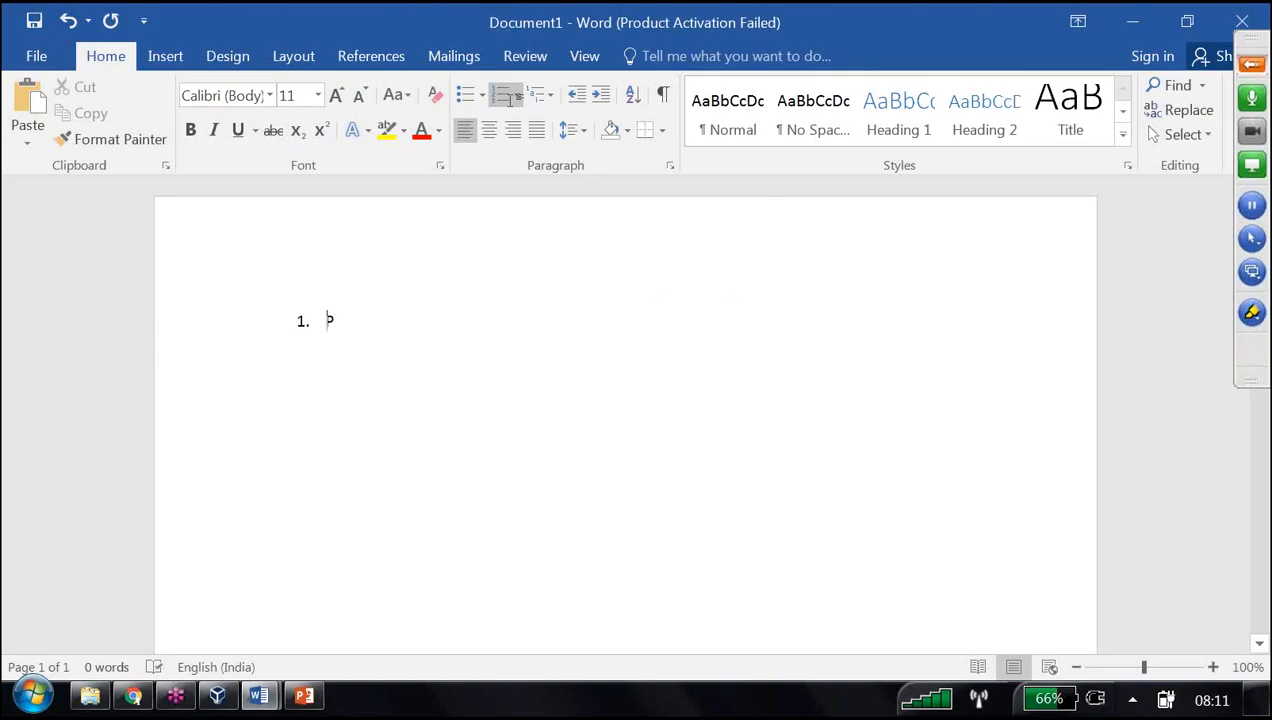
- Write the first numbered list item as "Performance tuning method 1: Aggregate Tables"
text(an)
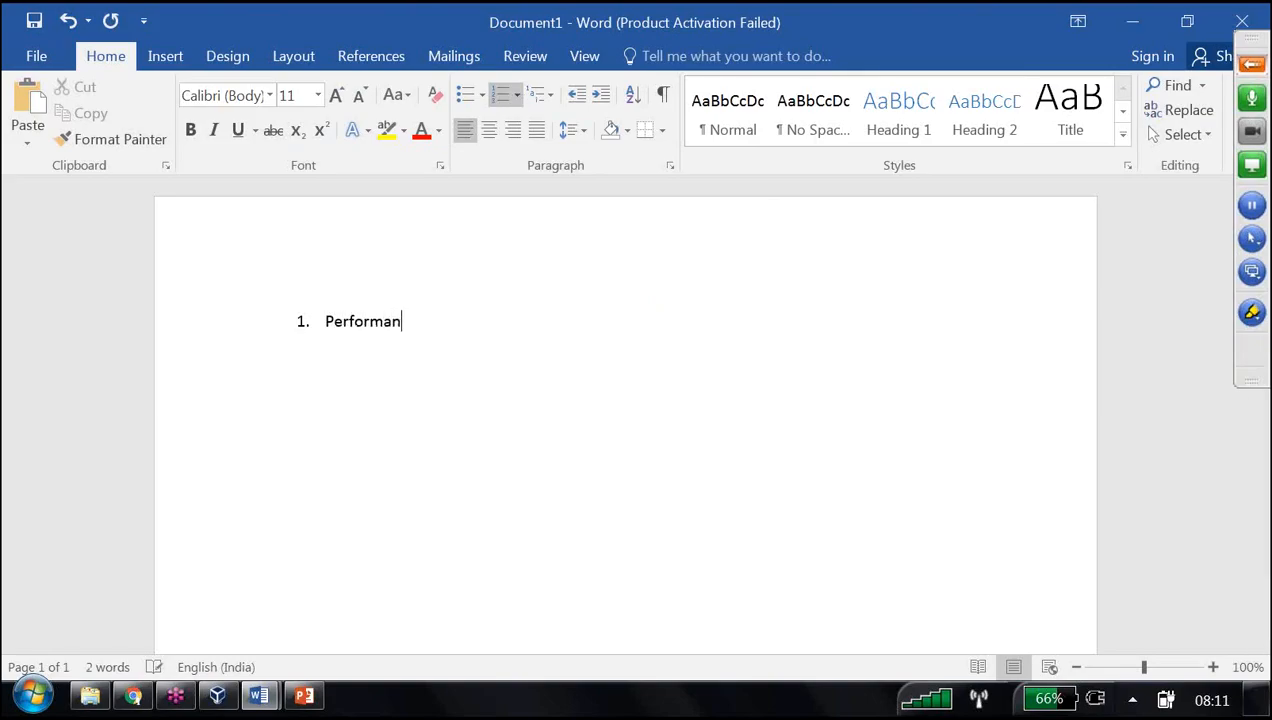
text(ce tuning me)
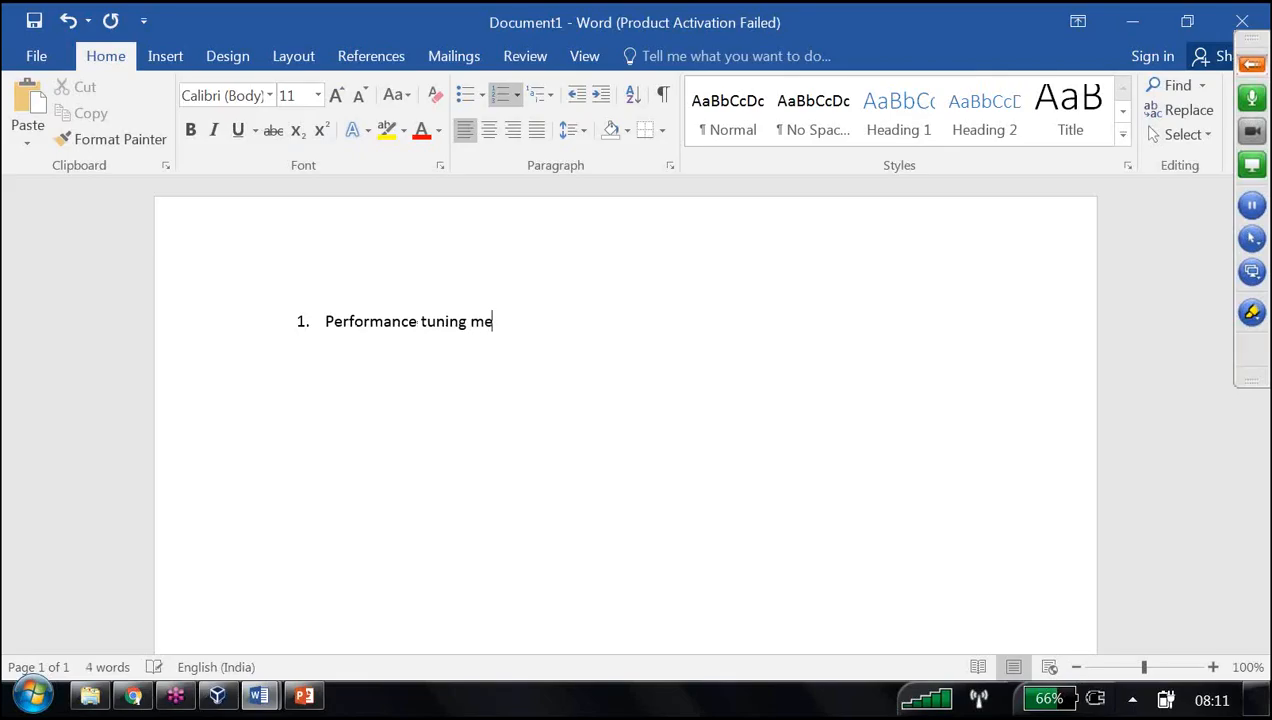
text(thod 1)
text(: Aggregate Tables)
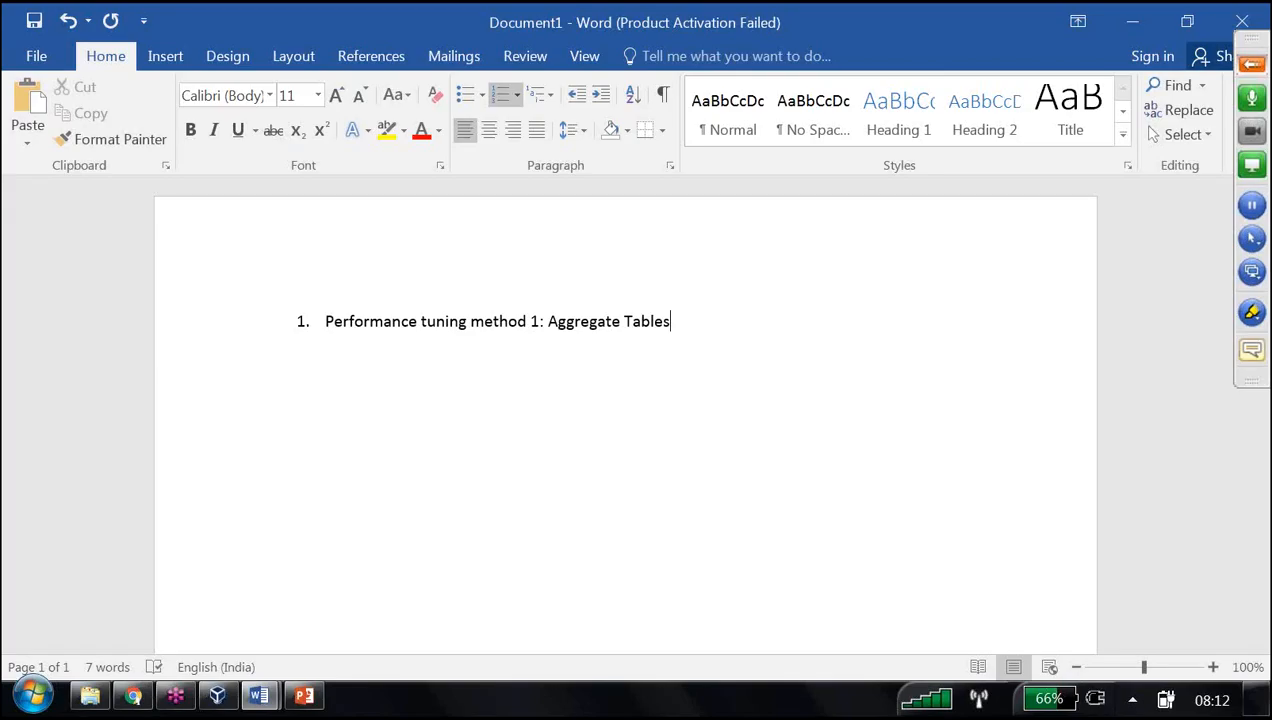
- Add a second numbered item reading "What is content Logical Level?"
key(Return)
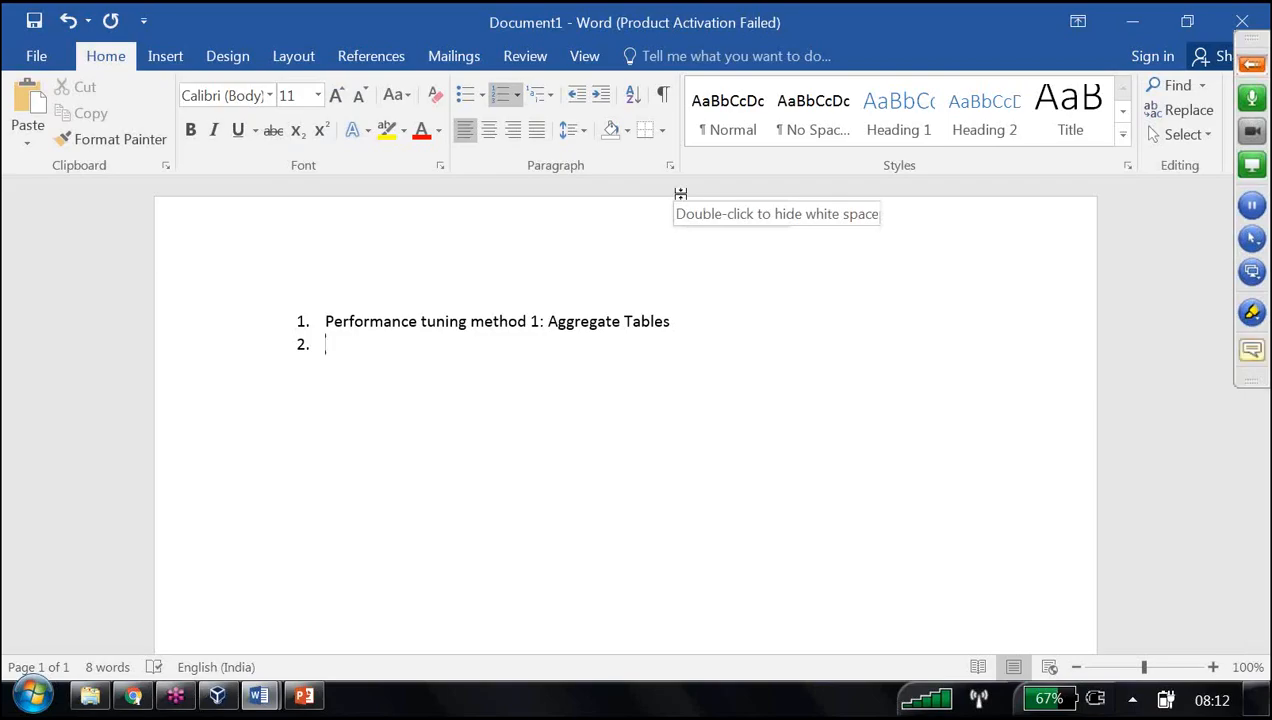
text(What' is)
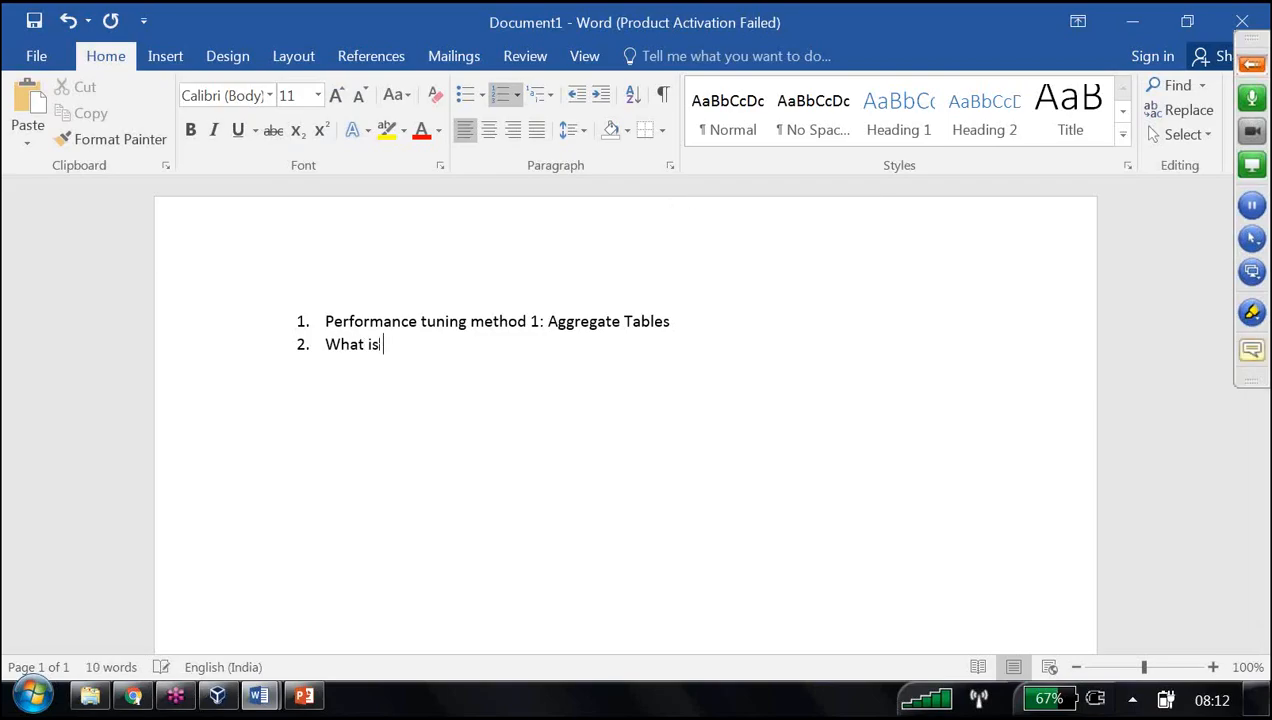
text( content Logical)
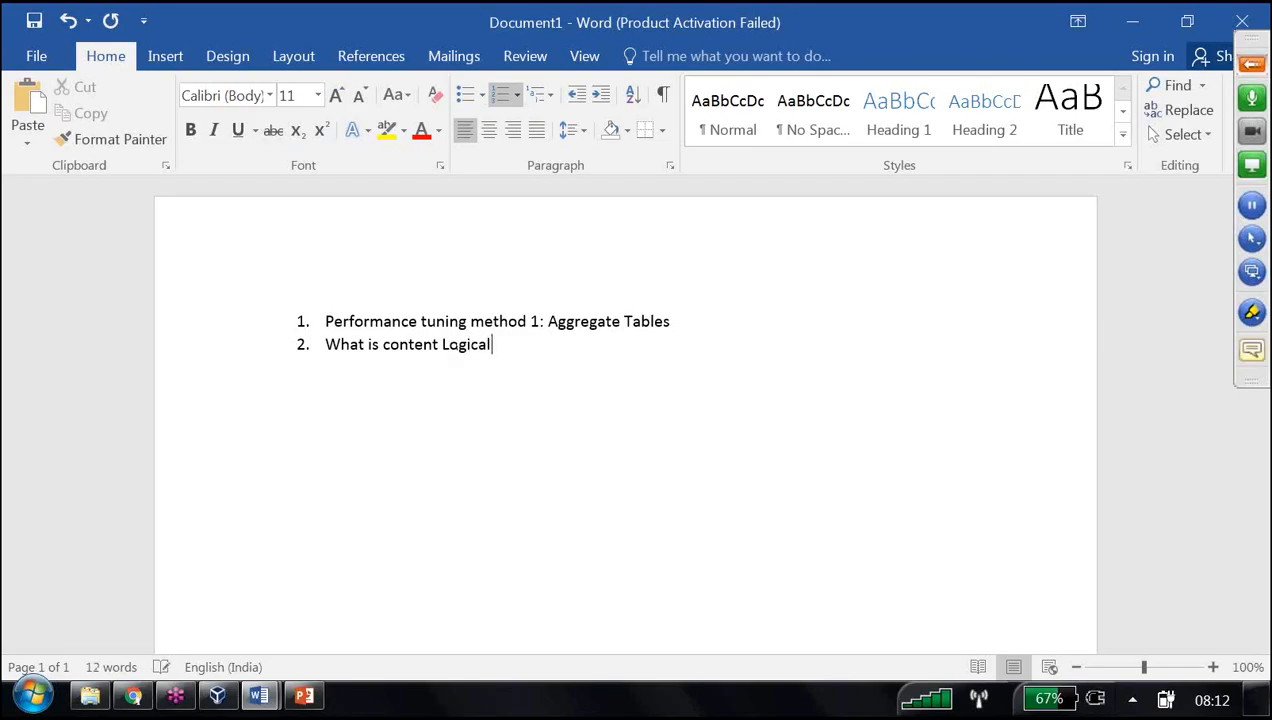
text( Level?)
- Add an indented sub-item under item 2 reading "Minimum level of detail or granularity"
key(Return)
click(601, 96)
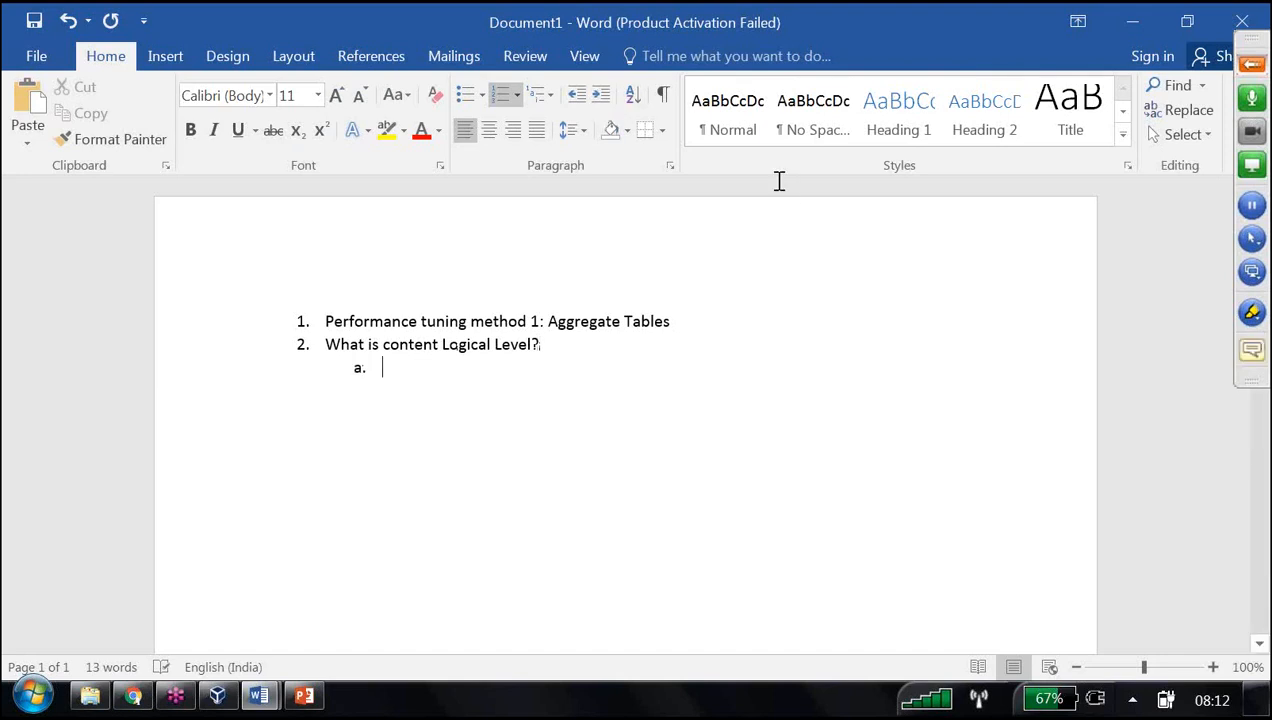
text(M)
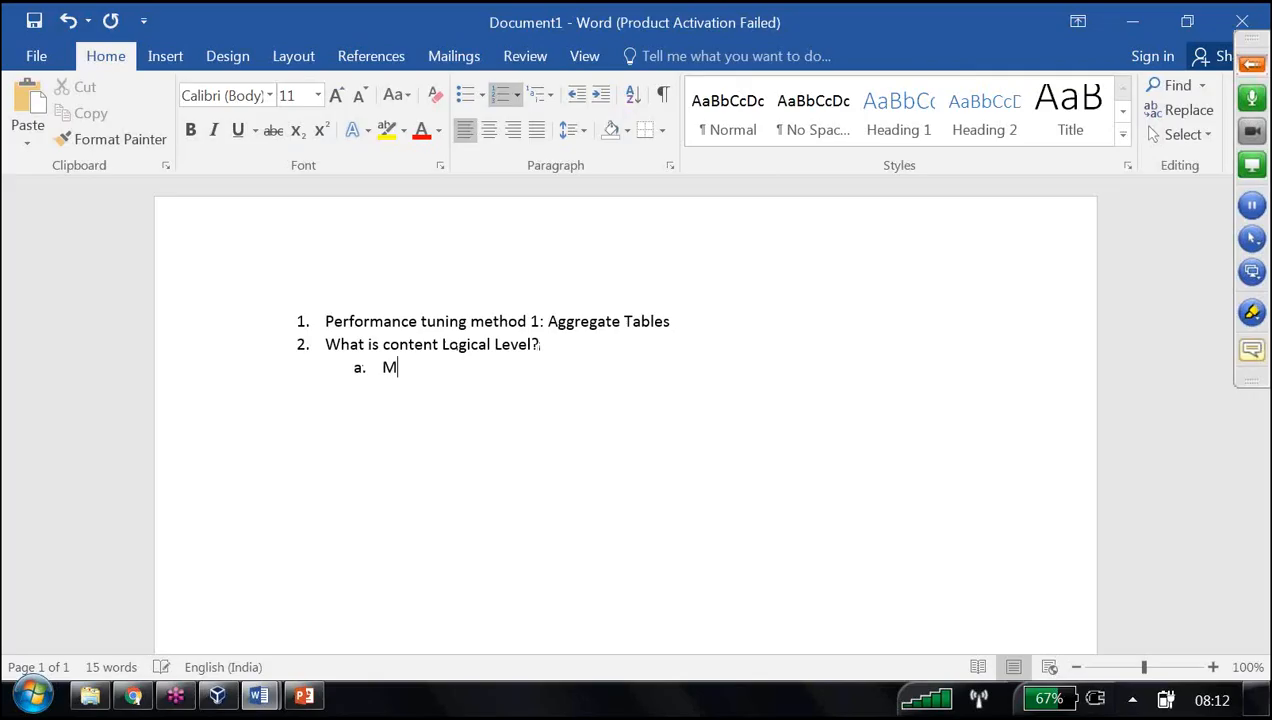
text(inimum level of de)
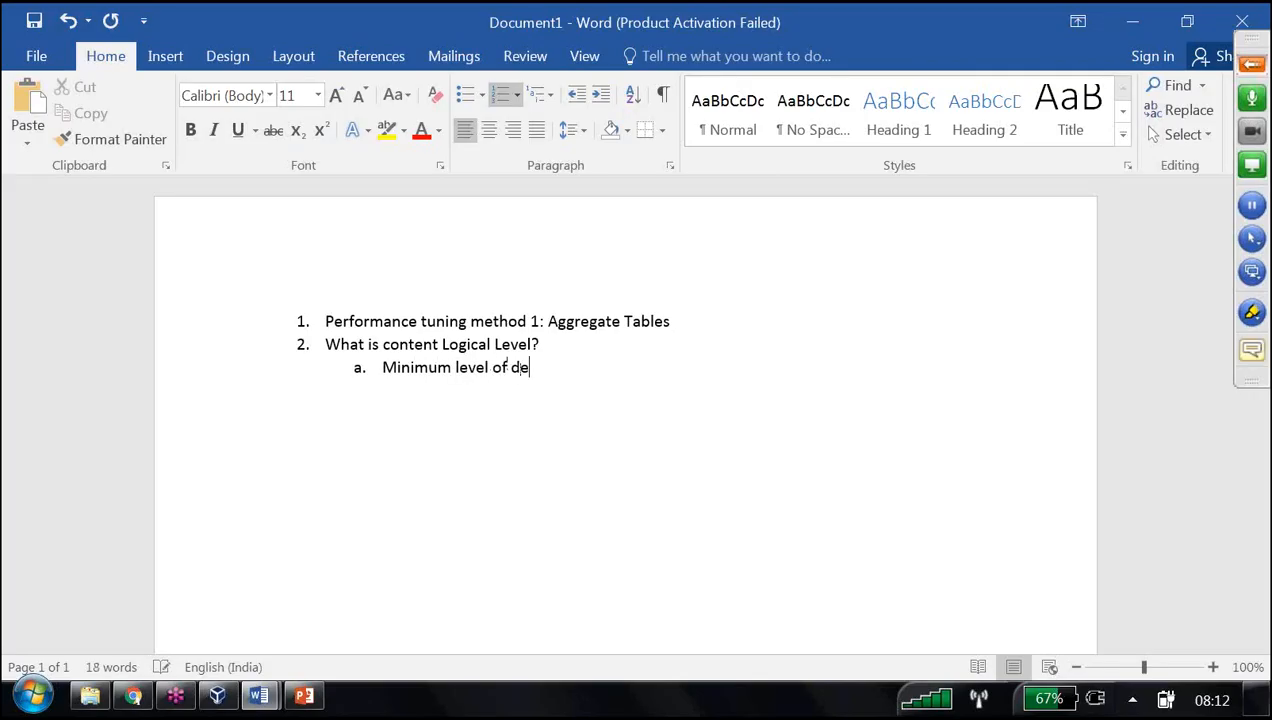
text(tail or granu)
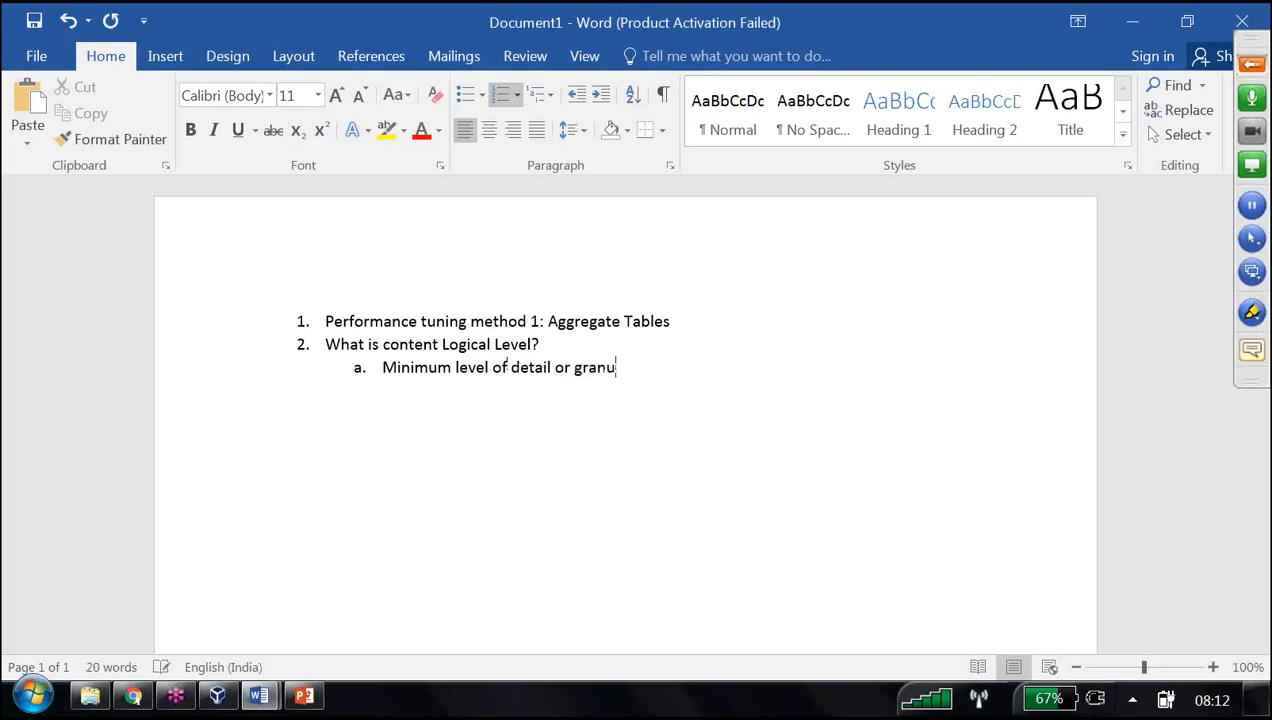
text(larity)
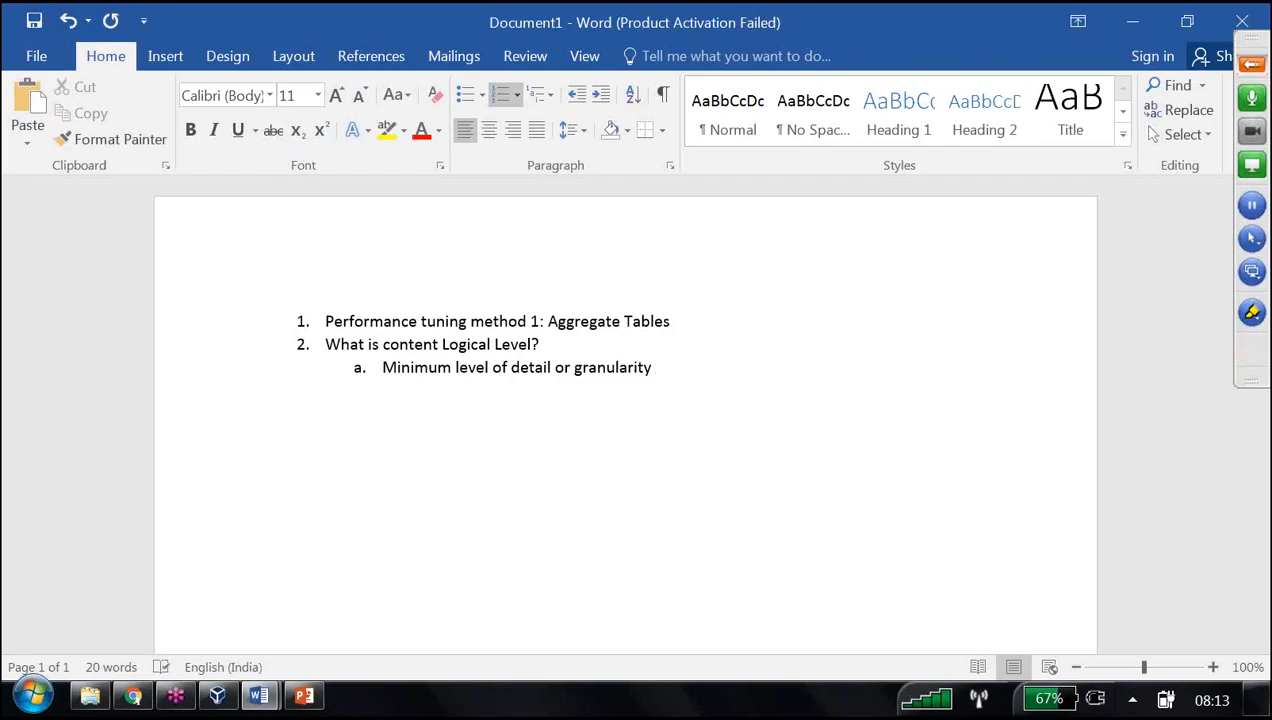
- Return to the main list level and add item 3 reading "What is the use of aggregate Tables?"
key(Return)
click(579, 96)
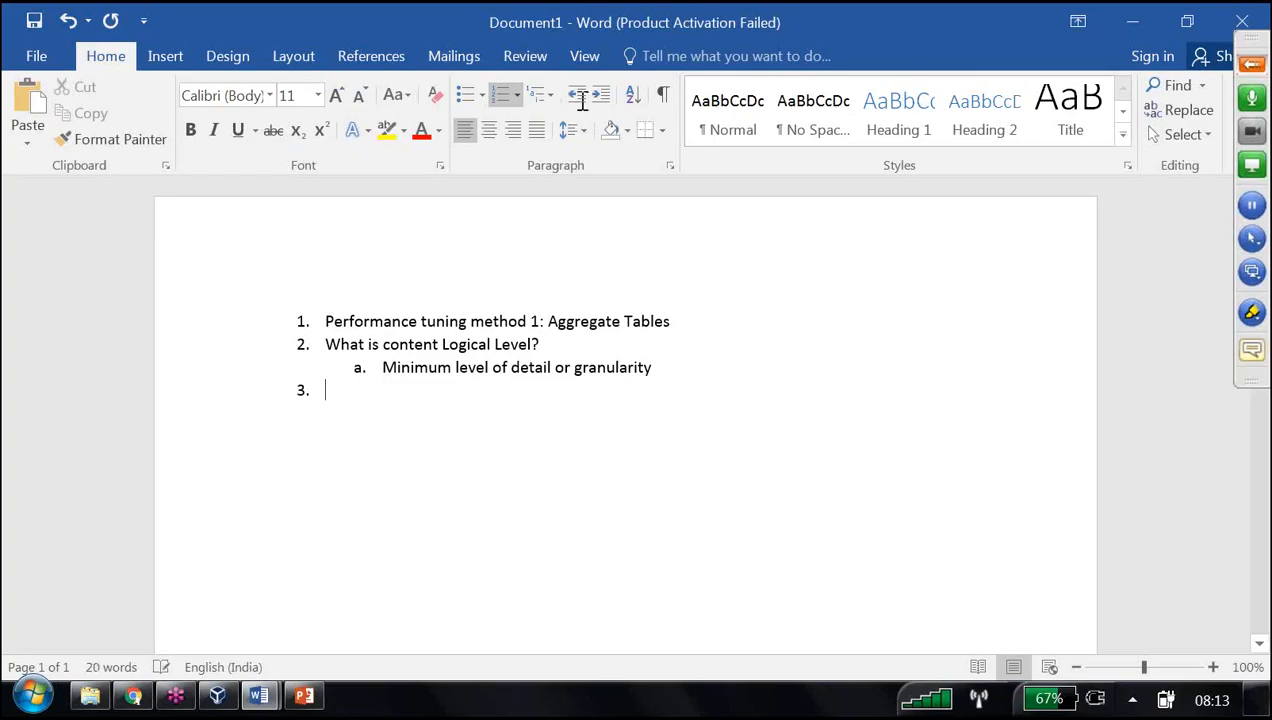
text(What)
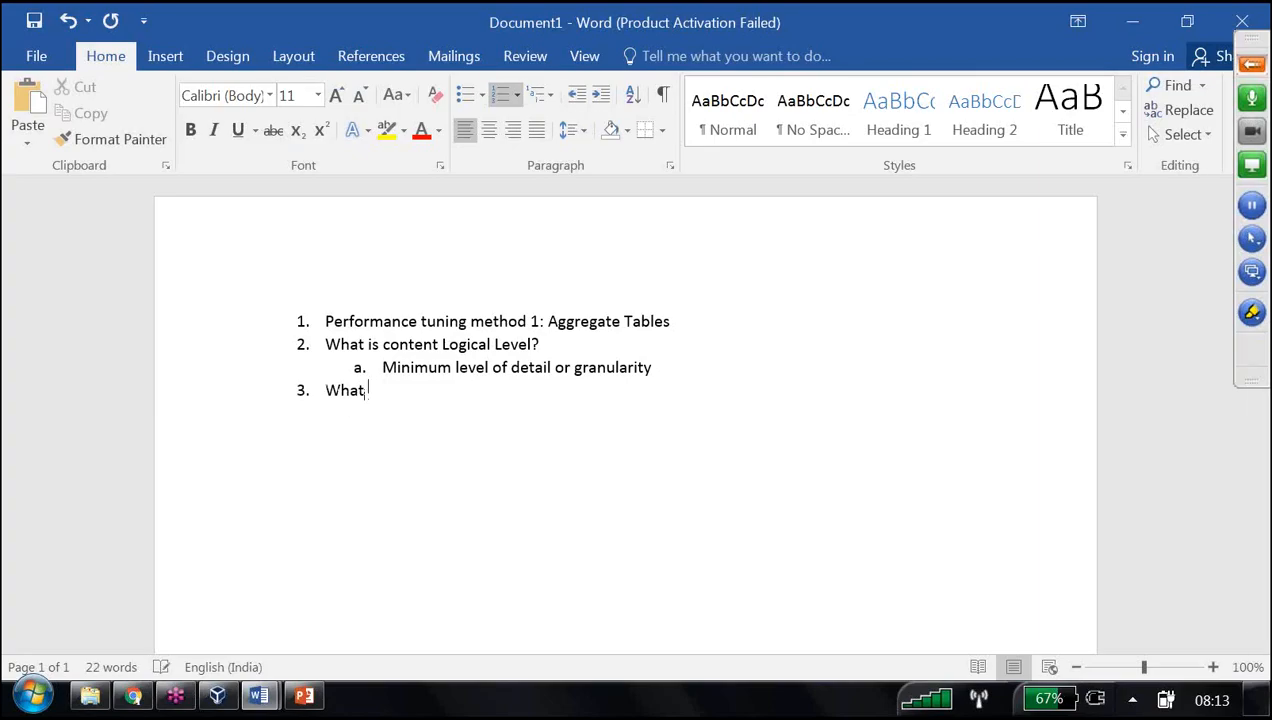
text( is the use of ag)
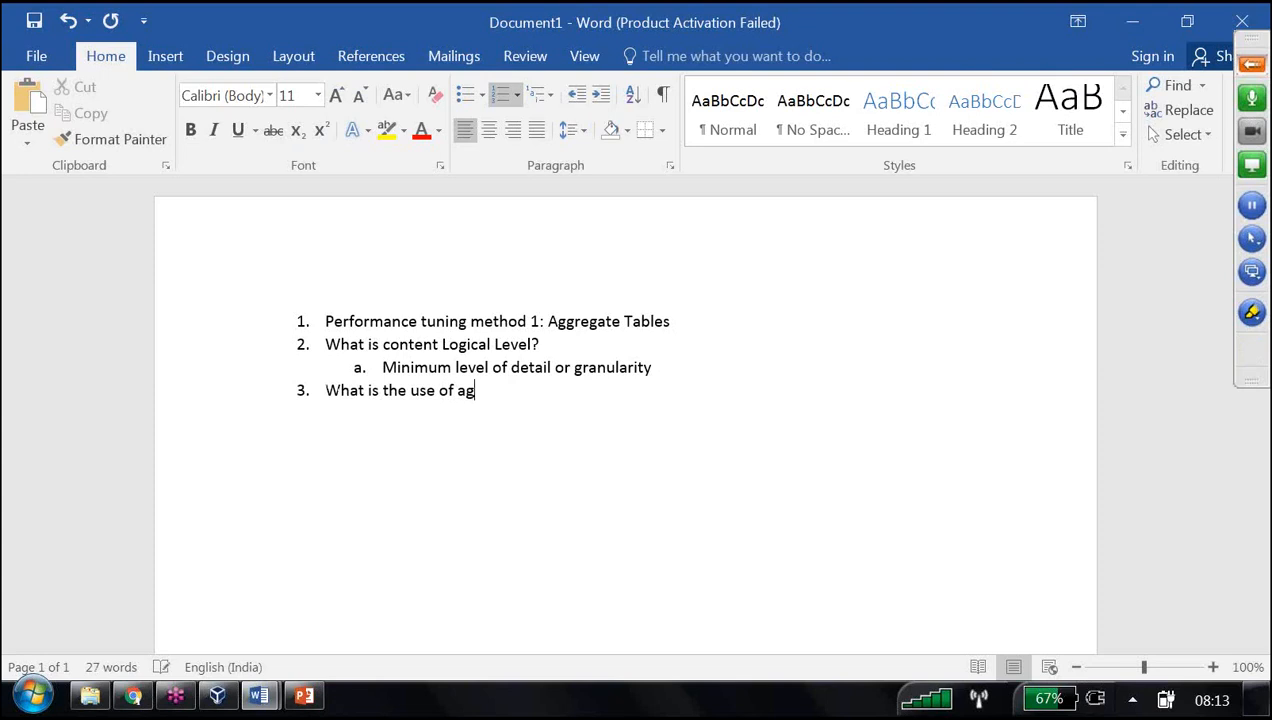
text(gregate Tabl)
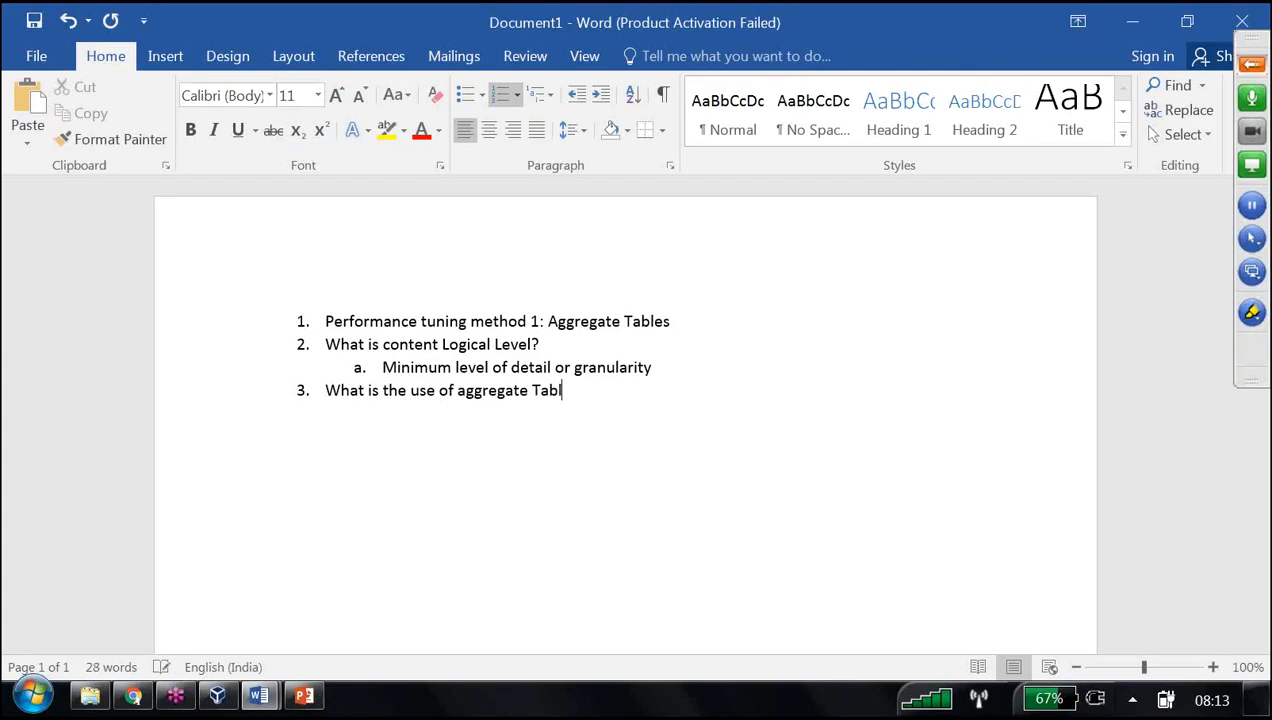
text(es?)
- Add the sub-item "To improve performance of a query by reducing run time number of records reading and calculations" under item 3
key(Return)
click(602, 96)
text(To improve)
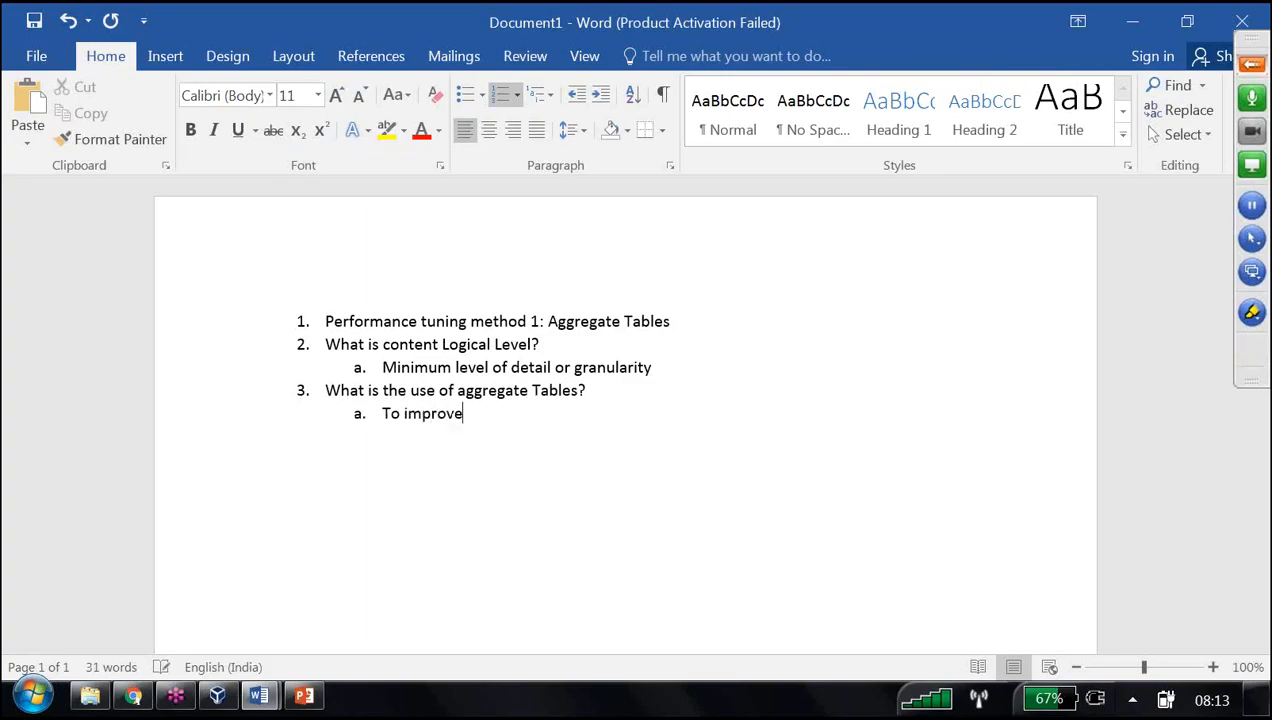
text( perform)
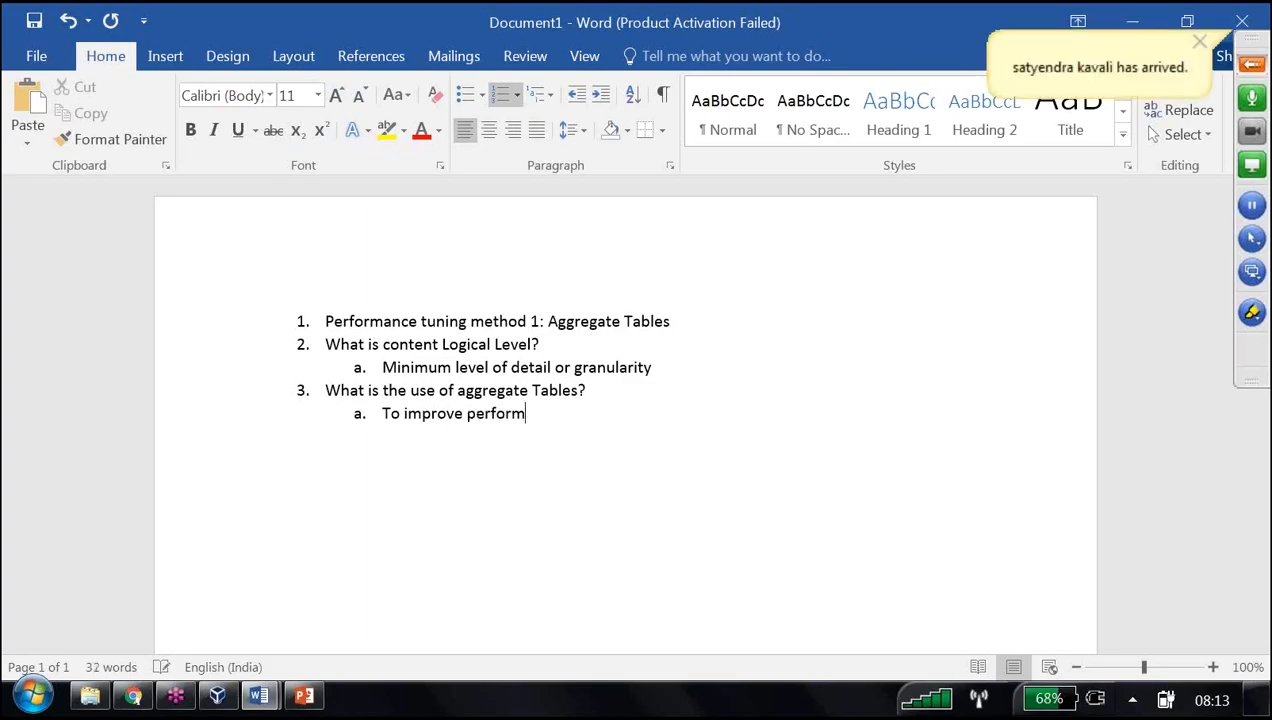
text(ance of a que)
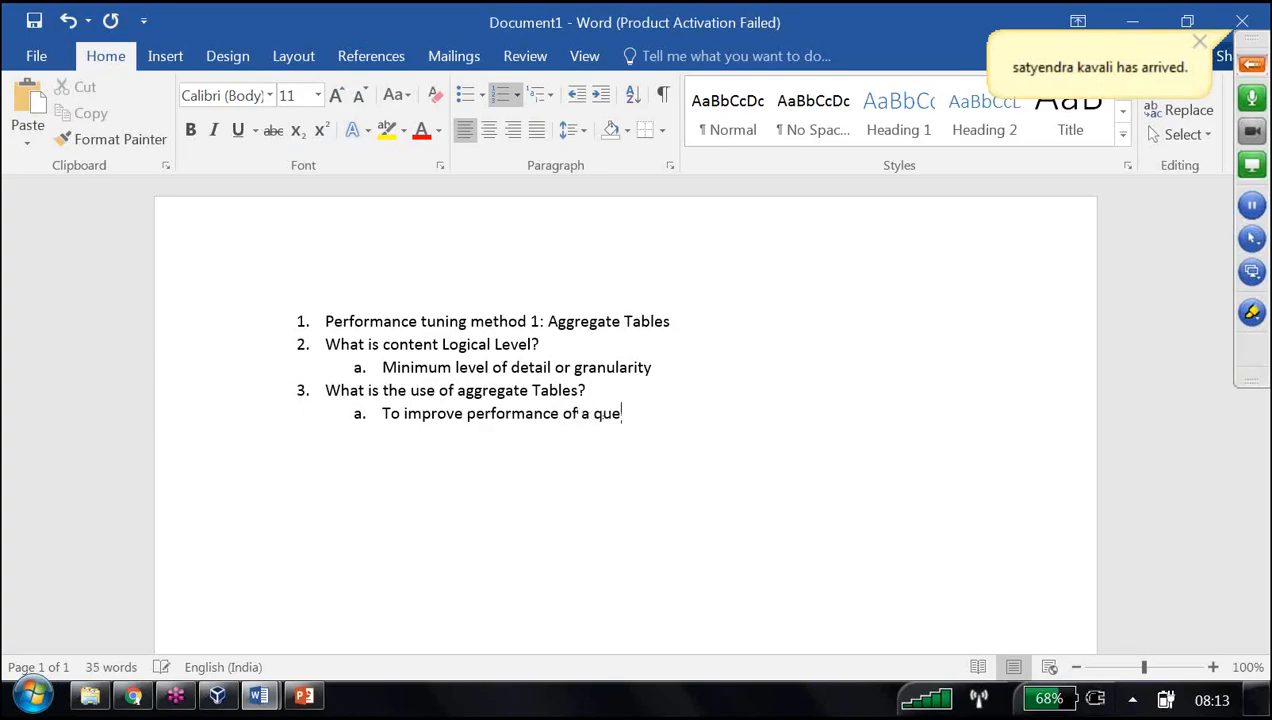
text(ry by )
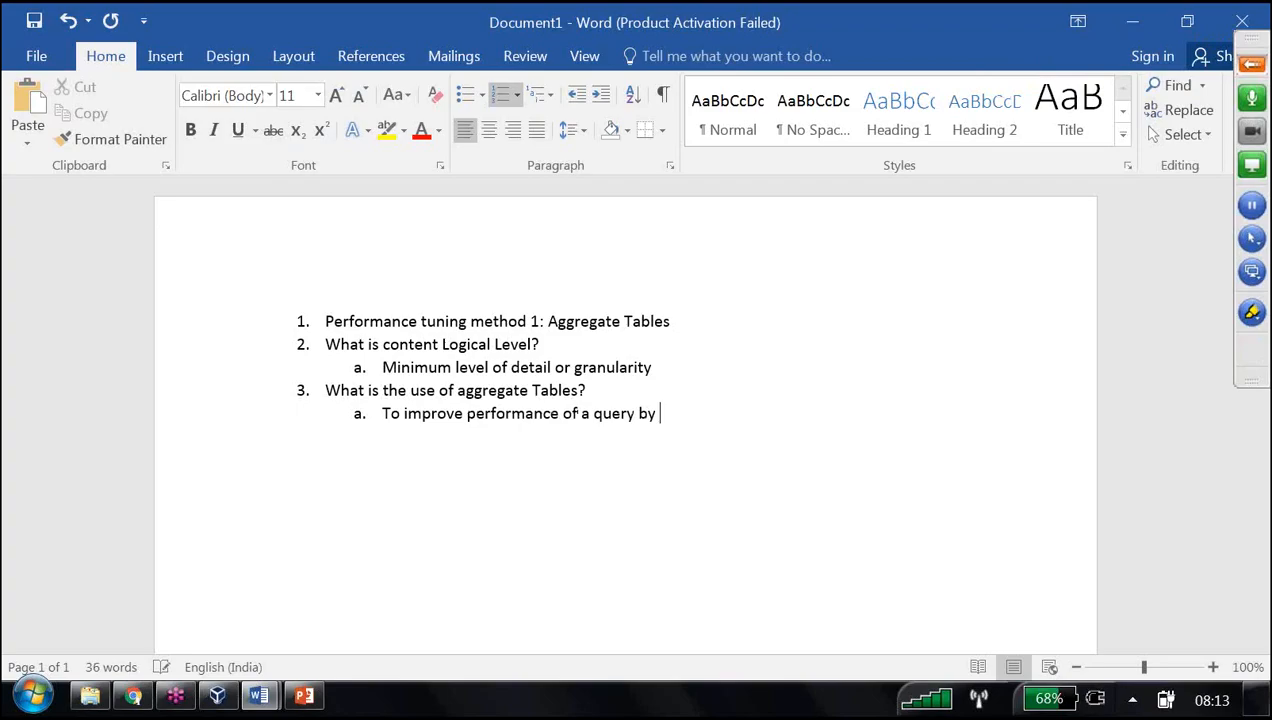
text(reducing run time numbe)
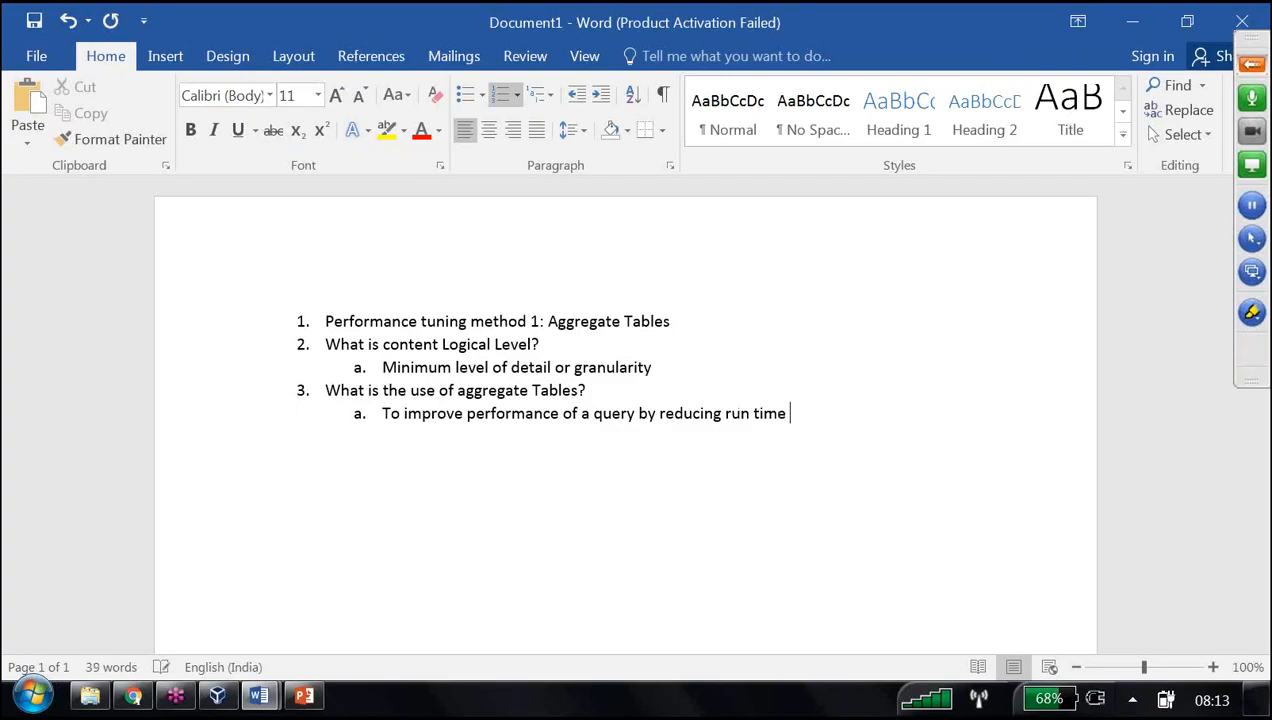
text(r of records)
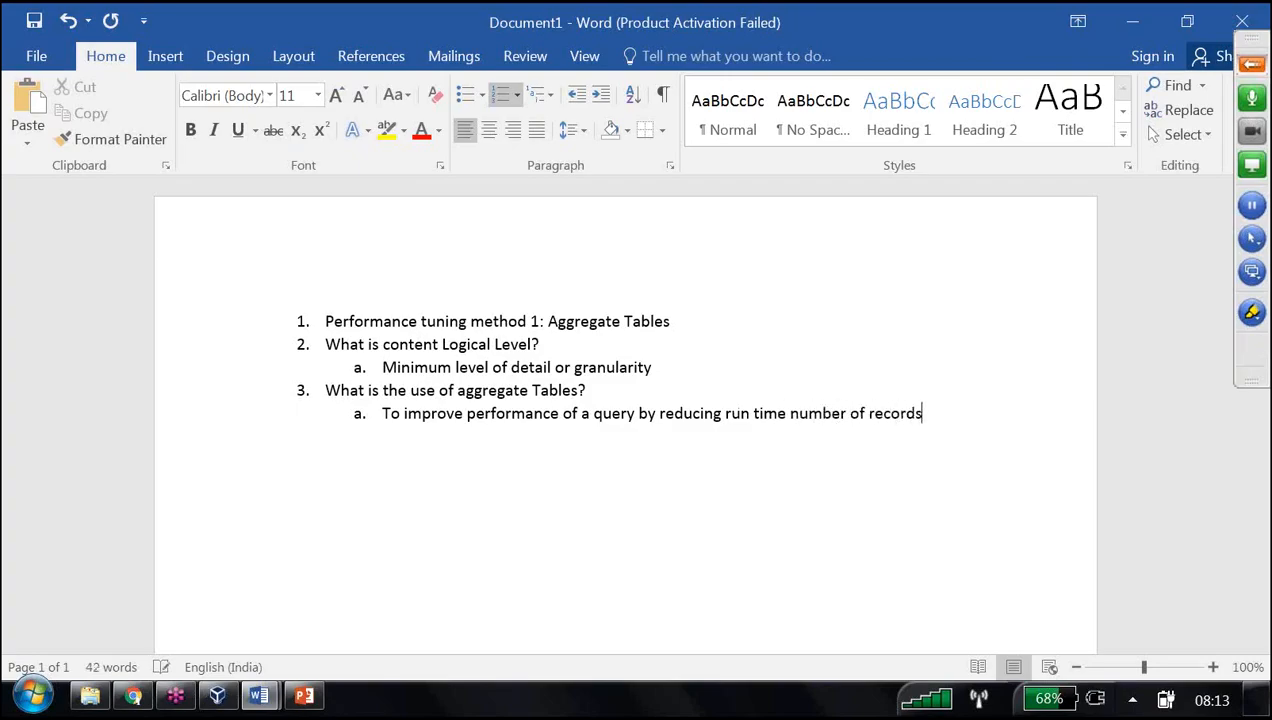
text( reading and calc)
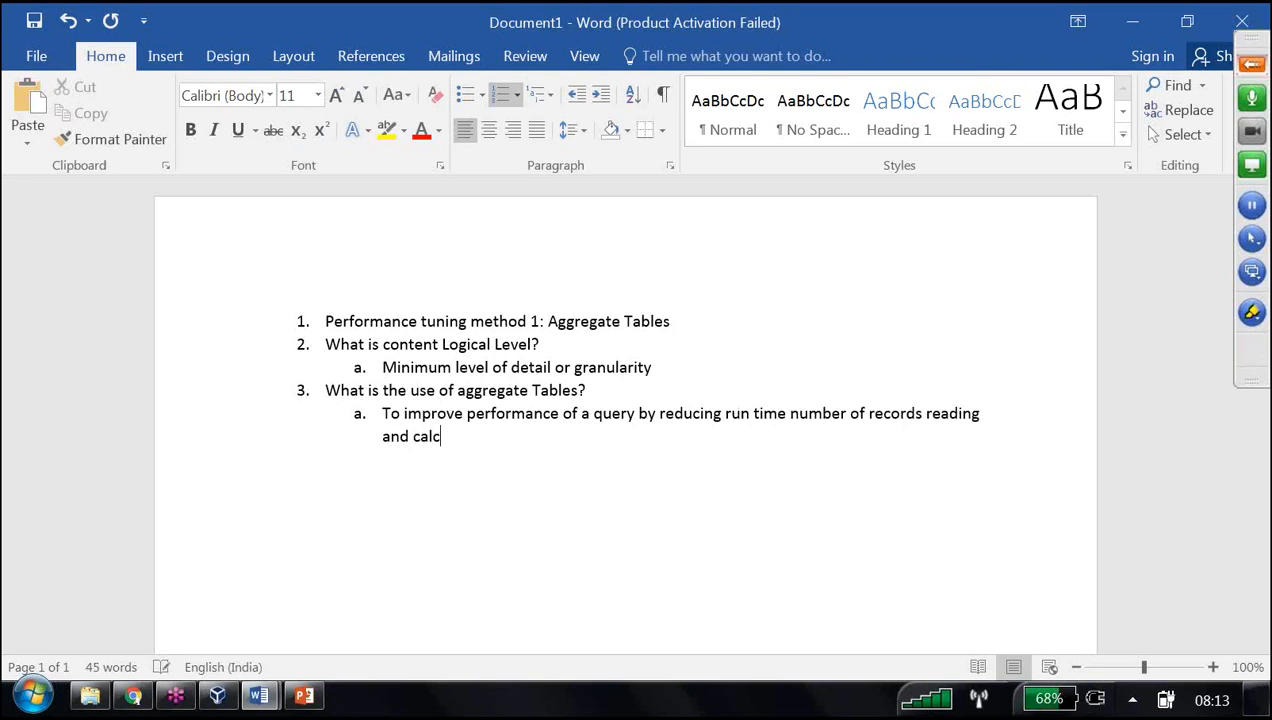
text(ulations)
- Add item 4 at the main list level reading "What is aggregate table?"
key(Return)
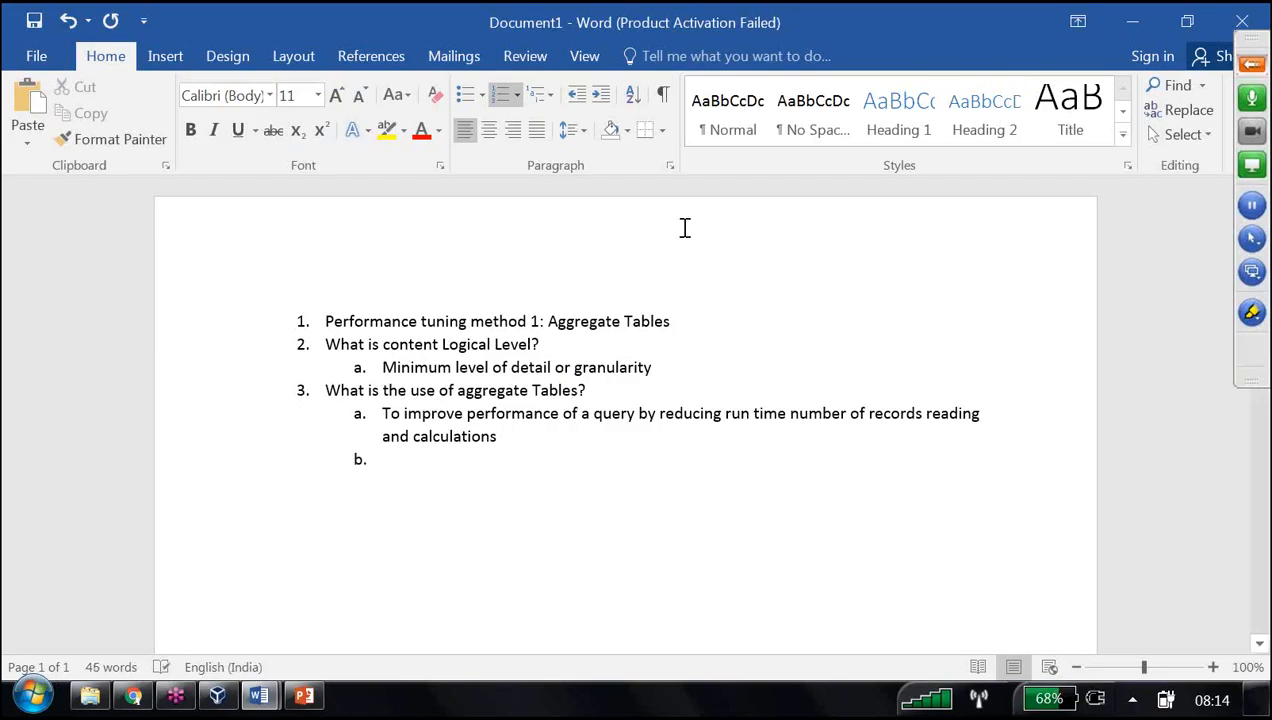
click(576, 94)
text(What is a)
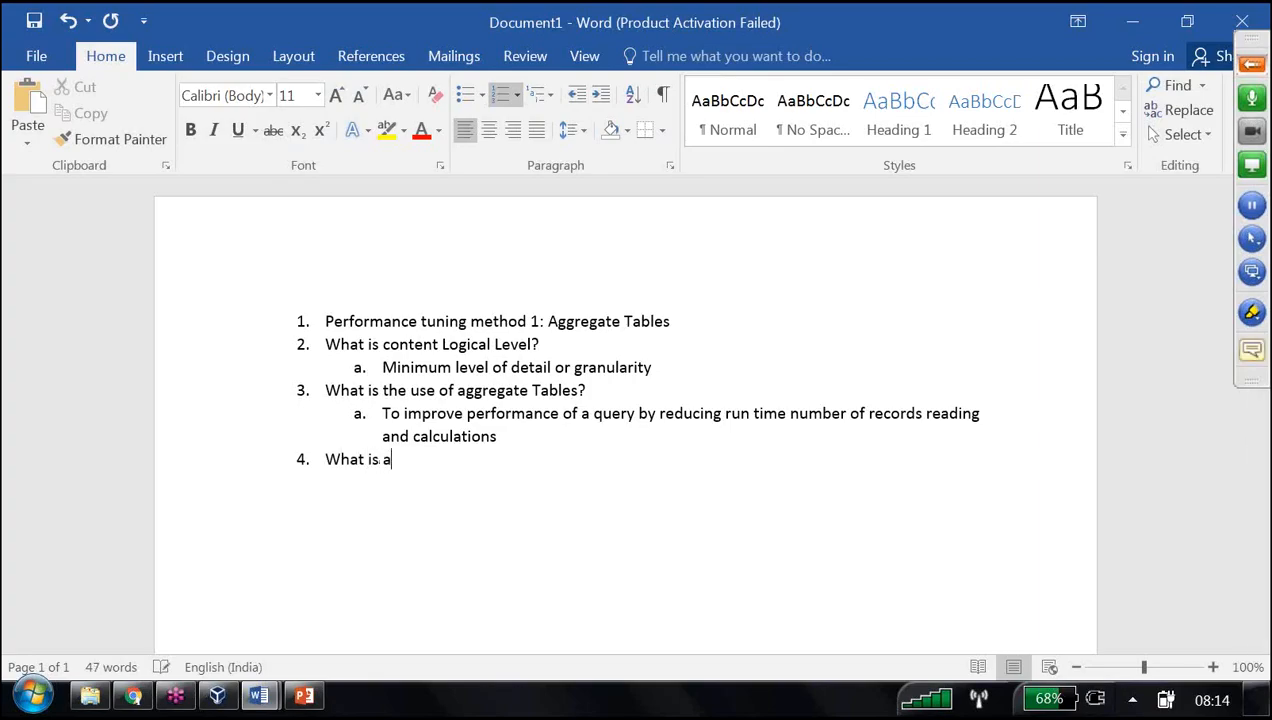
text(ggregate table?)
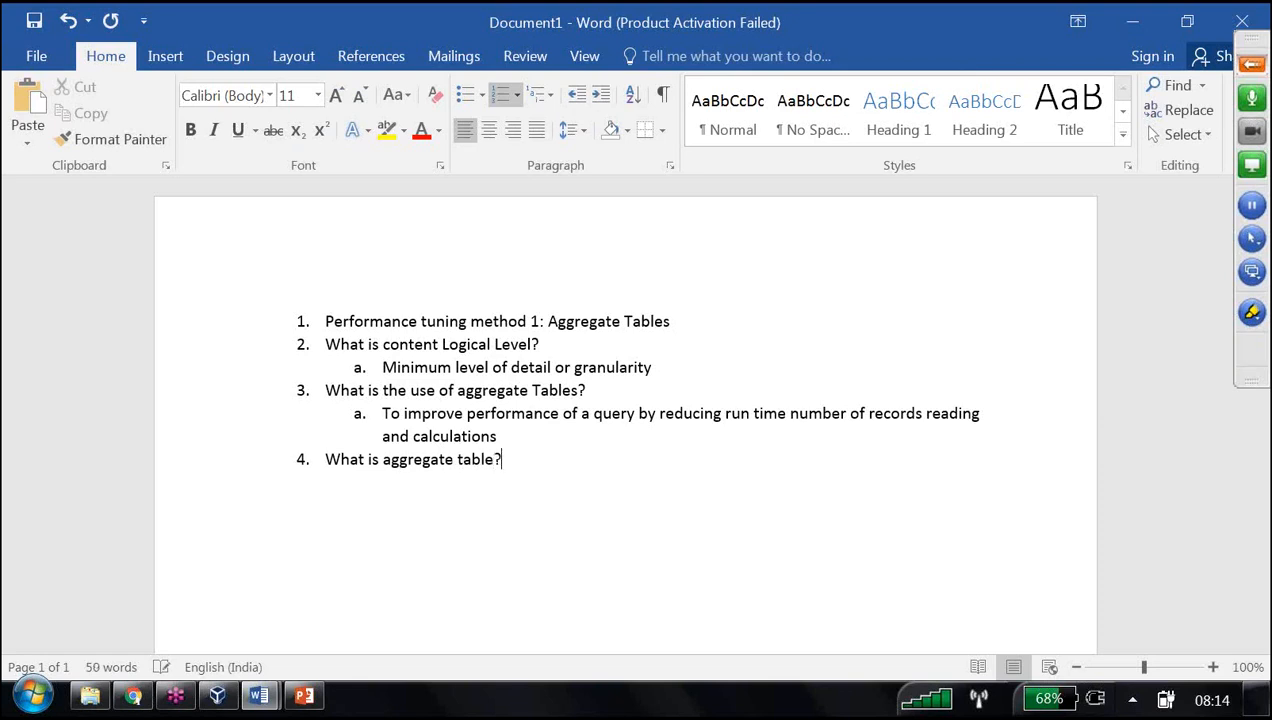
- Add an indented sub-item under item 4 reading "Already calculated table / pre calculated table"
key(Return)
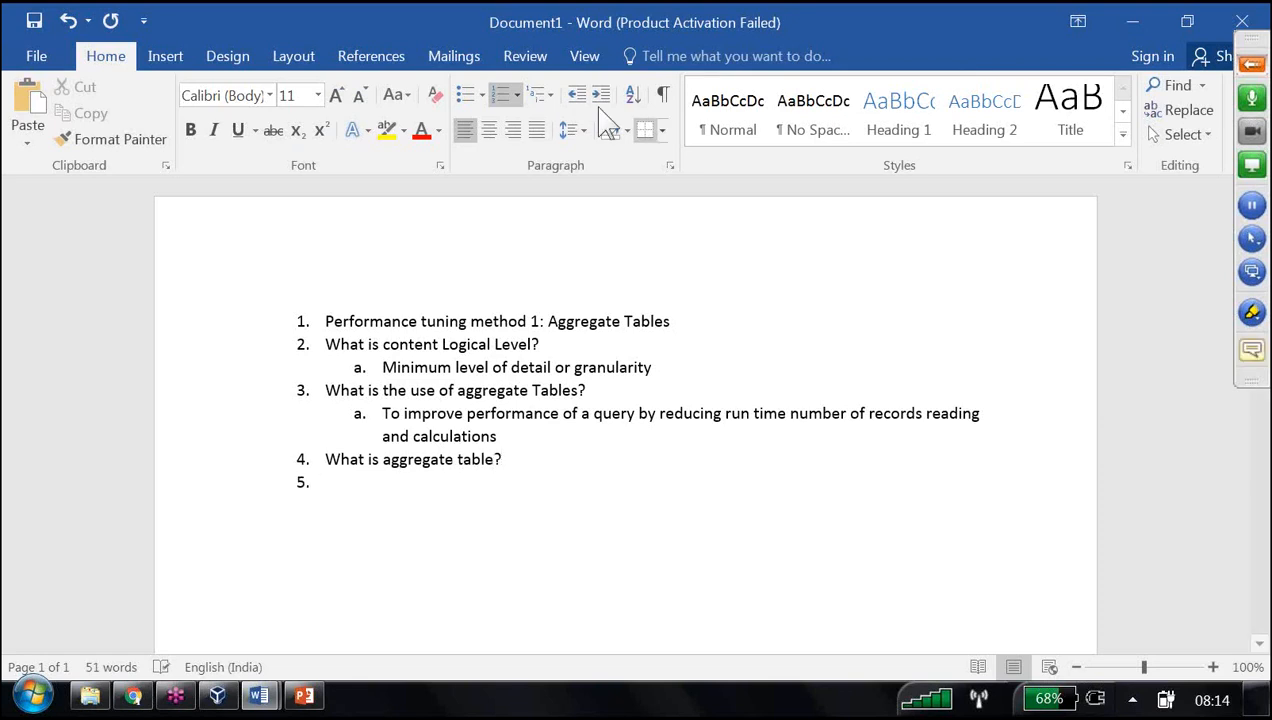
key(Tab)
text(A)
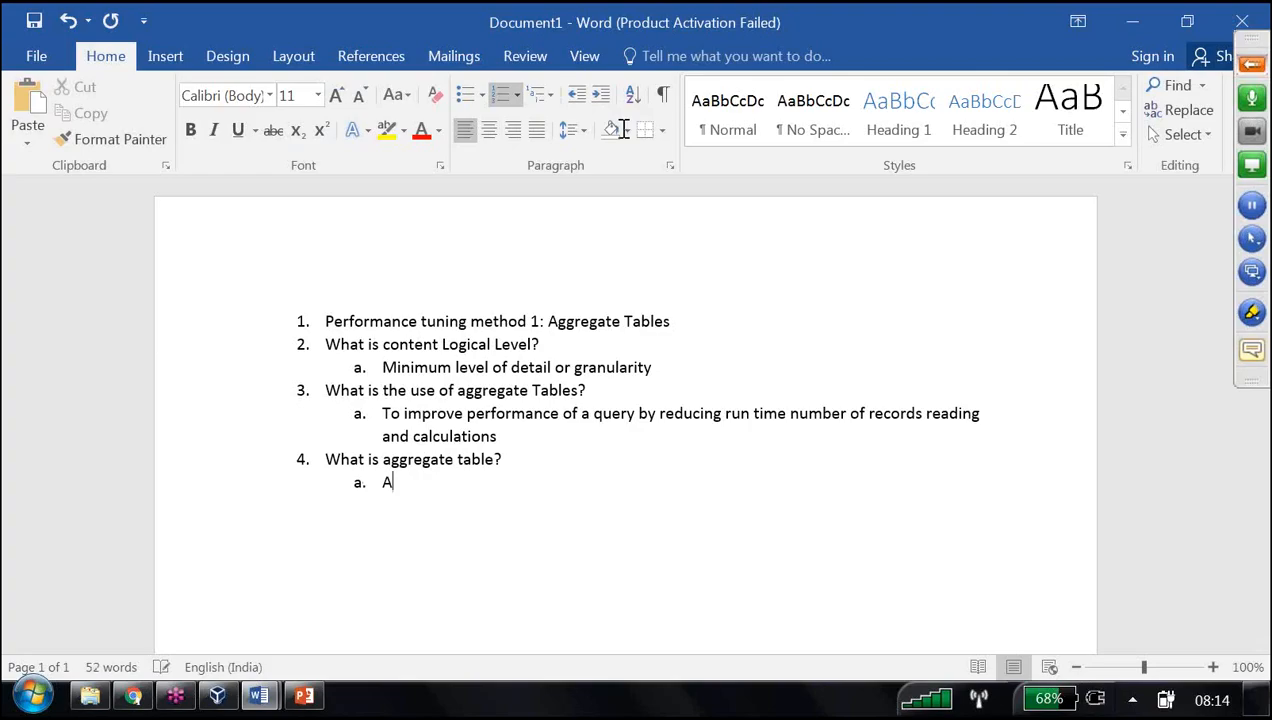
text(lready calculated)
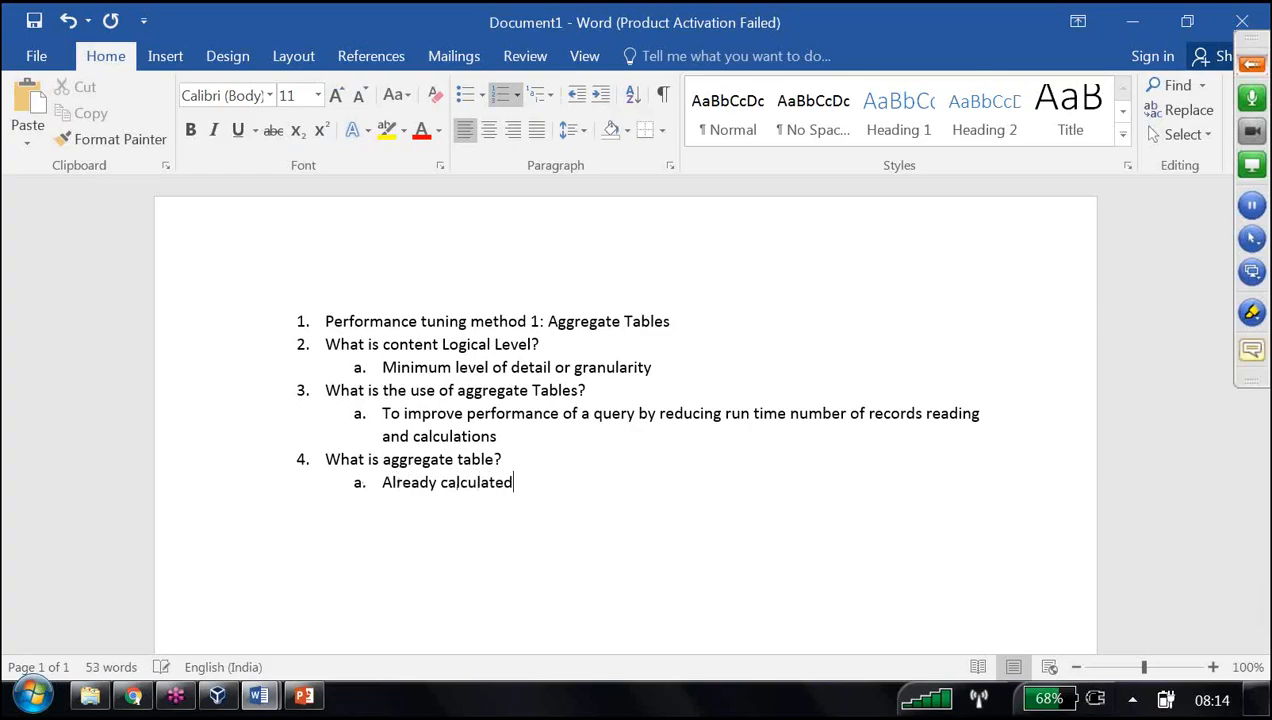
text( table)
text( / )
text(pre c)
text(alcul)
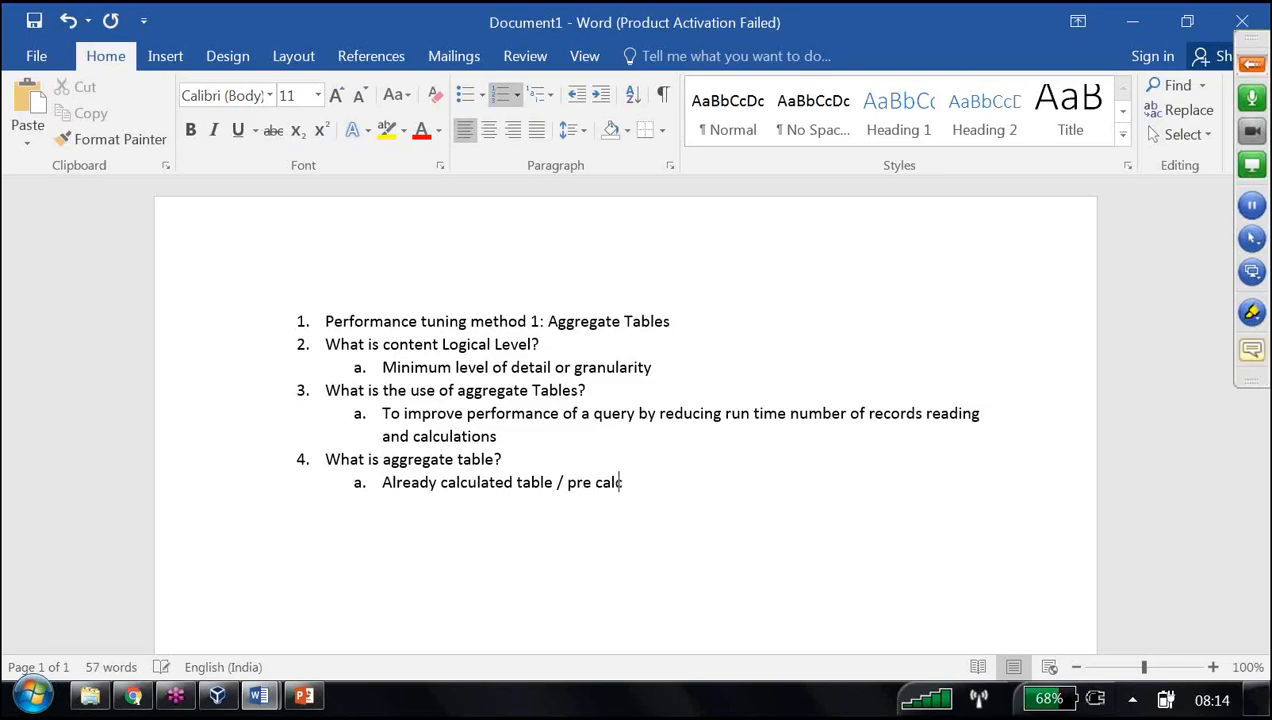
text(ed table)
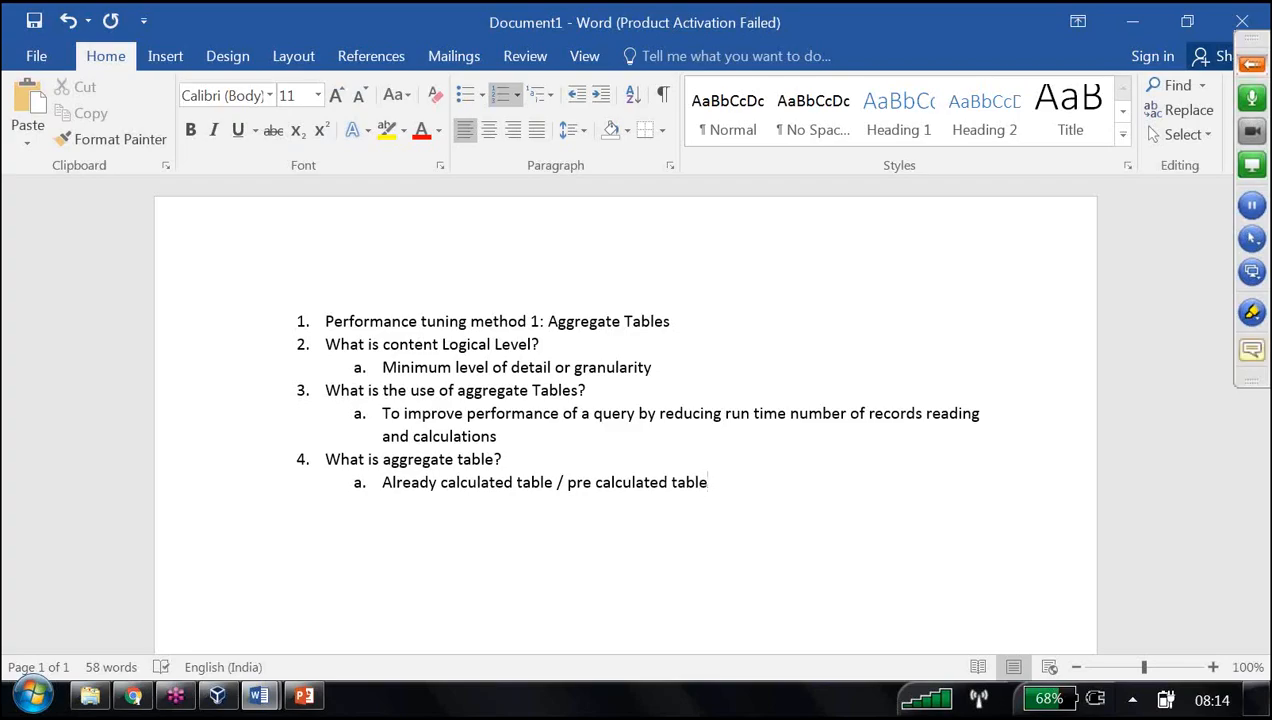
- Add item 5 at the main list level reading "Who will create aggregate tables?"
key(Return)
click(577, 95)
text(Who will)
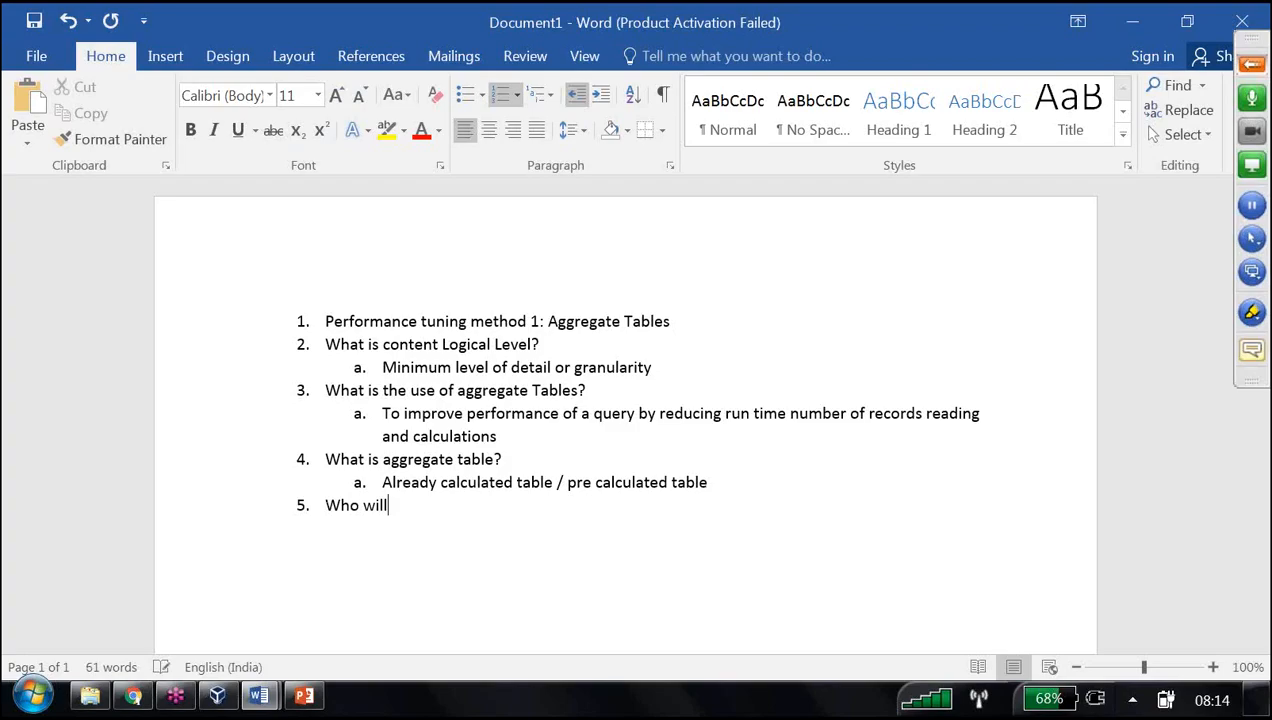
text( create aggregate)
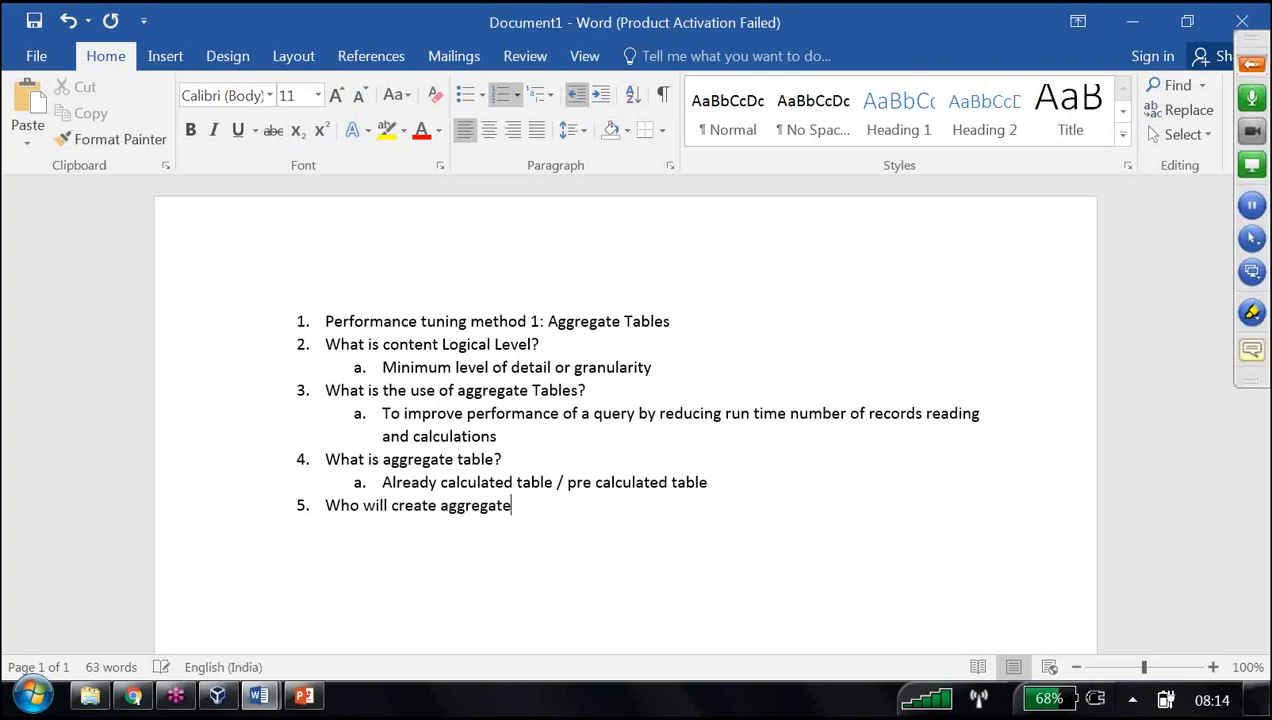
text( tables?)
- Add the indented sub-item "ETL team will create agg tables by using PLP mappings. PLP stands for post load process" under item 5
key(Return)
click(600, 94)
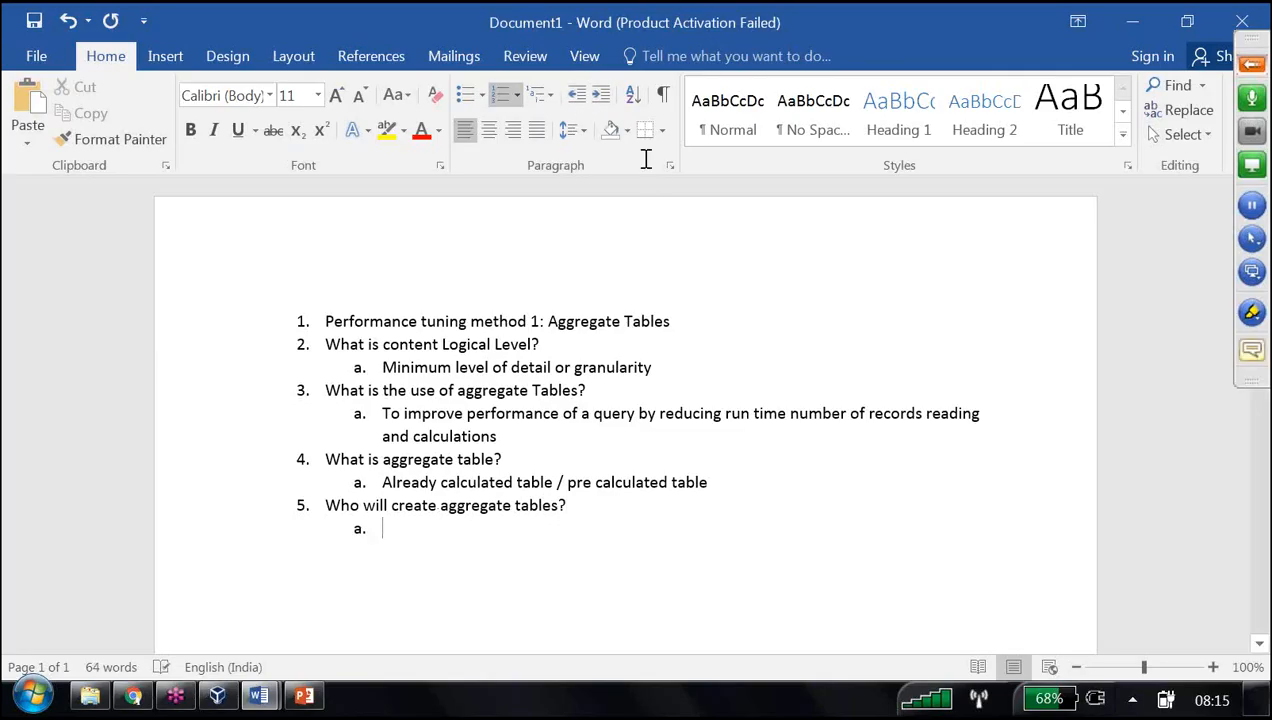
text(ETL )
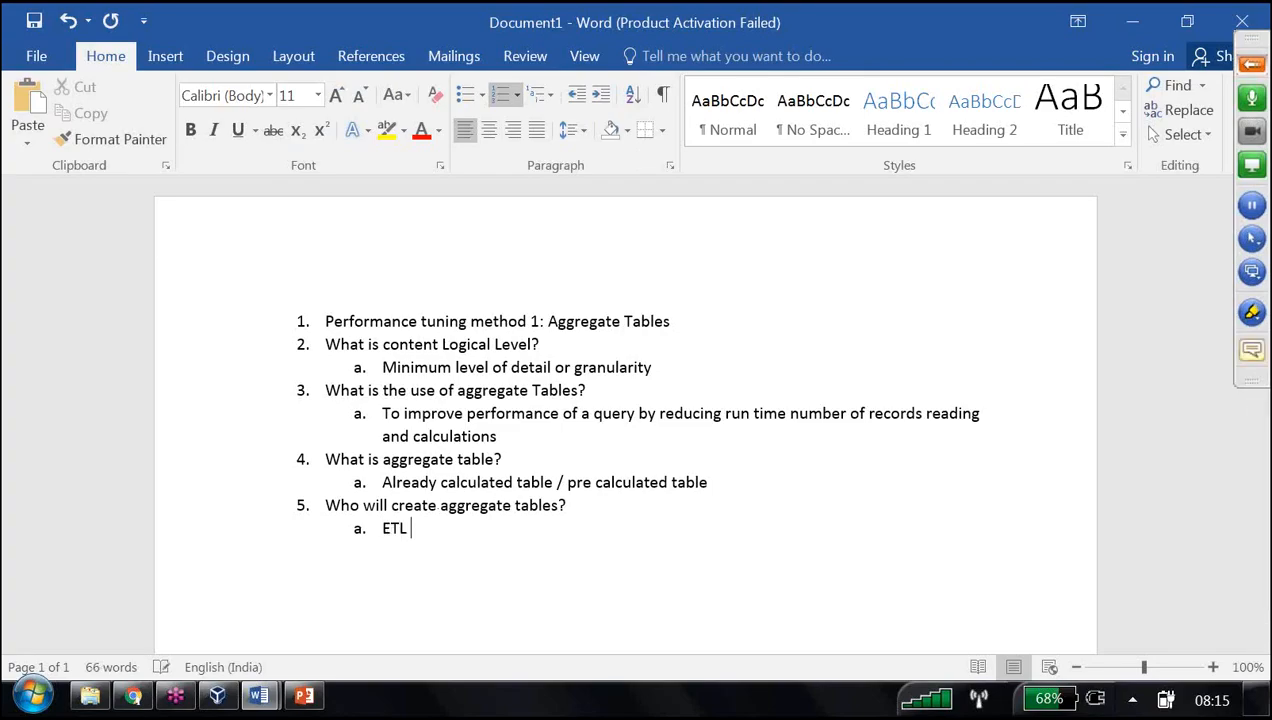
text(team will create a)
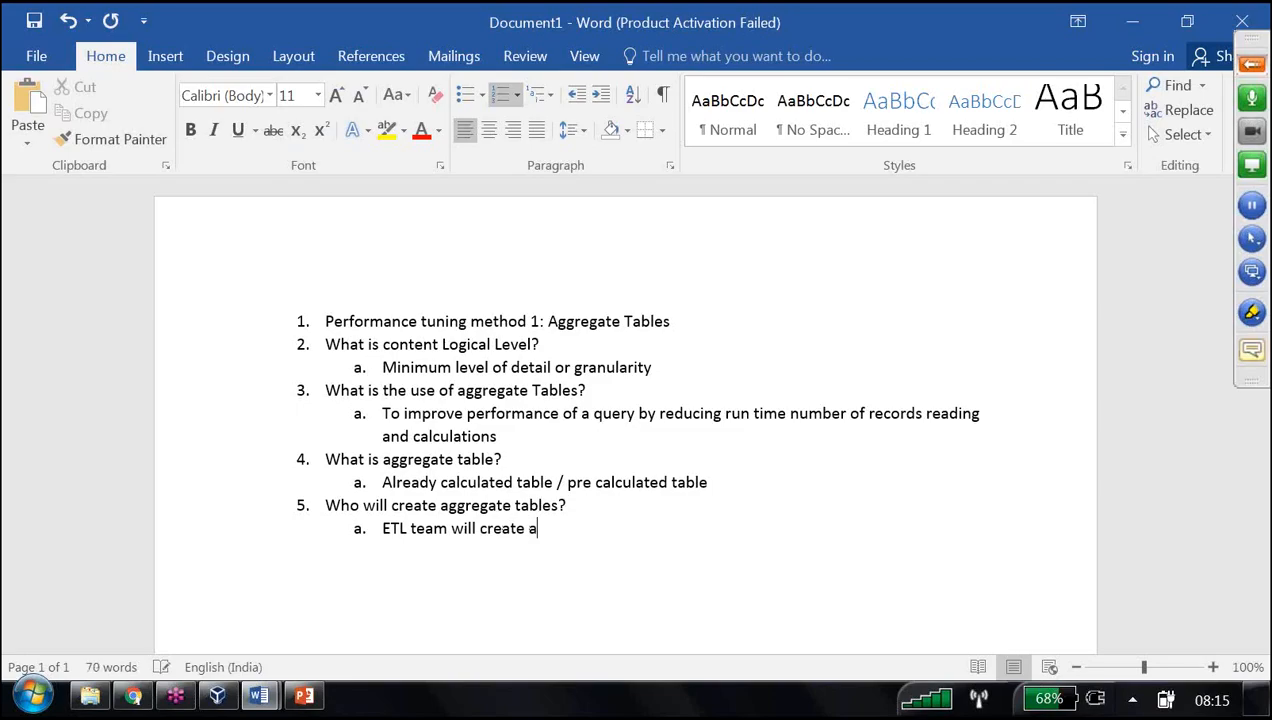
text(gg tables by using PLP mapping)
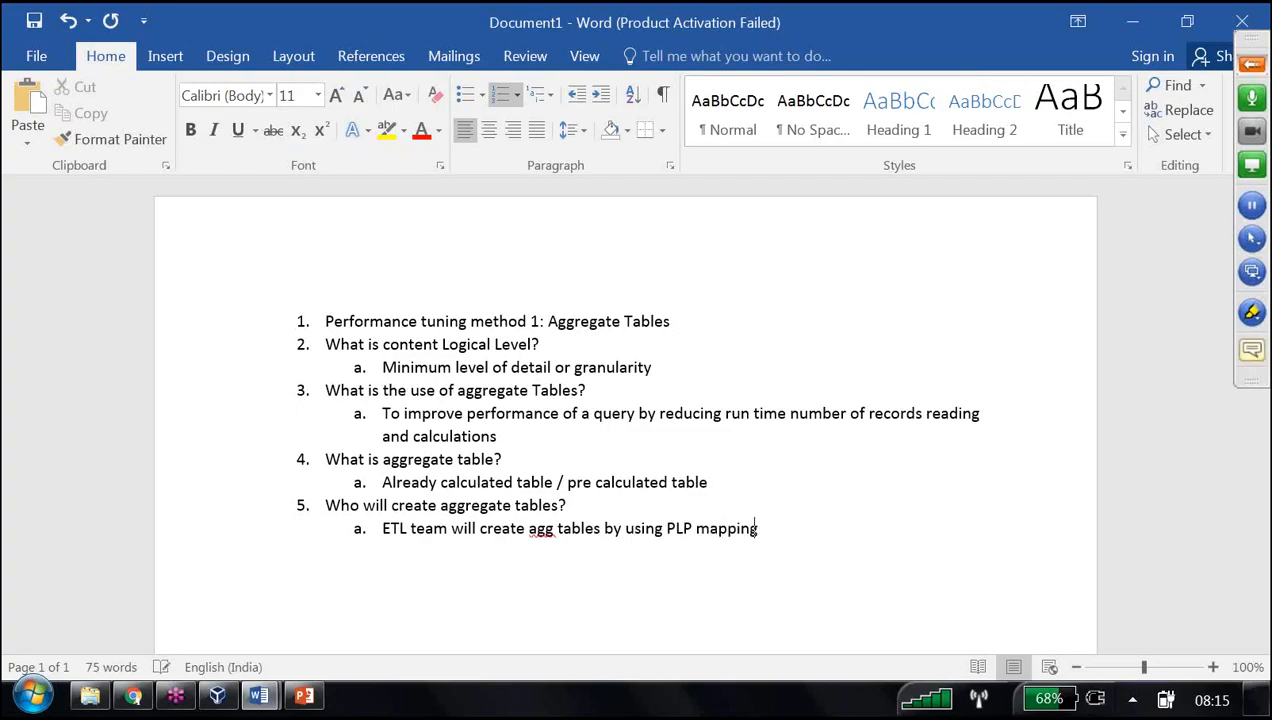
text(s. PLP)
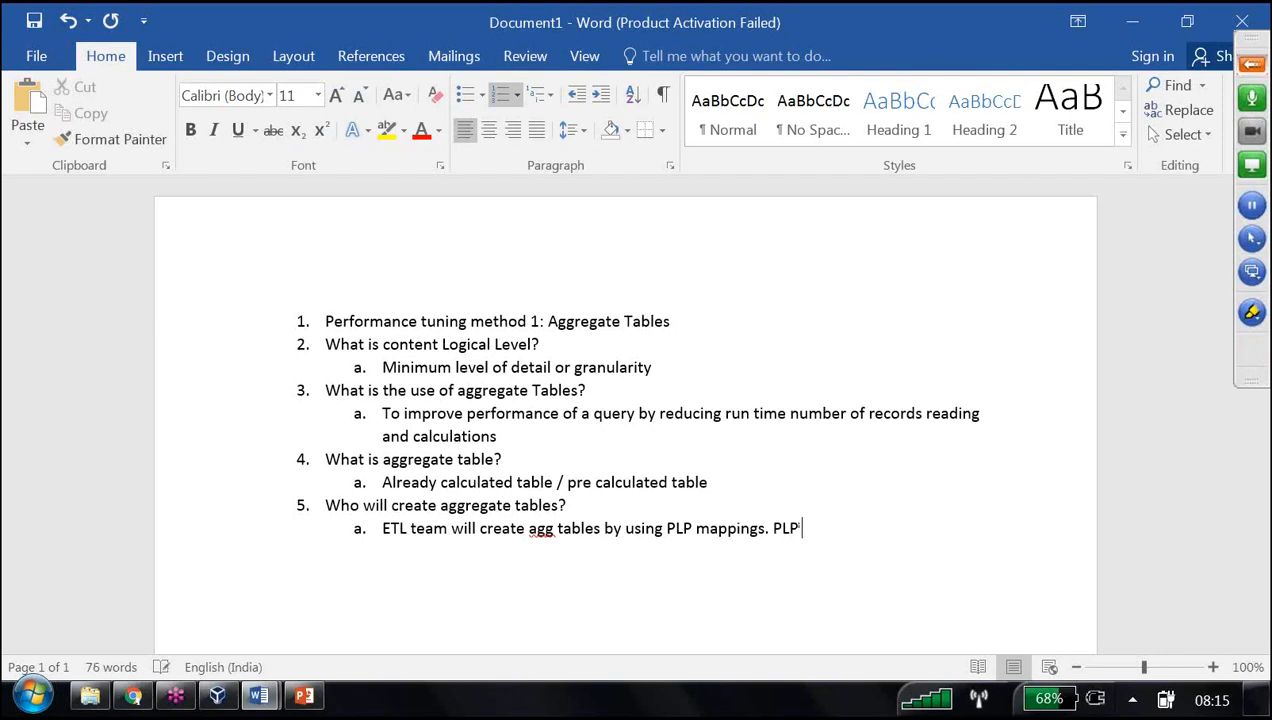
text( stands for pos)
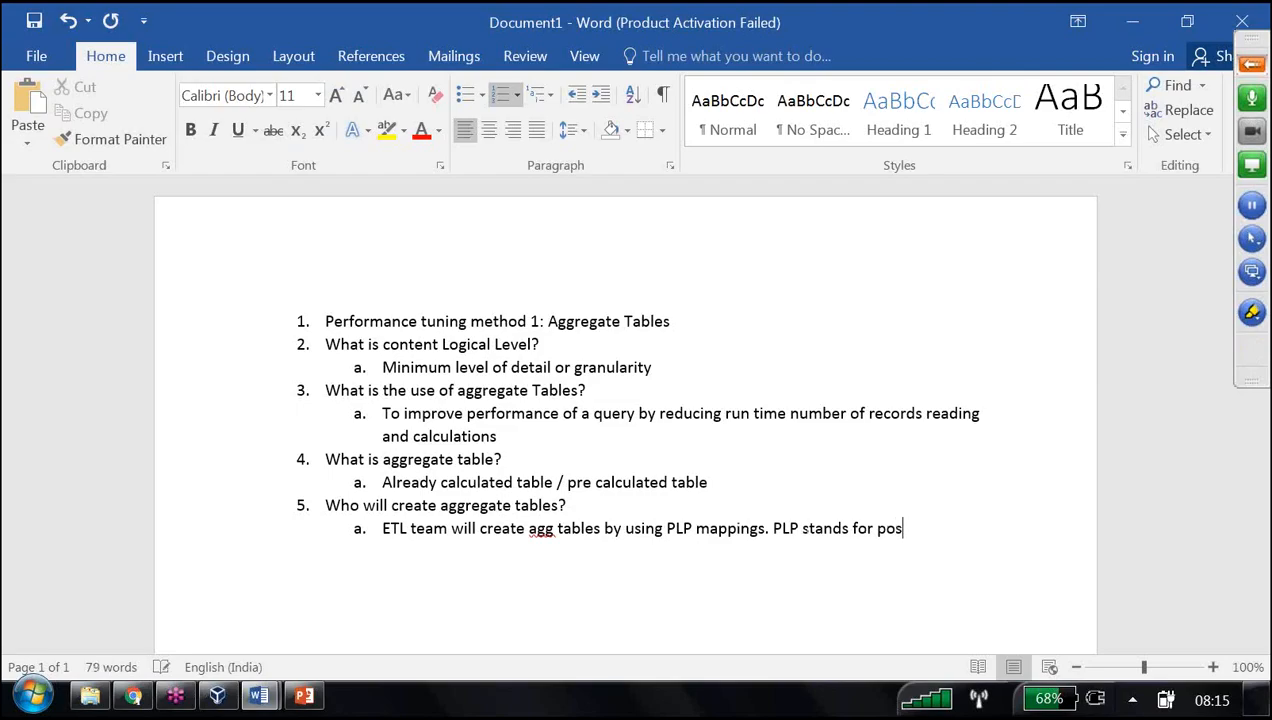
text(t load process)
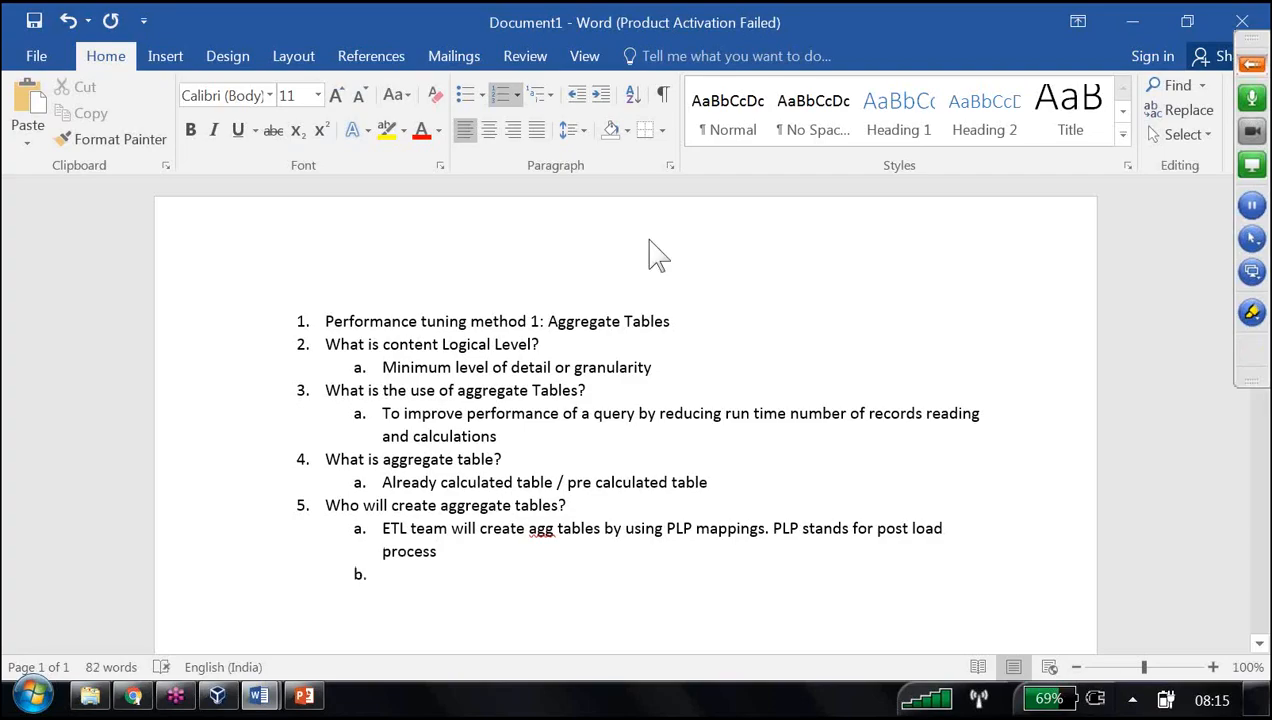
- Add item 6 at the main list level reading "How many types of ETL mappings available?"
click(577, 94)
text(H)
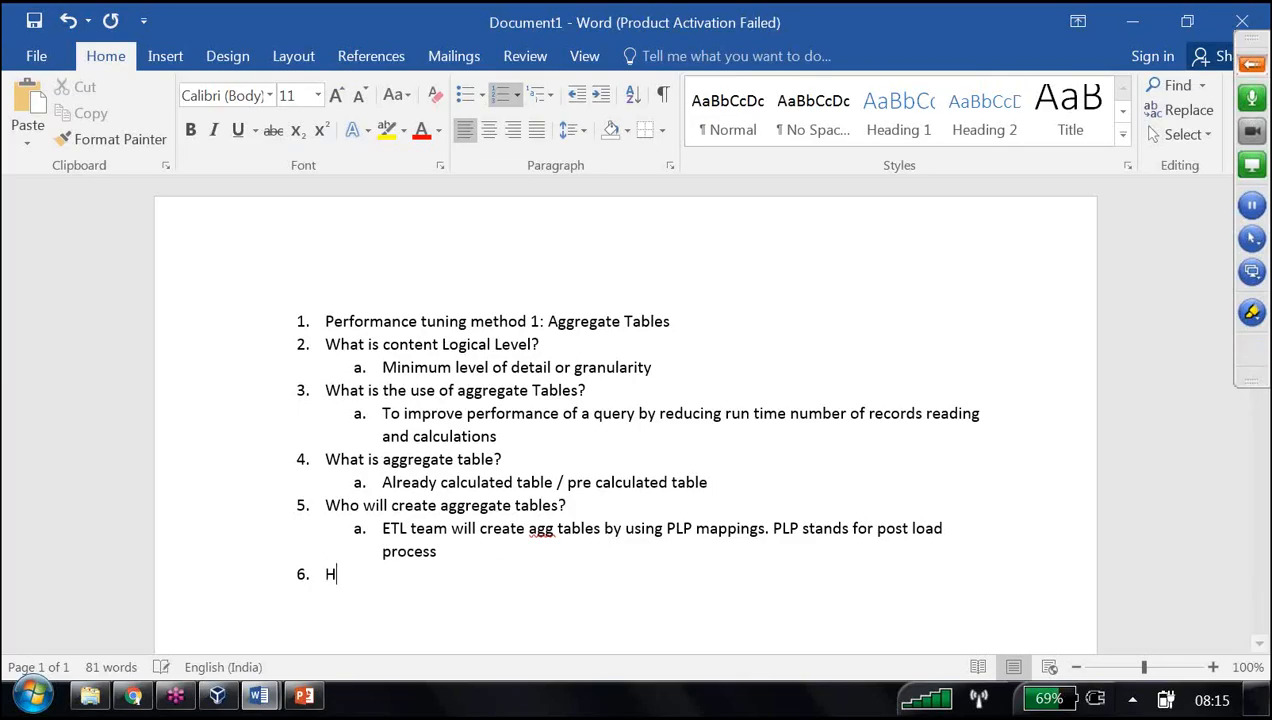
text(ow many )
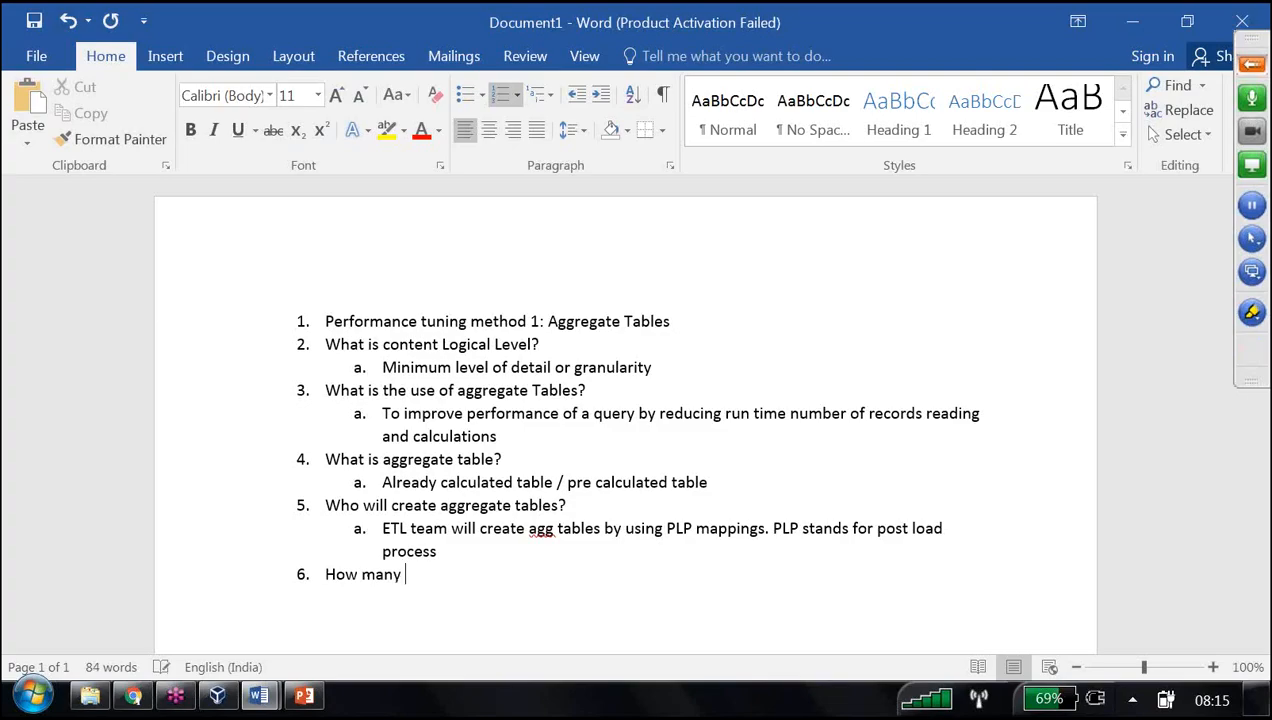
text(types of ETL mappings available)
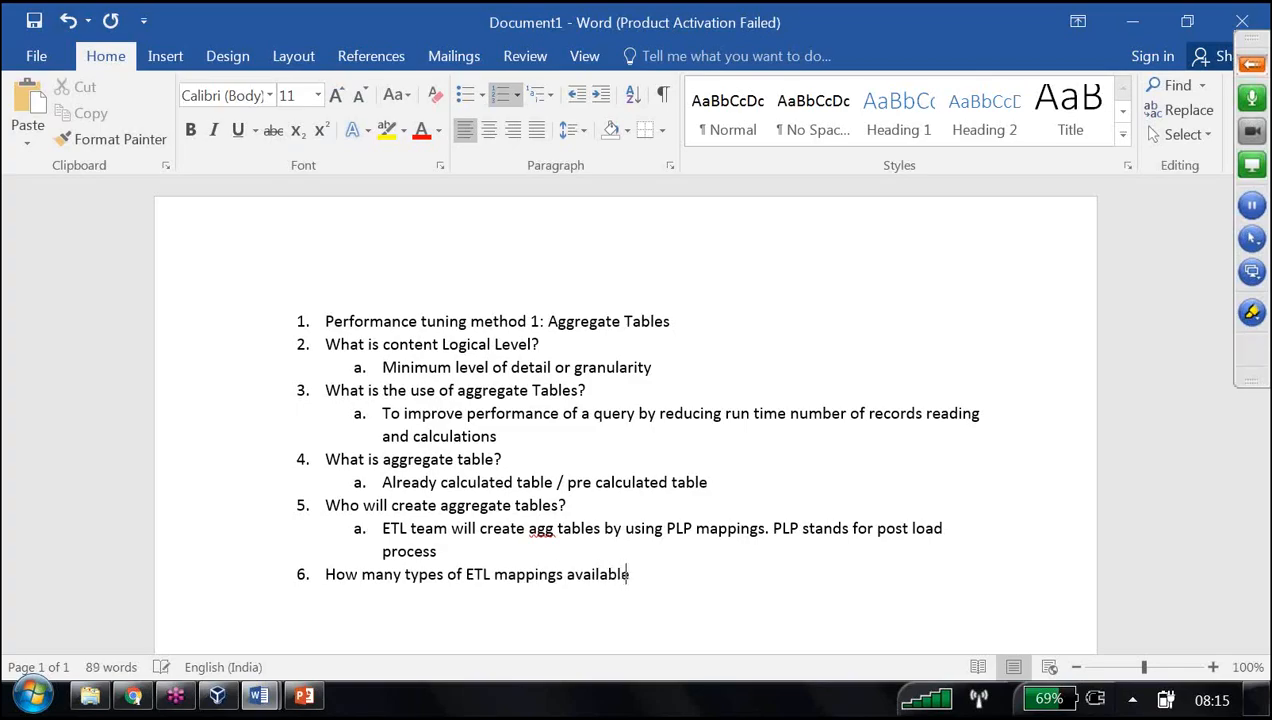
text(?)
- Add three indented sub-items under item 6 reading "SDE", "SIL" and "PLP"
key(Return)
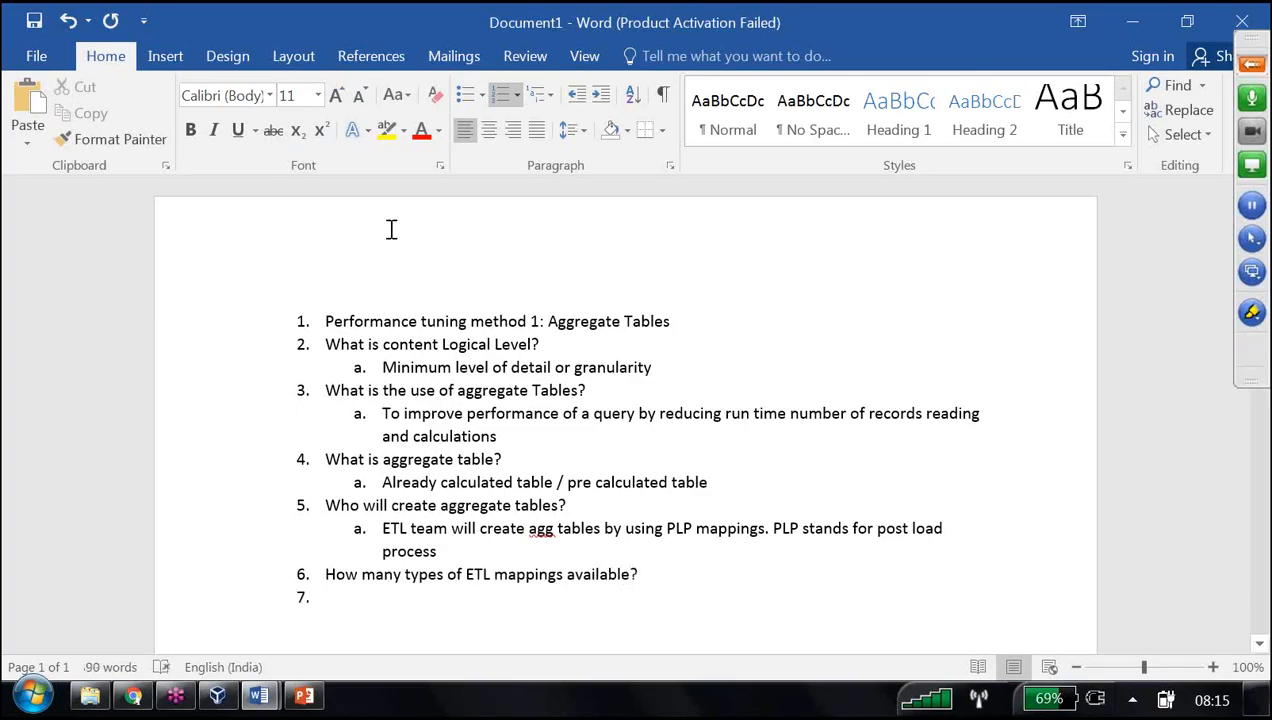
key(Tab)
text(SDE)
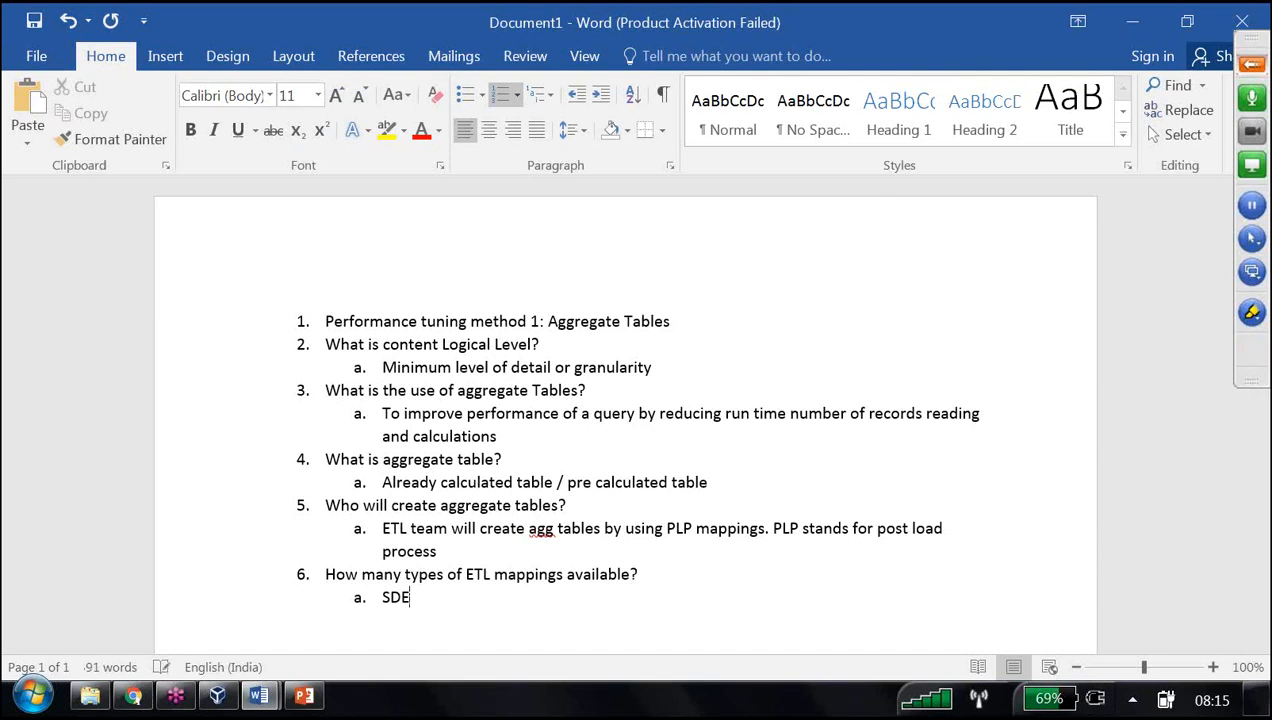
key(Return)
text(SIL)
key(Return)
text(PLP)
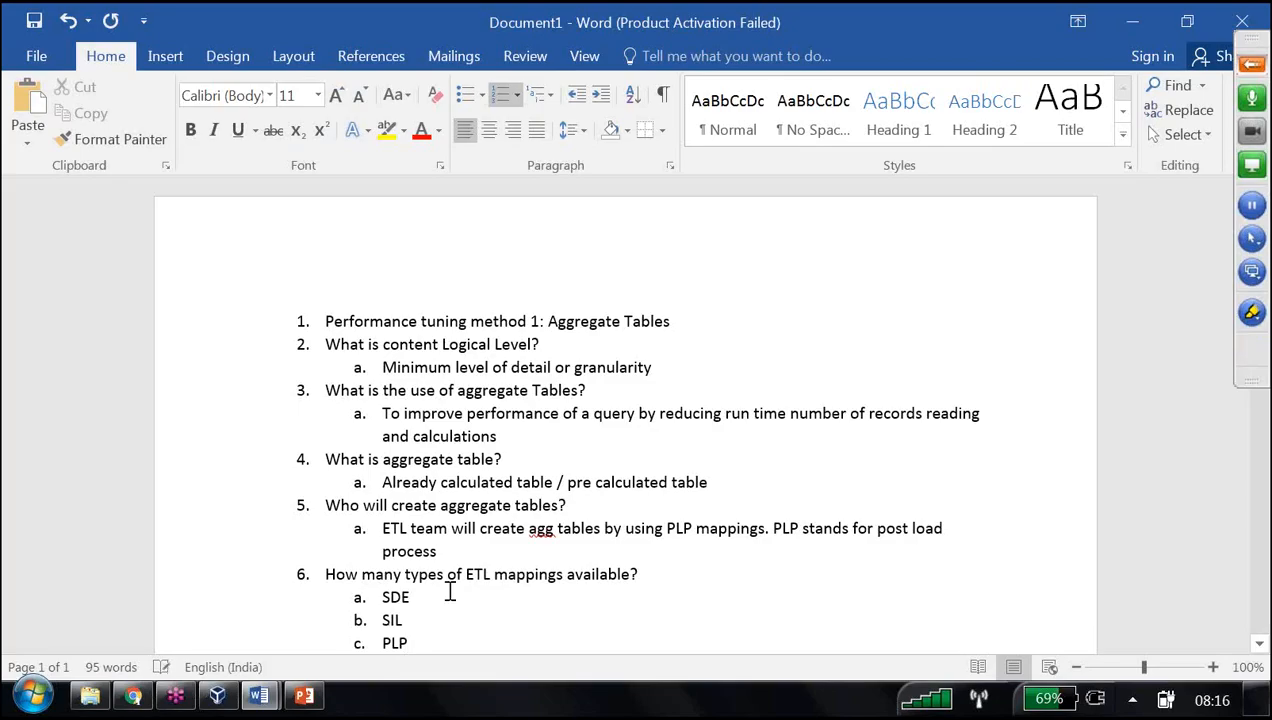
- Extend the SDE sub-item with the description "(From N number of sources → Staging Area)"
text((S)
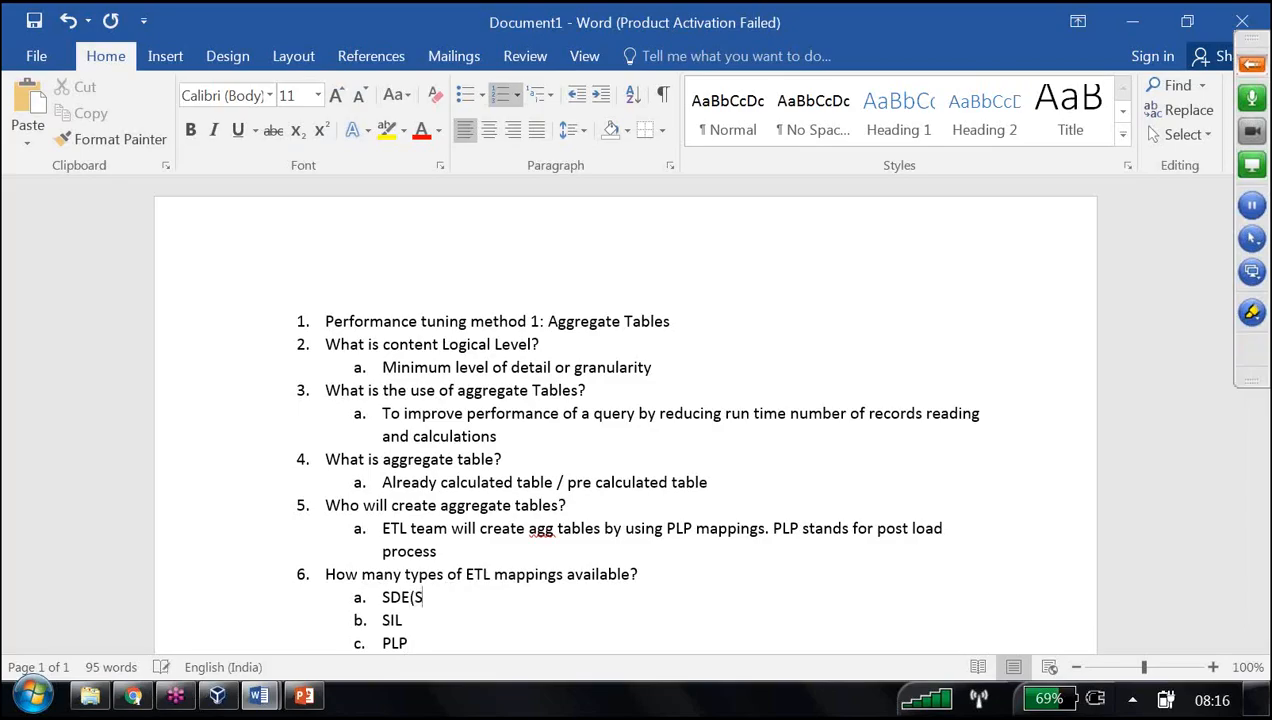
text(ource)
key(BackSpace)
key(BackSpace)
key(BackSpace)
key(BackSpace)
key(BackSpace)
text(From N number of s)
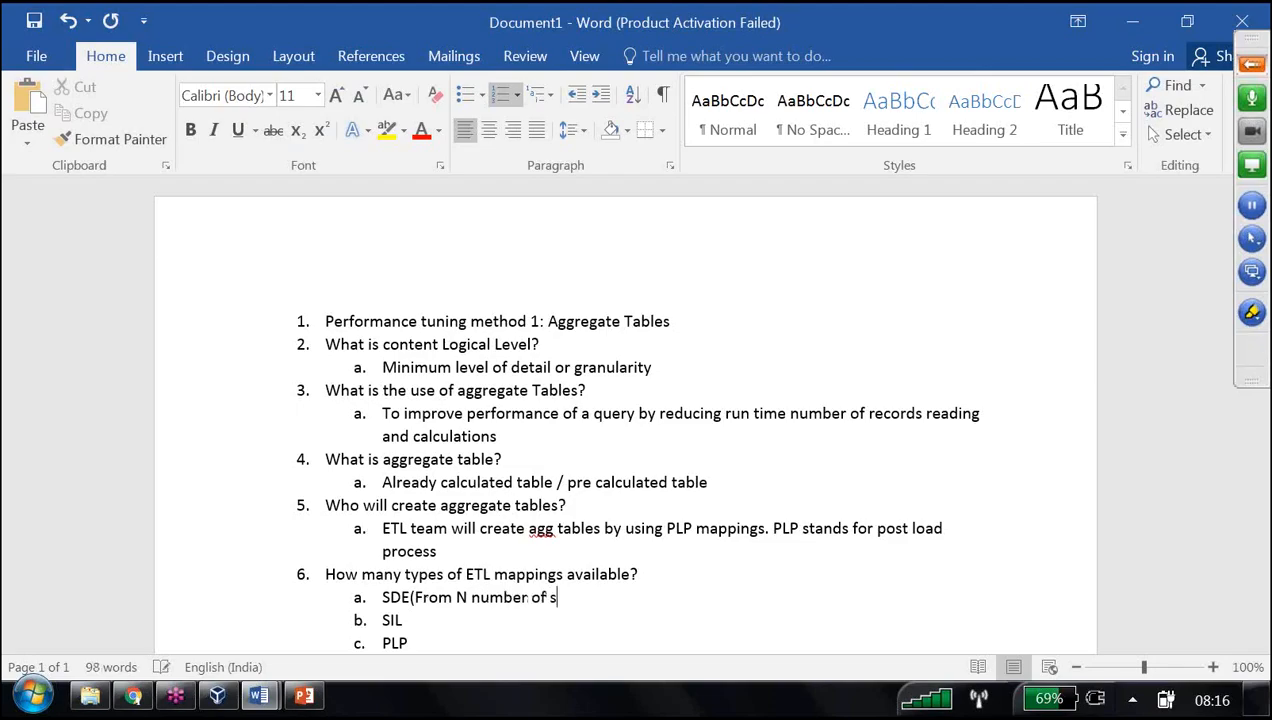
text(ources )
text(--> S)
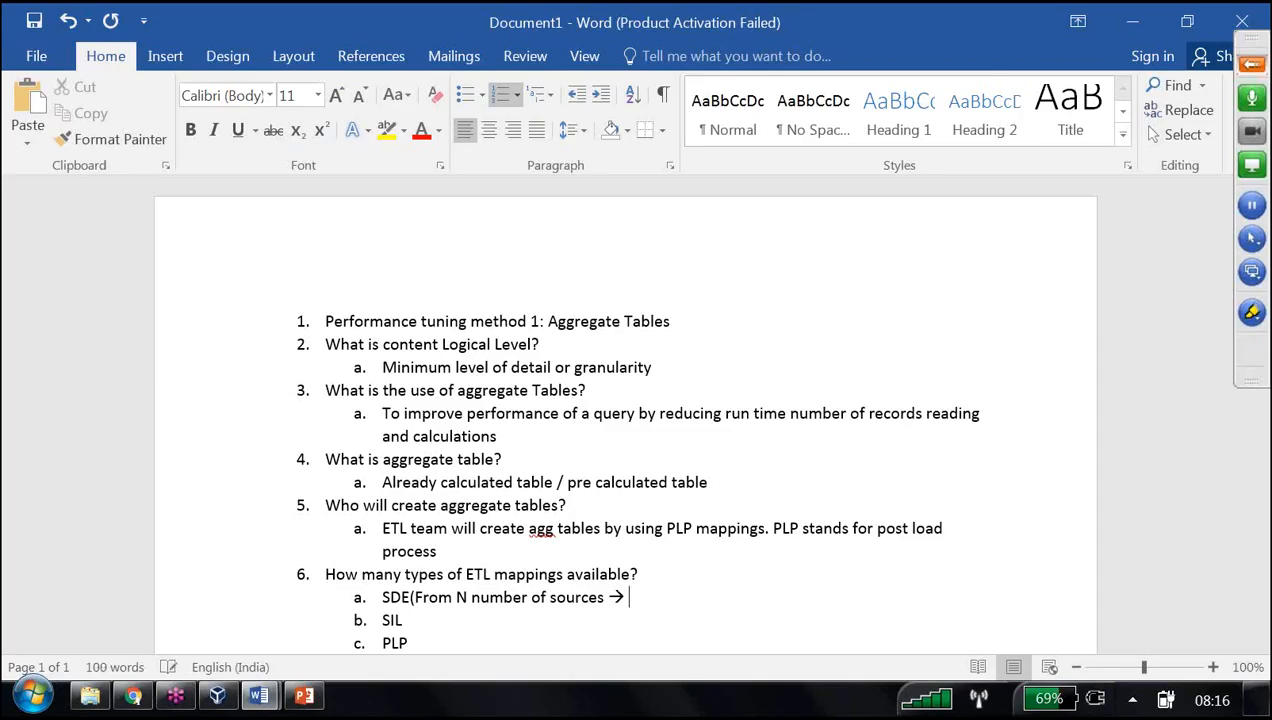
text(taging Area)
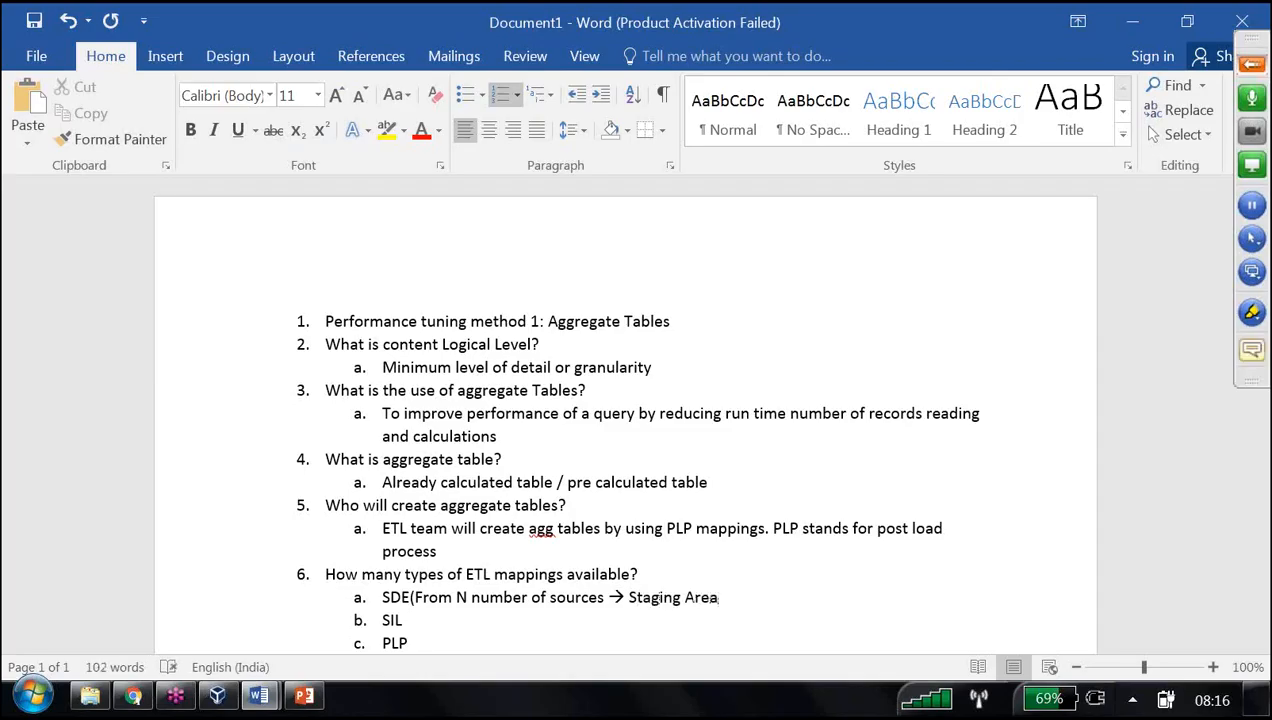
text())
- Undo the last edits around the SDE sub-item and re-enter "Staging Area)" directly after the arrow
key(Return)
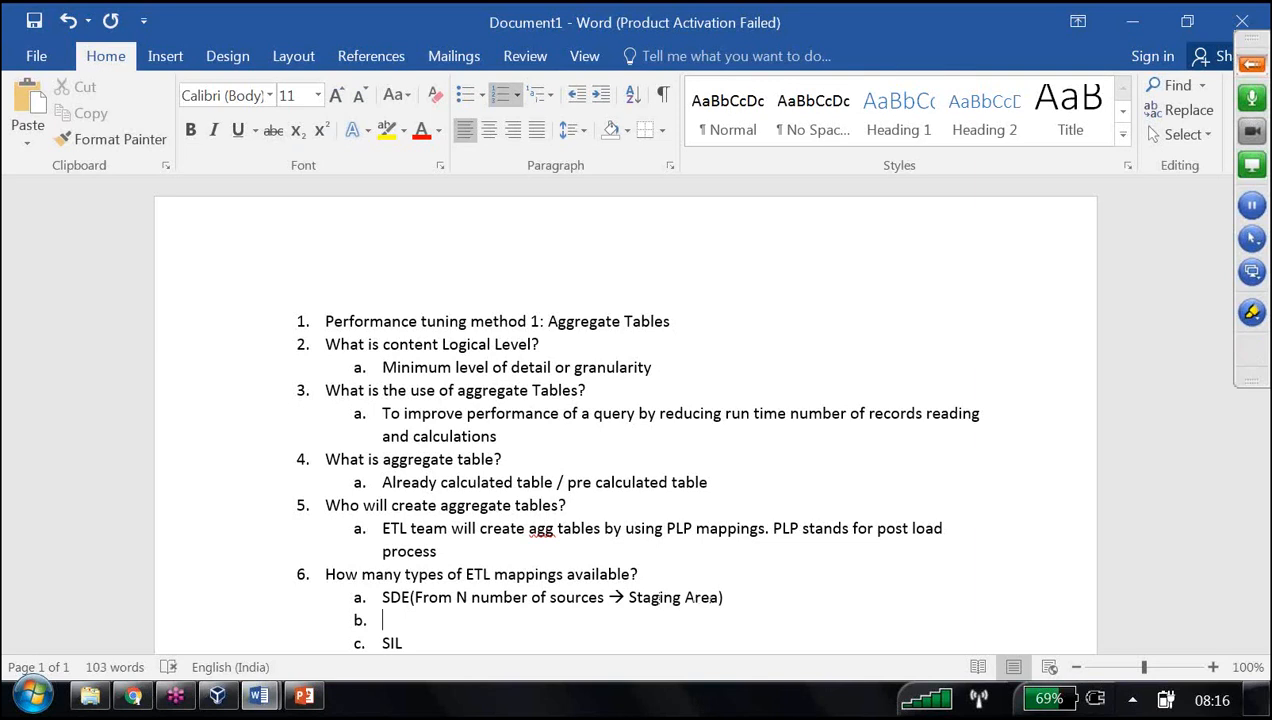
key(ctrl+z)
key(ctrl+z)
key(ctrl+z)
text(Staging Area))
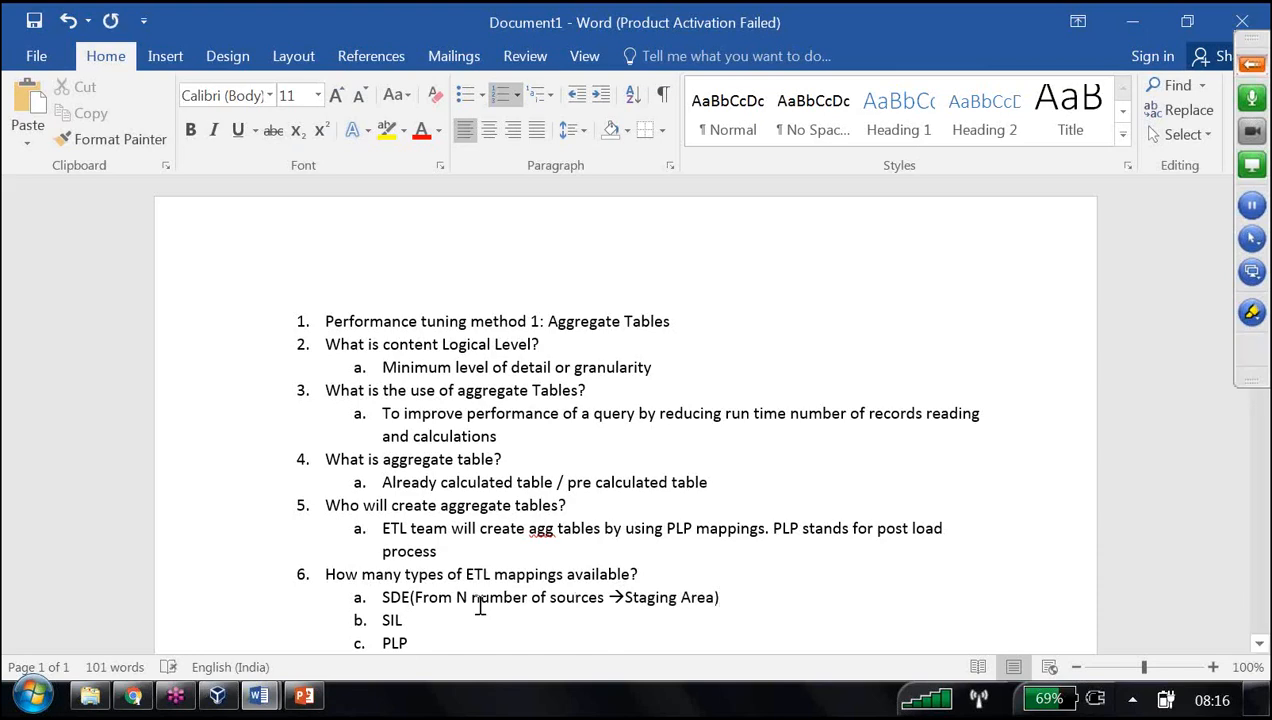
- Extend the SIL sub-item with the description "(Staging Area → Data Ware hopuse)"
click(431, 629)
text(()
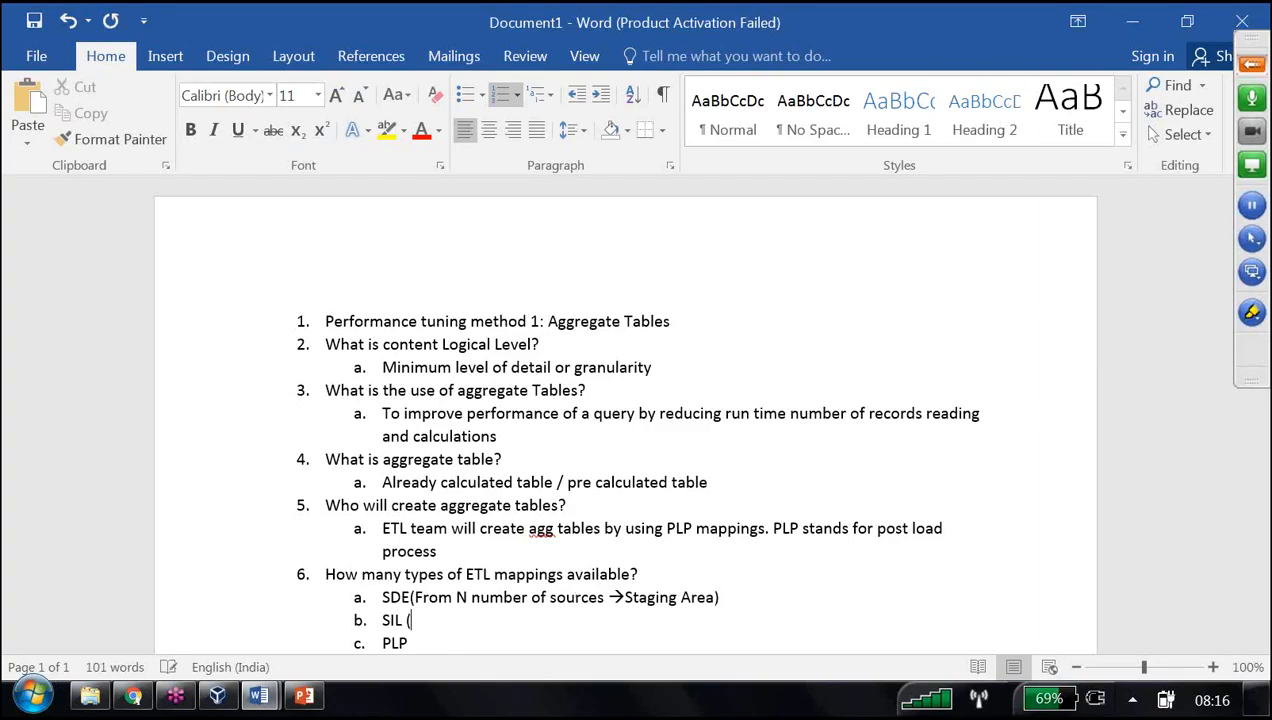
text(Staging)
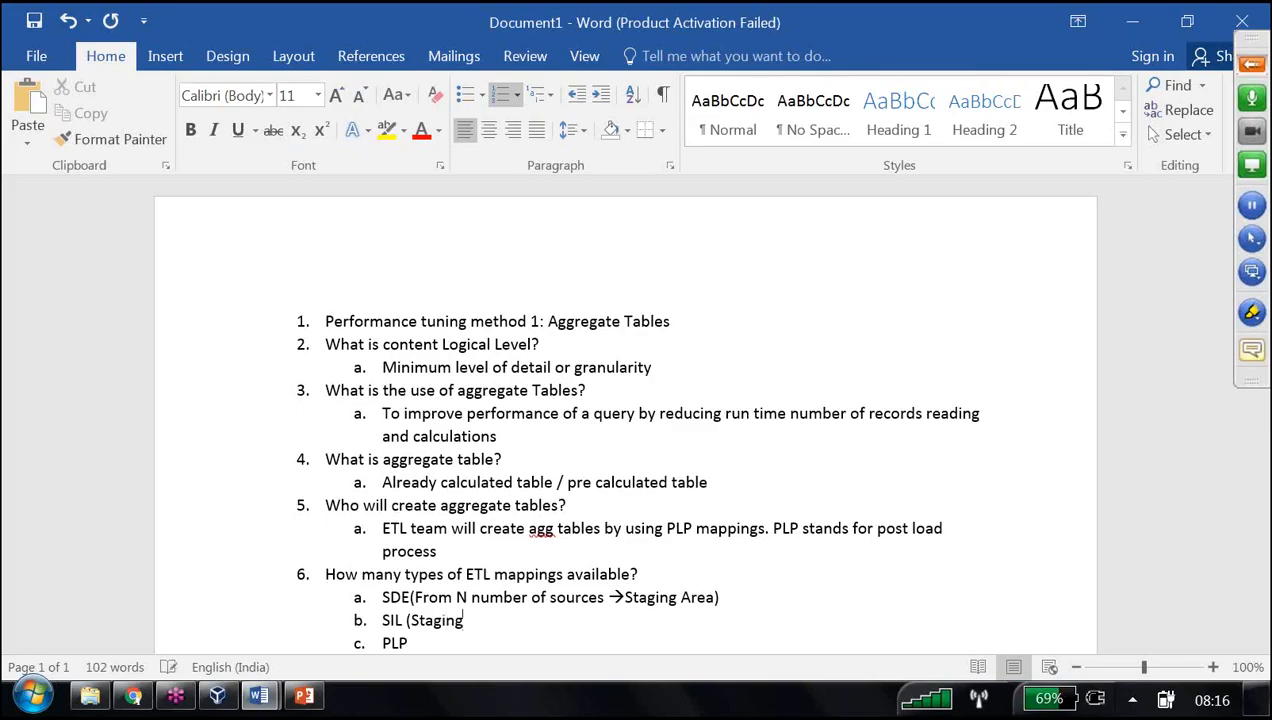
text( Area to)
key(BackSpace)
key(BackSpace)
text(--> Dw)
key(BackSpace)
text(ata Ware hopuse))
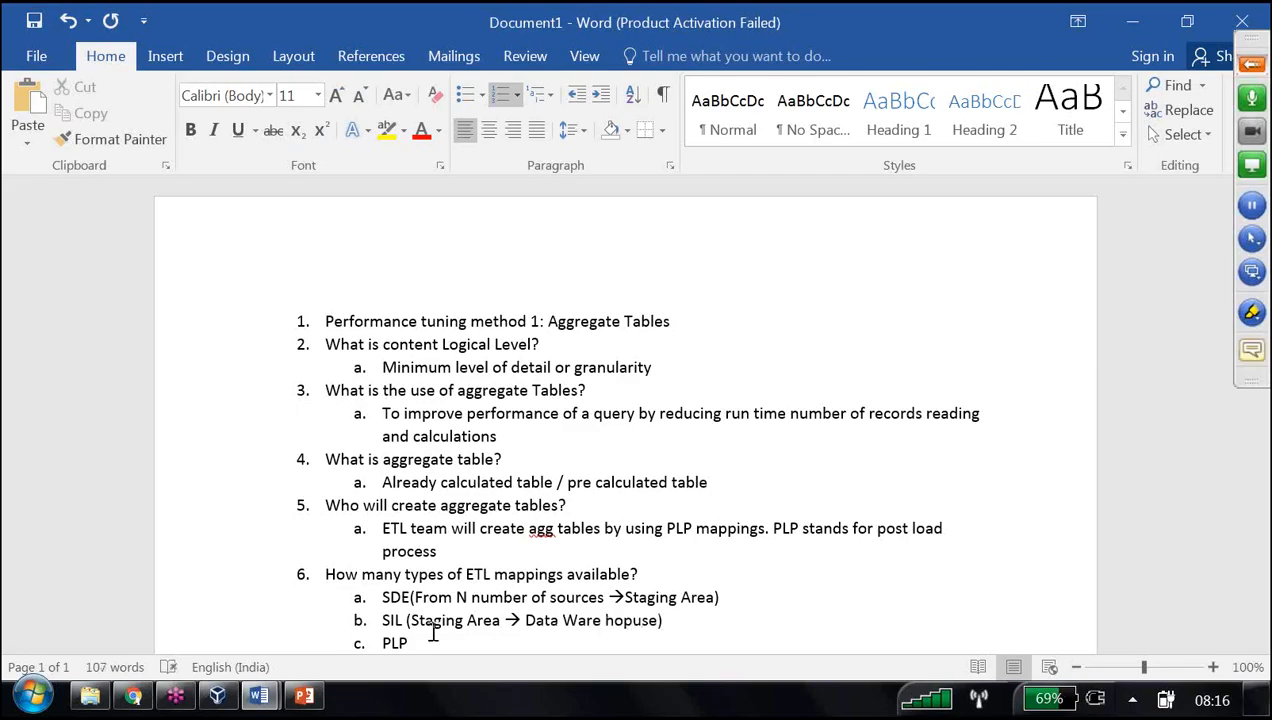
- Extend the PLP sub-item with the description "(Data Ware house → Data Warehouse)"
scroll(434, 632, down, 1)
click(414, 587)
text((Da)
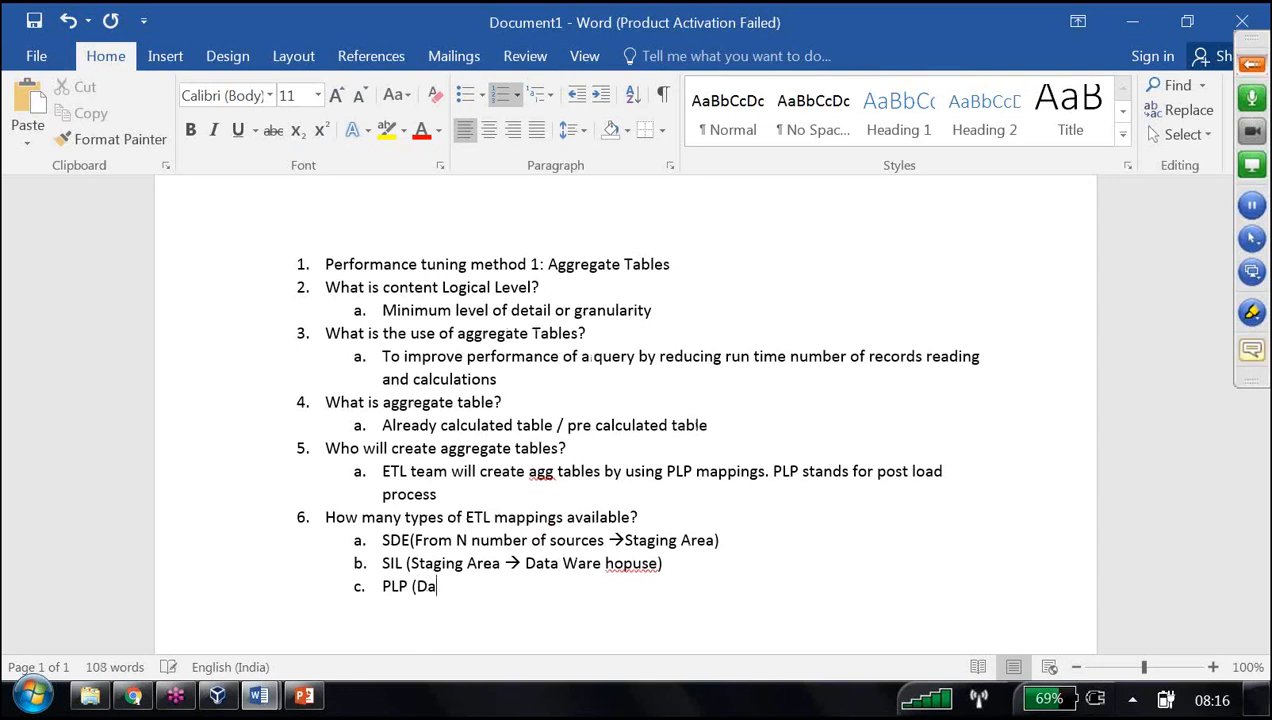
text(ta Ware house to)
key(BackSpace)
key(BackSpace)
key(BackSpace)
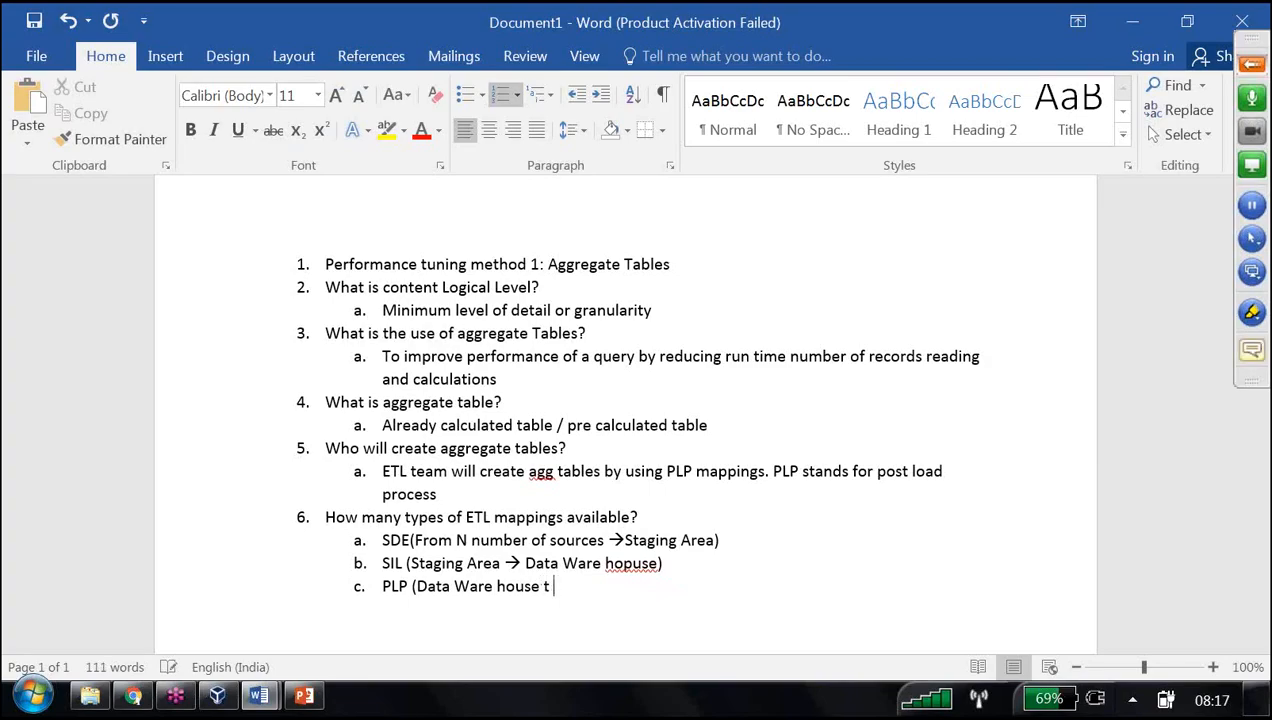
text(--> )
text(Data)
text( Warehouse))
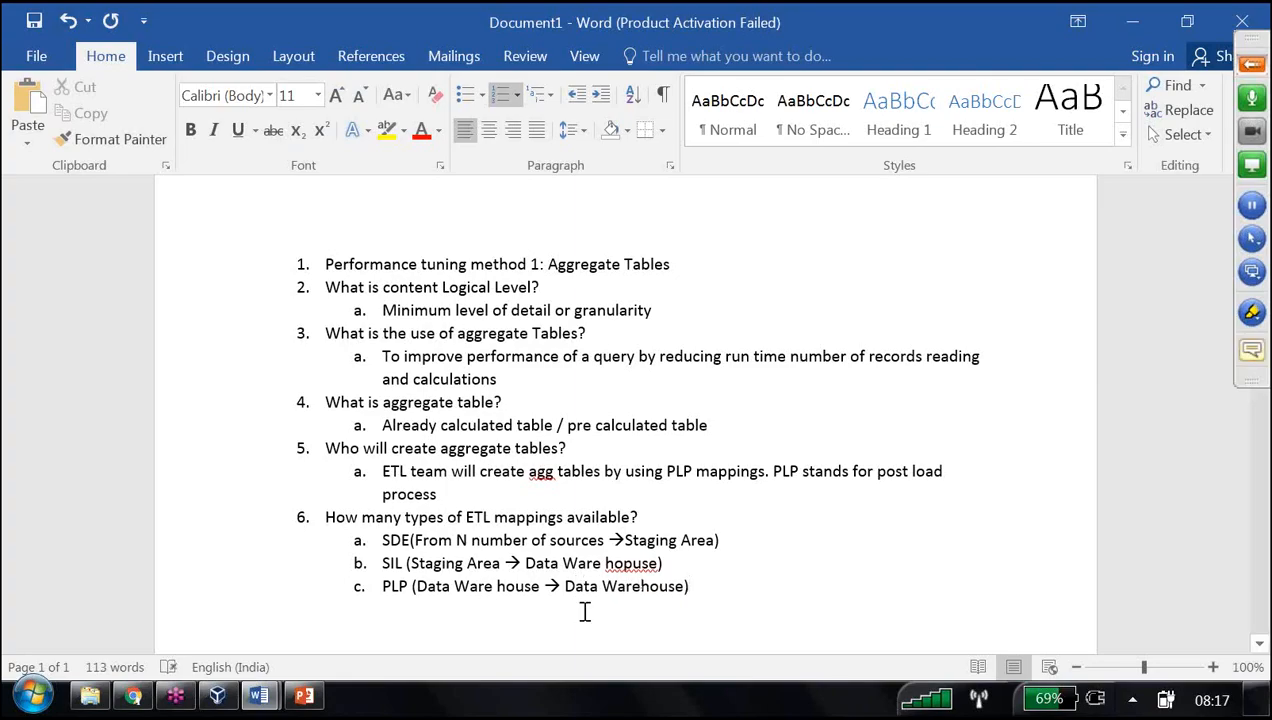
- Correct the misspelled word "hopuse" in the SIL sub-item to the suggested spelling "house"
right_click(640, 563)
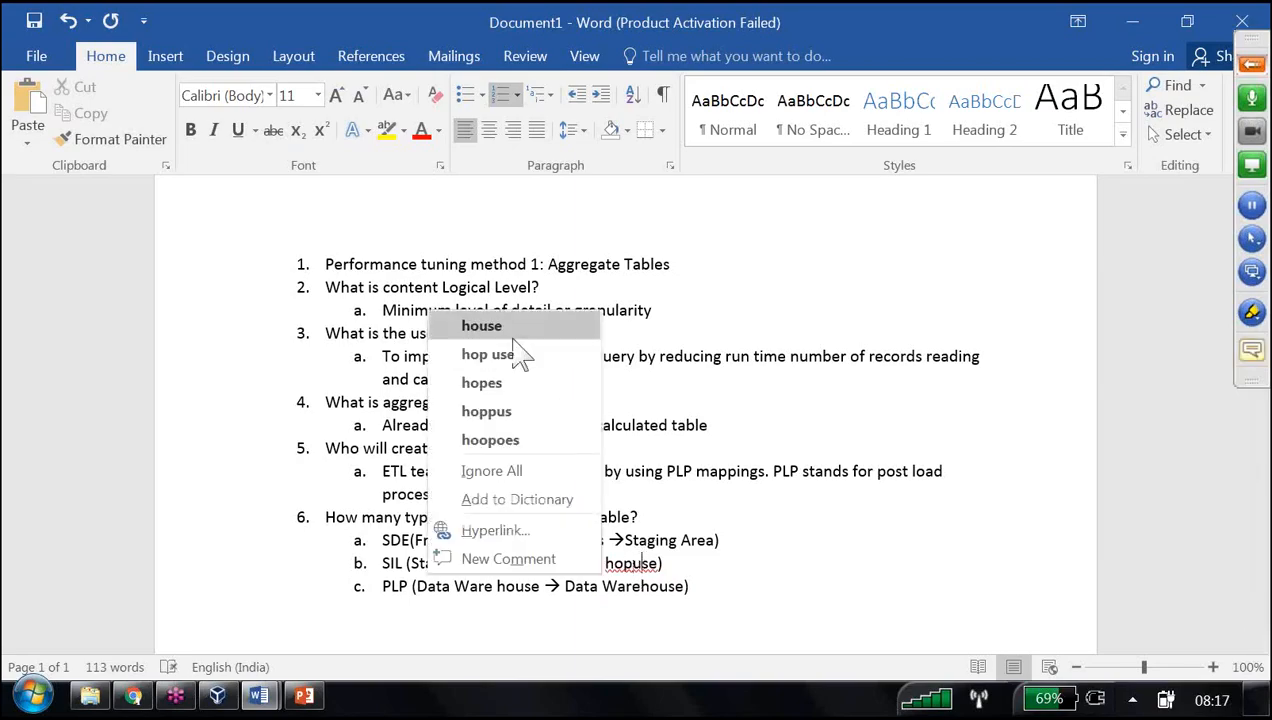
click(483, 323)
- Add item 7 at the main list level, after the PLP sub-item, reading "Can I add aggregate table inside LTS?"
click(689, 591)
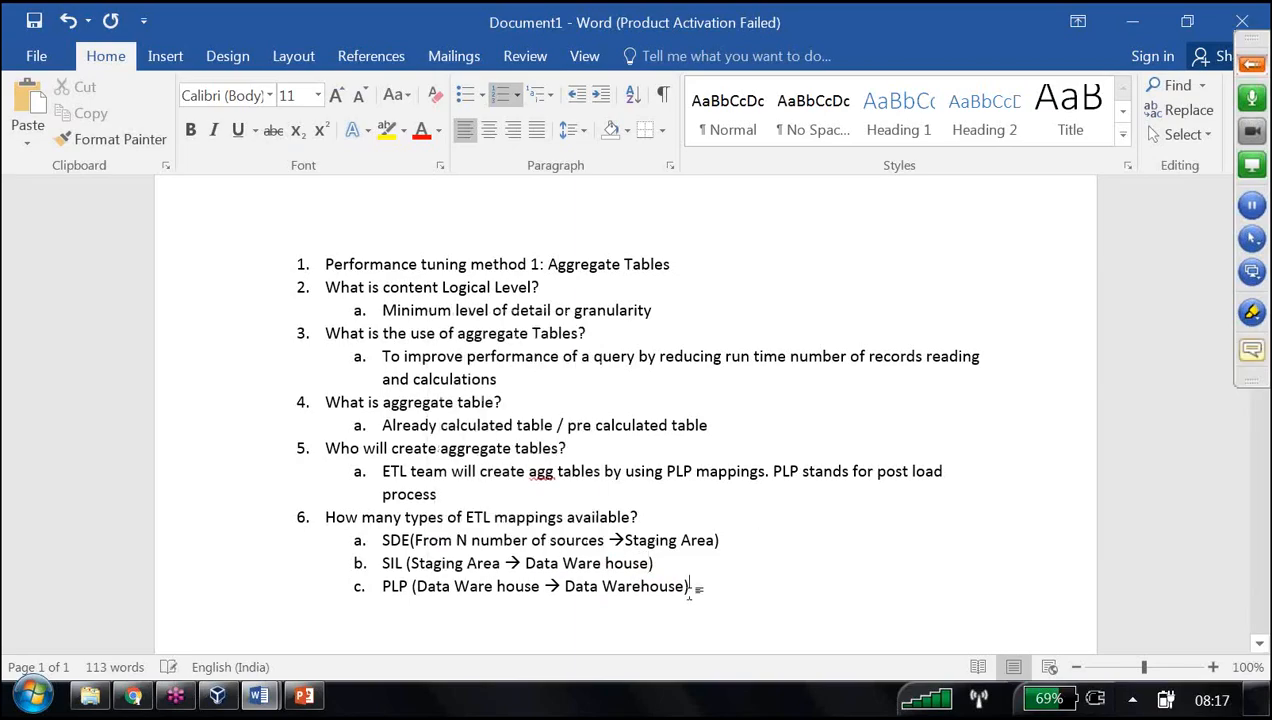
scroll(689, 593, down, 1)
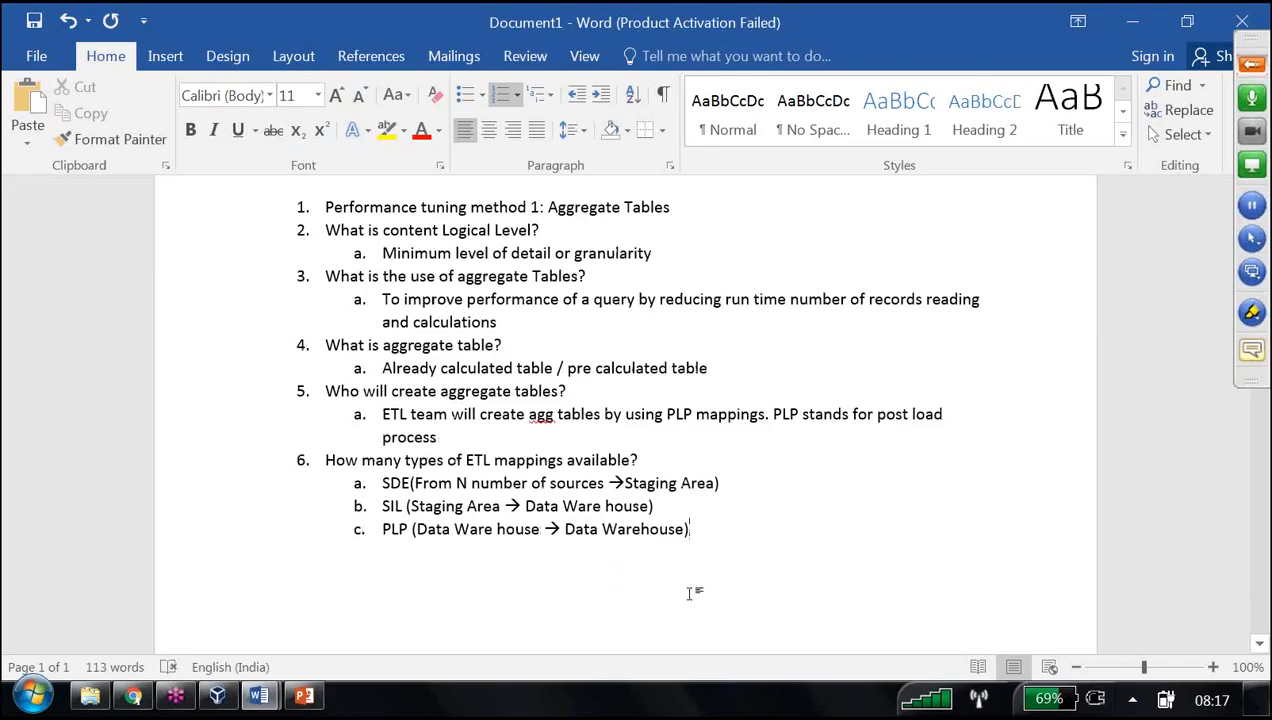
key(Return)
click(578, 95)
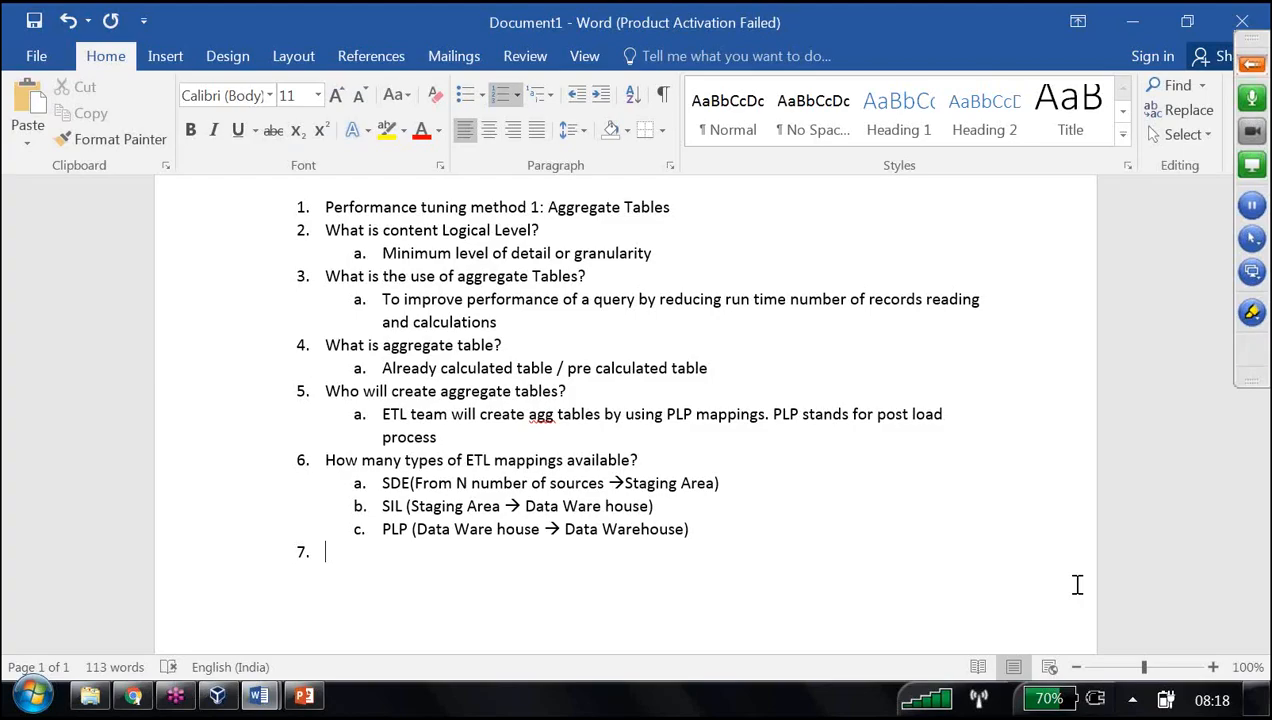
text(Can i add aggregate )
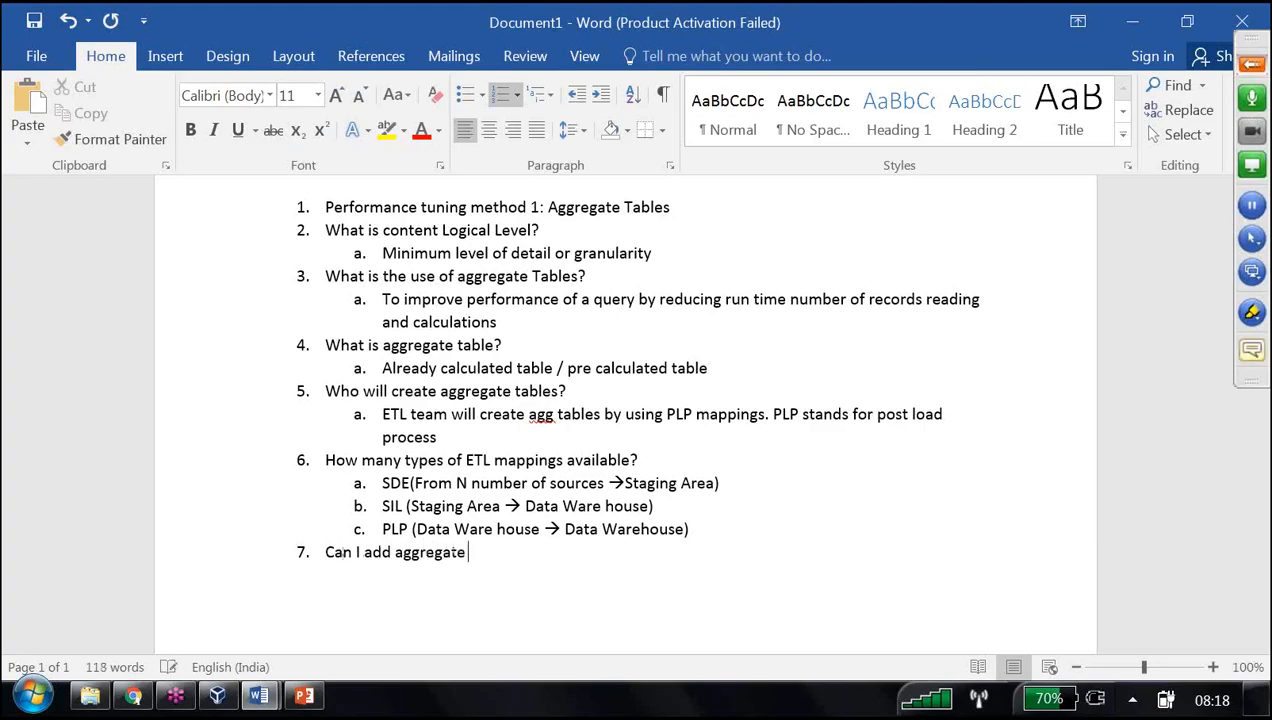
text(table inside LTS)
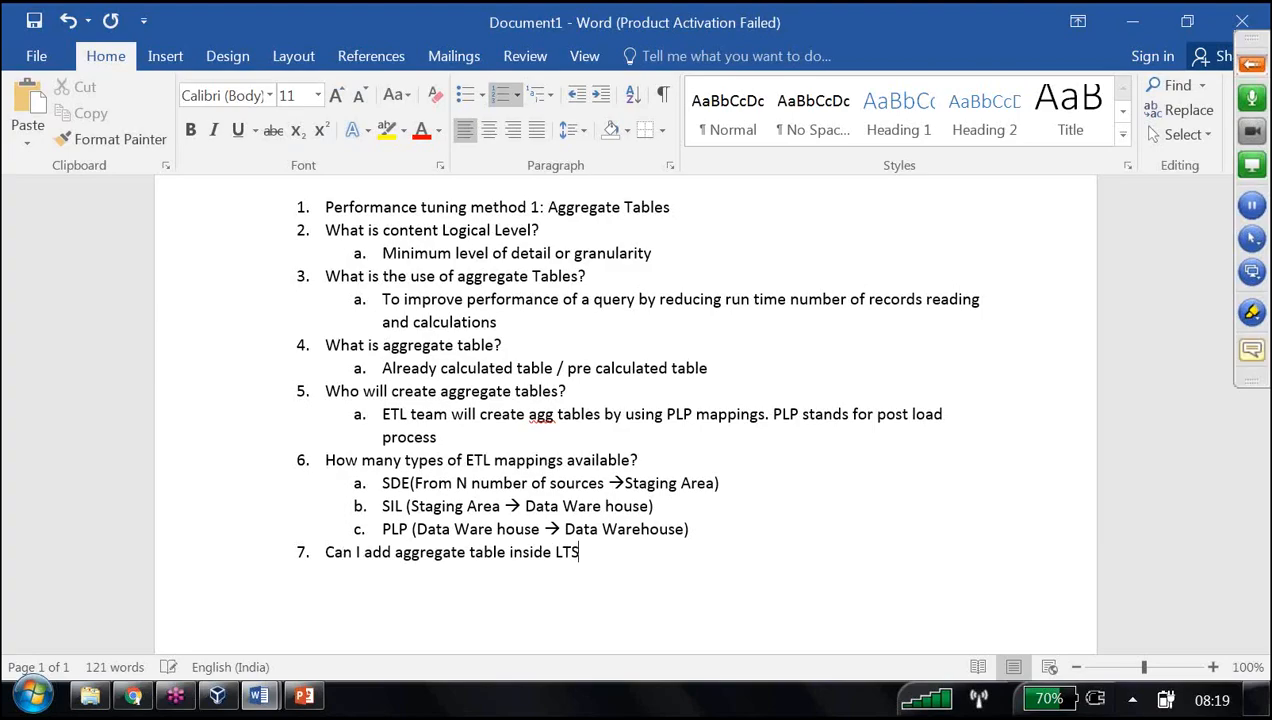
text(?)
- Add an indented sub-item under item 7 with the answer "NO"
key(Return)
click(603, 96)
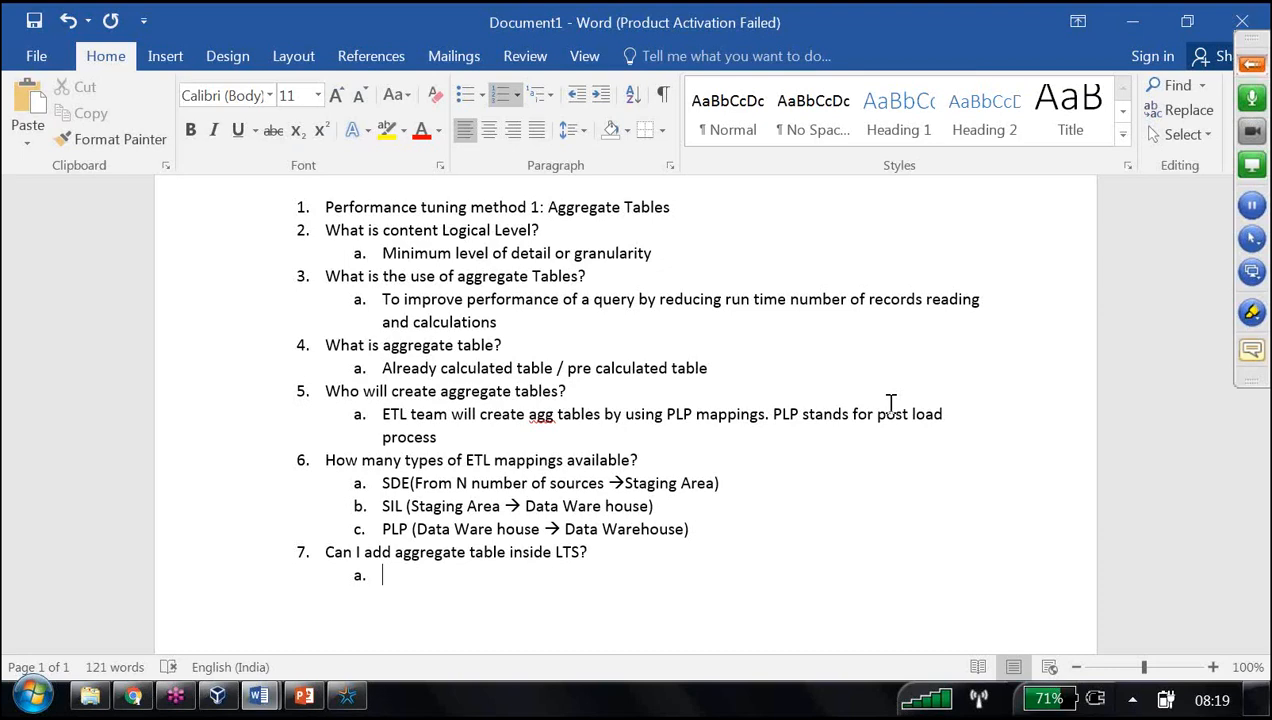
text(NO)
- Add a second indented sub-item under item 7 reading "Aggregate Tables", accepting the suggested spelling for the misspelled first word
key(Return)
click(580, 97)
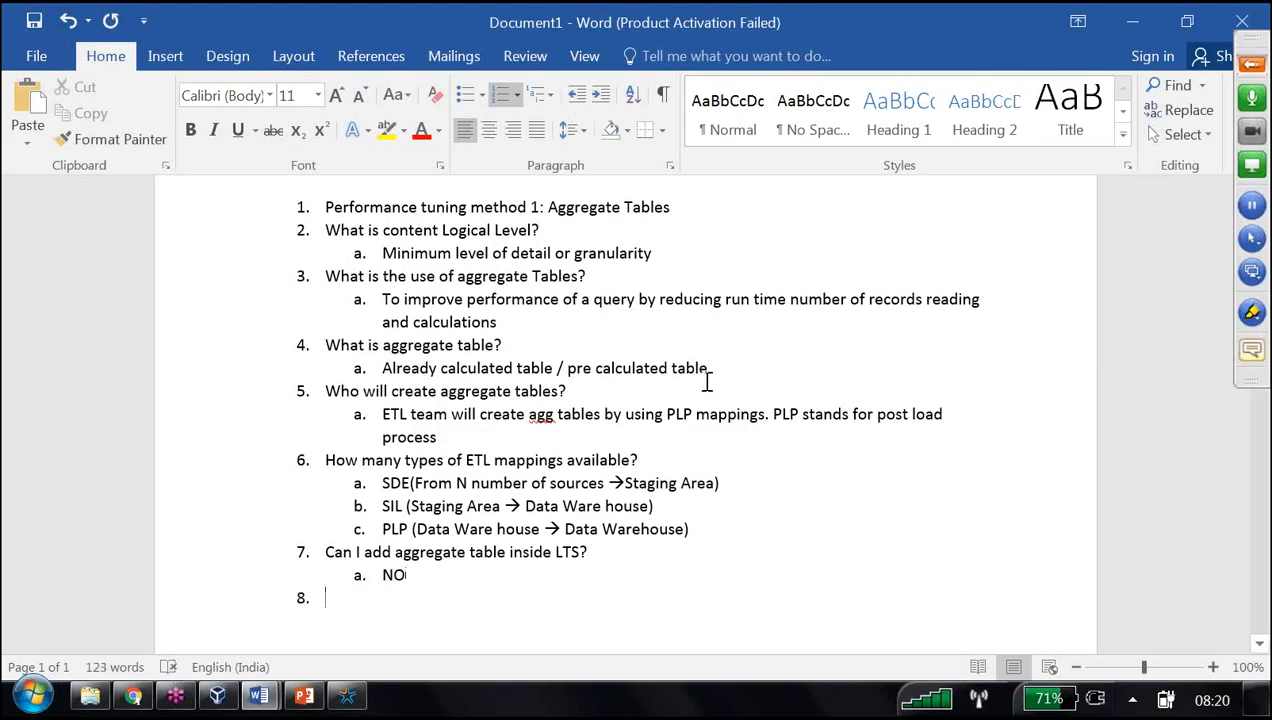
text(Aggr)
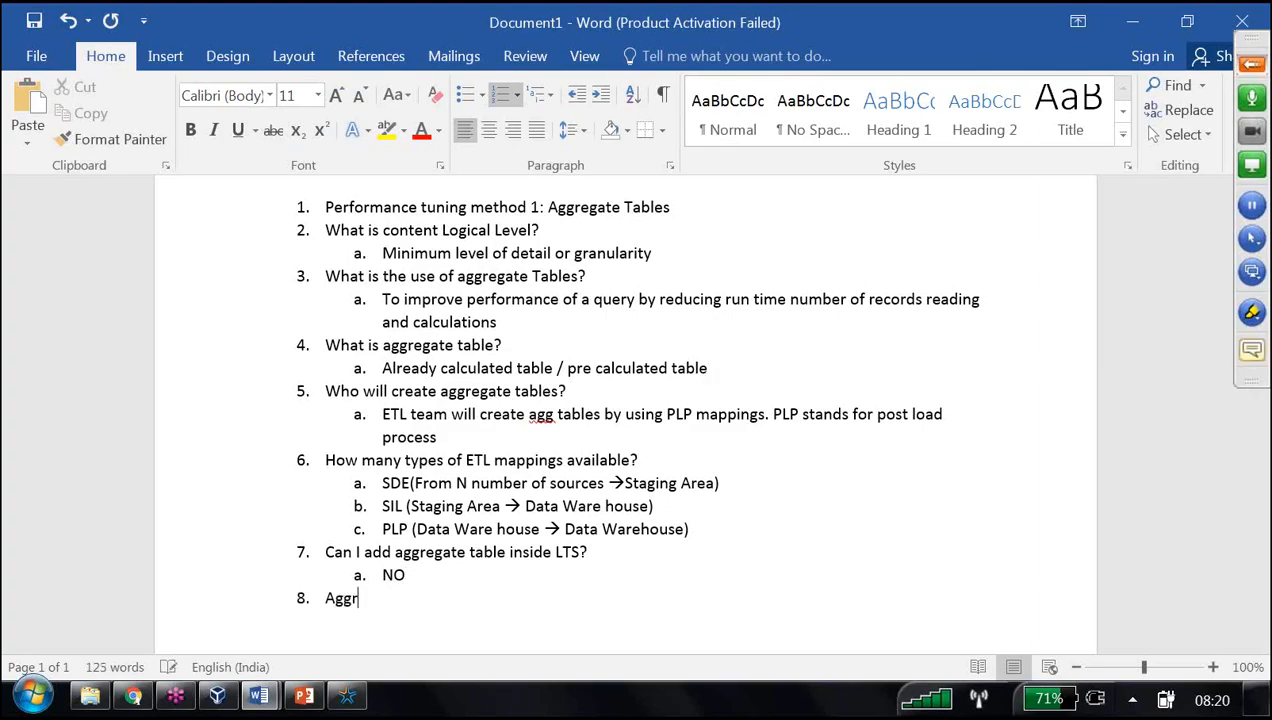
text(ete Ta)
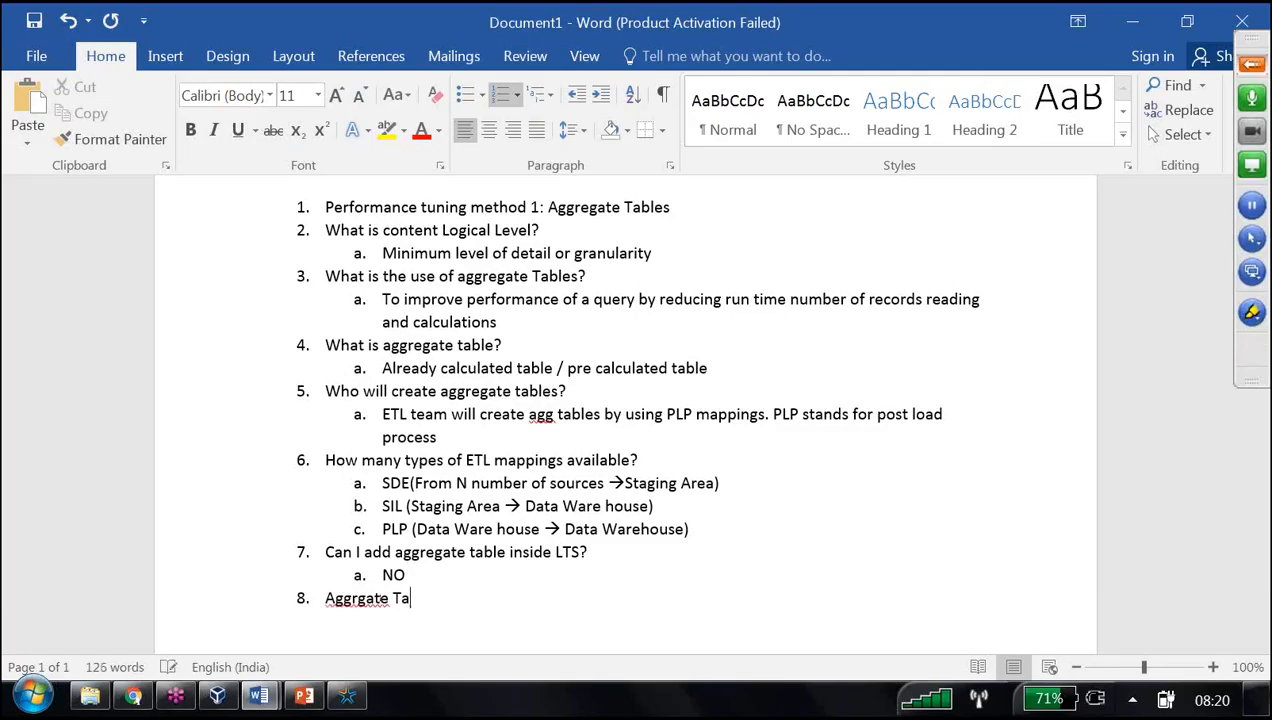
text(bles)
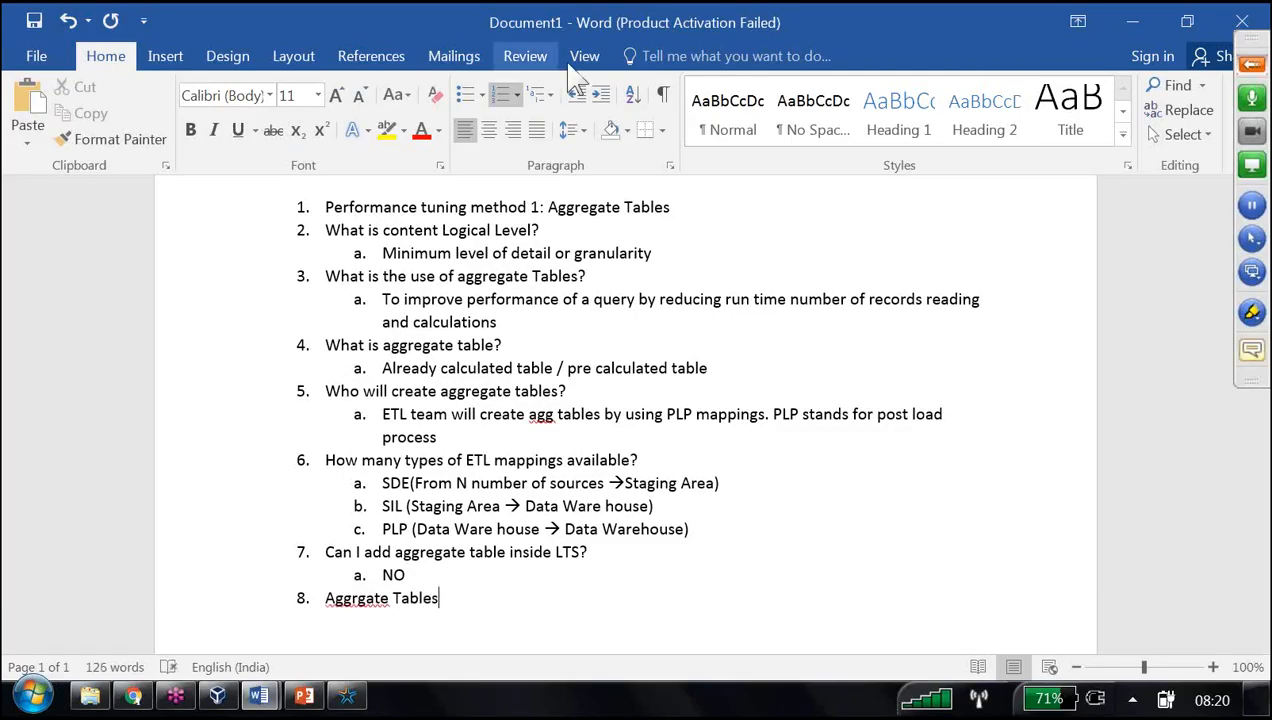
click(602, 98)
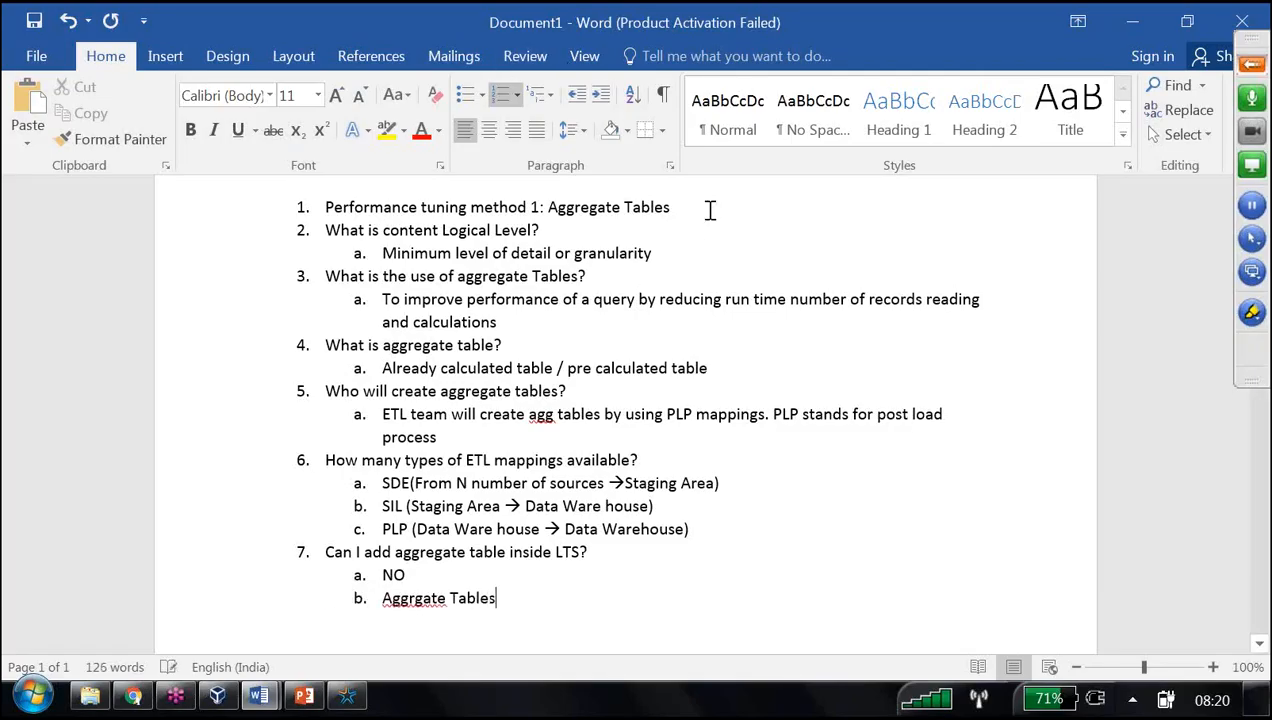
right_click(422, 597)
click(330, 417)
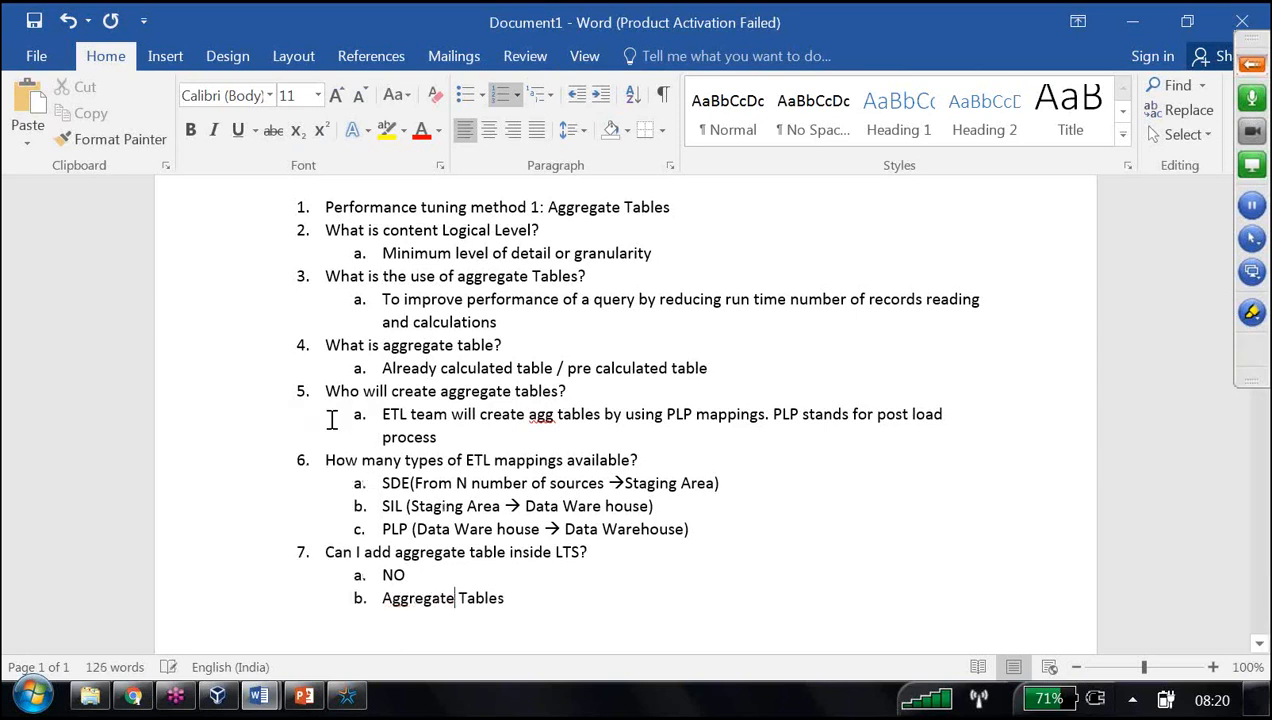
- Extend the second sub-item of item 7 with "always need to configure as second LTS?"
text(alw)
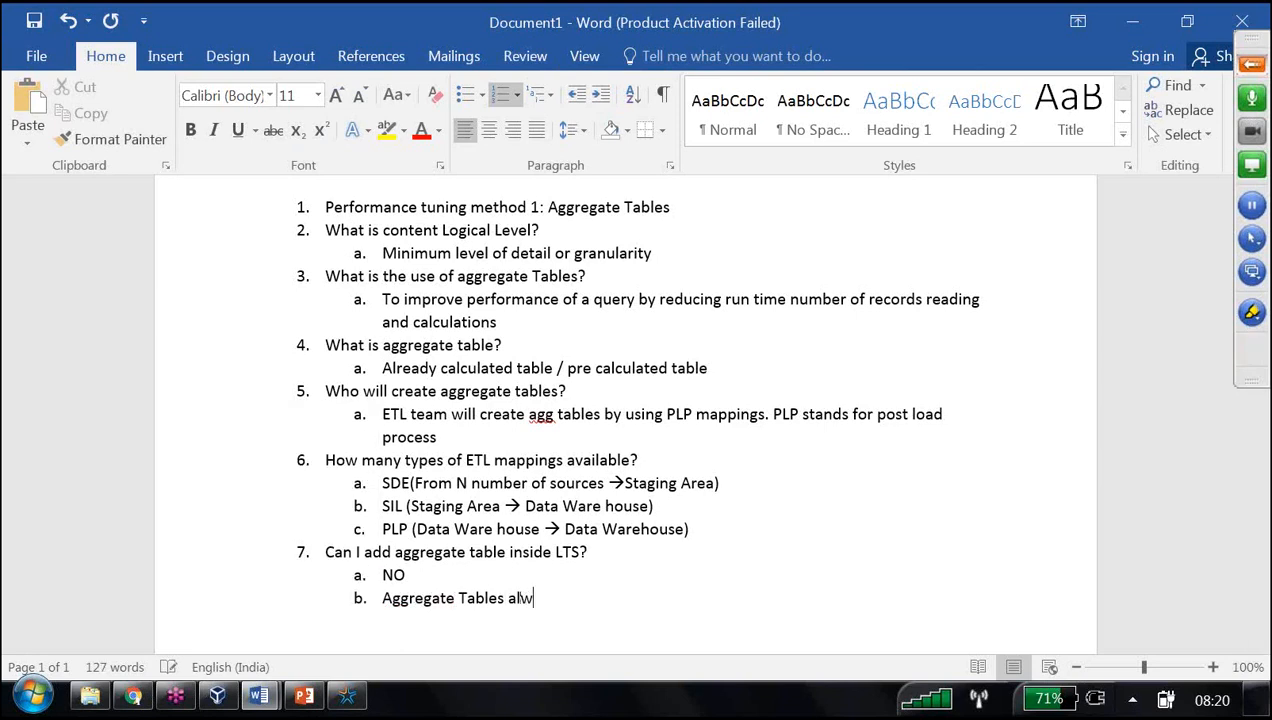
text(ays need to config)
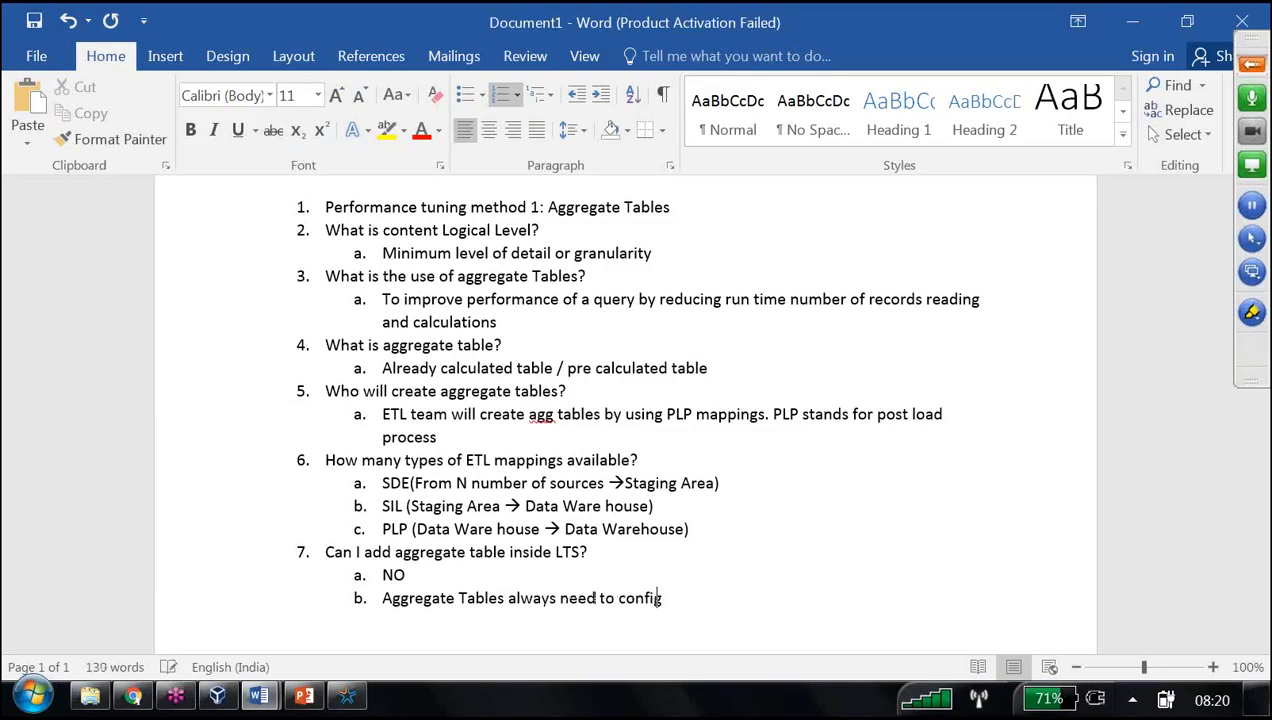
text(ure as second )
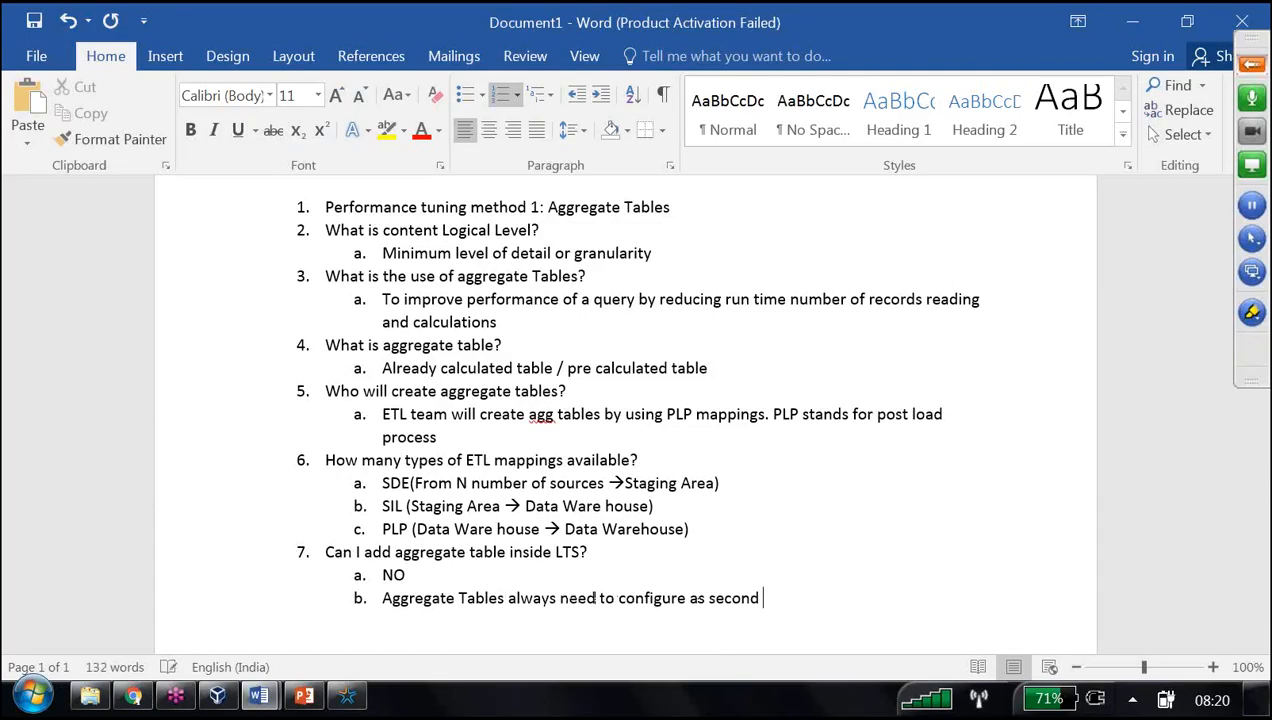
text(LTS?)
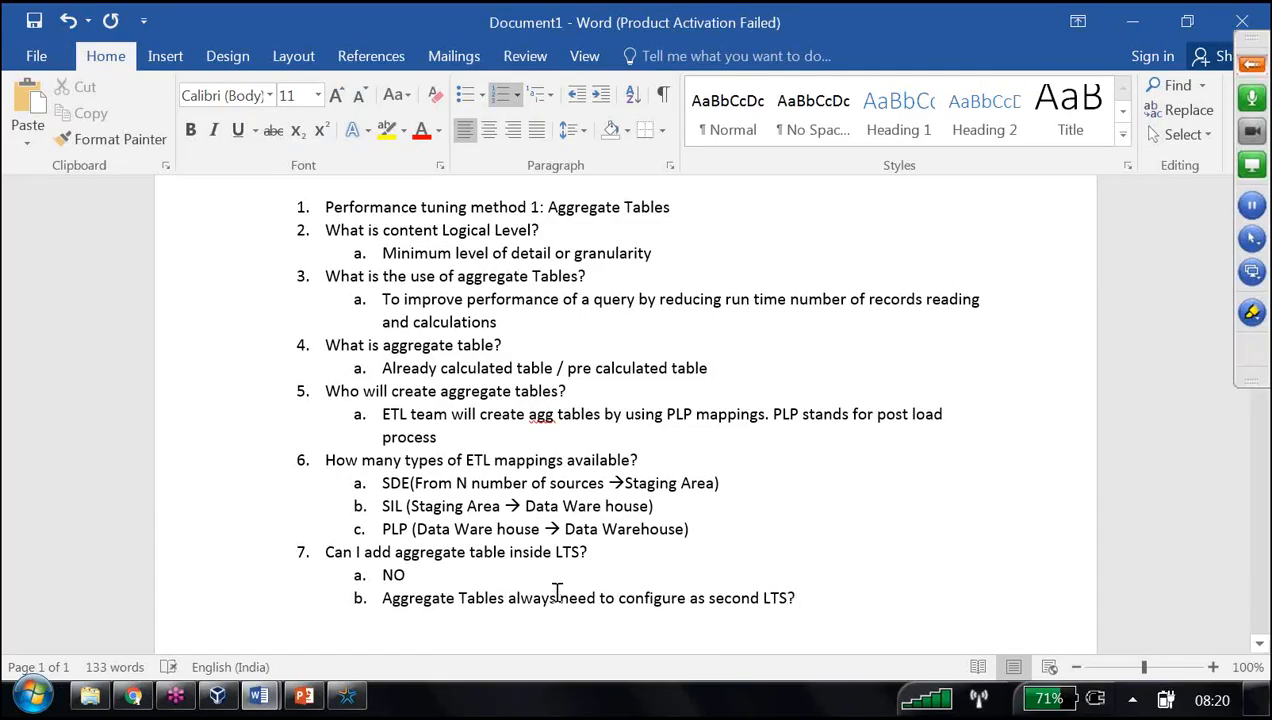
- In the second sub-item of item 7, change "Tables" to "Table" and replace "second" with "next"
click(499, 598)
key(Delete)
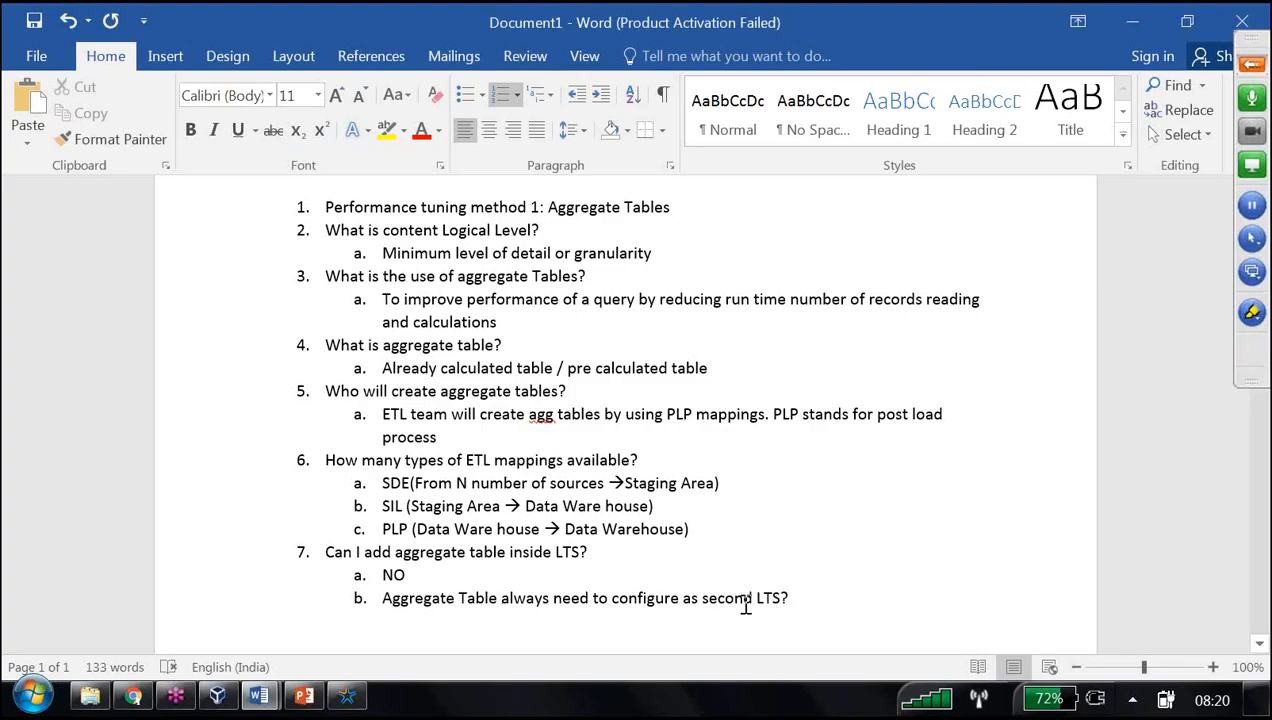
click(752, 603)
key(BackSpace)
key(BackSpace)
key(BackSpace)
key(BackSpace)
key(BackSpace)
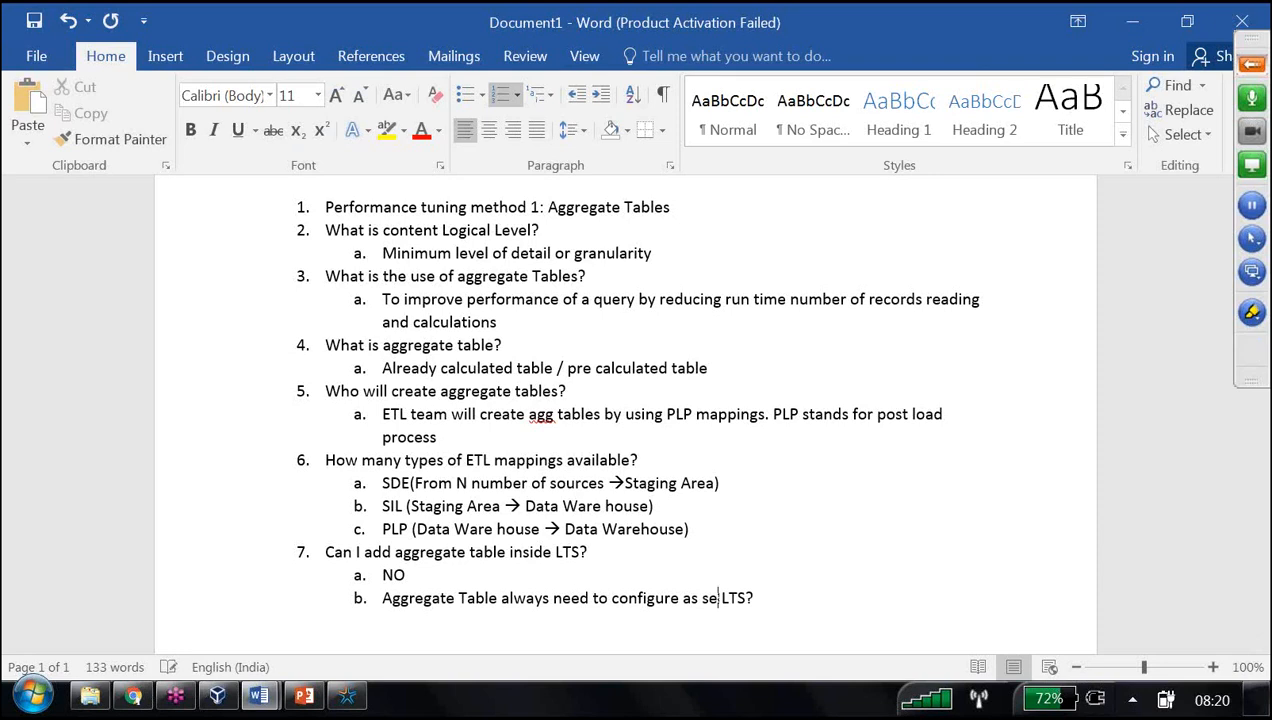
key(BackSpace)
text(next)
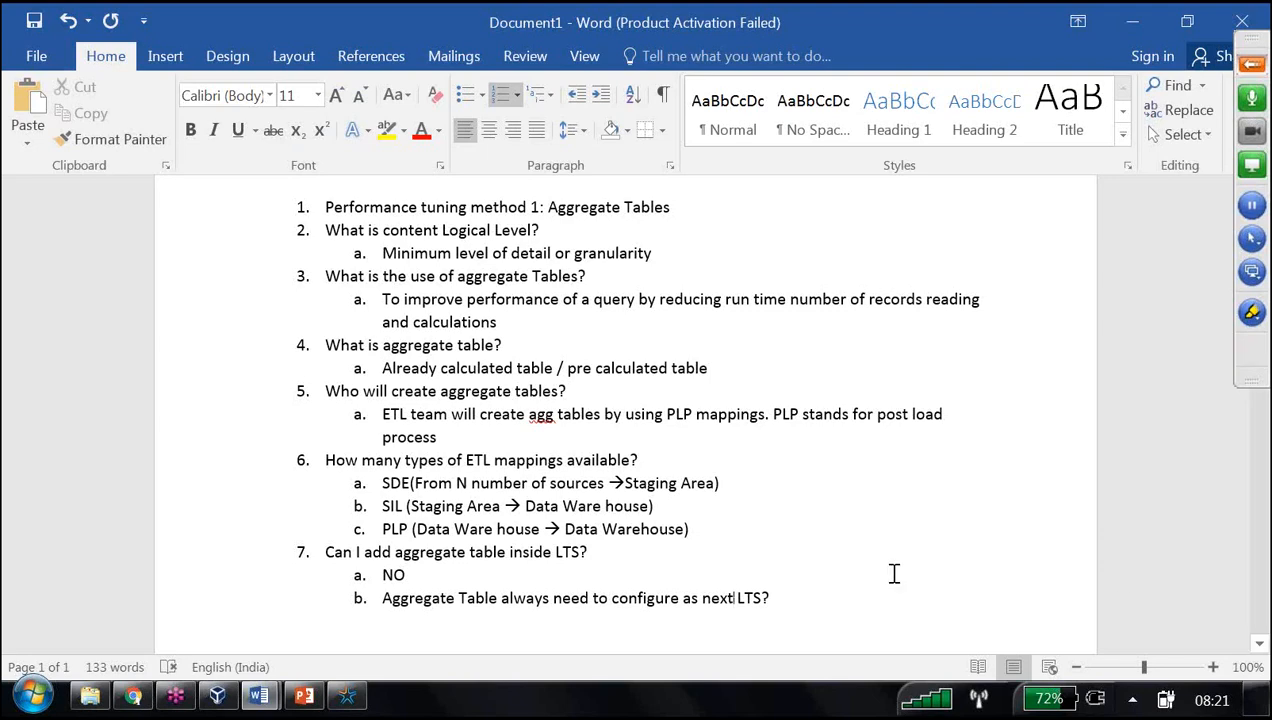
- Add an empty item 8 at the main list level after the sub-items of item 7
click(815, 597)
key(Return)
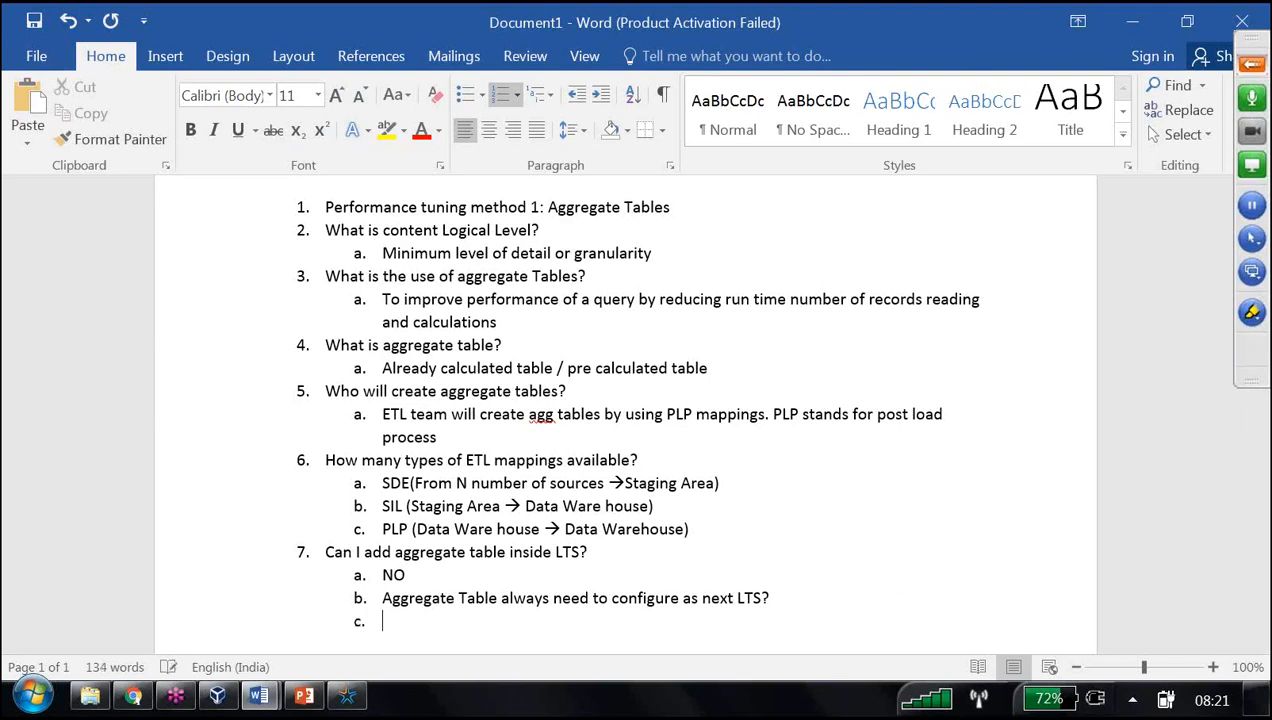
click(586, 98)
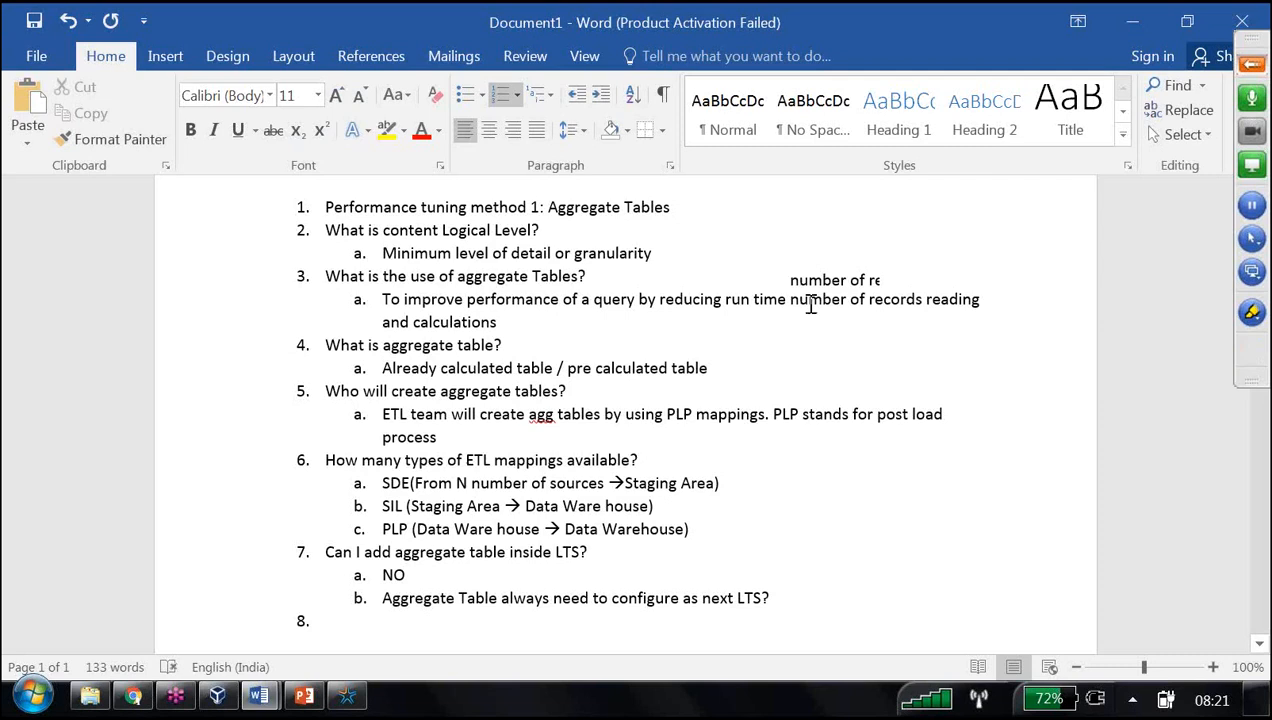
- Copy the text of item 1, "Performance tuning method 1: Aggregate Tables", into item 8 and turn it into an unnumbered Normal paragraph above a new empty item
scroll(811, 304, down, 3)
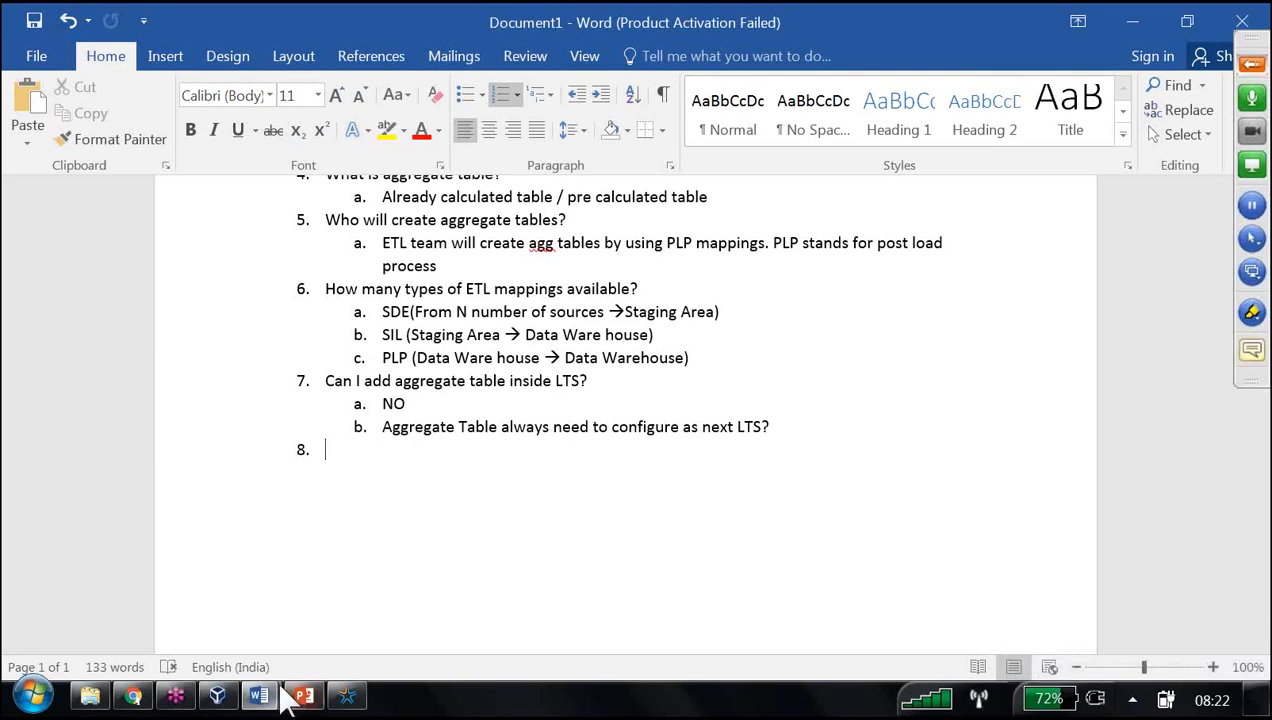
scroll(425, 558, up, 3)
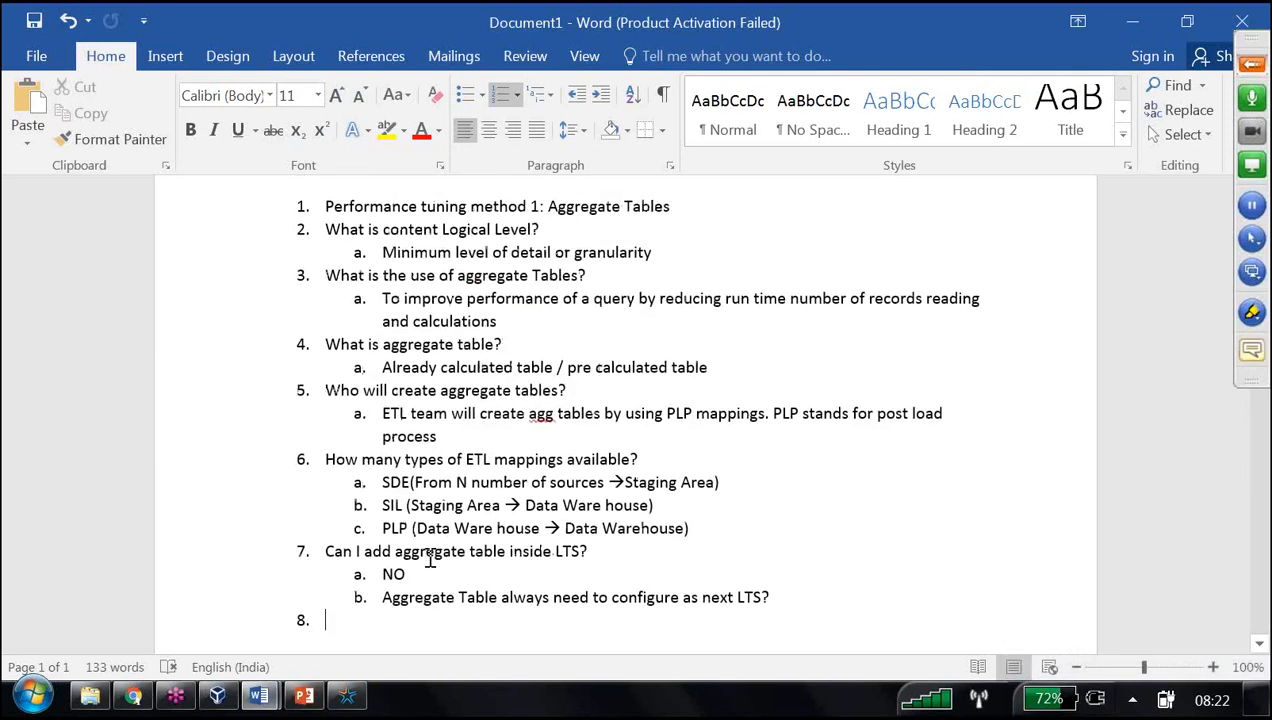
drag(688, 264, 322, 264)
key(ctrl+c)
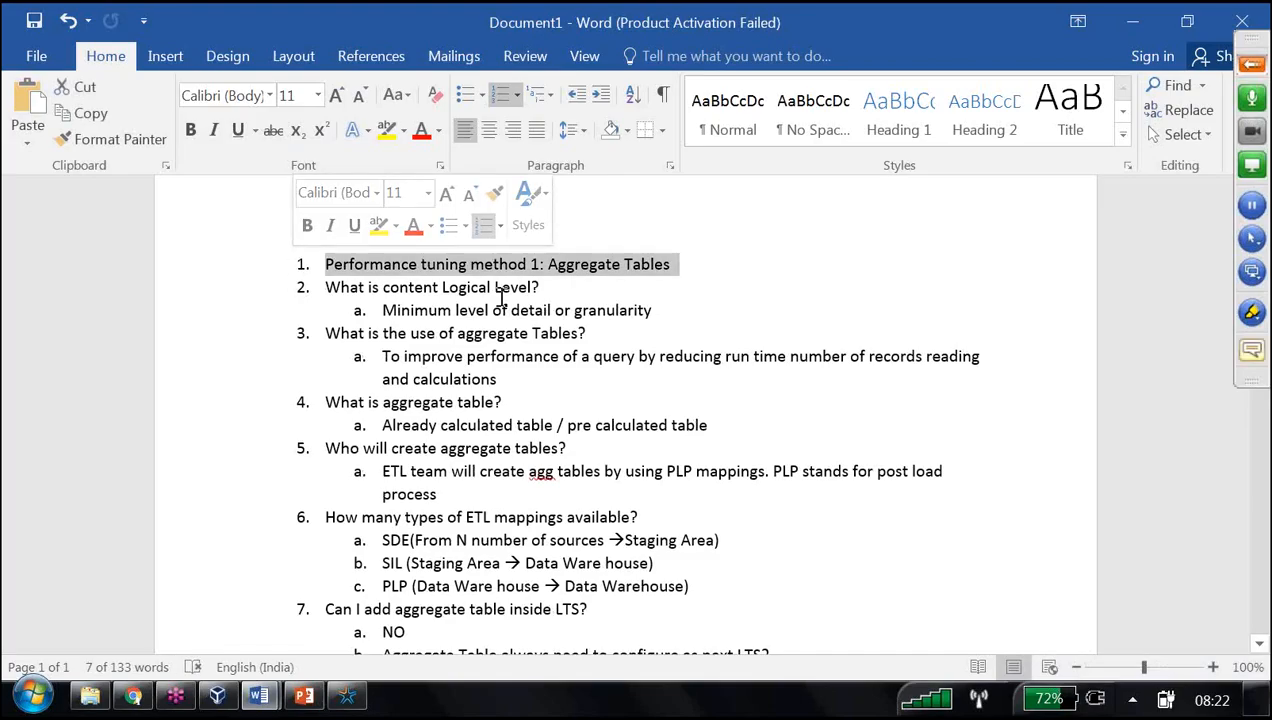
scroll(559, 454, down, 5)
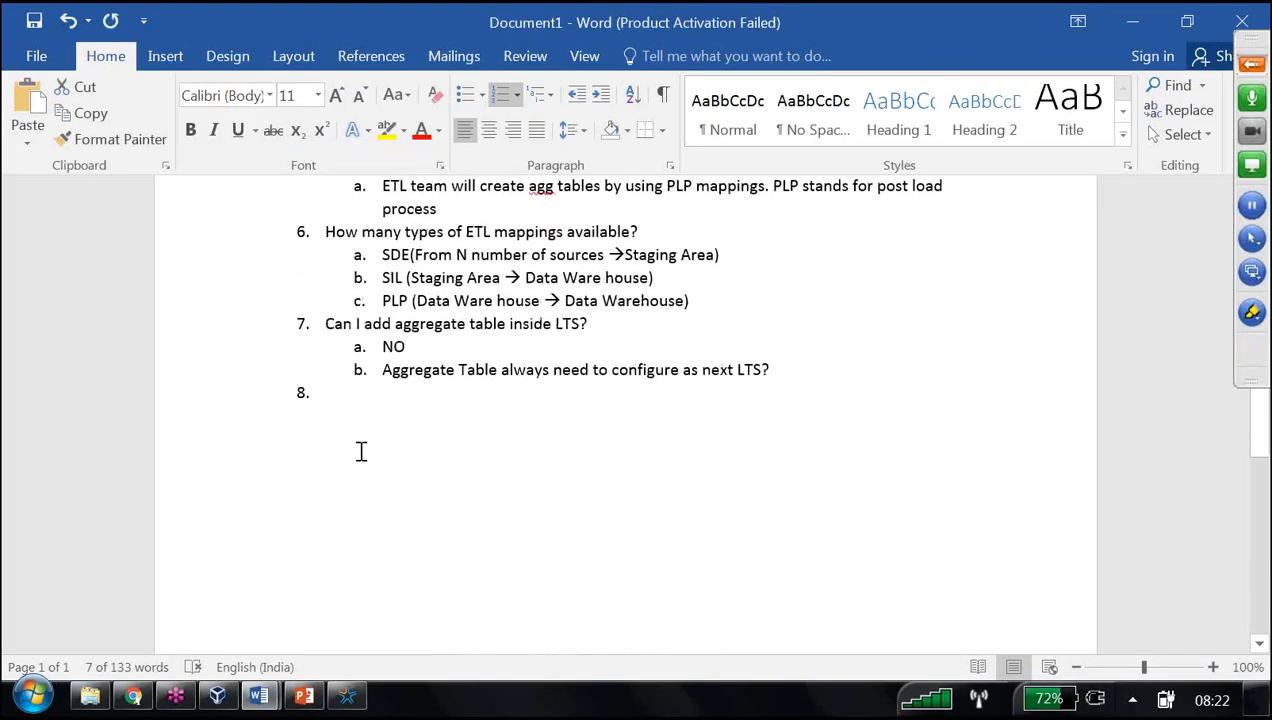
click(349, 466)
key(ctrl+v)
key(Return)
key(Up)
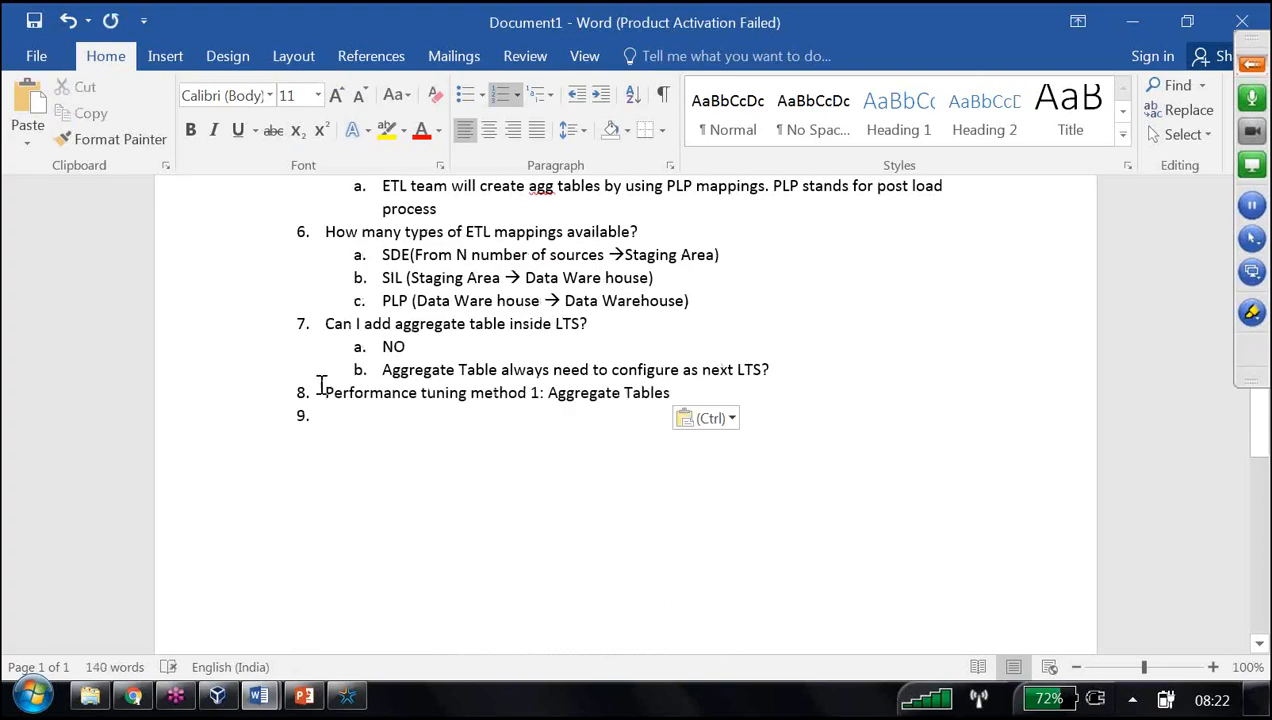
key(ctrl+shift+n)
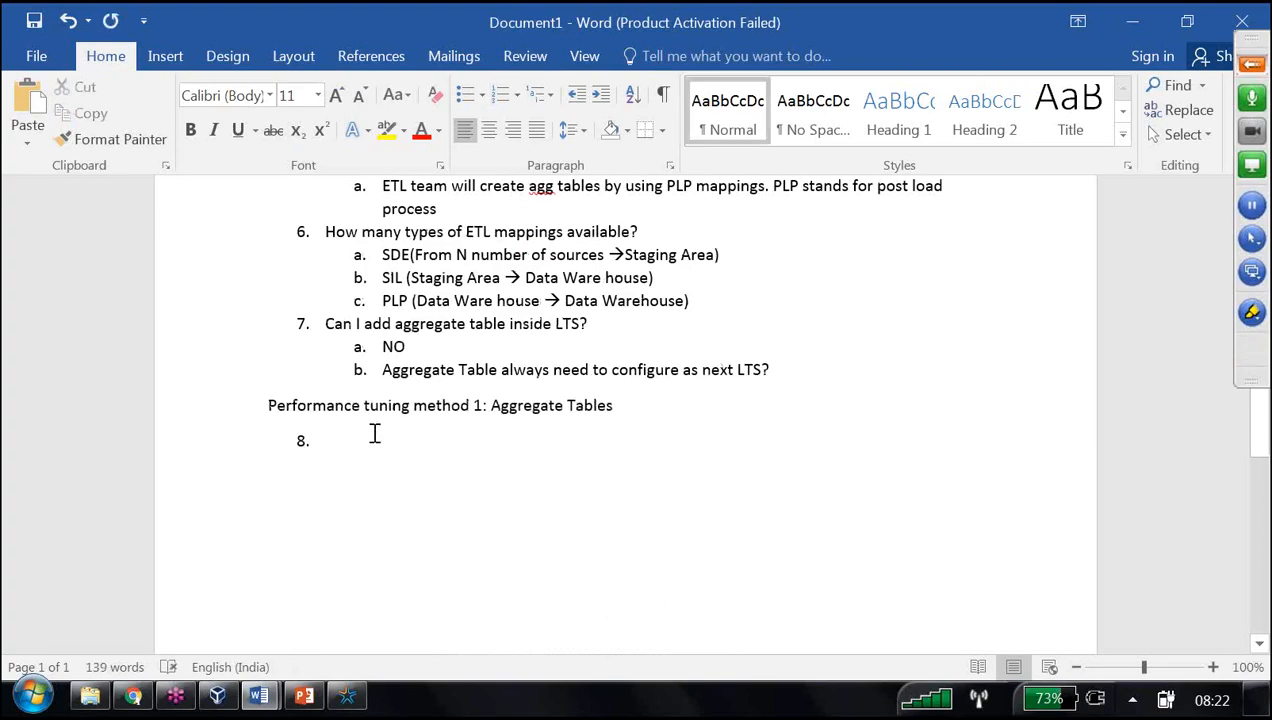
- Change the copied heading to "Performance tuning method 2: Partitioned tables"
click(482, 410)
key(BackSpace)
text(2)
drag(491, 407, 642, 432)
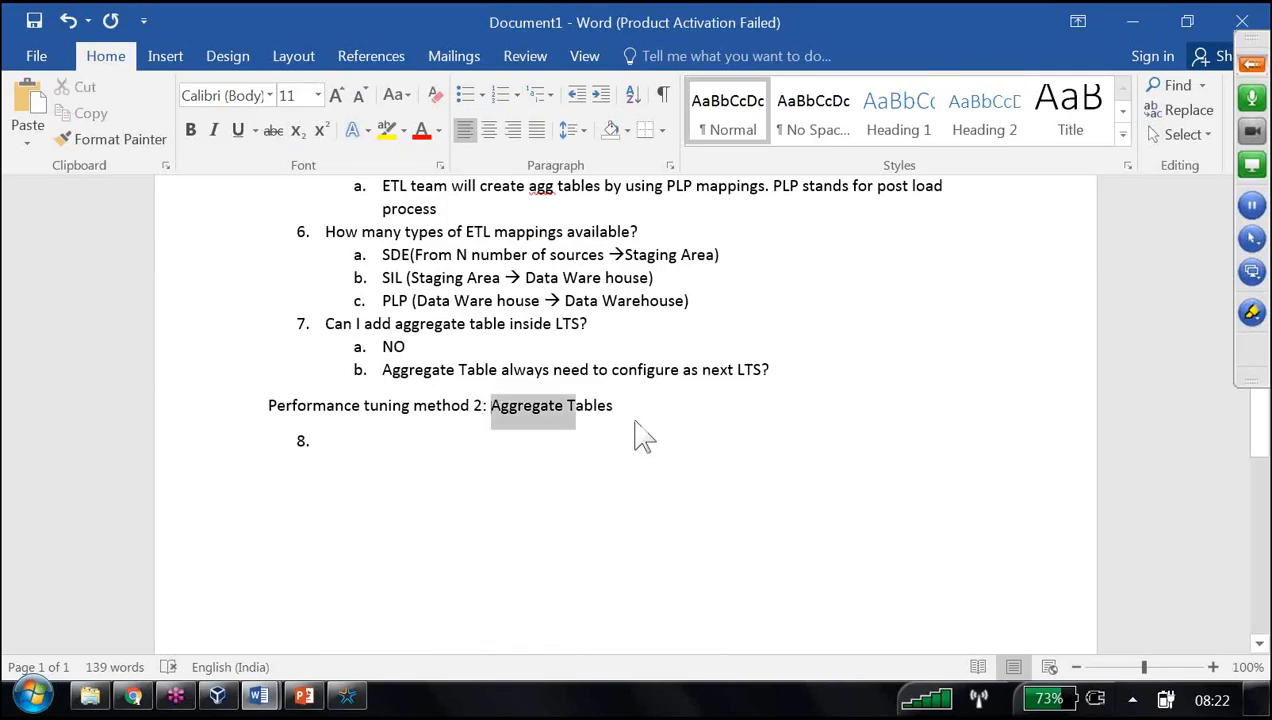
text(Pa)
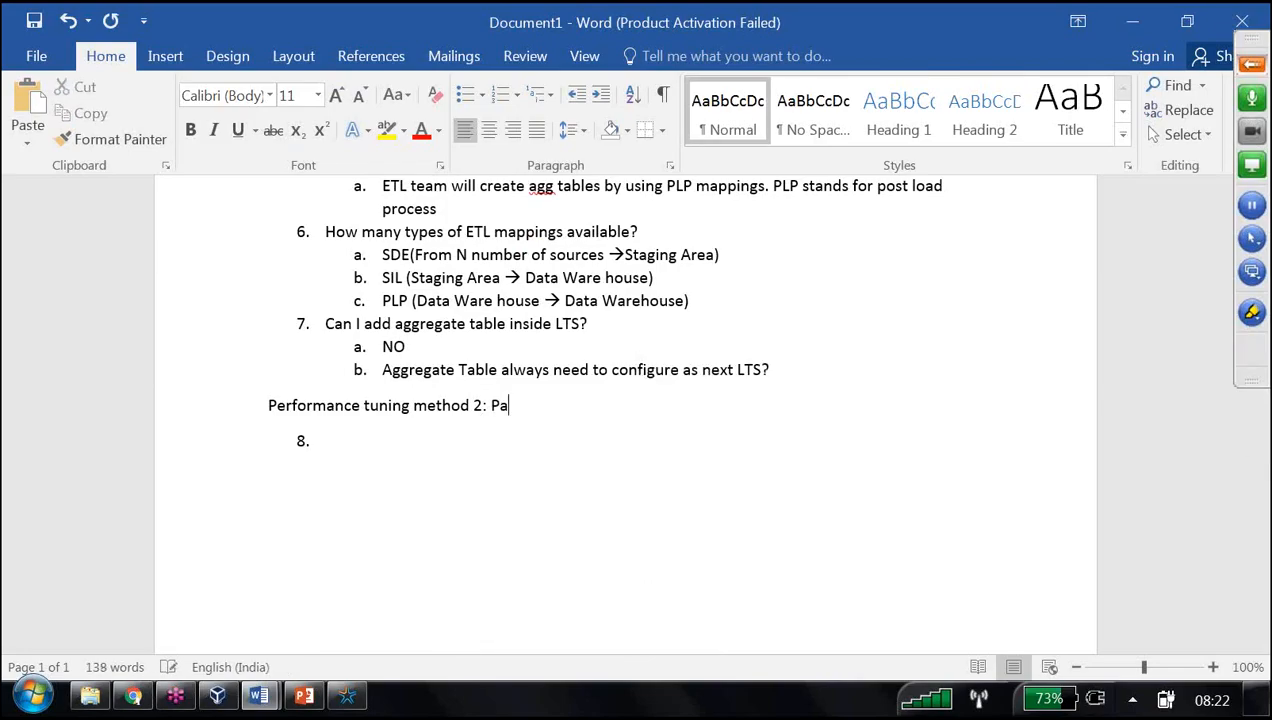
text(rtioned)
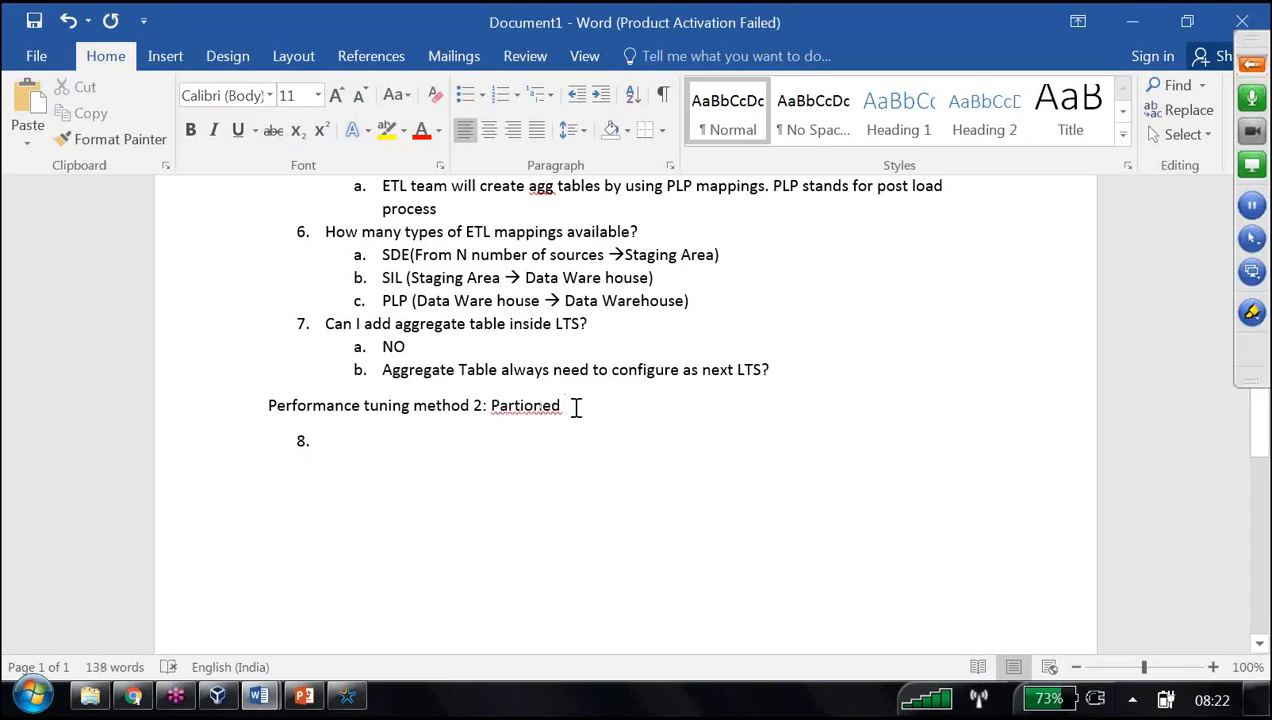
key(BackSpace)
key(BackSpace)
key(BackSpace)
key(BackSpace)
key(BackSpace)
text(tione)
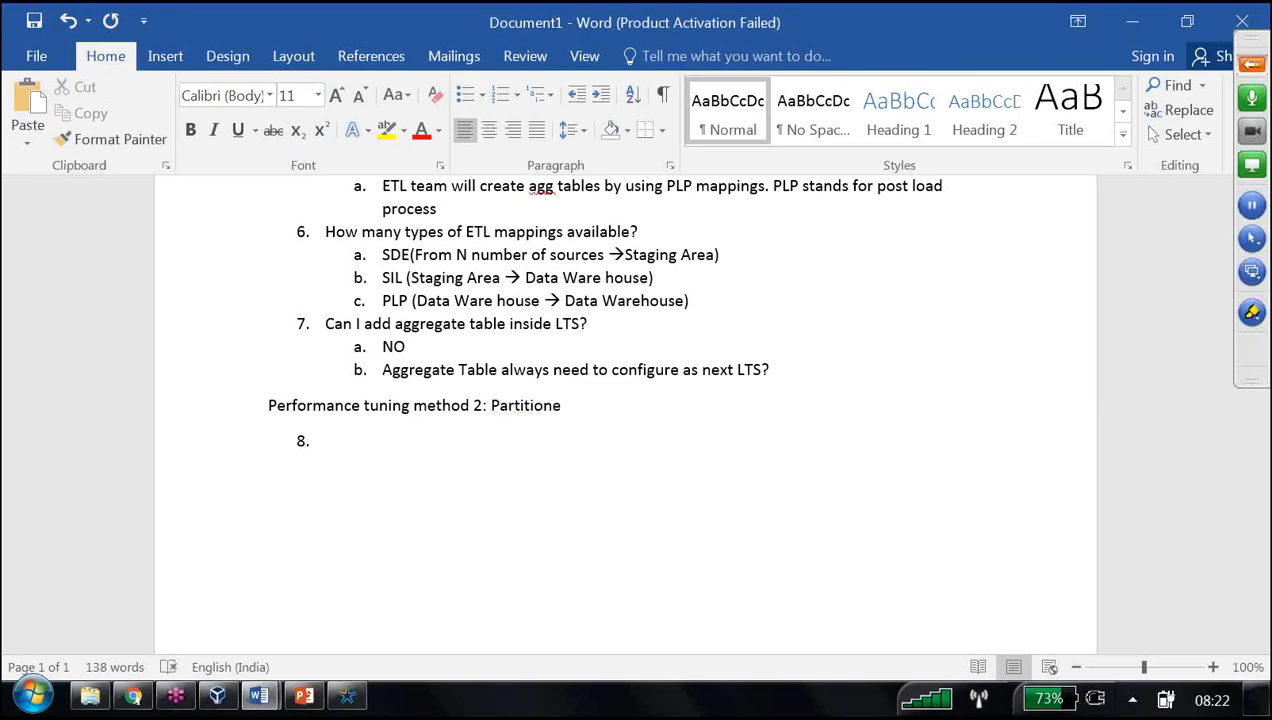
text(d tables)
- Switch to the PowerPoint show on partitions and fragments, advance to slide 4, "Partition – Business Example", and activate the Pen annotation tool
key(alt+Tab)
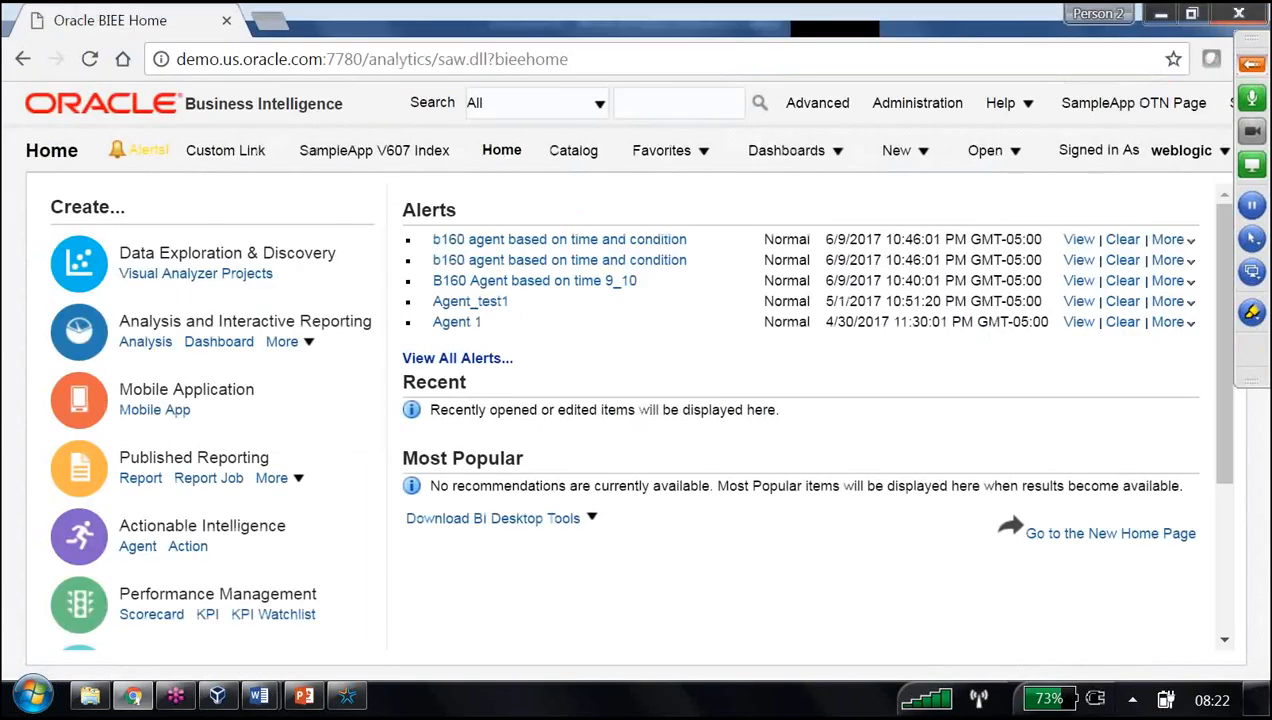
click(316, 699)
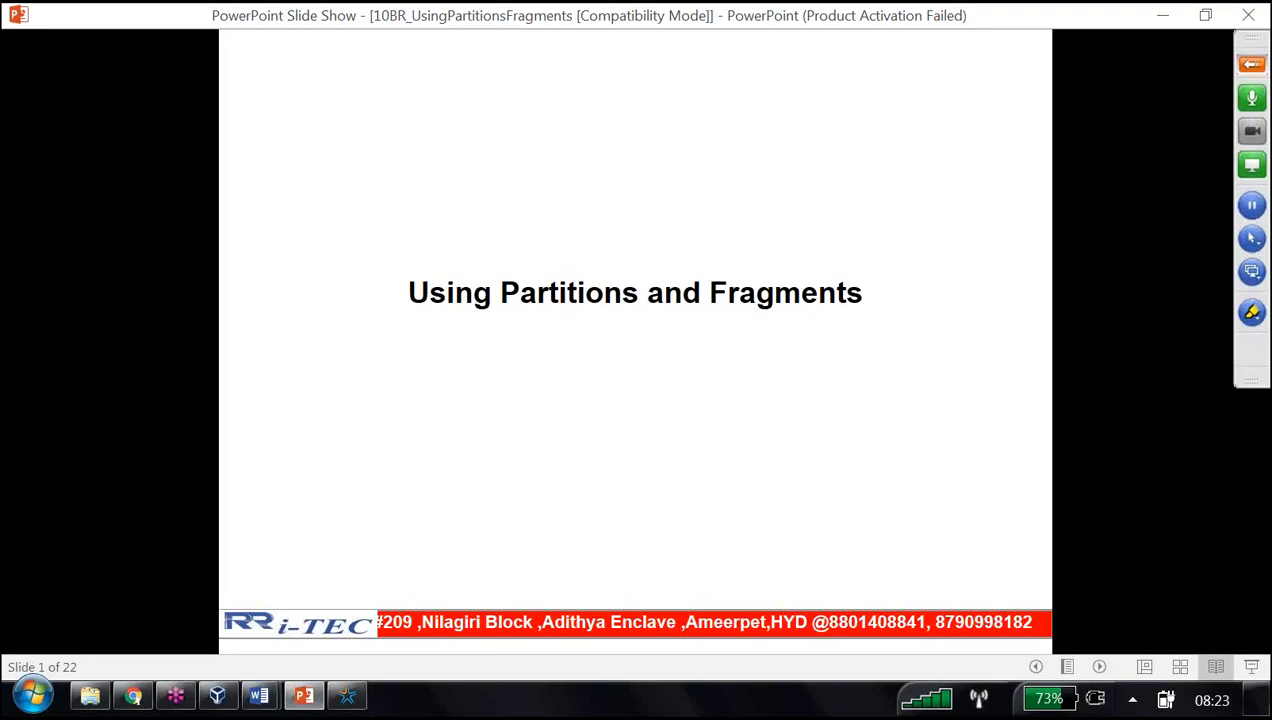
key(Right)
key(Right)
key(Right)
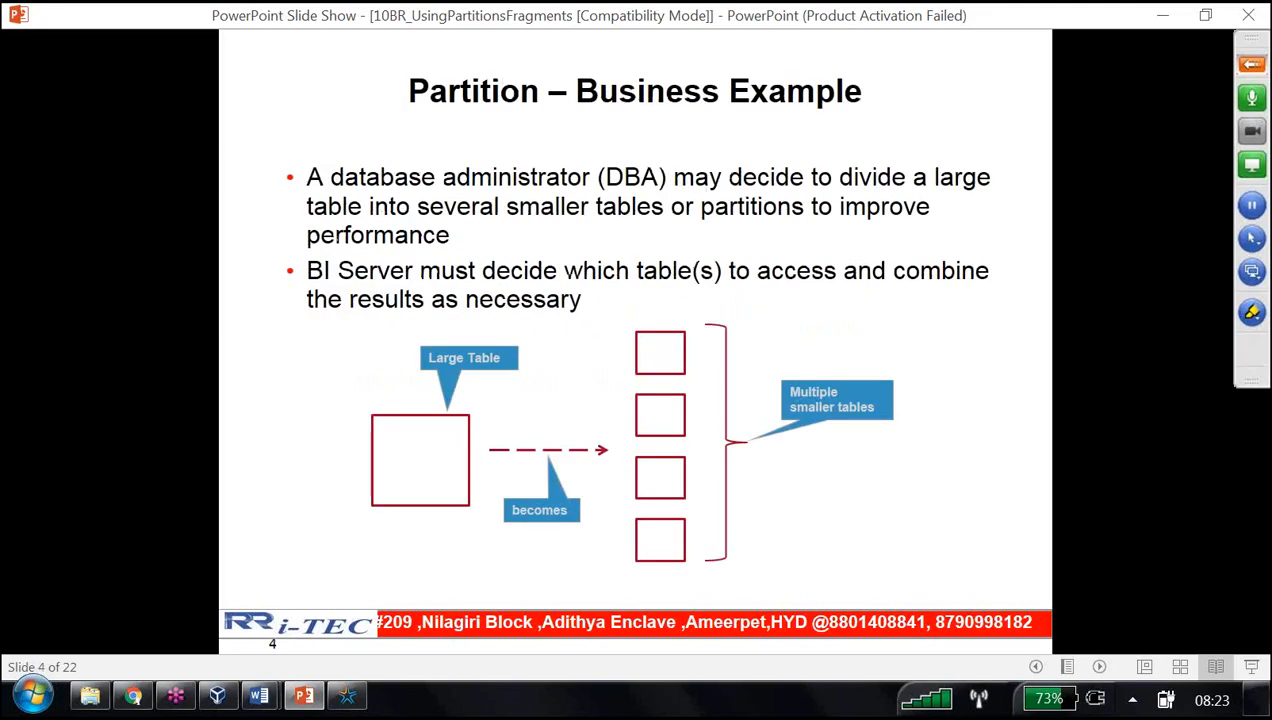
click(1252, 312)
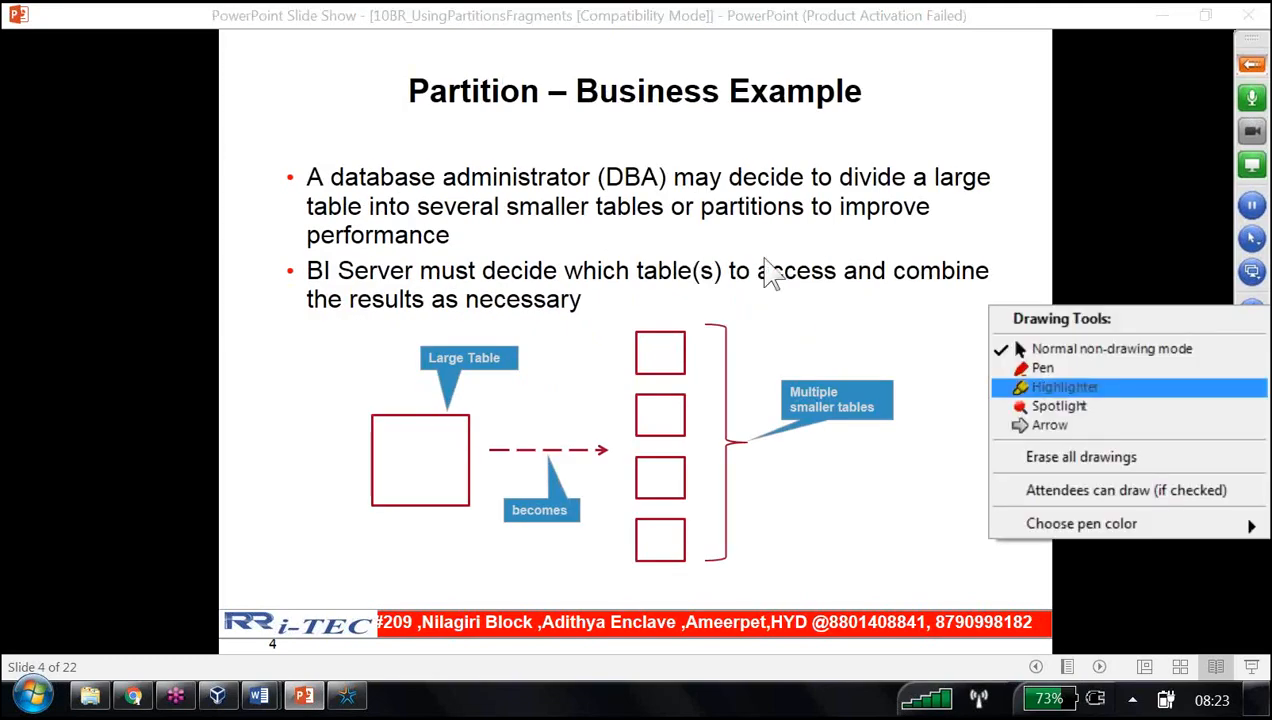
click(1045, 368)
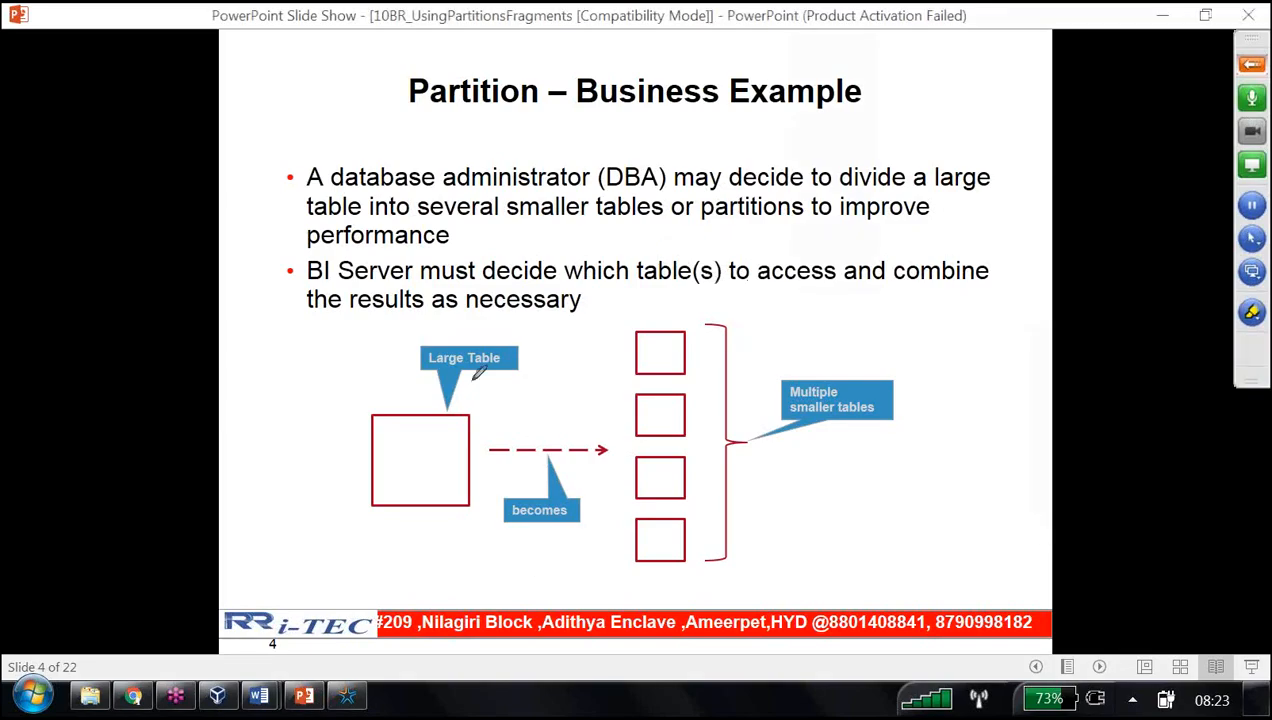
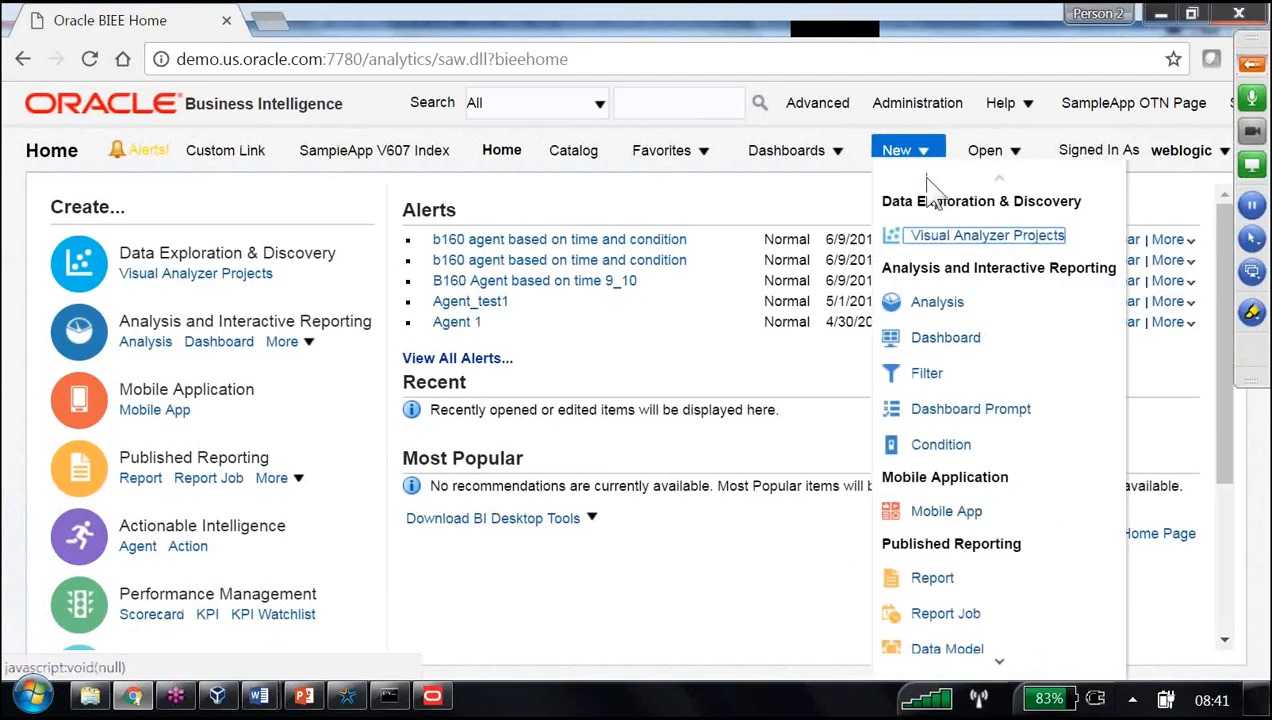
- In Oracle Business Intelligence, create an analysis on the B160 Supplier Sales Rep subject area and add the Name column from Dim - customers
click(931, 300)
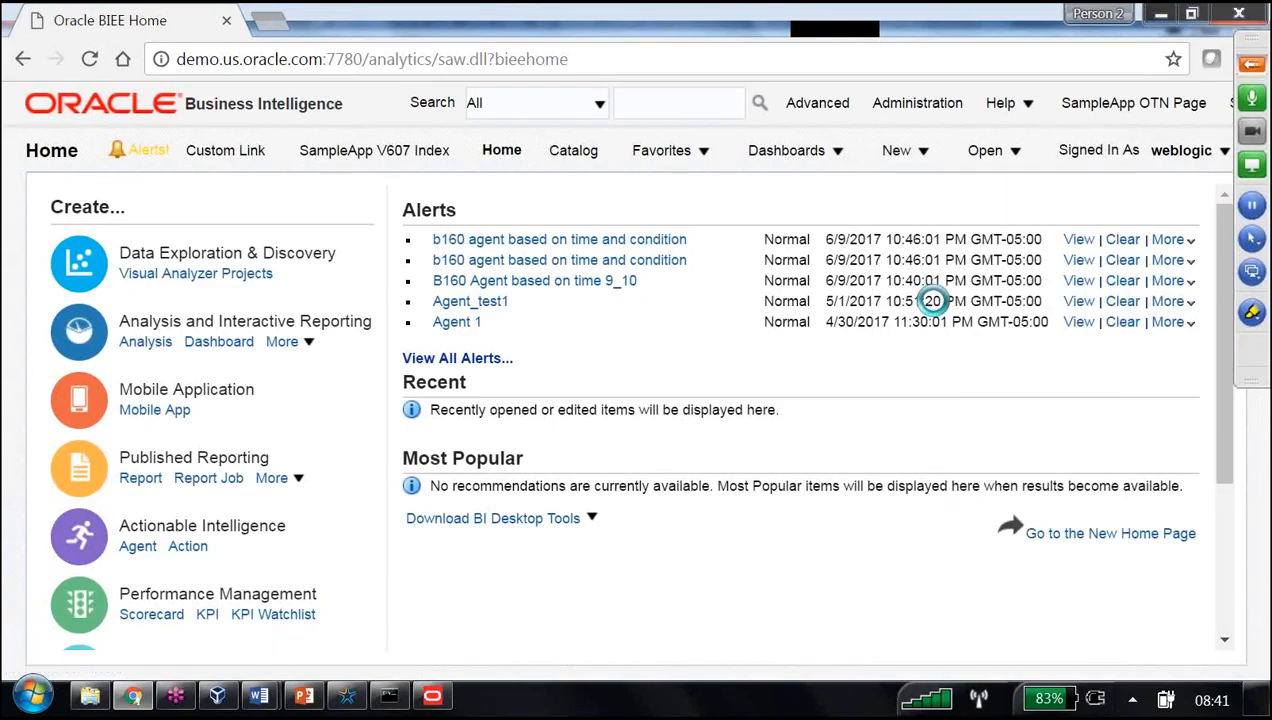
click(935, 368)
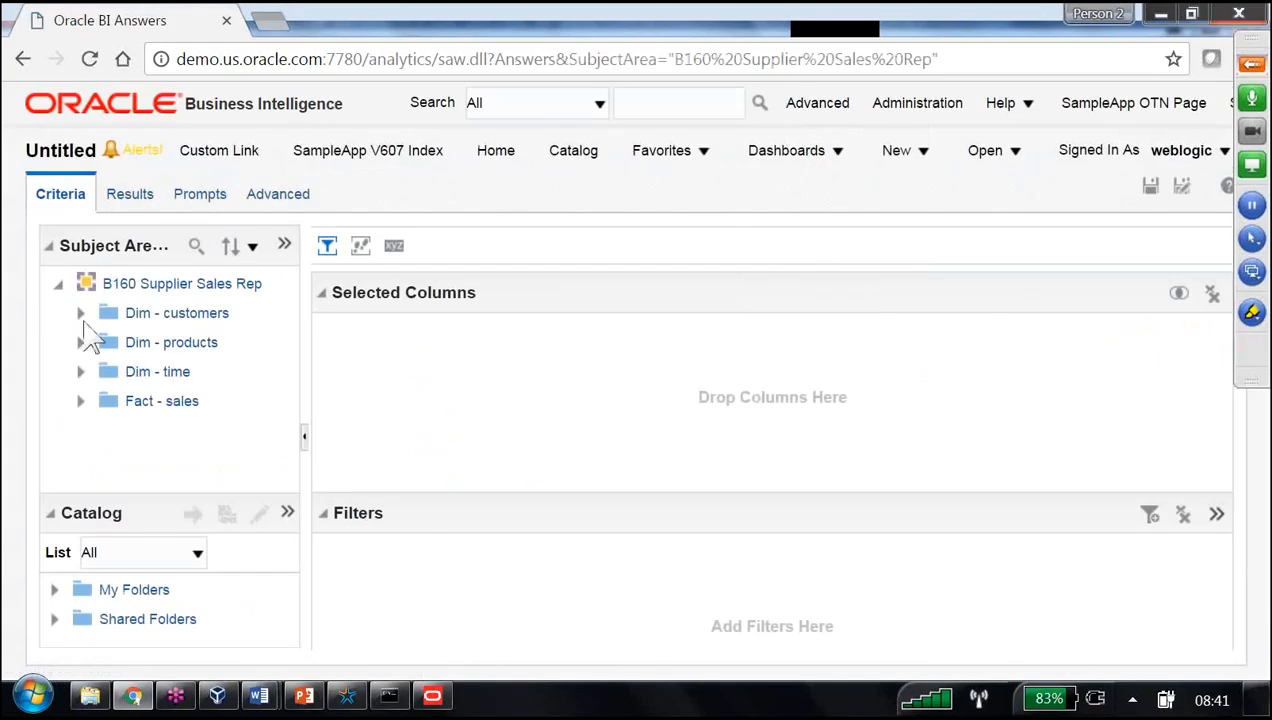
click(80, 313)
double_click(177, 346)
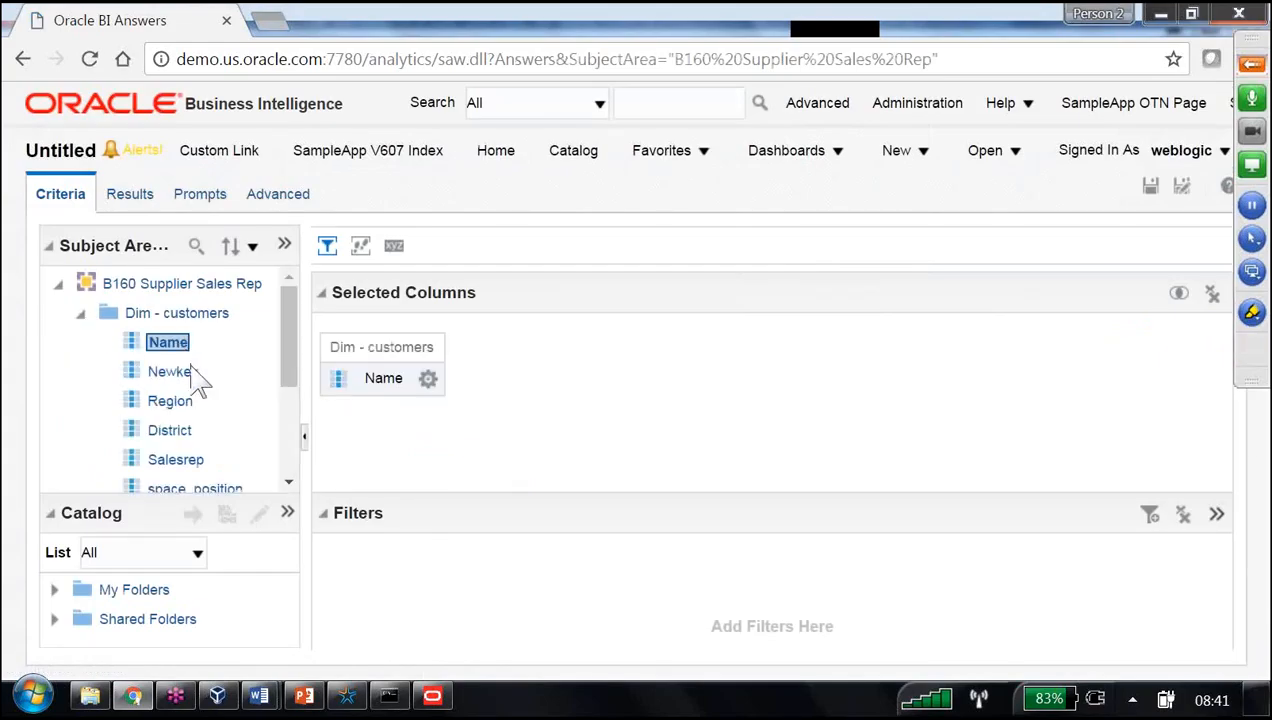
scroll(195, 375, down, 4)
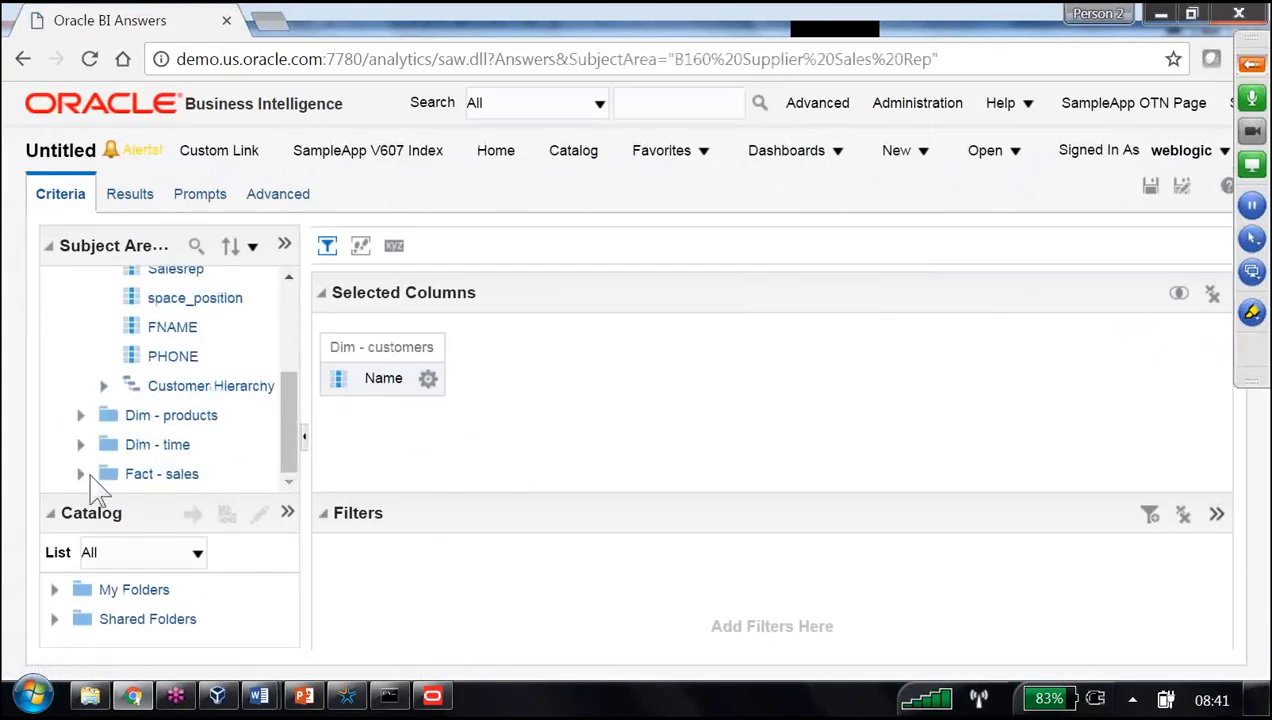
- Add the Dollars column from the Database Columns folder of Fact - sales to the analysis
click(81, 474)
click(103, 445)
double_click(201, 362)
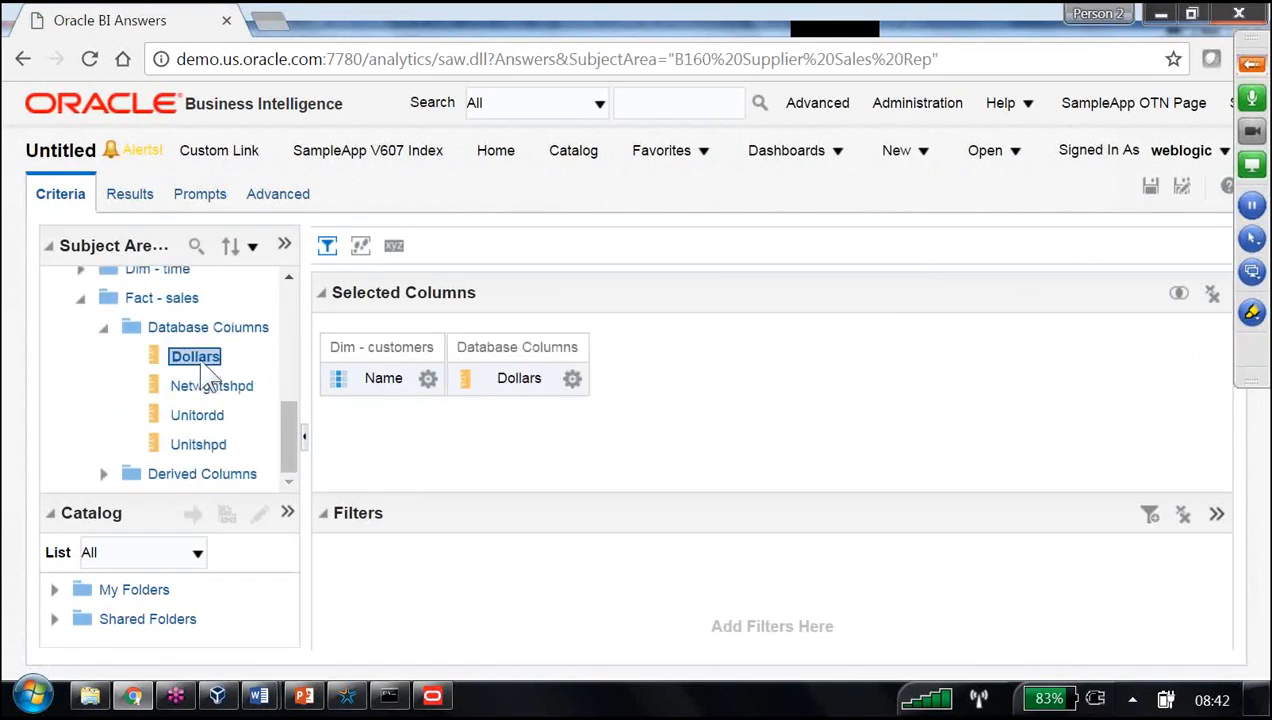
- Filter the Name column with the operator "is less than" and the value C
click(572, 378)
click(428, 378)
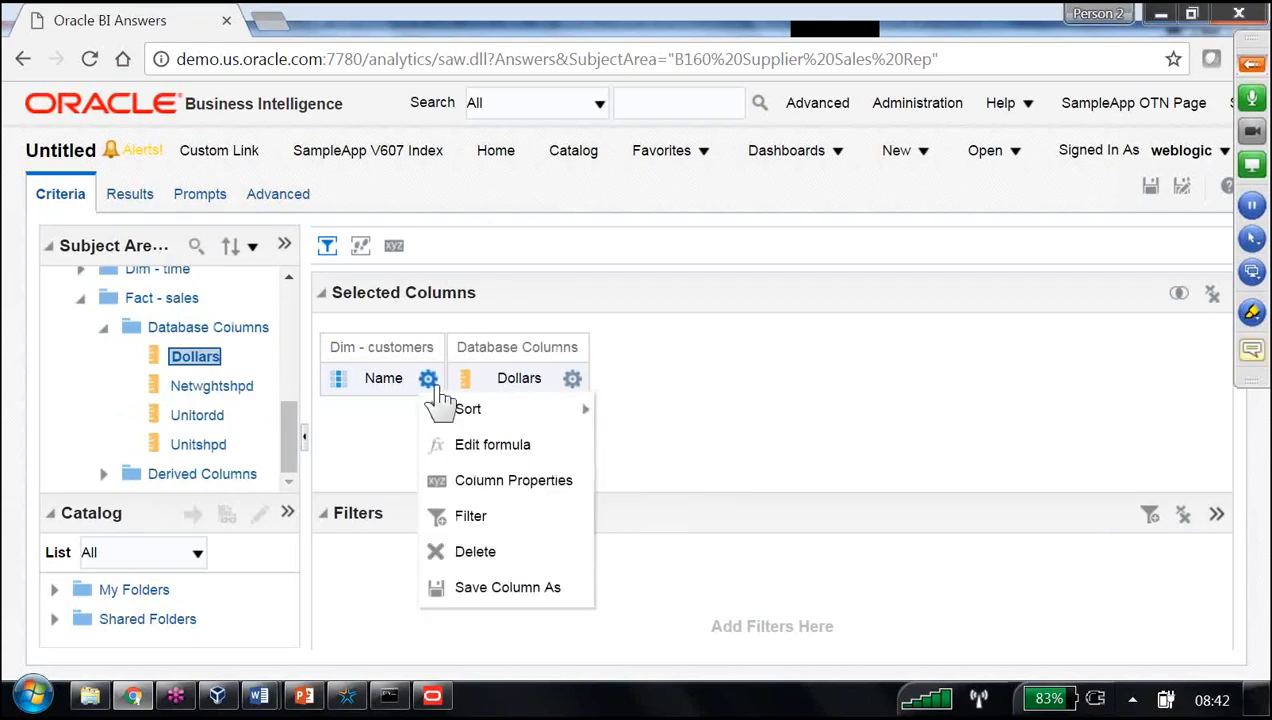
click(482, 516)
click(772, 284)
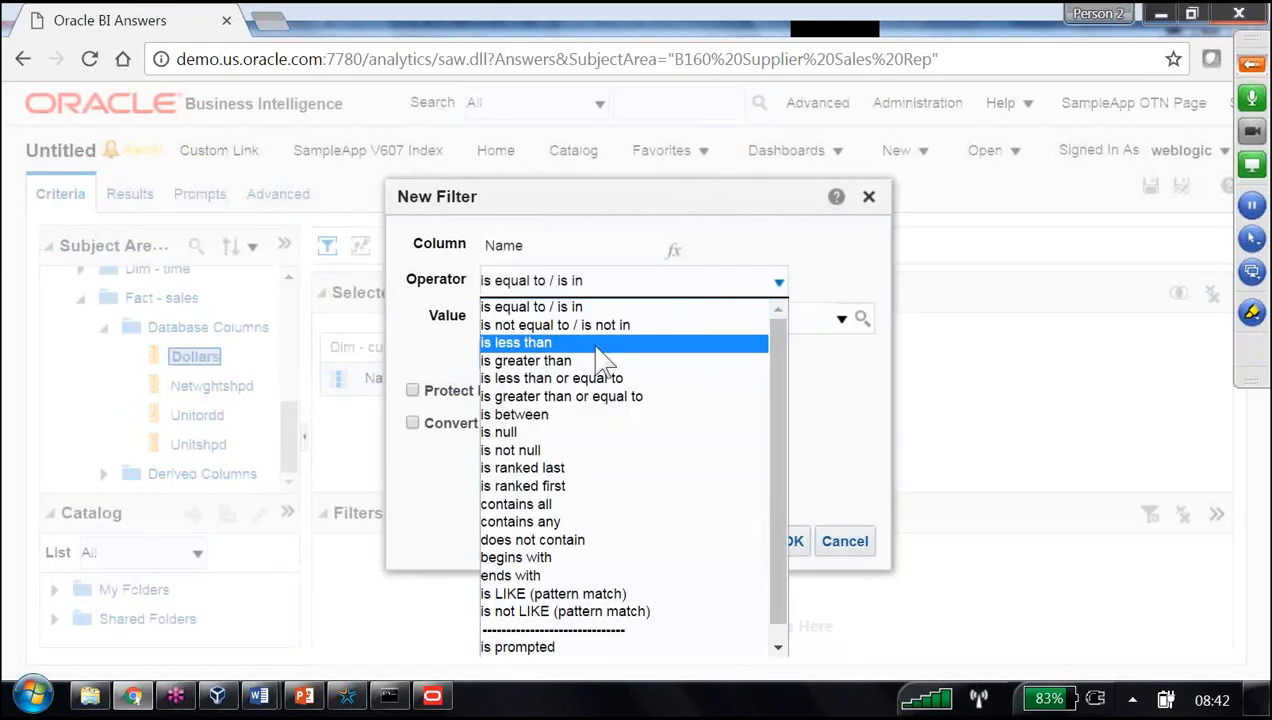
click(556, 343)
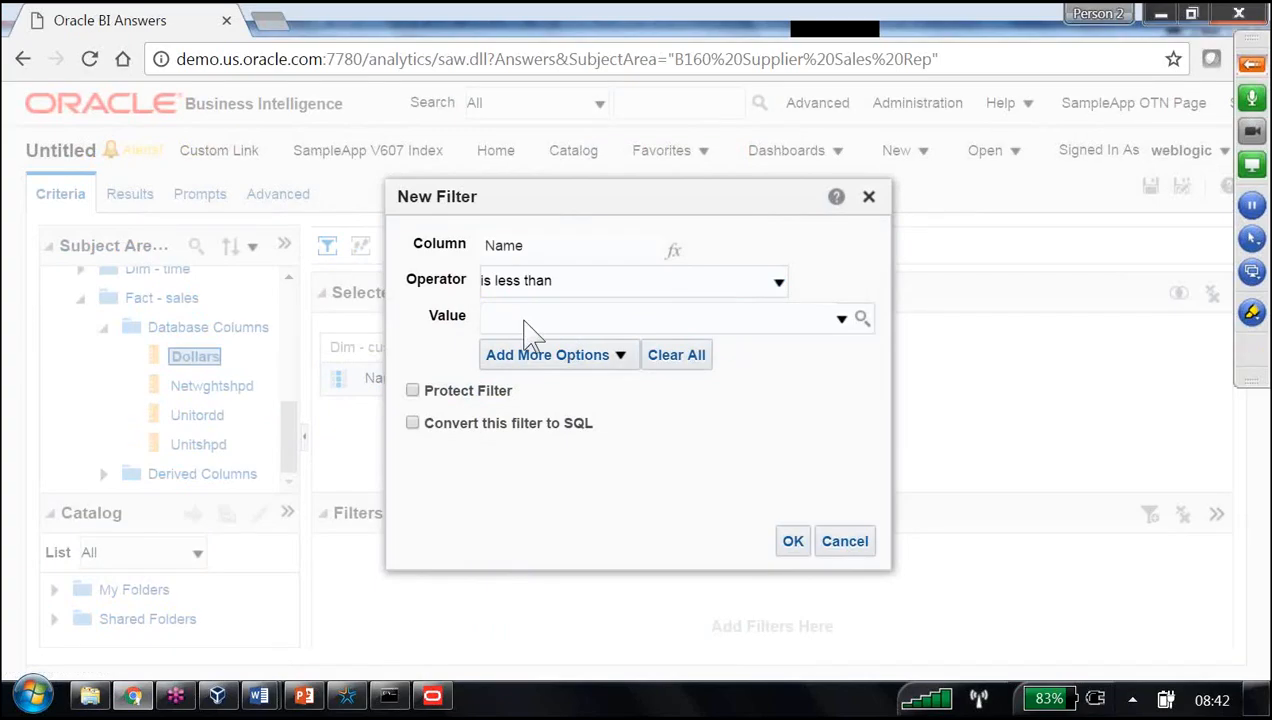
click(525, 318)
text(C)
click(792, 541)
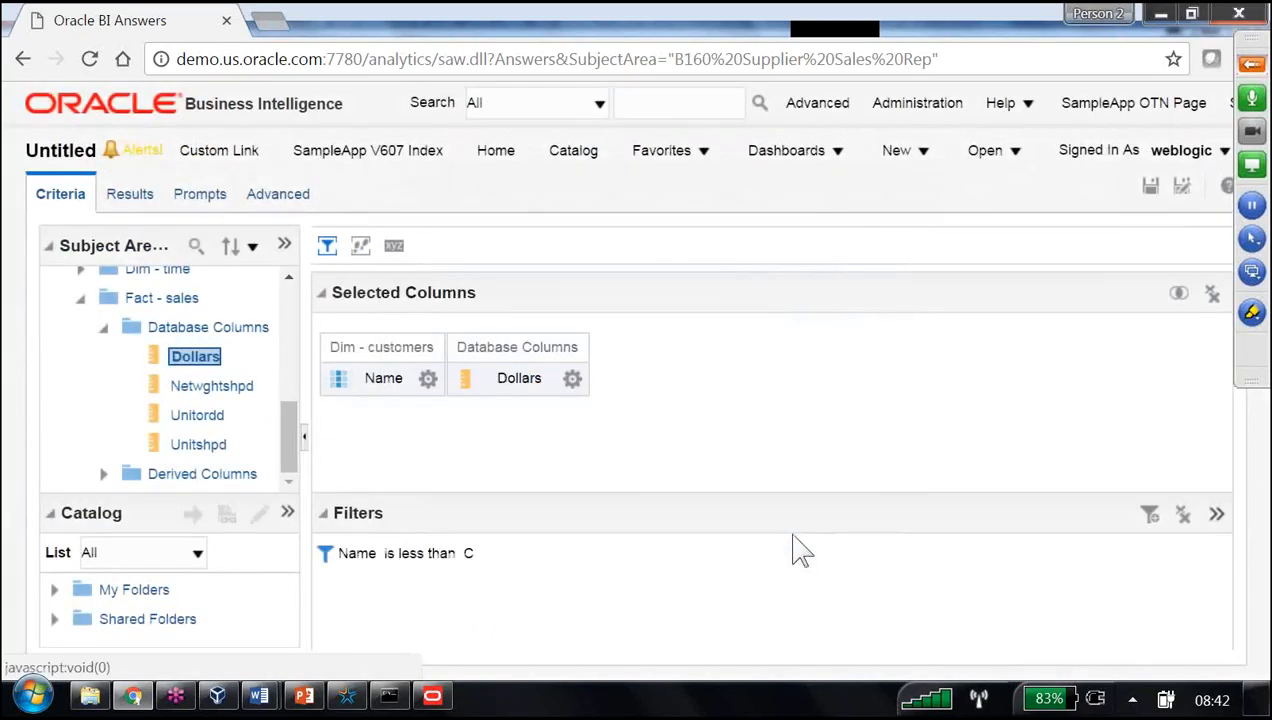
- Save the analysis in /Shared Folders/B160 as "TC 01 PF Customers data from A to B"
click(1150, 186)
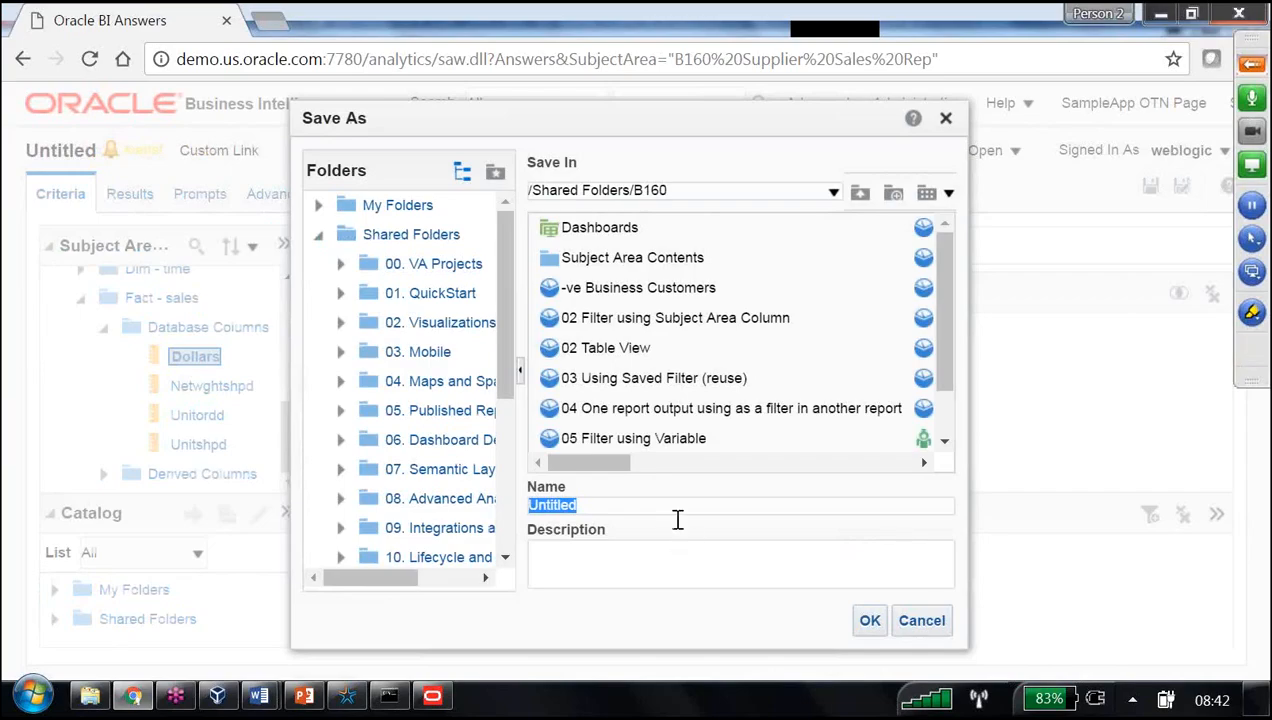
text(TC 01 PF Customers data from A)
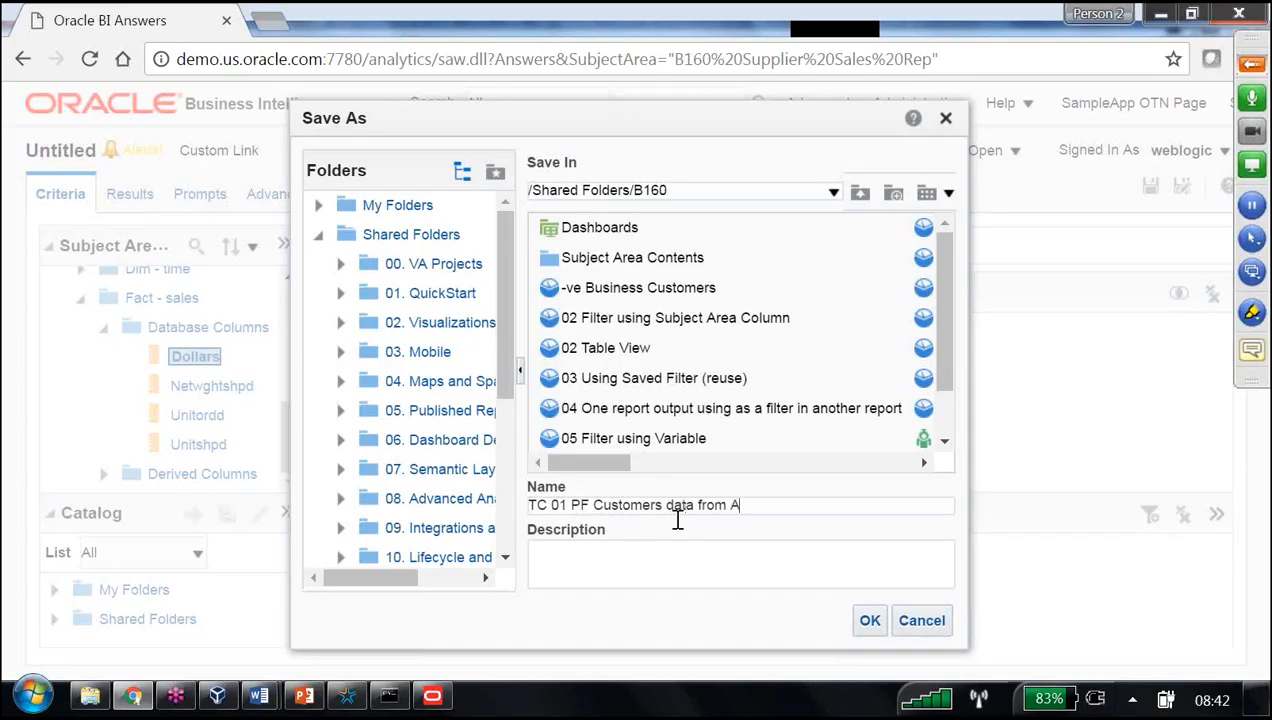
text(B)
click(876, 627)
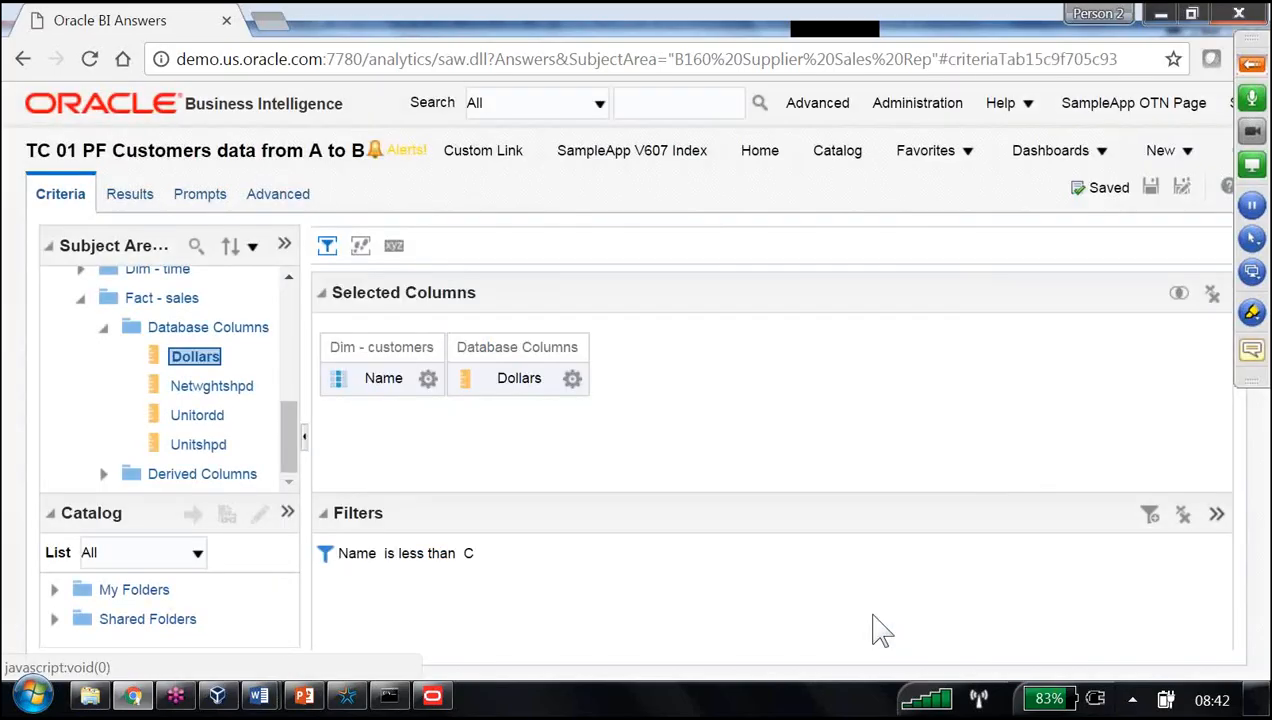
- Display the analysis results and look through the customer names and dollar amounts in the table
click(150, 197)
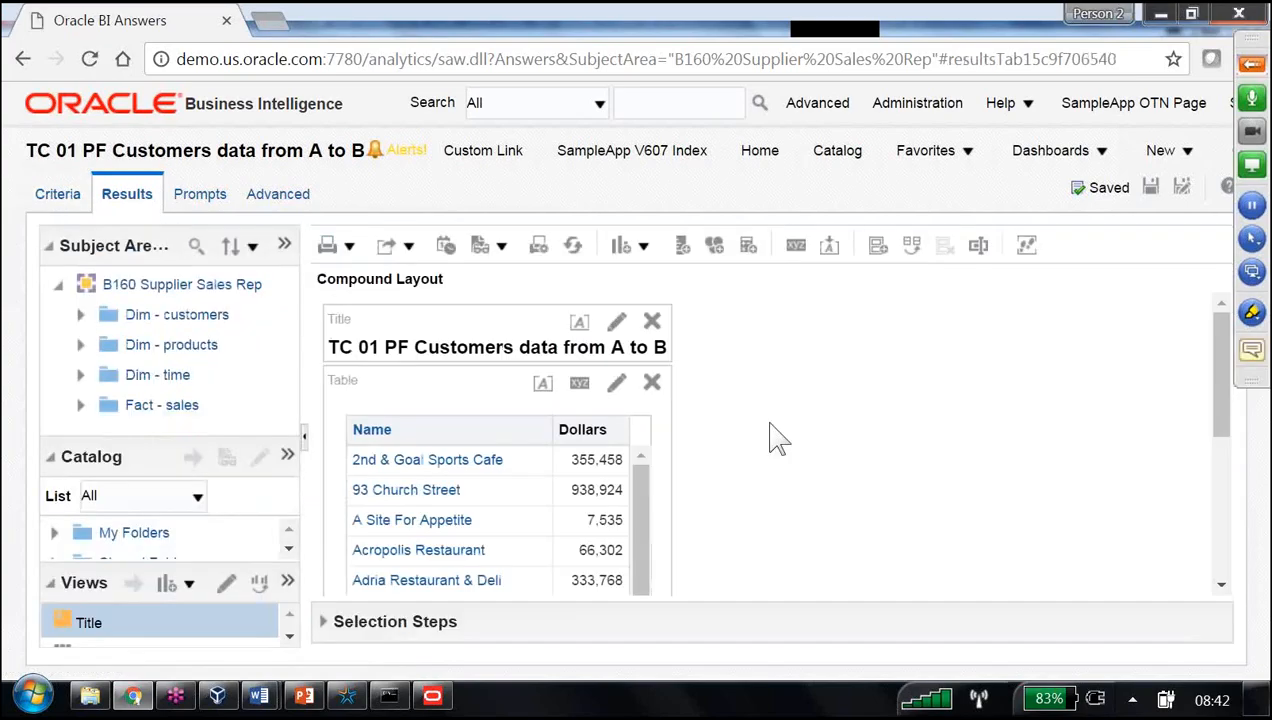
scroll(776, 437, down, 6)
scroll(701, 412, up, 4)
drag(638, 425, 642, 610)
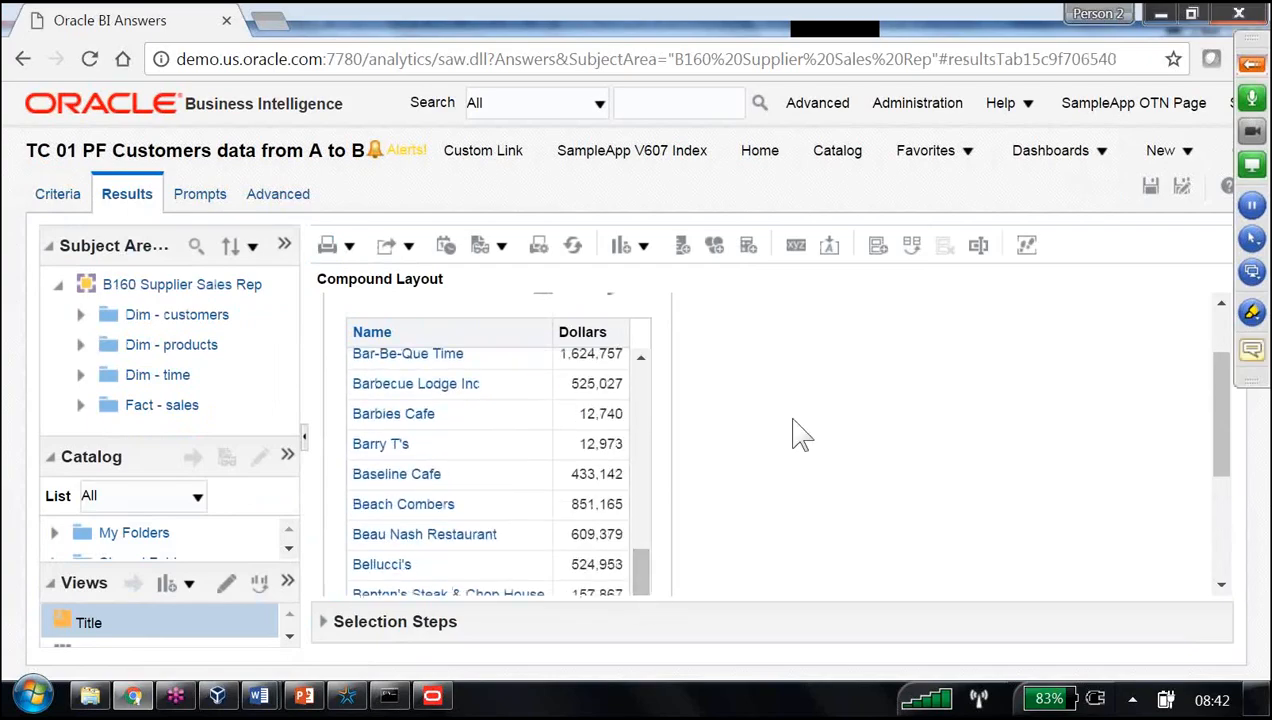
scroll(800, 435, down, 3)
drag(655, 420, 645, 545)
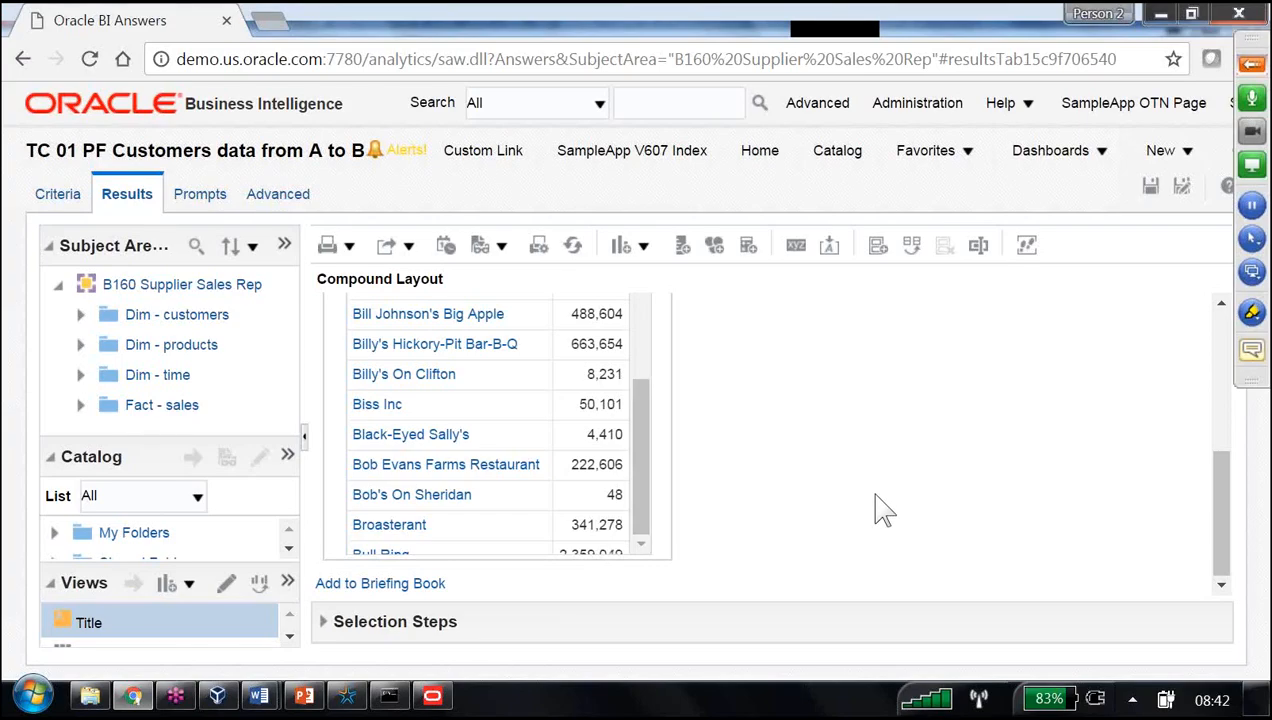
click(1150, 186)
click(55, 194)
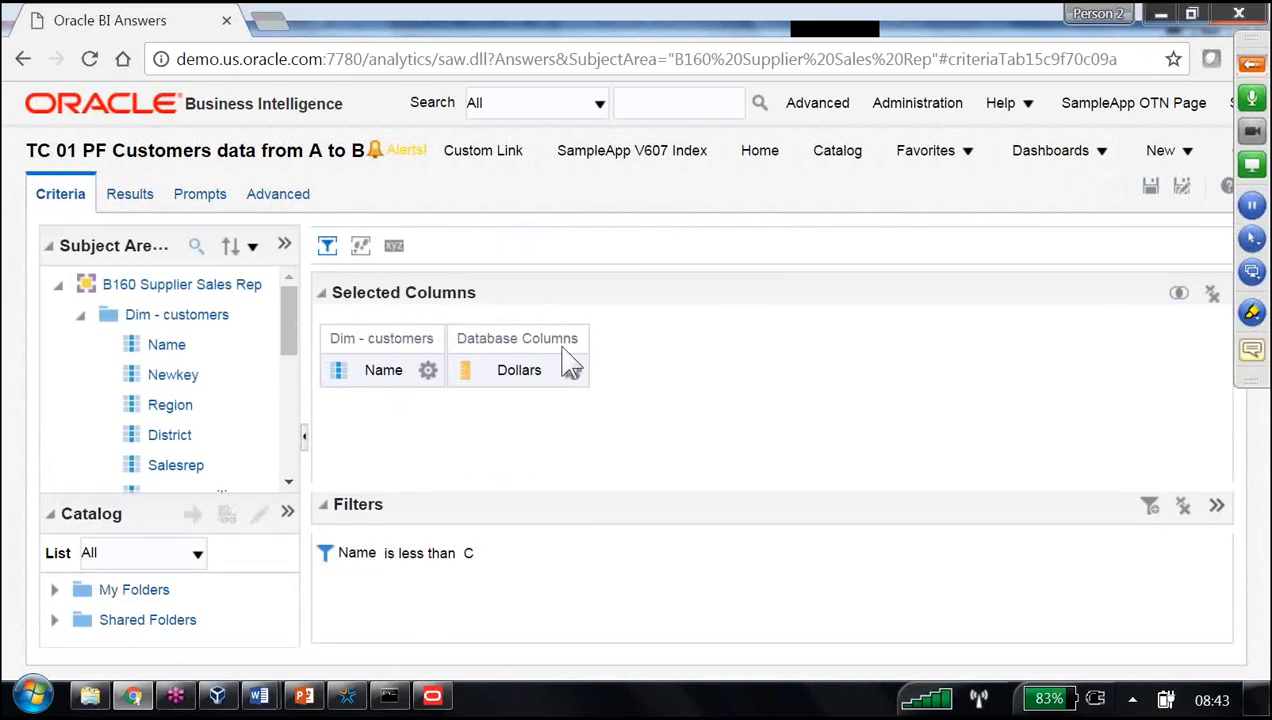
click(152, 207)
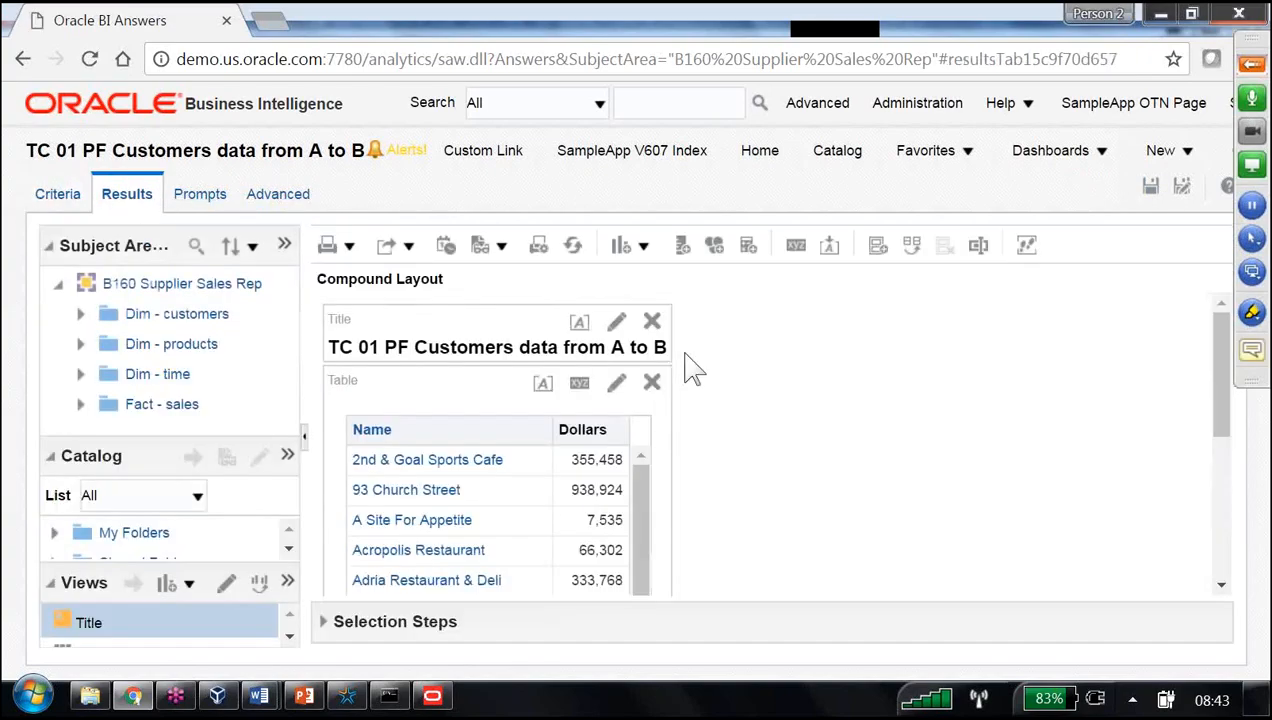
- Start Snagit from the desktop and capture the Oracle BI region showing the analysis title and results table
key(super+d)
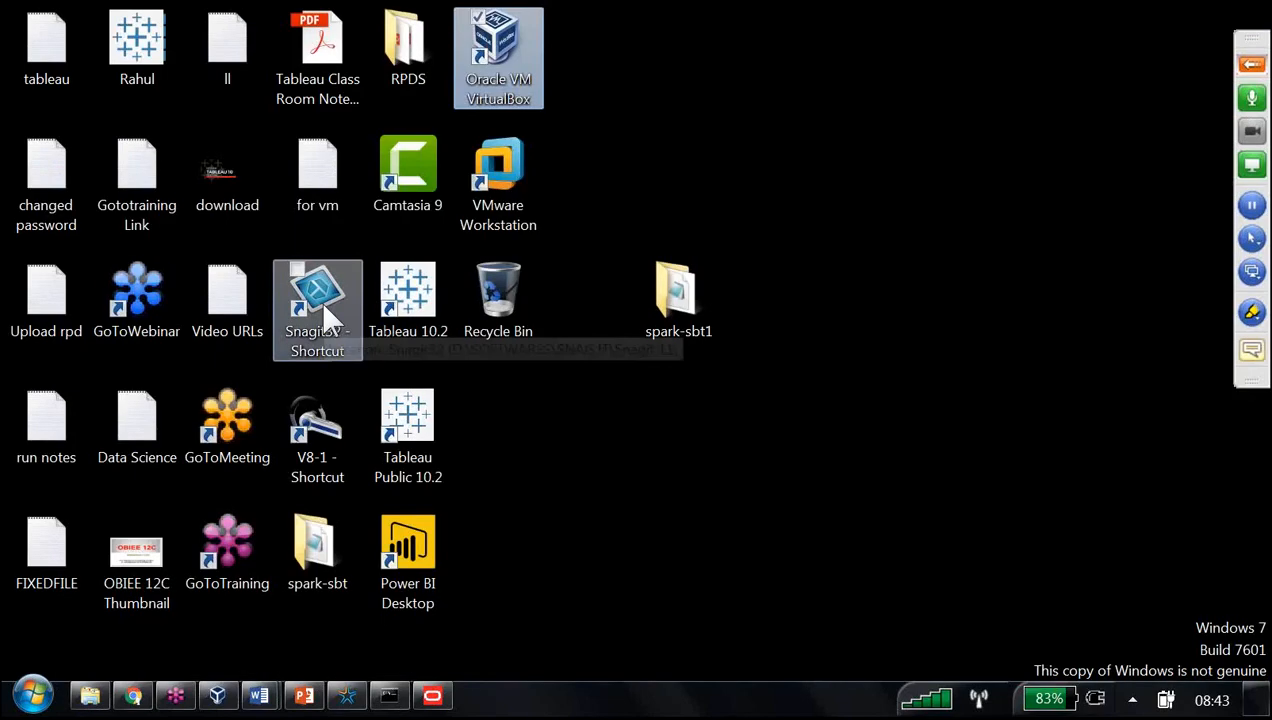
click(321, 302)
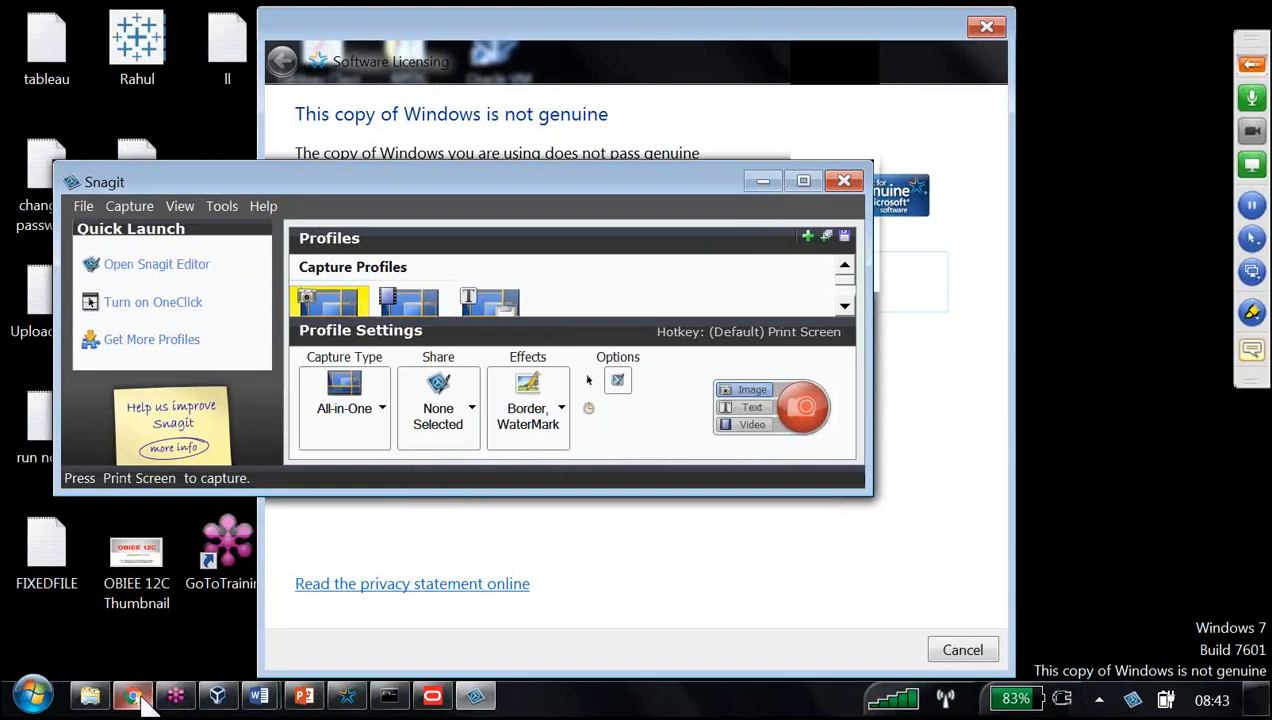
click(135, 697)
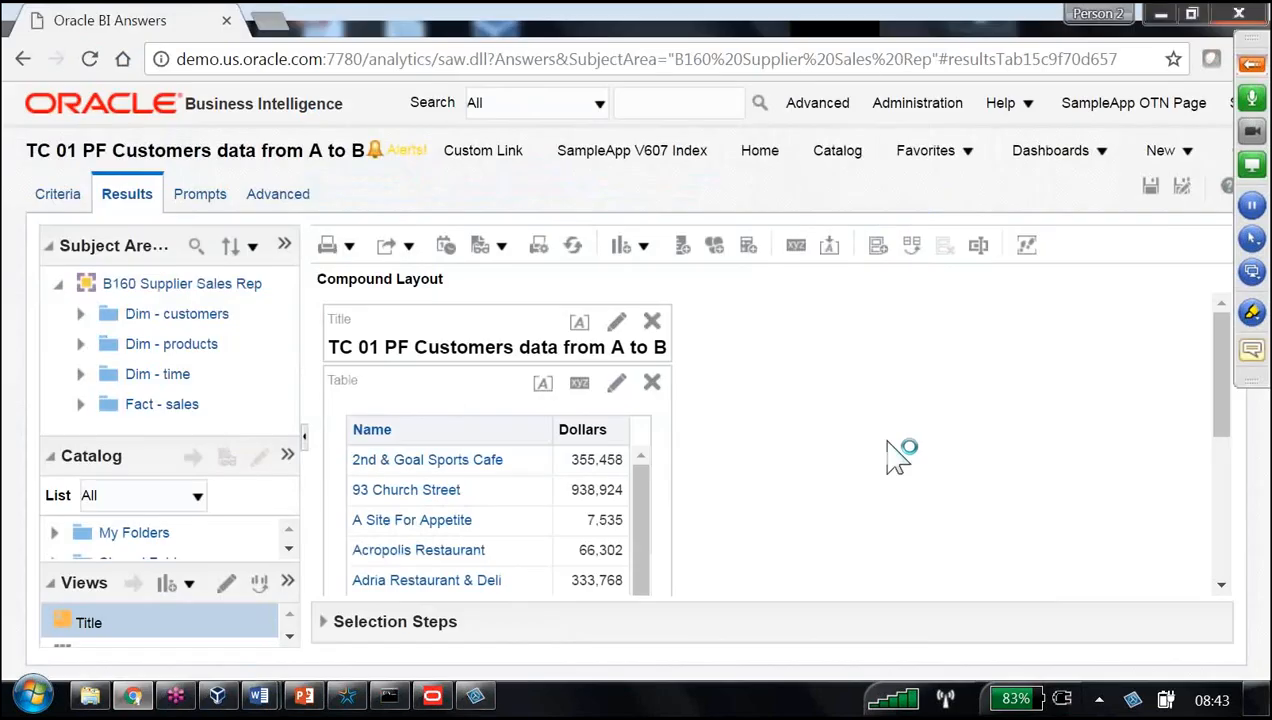
scroll(897, 455, down, 3)
key(Print)
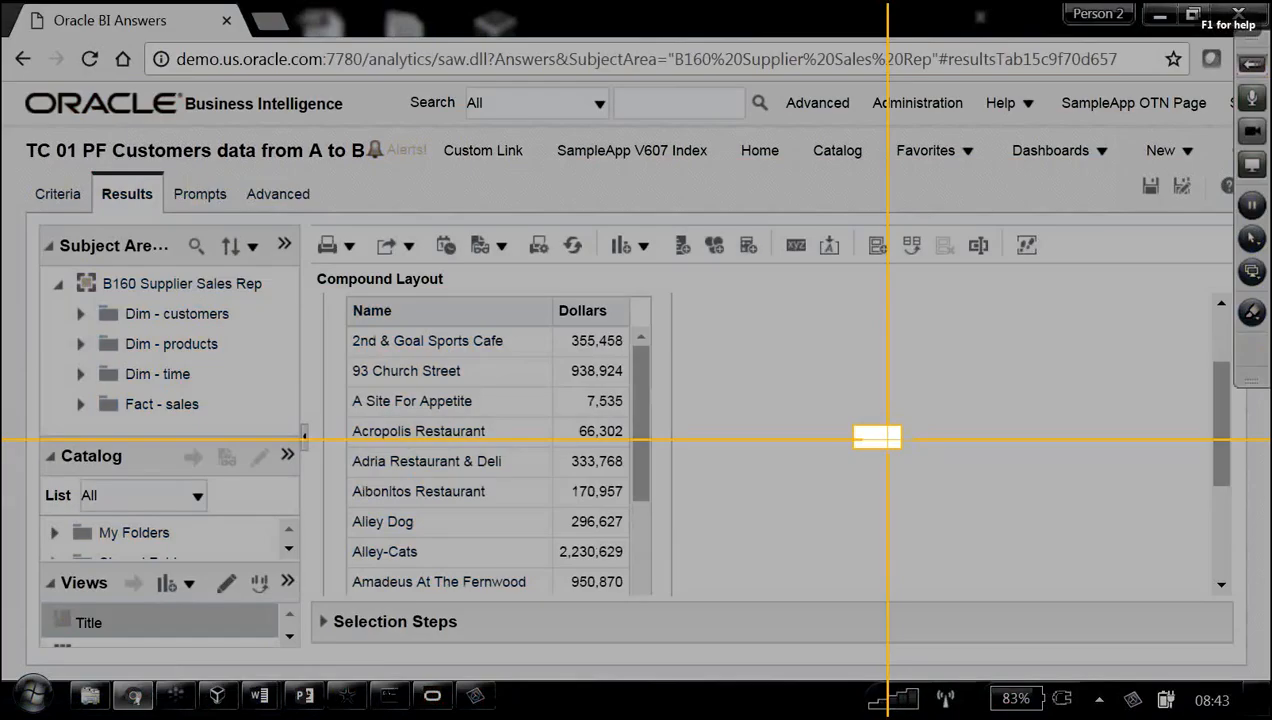
drag(18, 115, 841, 602)
- Open a blank workbook in Excel, dismiss the Office activation wizard and select cell A2
click(32, 695)
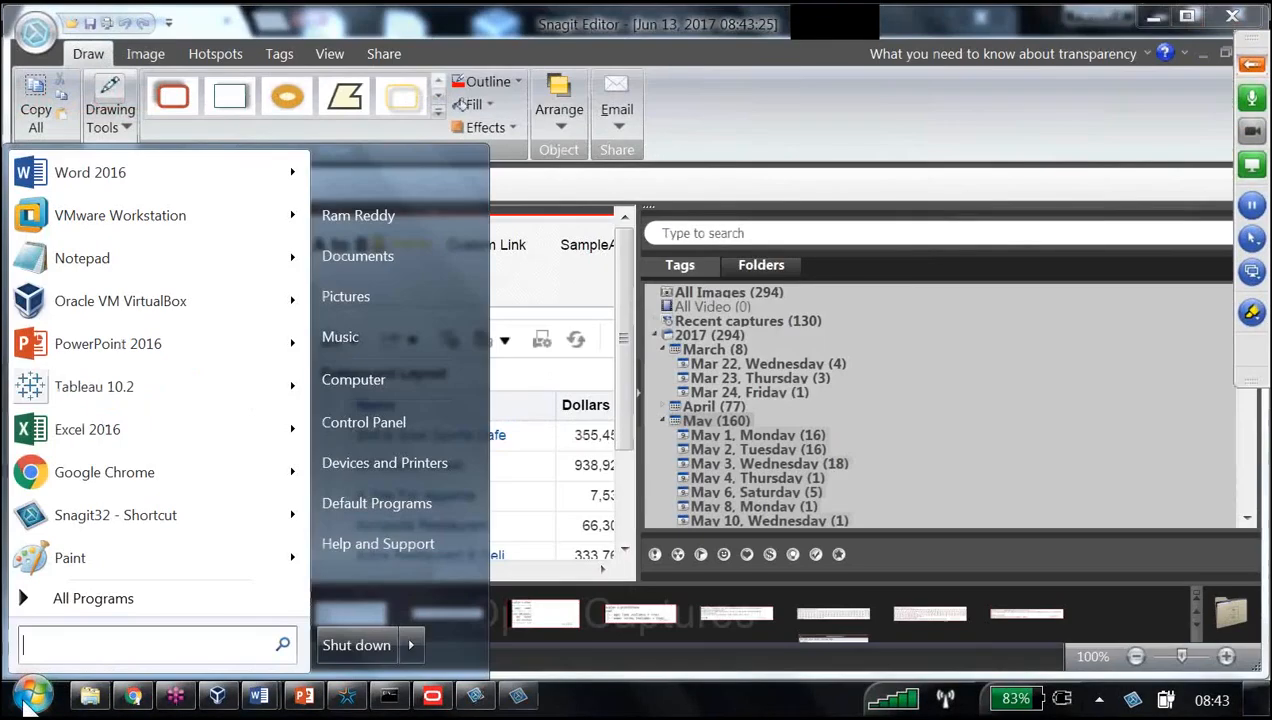
click(113, 432)
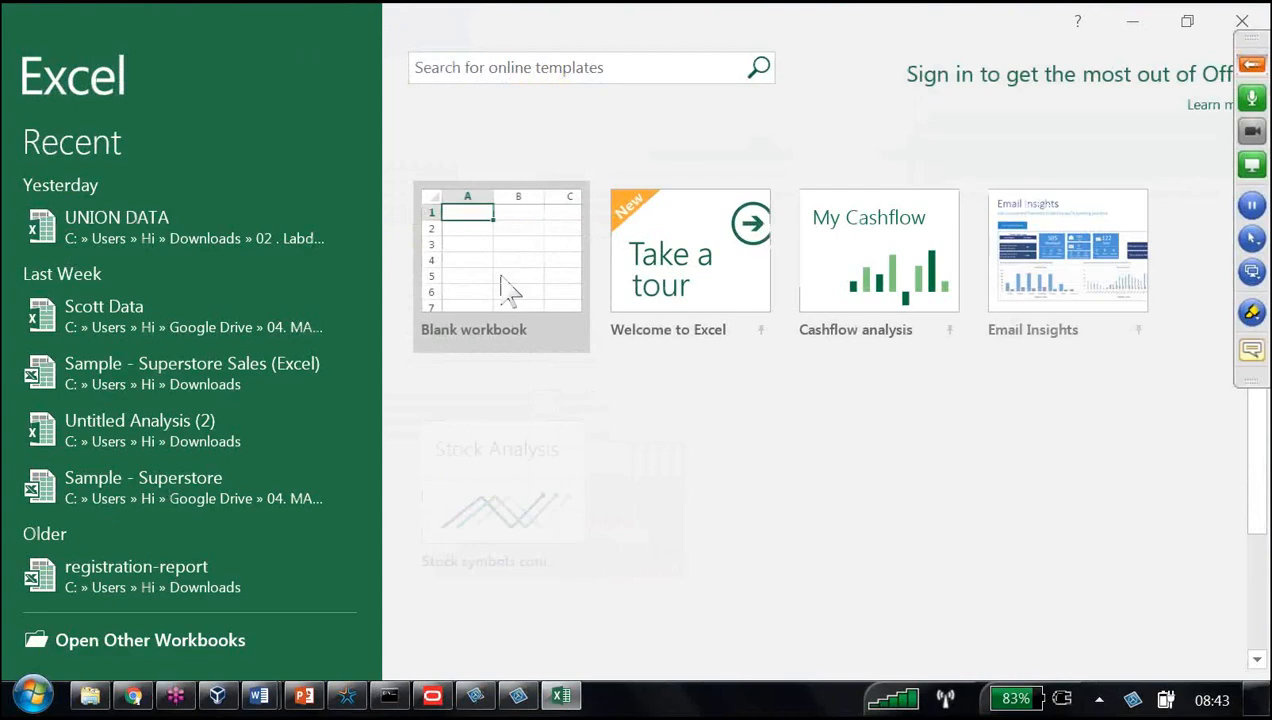
click(506, 284)
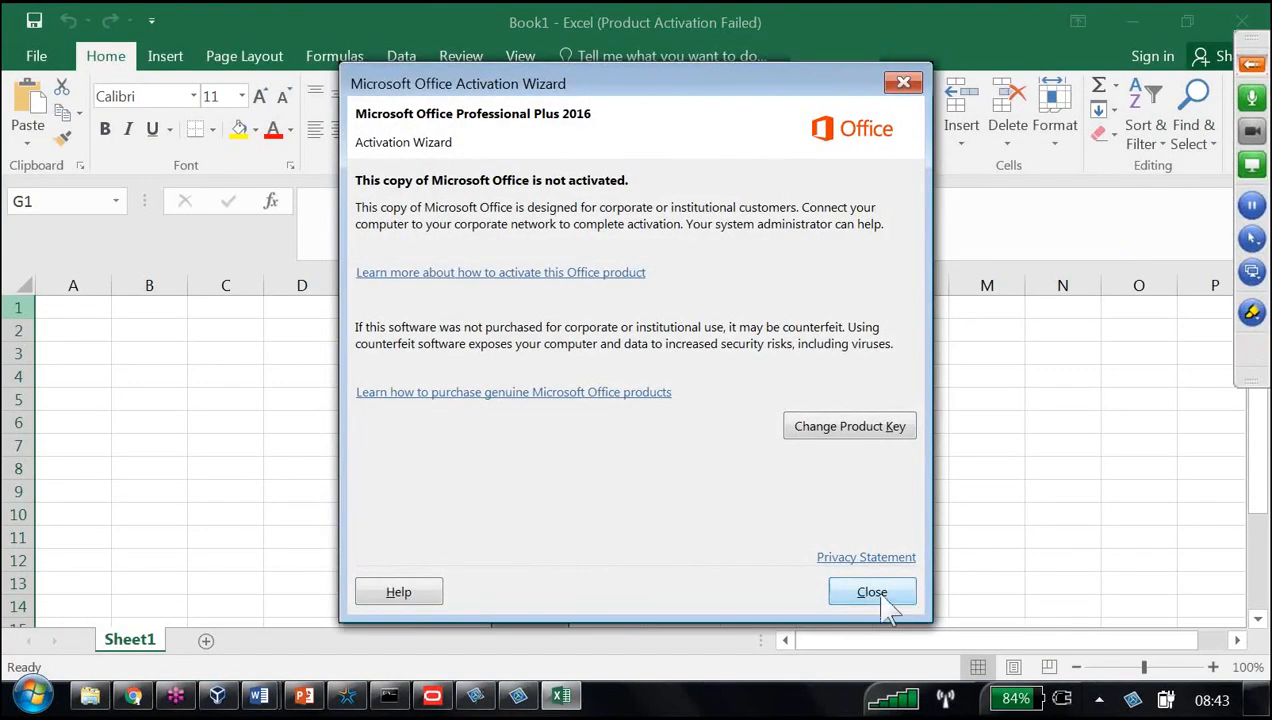
click(872, 594)
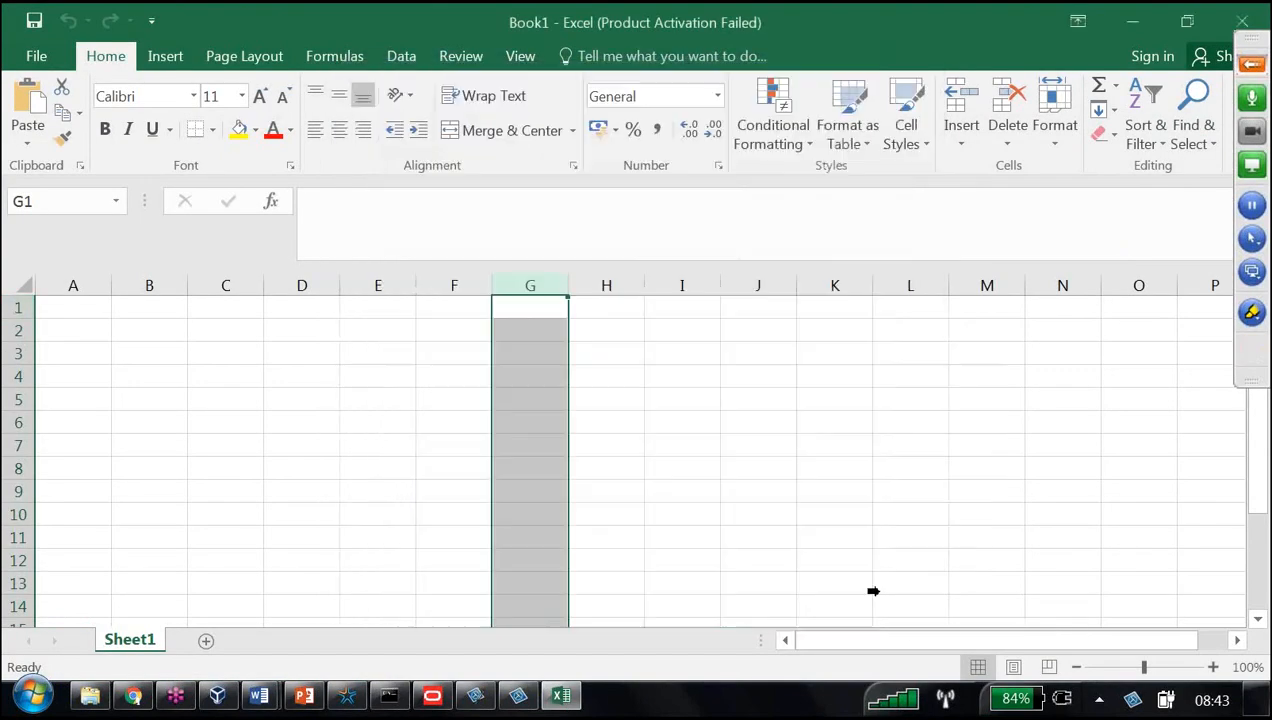
click(80, 328)
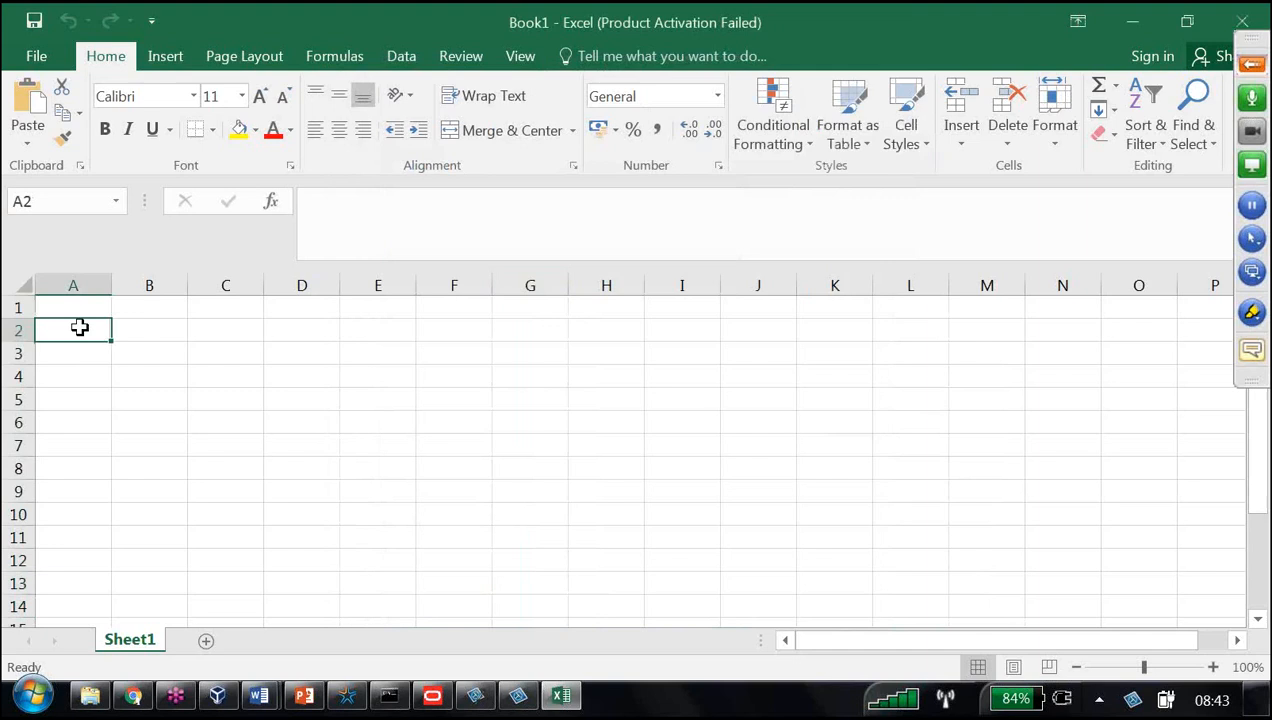
- Copy the captured results image from Snagit Editor and paste it into the Excel sheet at cell A2
click(517, 696)
click(480, 698)
right_click(446, 397)
click(468, 430)
key(alt+Tab)
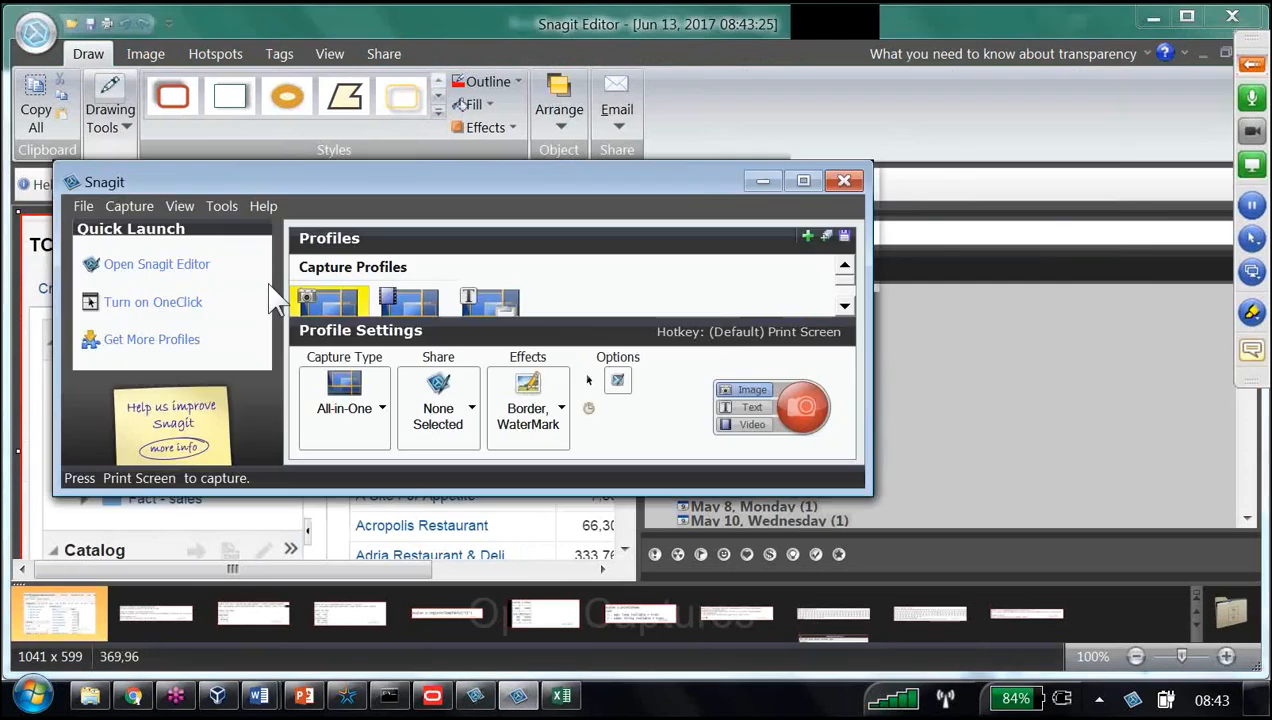
click(561, 696)
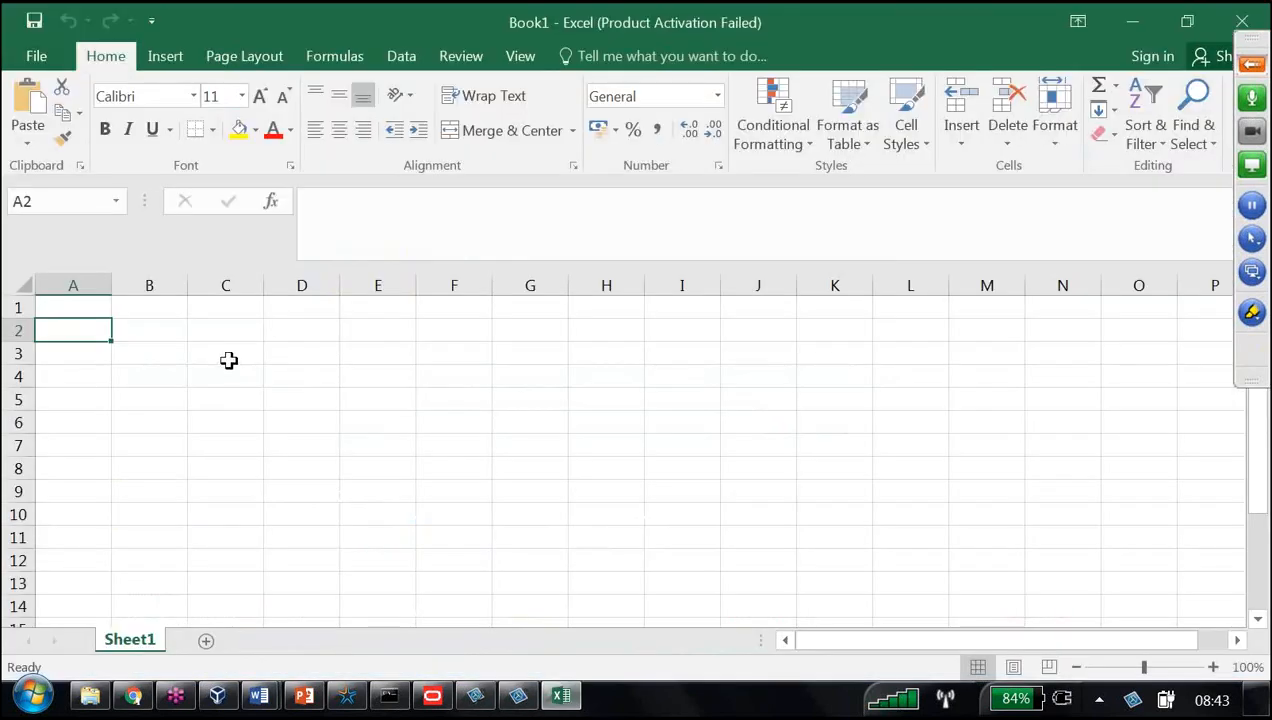
key(ctrl+v)
scroll(619, 405, down, 5)
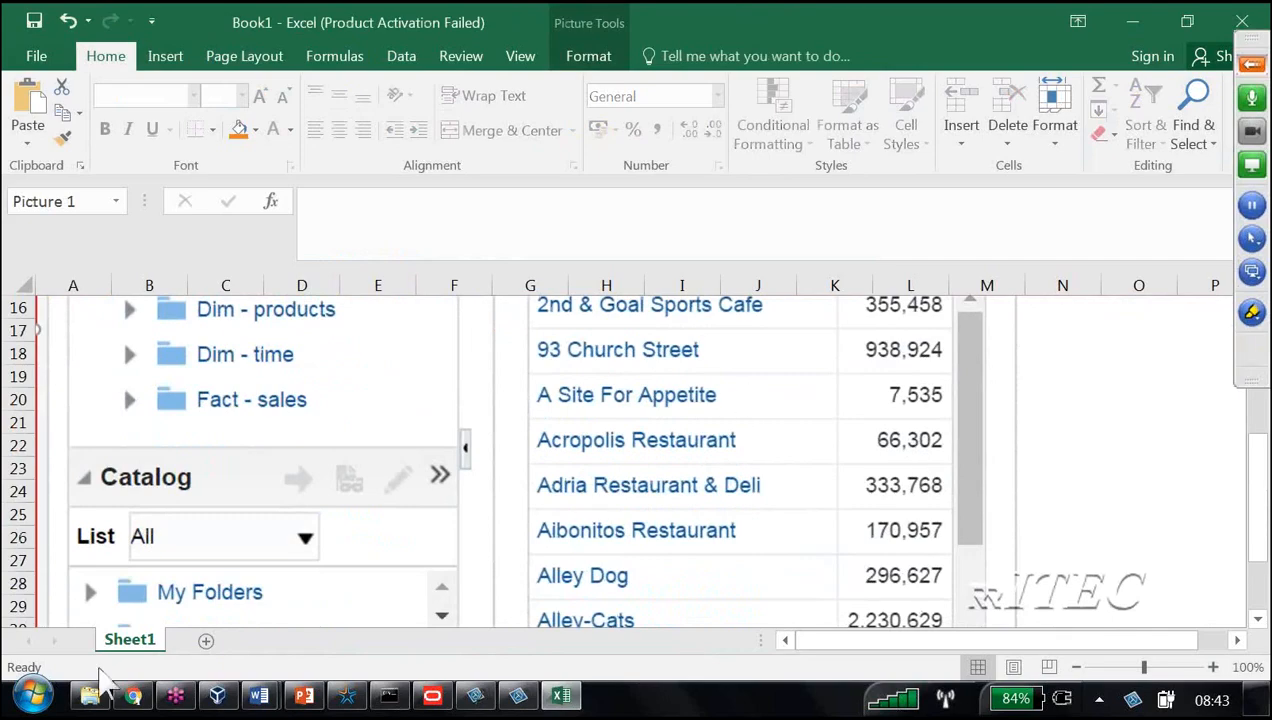
- Rename the sheet holding the pasted capture as "Customer A to B data"
right_click(122, 641)
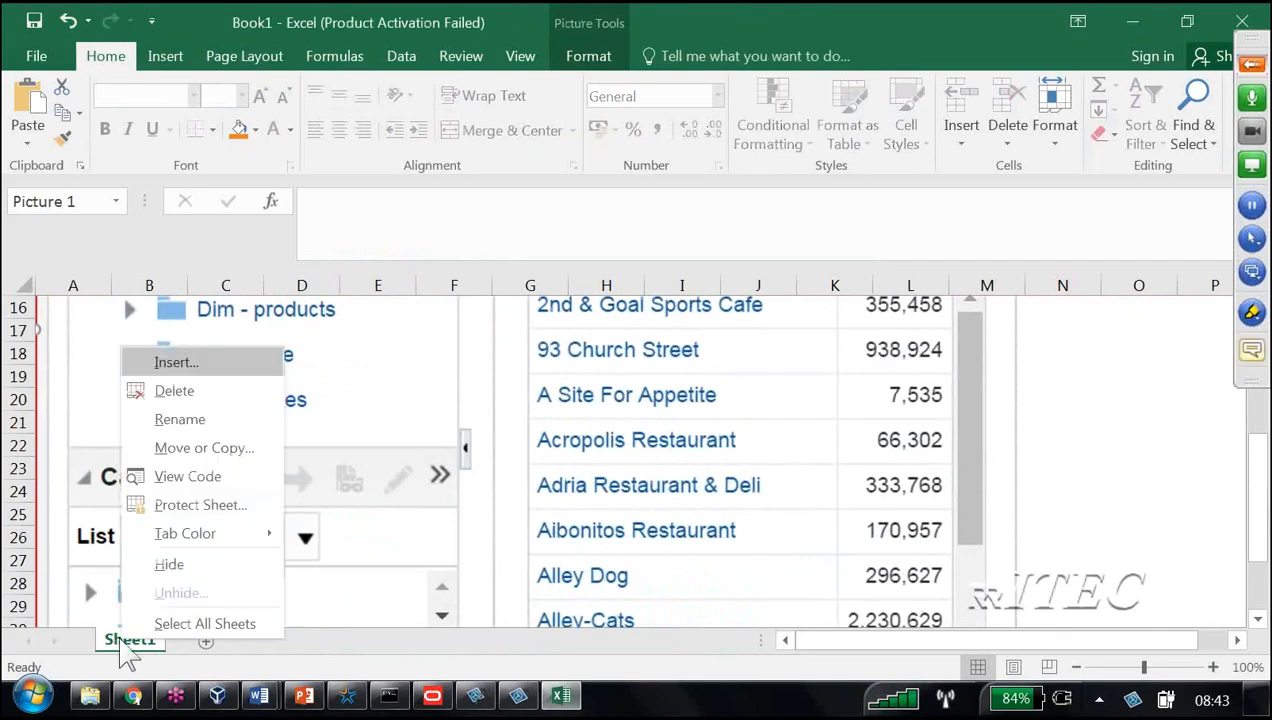
click(190, 419)
text(Customer A to B data)
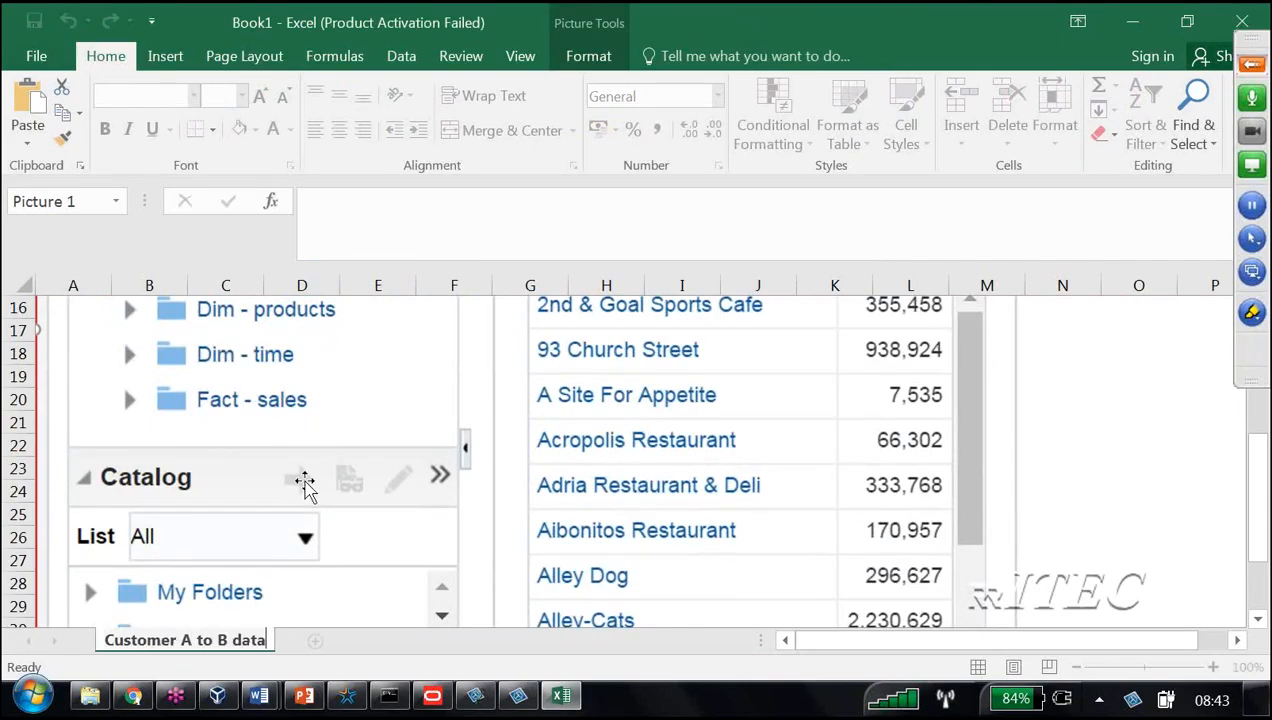
key(Return)
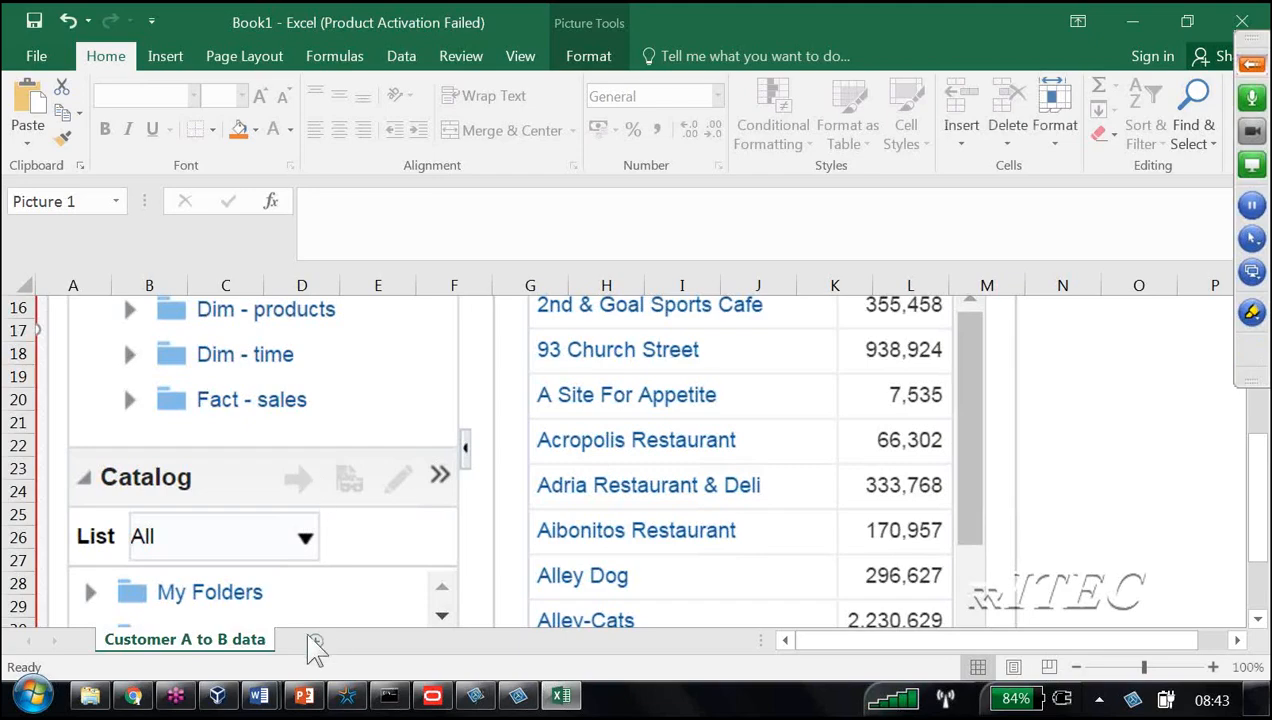
- Add a second worksheet and name it "Sql Query"
click(351, 641)
right_click(318, 640)
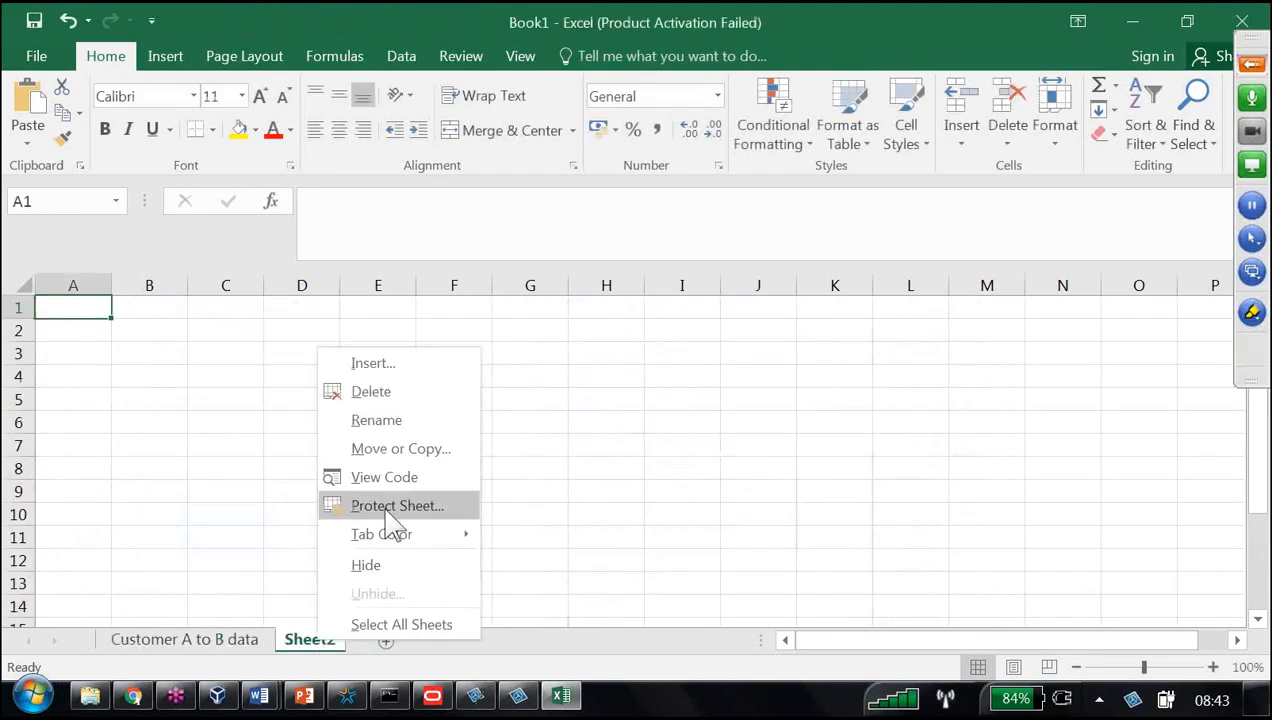
click(390, 419)
text(Sql Quer)
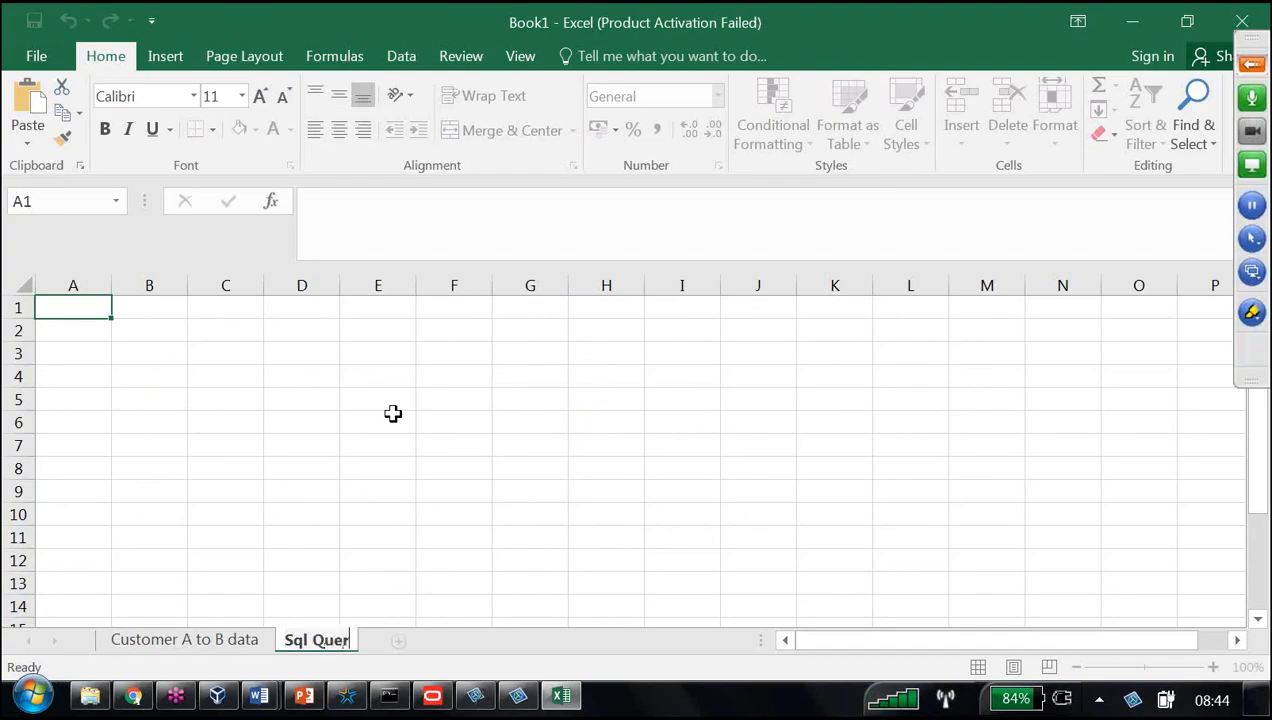
text(y)
key(Return)
- Switch back to Oracle BI, open Manage Sessions in Administration and view the query log of the TC 01 PF report down to its physical SQL
key(alt+Tab)
key(alt+Tab)
key(alt+Tab)
key(alt+Tab)
key(alt+Tab)
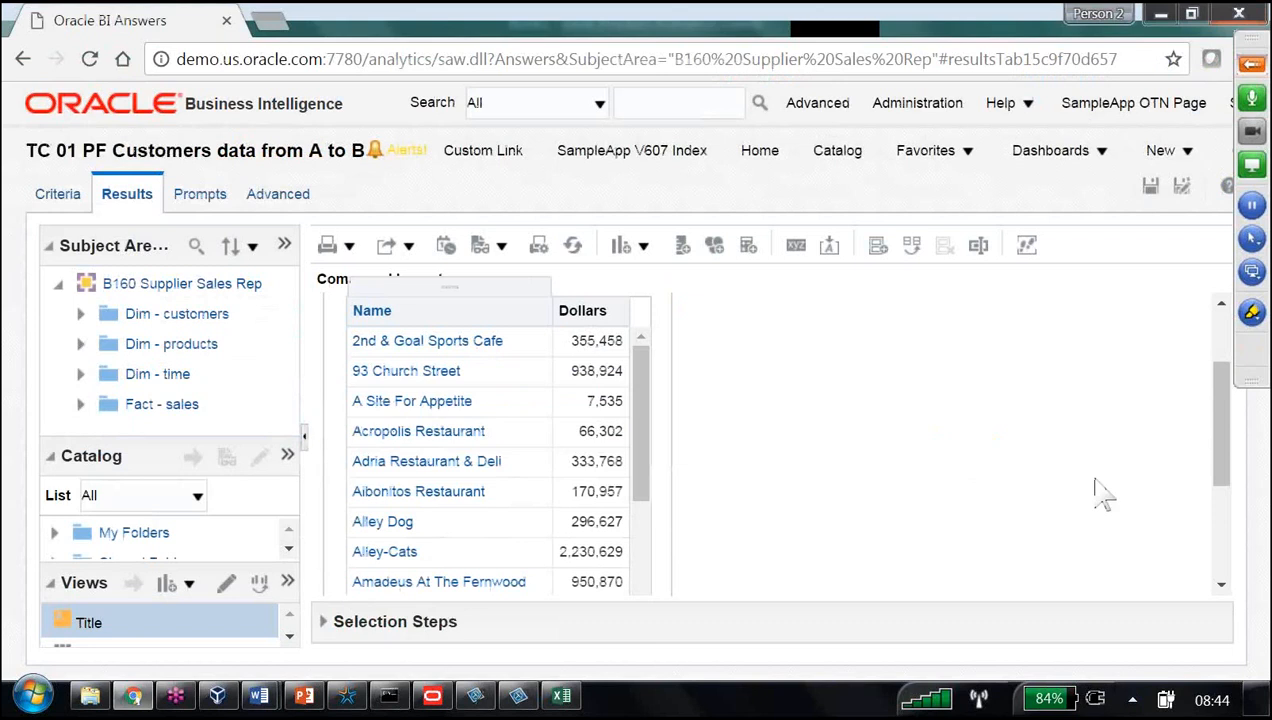
click(941, 115)
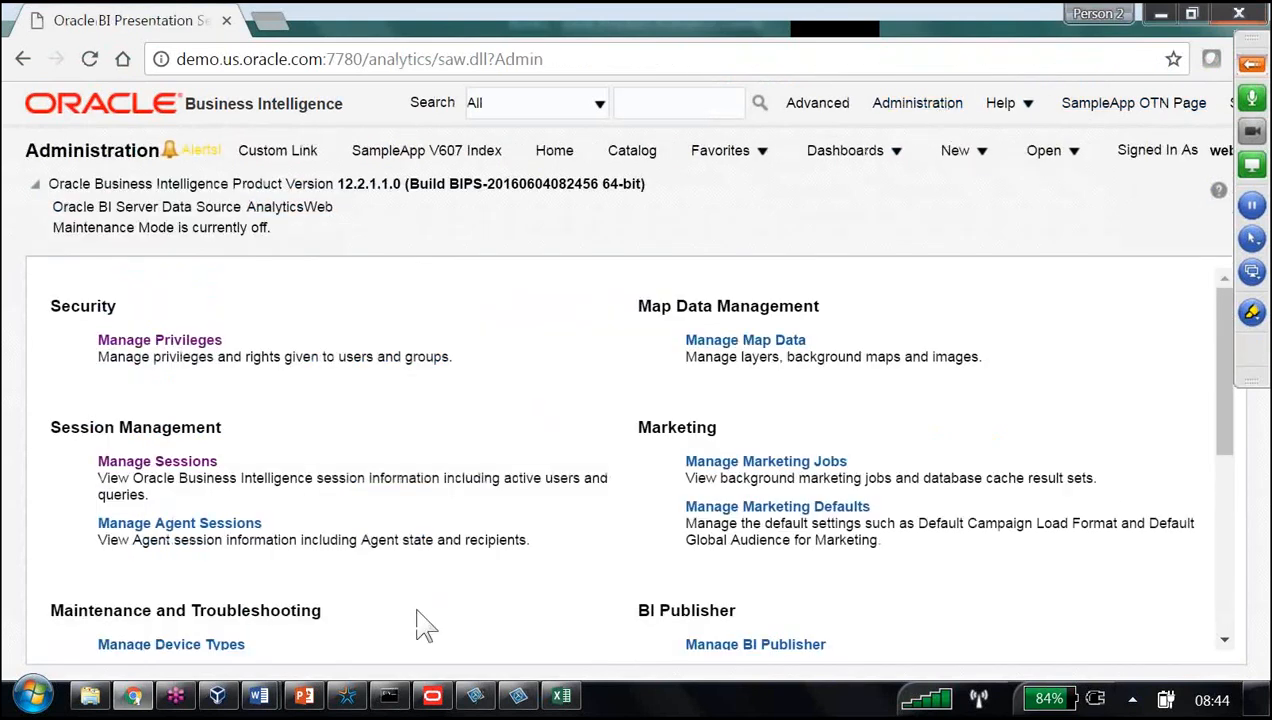
click(180, 462)
scroll(1000, 535, down, 1)
scroll(1000, 535, down, 3)
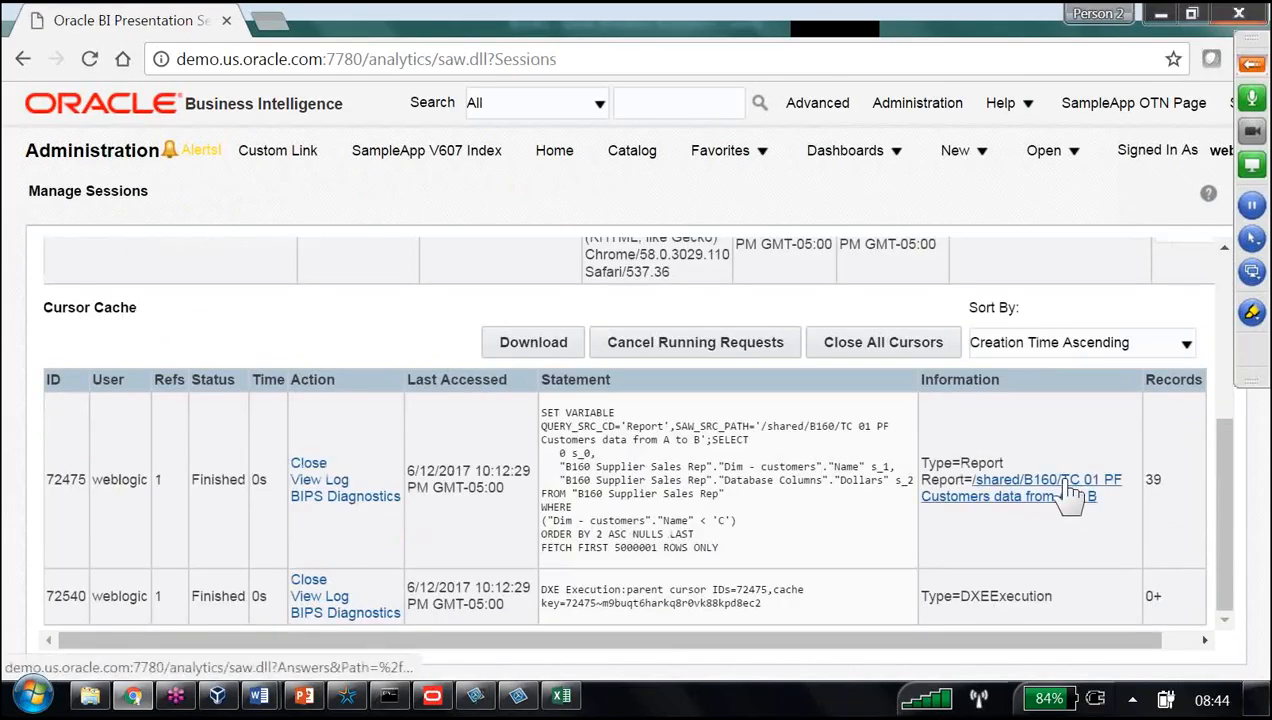
click(338, 481)
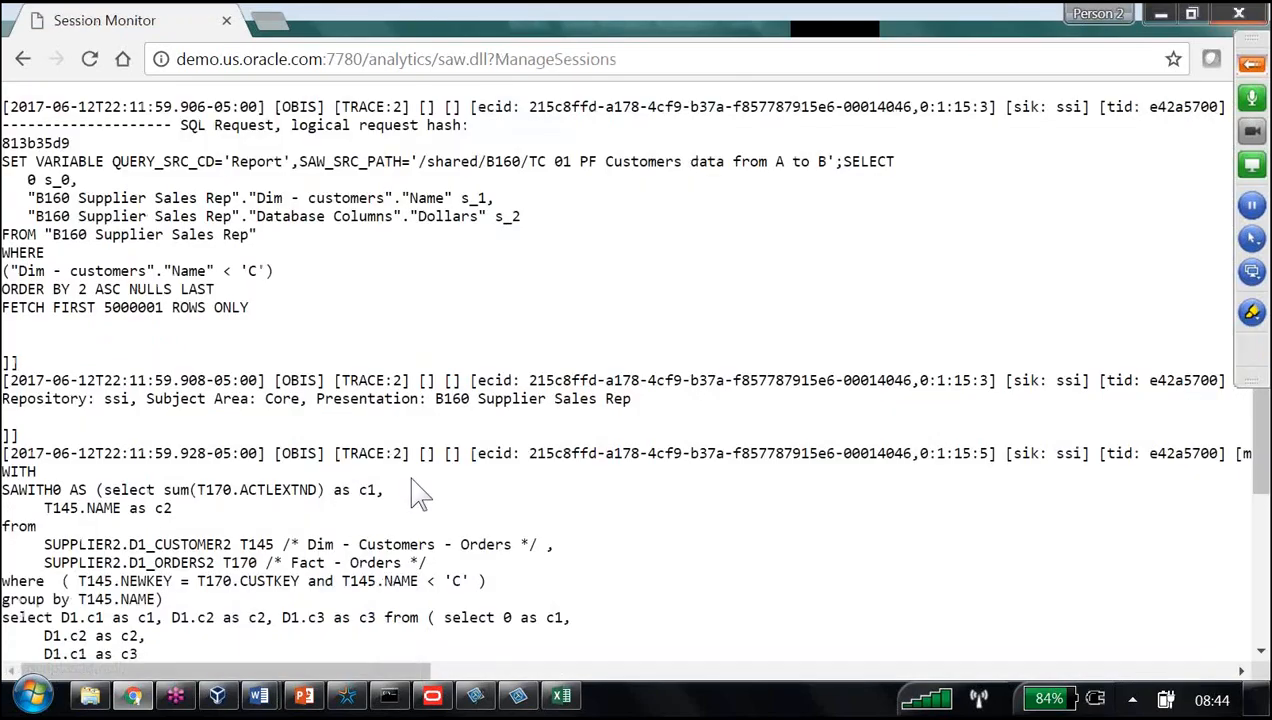
scroll(410, 487, down, 2)
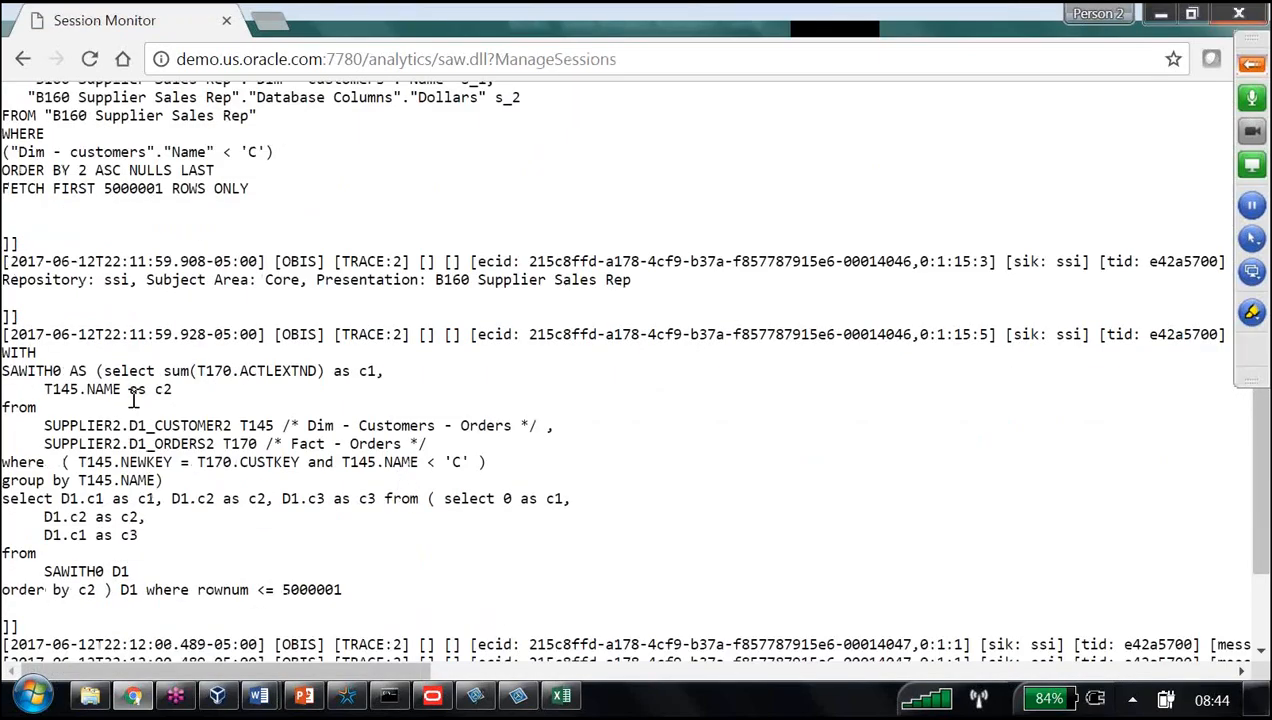
- Highlight the inner select of the TC 01 PF physical SQL, capture that log section with Snagit and paste the image into the Sql Query sheet
drag(103, 371, 168, 481)
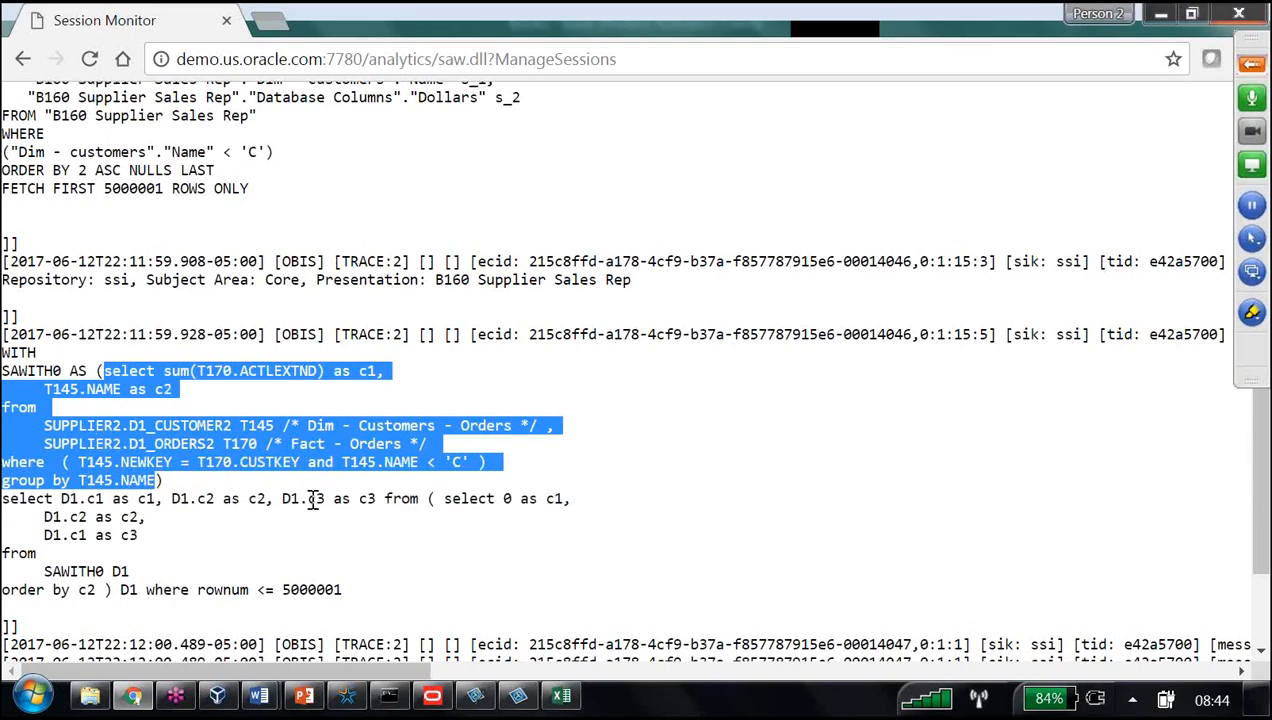
key(Print)
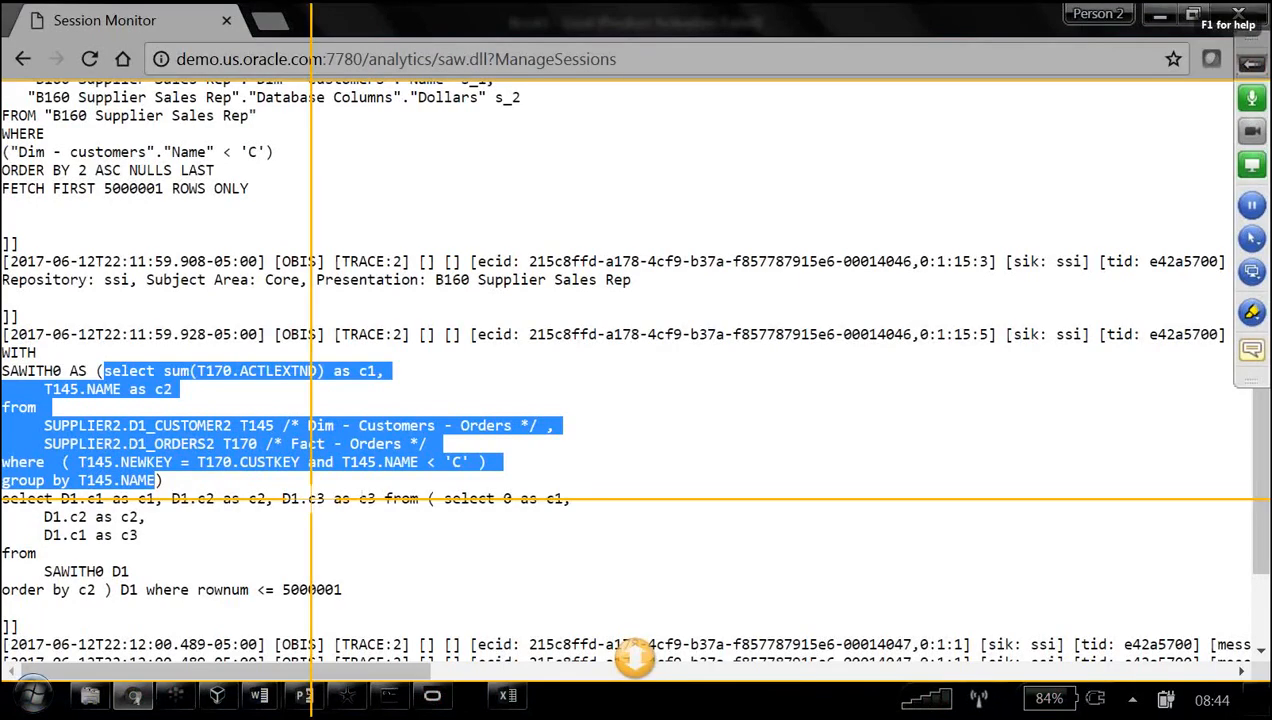
drag(0, 283, 891, 610)
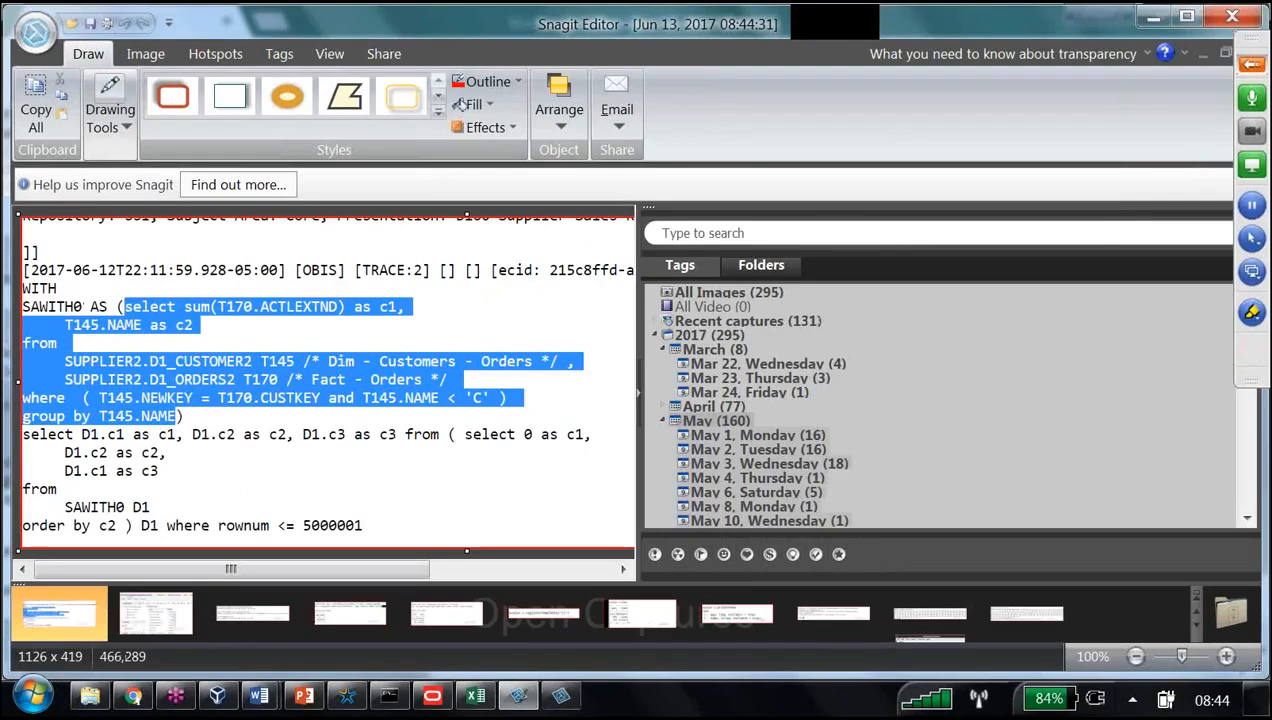
right_click(372, 391)
click(415, 428)
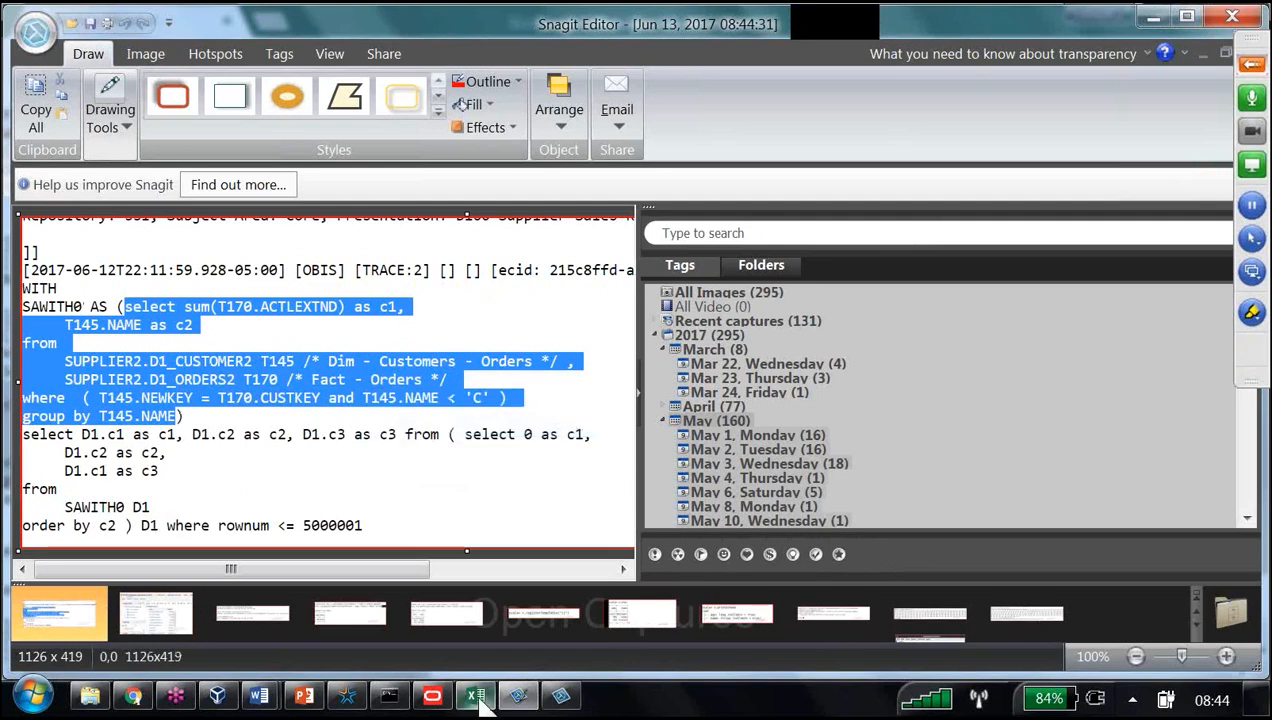
click(475, 695)
key(ctrl+v)
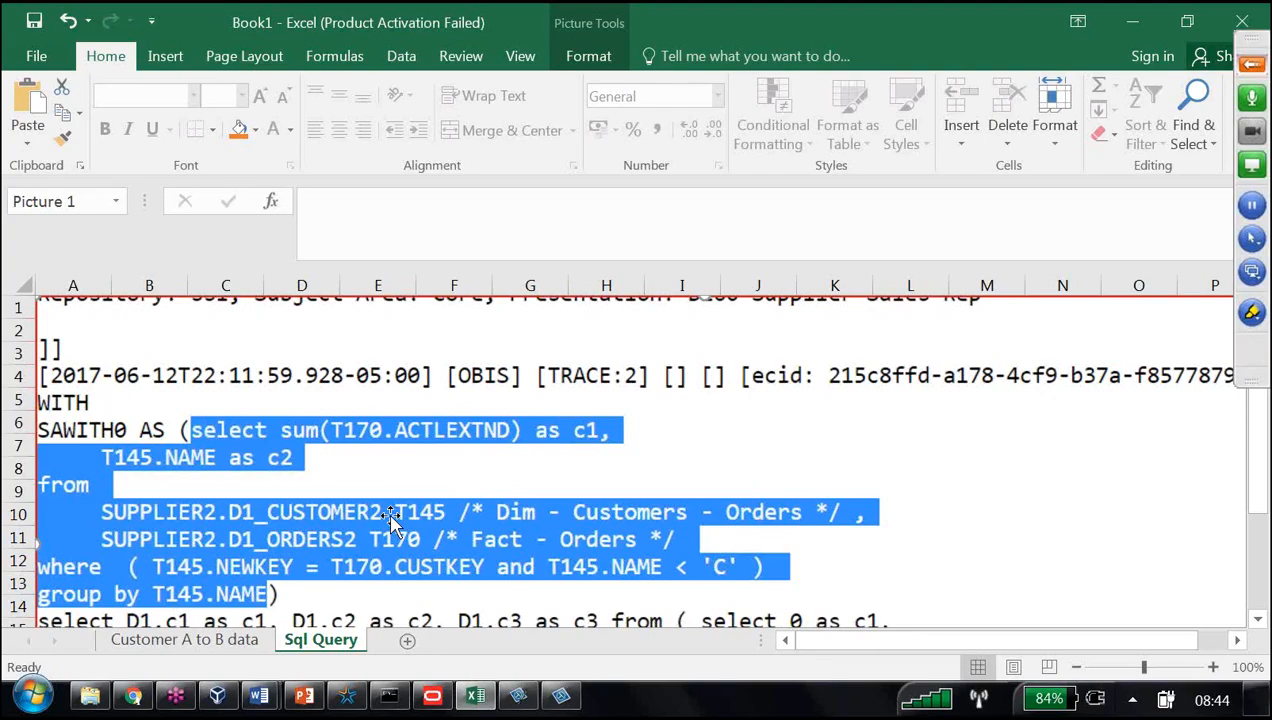
- Switch back to Oracle BI and return to the criteria of the TC 01 PF Customers data from A to B analysis
key(alt+Tab)
key(alt+Tab)
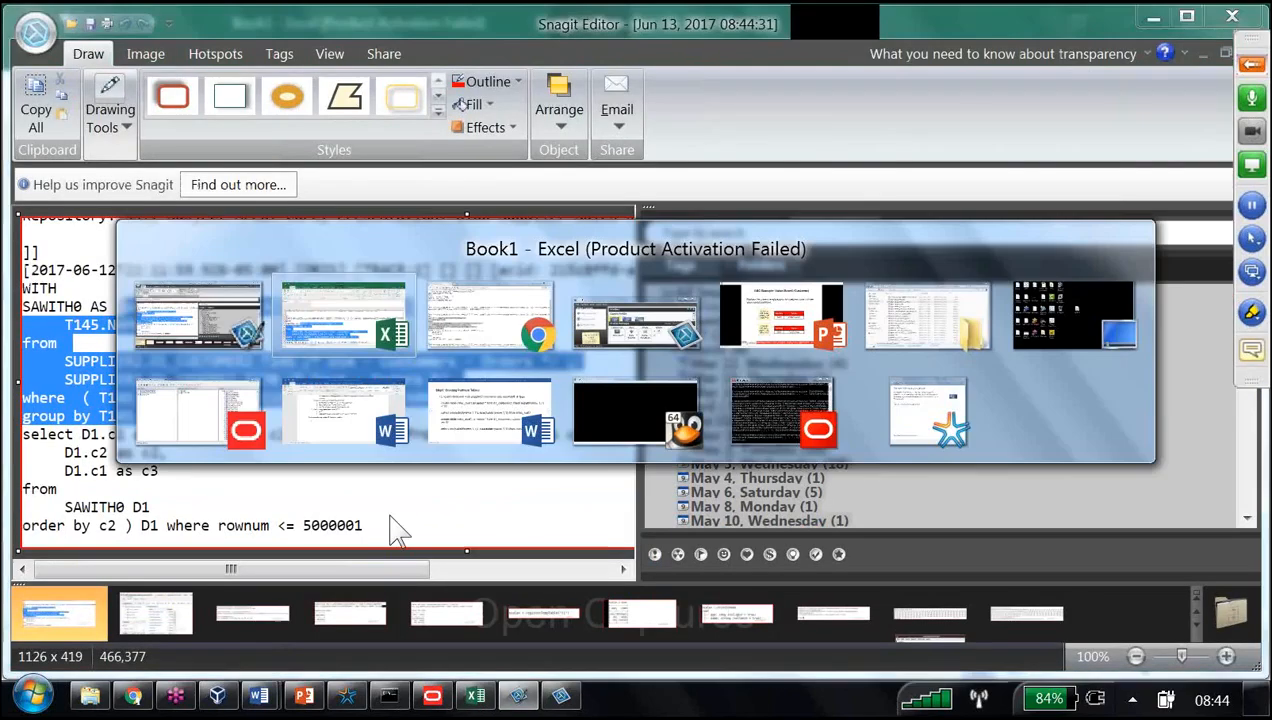
key(Tab)
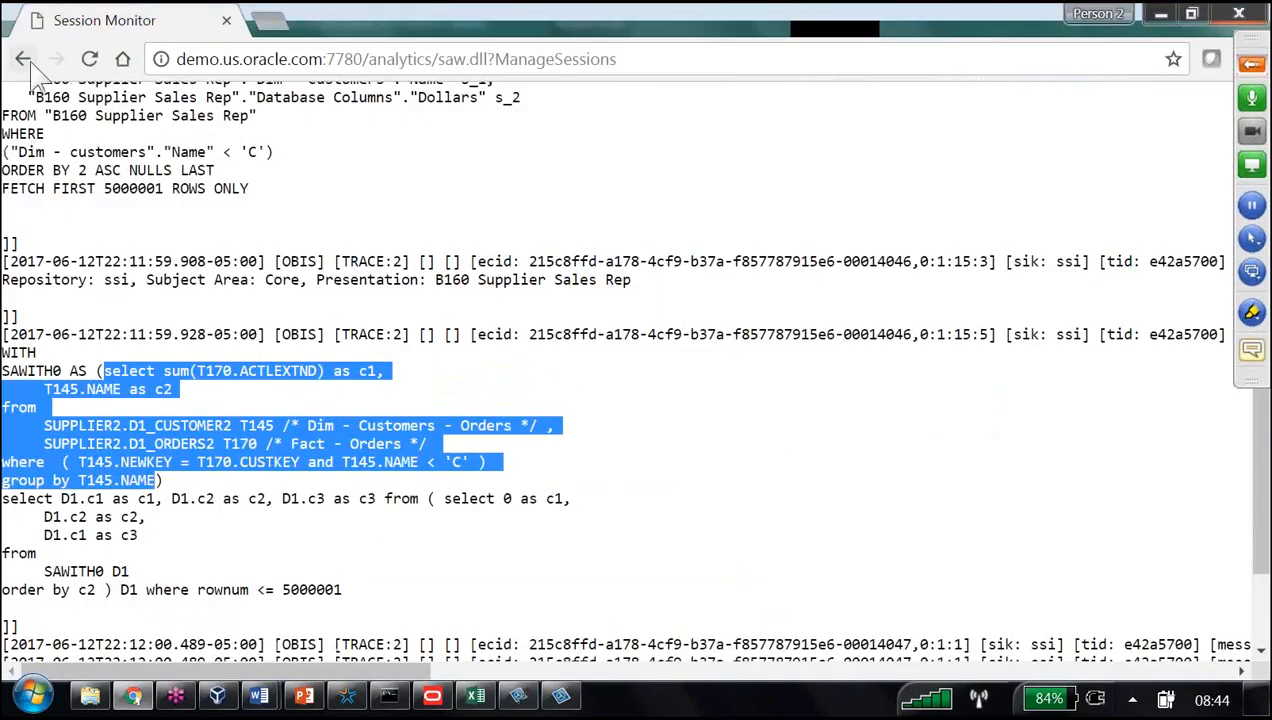
click(23, 60)
click(23, 60)
click(23, 60)
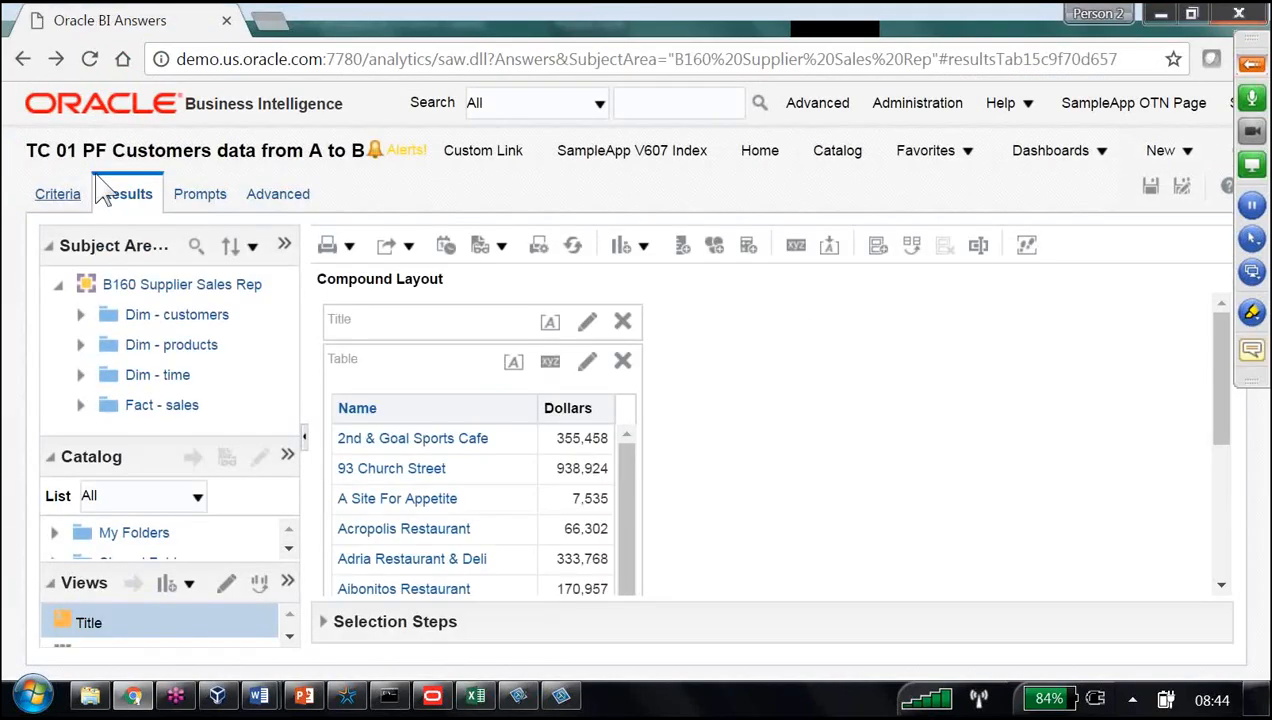
click(72, 200)
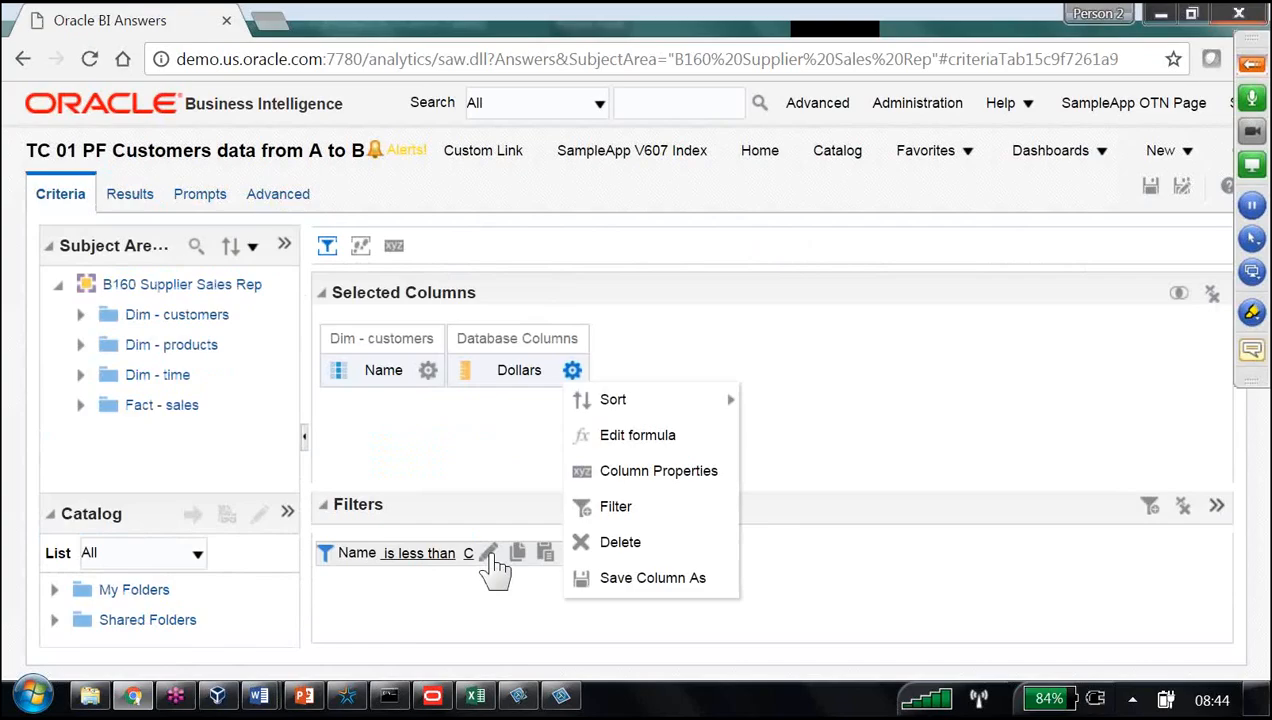
- Edit the Name filter so that the operator is "is greater than" and the value is X
click(487, 552)
click(777, 283)
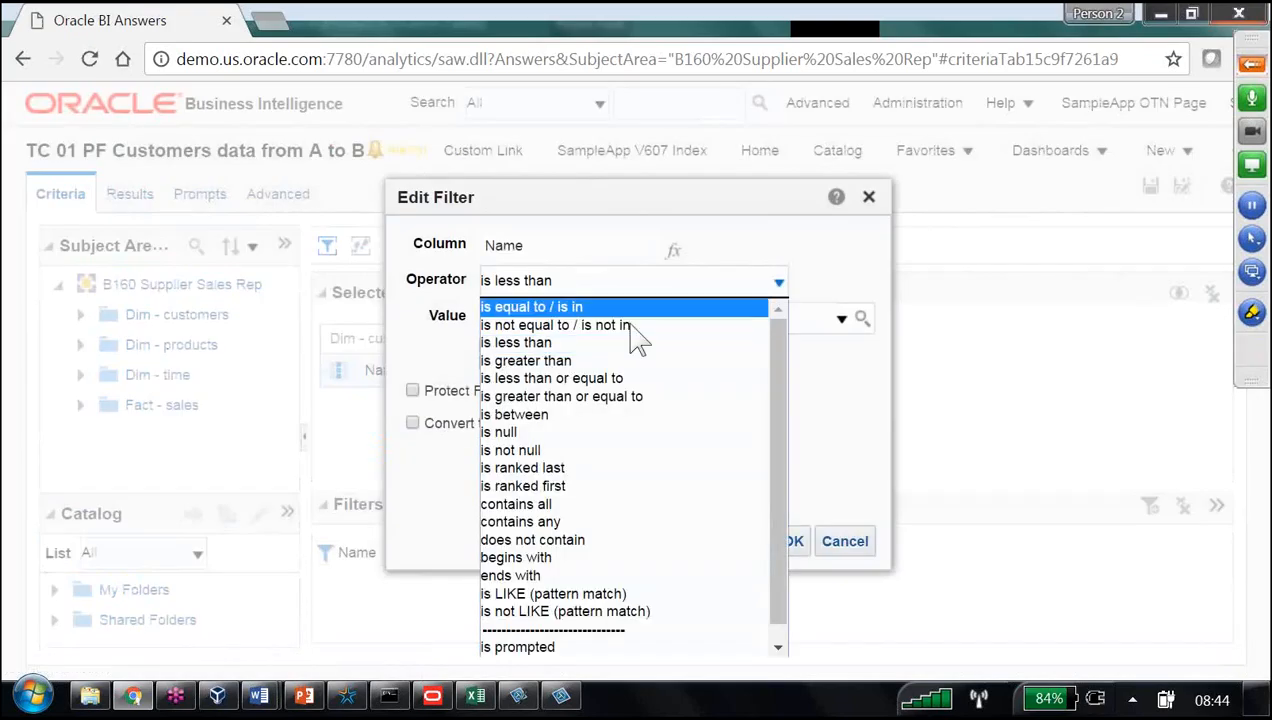
click(545, 361)
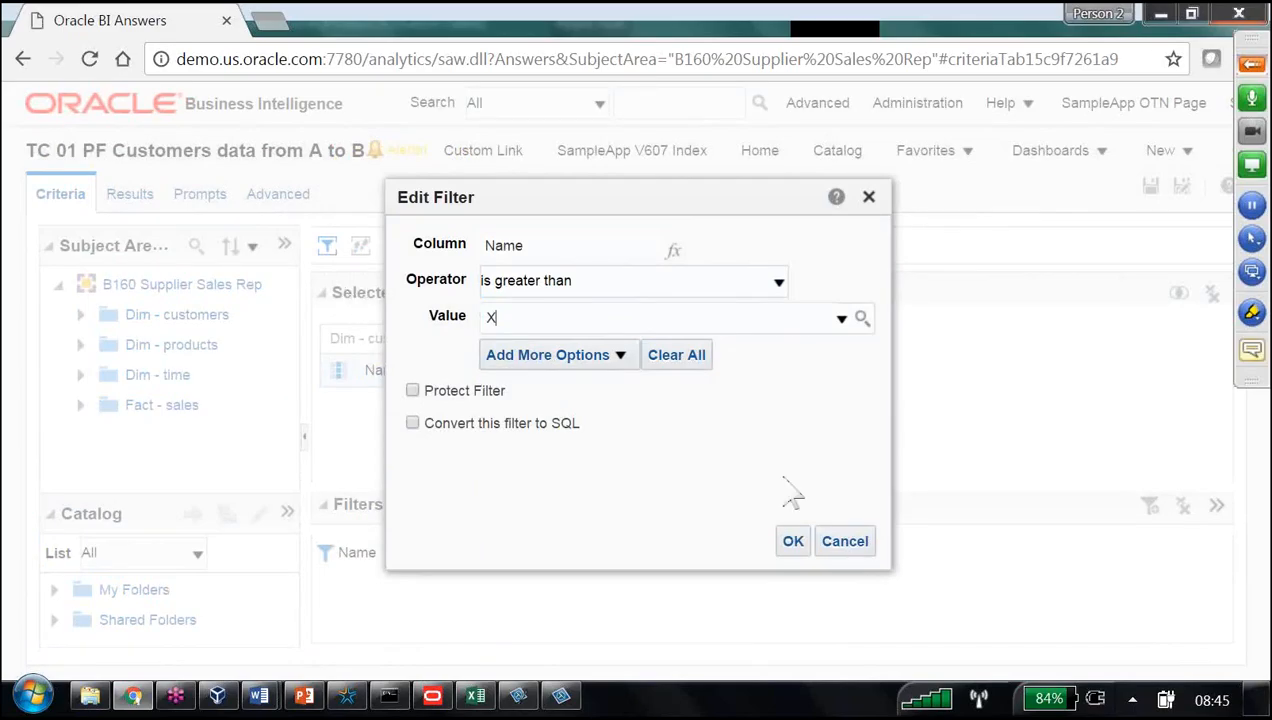
click(793, 541)
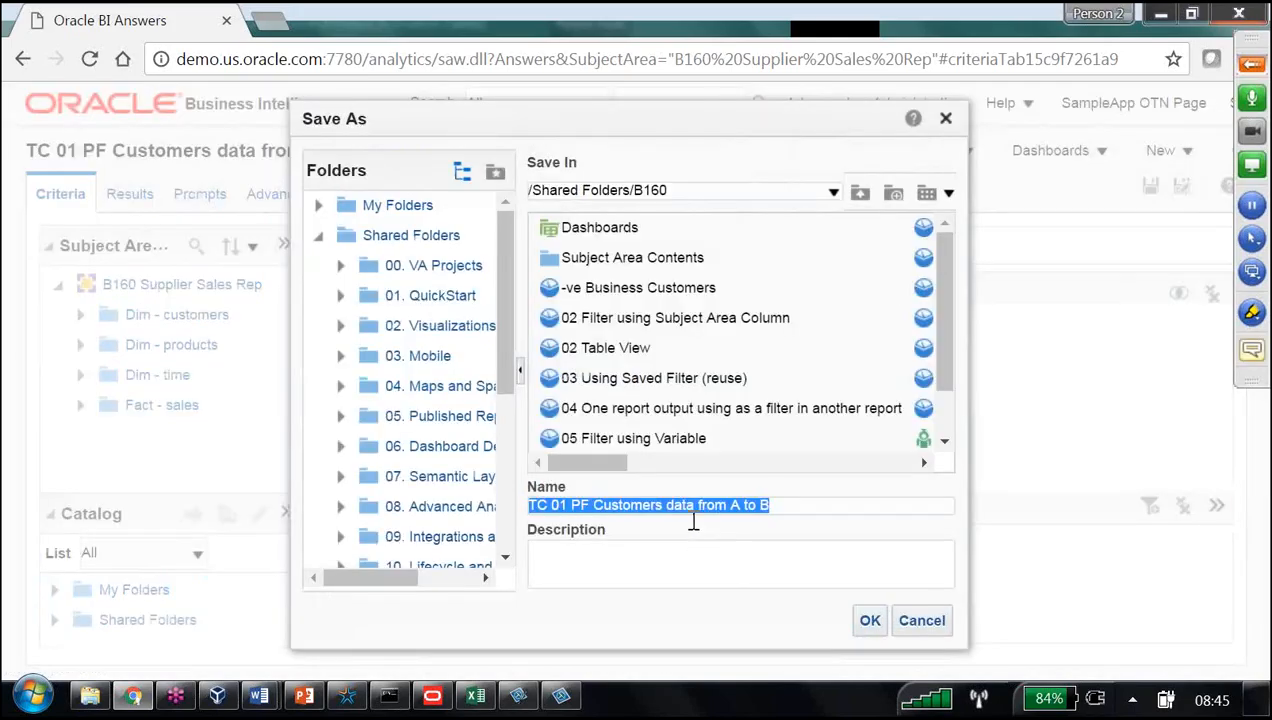
- Save the analysis as "TC 02 PF Customers data from Y to Z" in /Shared Folders/B160
click(562, 506)
key(BackSpace)
text(2)
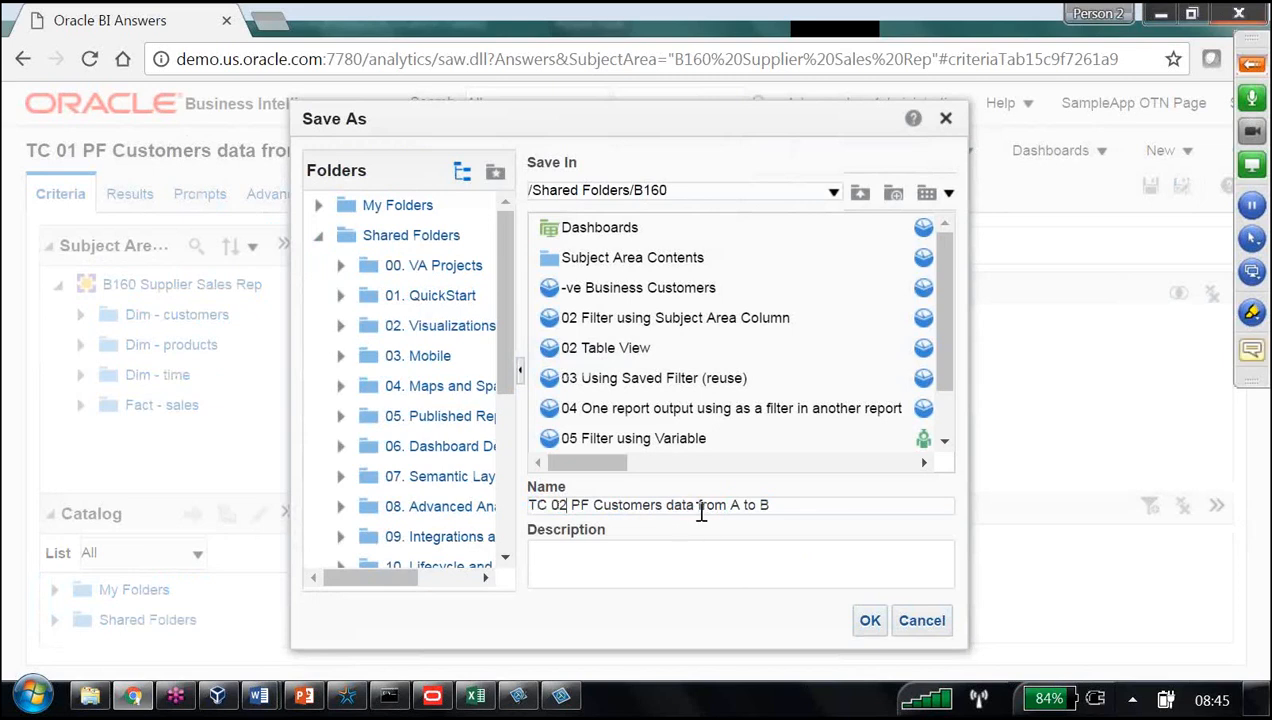
drag(733, 507, 784, 508)
key(Return)
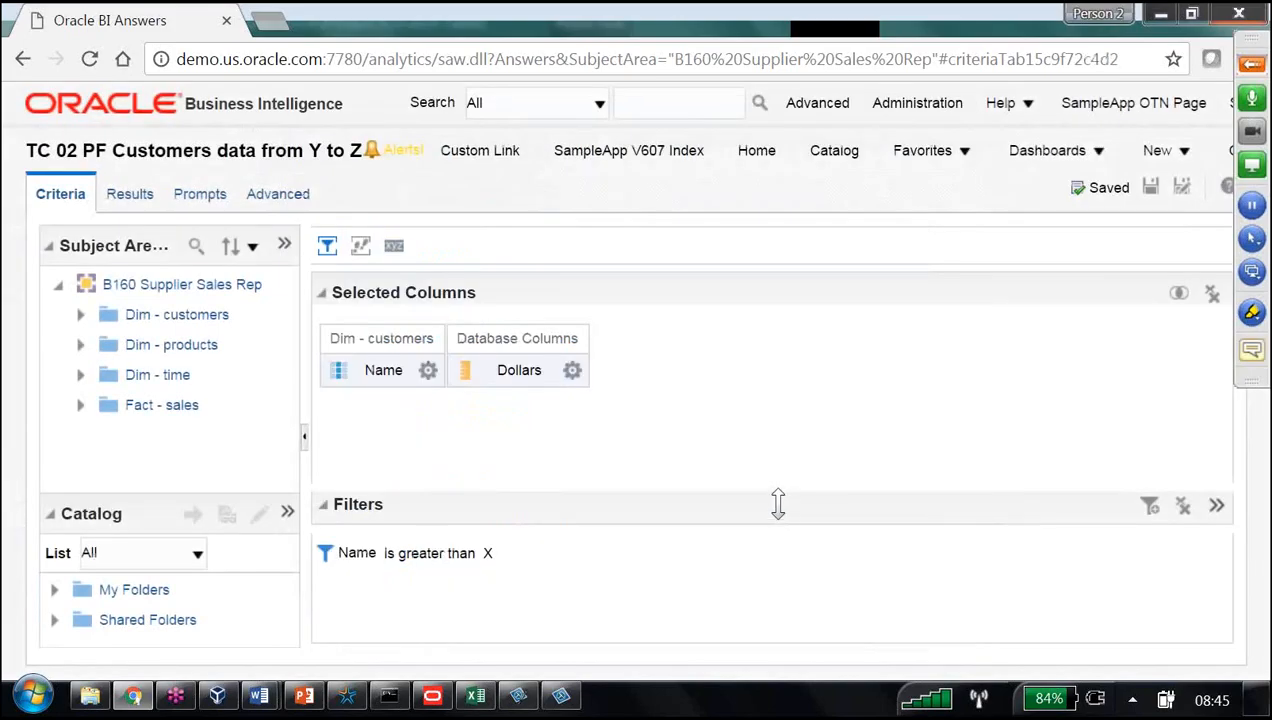
- Display the results of the TC 02 PF analysis, save it and capture the results page with Snagit
click(135, 197)
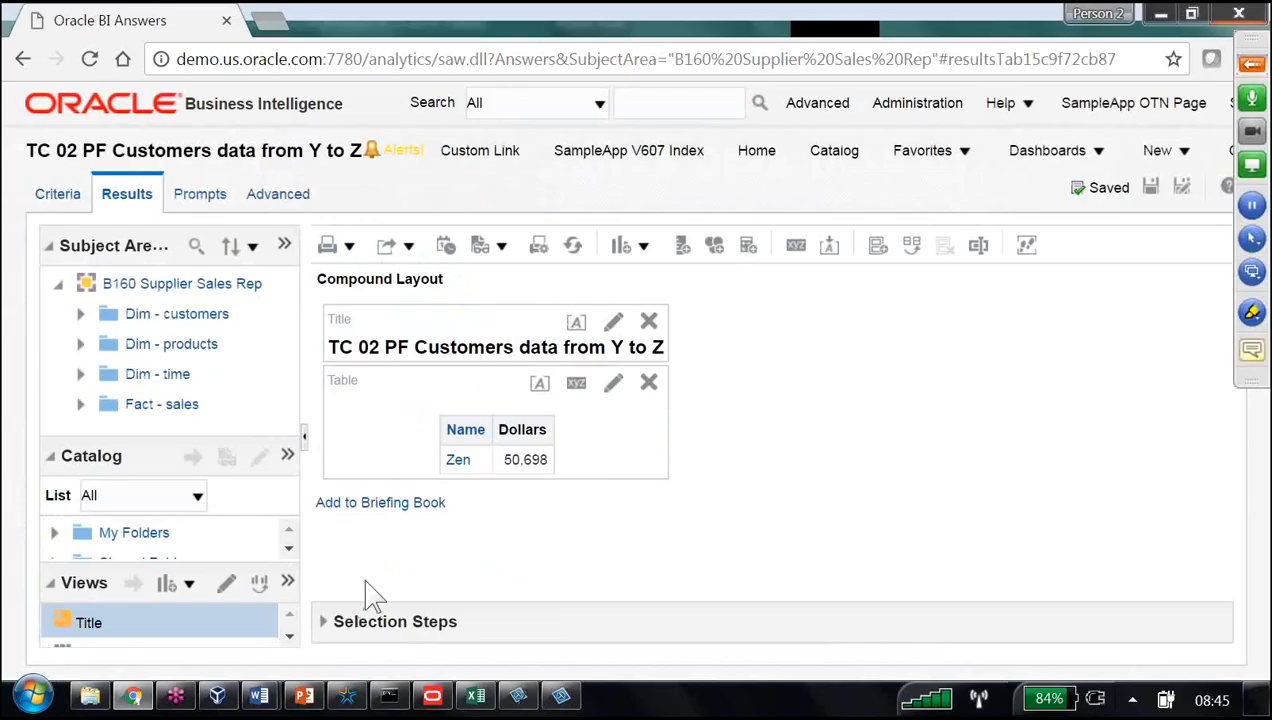
click(1153, 188)
key(Print)
drag(19, 128, 887, 582)
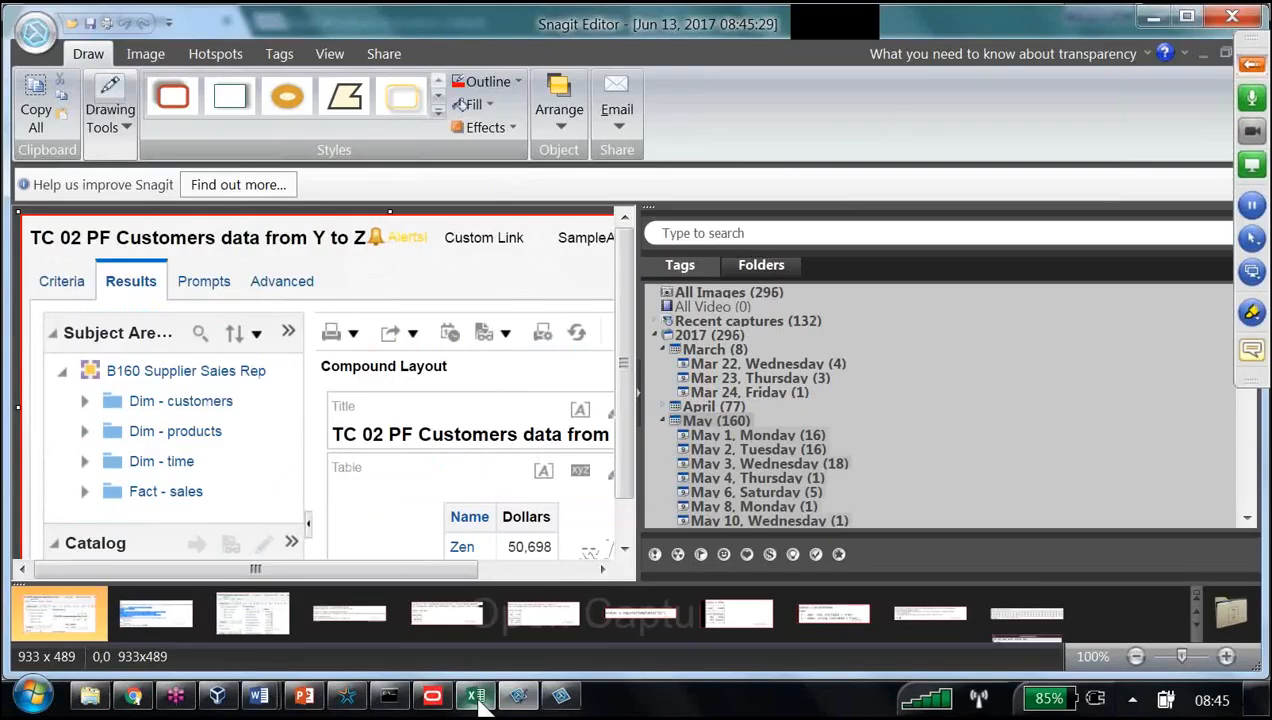
- Switch to Excel, add a worksheet named "Customers from Y to Z" and paste the copied capture into it
click(483, 703)
click(420, 645)
right_click(418, 652)
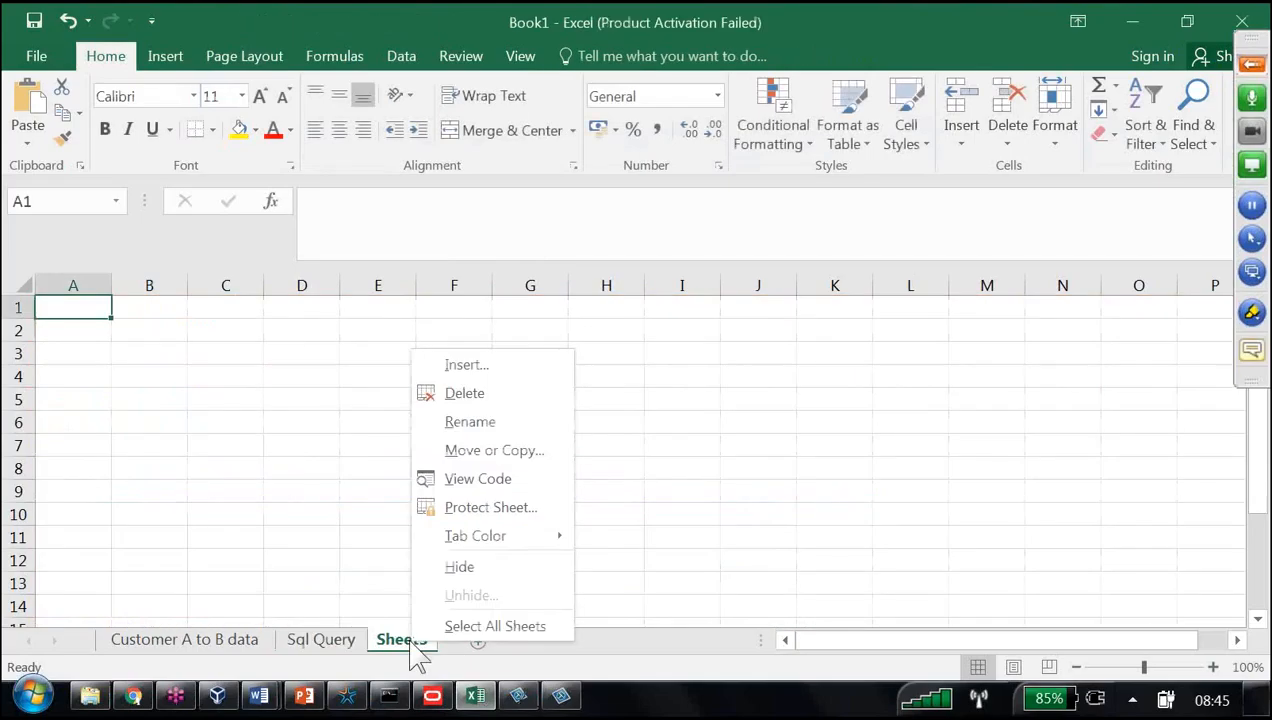
click(483, 421)
text(Customers from Y to Z)
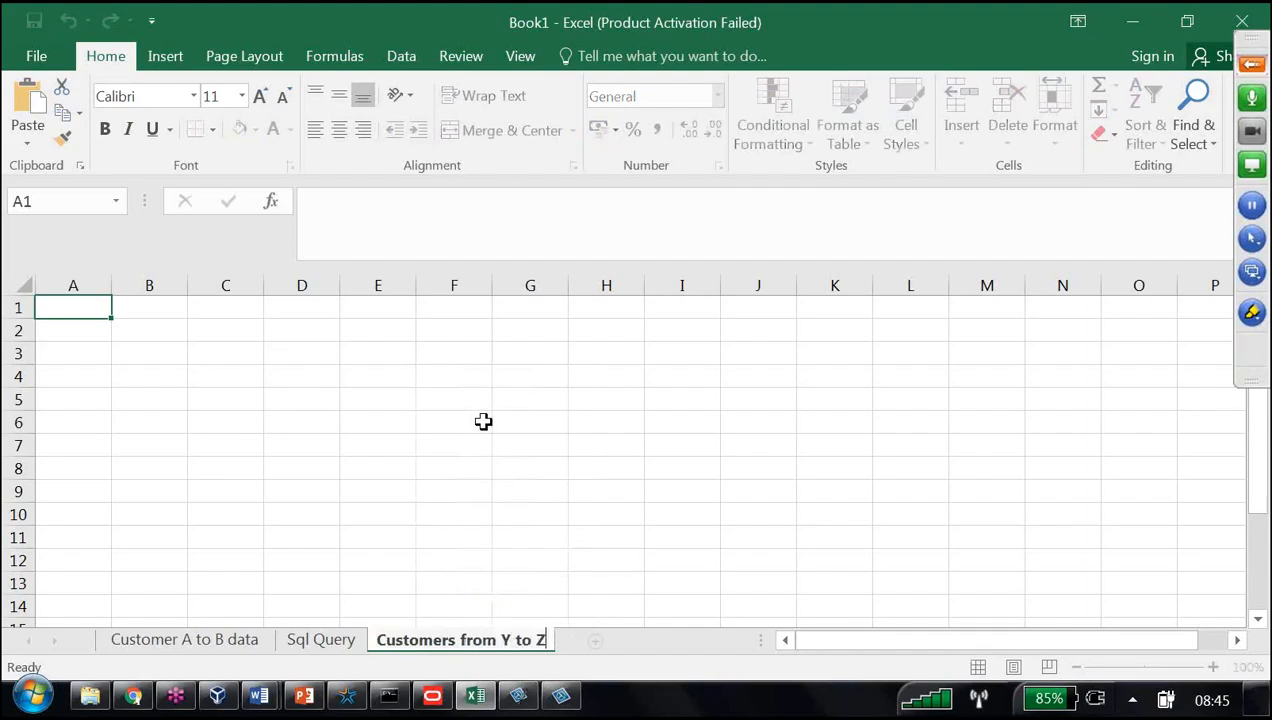
key(Return)
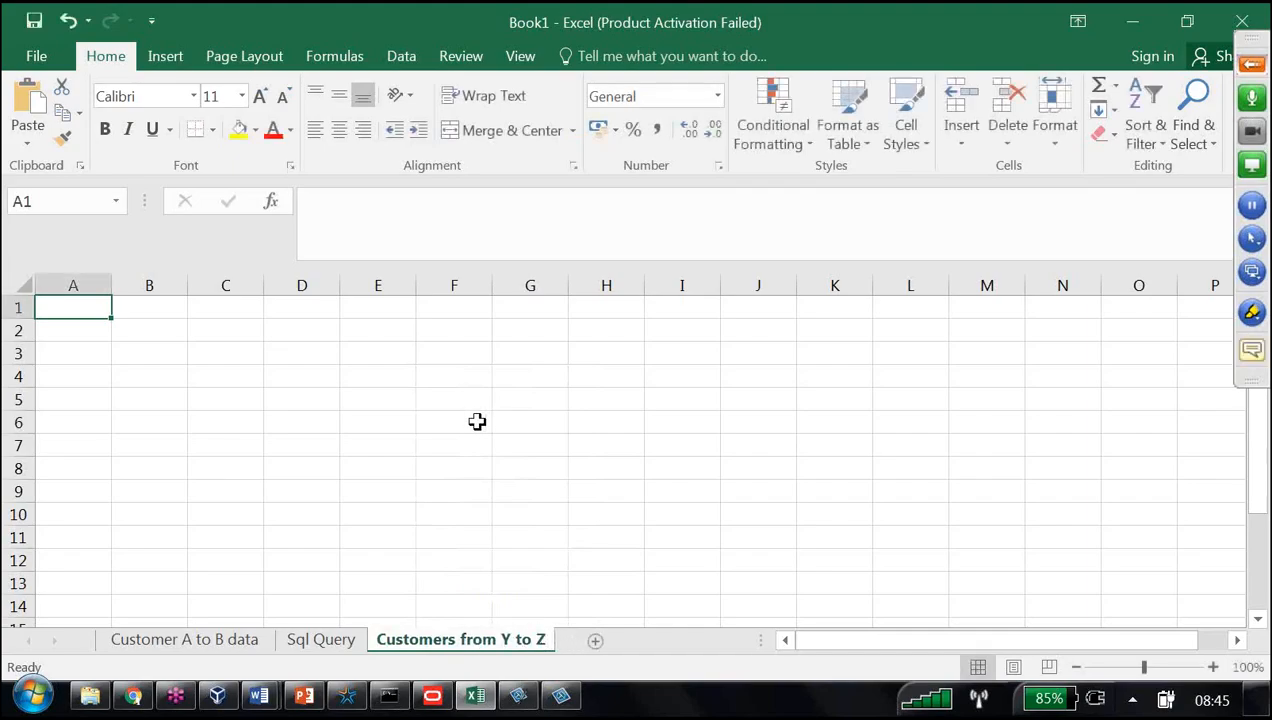
key(ctrl+v)
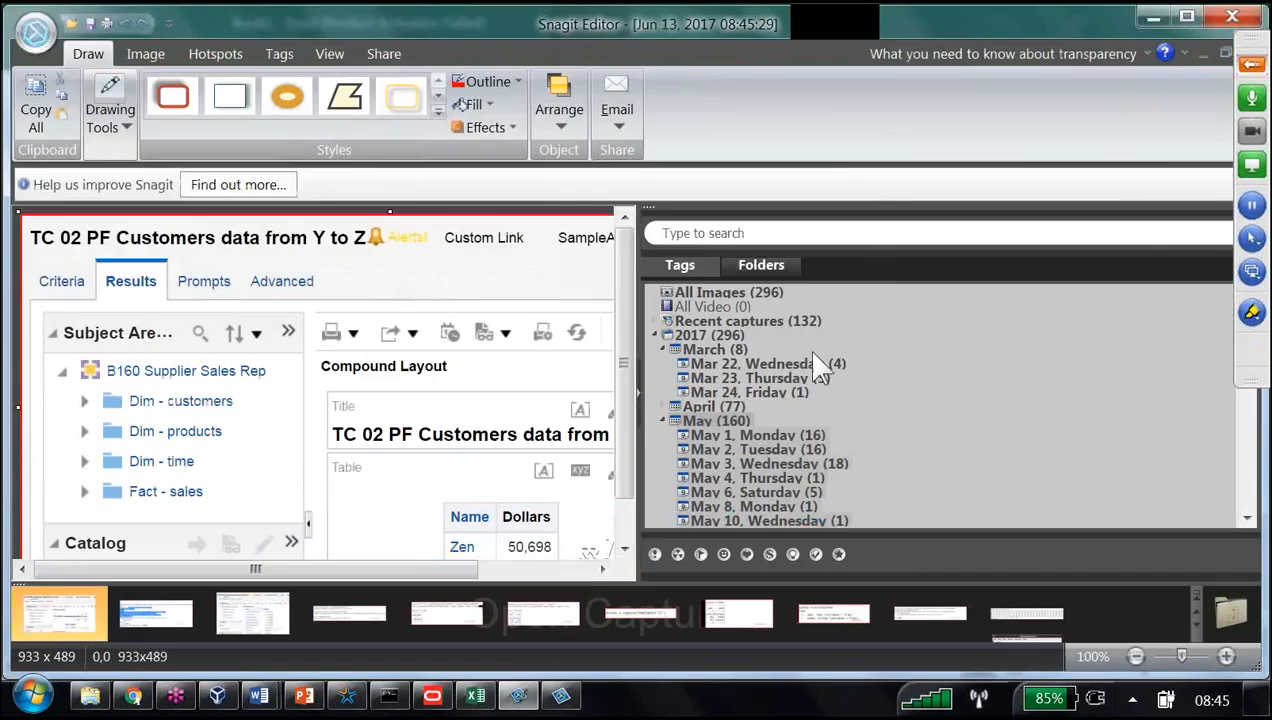
- Switch back to Oracle BI, open Manage Sessions in Administration and view the TC 02 PF report's query log down to its physical SQL
key(alt+Tab)
key(alt+Tab)
key(alt+Tab)
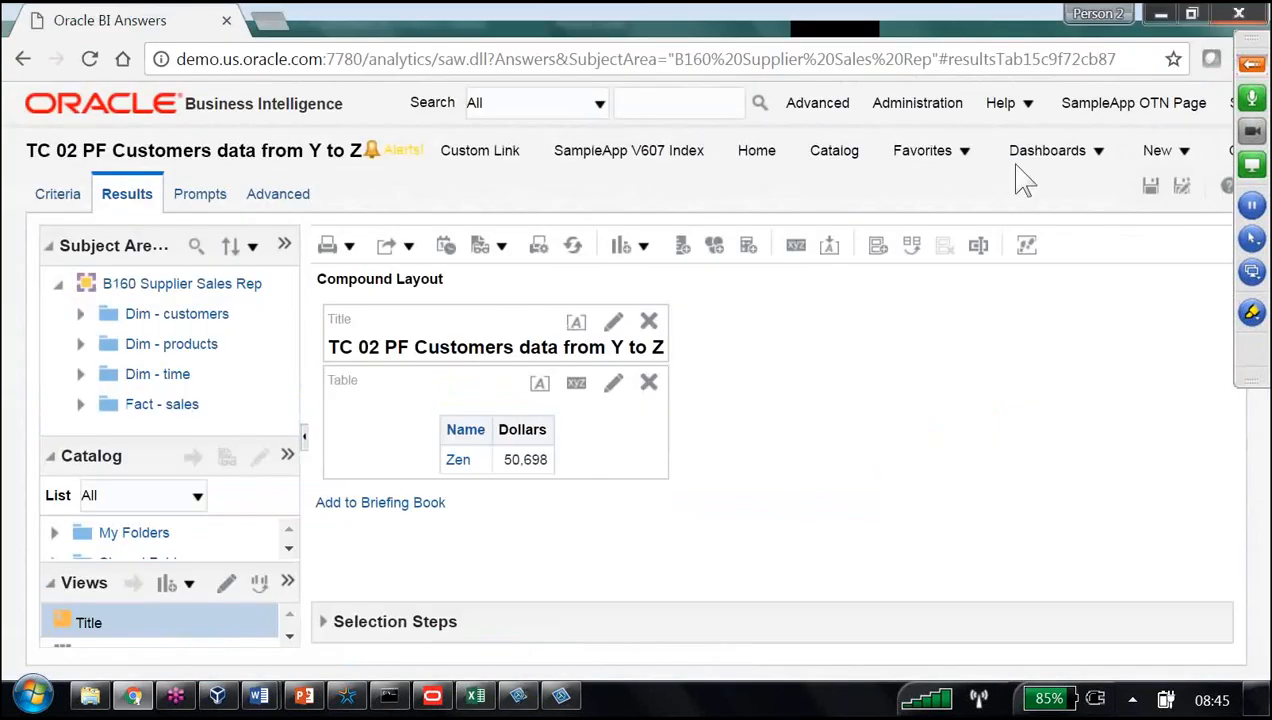
click(917, 103)
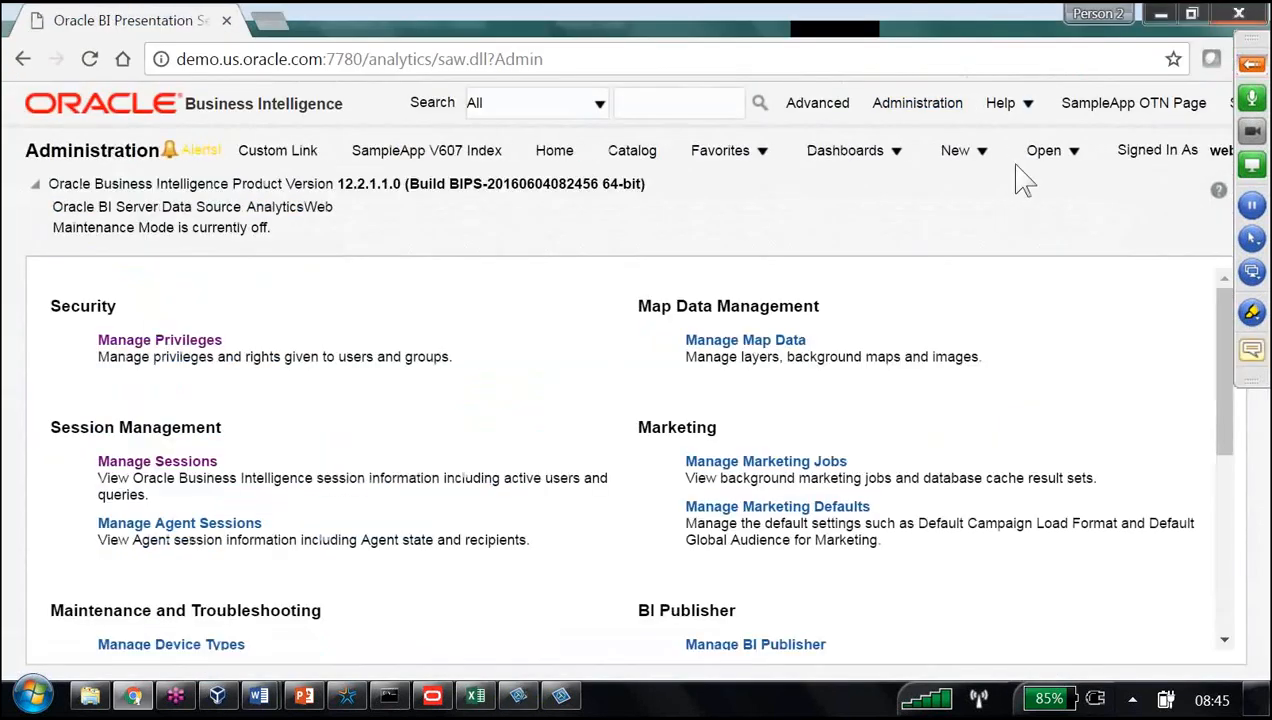
click(203, 461)
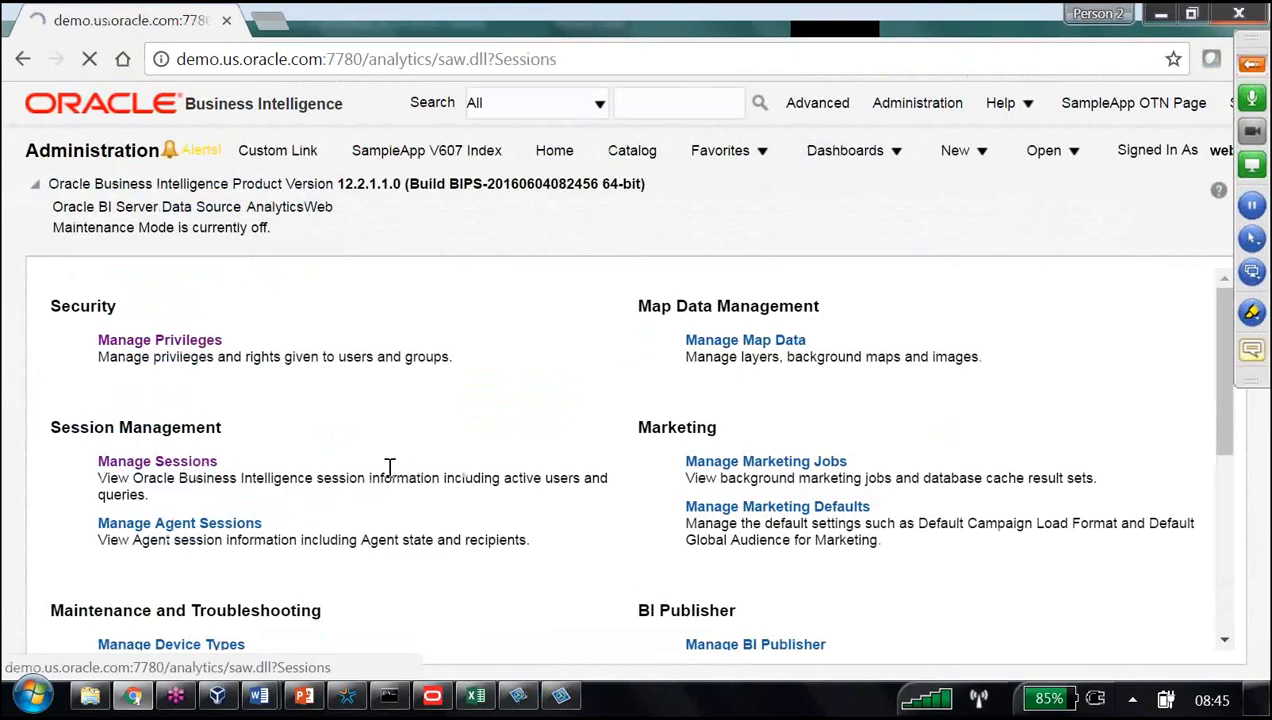
scroll(390, 468, down, 10)
scroll(390, 468, down, 1)
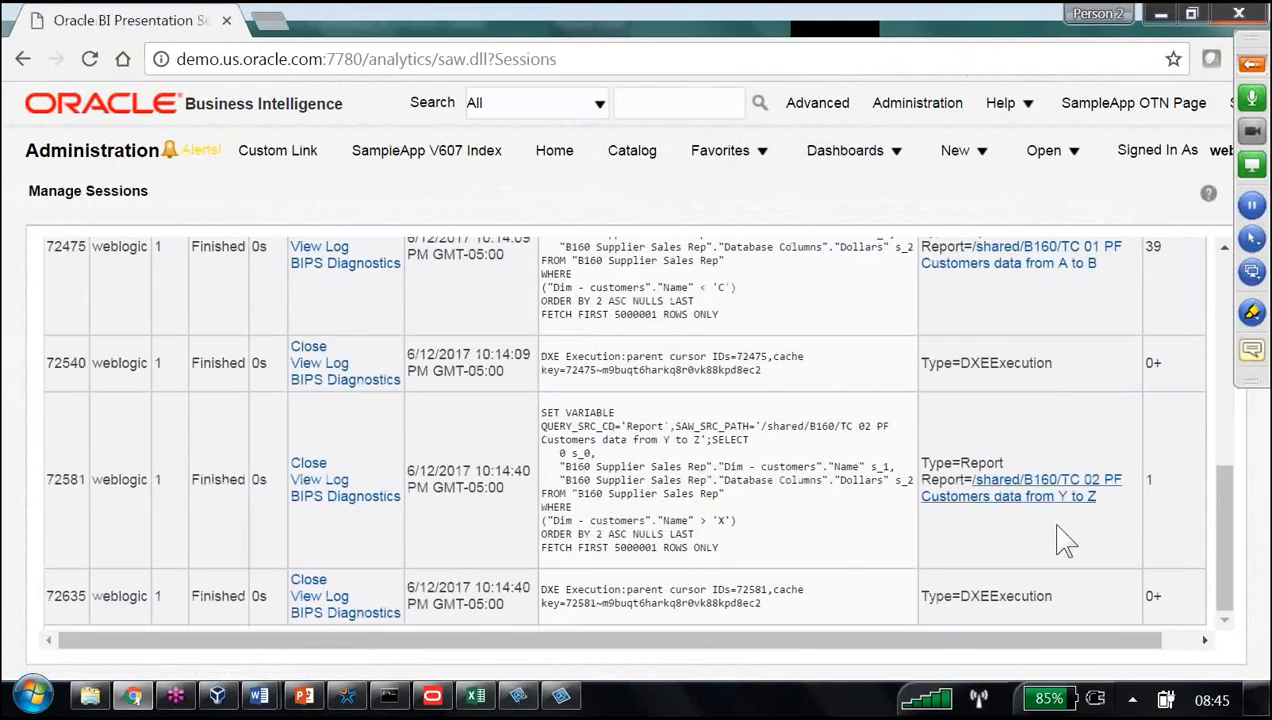
click(383, 482)
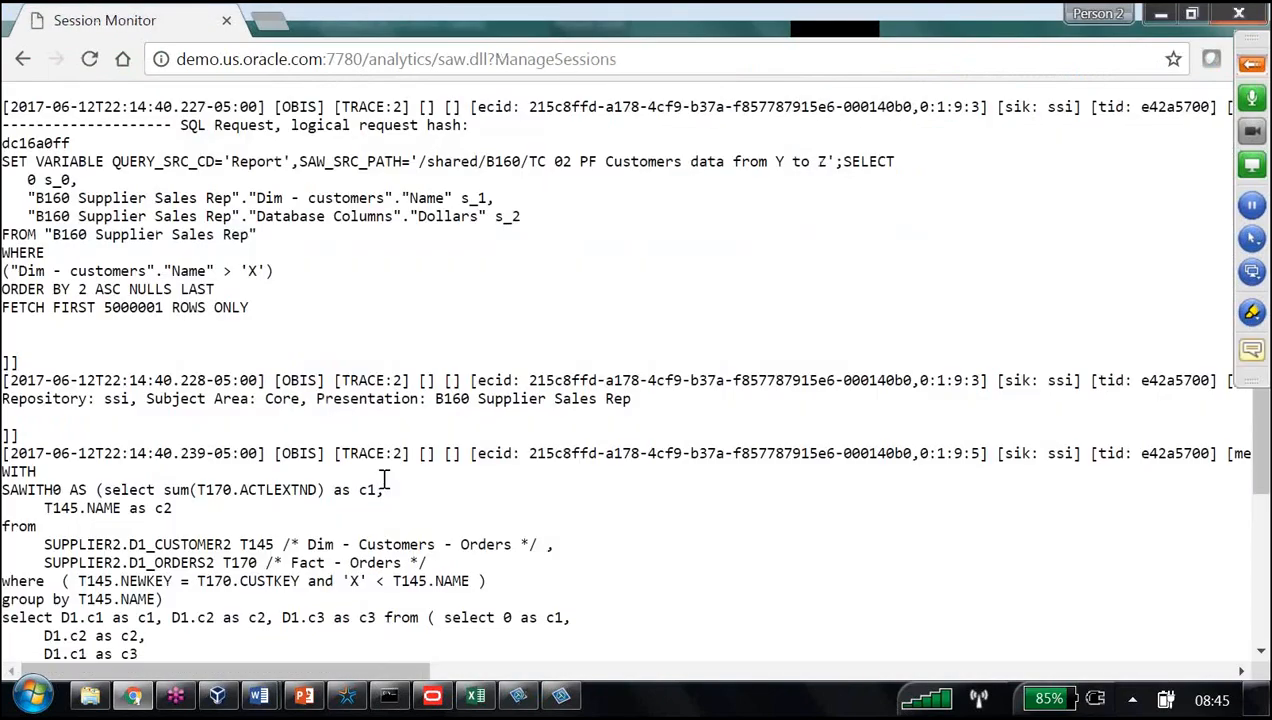
scroll(175, 560, down, 1)
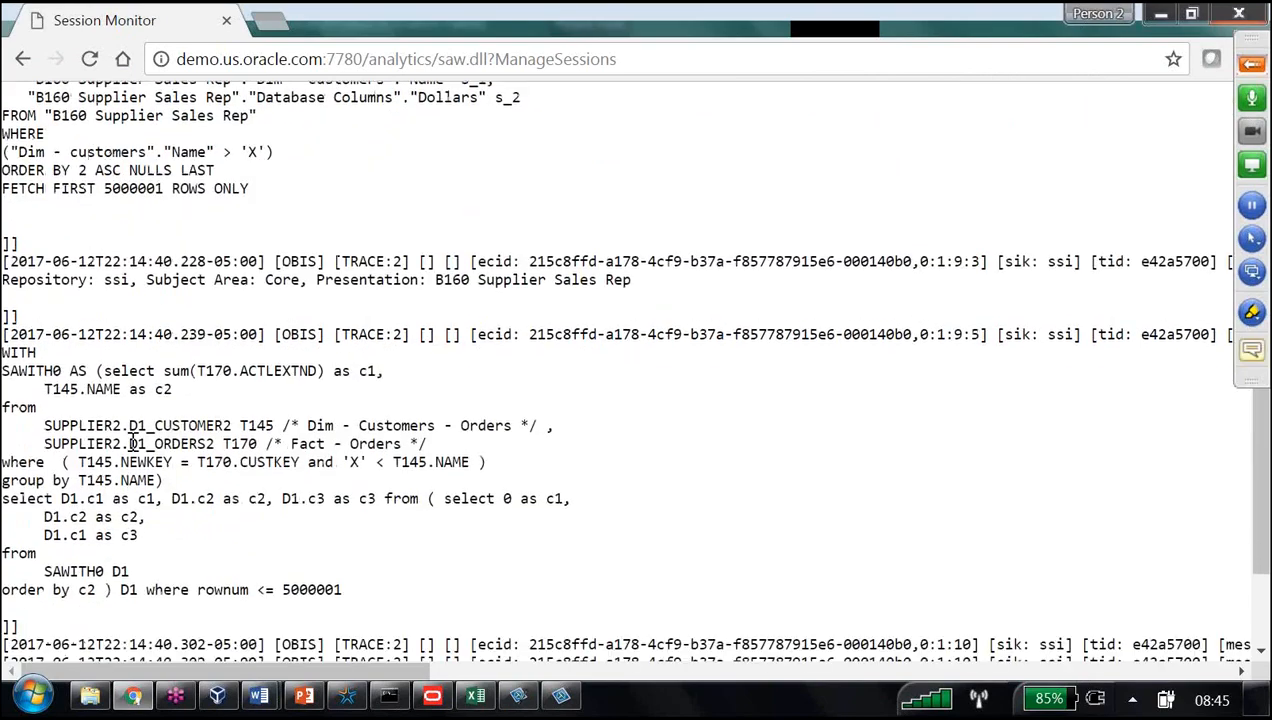
- Highlight the SUPPLIER2.D1_CUSTOMER2 table in the physical SQL, capture the query section with Snagit and copy the image
drag(42, 425, 252, 426)
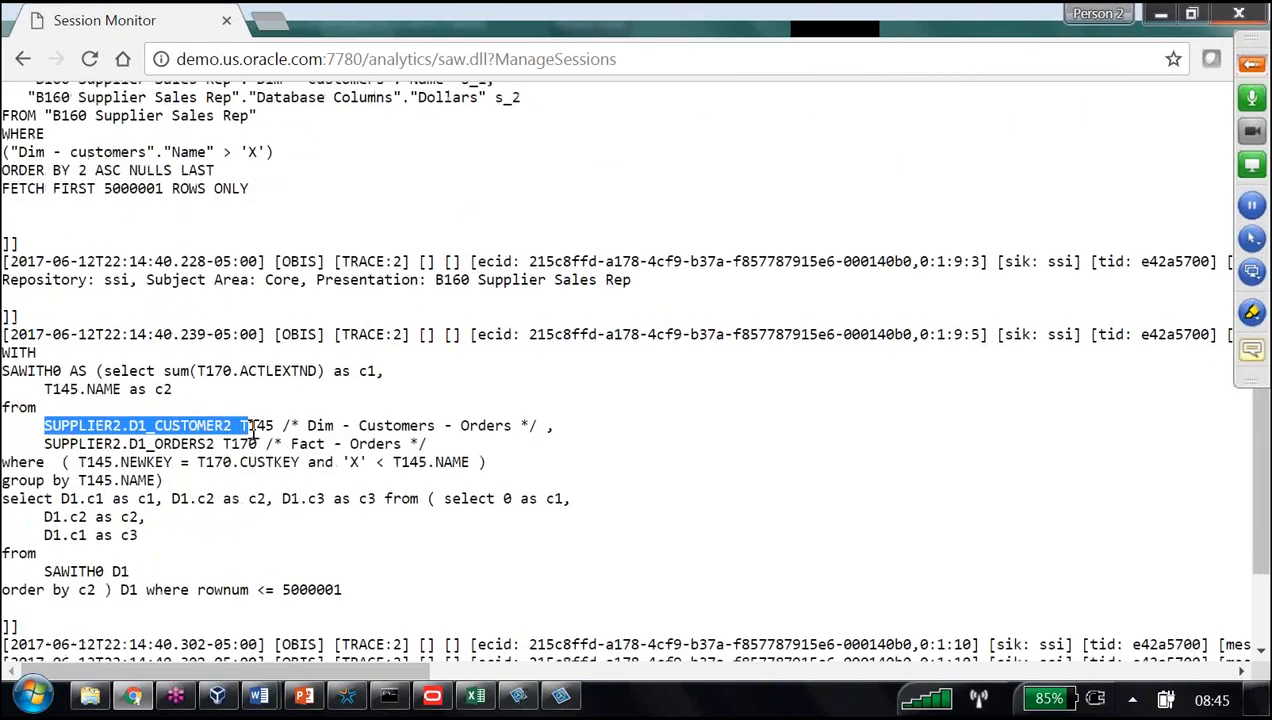
key(Print)
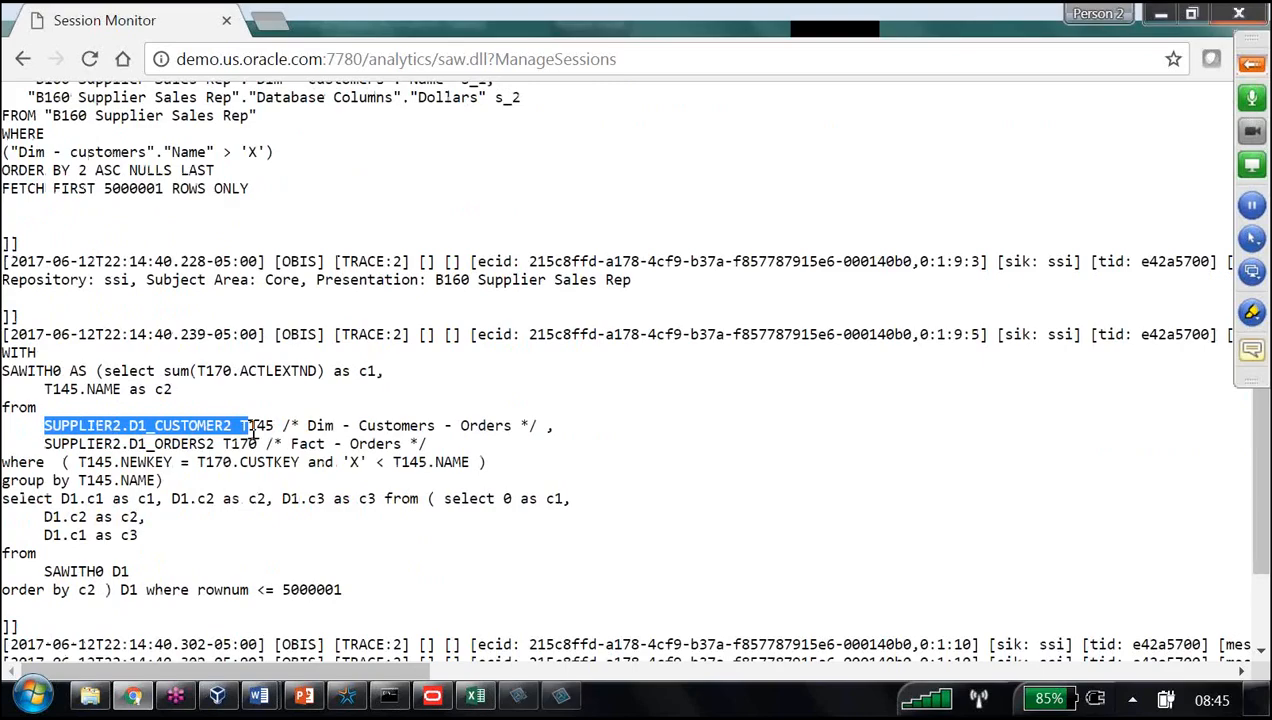
drag(2, 316, 740, 596)
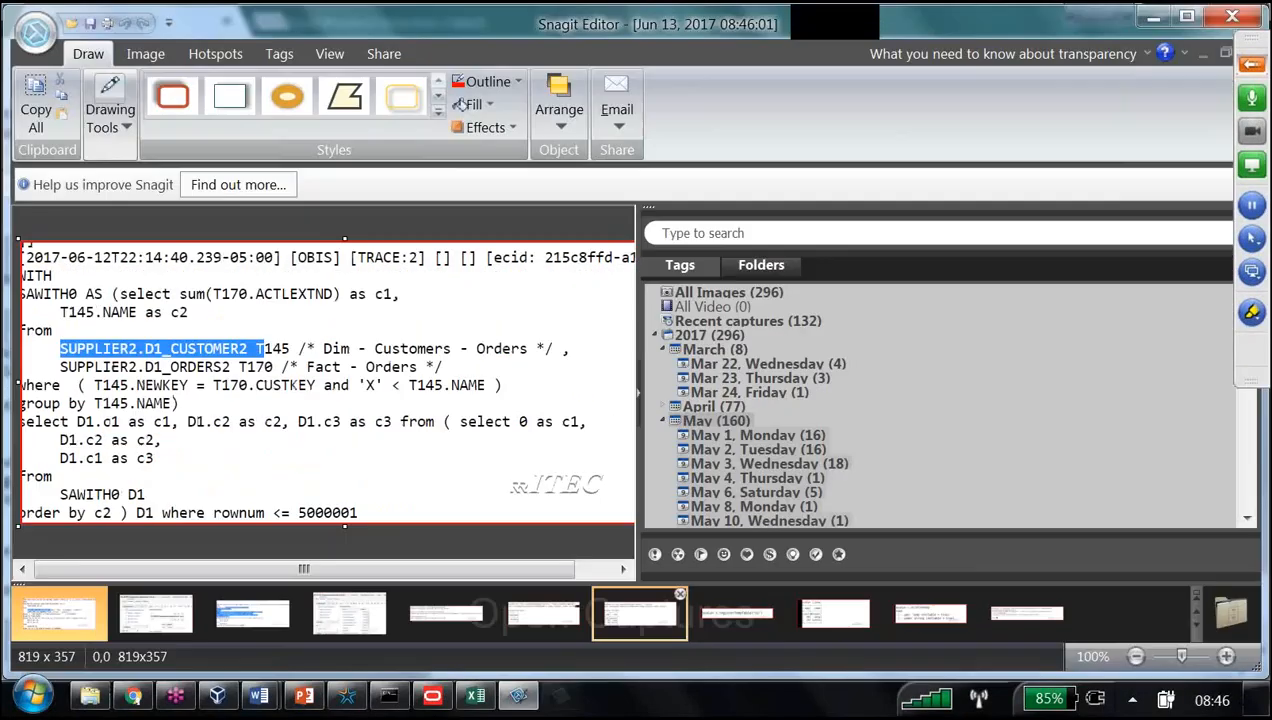
key(alt+Tab)
key(alt+Tab)
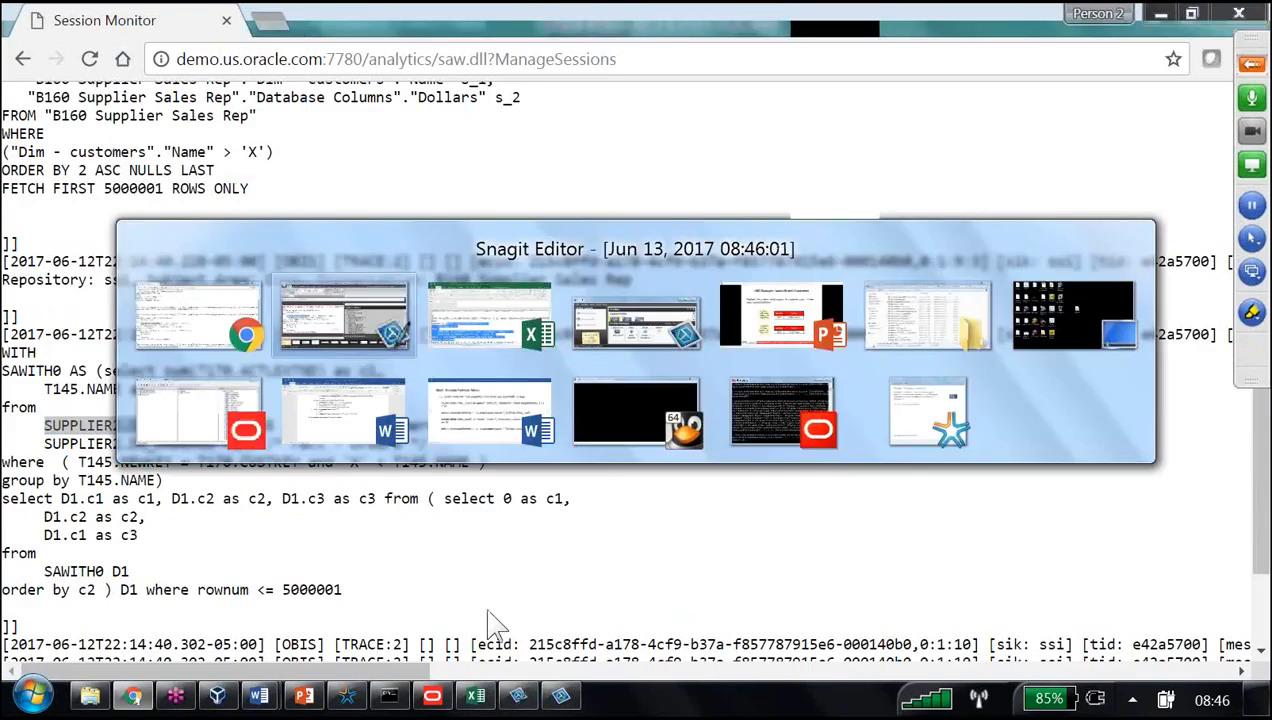
right_click(420, 428)
click(450, 461)
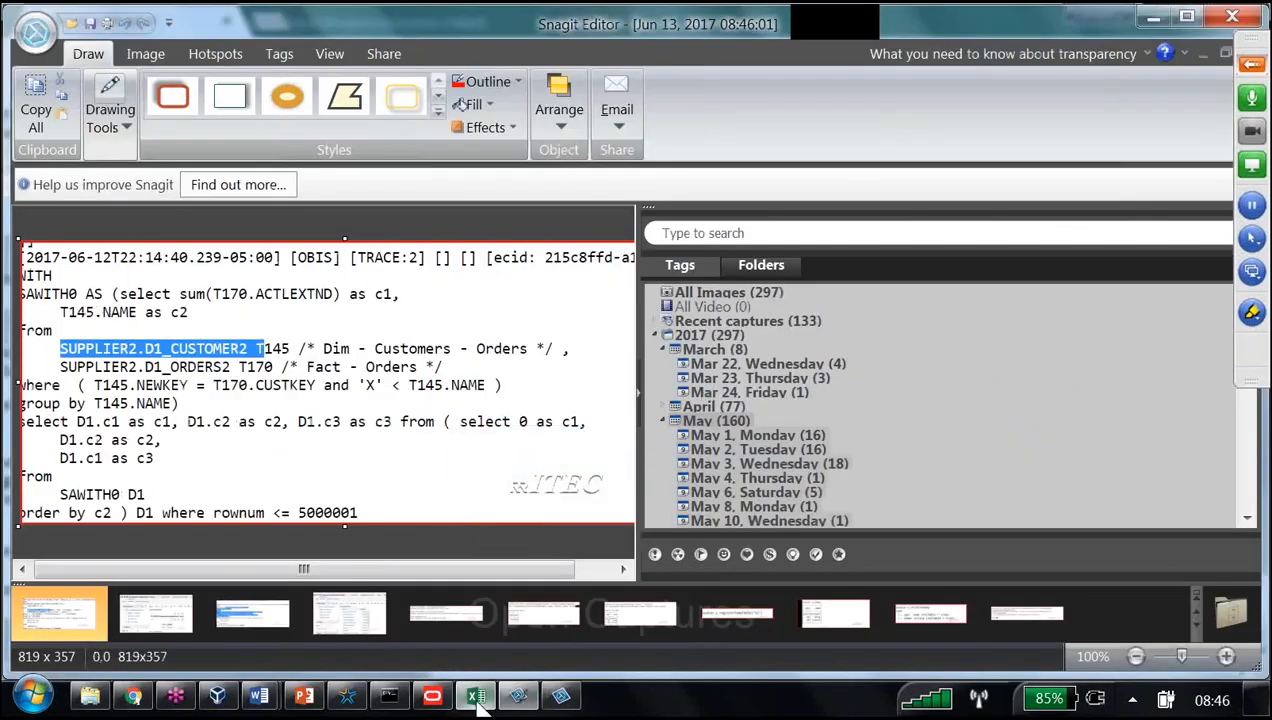
- Switch to Excel, add a worksheet named "Sql Query 2" and paste the captured SQL image into it
click(478, 697)
click(595, 641)
right_click(598, 641)
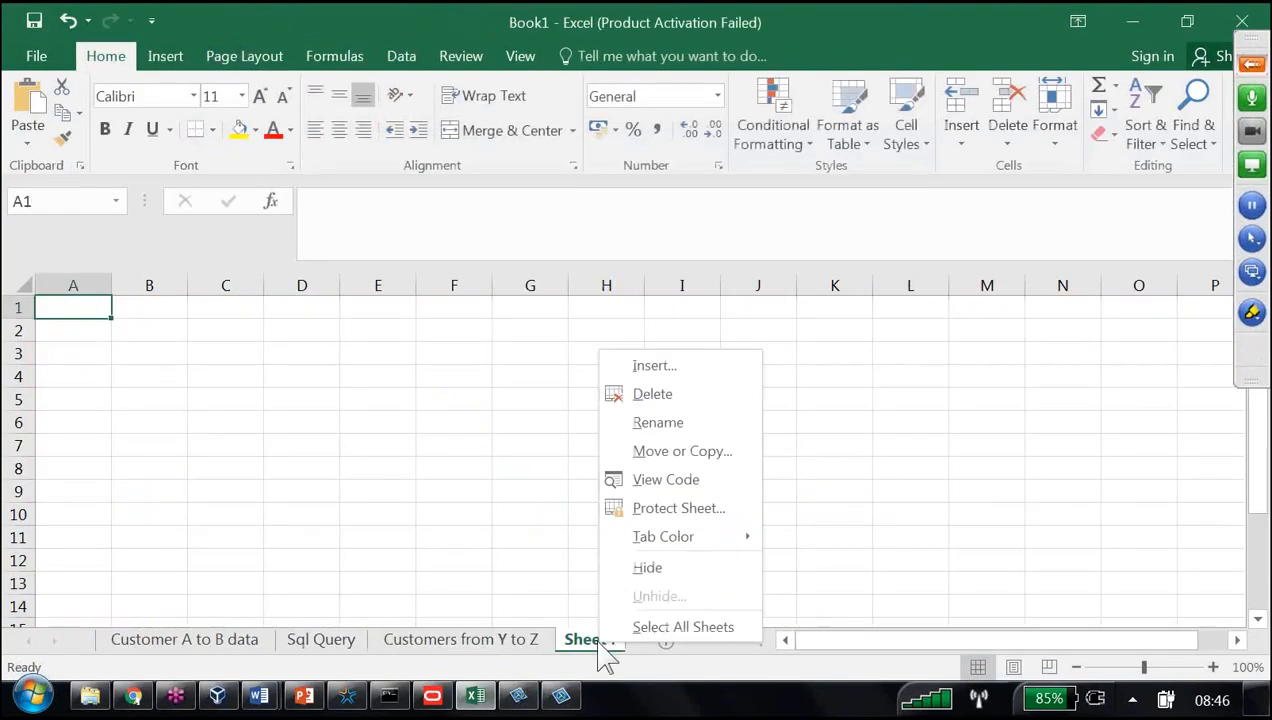
click(676, 423)
text(Sql Query 2)
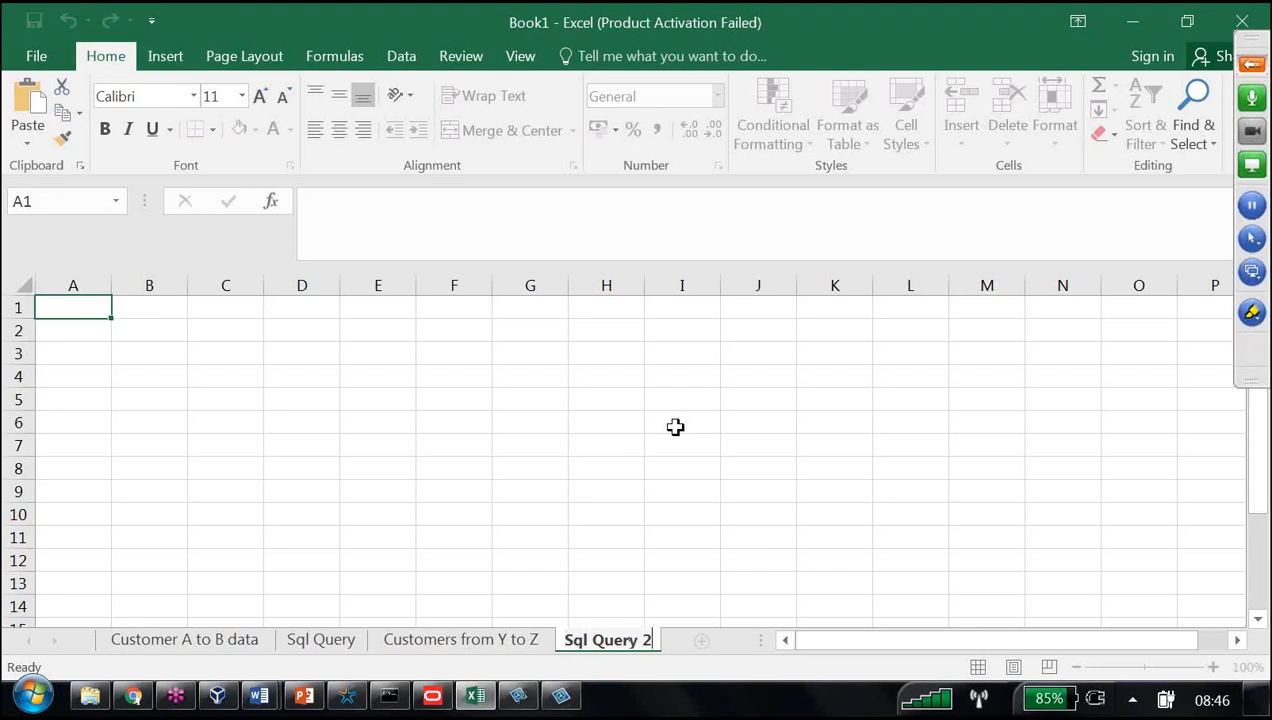
key(Return)
key(ctrl+v)
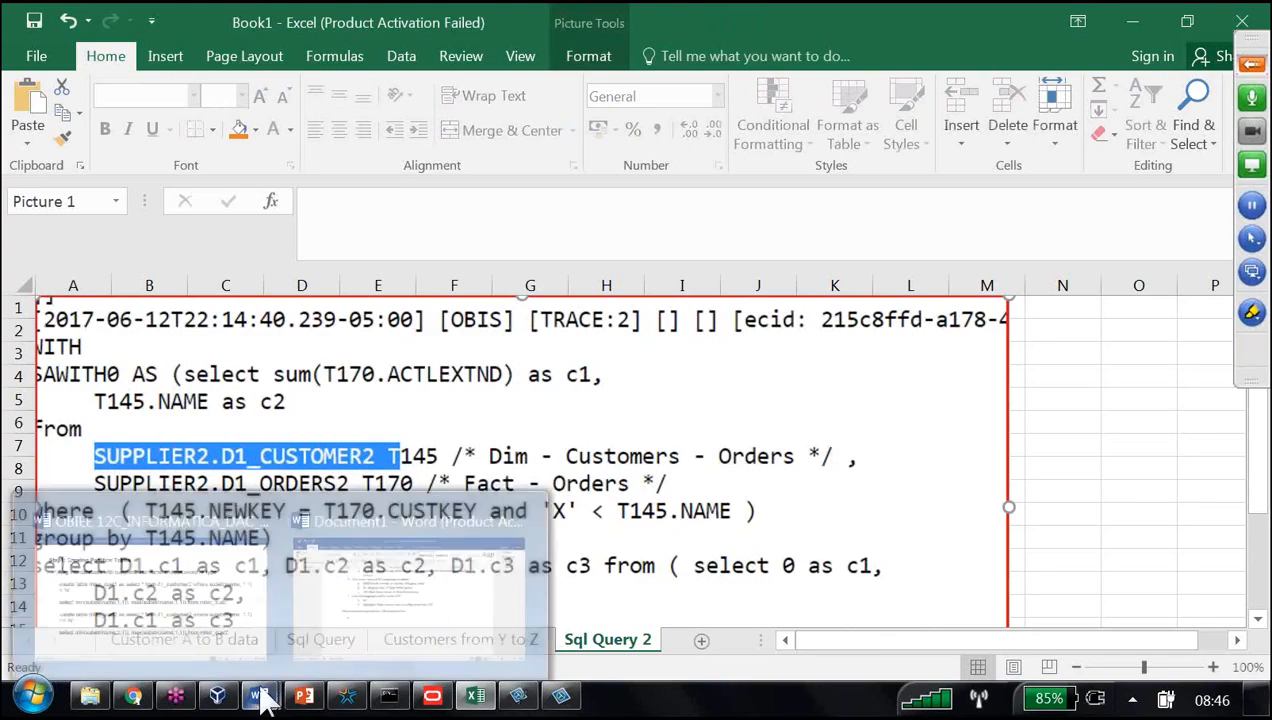
- Switch to Oracle BI, return to the TC 02 PF analysis's criteria and remove the filter on the Name column
click(140, 698)
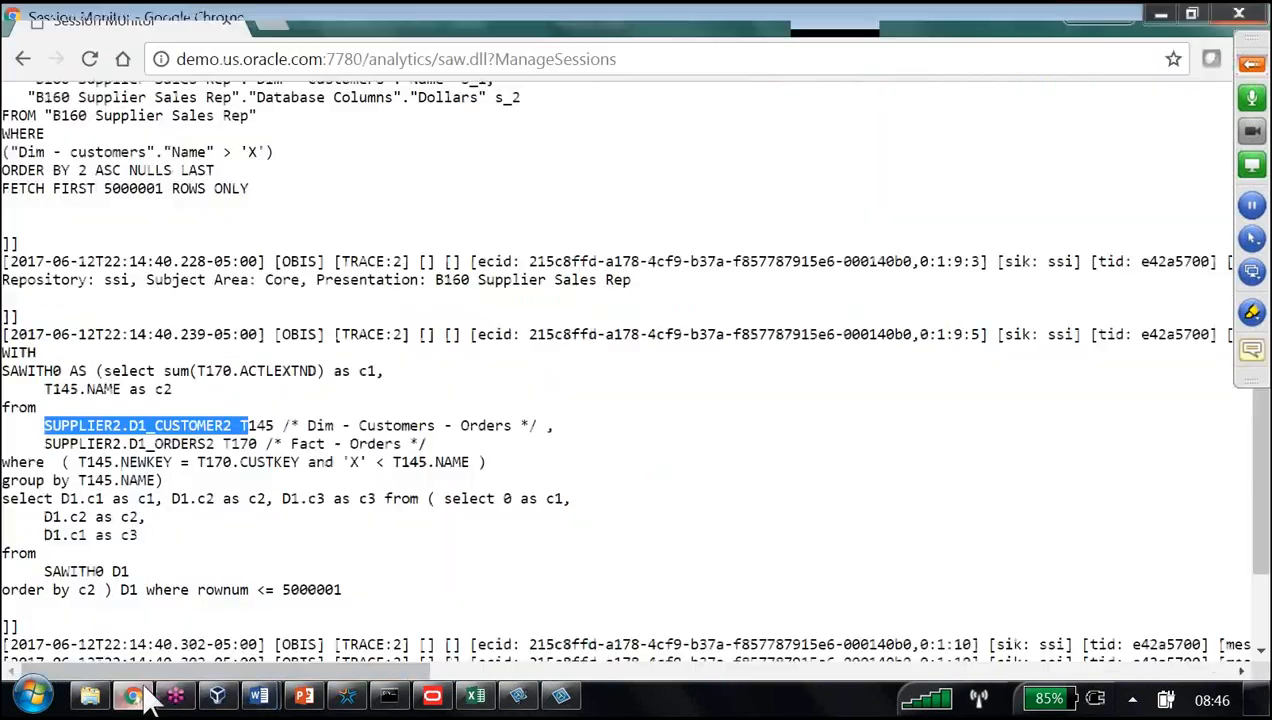
click(23, 59)
click(23, 59)
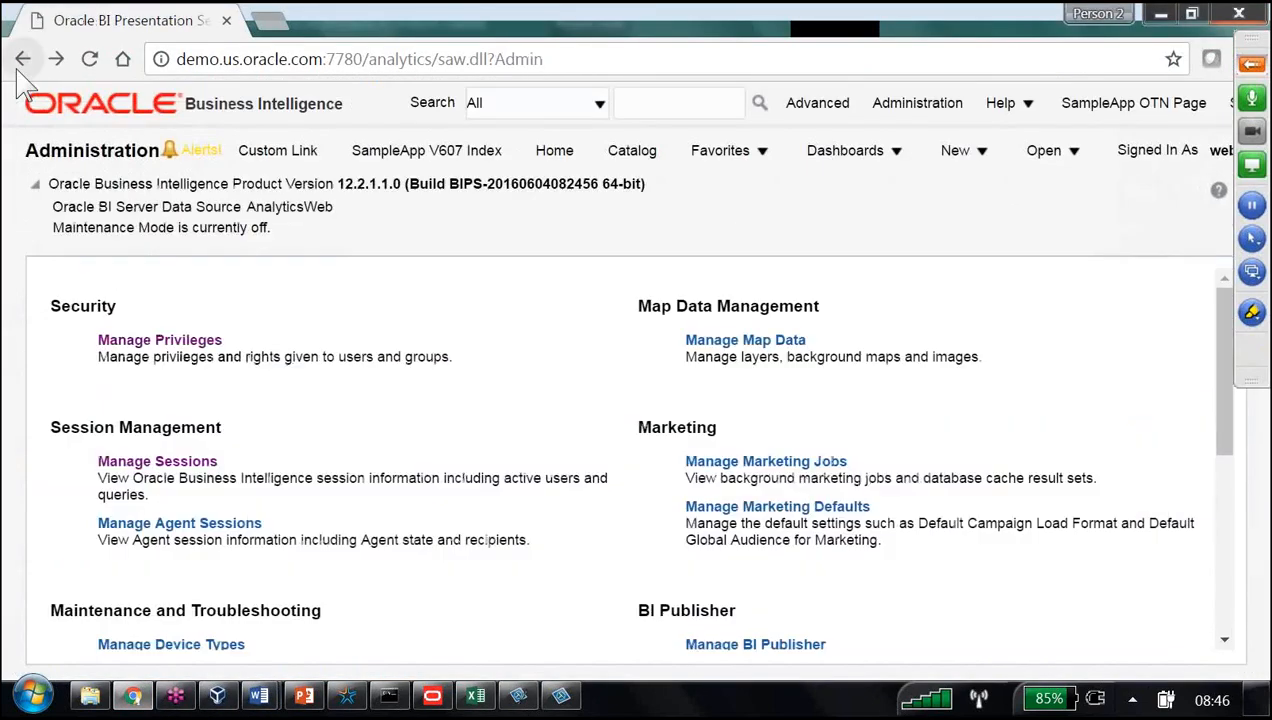
click(23, 59)
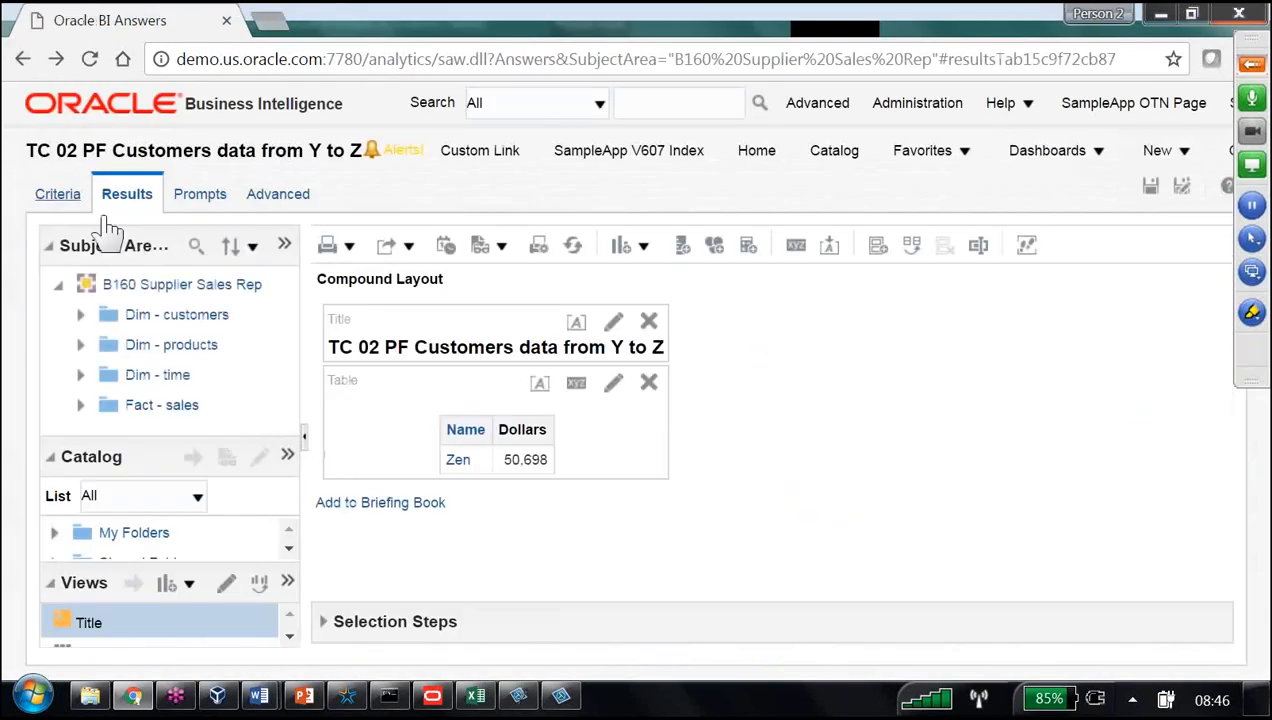
click(98, 206)
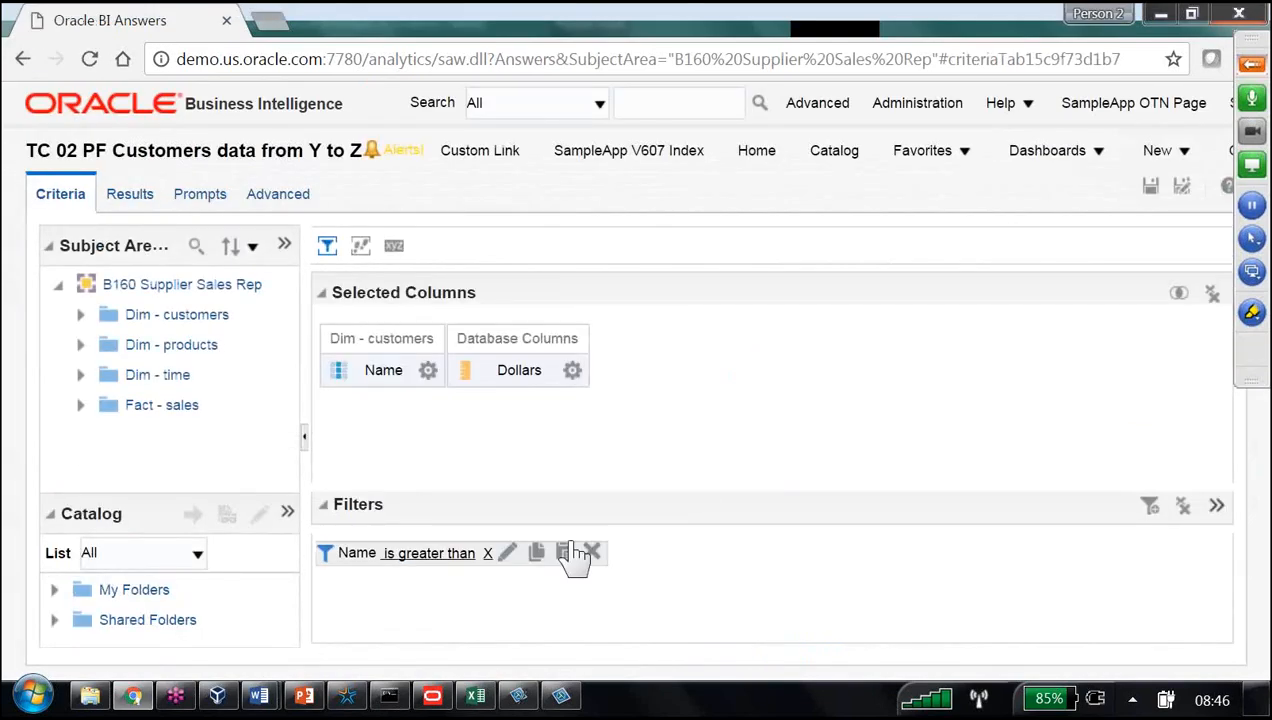
click(592, 553)
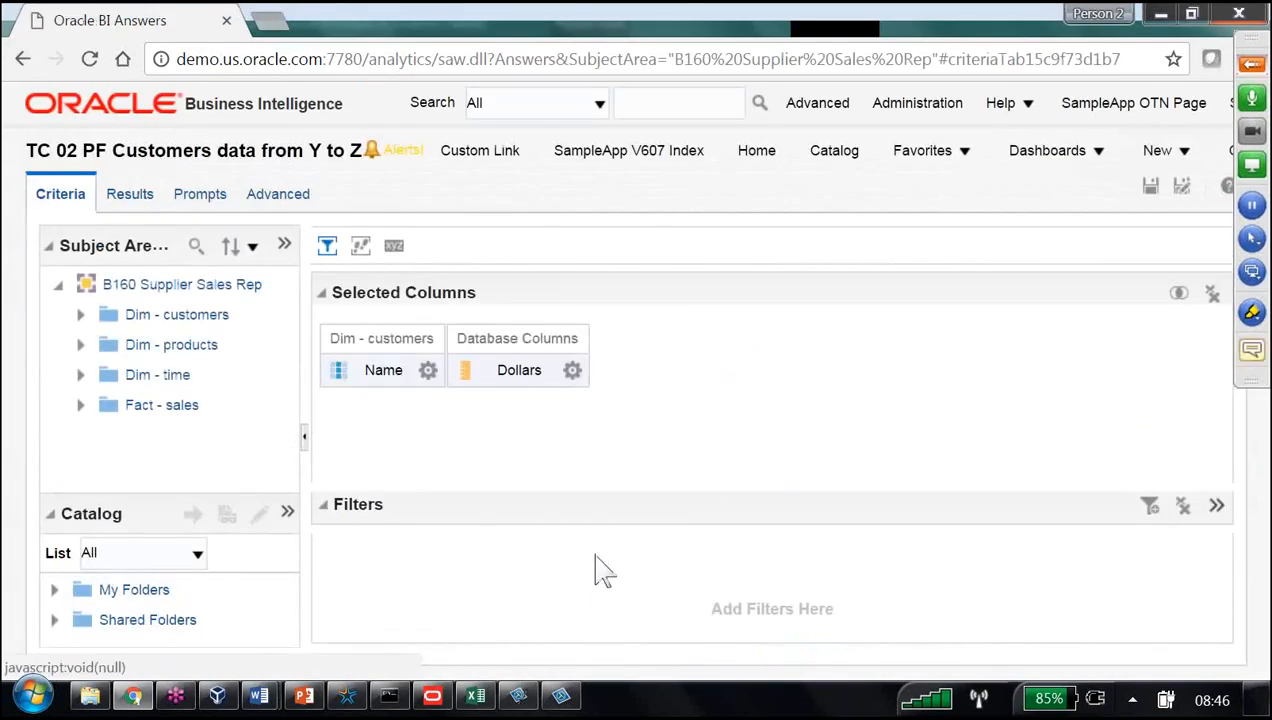
- Save the unfiltered analysis as "TC 03 PF Customers data from A to Z" in /Shared Folders/B160
click(1182, 187)
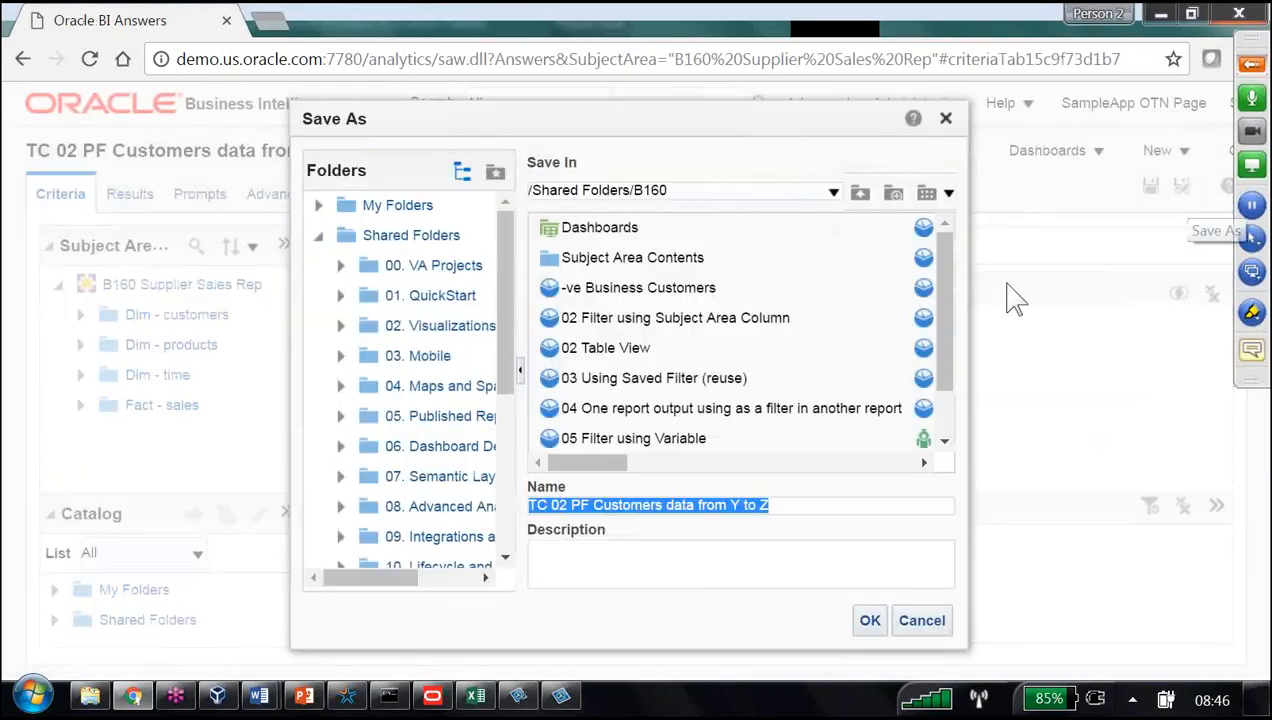
click(560, 505)
key(BackSpace)
text(3)
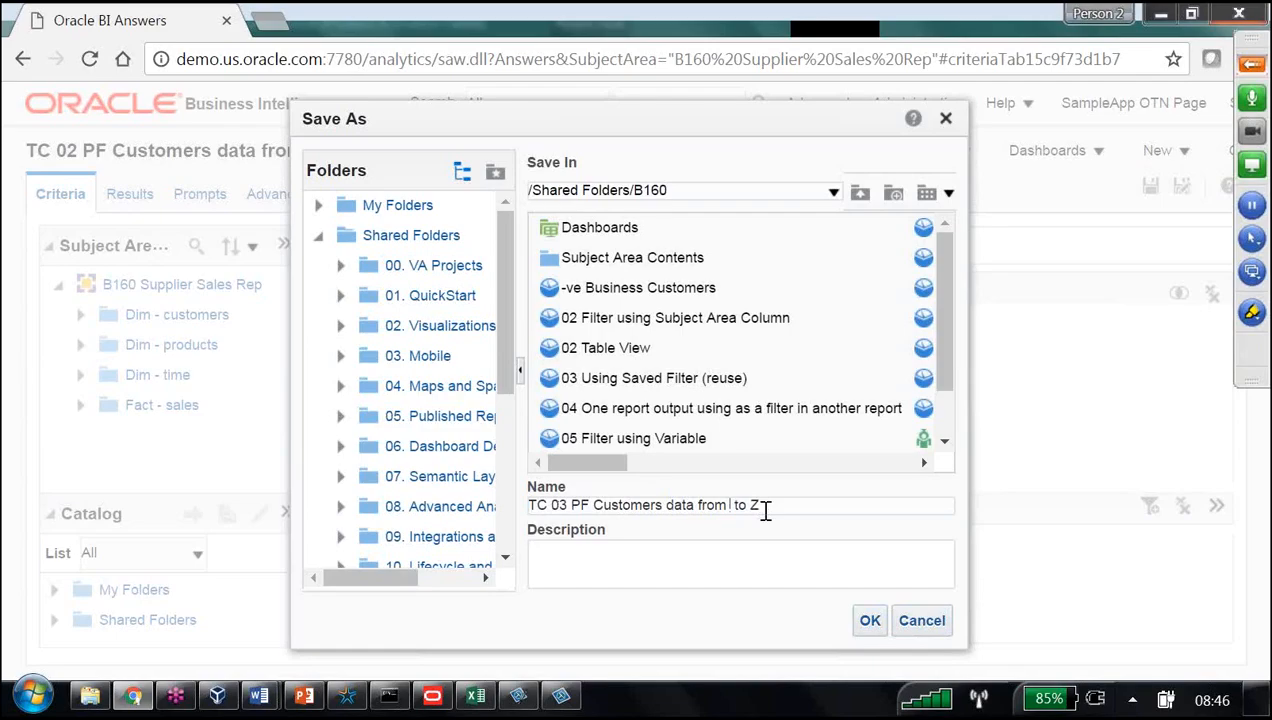
click(870, 622)
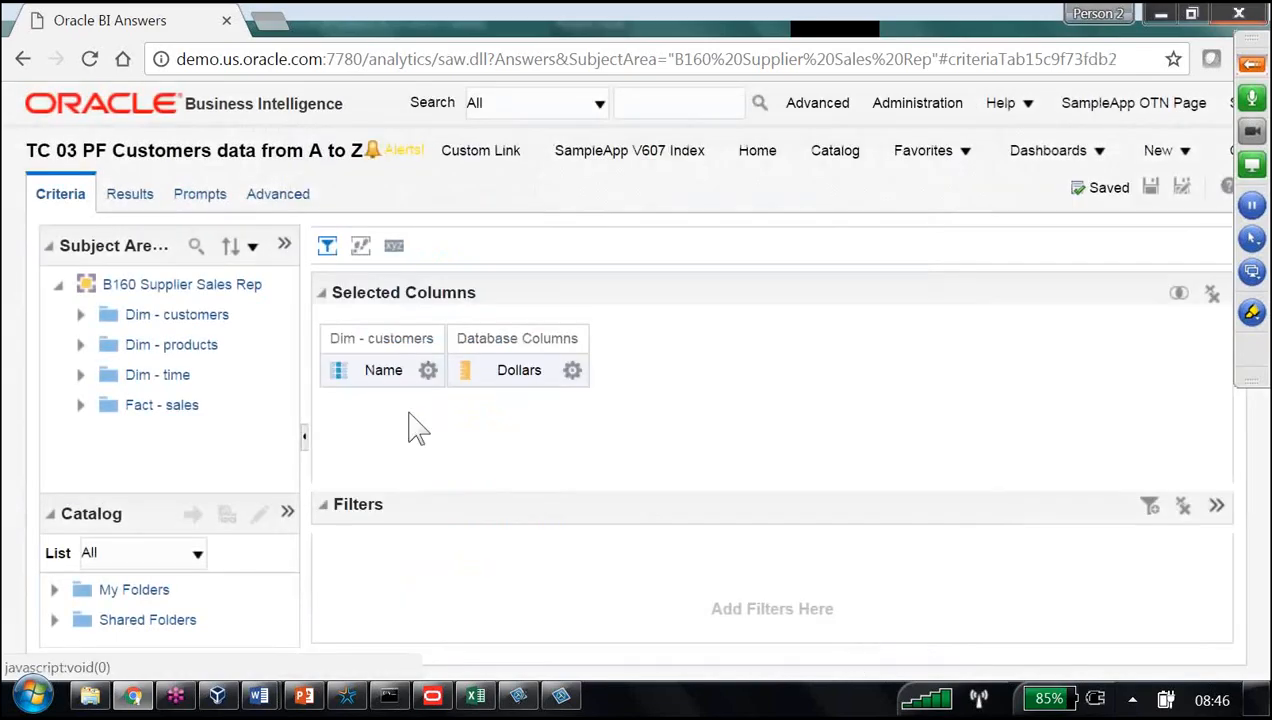
- Display the TC 03 PF analysis results and examine the customer table down to its last rows in full-screen view
click(128, 197)
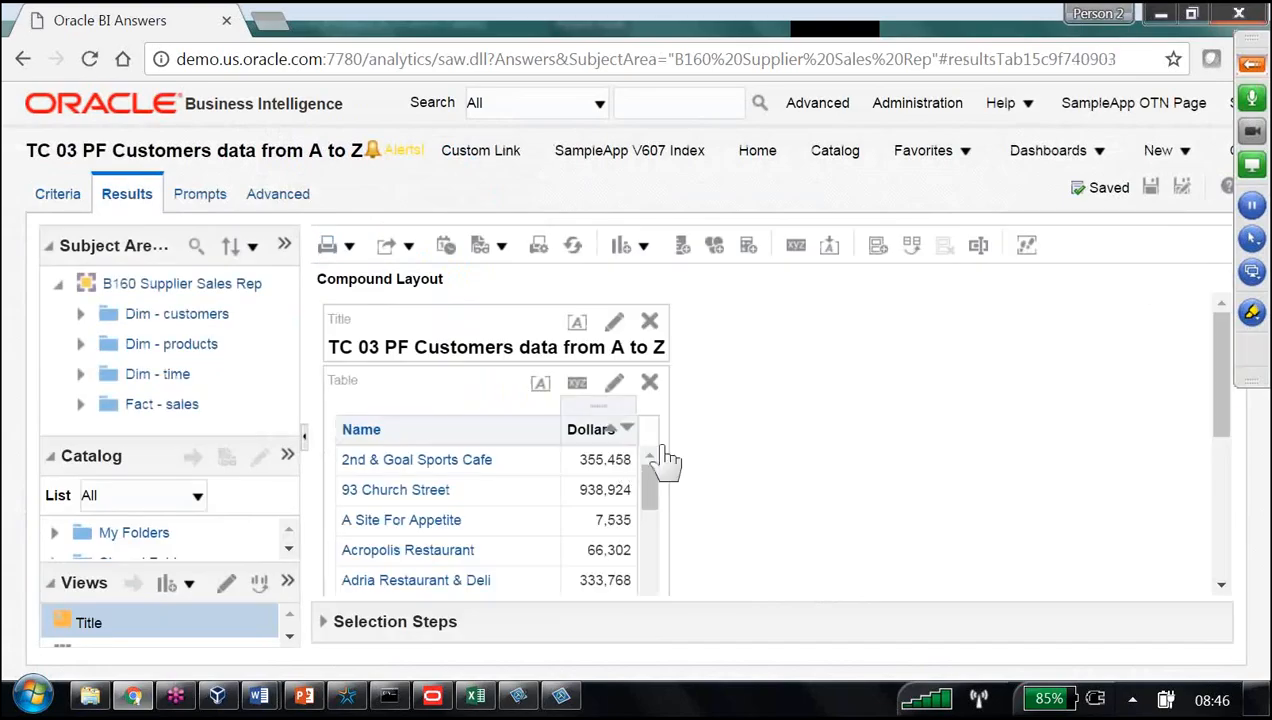
scroll(400, 488, down, 1)
scroll(403, 488, up, 1)
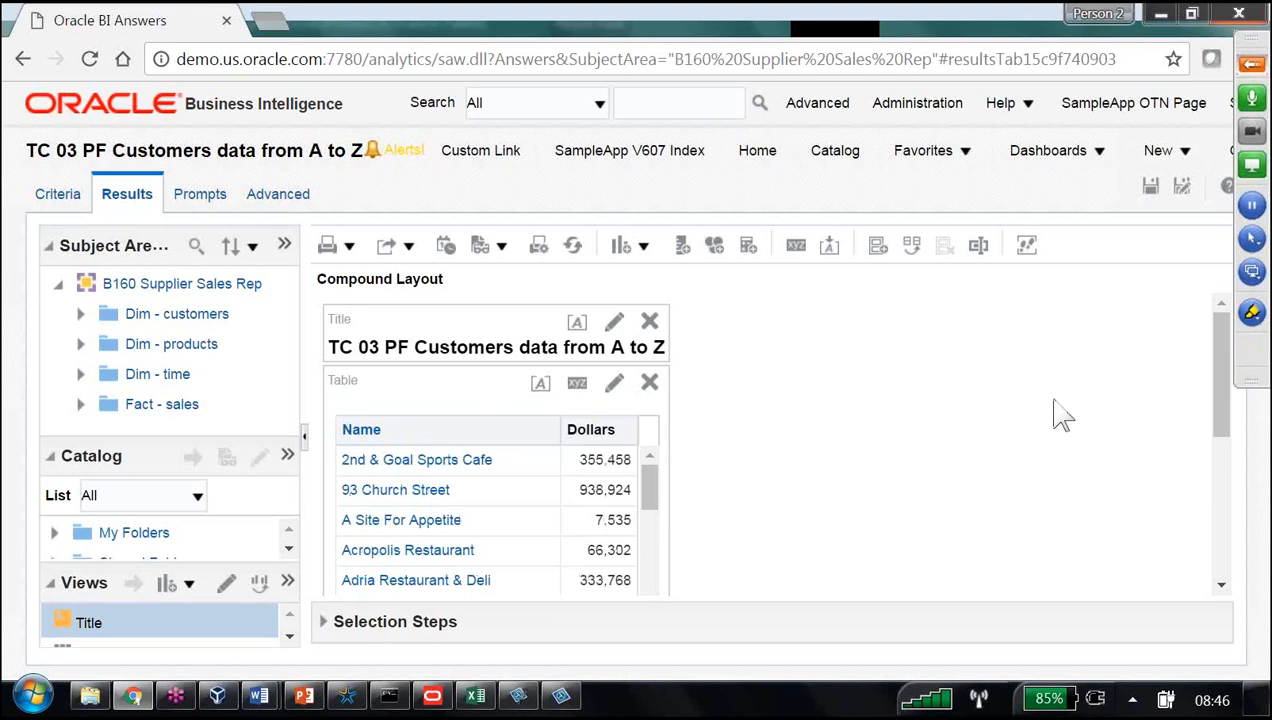
scroll(681, 439, down, 1)
scroll(659, 391, down, 5)
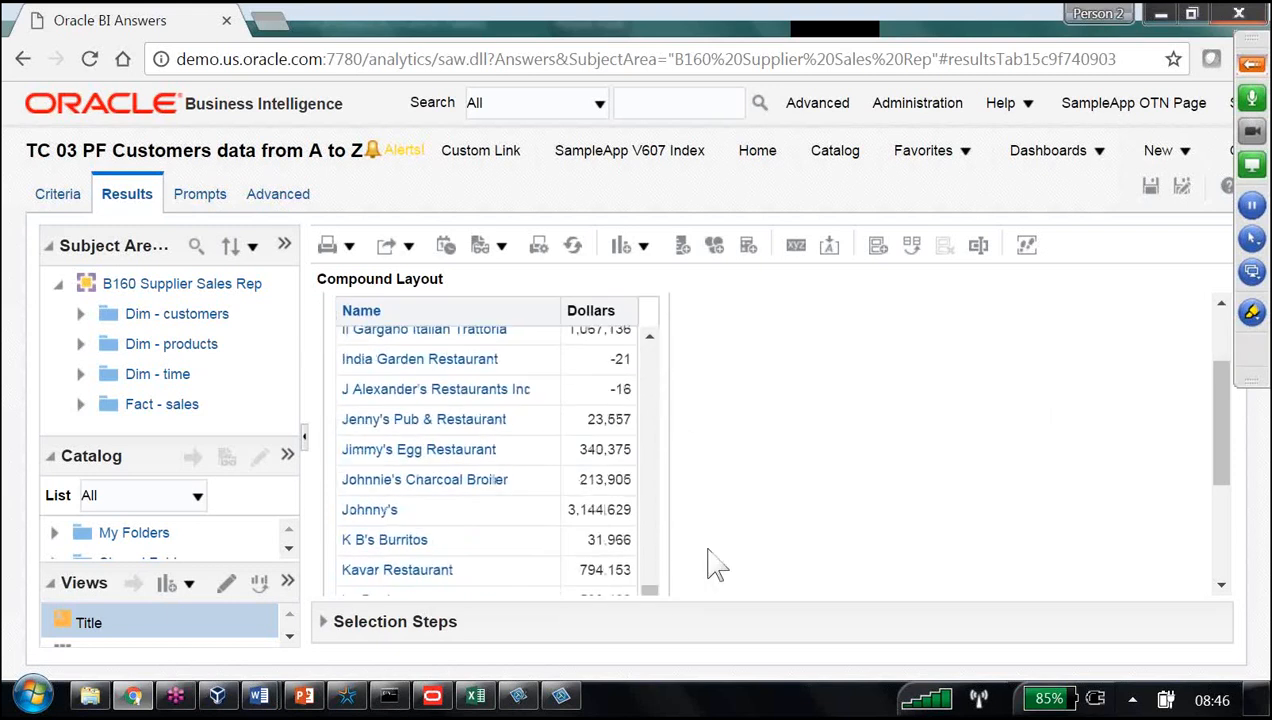
scroll(710, 567, down, 2)
drag(655, 402, 655, 553)
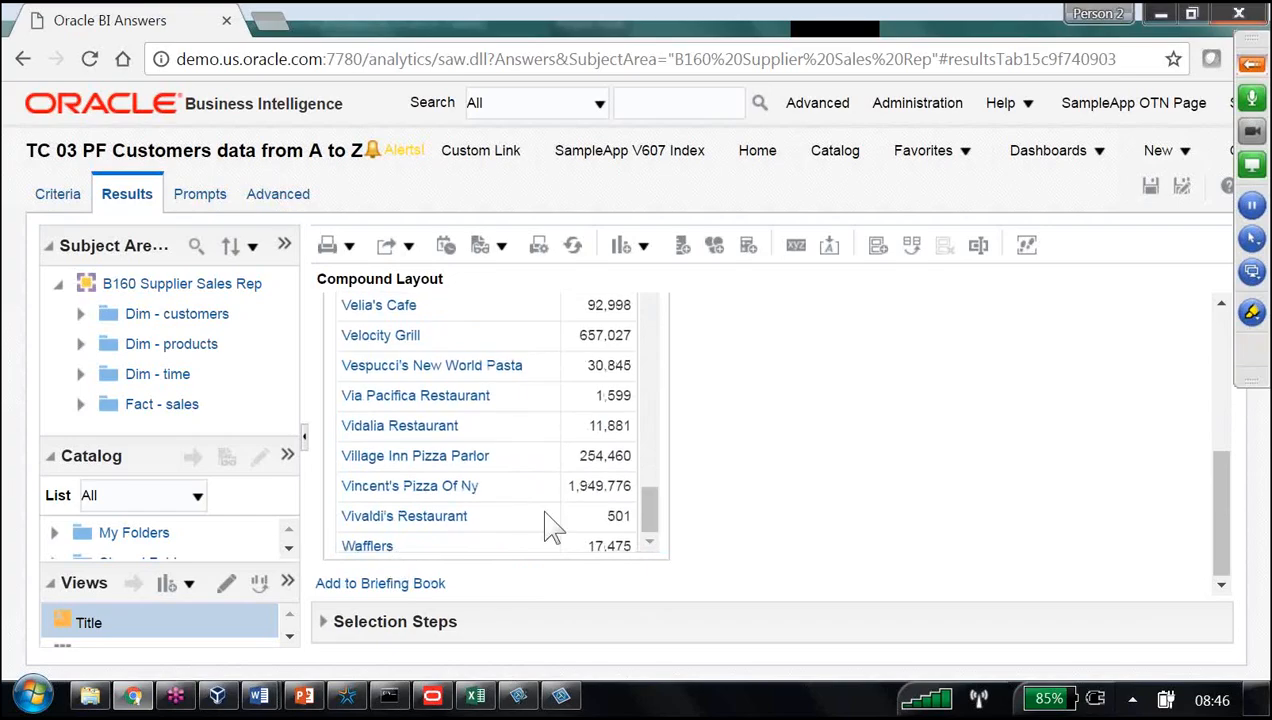
drag(1221, 519, 1221, 520)
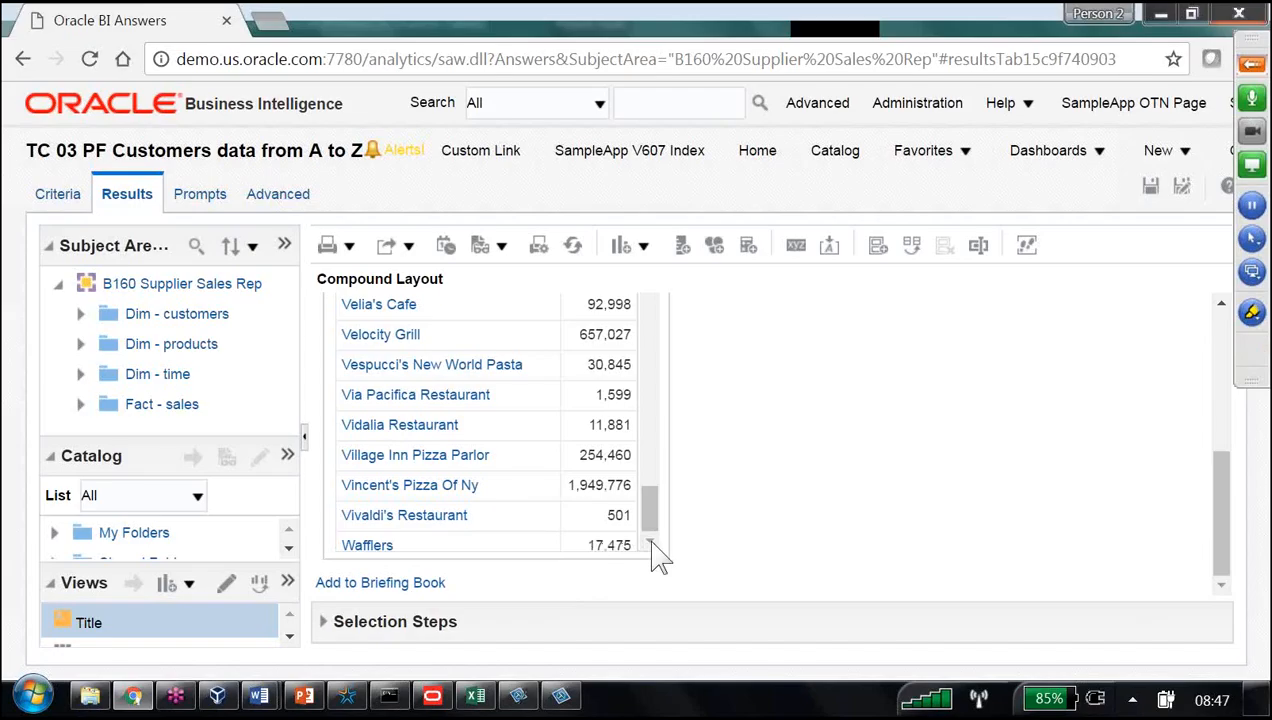
key(F11)
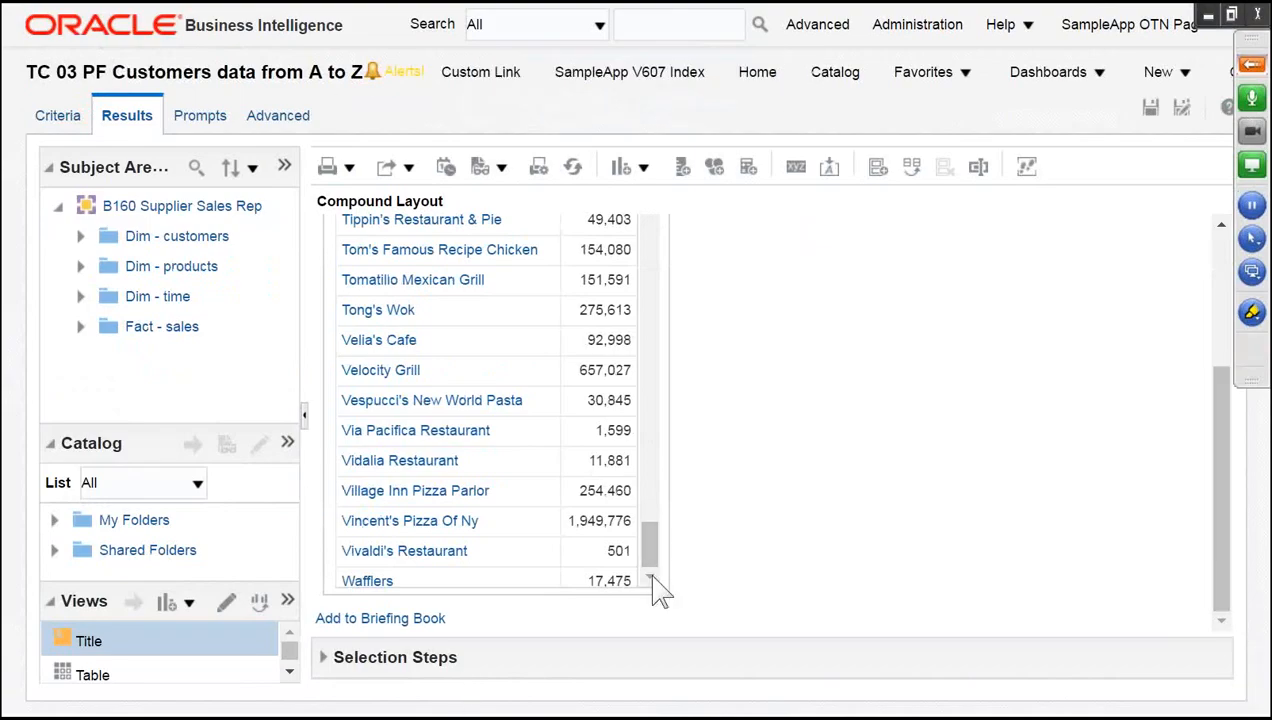
- Export the TC 03 PF analysis to Excel 2007 format and open the downloaded workbook
click(409, 168)
click(443, 246)
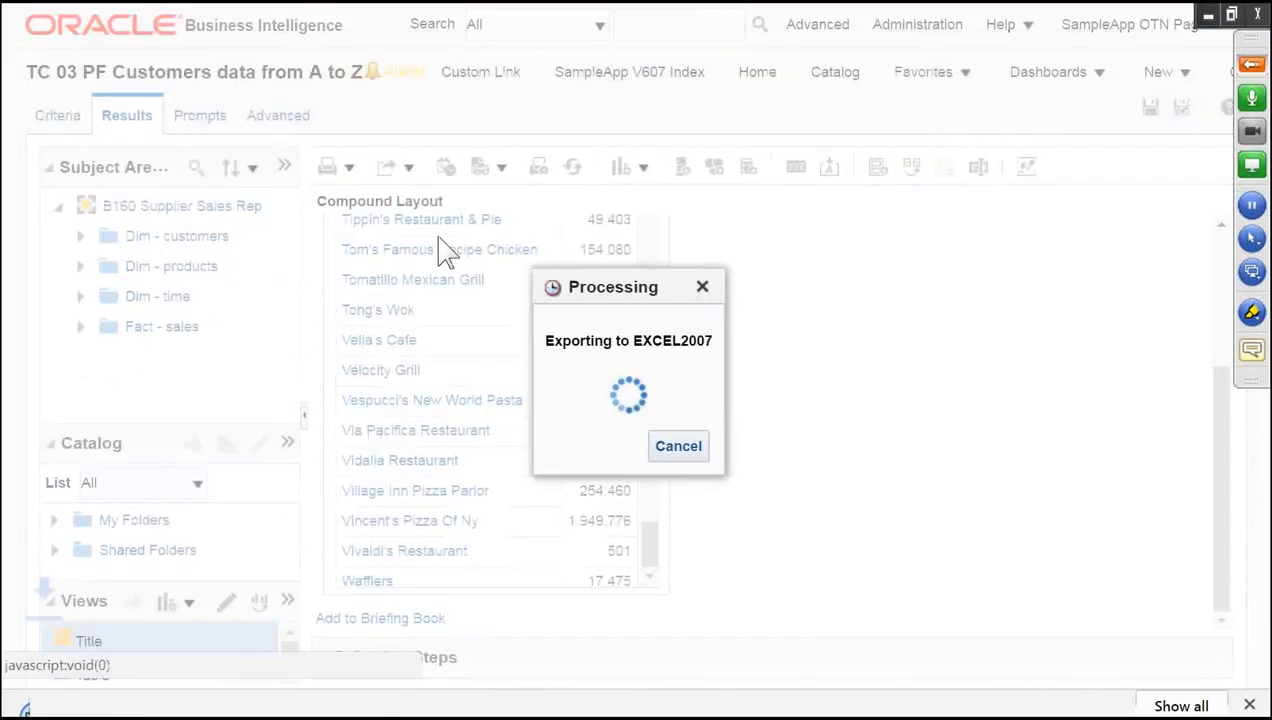
click(246, 690)
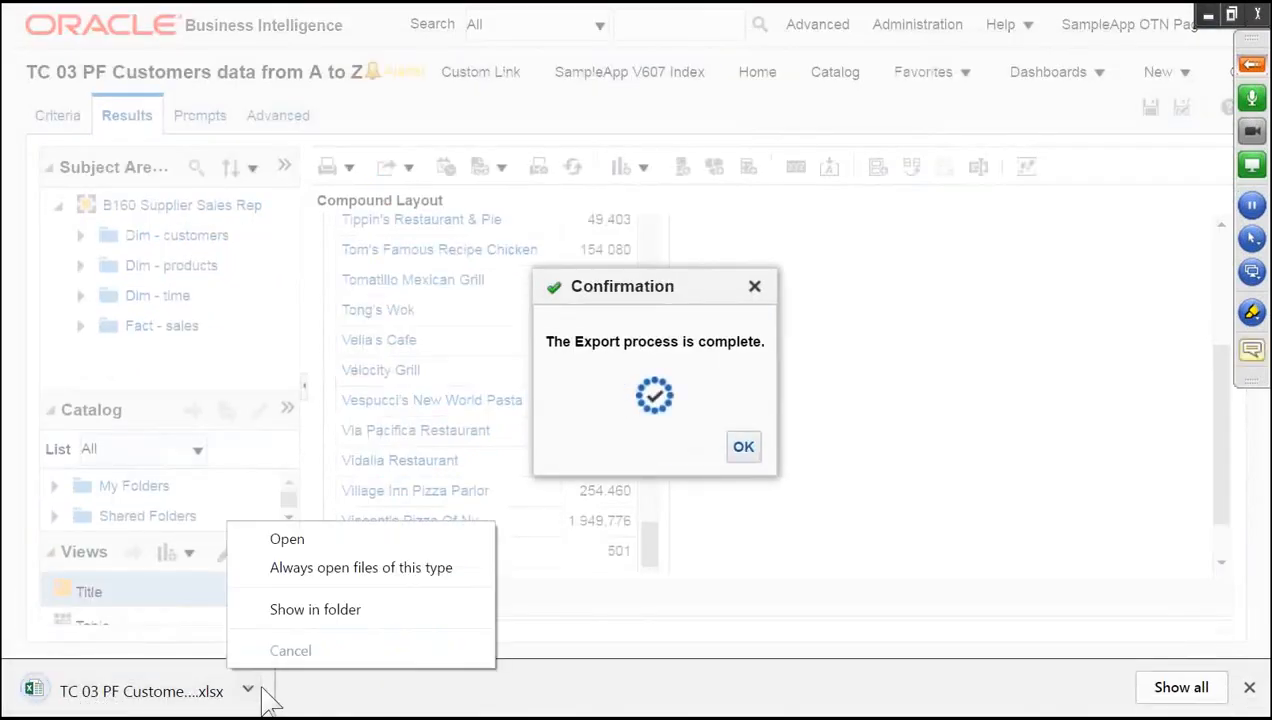
click(272, 546)
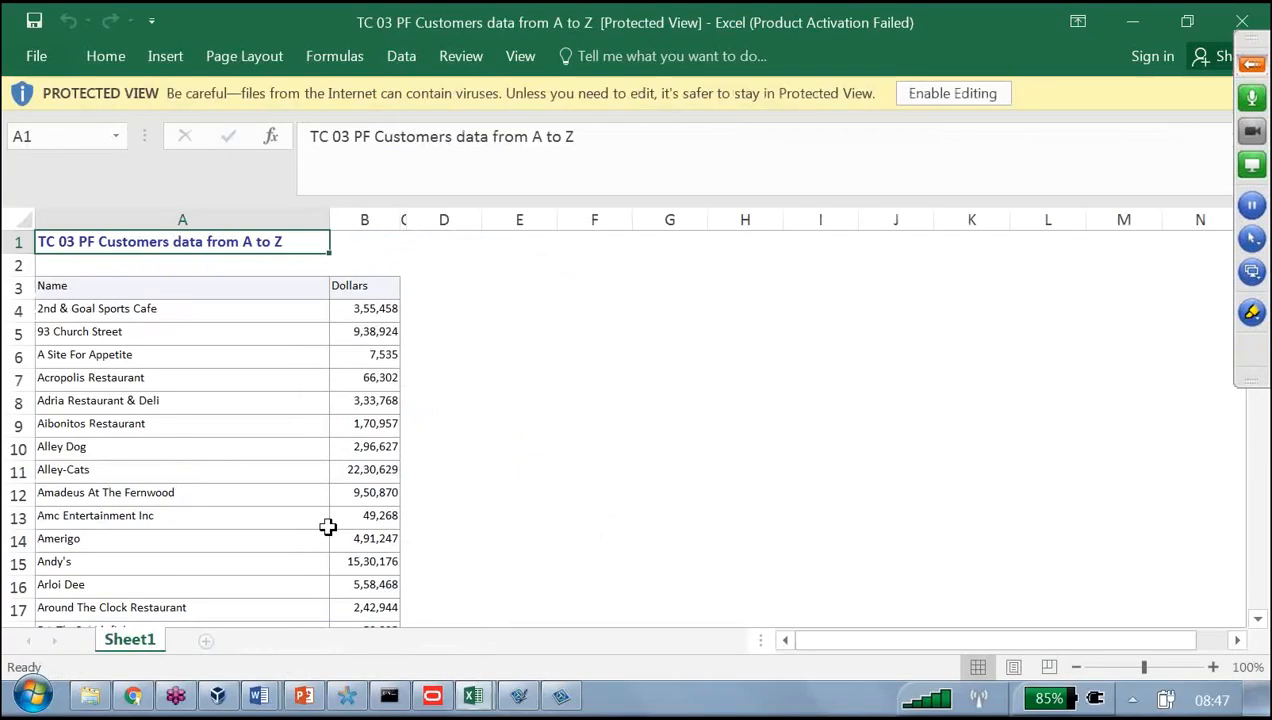
- Check the exported customer list down to its last entry, then close the workbook
click(275, 517)
scroll(275, 517, down, 20)
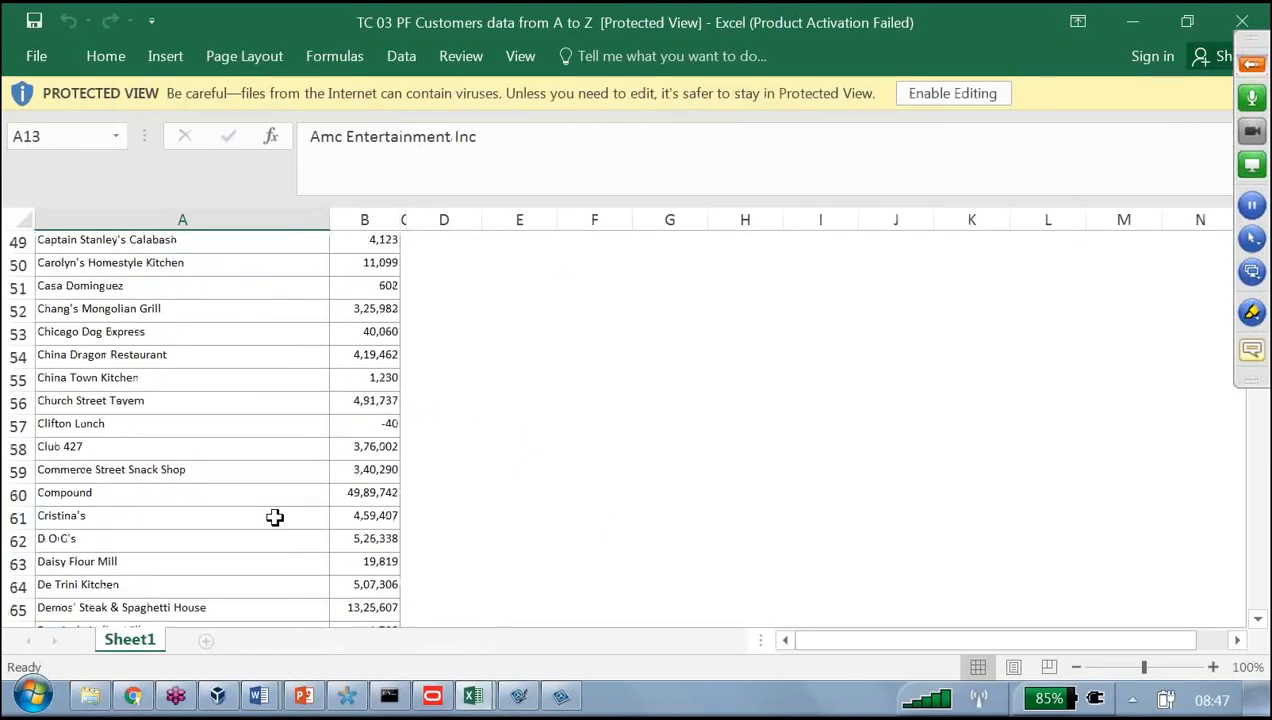
scroll(196, 491, down, 11)
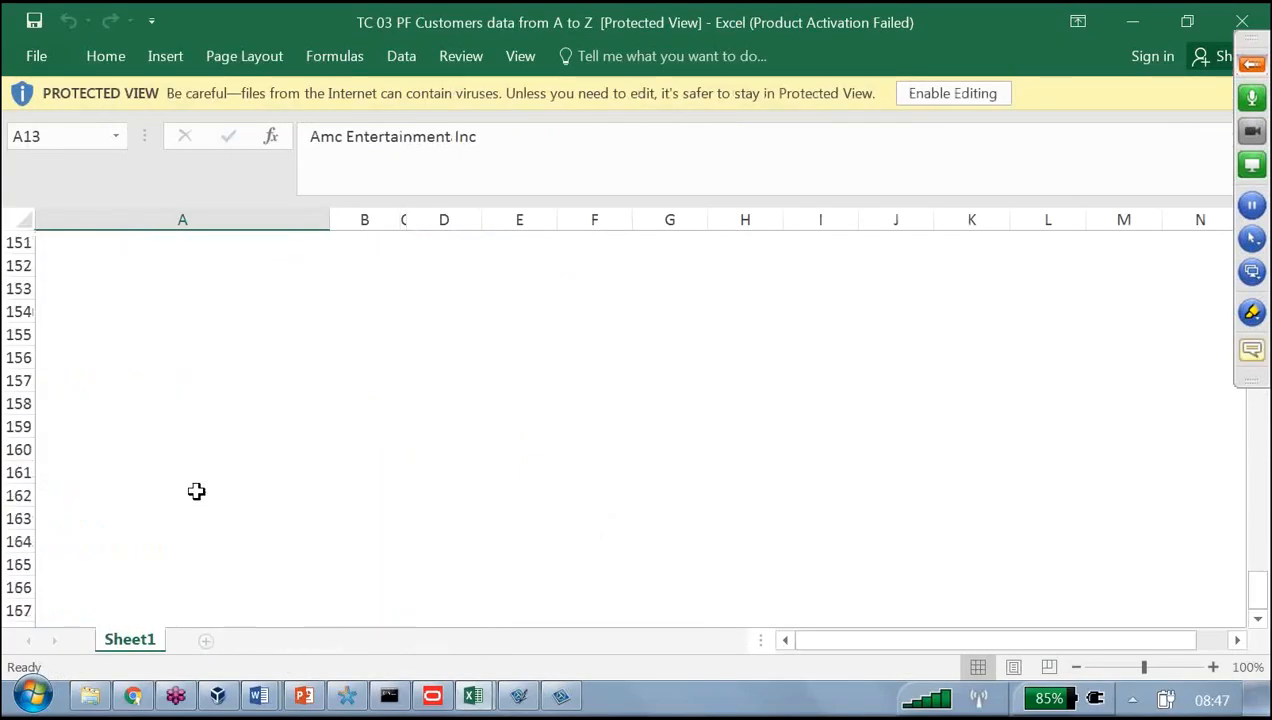
scroll(196, 491, up, 5)
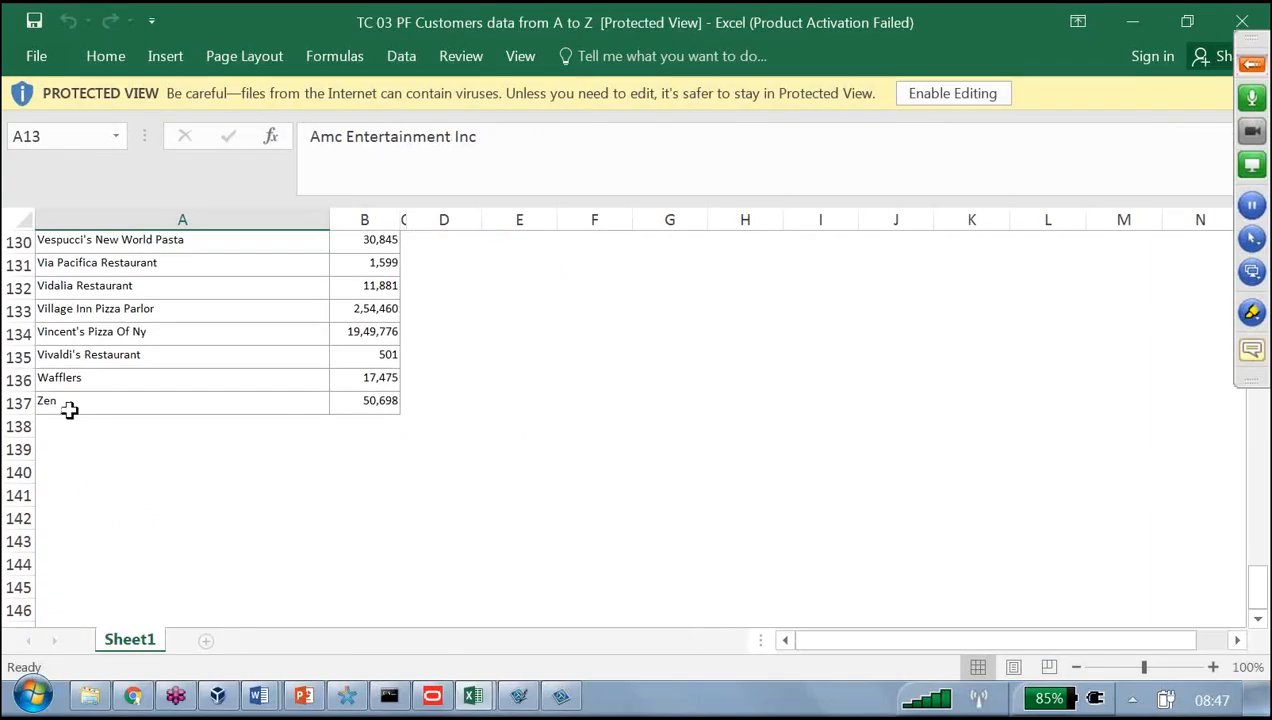
click(68, 408)
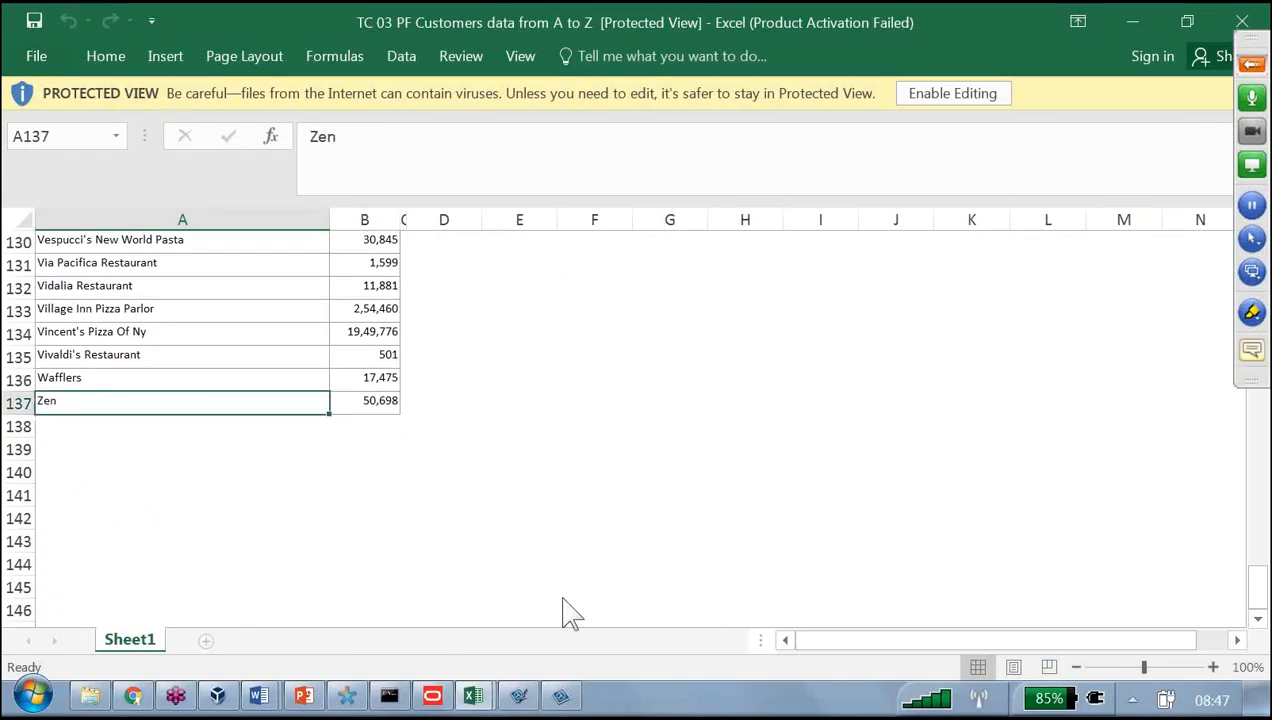
click(1243, 22)
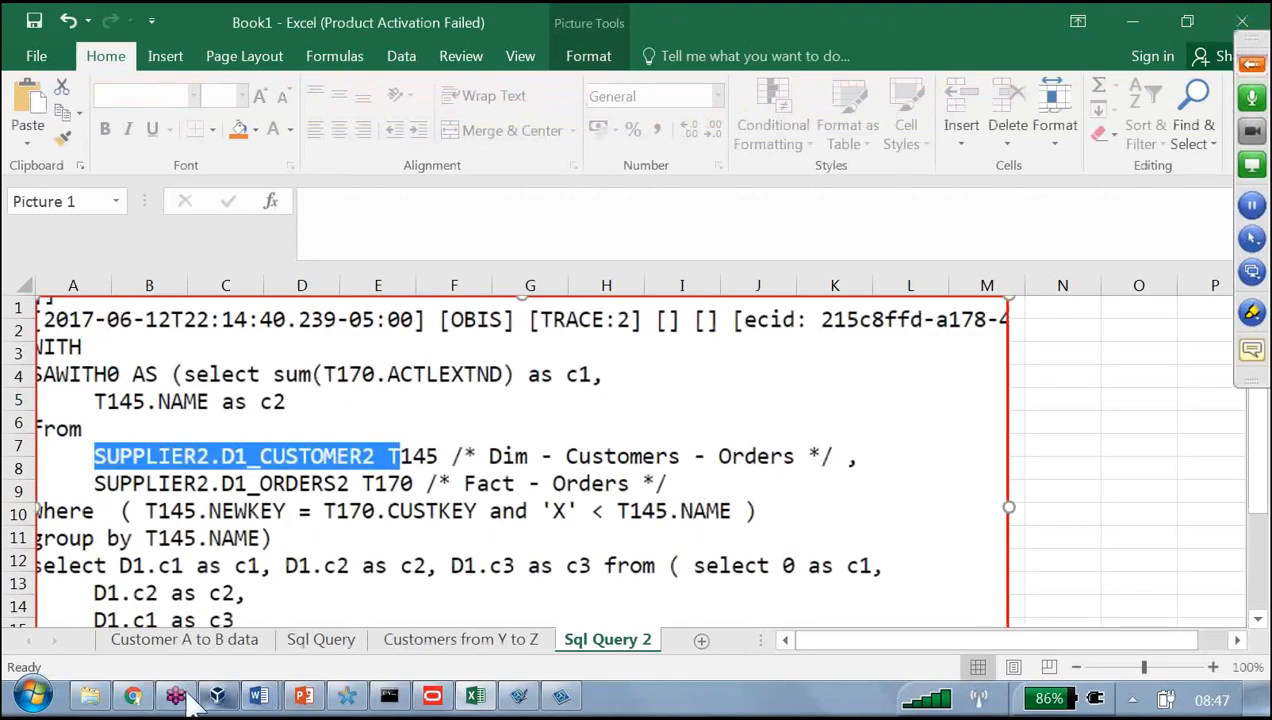
- Switch back to Oracle BI, dismiss the export confirmation, capture the TC 03 PF results with Snagit and copy the image
click(133, 697)
click(745, 449)
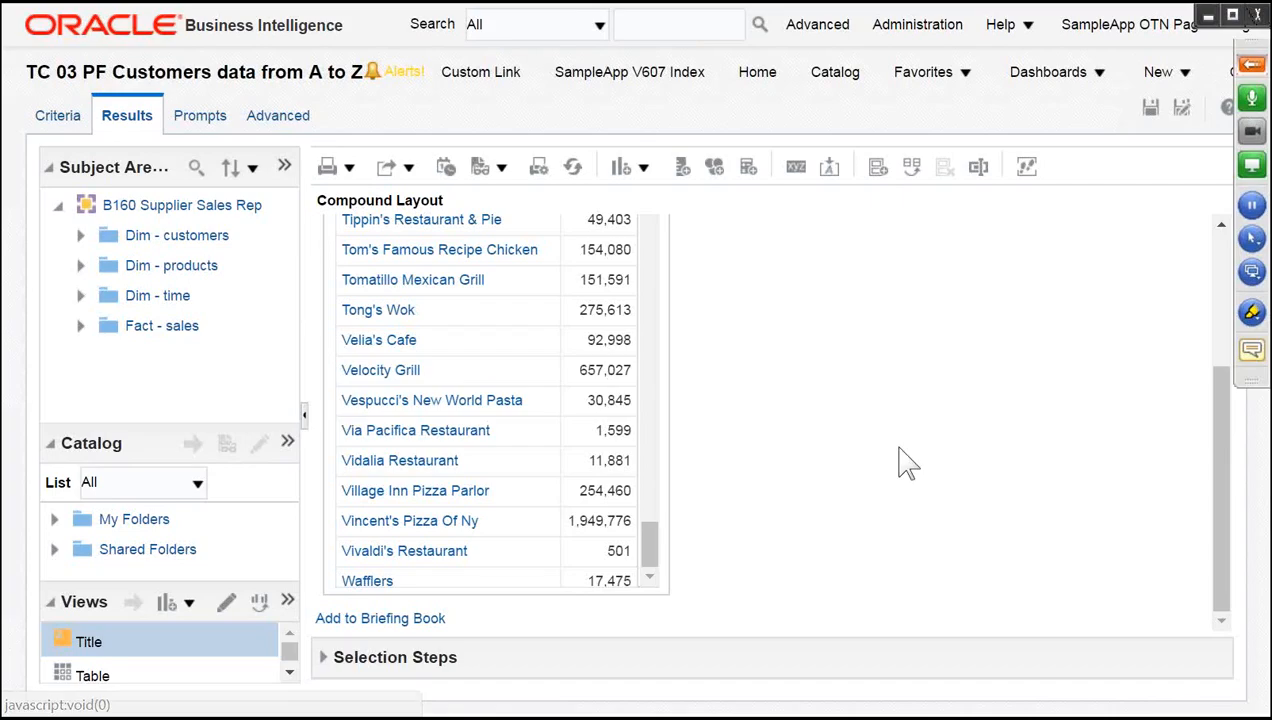
scroll(905, 462, up, 3)
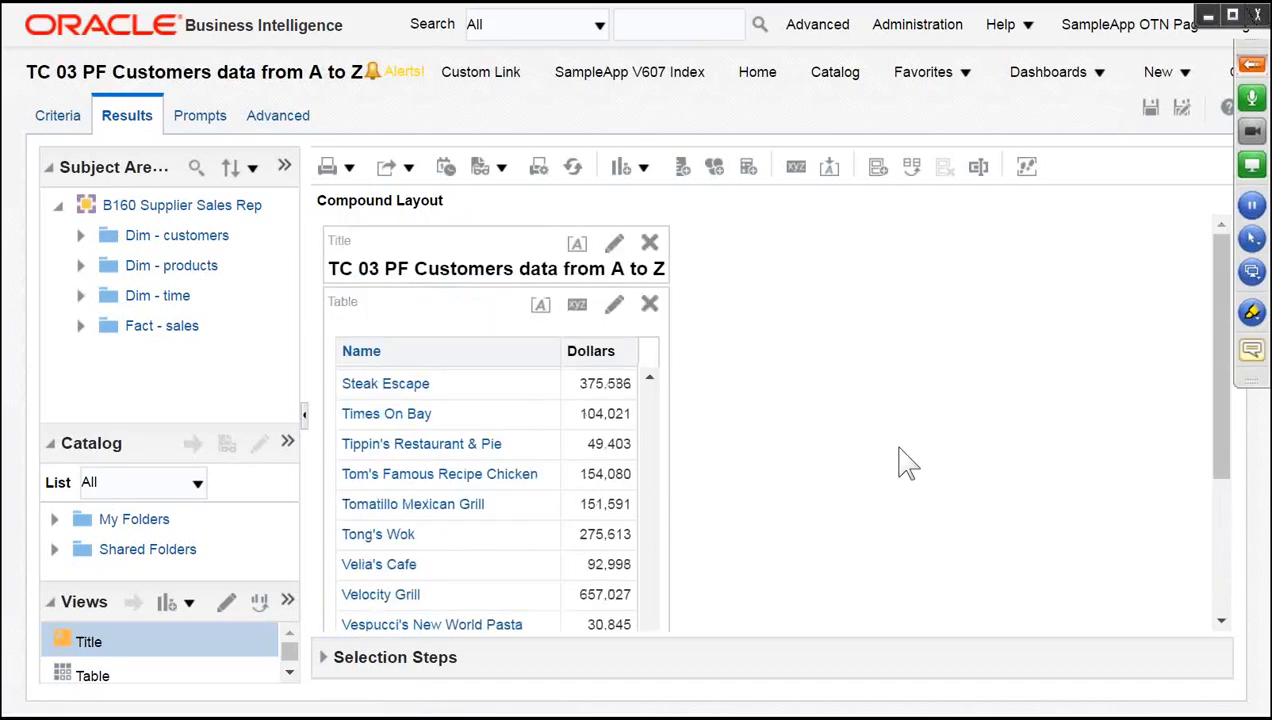
key(Print)
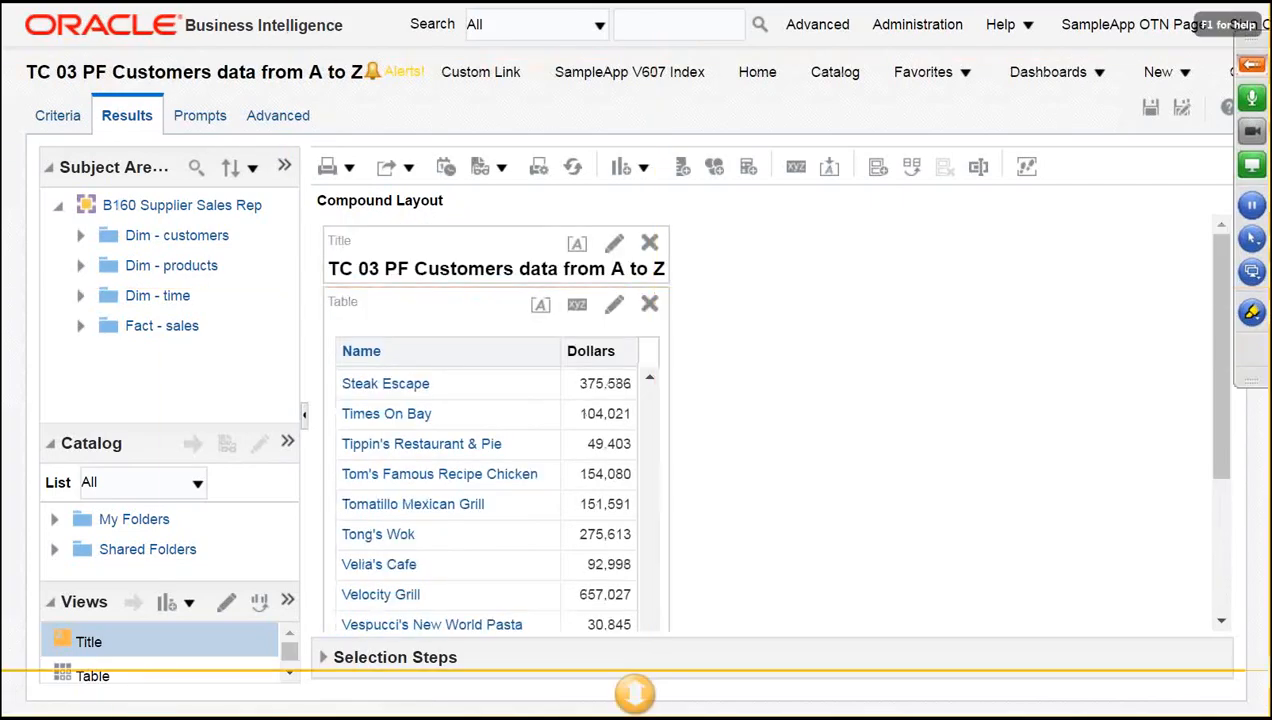
drag(8, 12, 780, 481)
right_click(421, 442)
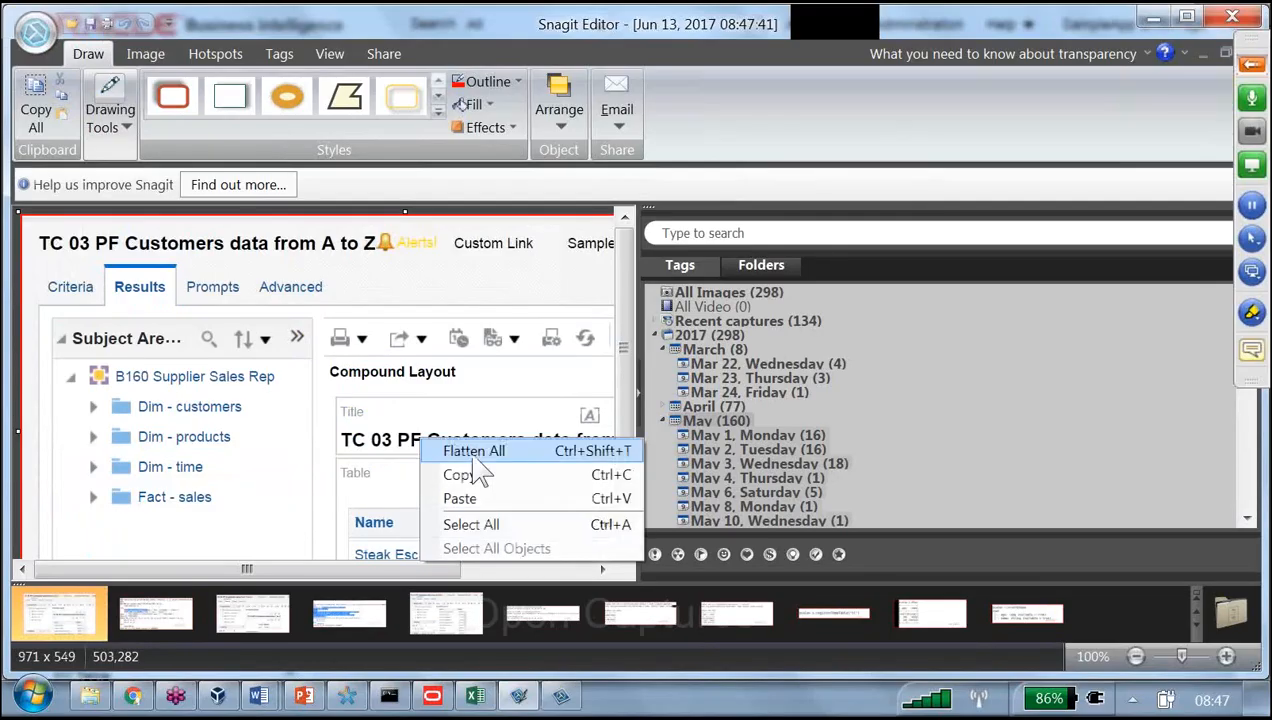
click(462, 475)
- Switch to Excel, add a worksheet named "Customers A to Z" and paste the copied capture into it
click(480, 698)
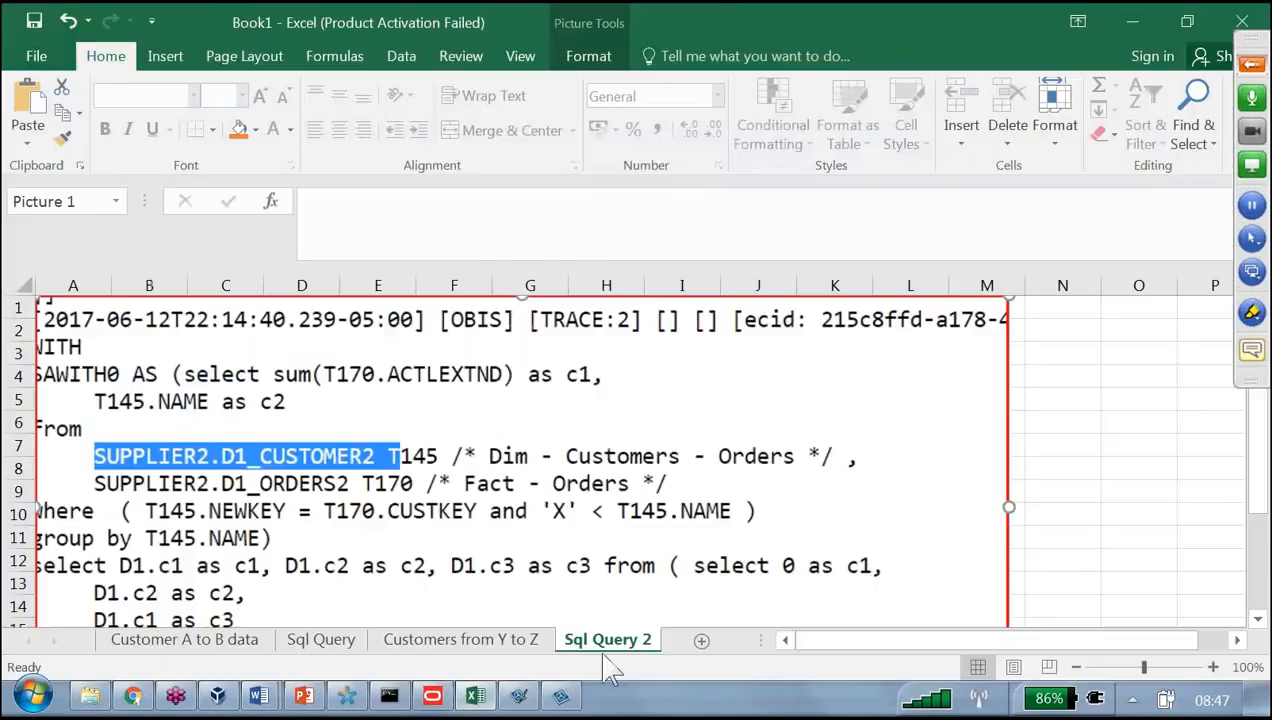
click(701, 640)
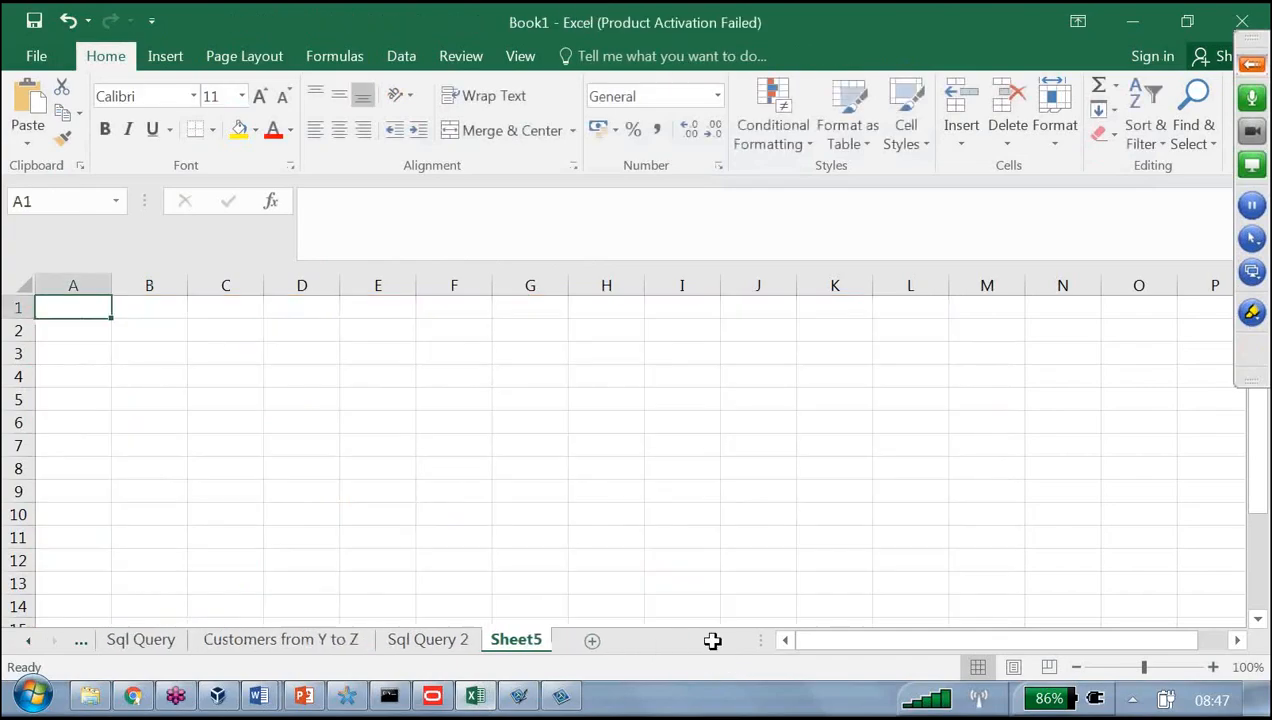
right_click(516, 641)
click(585, 420)
text(Customer)
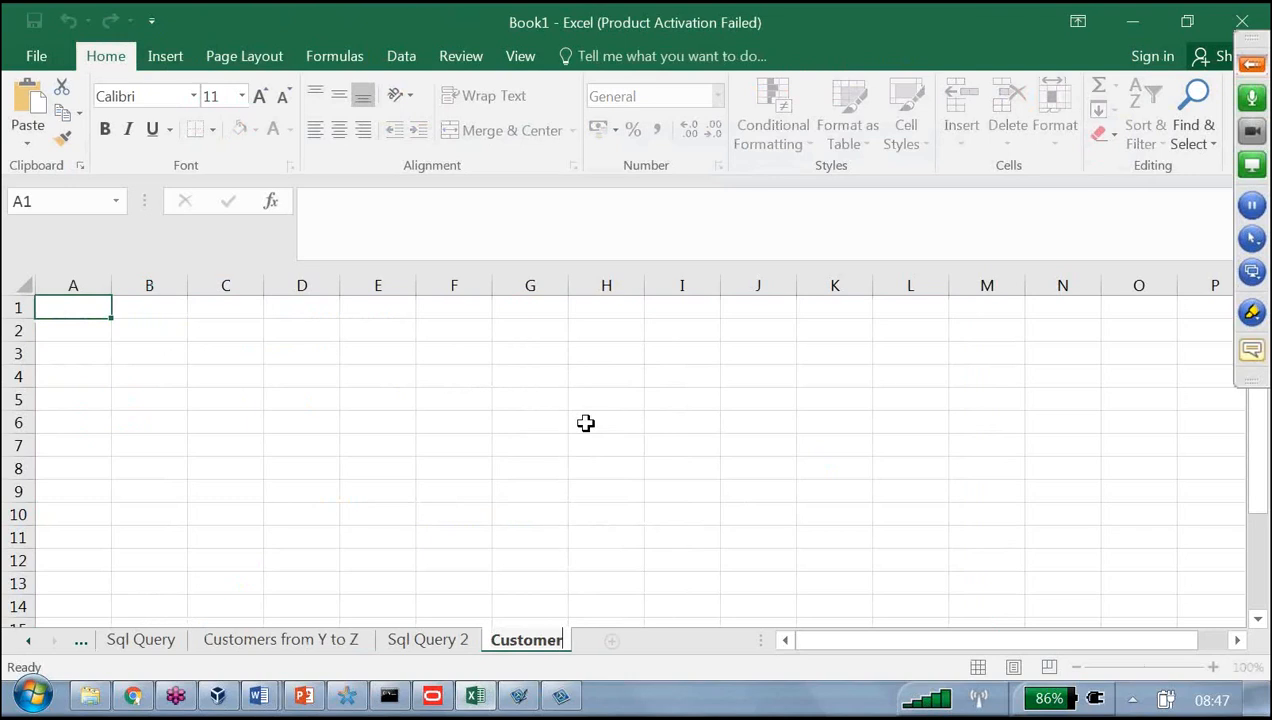
text(s A to Z)
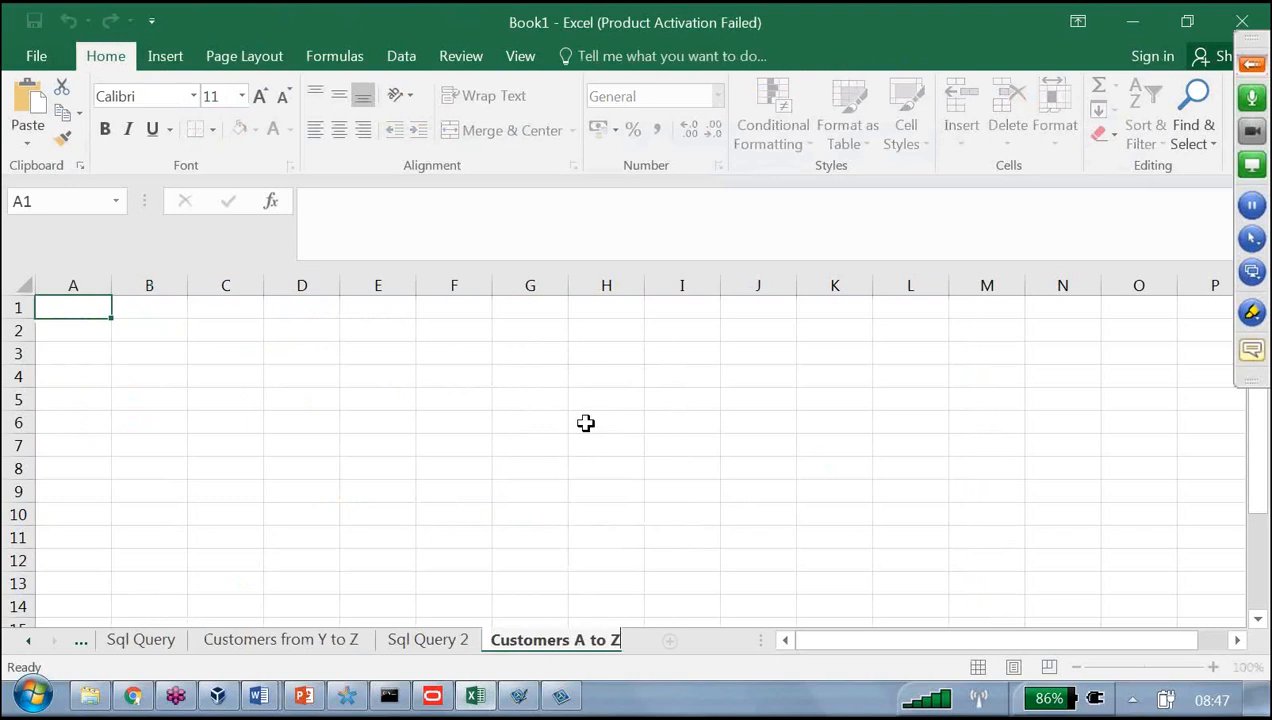
key(Return)
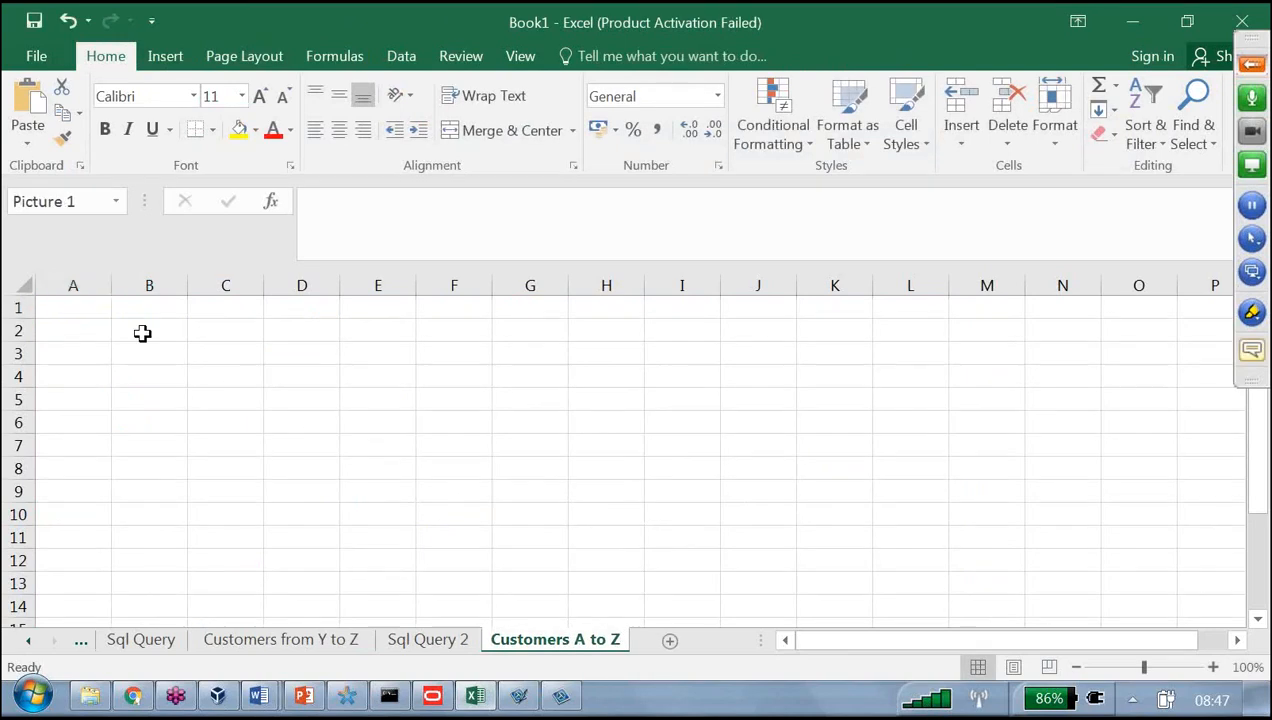
key(ctrl+v)
- Add another worksheet named "SQL QUERY 3" and switch back to the TC 03 PF analysis in Oracle BI
click(670, 641)
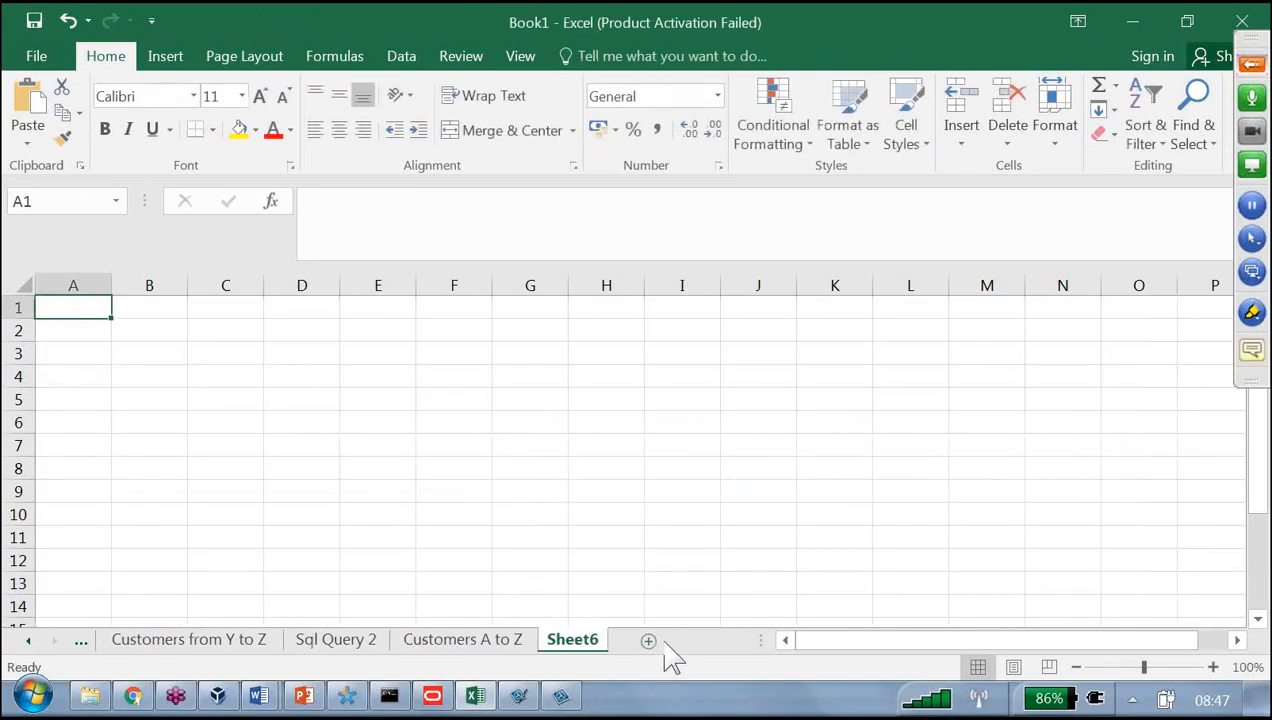
right_click(584, 642)
click(650, 414)
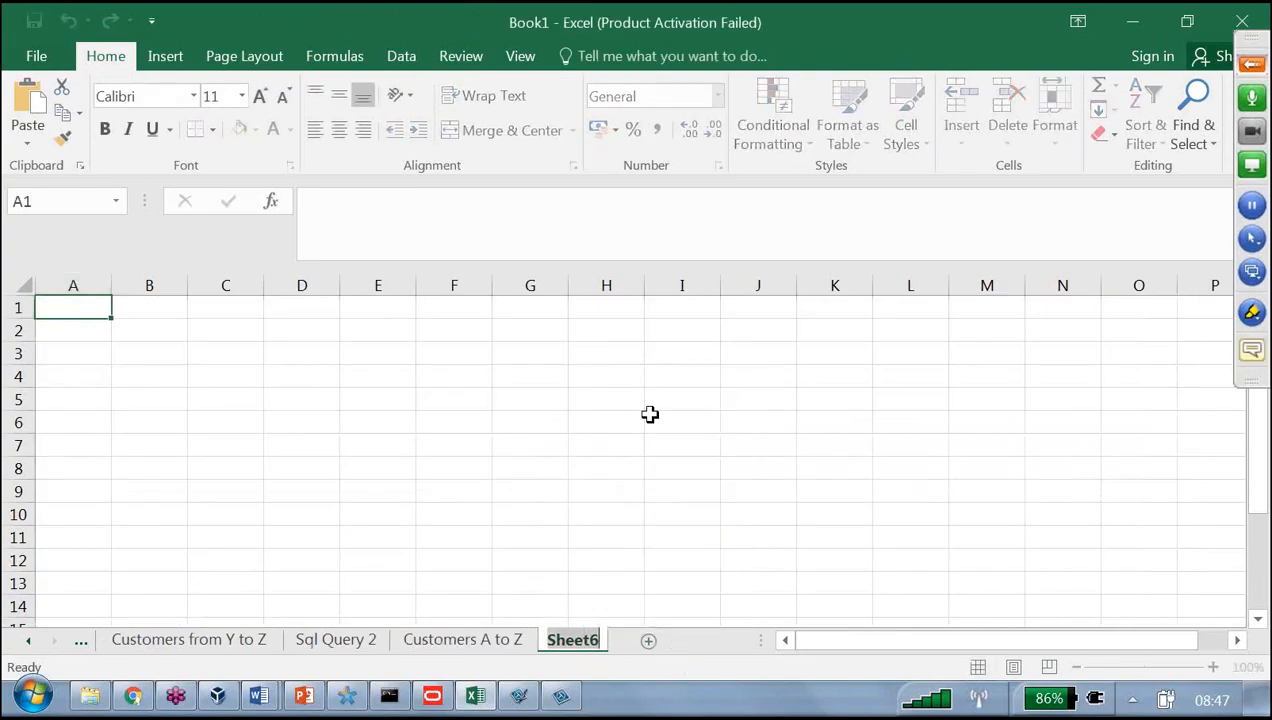
text(SQL QUERY)
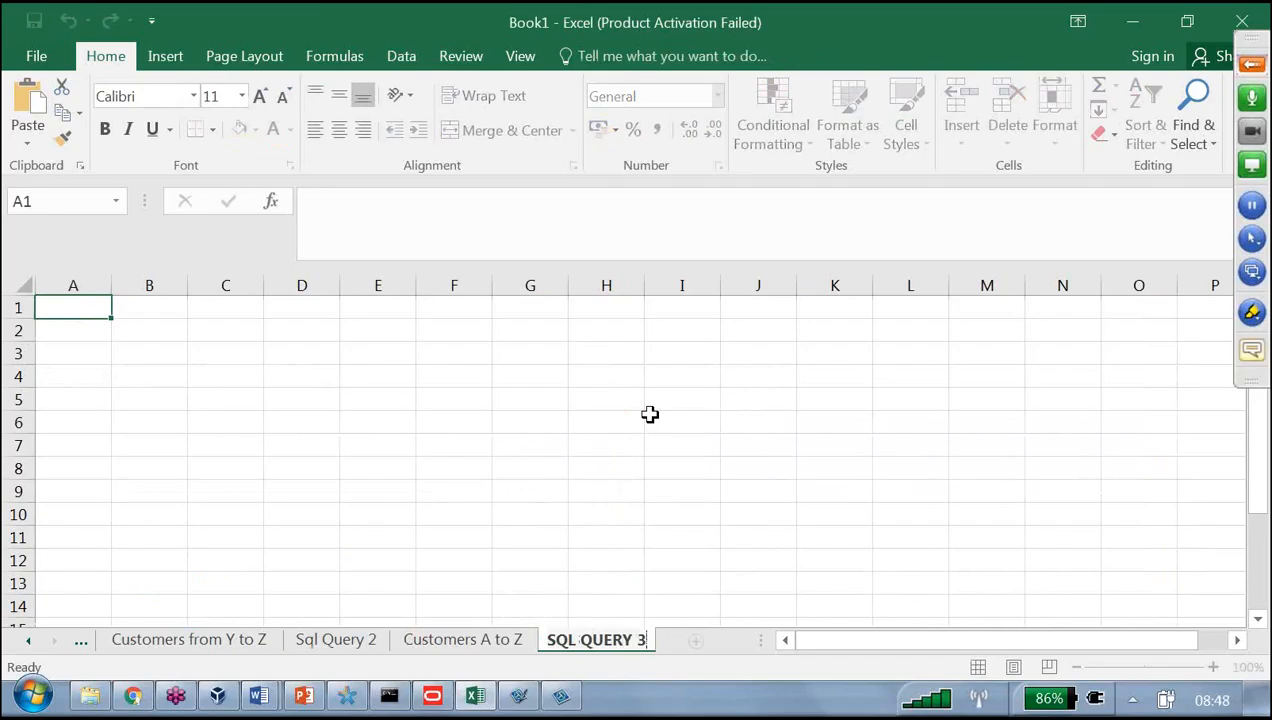
text( 3)
key(Return)
key(alt+Tab)
key(alt+Tab)
key(alt+Tab)
key(alt+Tab)
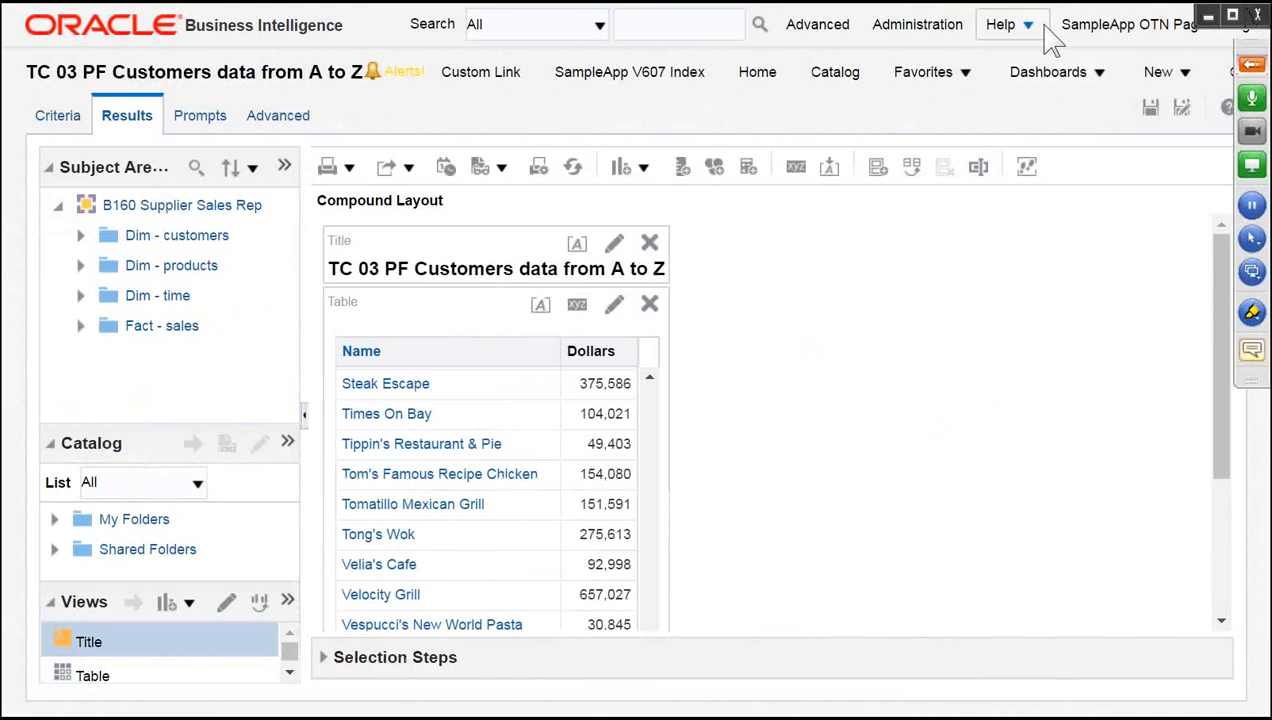
- Open the session log of the TC 03 PF Customers data from A to Z query and highlight "SUPPLIER2.D1_CUSTOMER2 T145" in its physical SQL
click(917, 24)
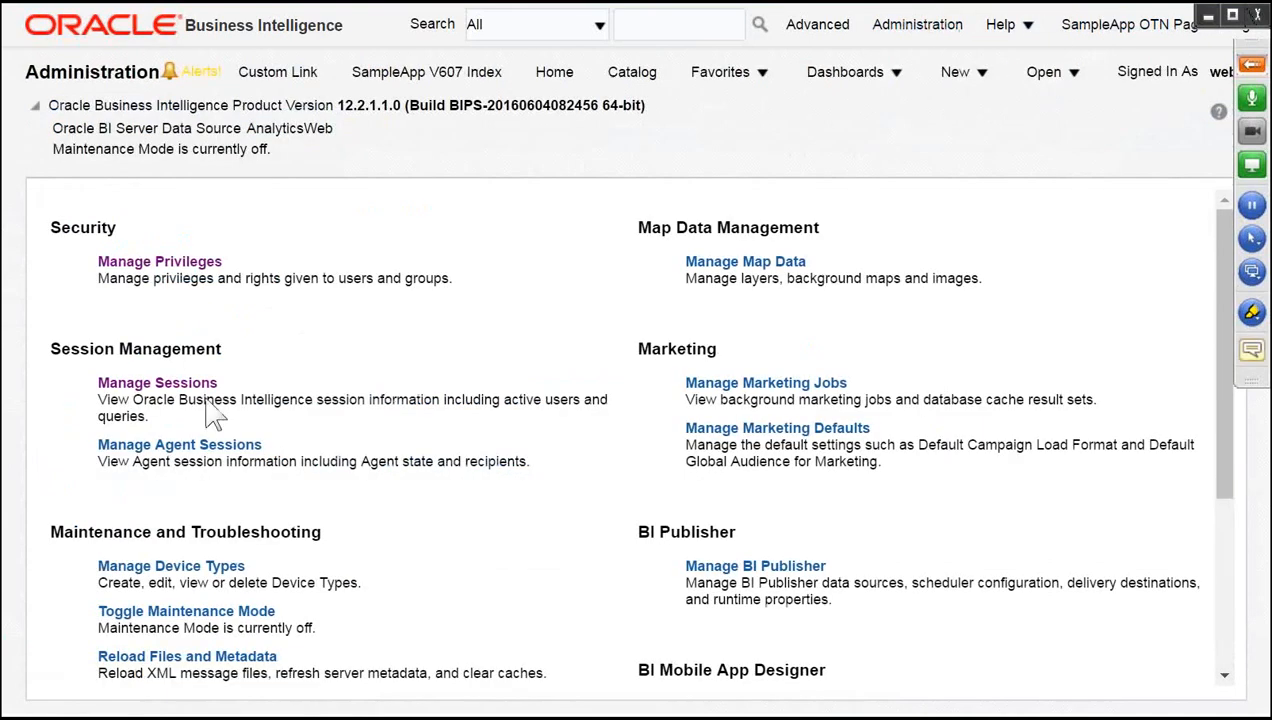
click(180, 383)
scroll(968, 450, down, 10)
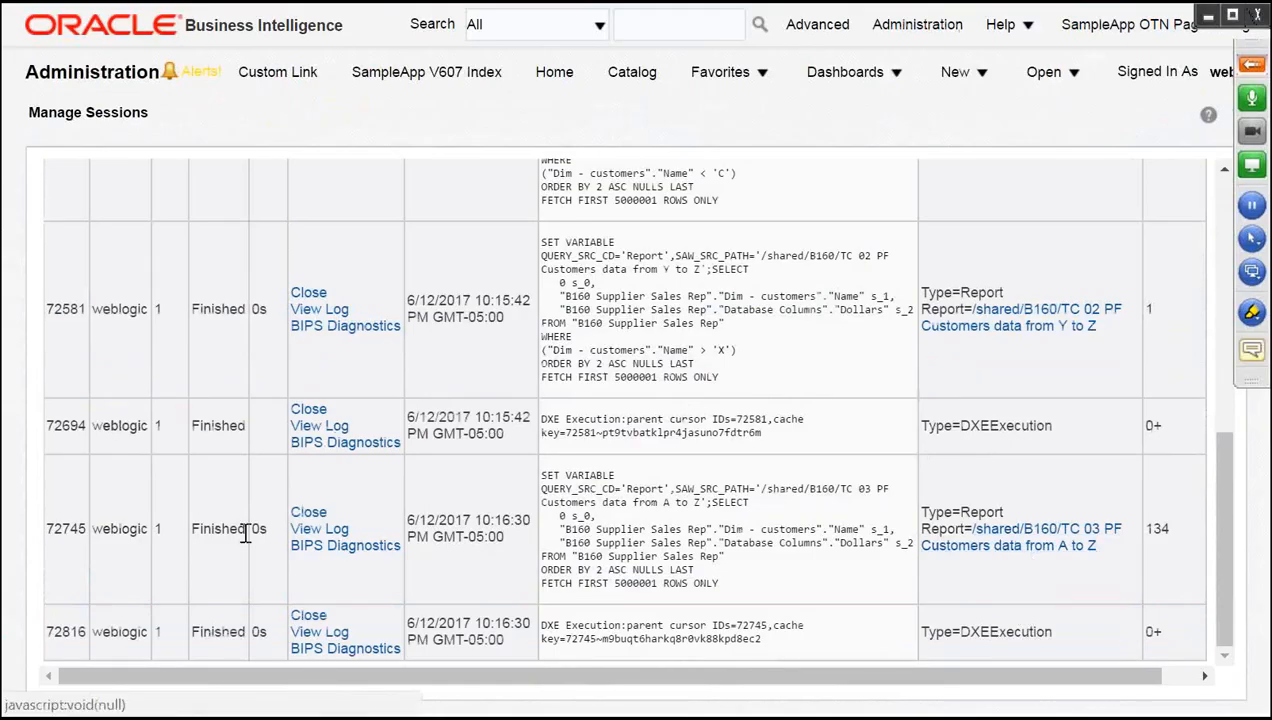
click(306, 530)
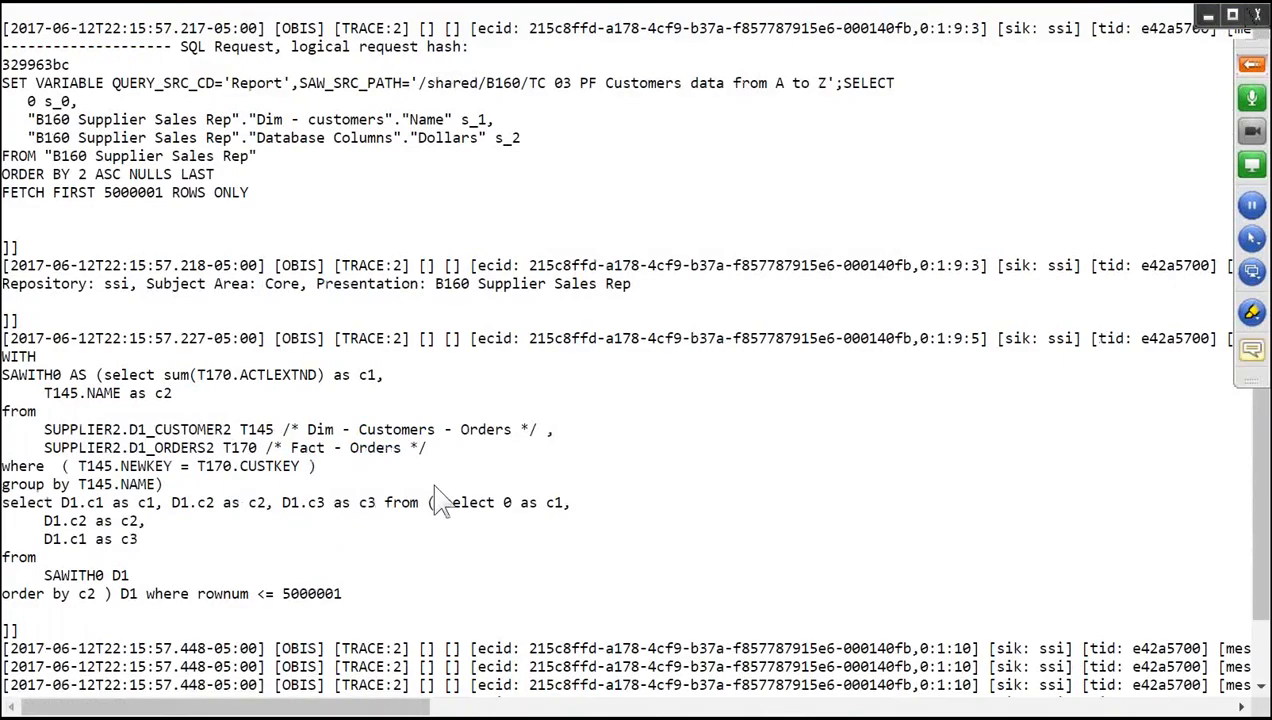
drag(44, 429, 279, 432)
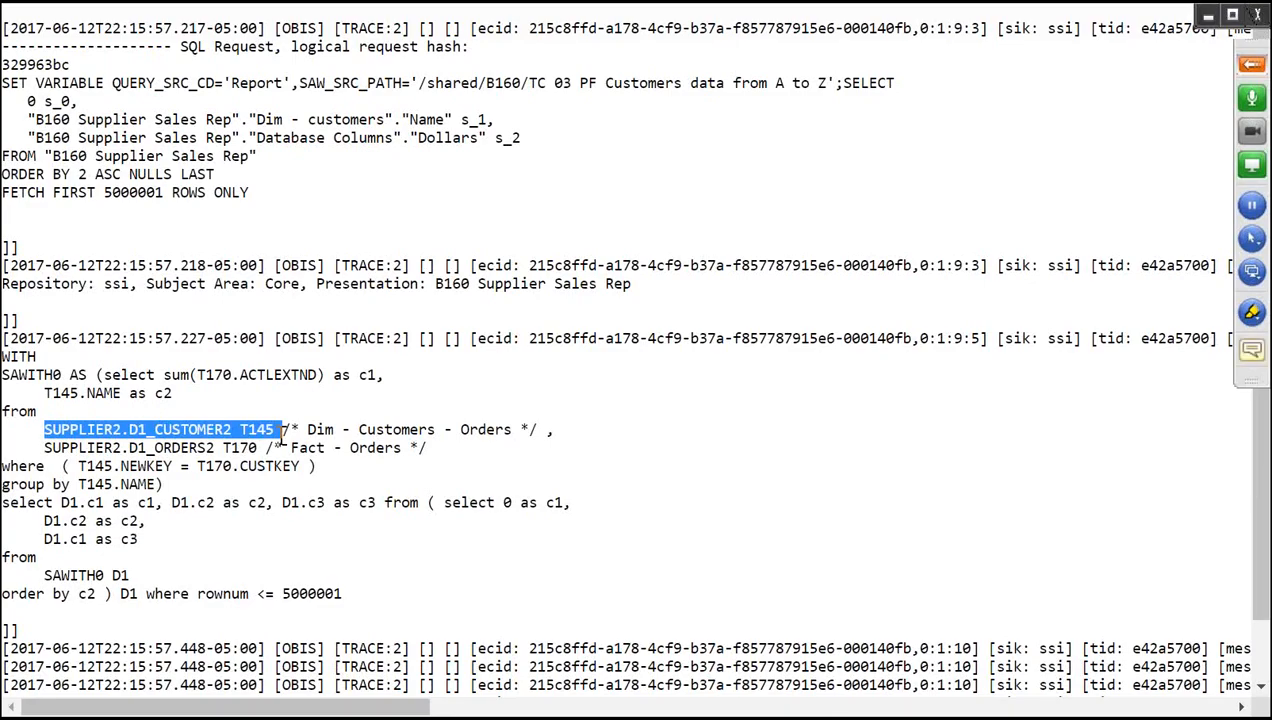
- Capture the log's physical SQL block with Snagit, copy the image and paste it into the SQL QUERY 3 worksheet in Excel
key(Print)
drag(2, 324, 870, 652)
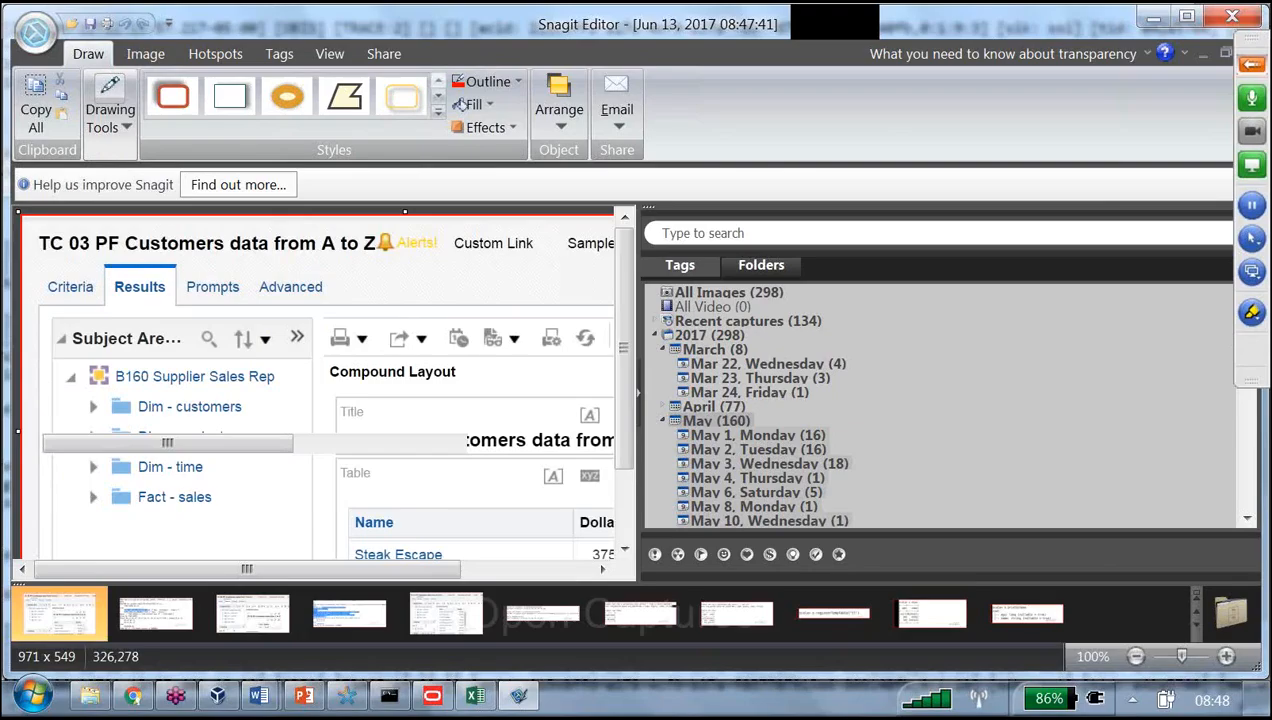
right_click(450, 500)
click(508, 533)
click(475, 695)
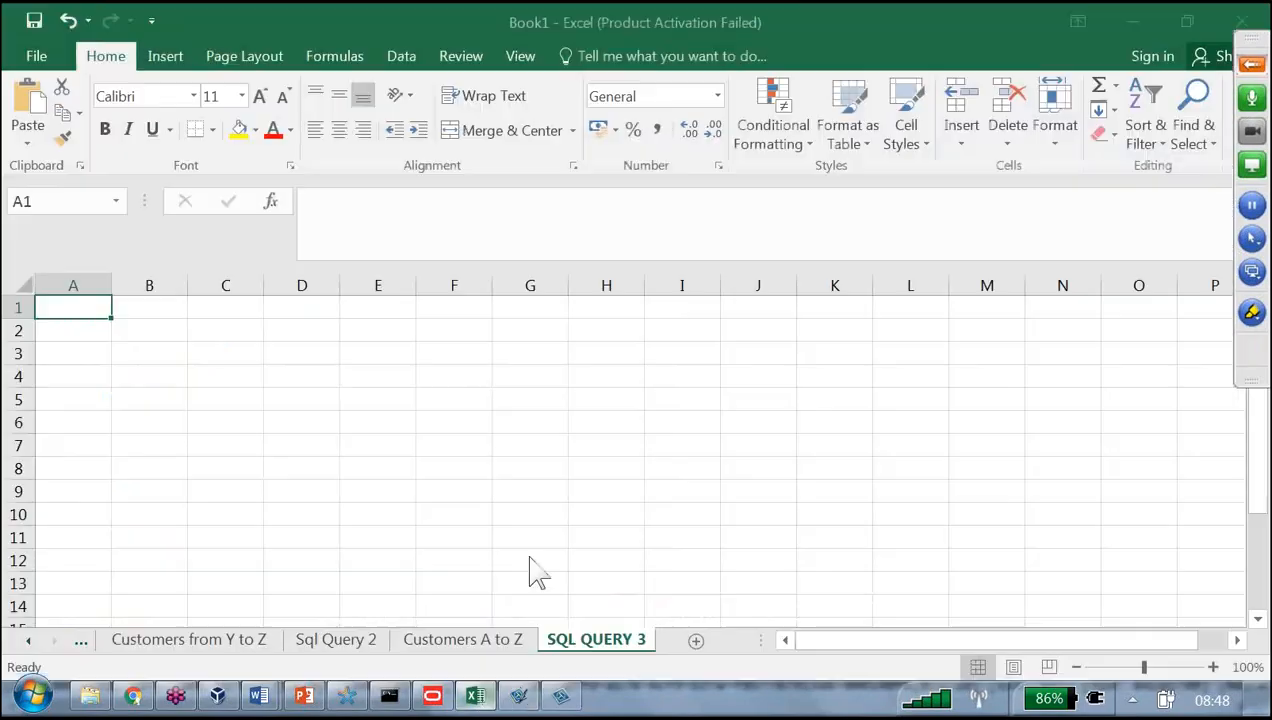
key(ctrl+v)
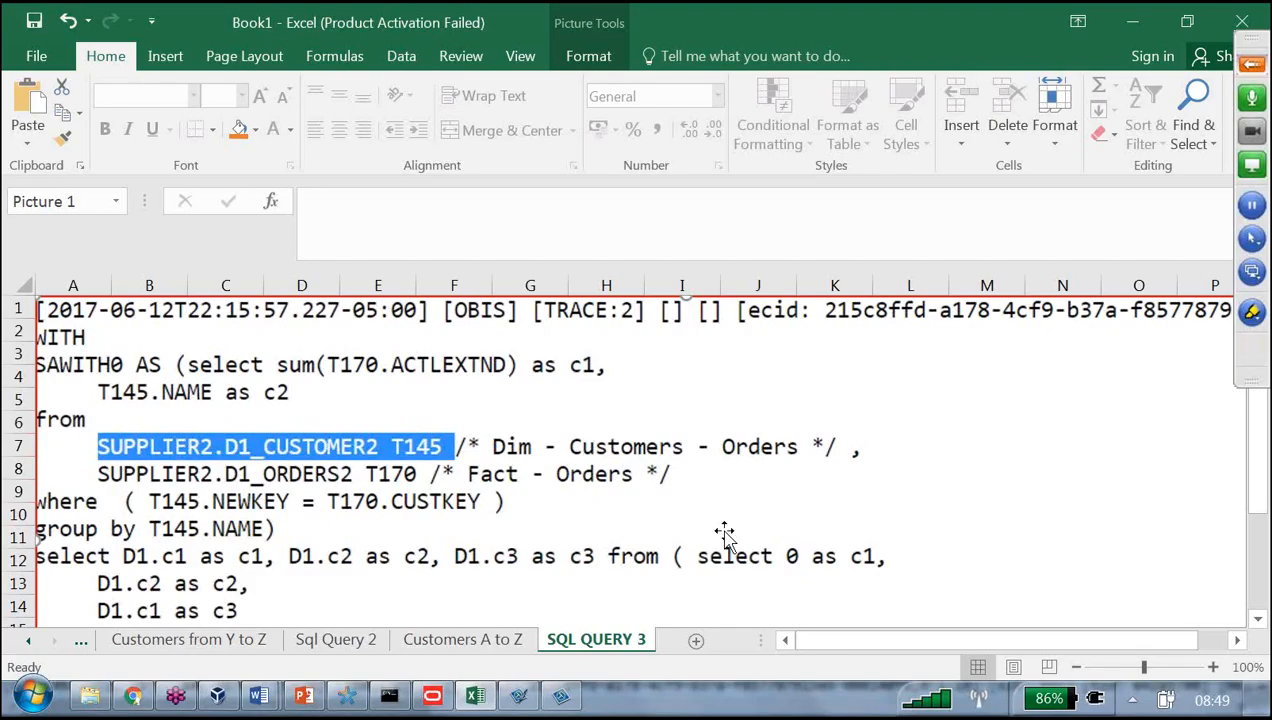
- Switch to SQL Developer in the VirtualBox machine, replace the old statement with "select * from d1_customer2", run it and enlarge the results area
click(220, 698)
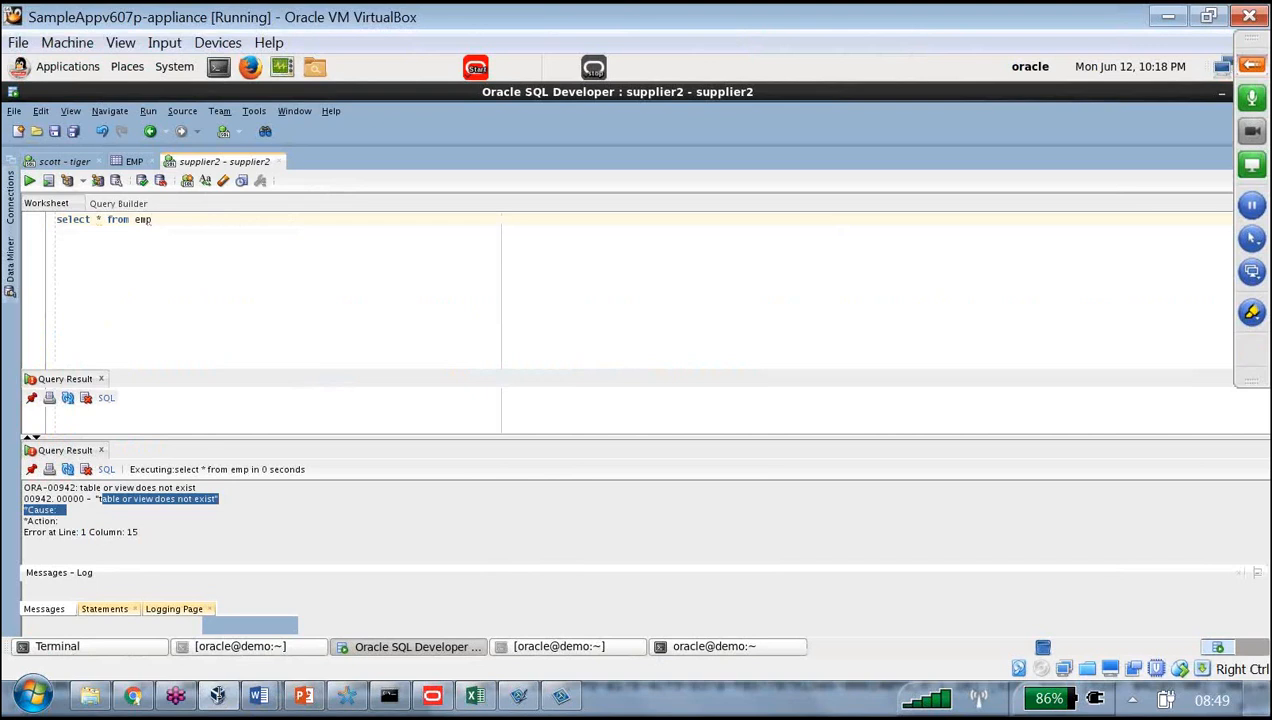
key(ctrl+a)
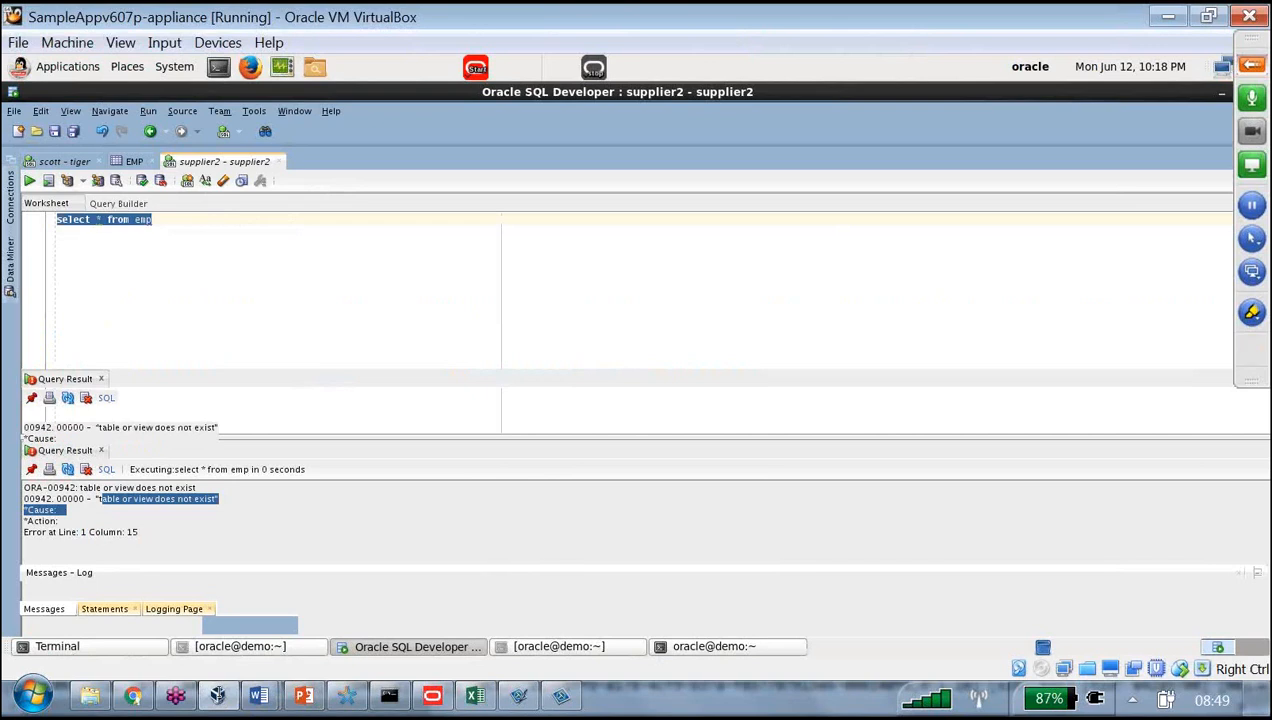
text(select * from d1_customer2)
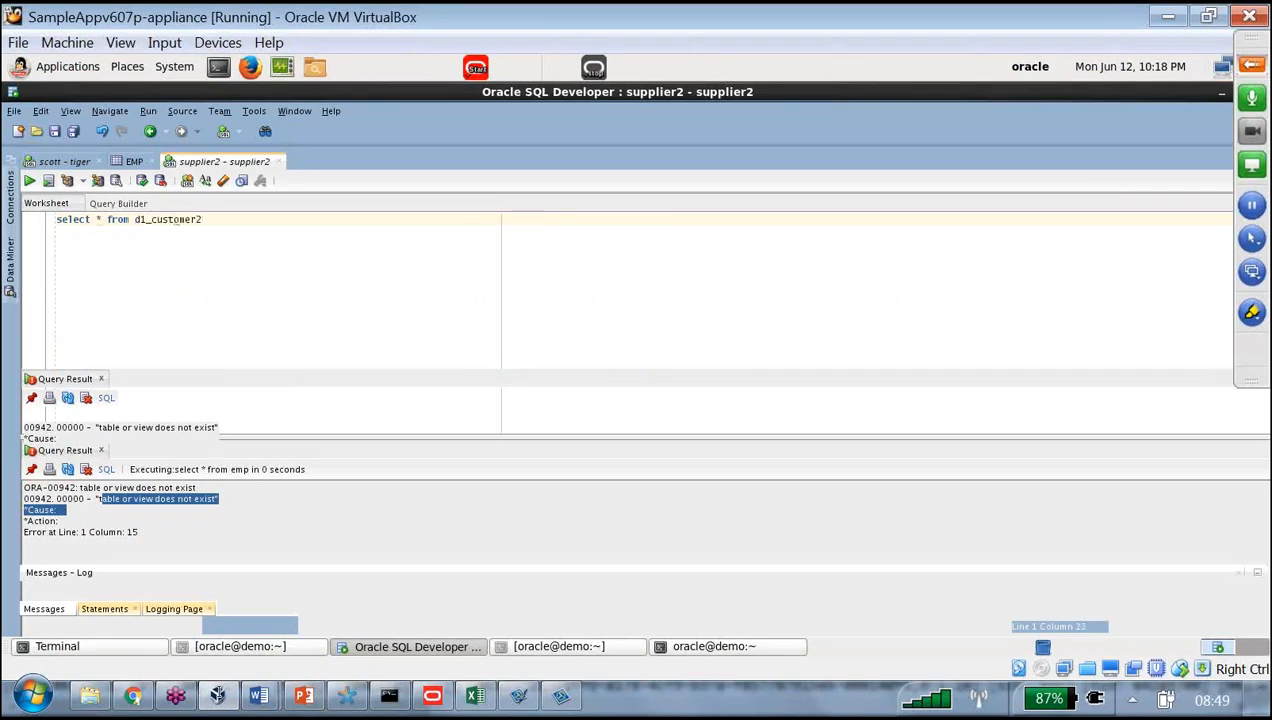
key(ctrl+Return)
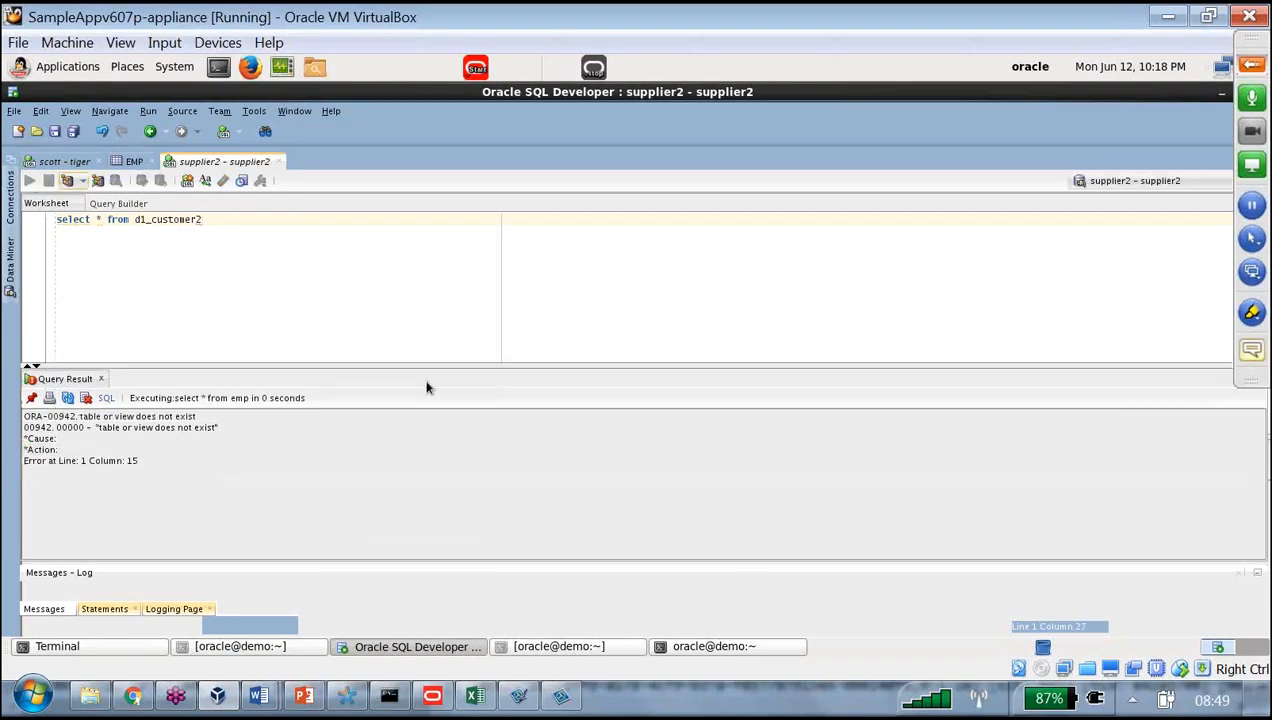
key(ctrl+Return)
drag(432, 363, 442, 310)
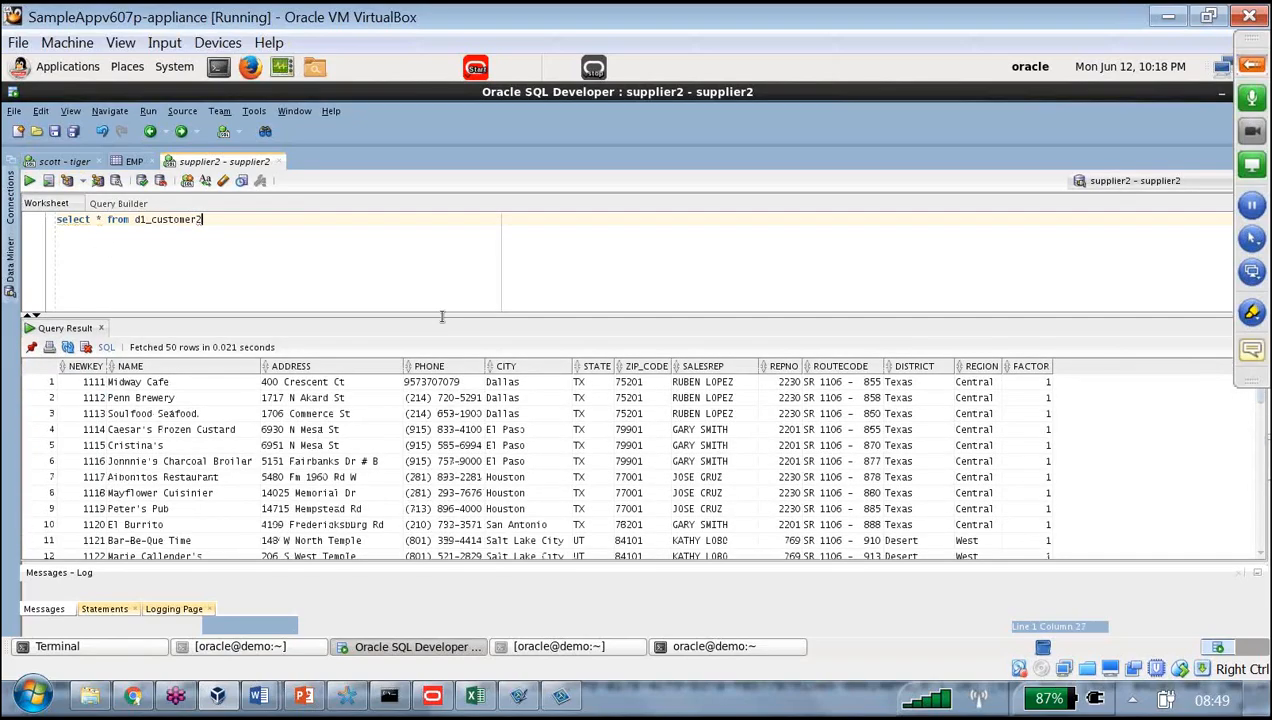
- Change the query to select only the name column from d1_customer2 and run it
click(104, 219)
key(BackSpace)
key(BackSpace)
text(name)
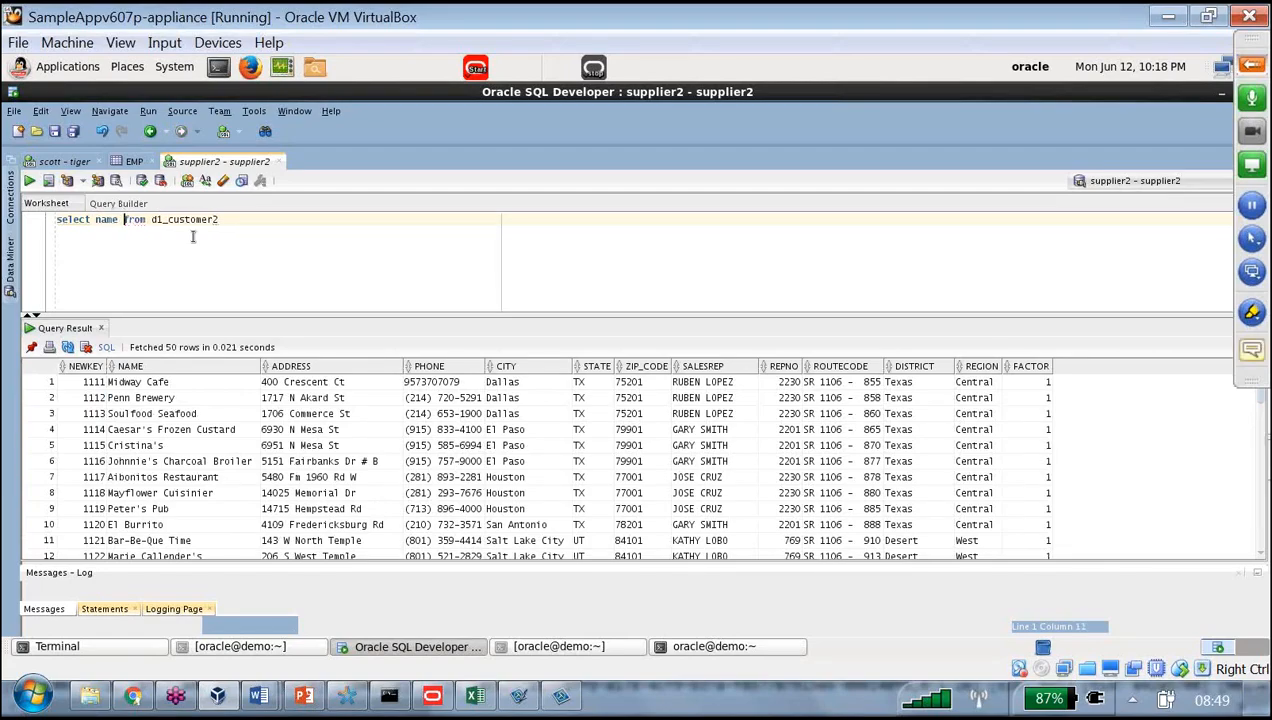
key(ctrl+Return)
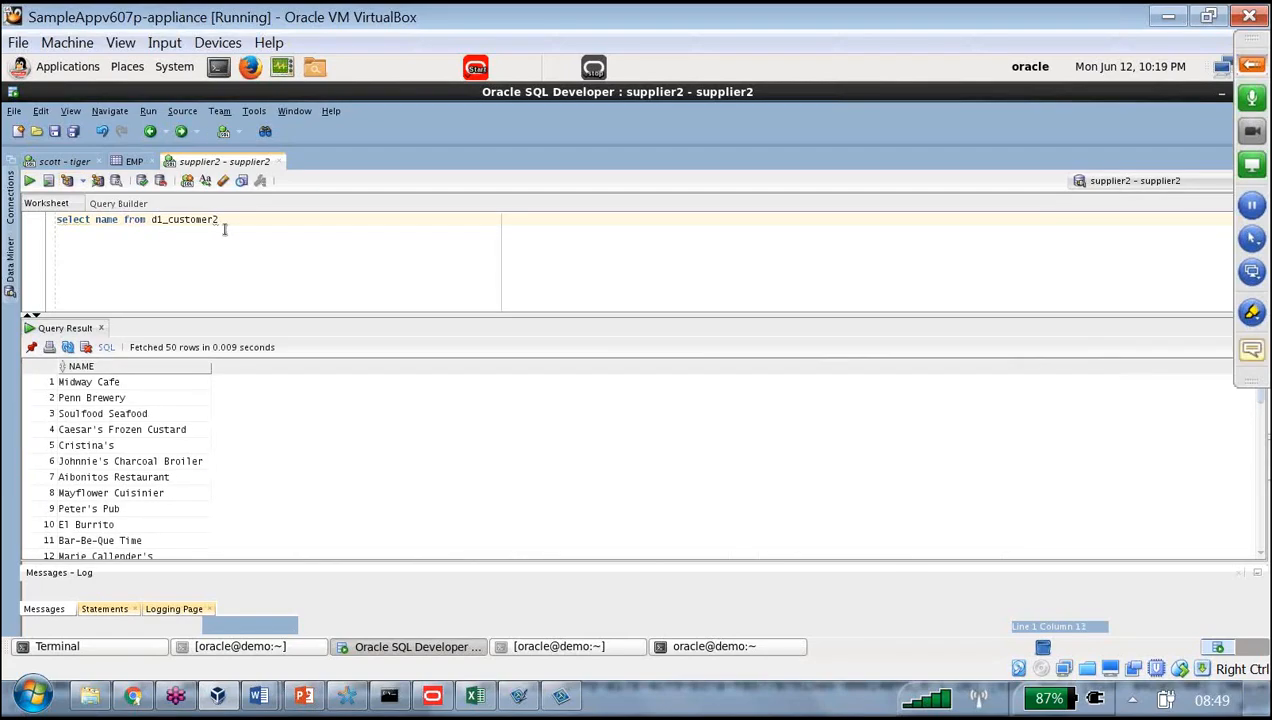
- Replace the selected column with substr(name,1,1) and run the query to list the customers' first letters
drag(97, 221, 121, 224)
text(substr(name)
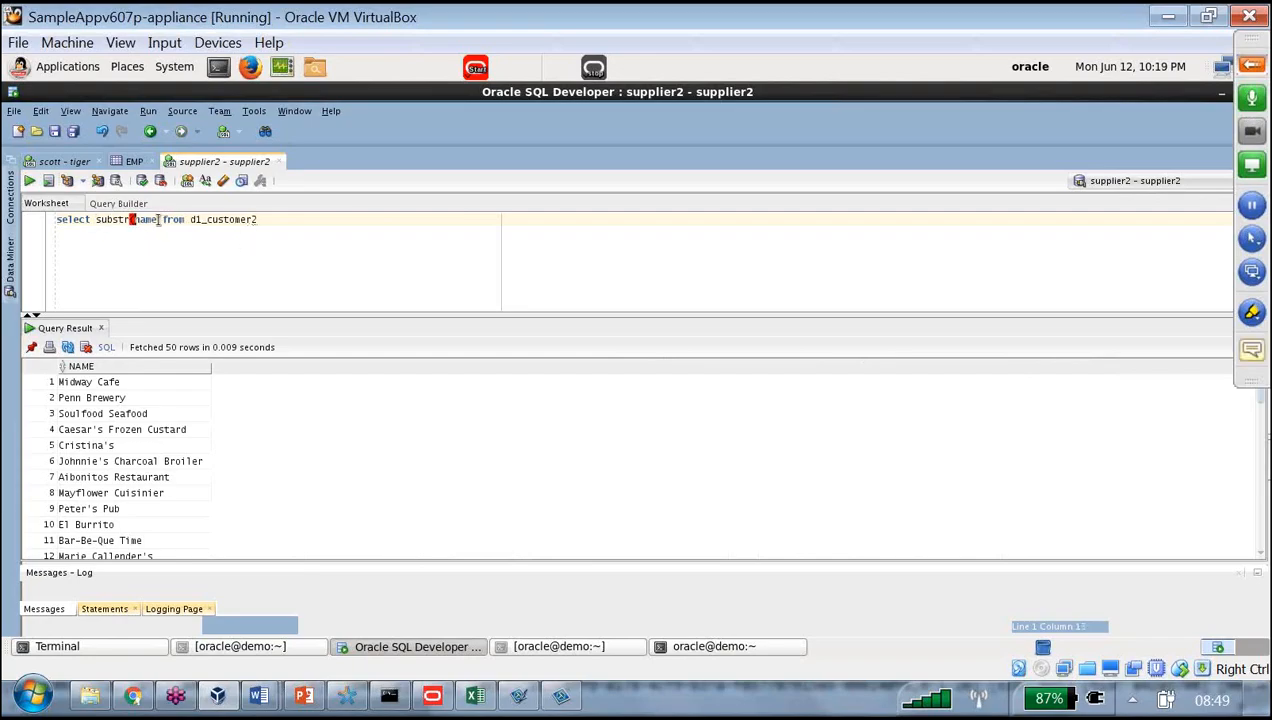
text(,1,1))
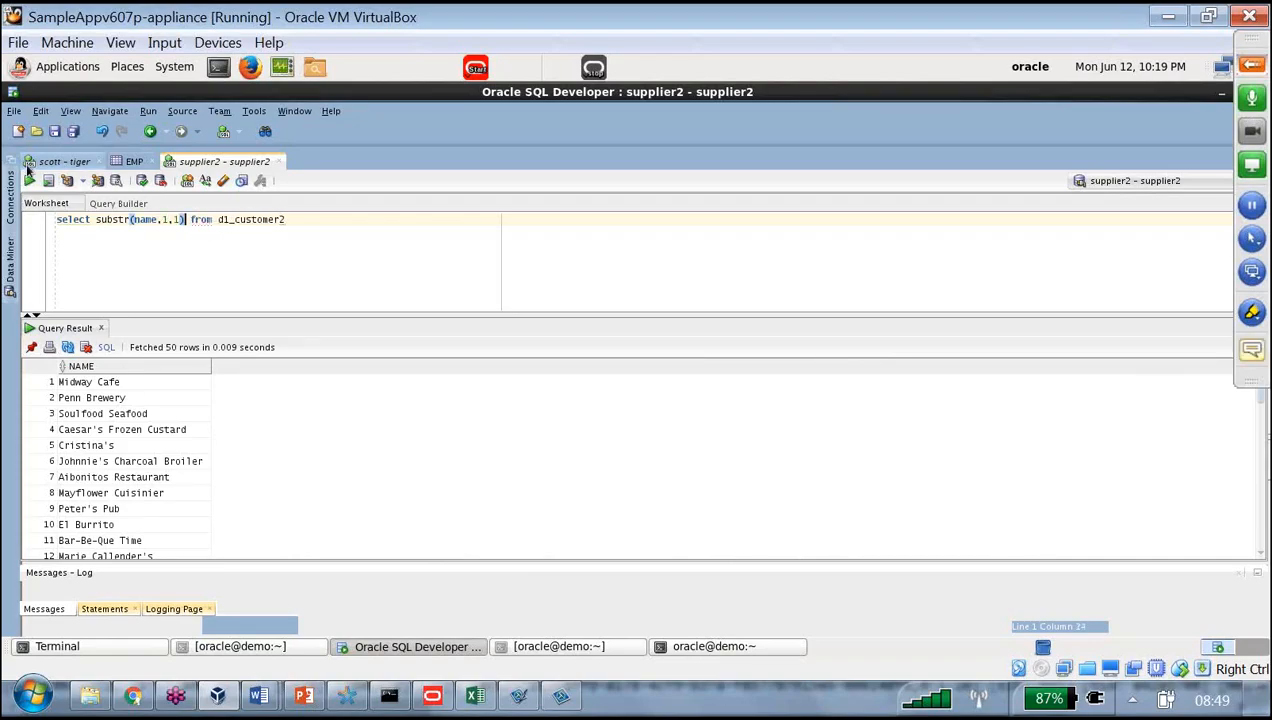
click(29, 180)
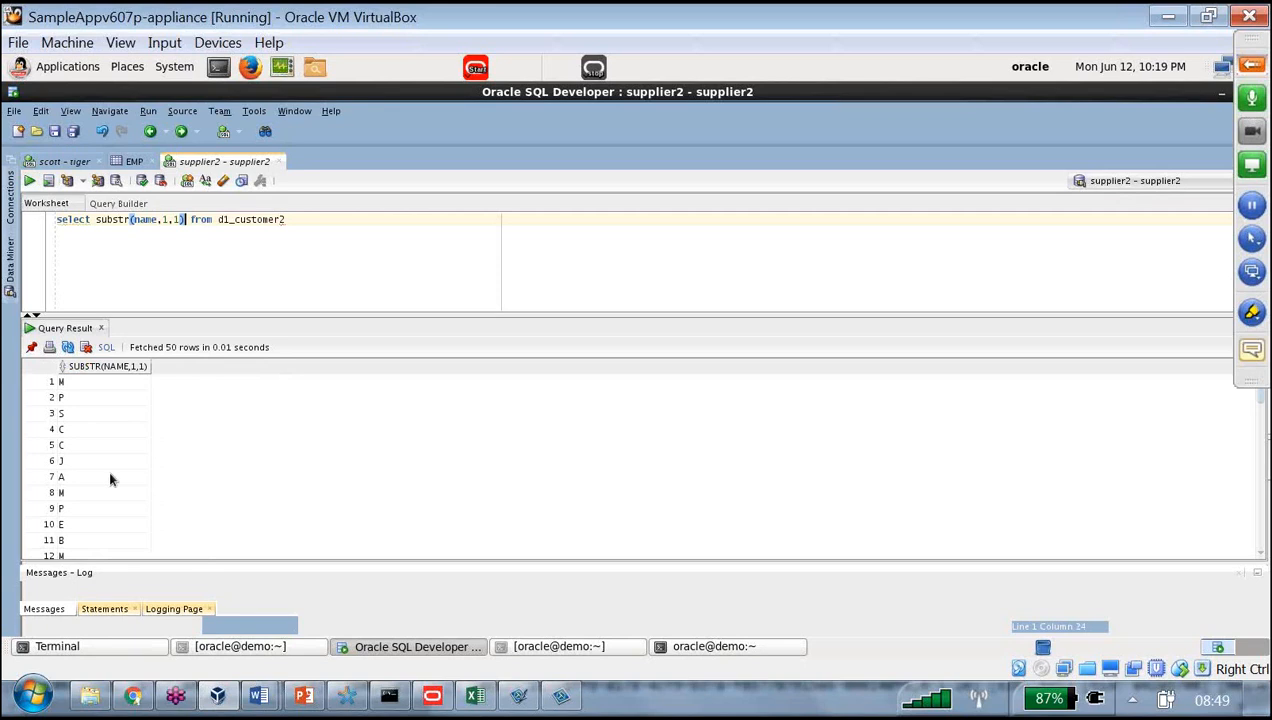
- Add the condition "where substr(name,1,1)<'N'" to the query, run it and look through the returned first letters
drag(96, 219, 186, 219)
key(ctrl+c)
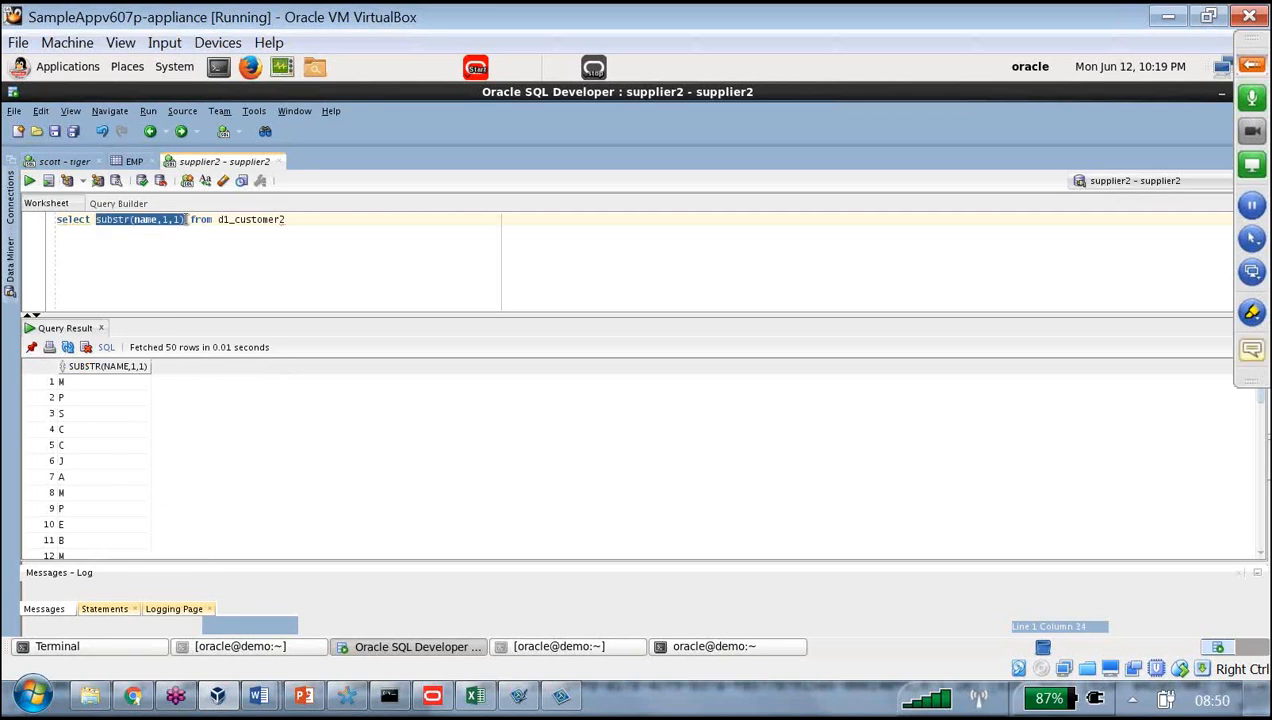
click(324, 227)
text(where)
key(ctrl+v)
text(<)
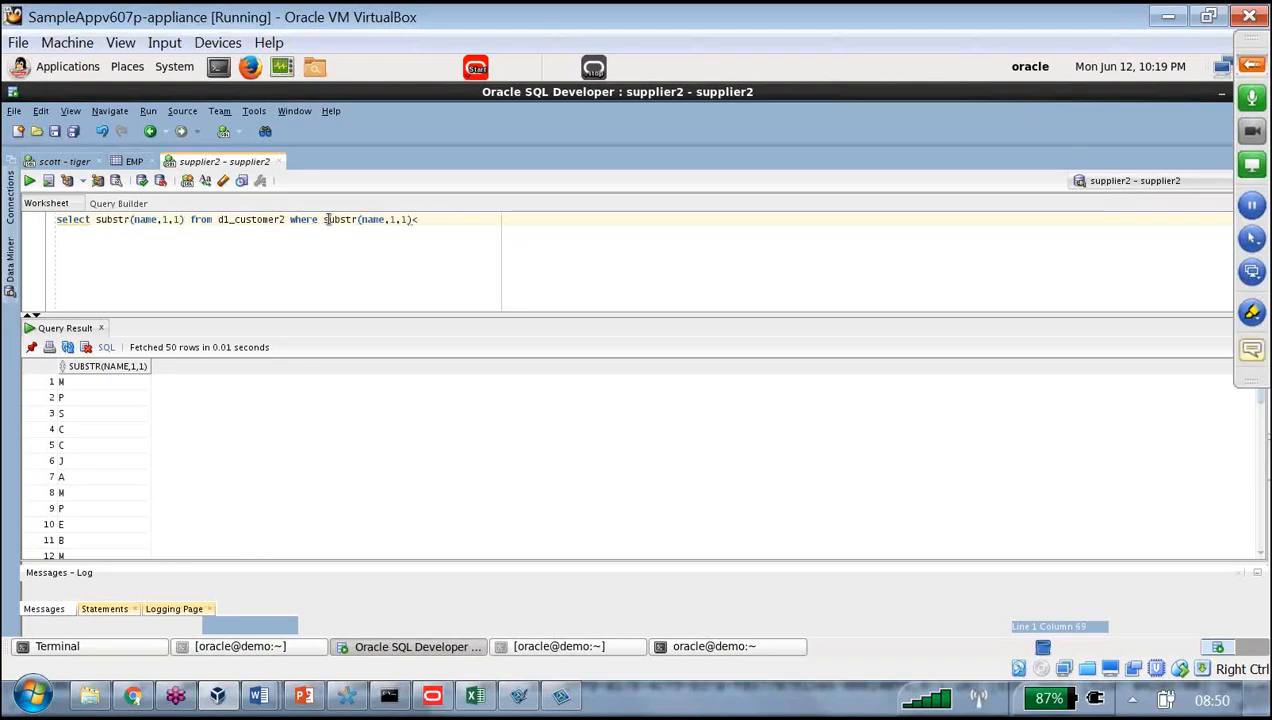
text('N')
click(29, 180)
scroll(98, 423, down, 16)
scroll(99, 431, down, 12)
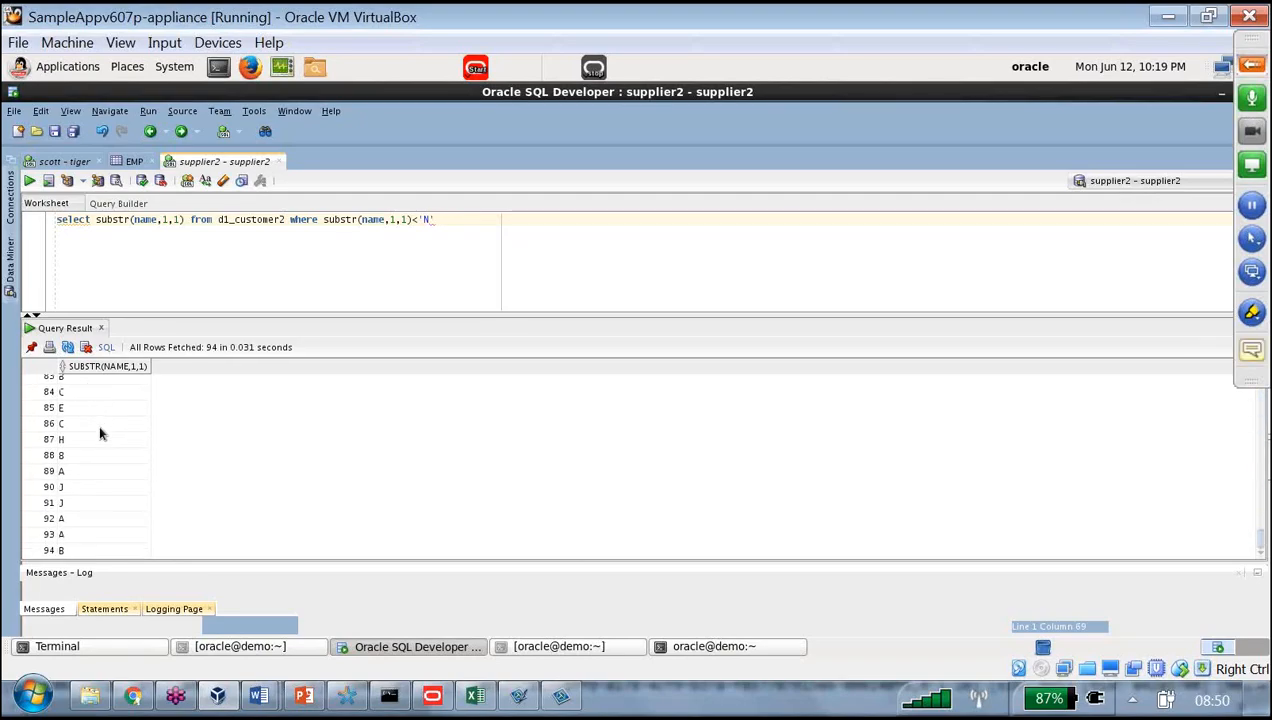
scroll(98, 433, up, 16)
scroll(98, 428, up, 7)
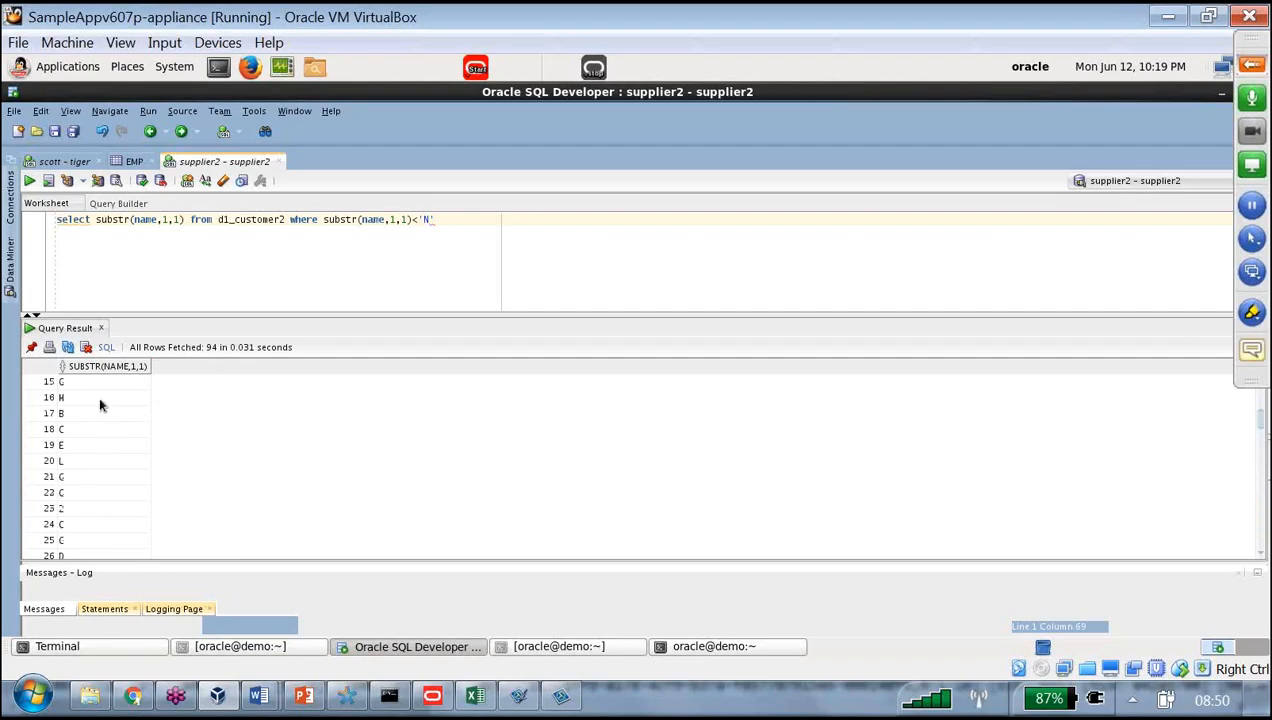
- Change the filtered query to select all columns, run it and highlight the first ten customer names in the results
drag(96, 219, 192, 219)
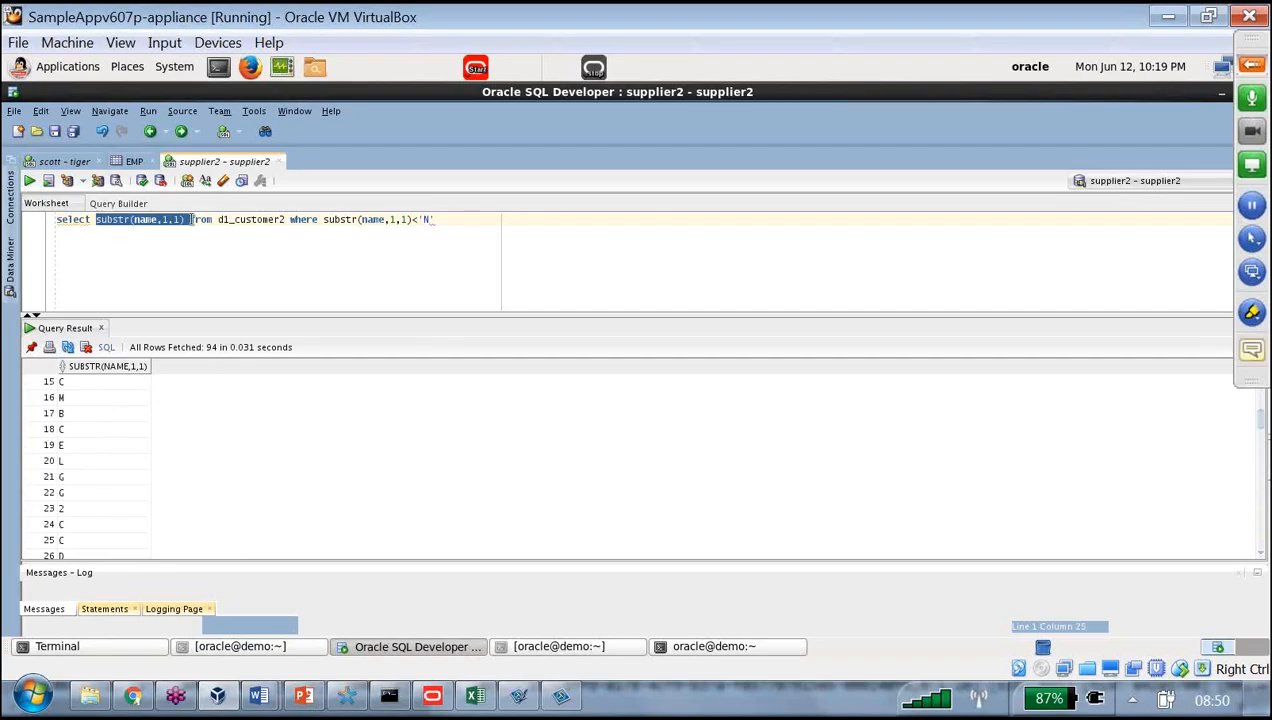
text(*)
click(31, 180)
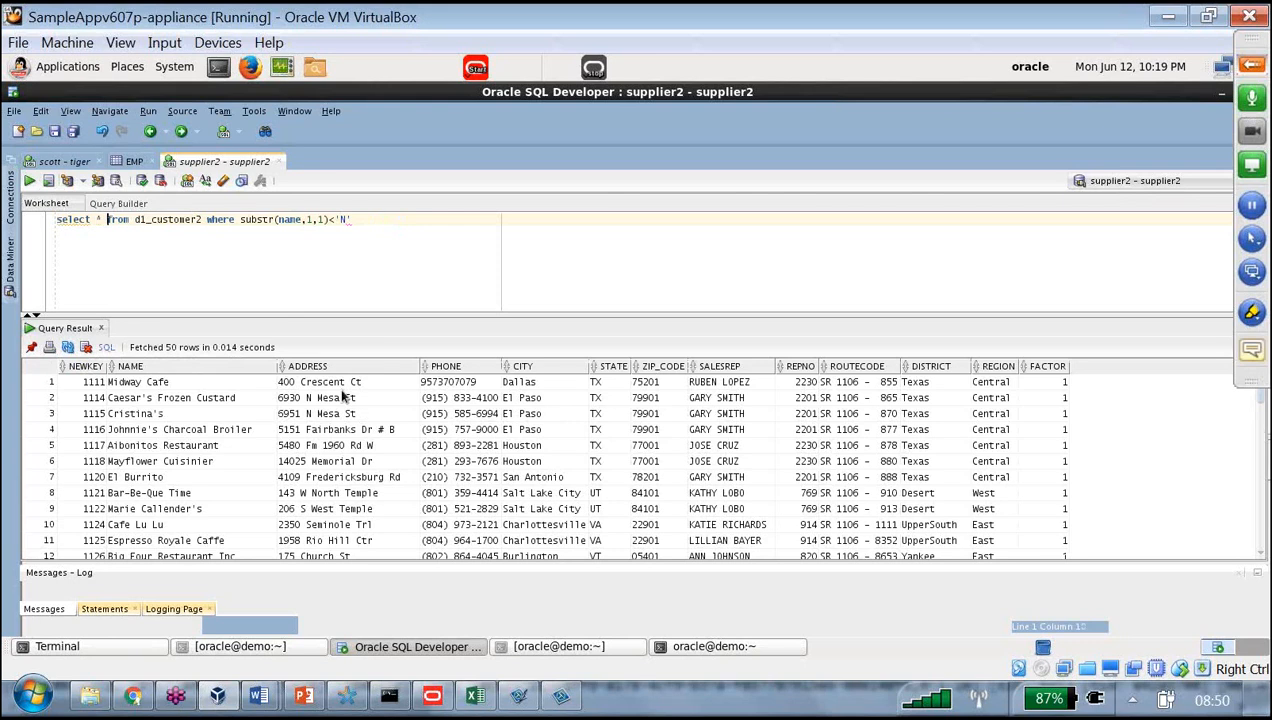
drag(143, 385, 145, 527)
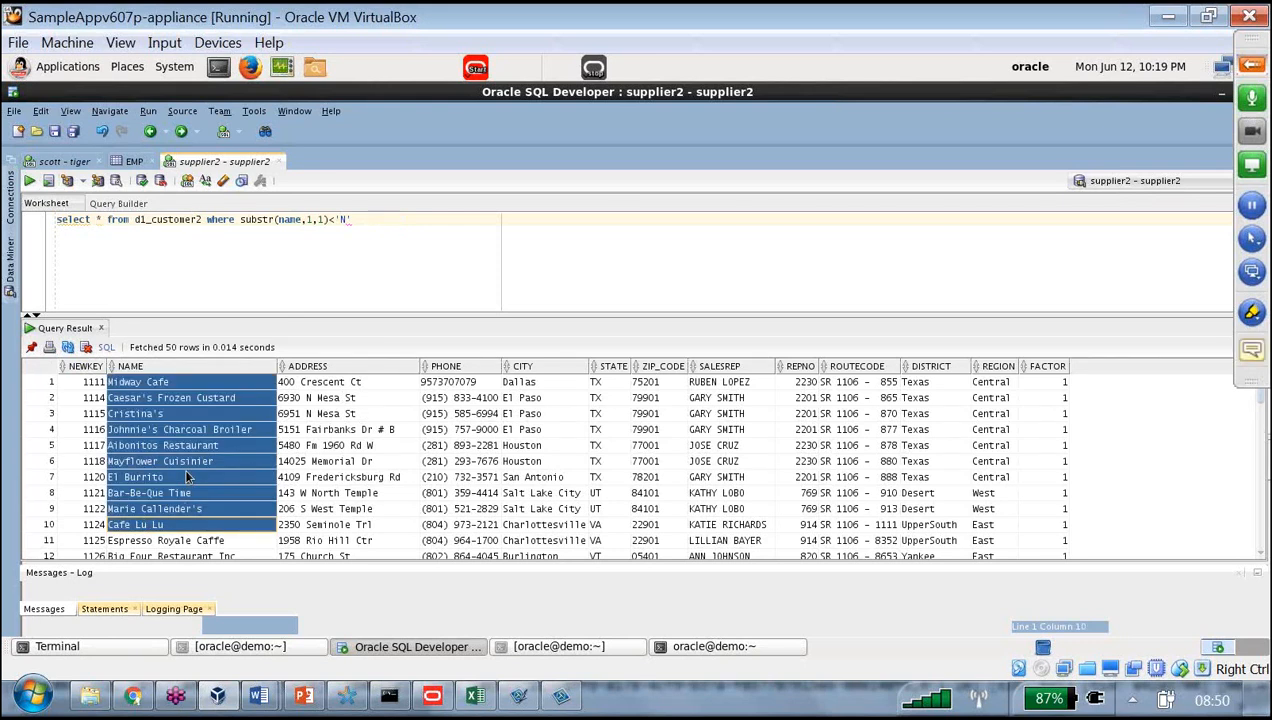
- Prefix the query with "create table B160_CUST_A_to_B as" to turn it into a table creation statement
click(60, 224)
text(create table)
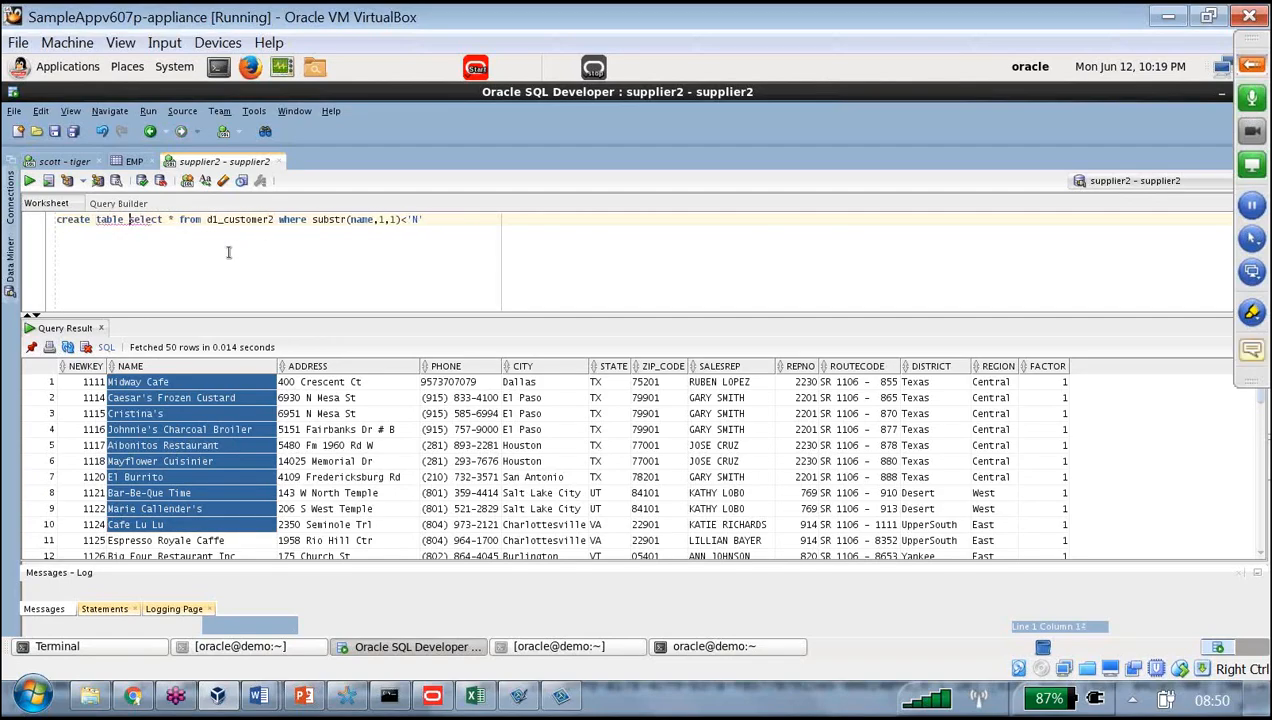
text( B160)
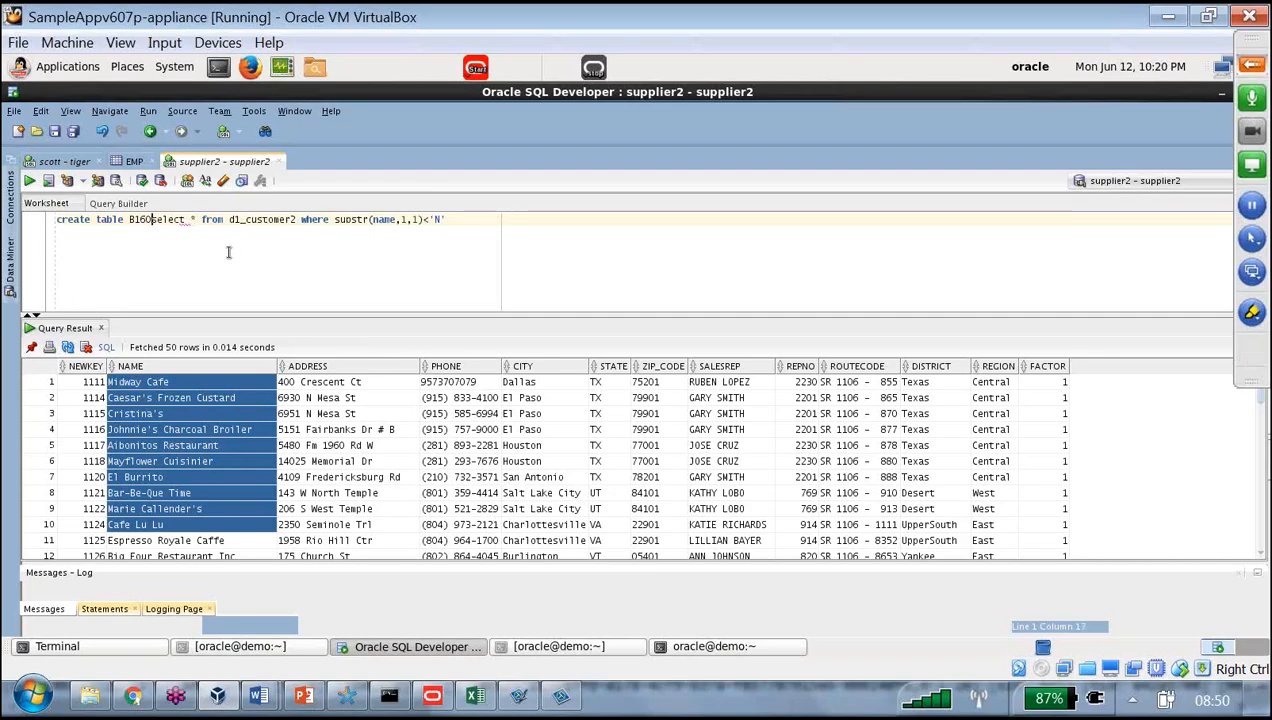
text(_C)
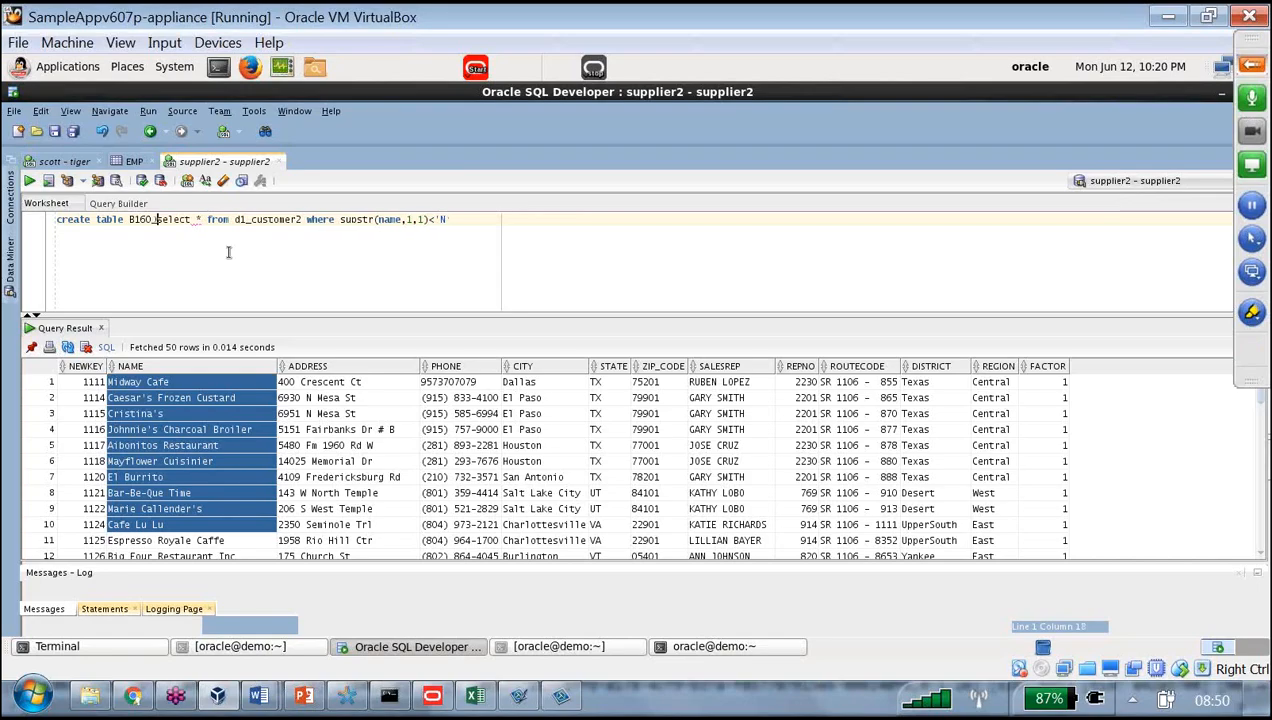
text(UST_)
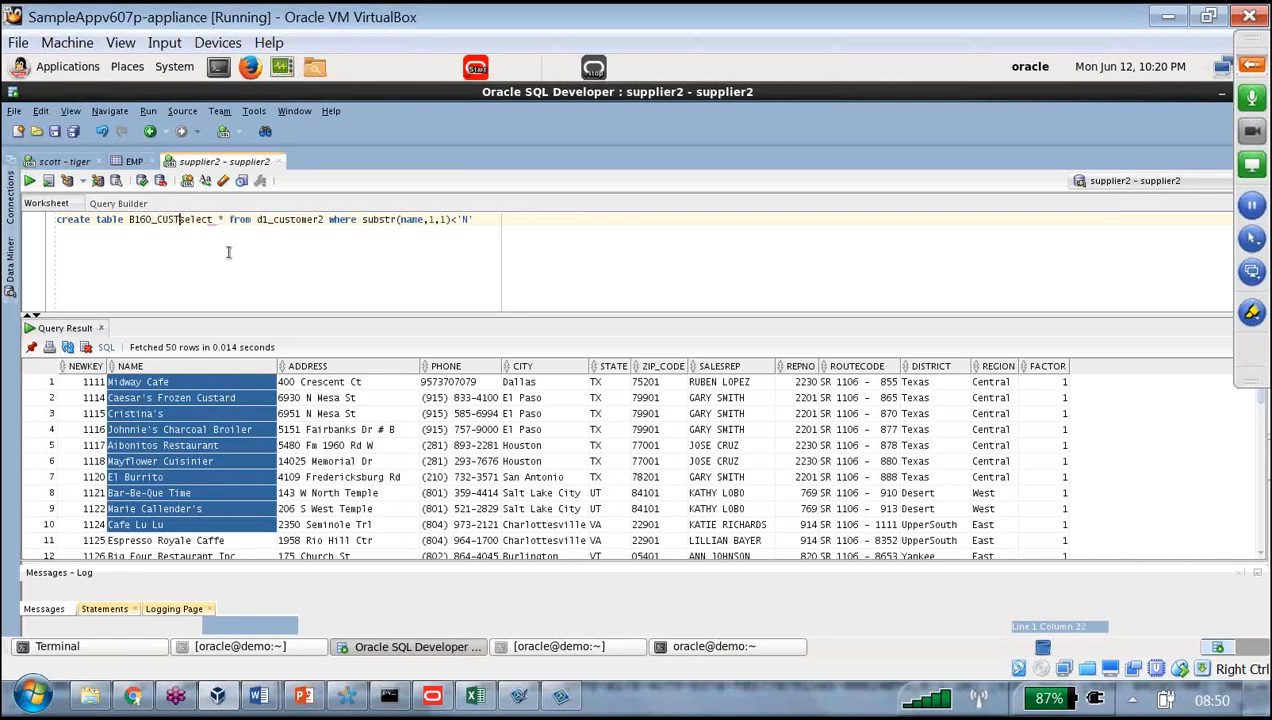
text(A)
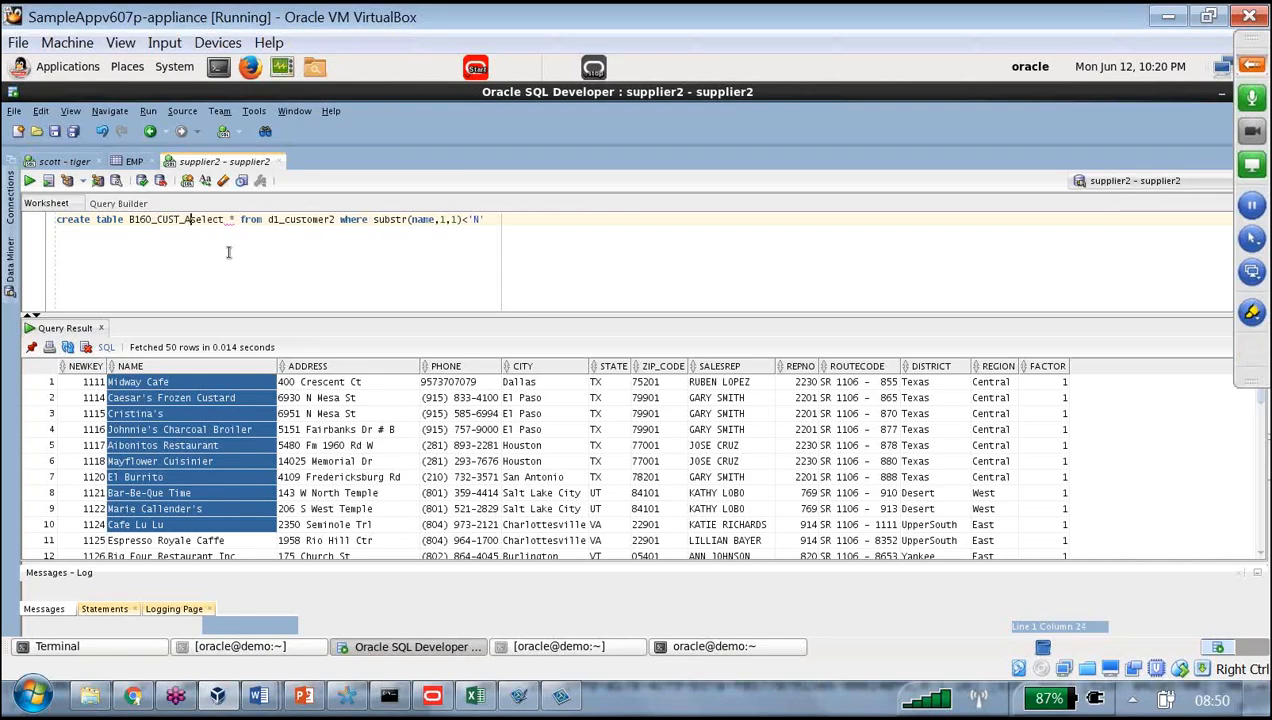
text(_to_)
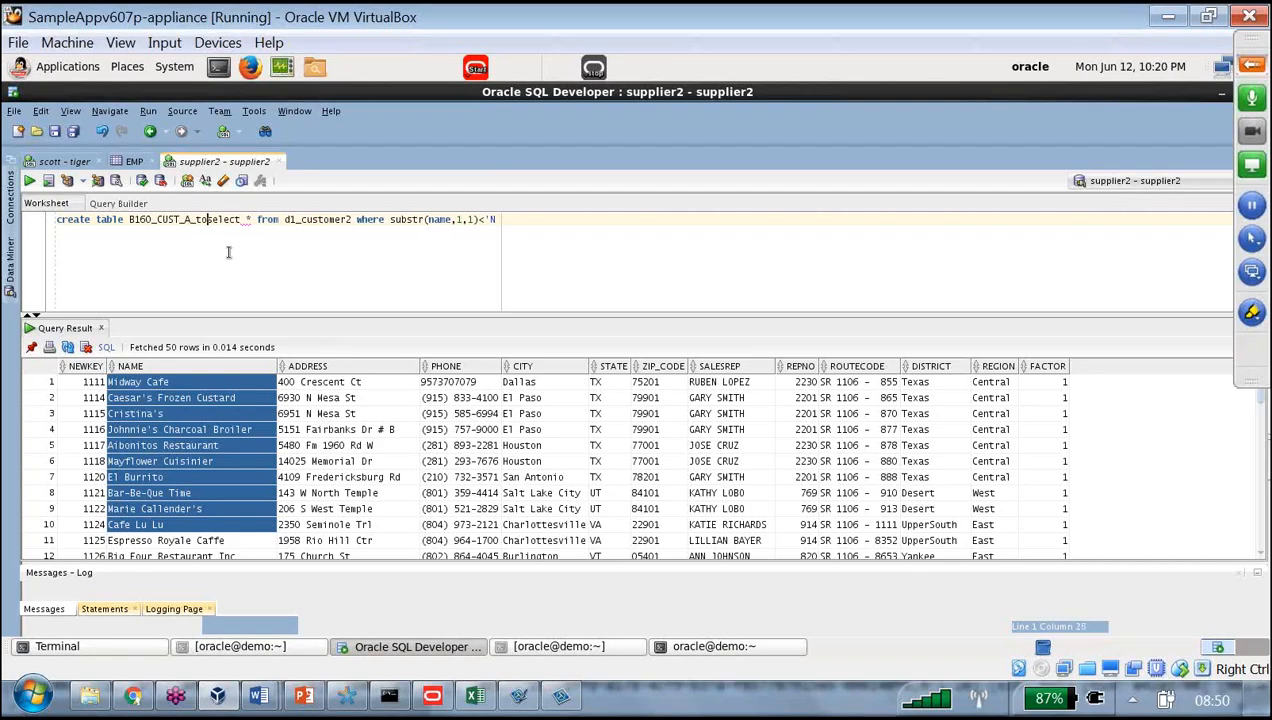
text(B )
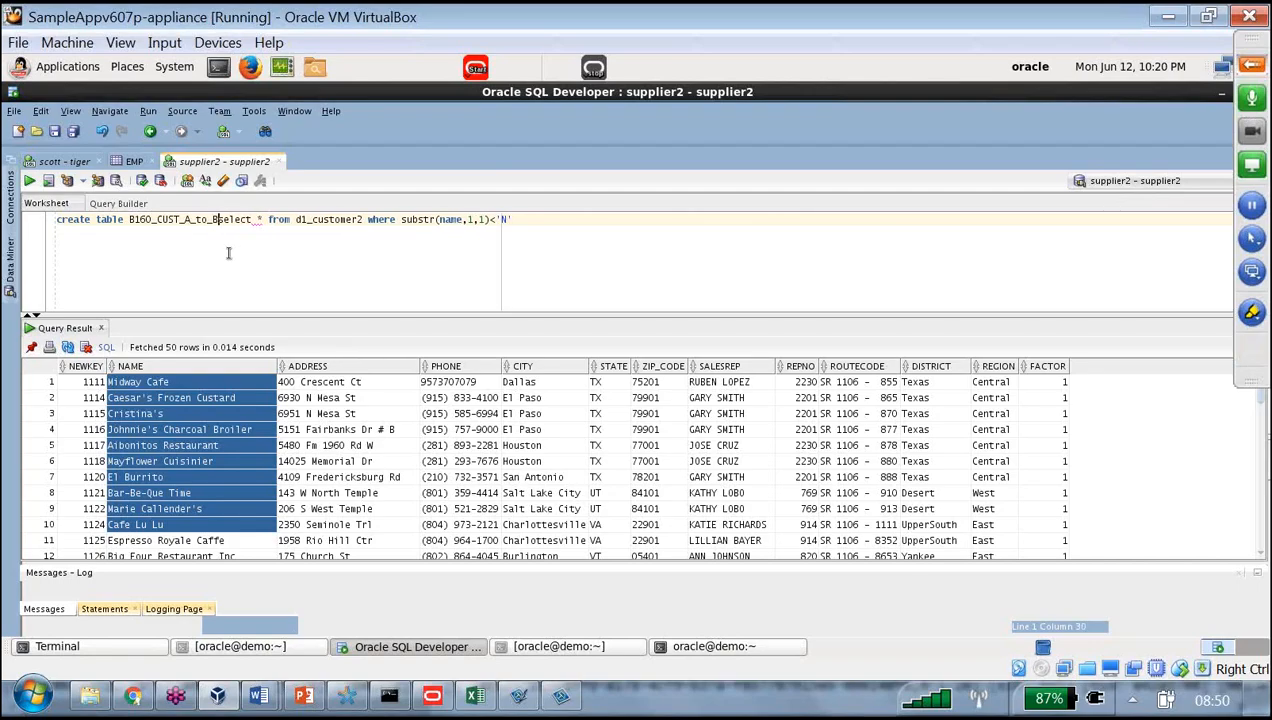
text(as)
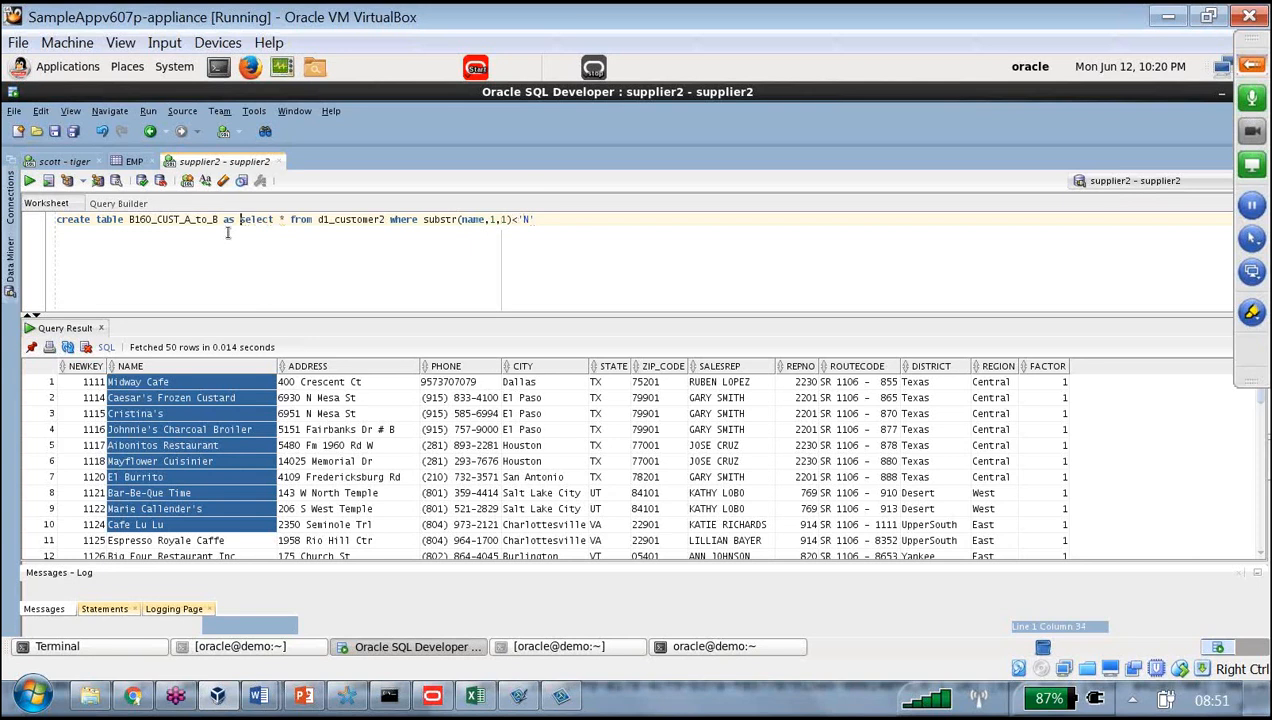
- Change the new table's name to B160_CUST_A_to_M, run the create table statement and highlight its output line
click(219, 219)
key(BackSpace)
text(N)
key(BackSpace)
text(M)
key(BackSpace)
text(N)
click(30, 181)
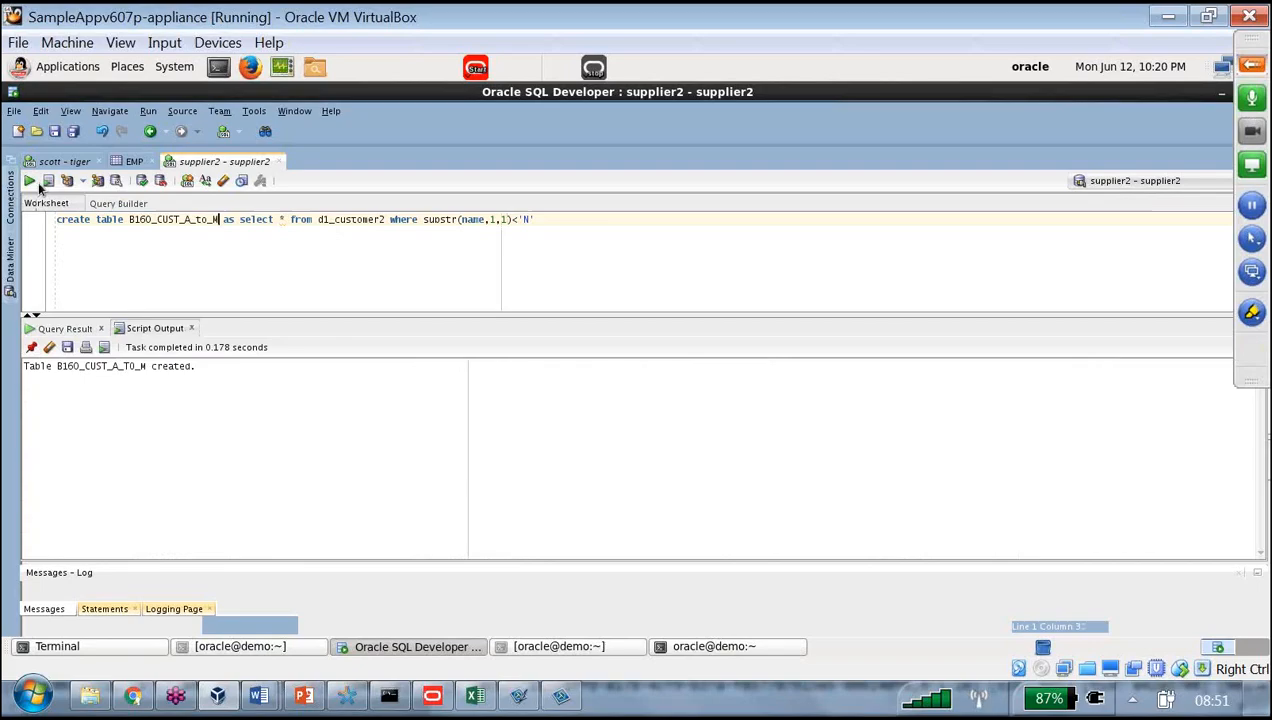
drag(202, 370, 4, 368)
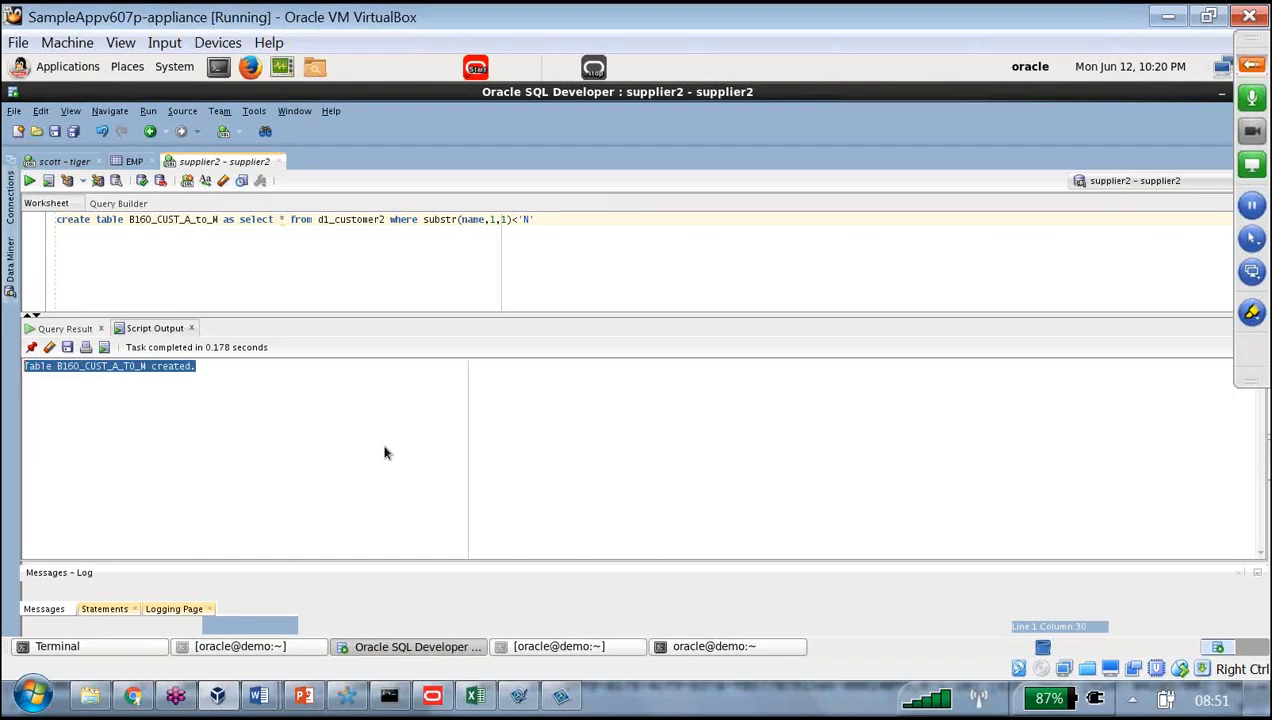
- Below the create statement, write a query selecting min(substr(name,1,1)) and max(substr(name,1,1)) from the new B160 table
click(586, 219)
key(Return)
key(Return)
text(salect )
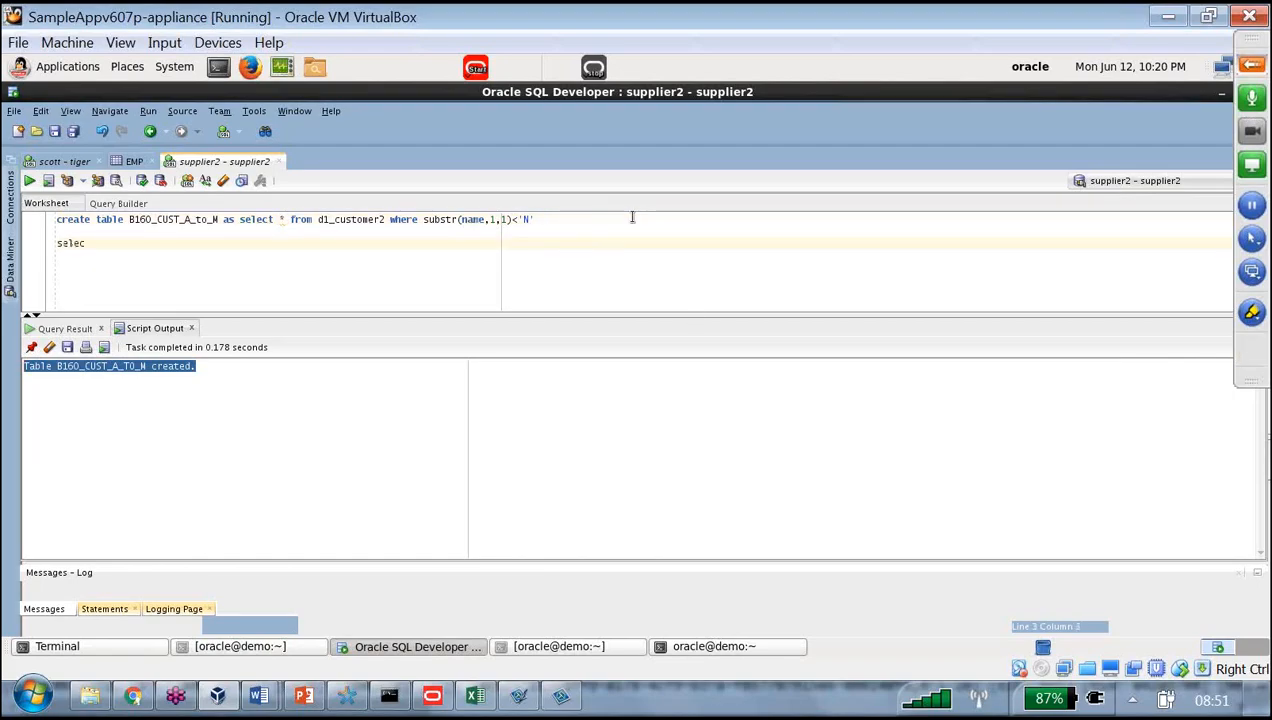
text(min(substr(name,1,1)
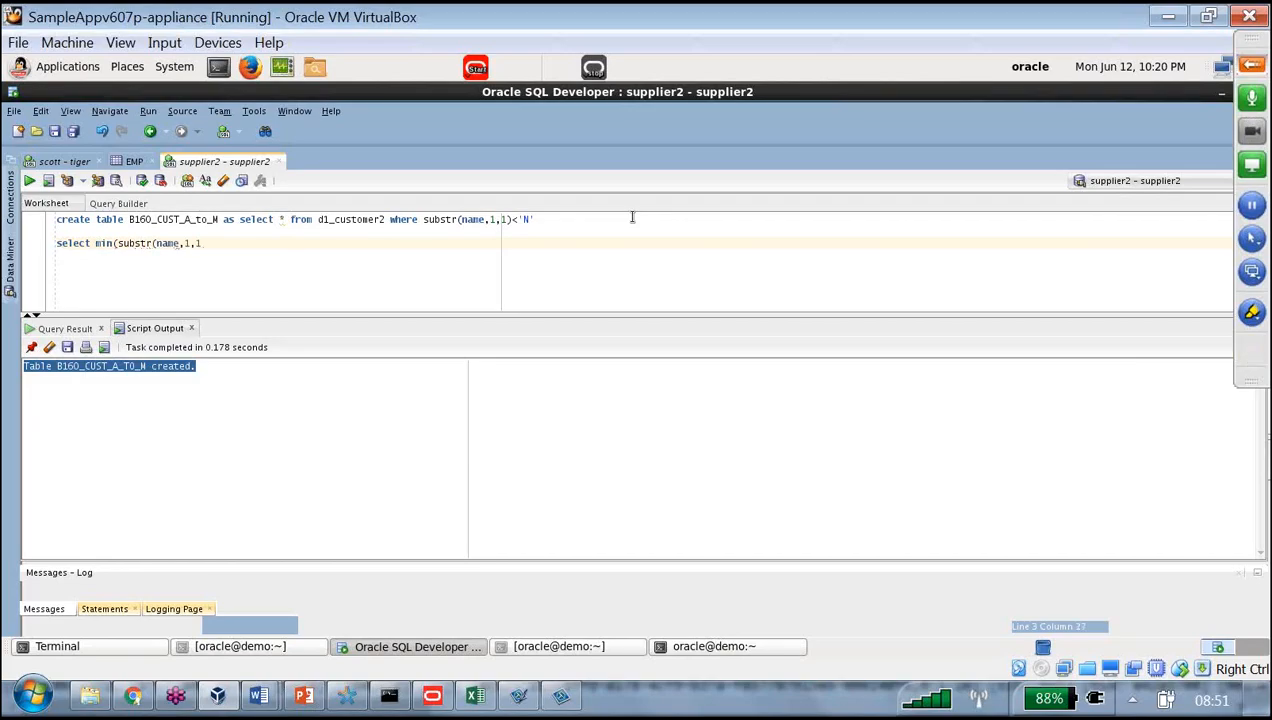
text()),max()
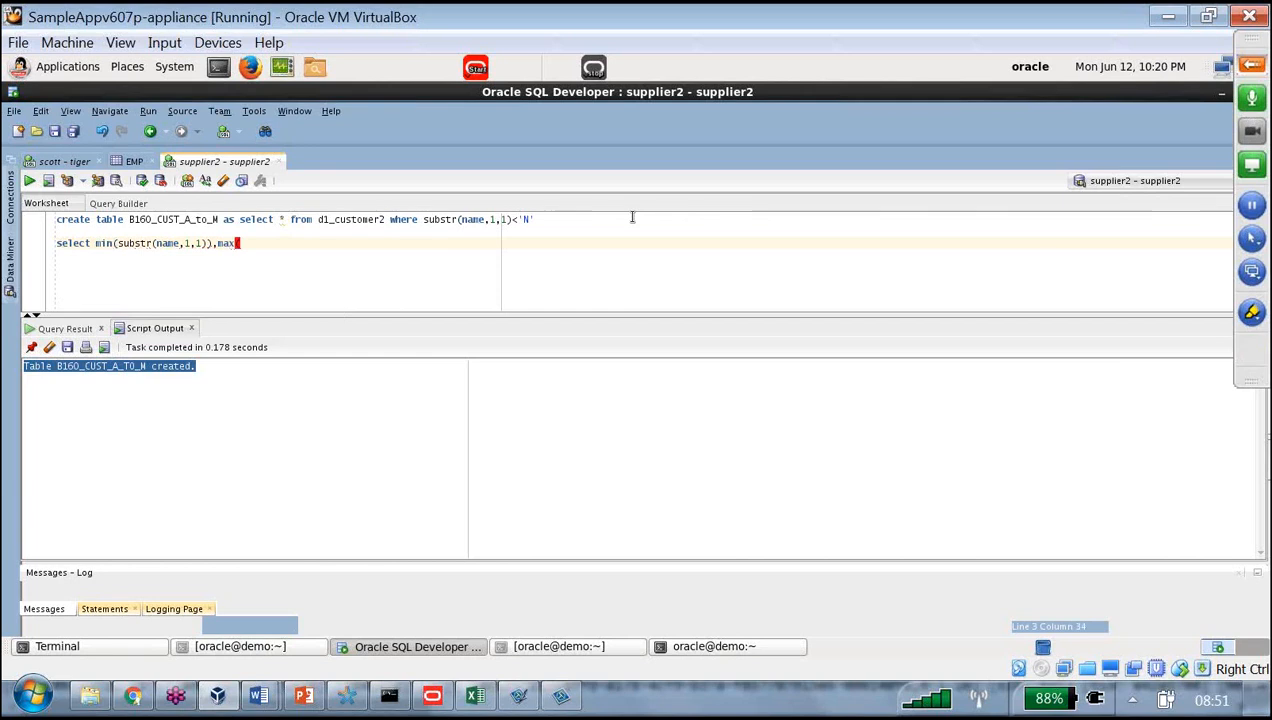
text(substr(name,1,1)) from B160)
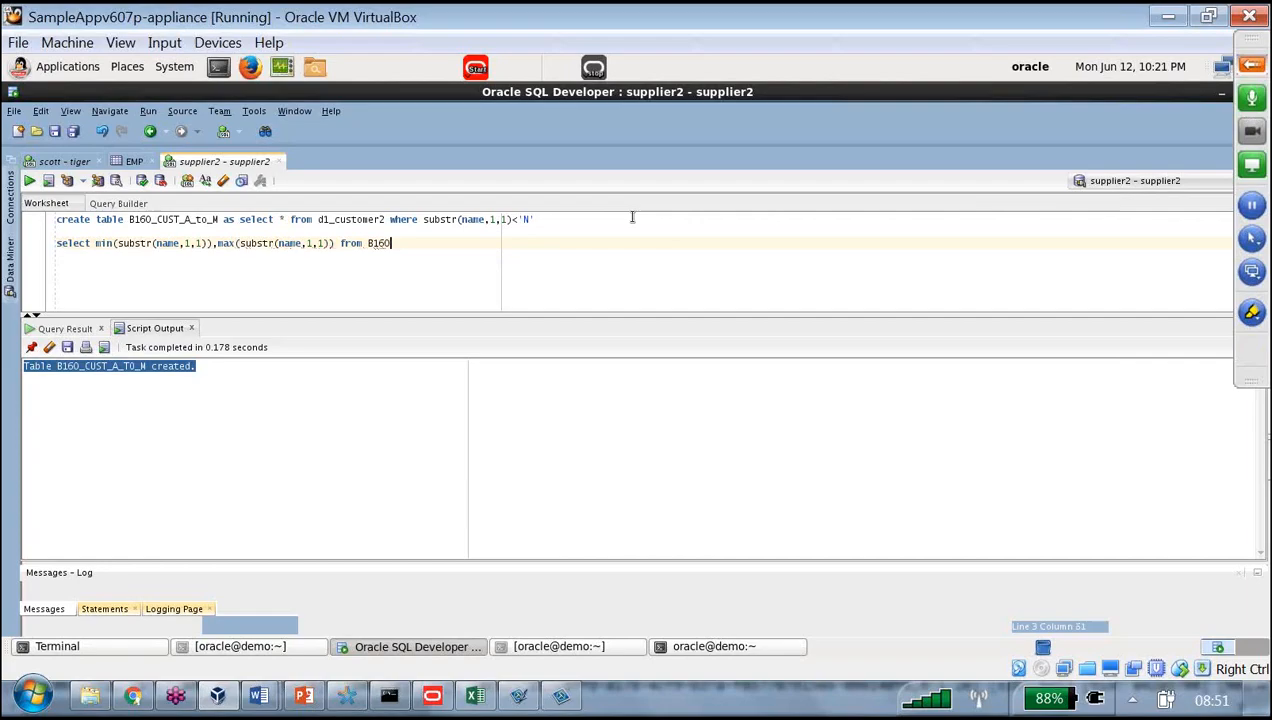
- Complete the min/max first-letter query with table B160_CUST_A_TO_M, run it, and check both result values
text(_)
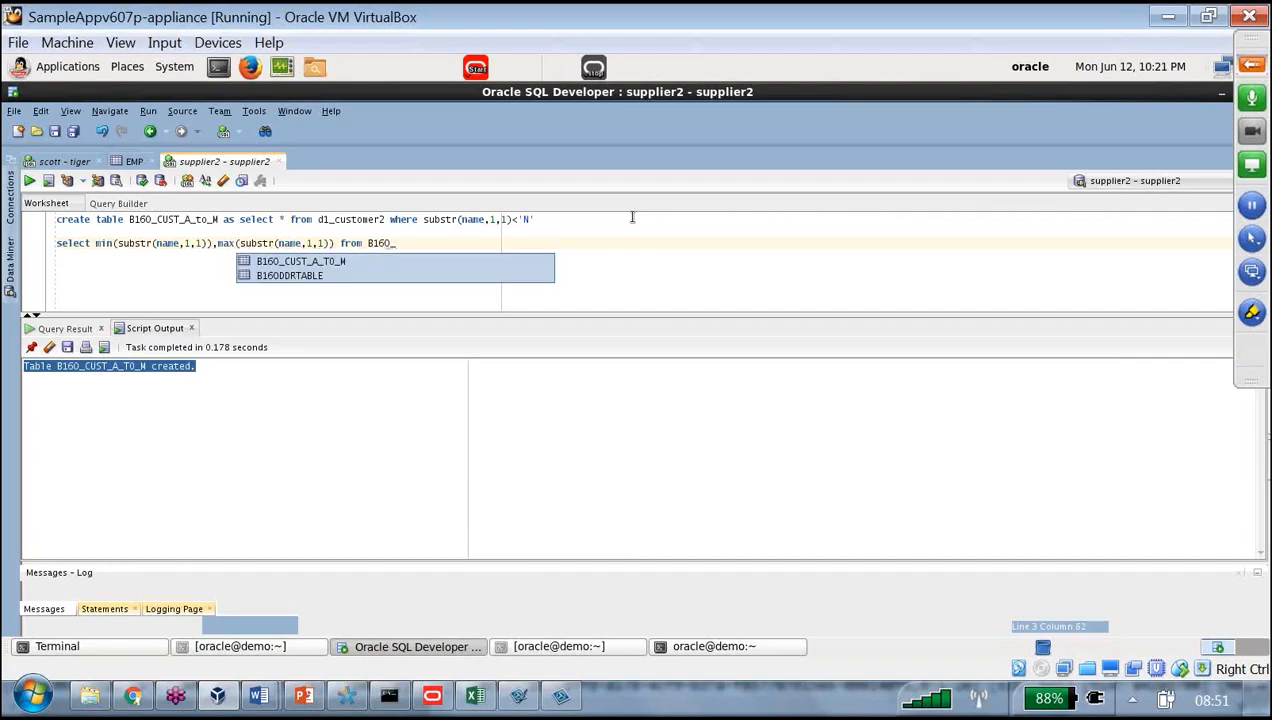
click(336, 262)
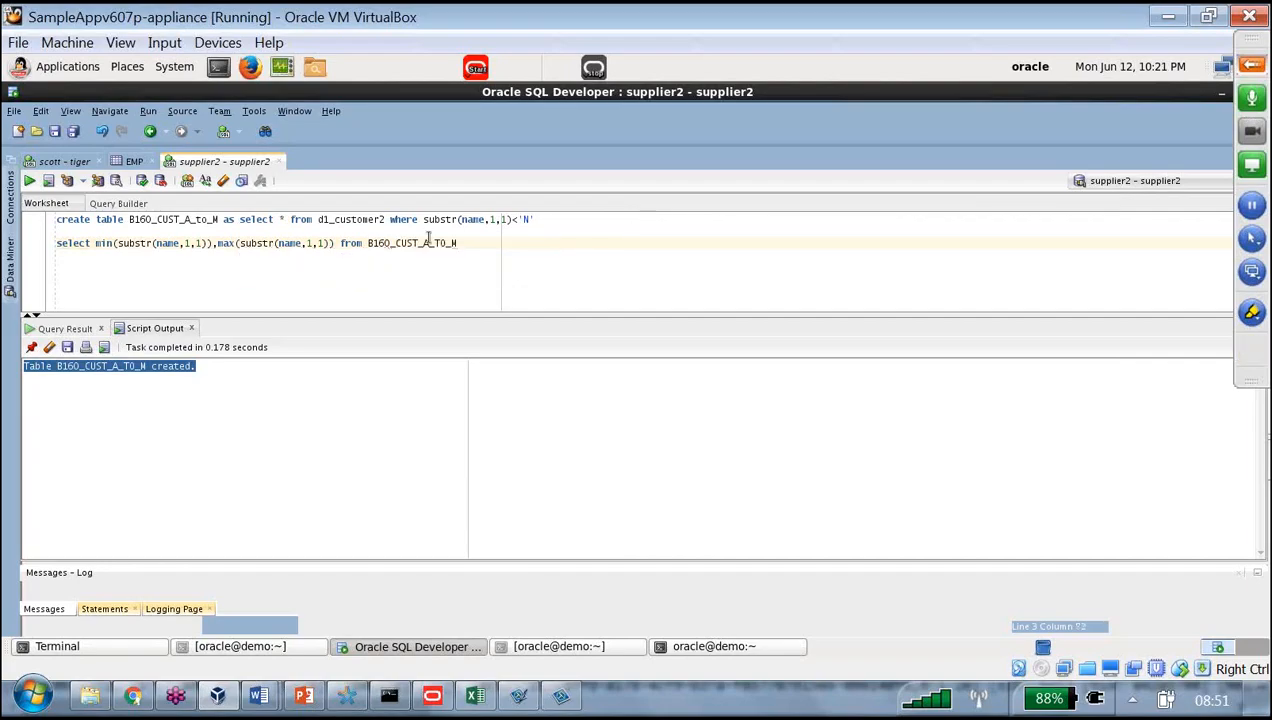
drag(460, 244, 40, 245)
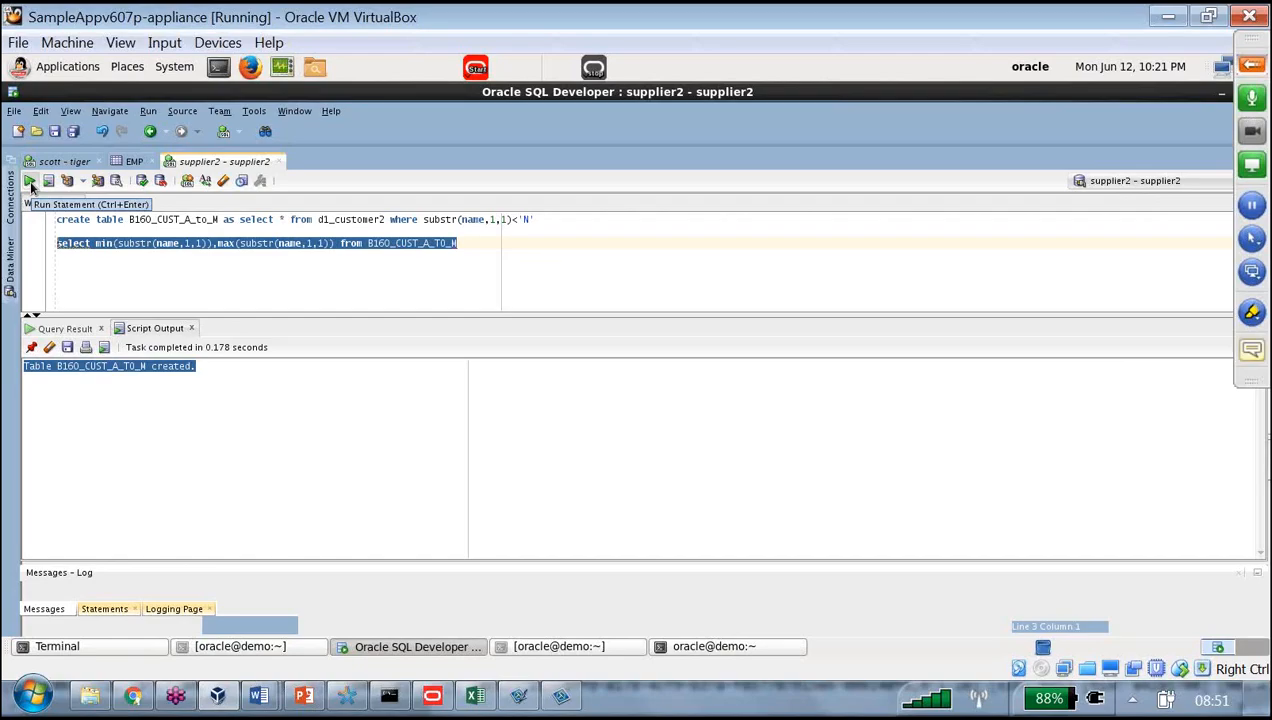
click(29, 181)
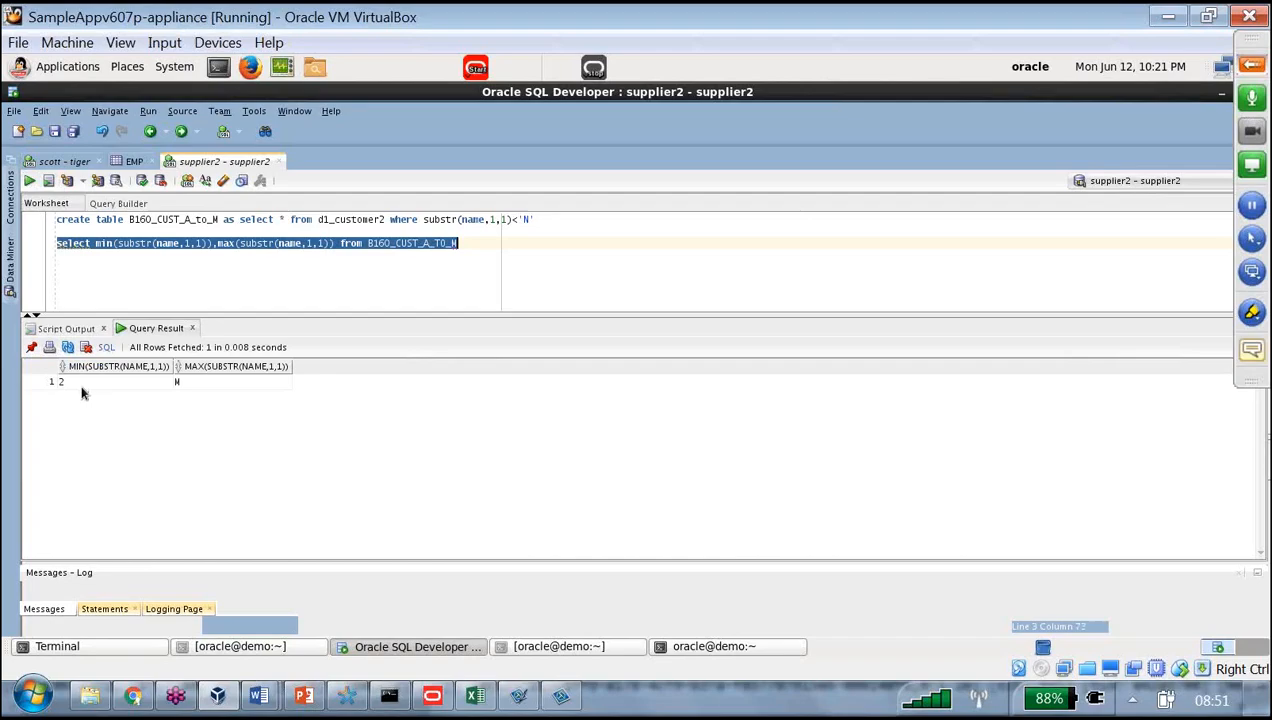
click(77, 388)
click(220, 394)
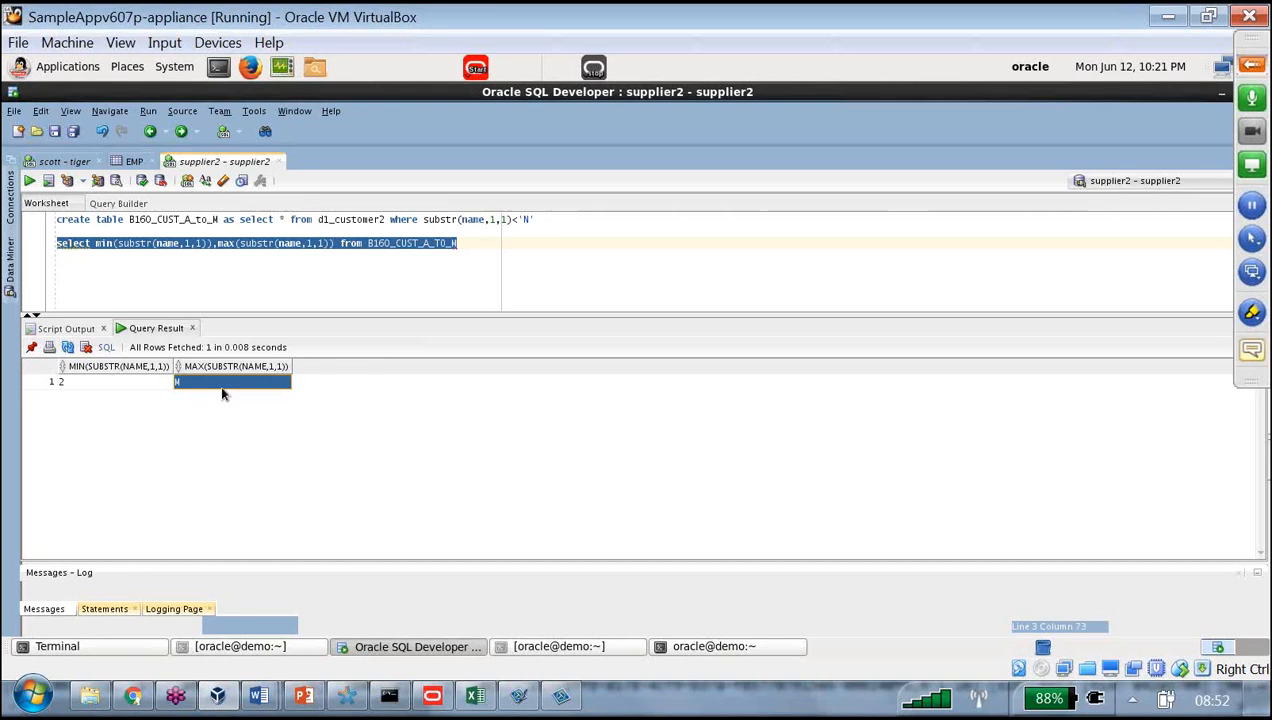
click(548, 262)
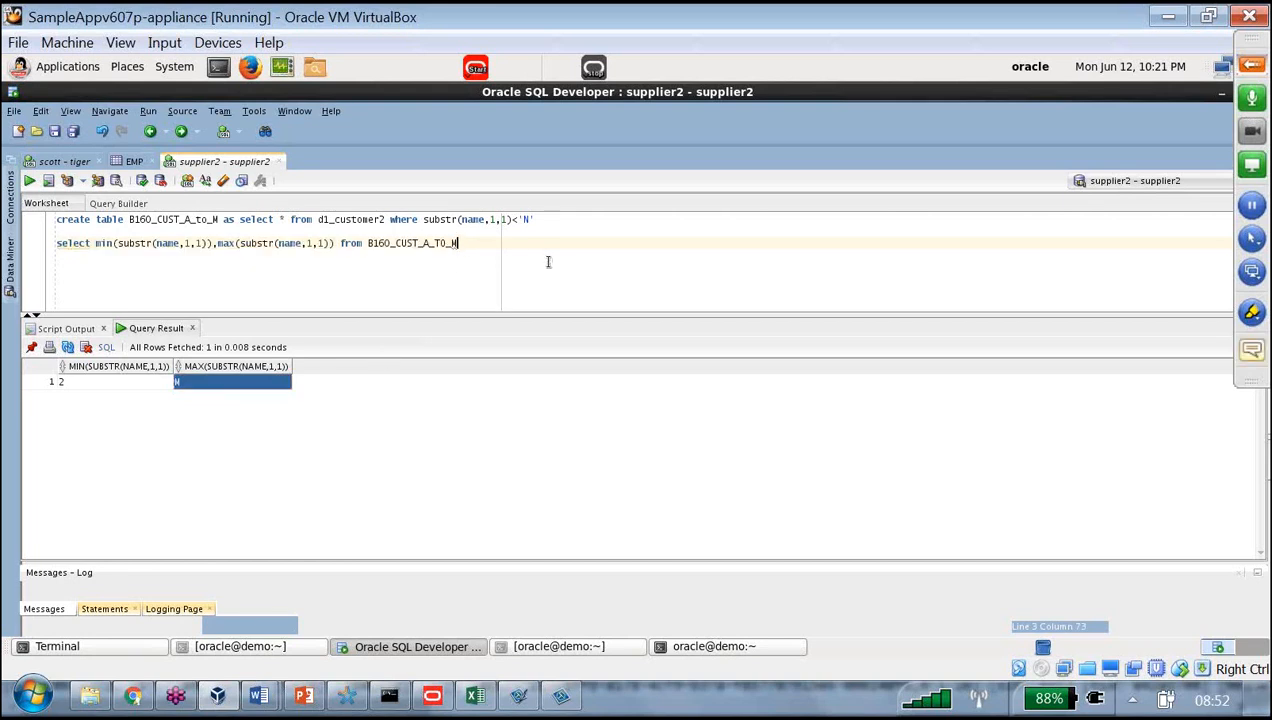
click(107, 387)
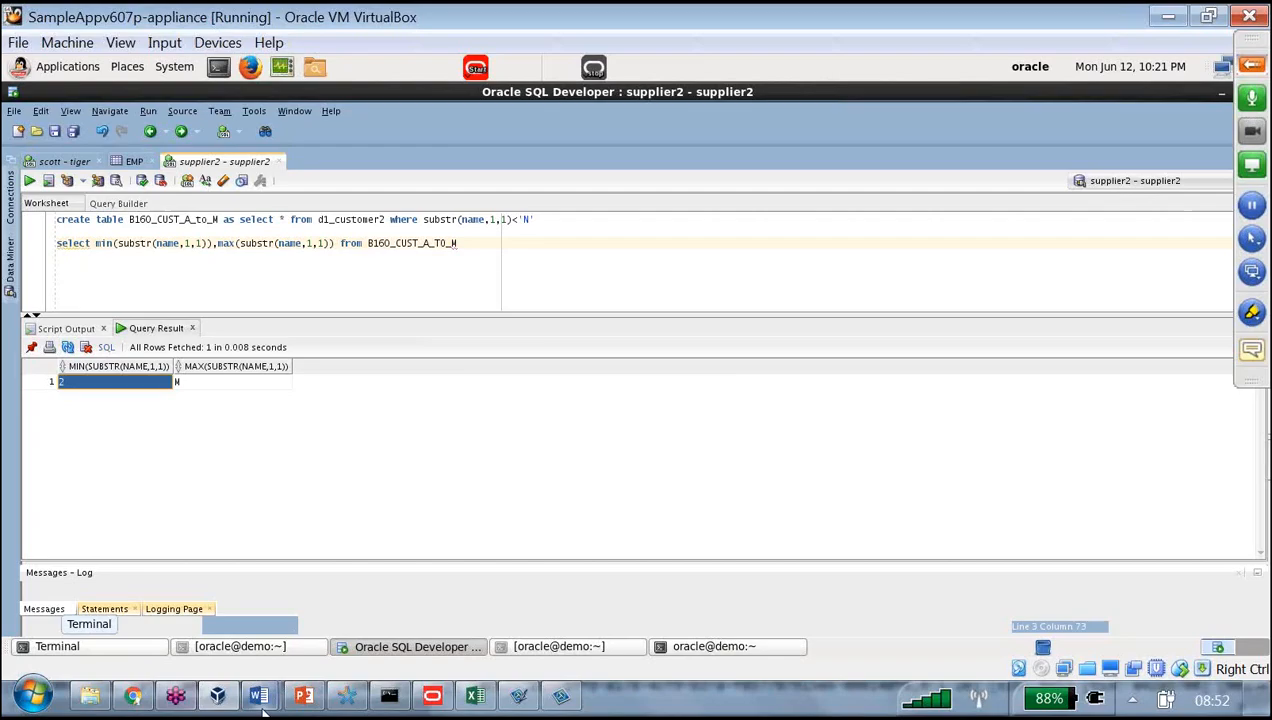
- Switch to Chrome, search the web for one2onehelp in a new browser tab, and open the 1to1help site
mouse_move(262, 702)
click(140, 699)
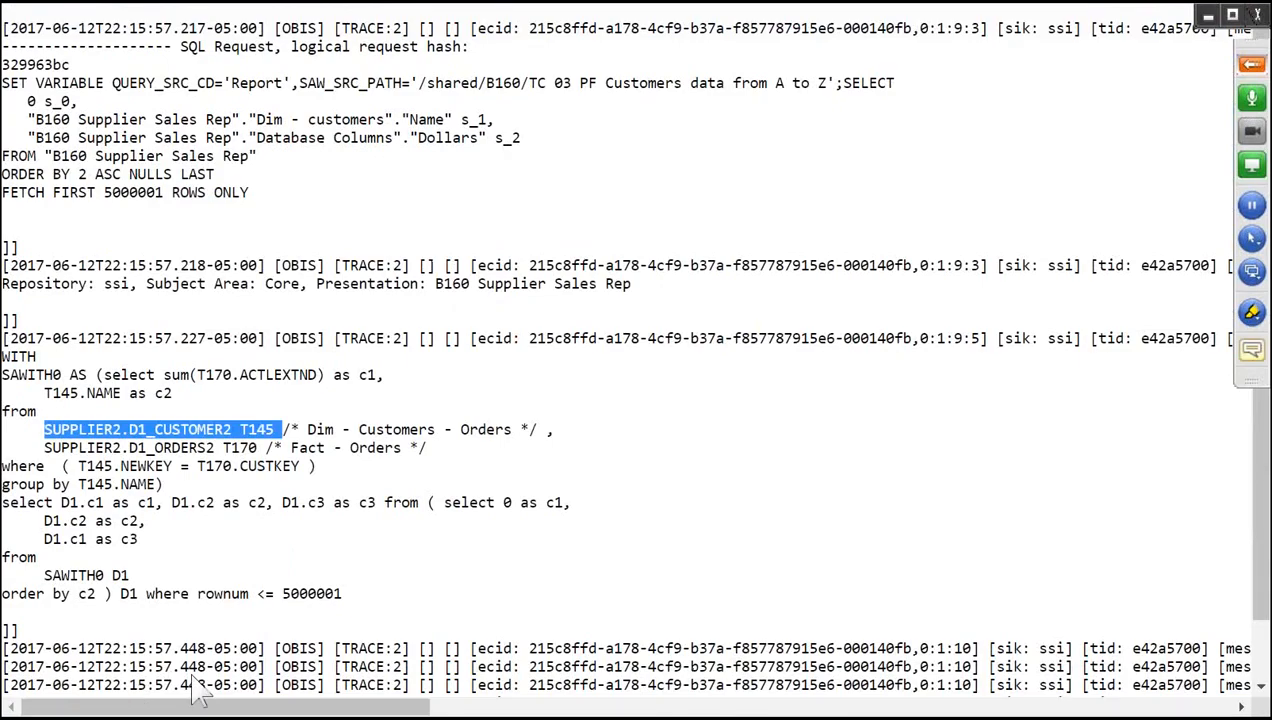
key(F11)
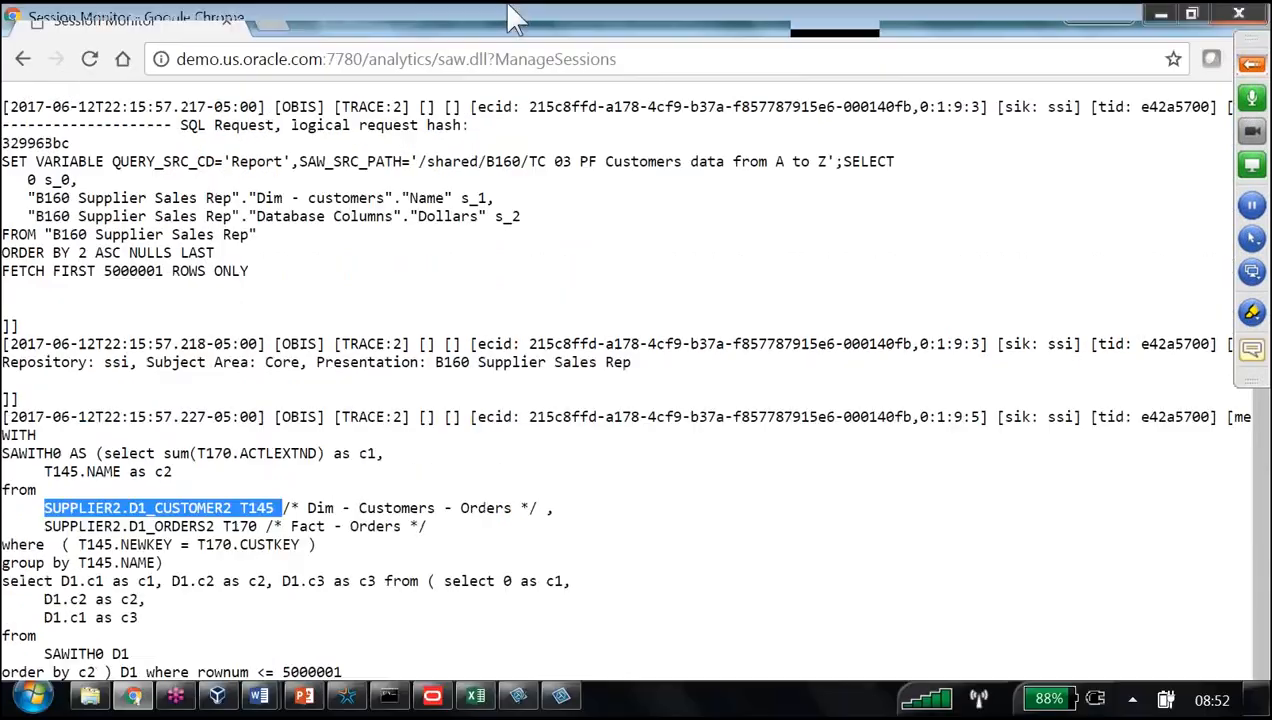
key(ctrl+t)
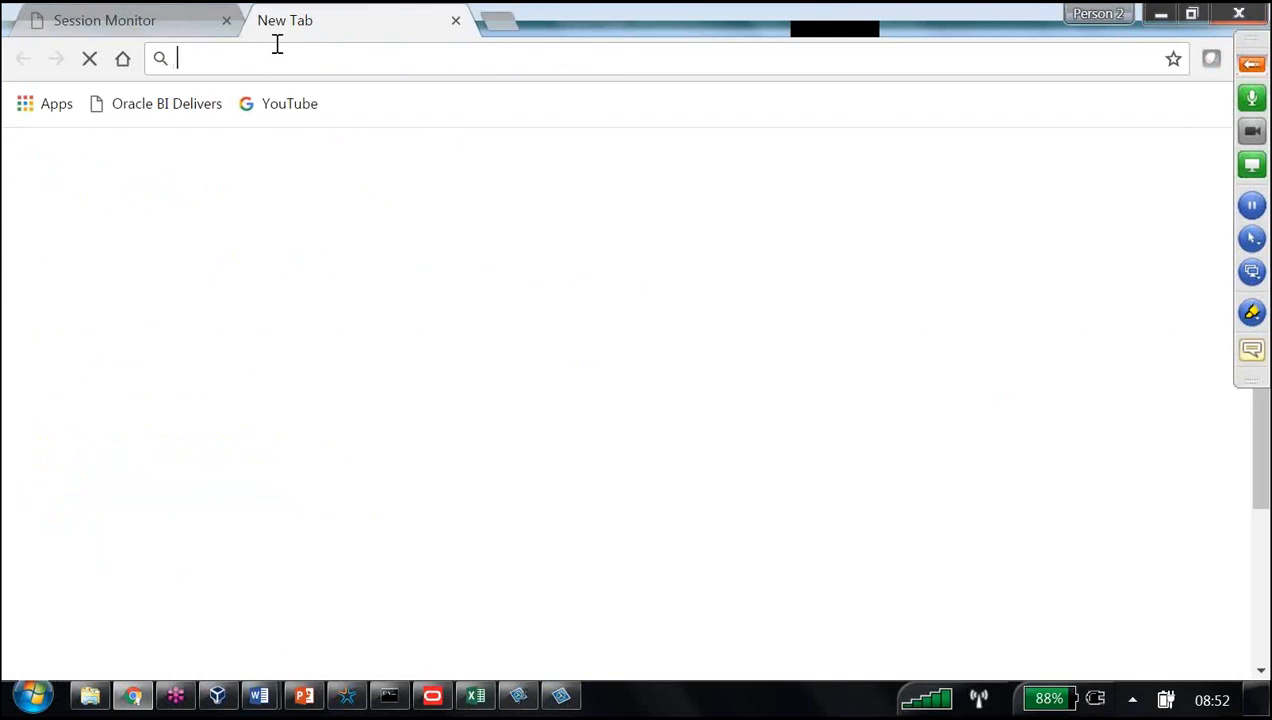
text(one)
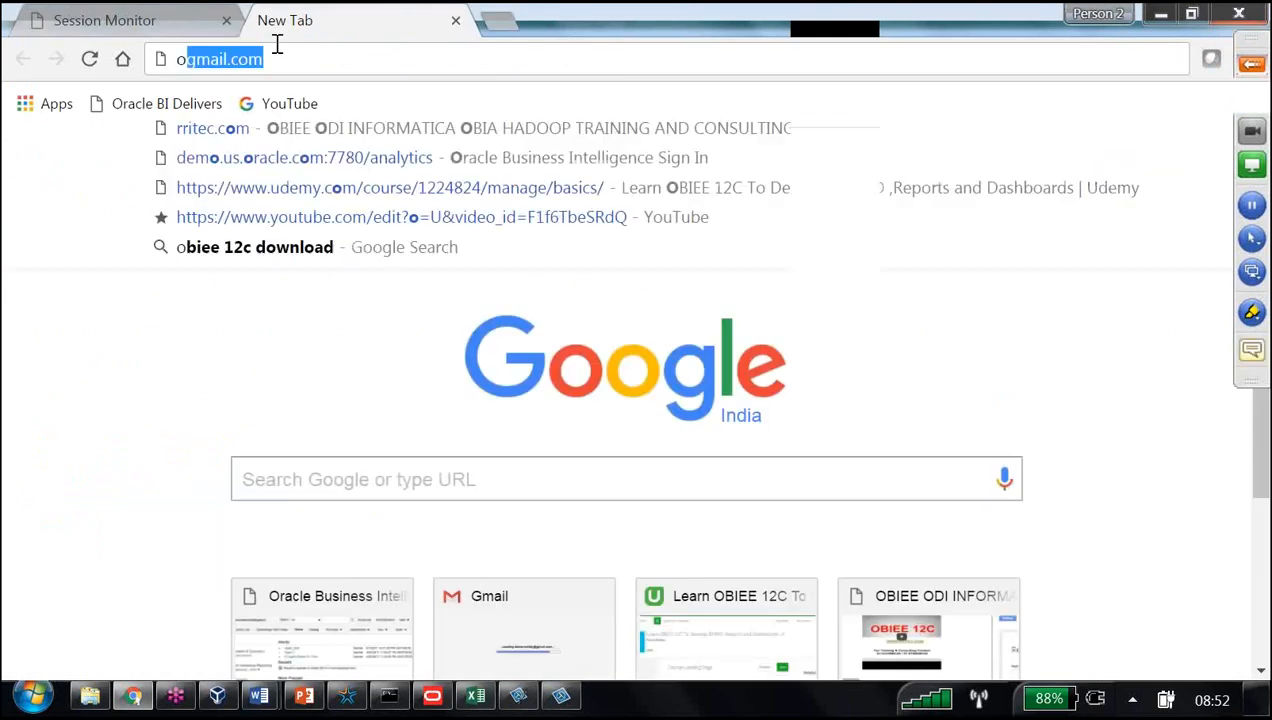
text(to)
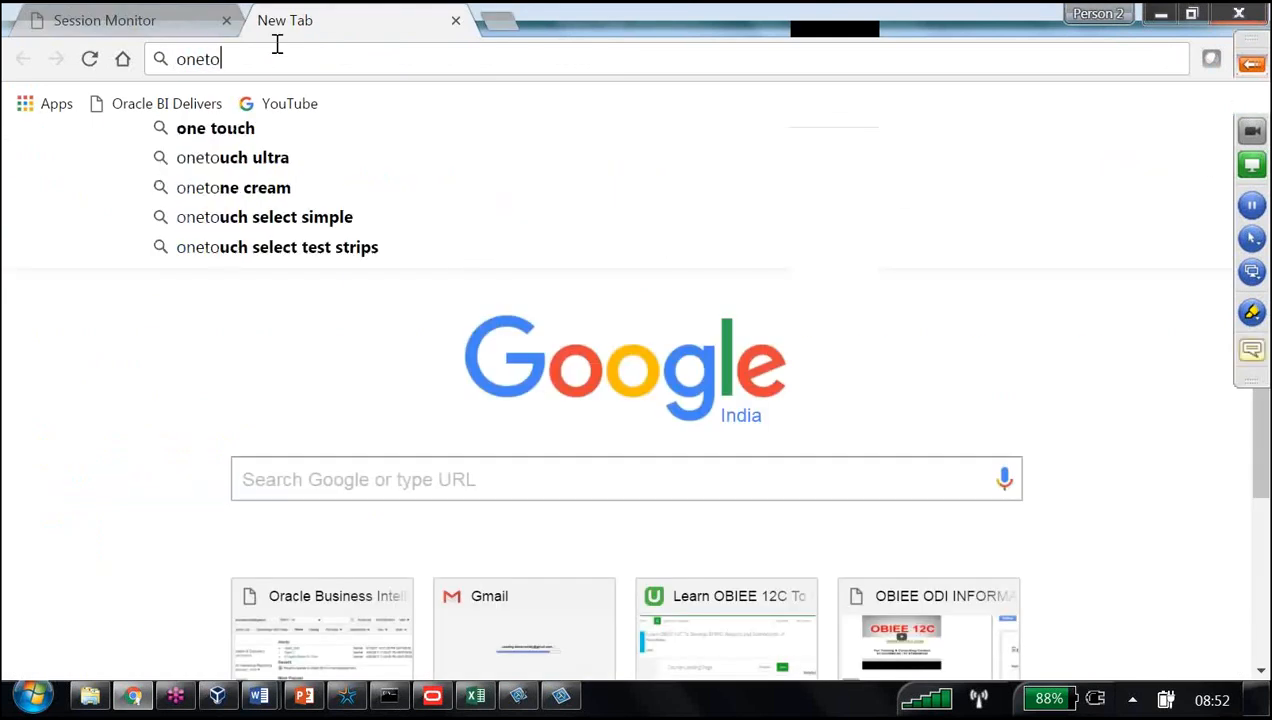
key(BackSpace)
key(BackSpace)
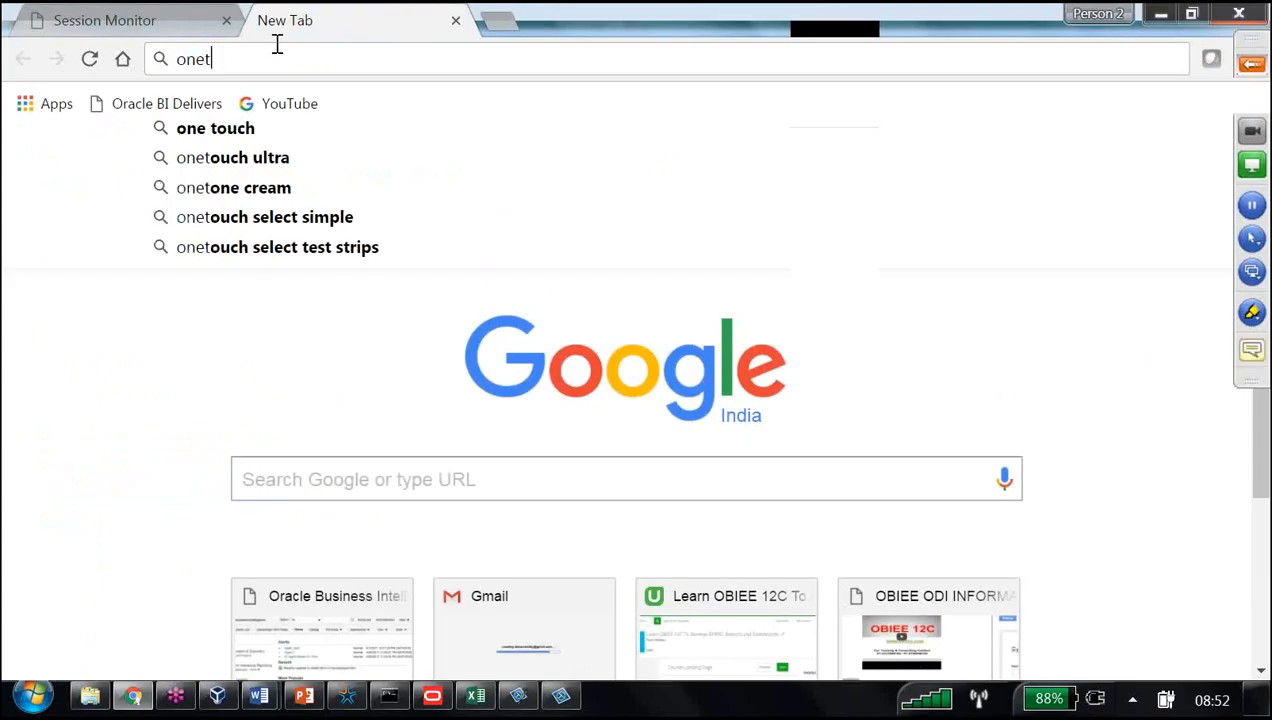
text(2onehelp)
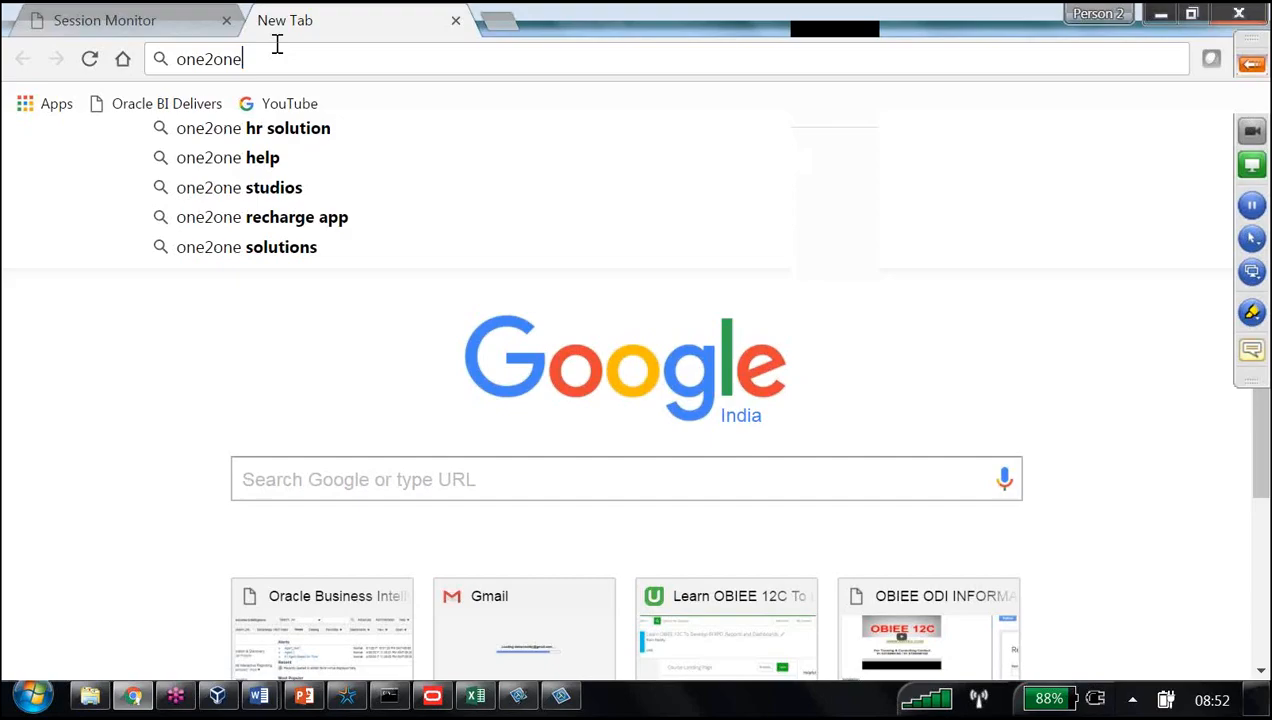
key(Return)
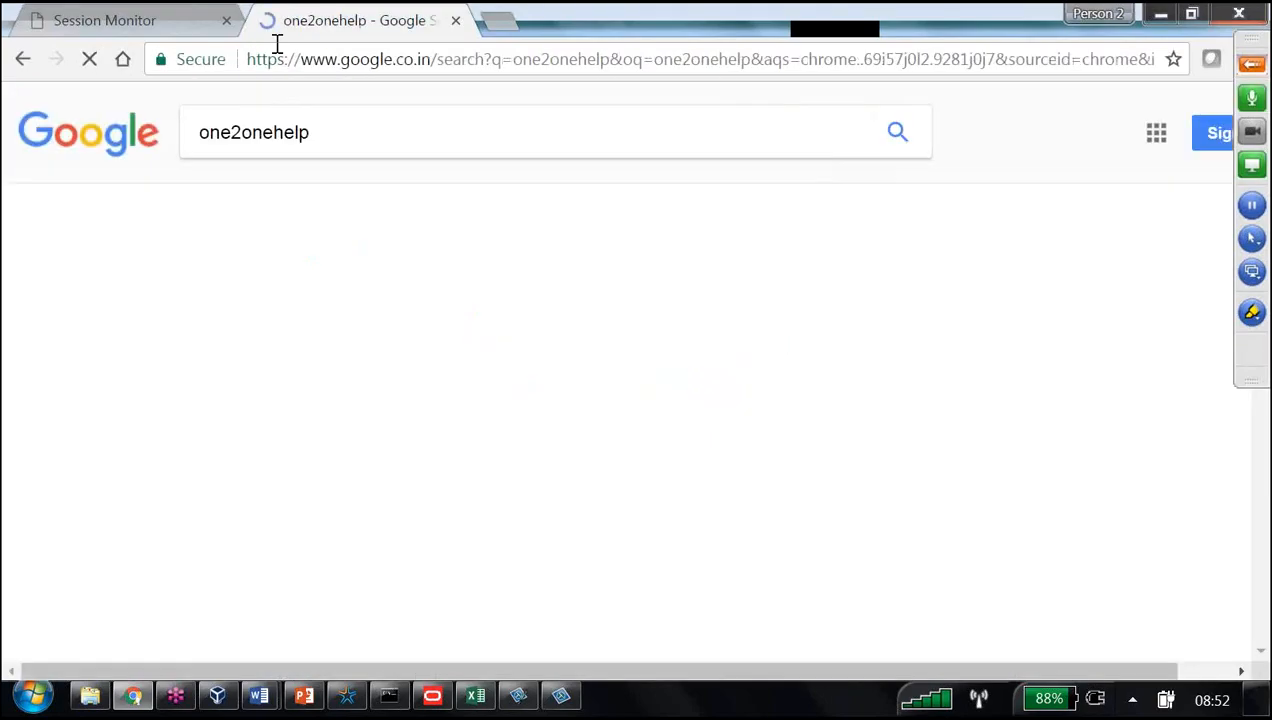
click(326, 388)
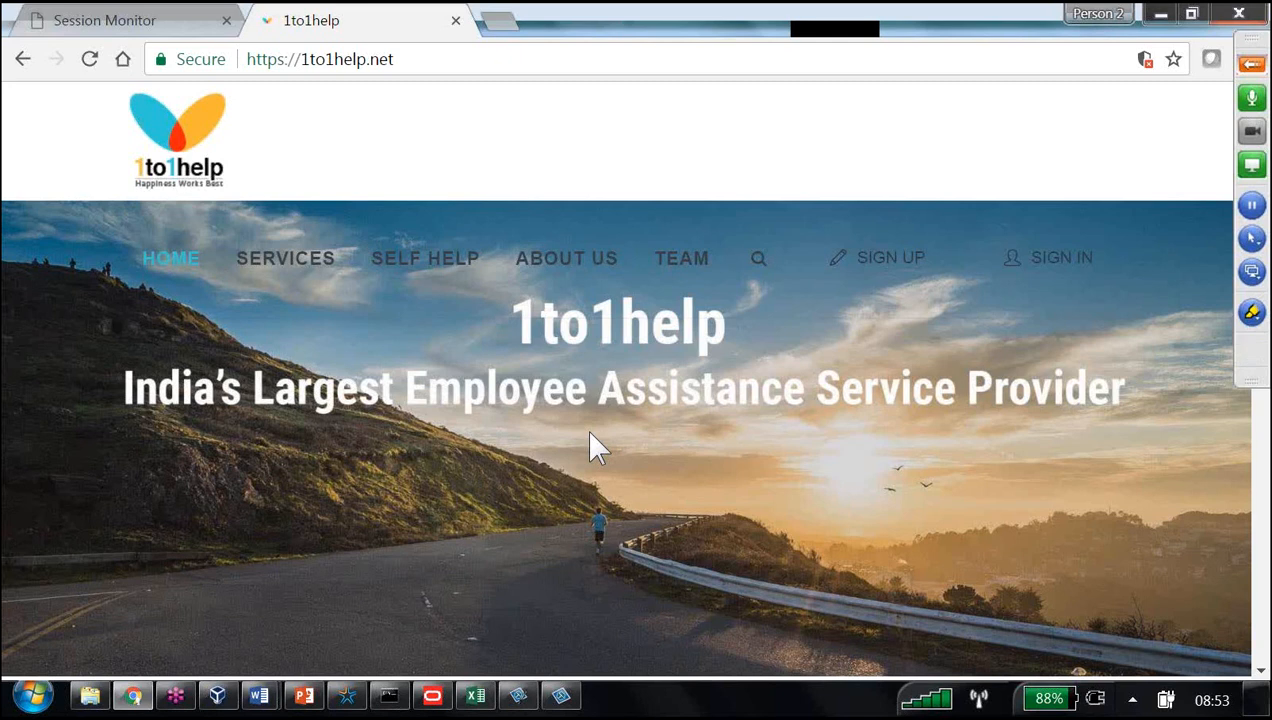
- Look through the services on the 1to1help home page, then close the site and return to SQL Developer
scroll(590, 433, down, 10)
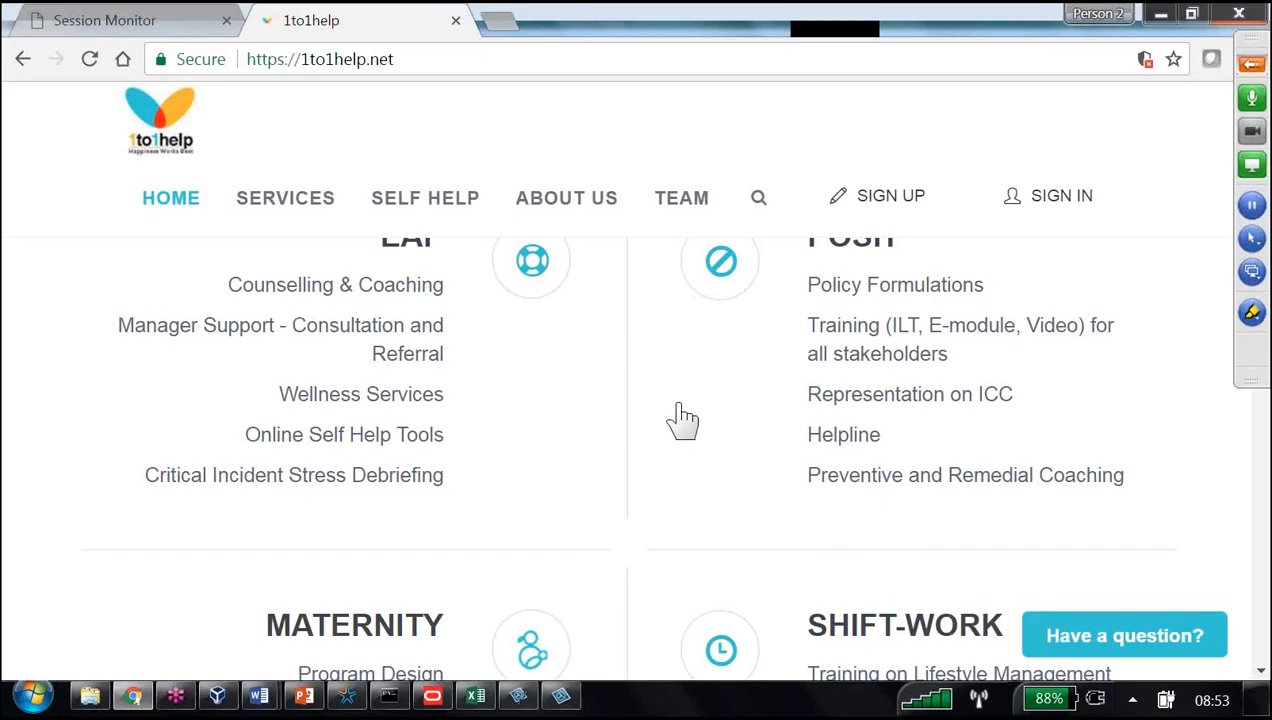
scroll(680, 410, up, 4)
scroll(680, 415, up, 3)
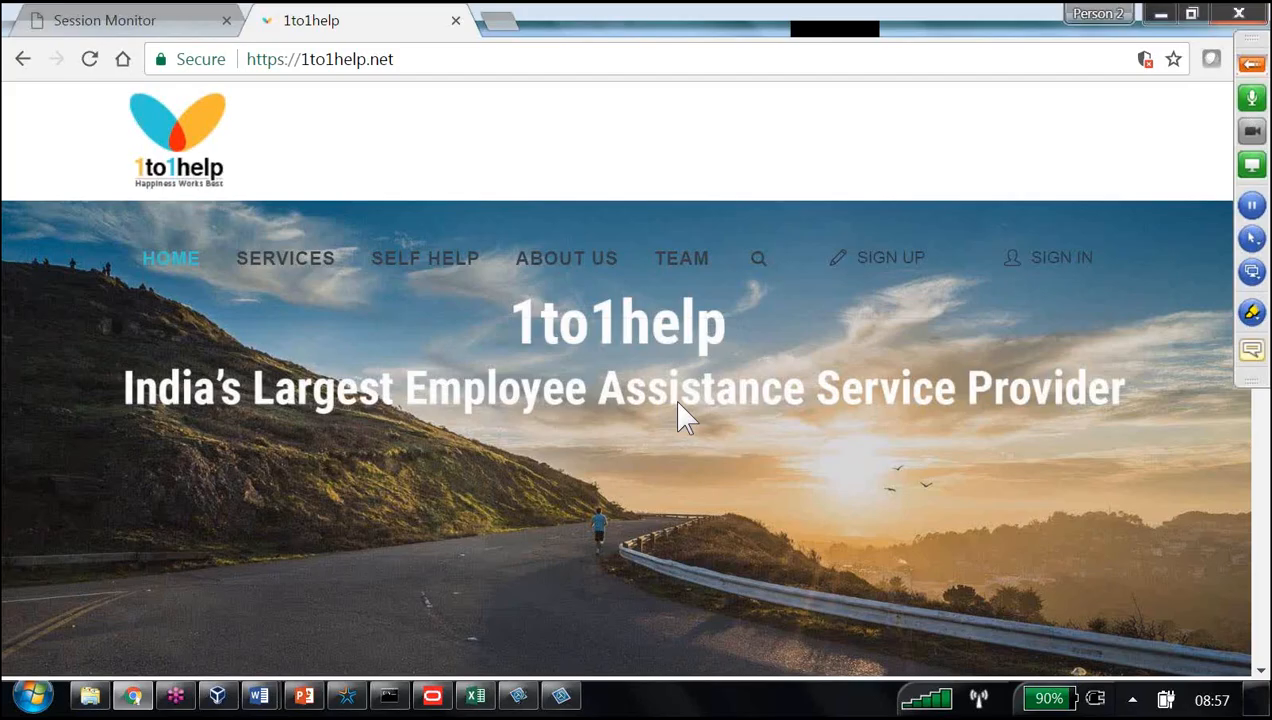
click(455, 20)
key(alt+Tab)
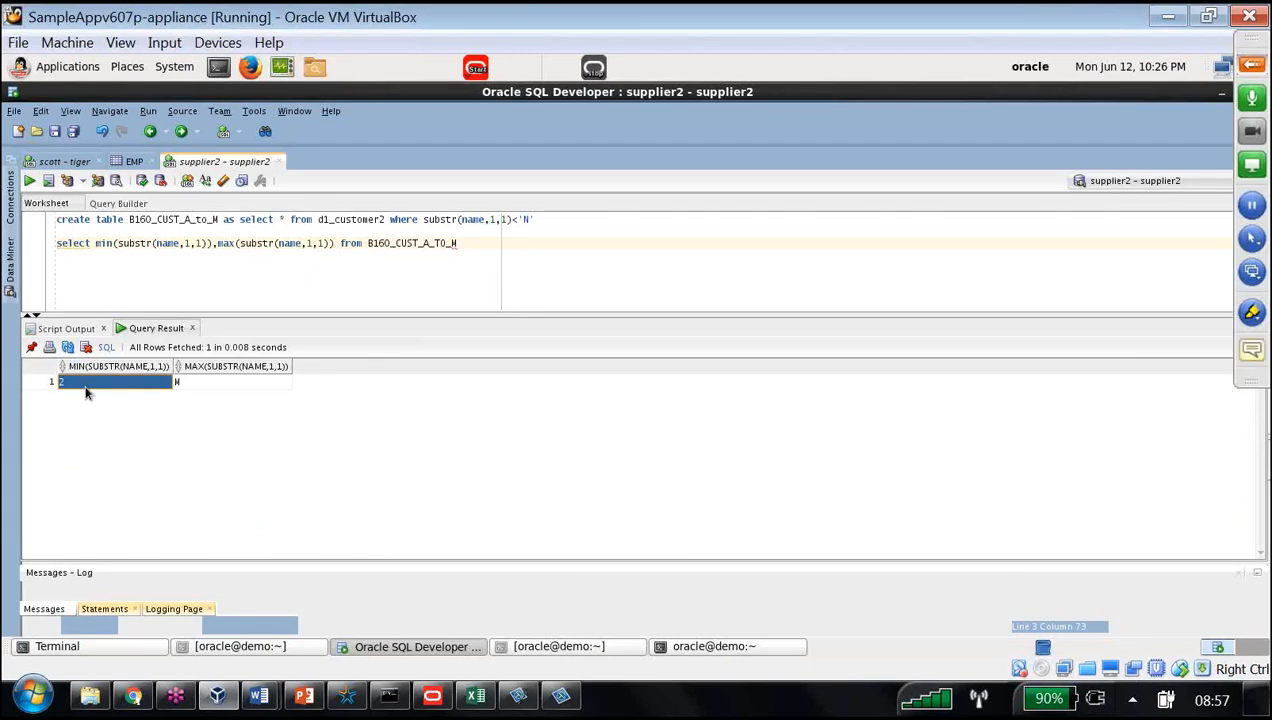
- Duplicate the create table and min/max select statements below the originals and enlarge the worksheet area
click(476, 250)
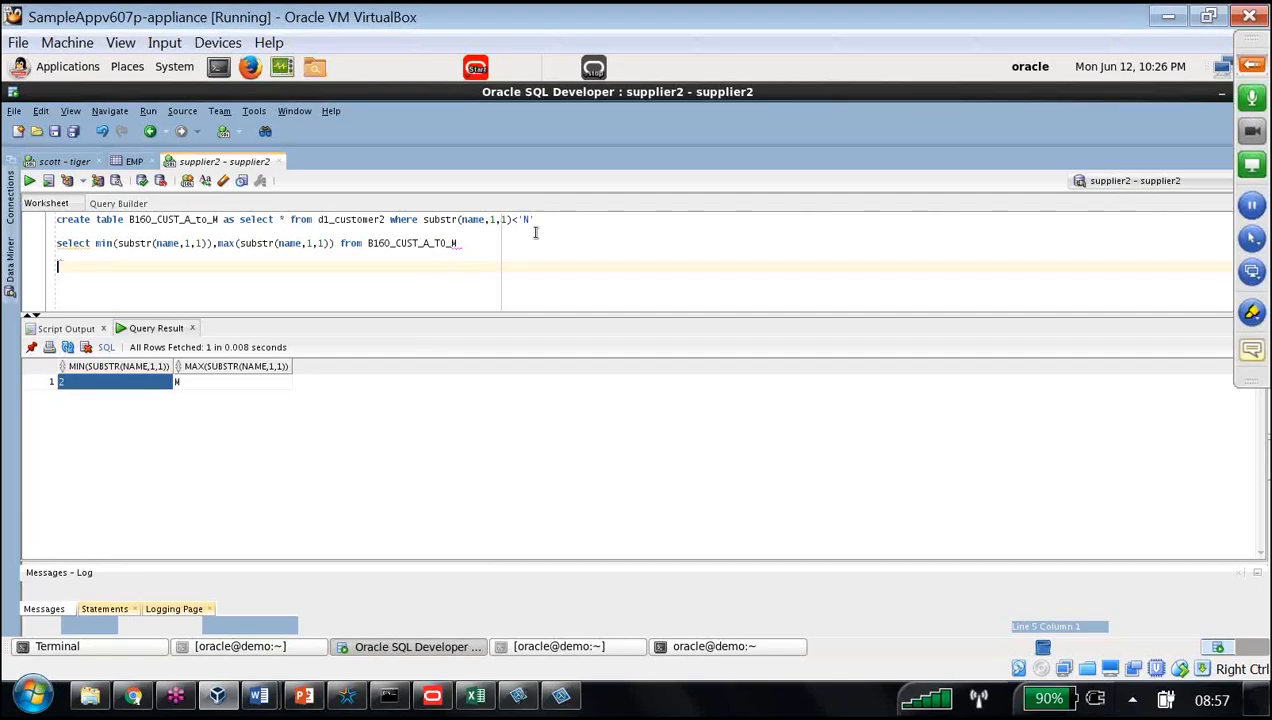
drag(459, 243, 57, 218)
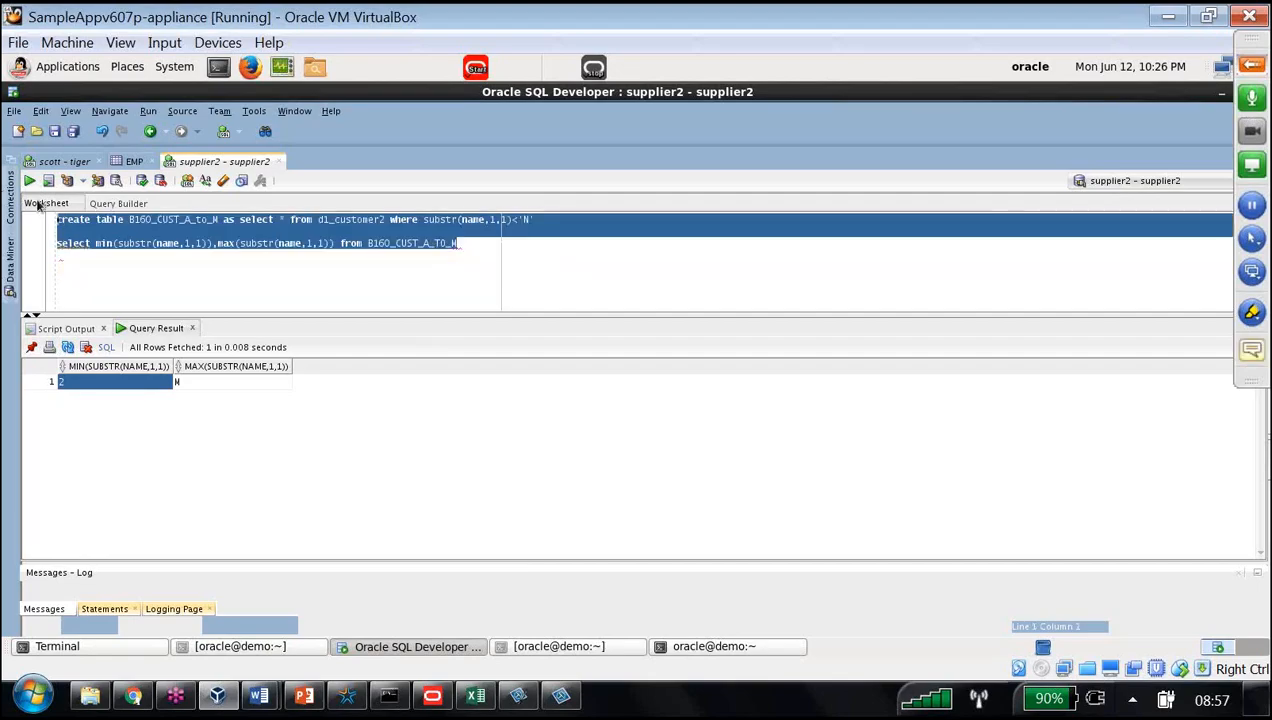
click(484, 242)
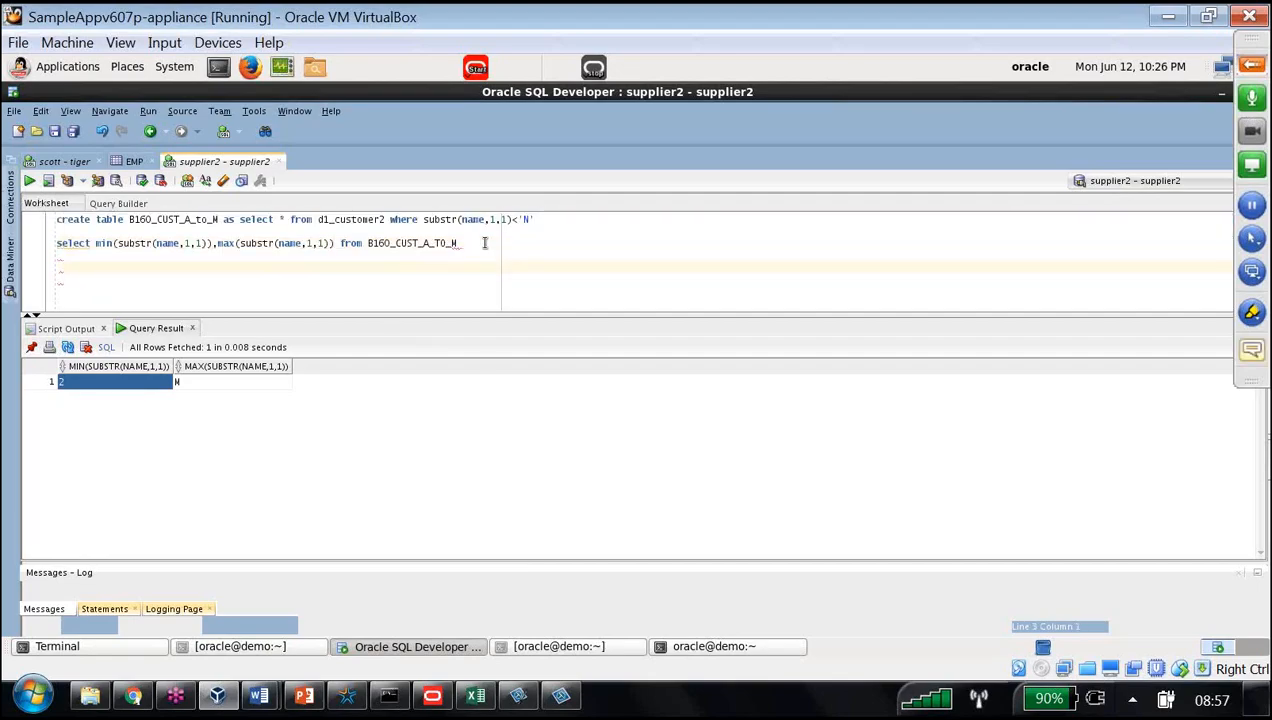
key(Return)
key(Return)
text(create table B160_CUST_A_to_M as select * from d1_customer2 where substr(name,1,1)<'N'  select min(substr(name,1,1)),max(substr(name,1,1)) from B160_CUST_A_TO_M)
drag(482, 313, 483, 433)
- Change the duplicated create statement to build B160_CUST_N_to_Z from names whose first letter is >='N'
click(189, 268)
key(BackSpace)
text(N)
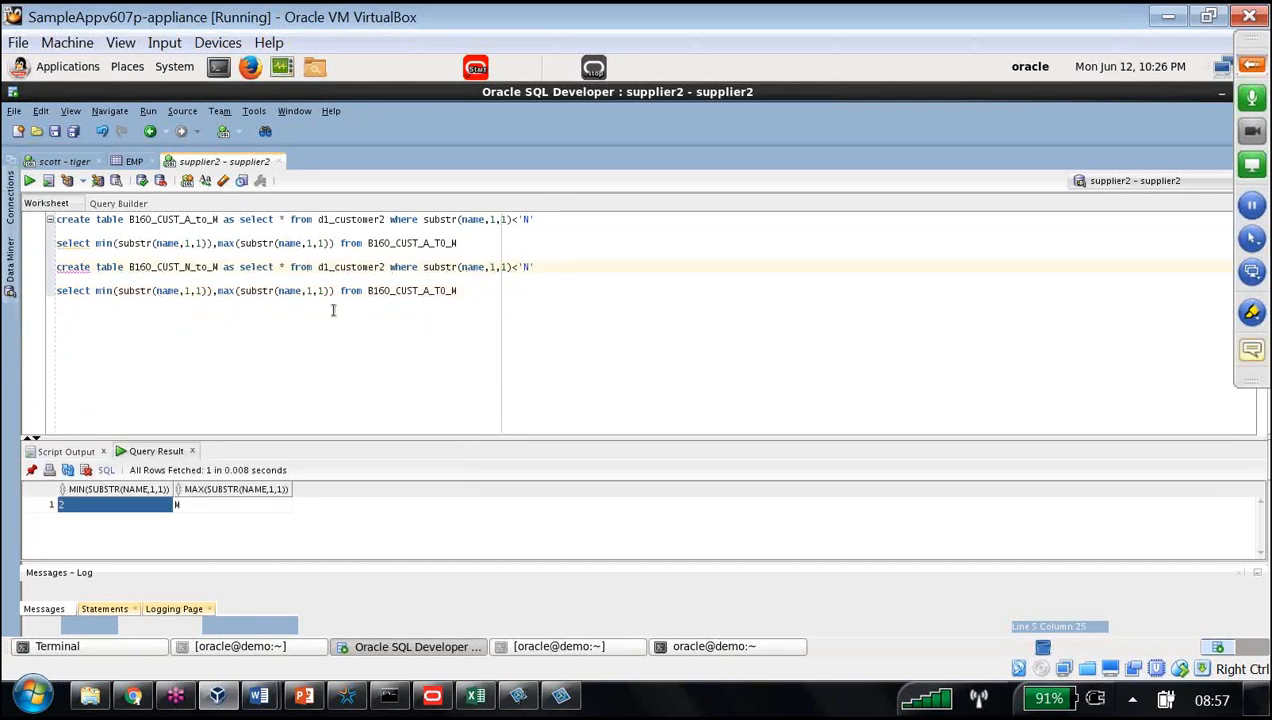
click(223, 268)
key(BackSpace)
text(Z)
click(521, 267)
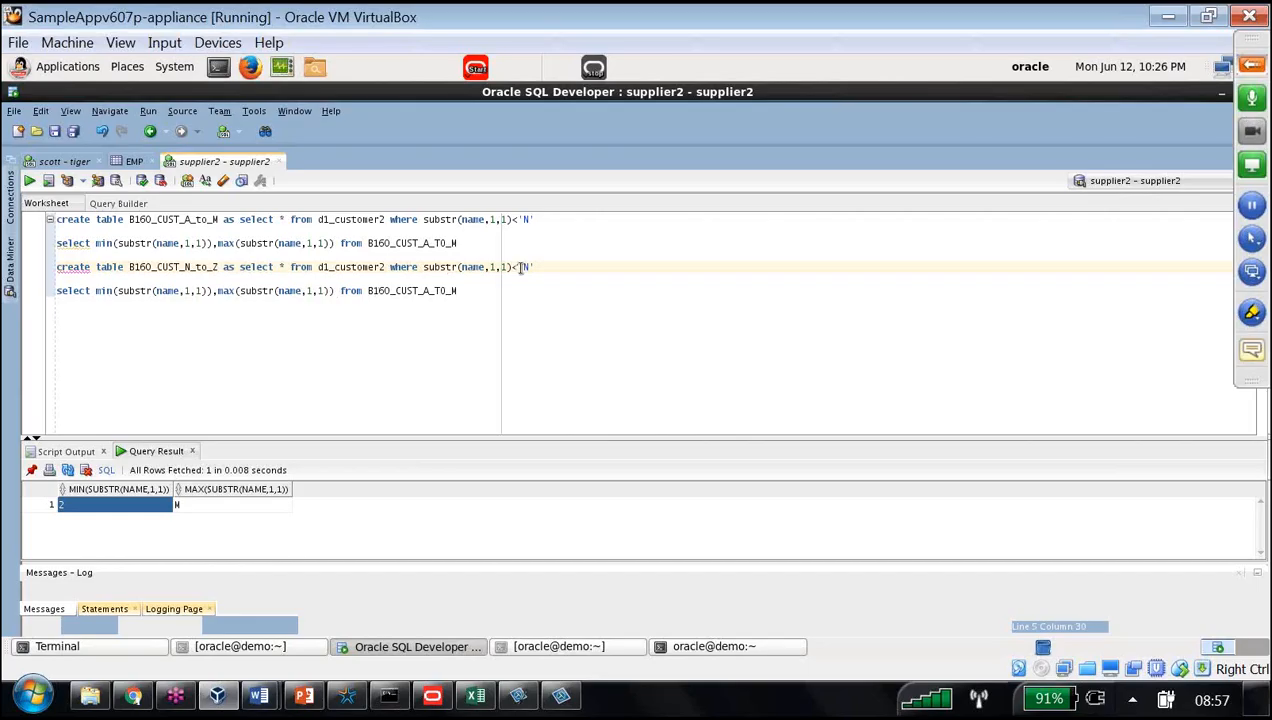
key(BackSpace)
text(>=)
- Change the table in the duplicated min/max select statement to B160_CUST_N_TO_Z
click(460, 291)
click(429, 291)
key(BackSpace)
text(N)
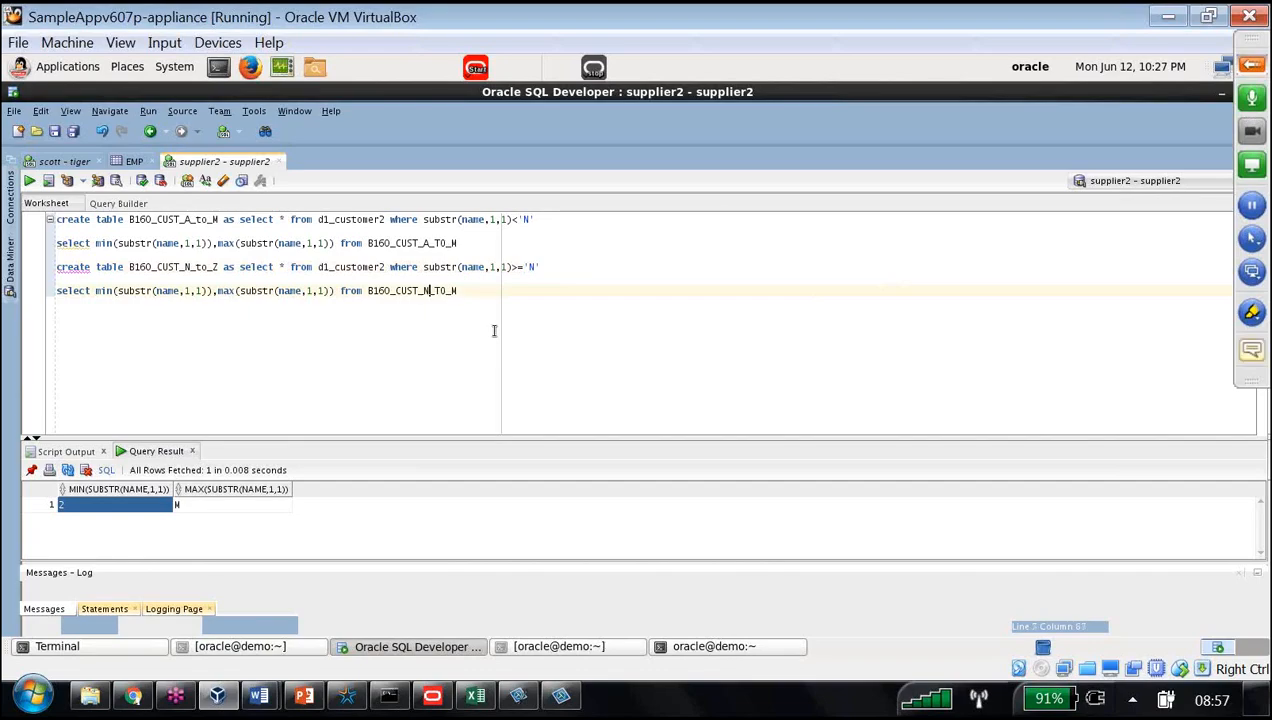
key(Up)
click(460, 290)
key(BackSpace)
text(Z)
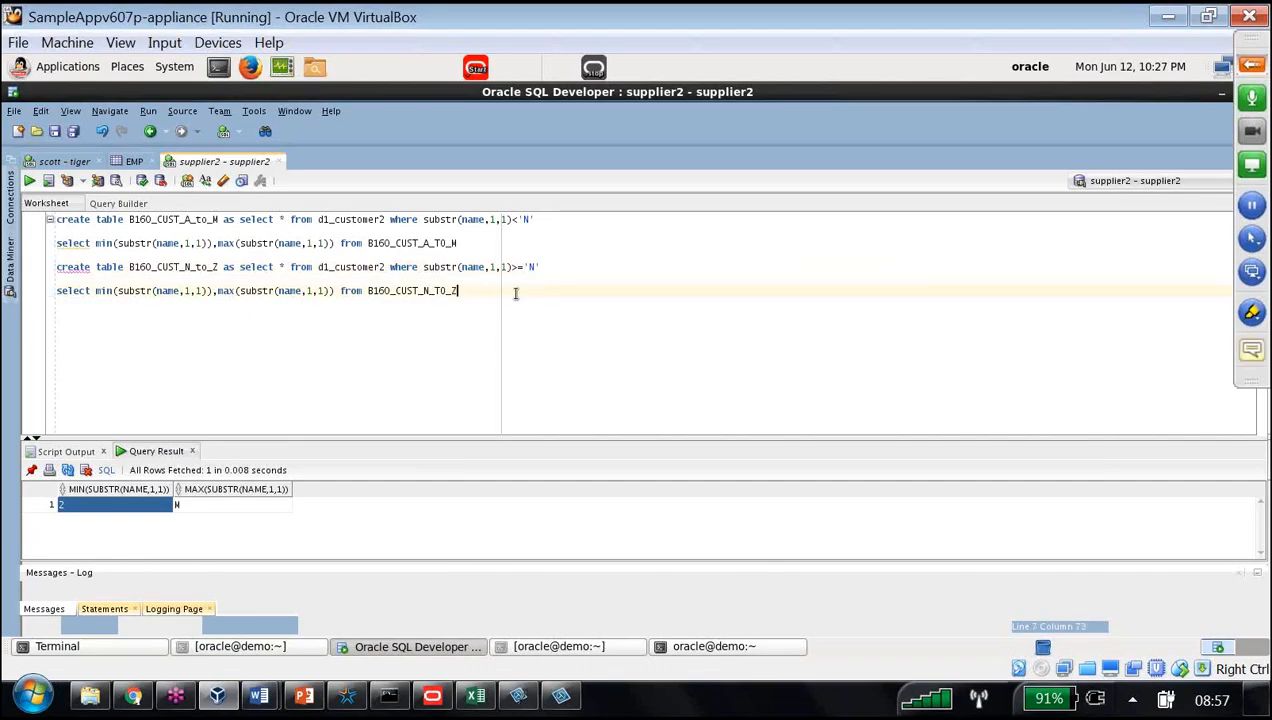
- End the B160_CUST_N_to_Z create statement with a semicolon and run it together with its min/max select
drag(488, 291, 33, 270)
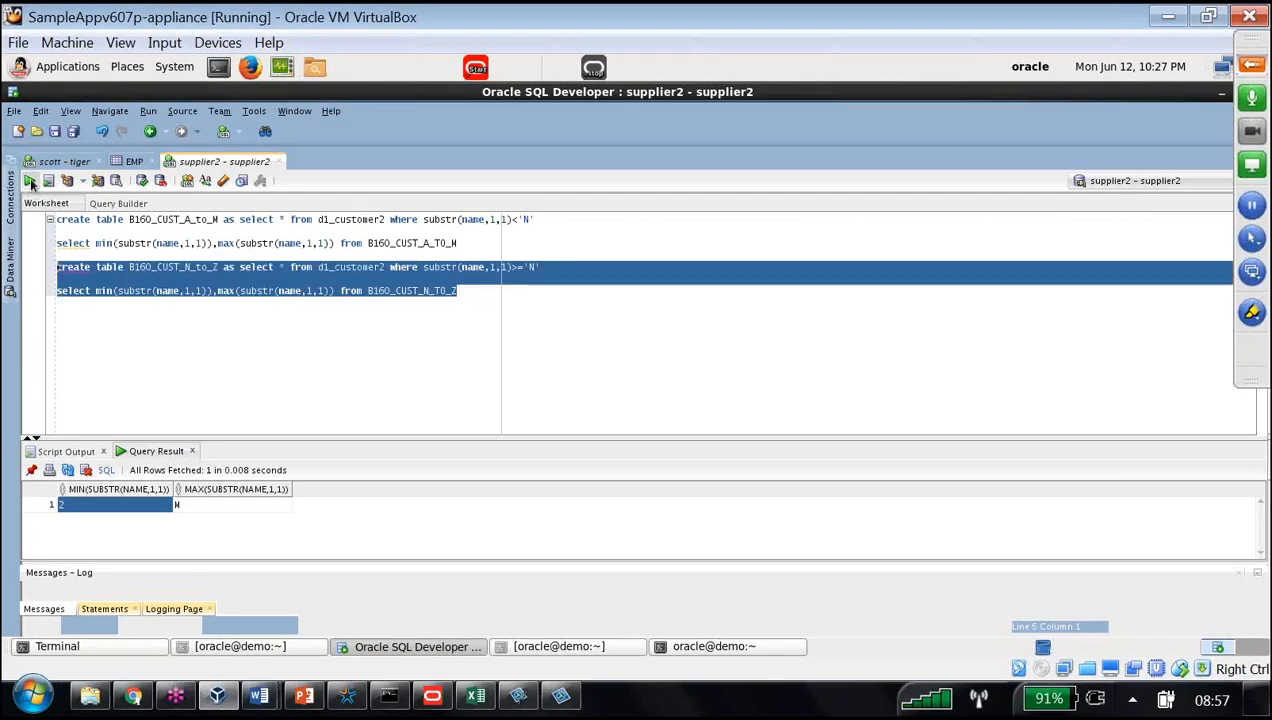
click(567, 272)
text(;)
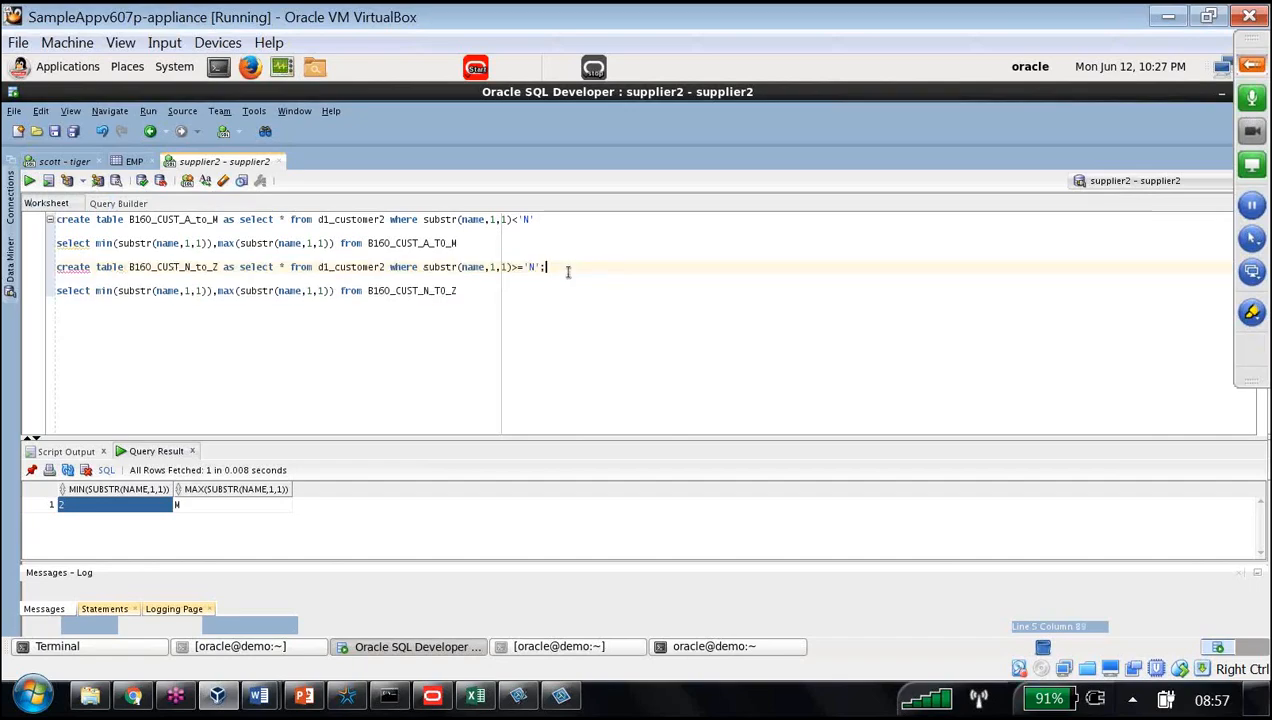
drag(457, 290, 57, 267)
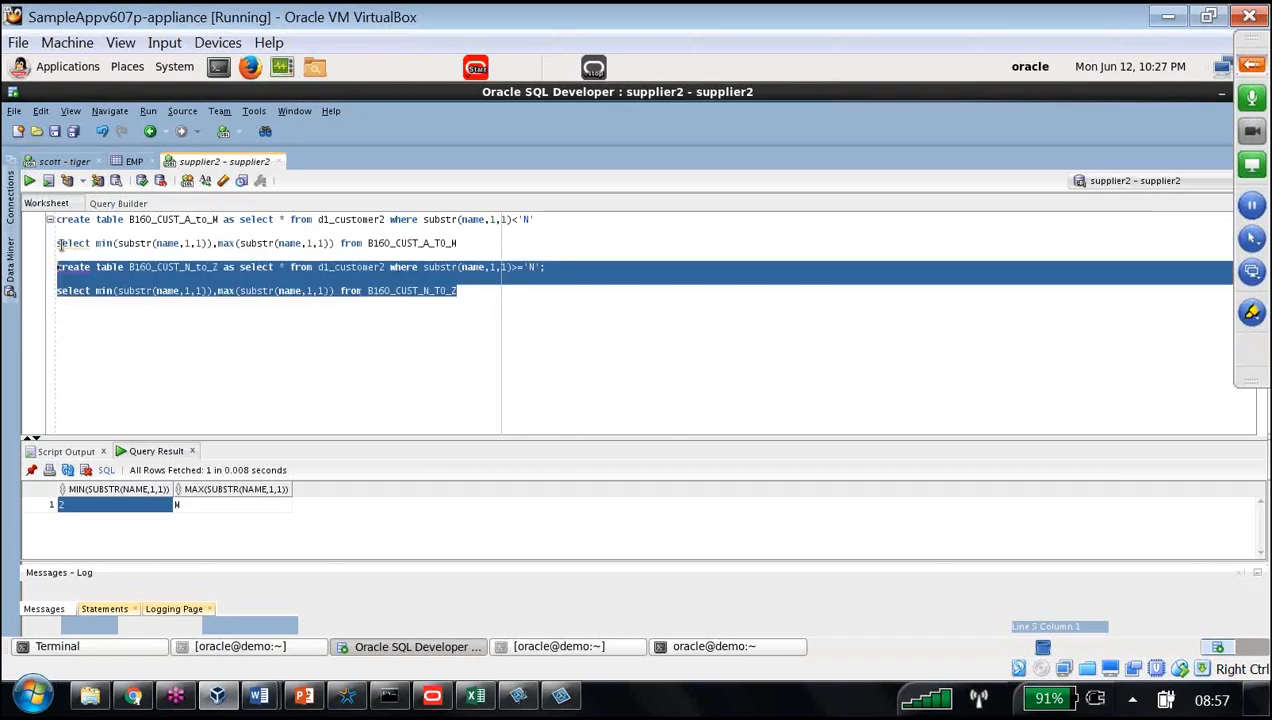
click(67, 180)
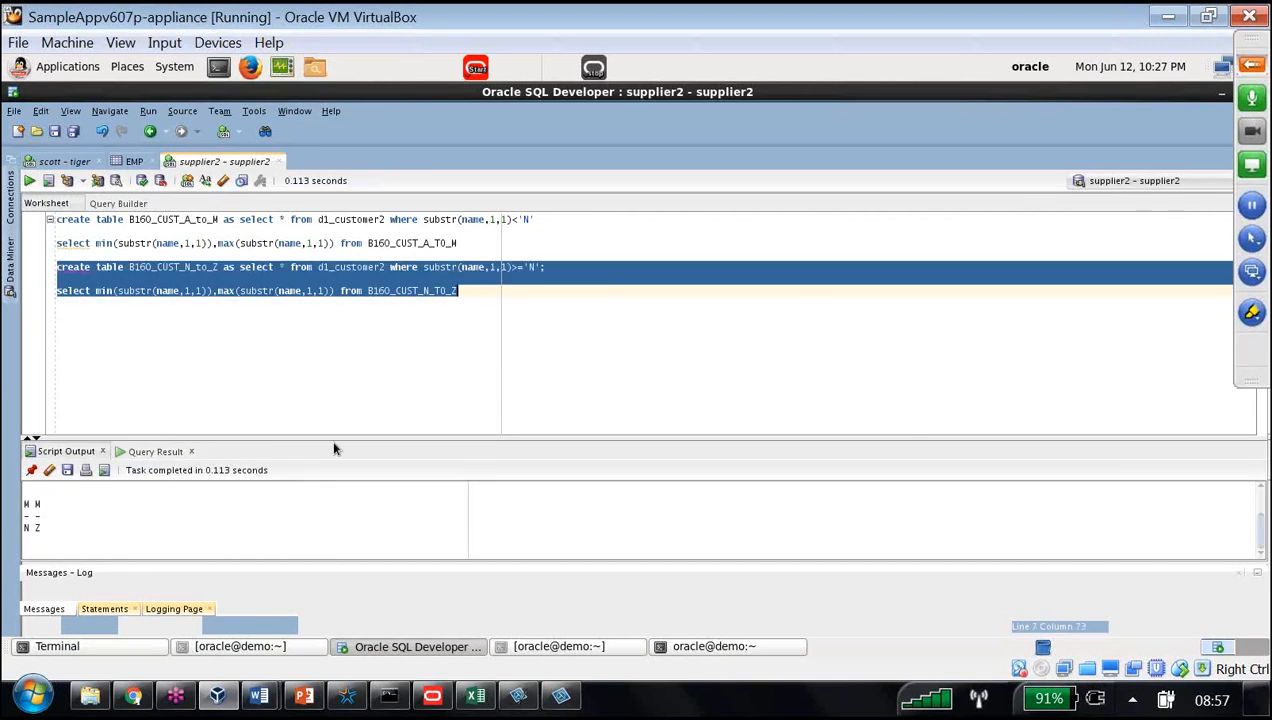
- Enlarge the script output area and check the creation message for the N to Z table and its min/max letters
drag(331, 438, 348, 306)
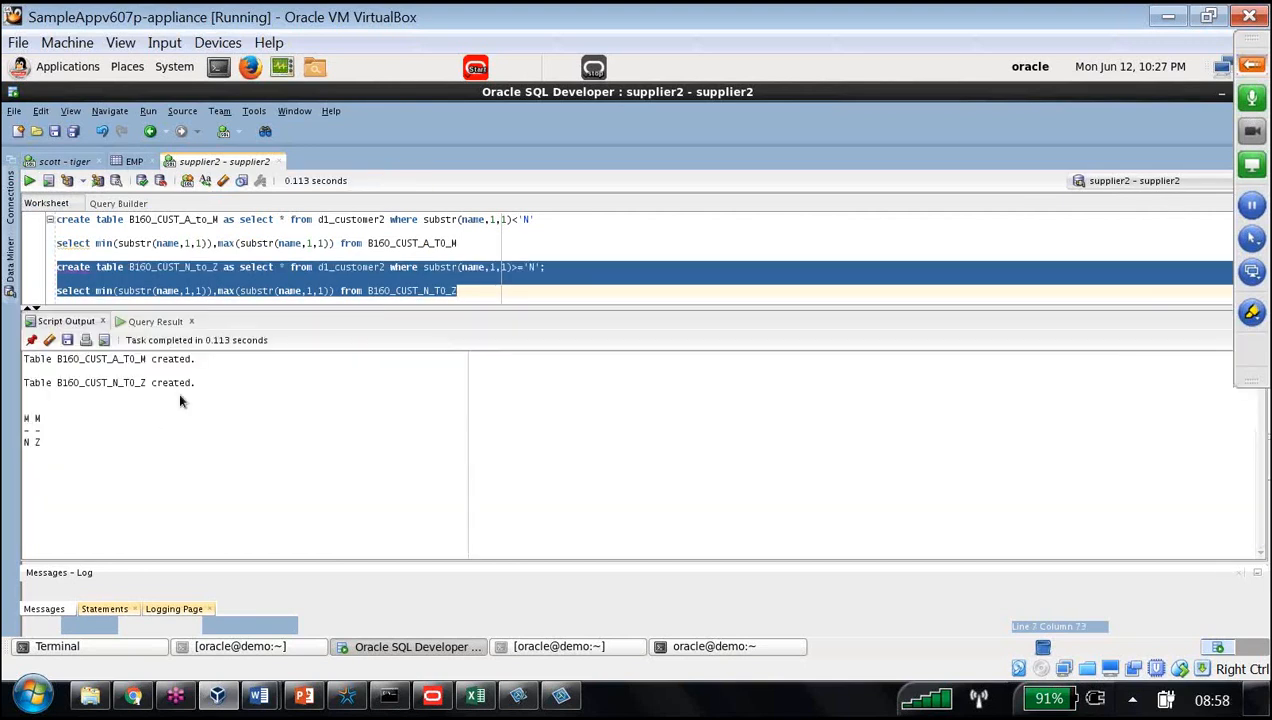
drag(195, 388, 16, 387)
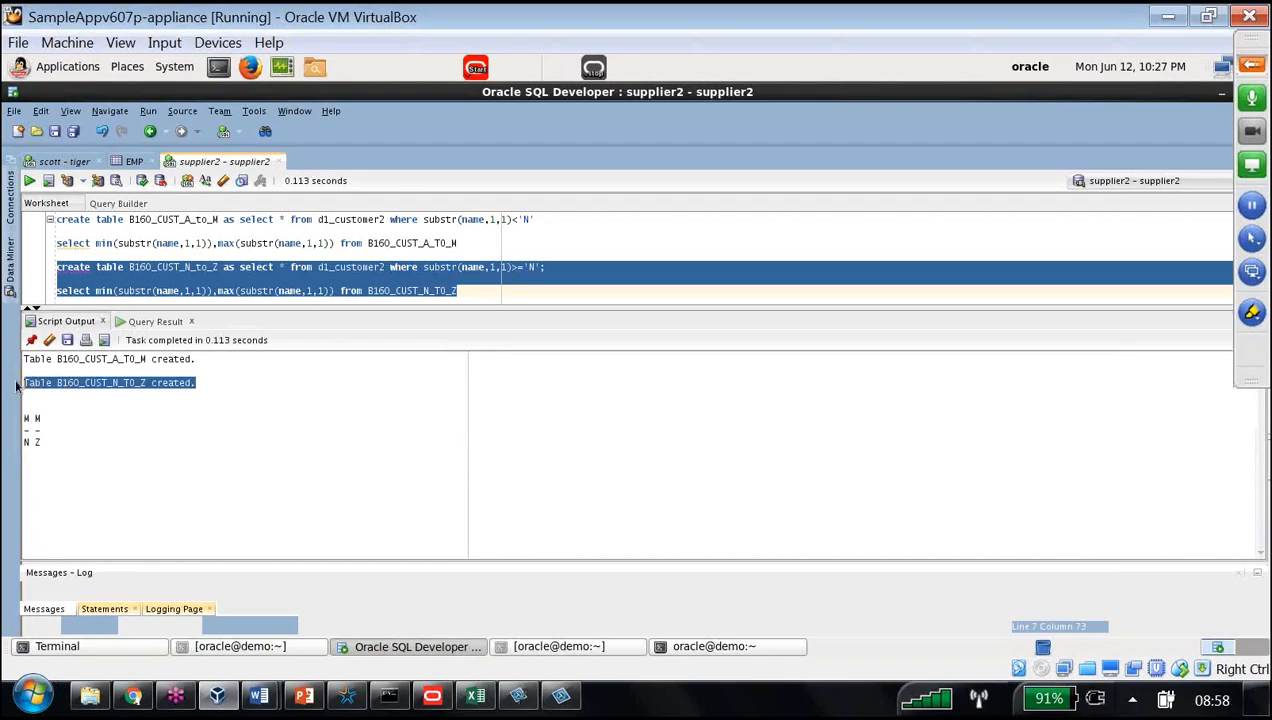
drag(45, 450, 14, 449)
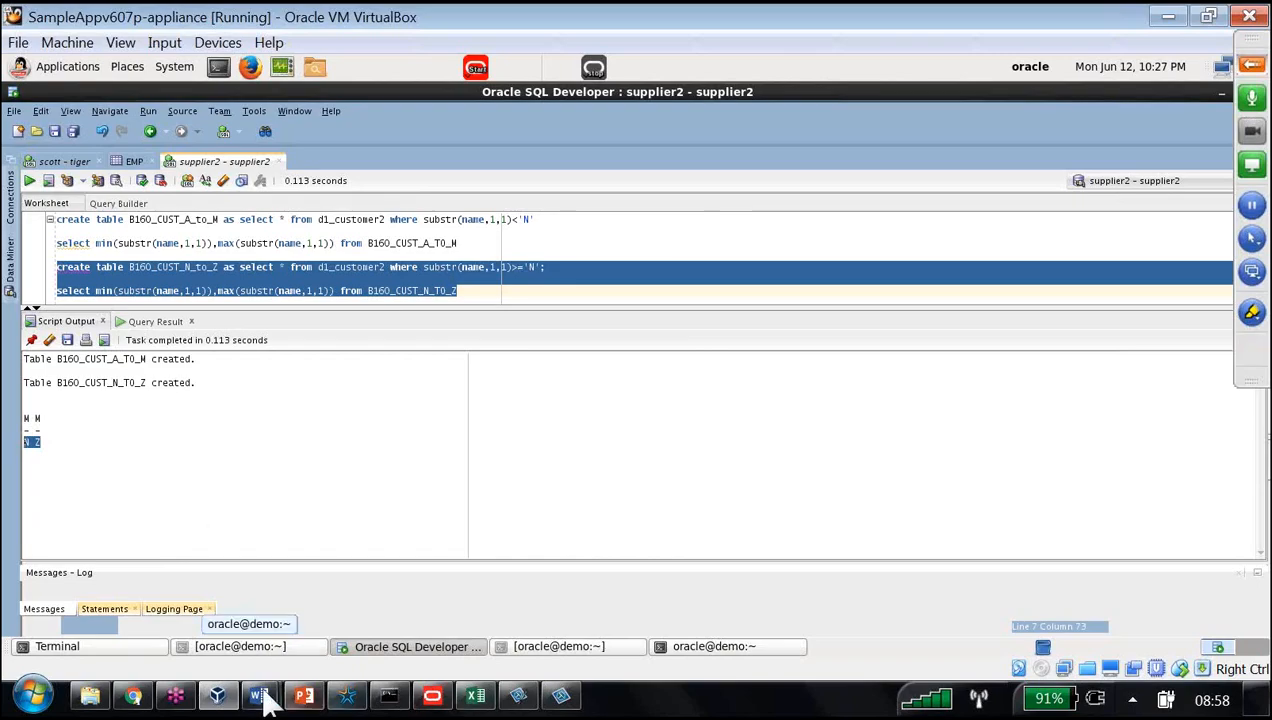
- Switch to the Word course document and highlight "Creating Partition Tables" in the Step1 heading
mouse_move(262, 700)
click(208, 602)
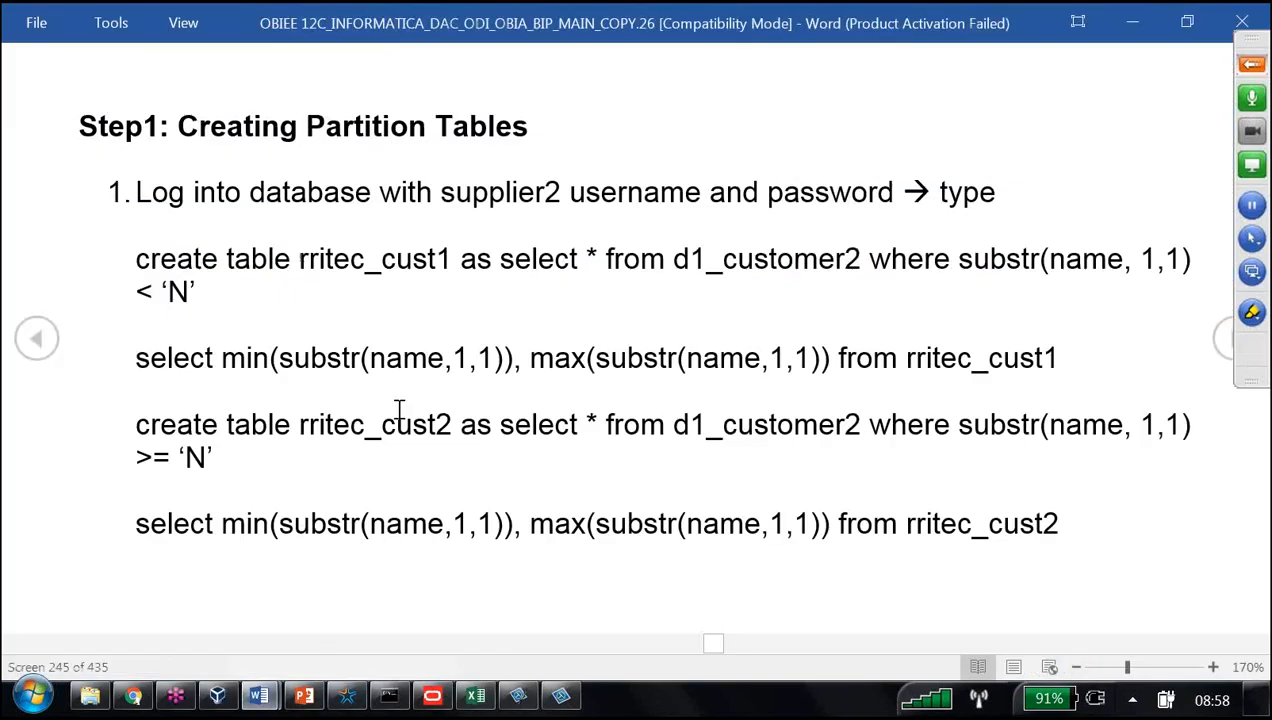
drag(183, 126, 516, 132)
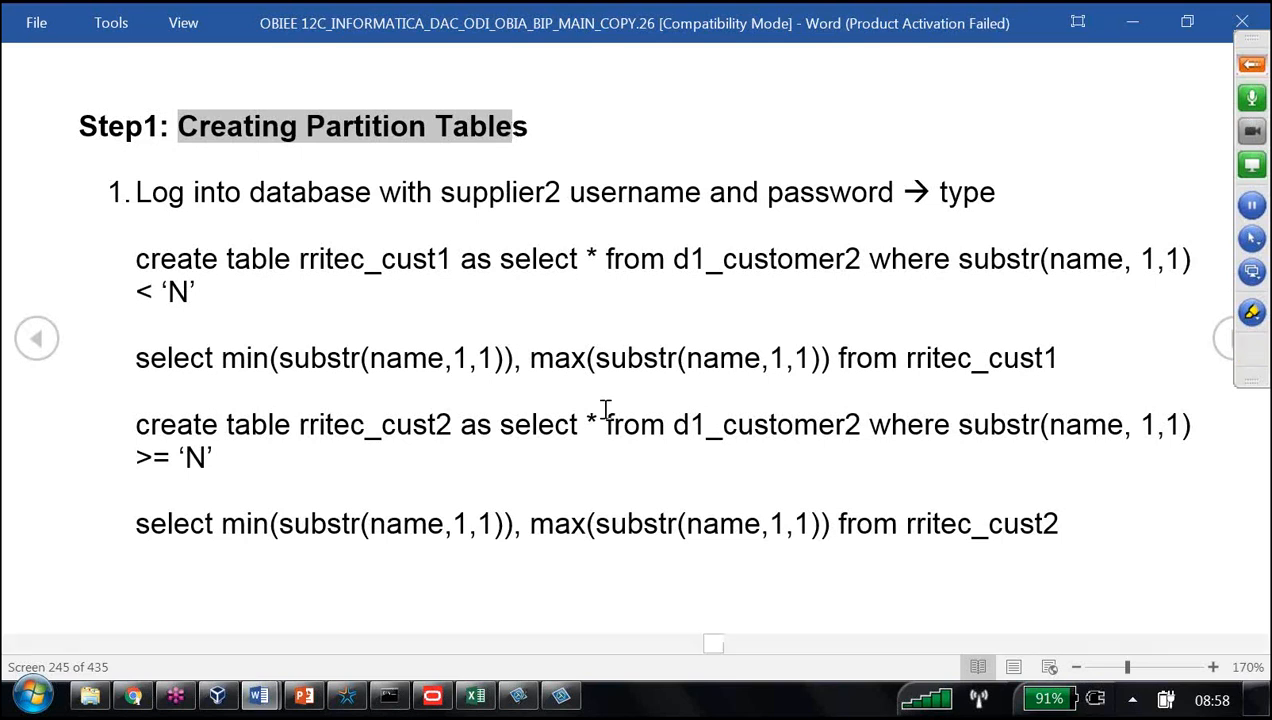
- Switch to the Oracle BI Administration Tool and view the physical diagram of D1_CUSTOMER2 with its direct joins, then close it
click(432, 695)
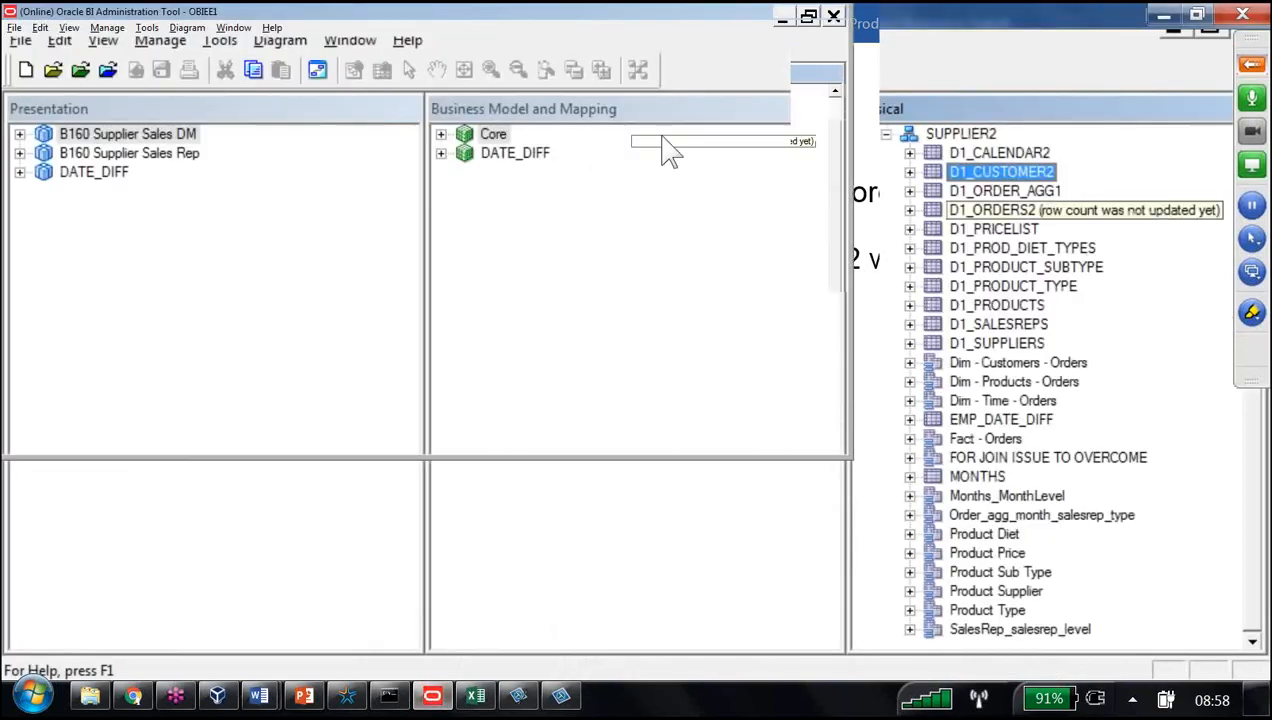
mouse_move(665, 117)
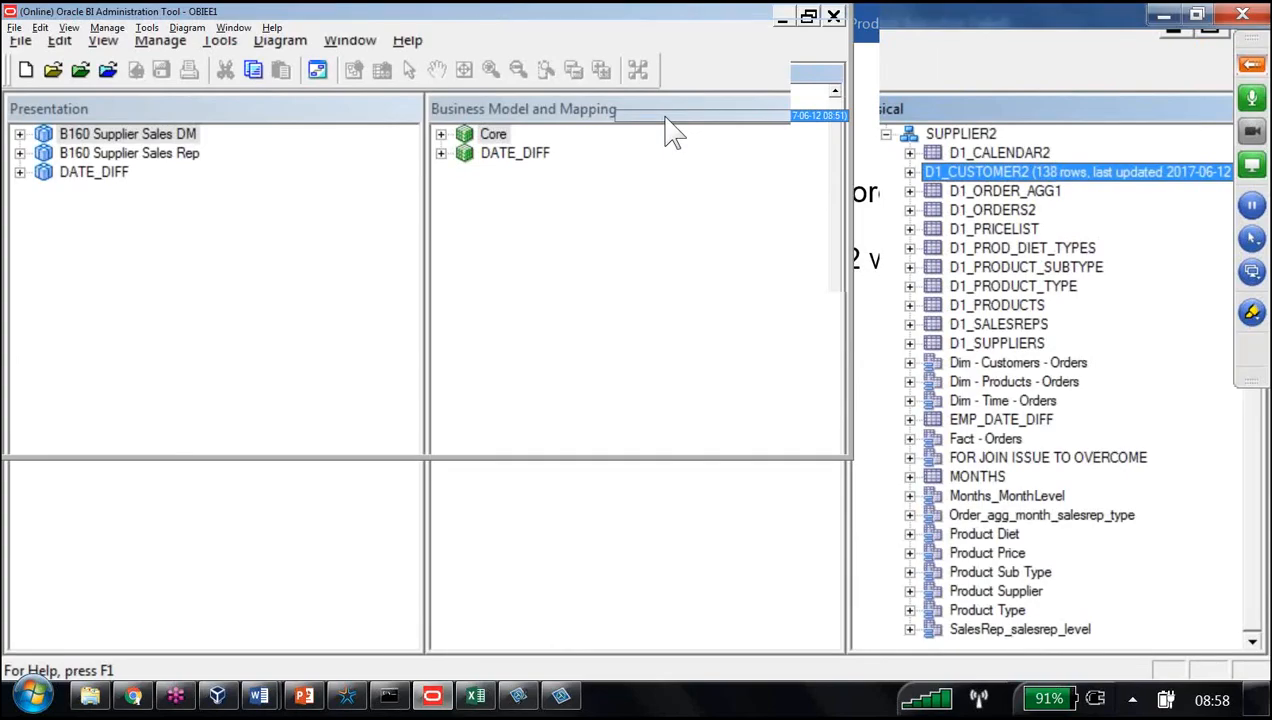
right_click(987, 173)
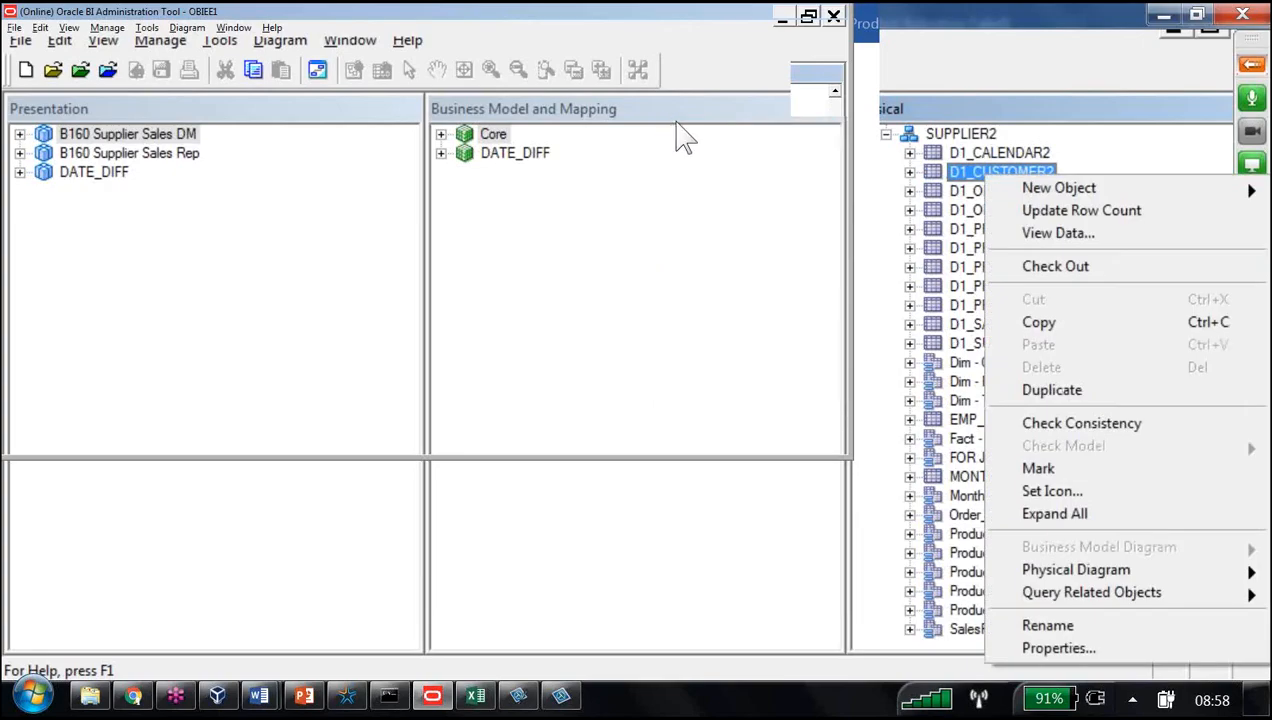
mouse_move(1076, 569)
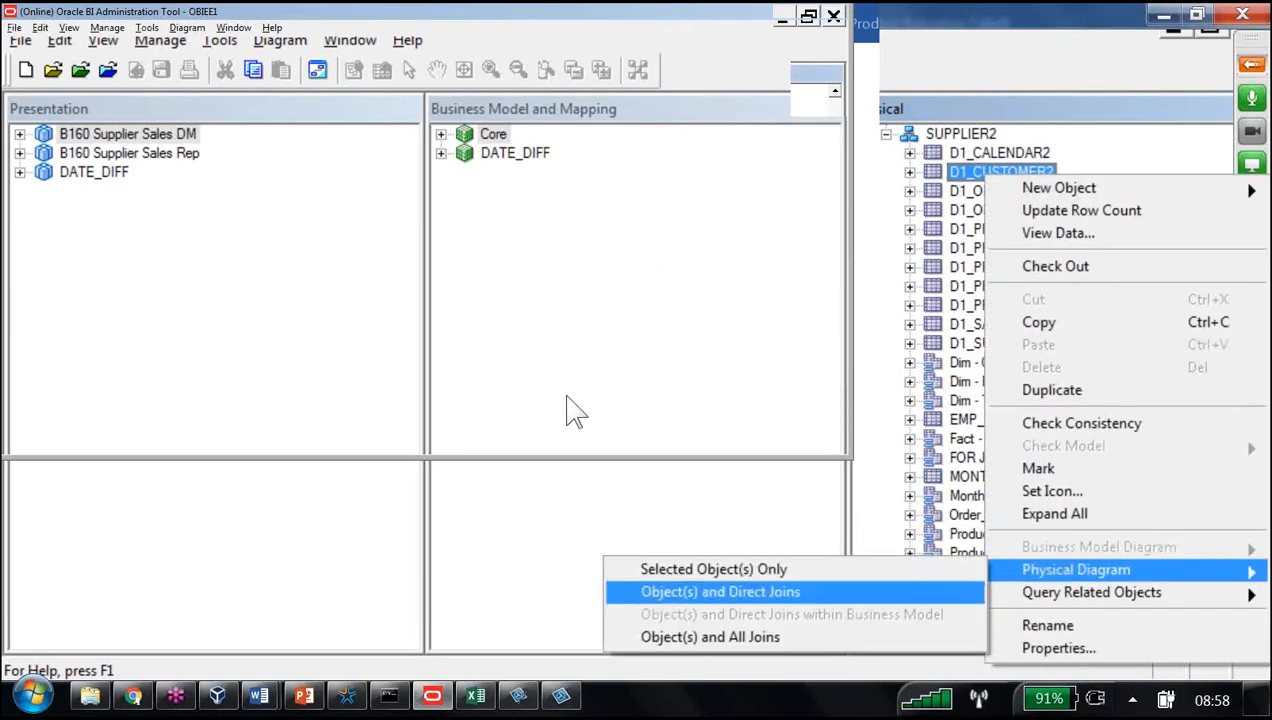
click(720, 591)
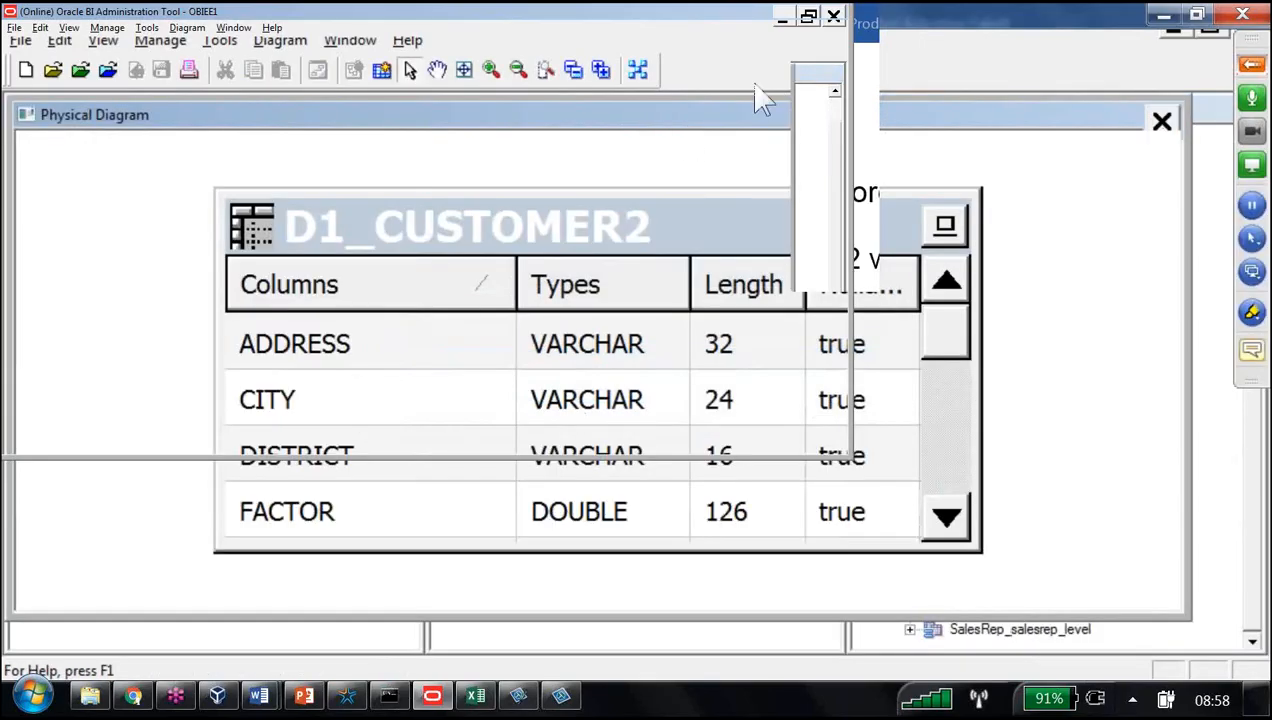
click(780, 95)
drag(676, 130, 730, 371)
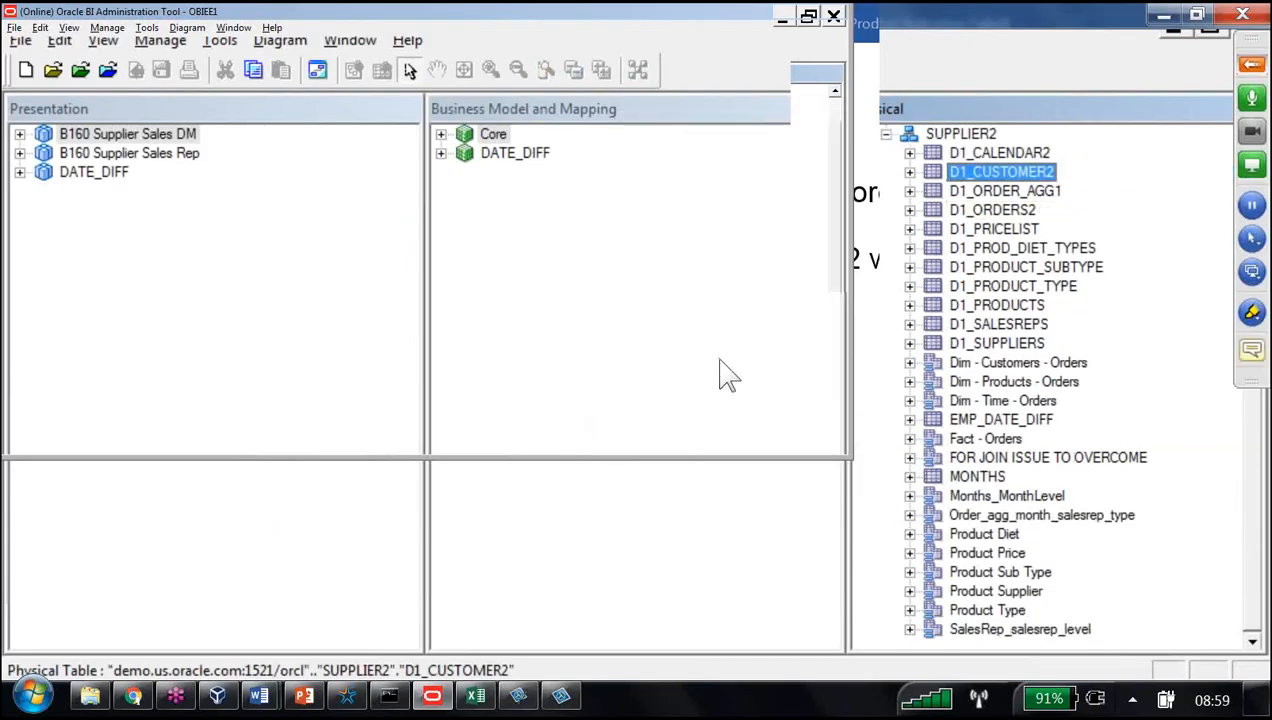
- View the physical diagram of the Dim - Customers - Orders alias with its direct joins and close it
right_click(699, 245)
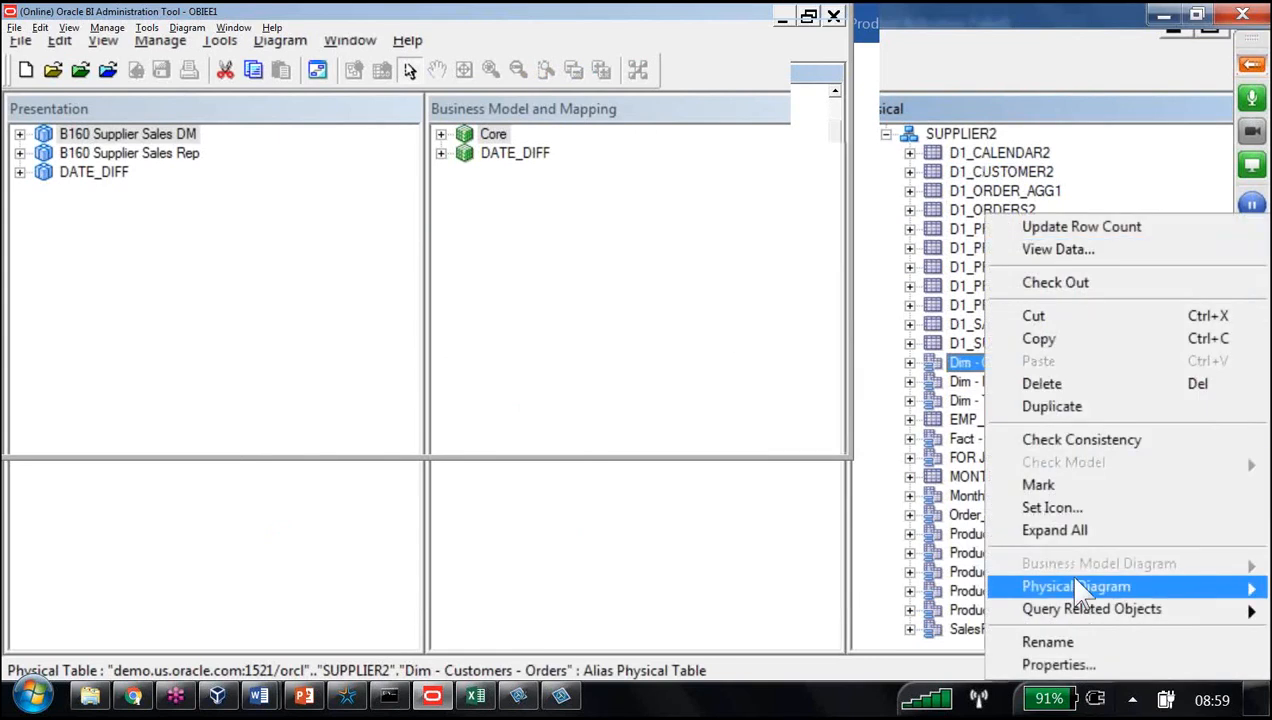
mouse_move(1083, 588)
click(562, 406)
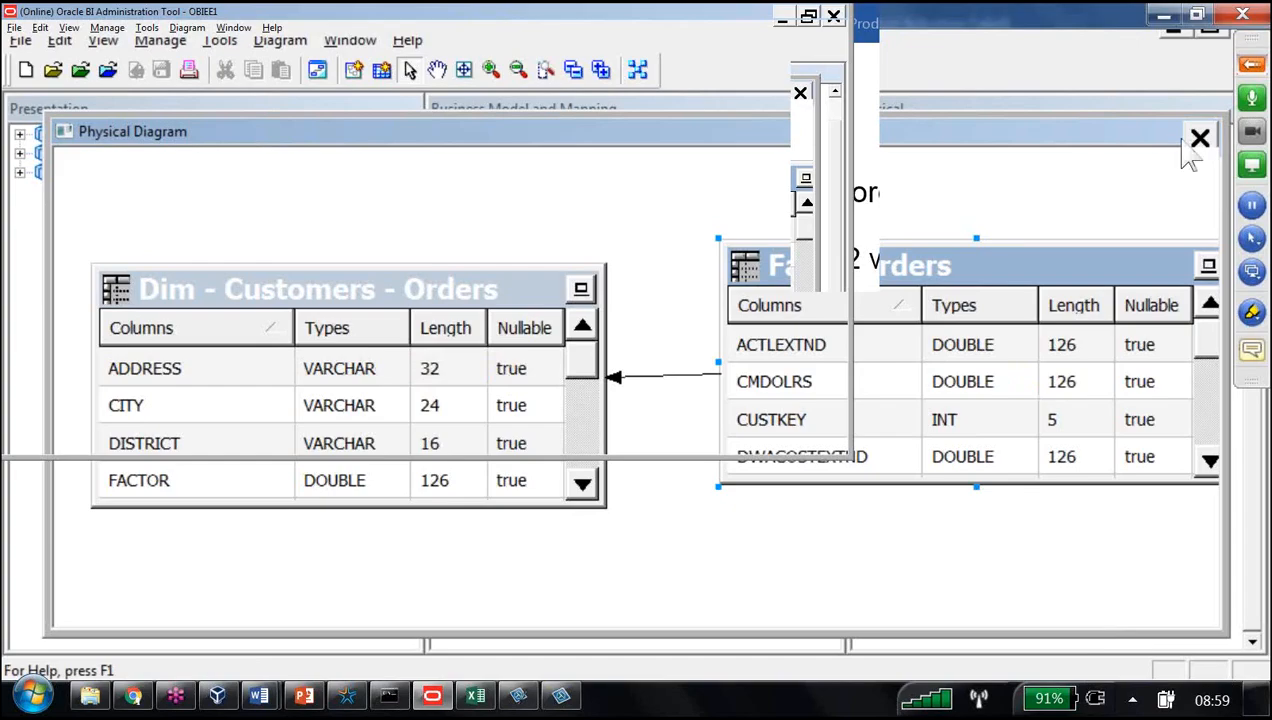
click(801, 95)
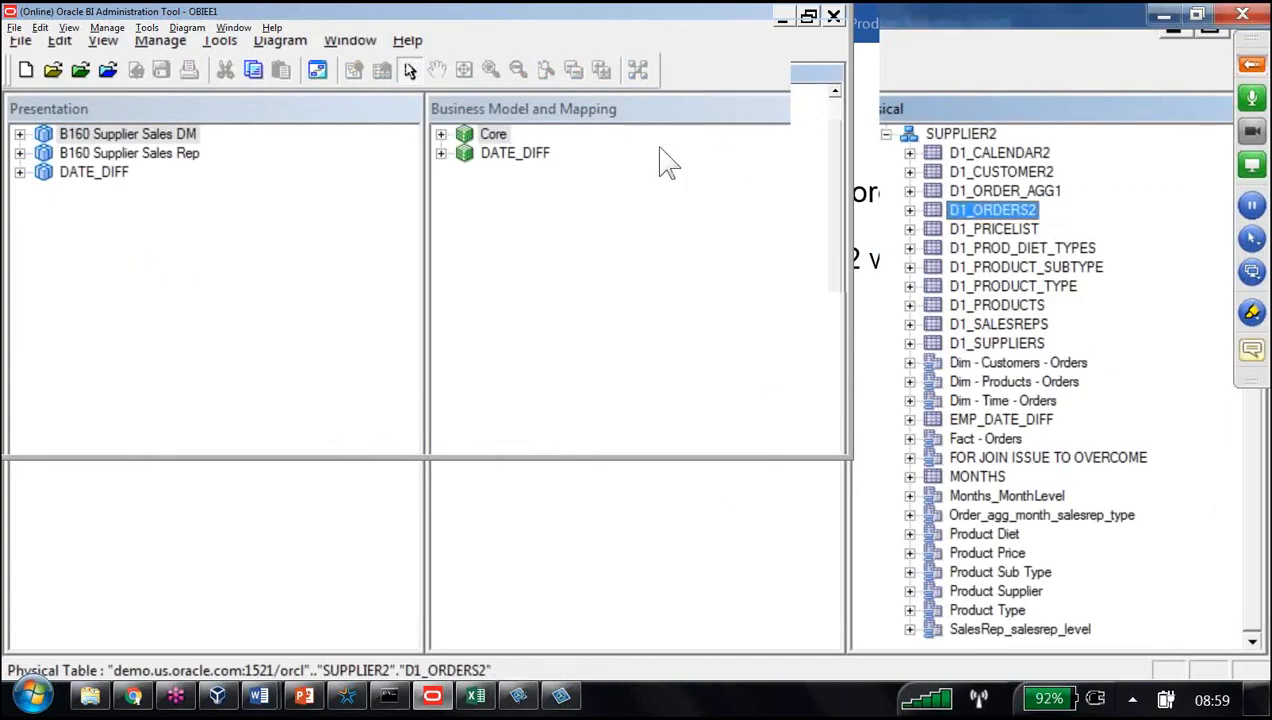
- Give keyboard and mouse control to an attendee from the GoToTraining attendee list
click(832, 43)
click(961, 394)
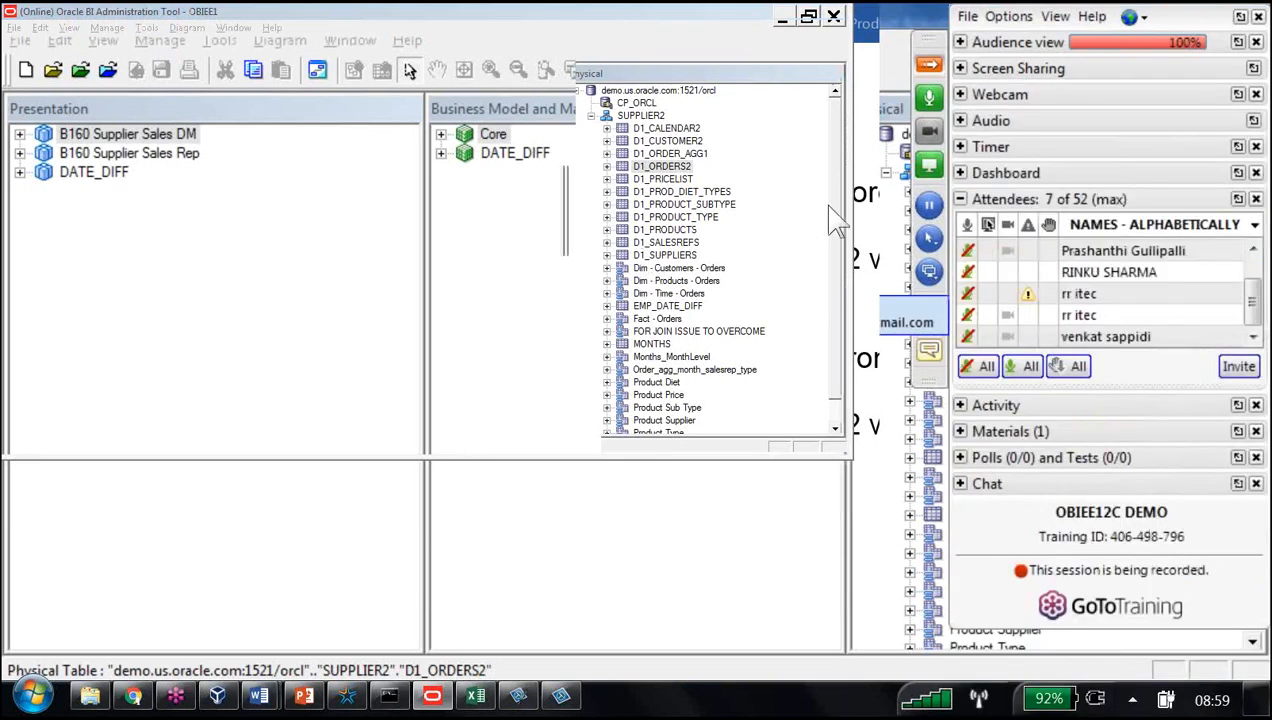
right_click(1128, 273)
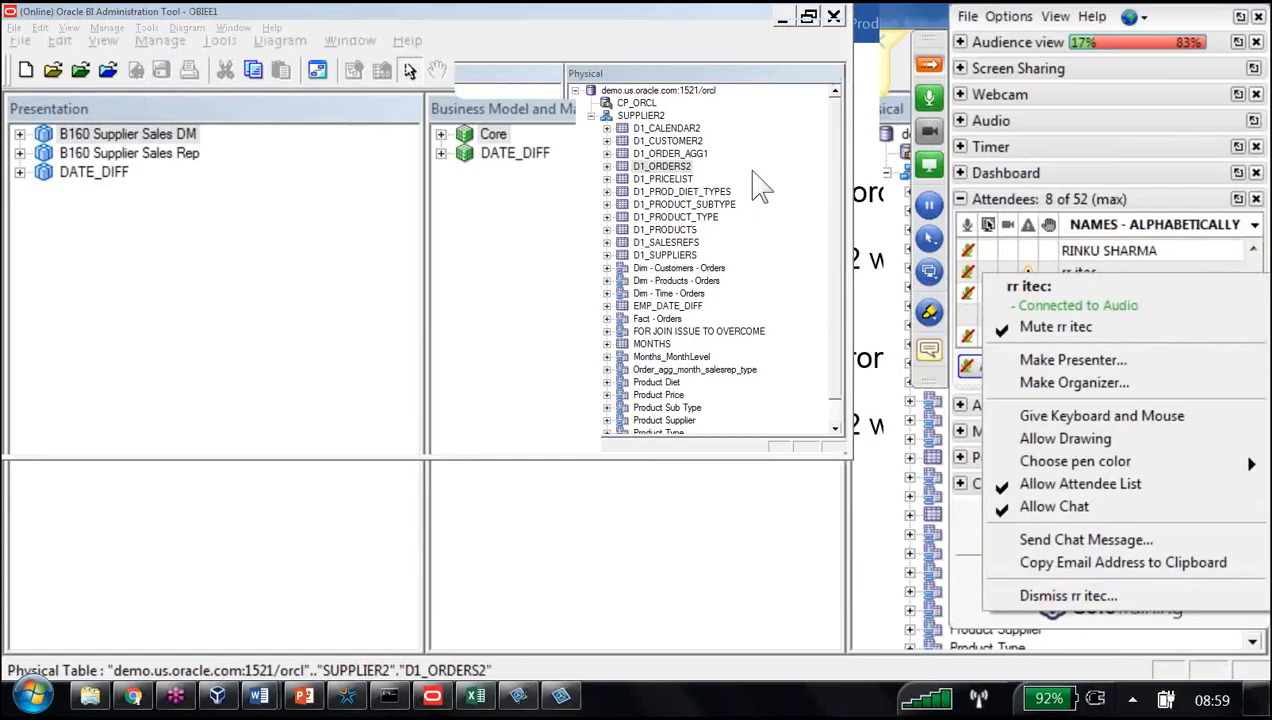
right_click(1112, 250)
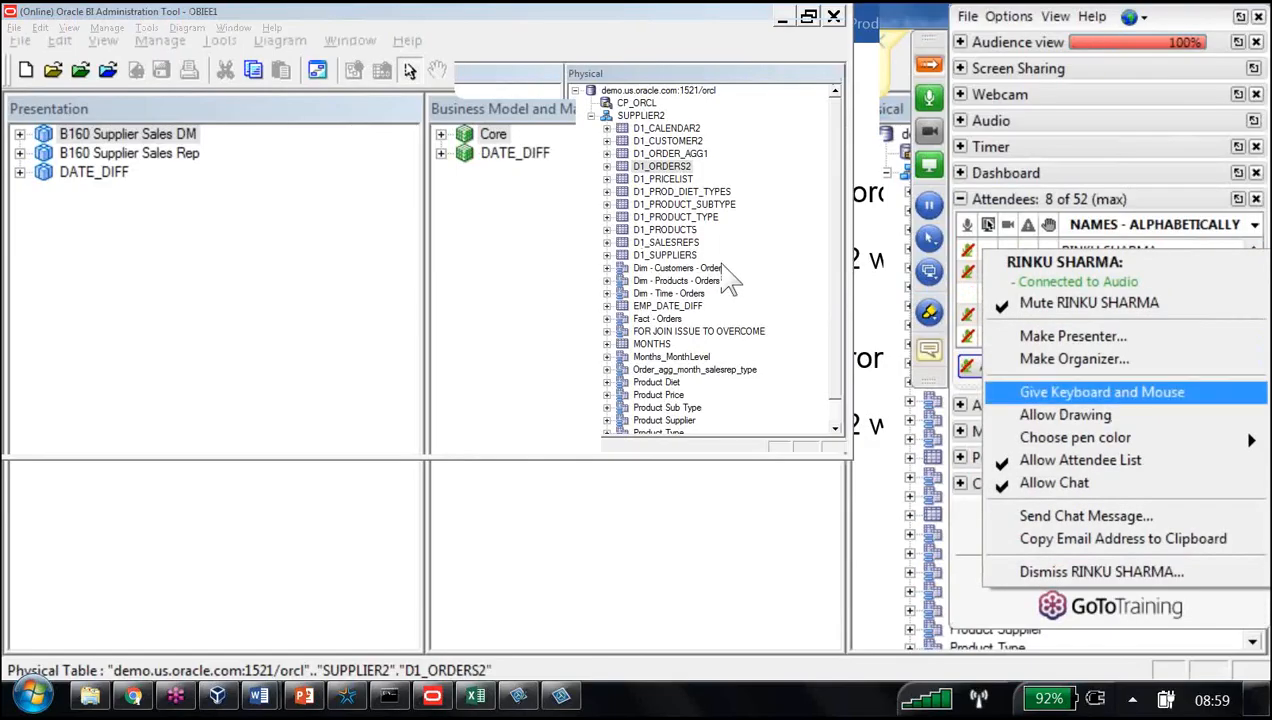
click(1070, 391)
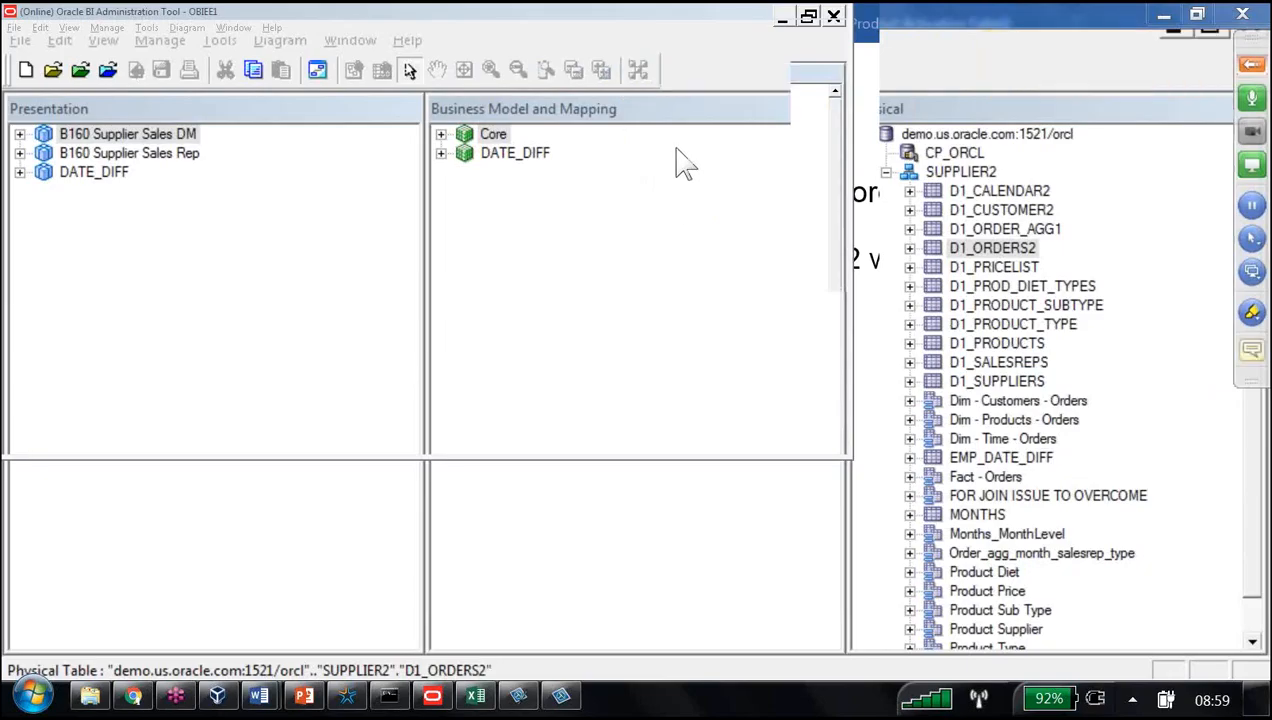
- Start a metadata import through the CP_ORCL connection pool, keeping Tables, Keys and Foreign Keys as the metadata types
right_click(951, 153)
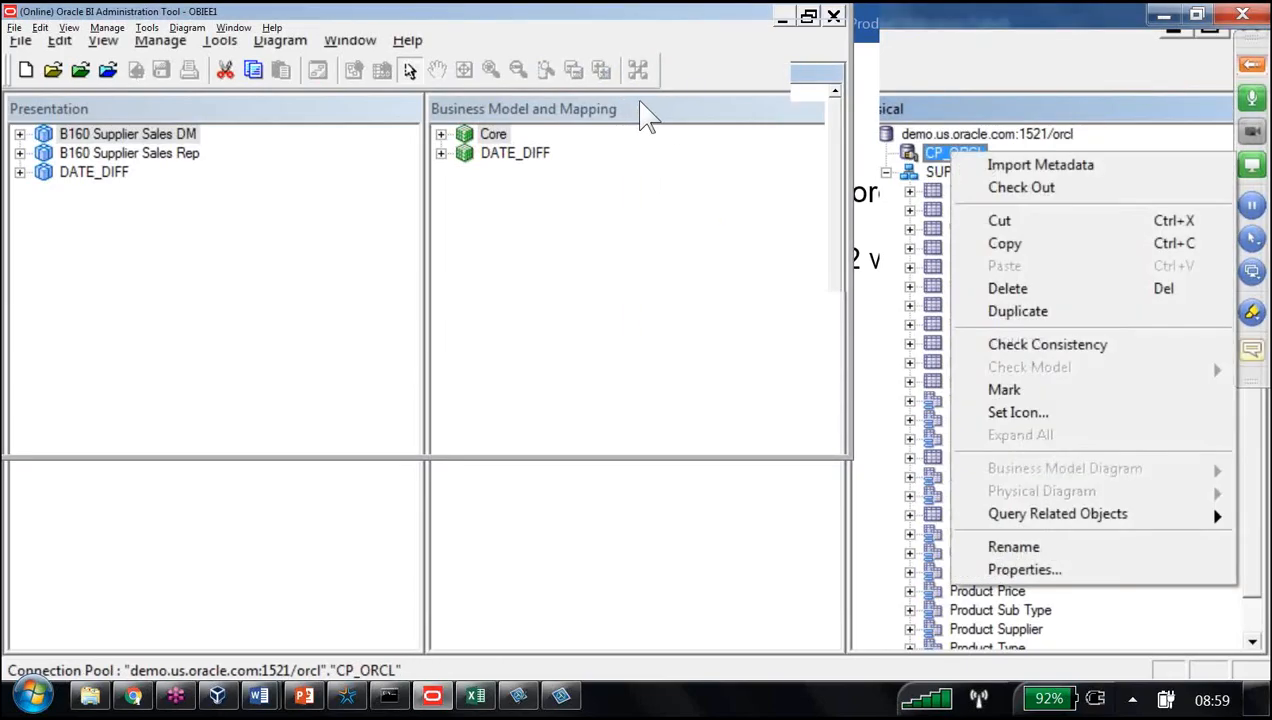
click(1040, 164)
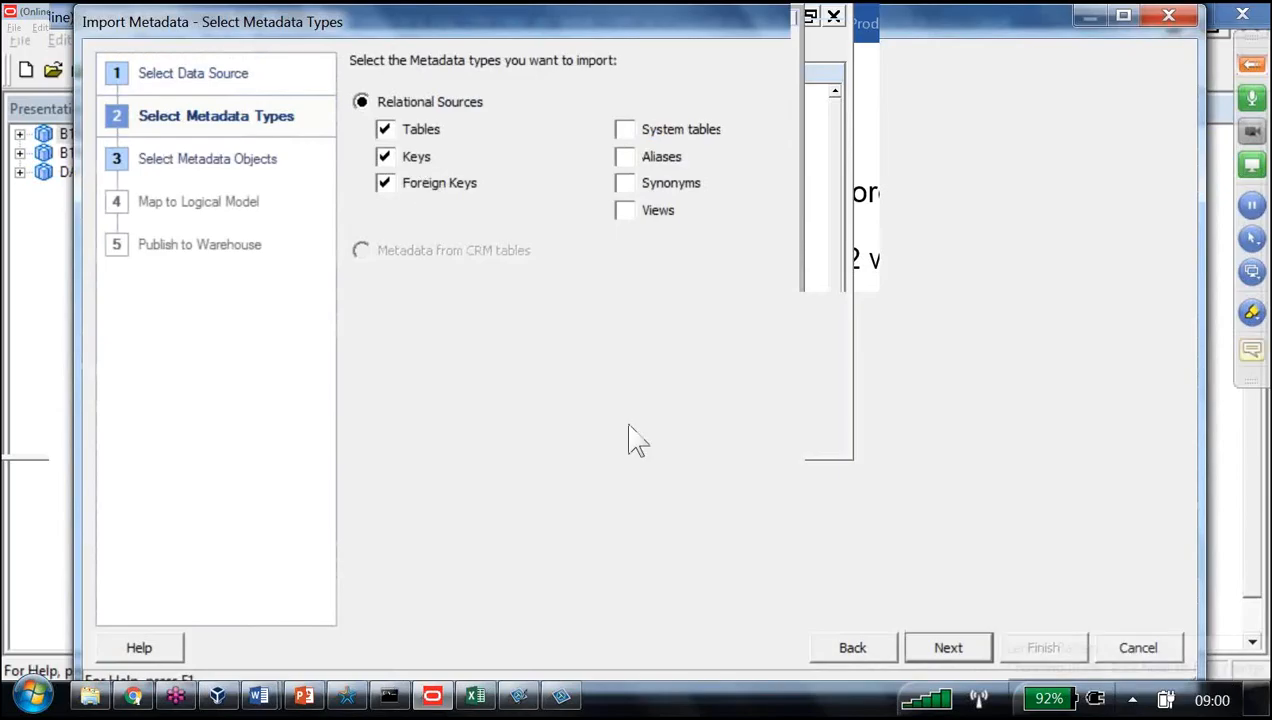
key(Return)
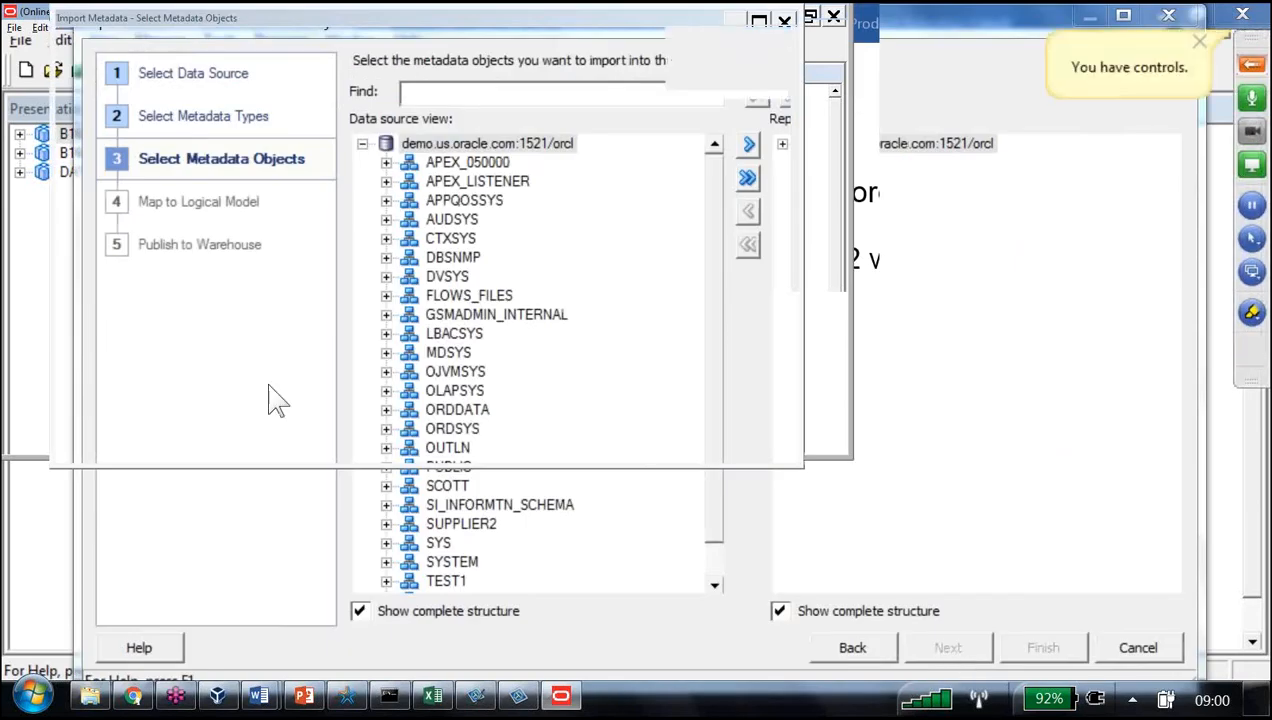
- Import B160_CUST_A_TO_M and B160_CUST_N_TO_Z from the SUPPLIER2 schema into the repository and check in the changes
double_click(461, 524)
scroll(554, 383, down, 1)
scroll(545, 368, up, 1)
key(Down)
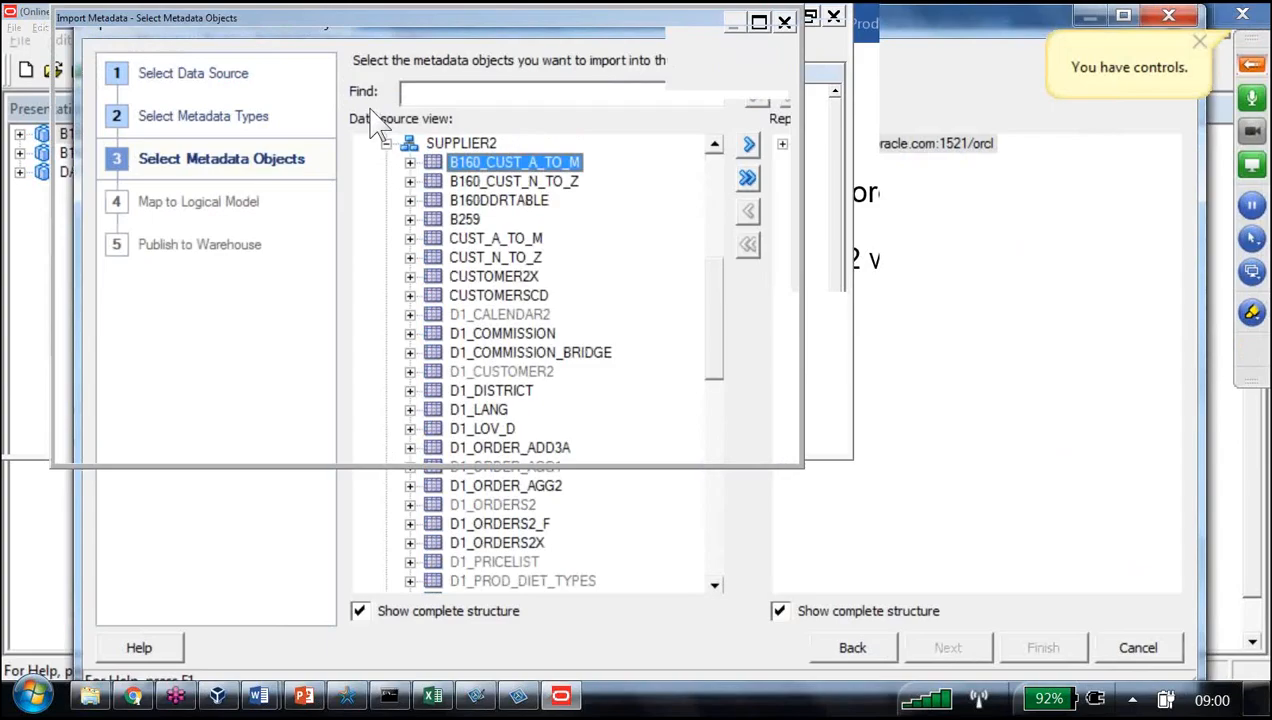
key(shift+Down)
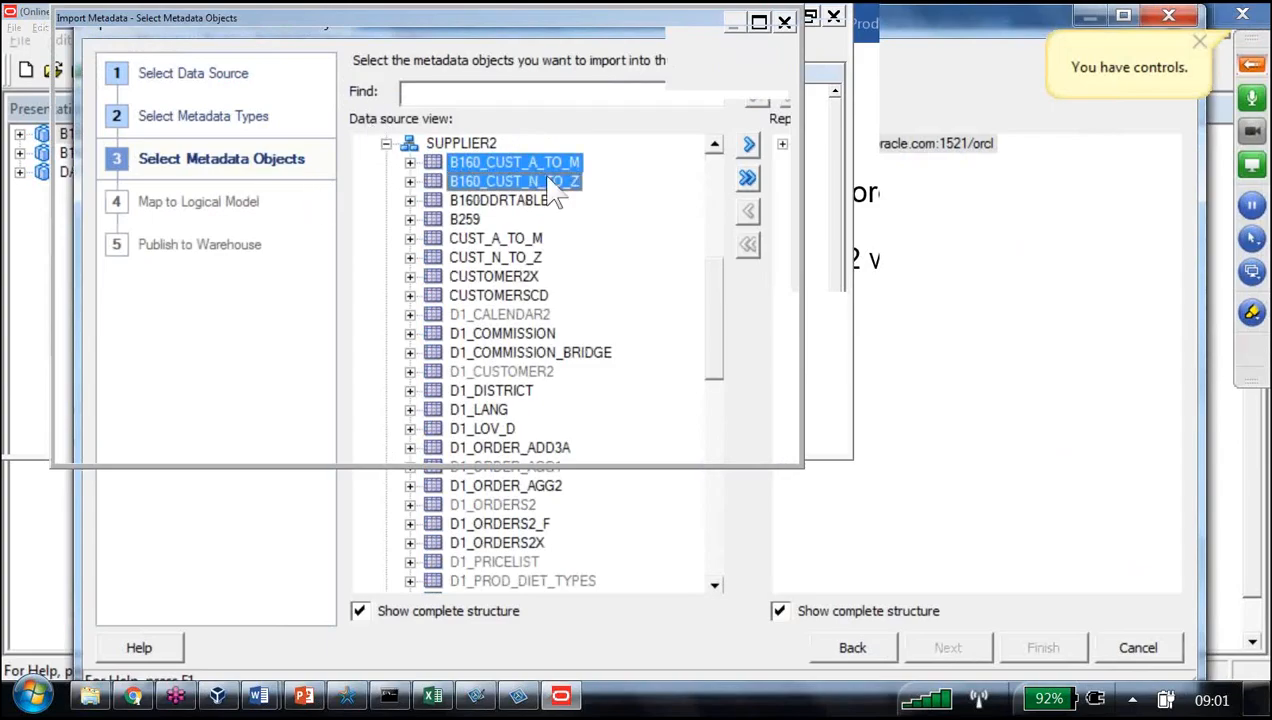
click(748, 144)
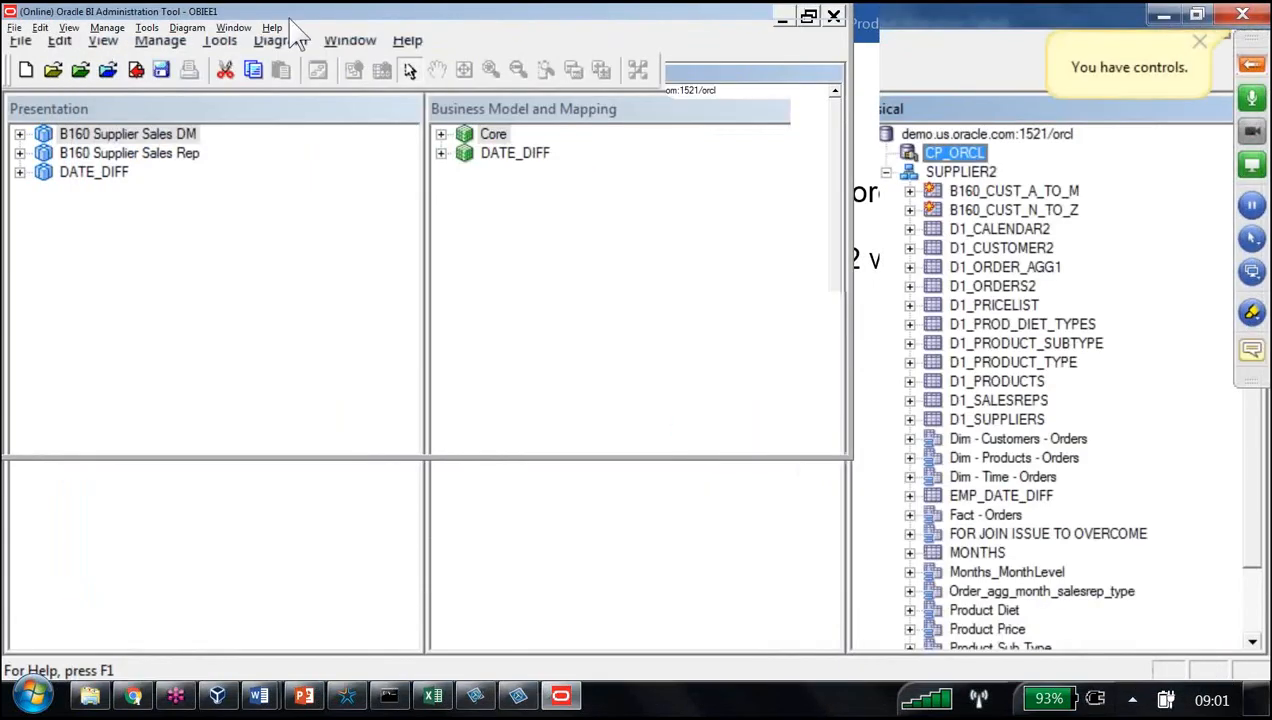
click(136, 70)
click(653, 404)
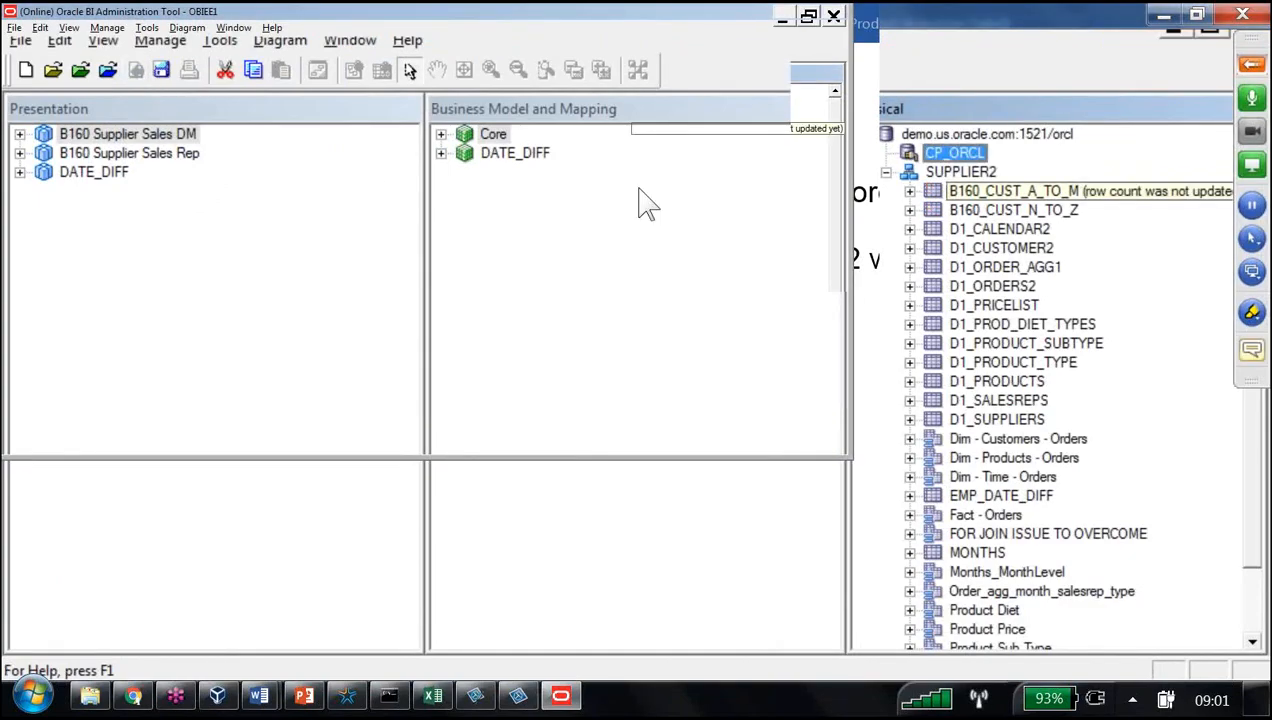
- Create an alias of the physical table B160_CUST_A_TO_M named "Customers Ato M Data"
right_click(987, 192)
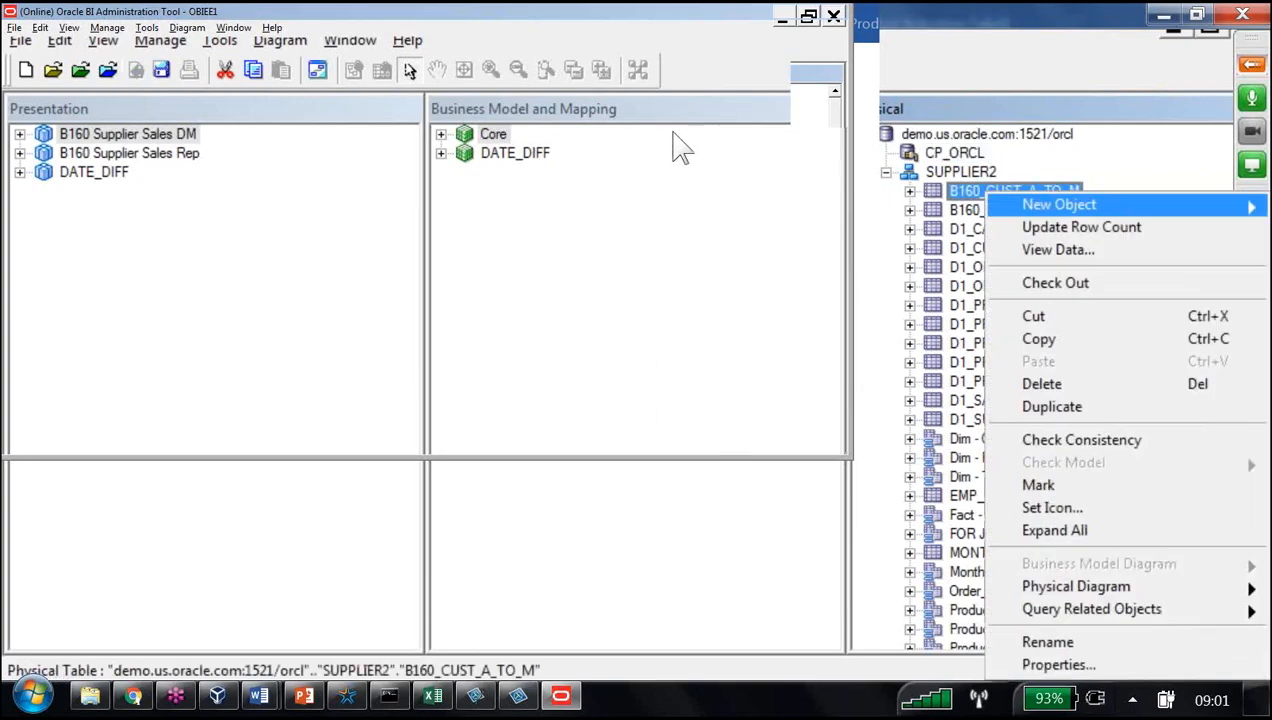
mouse_move(1059, 204)
click(829, 205)
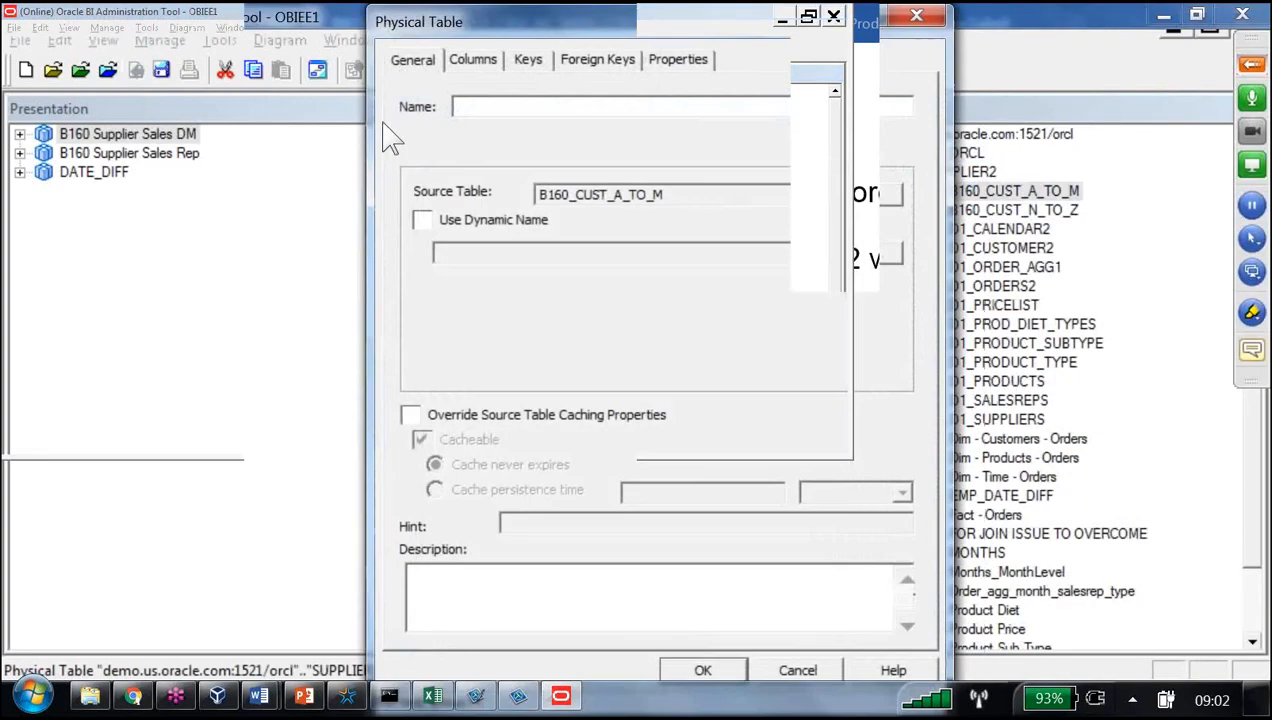
text(Custome)
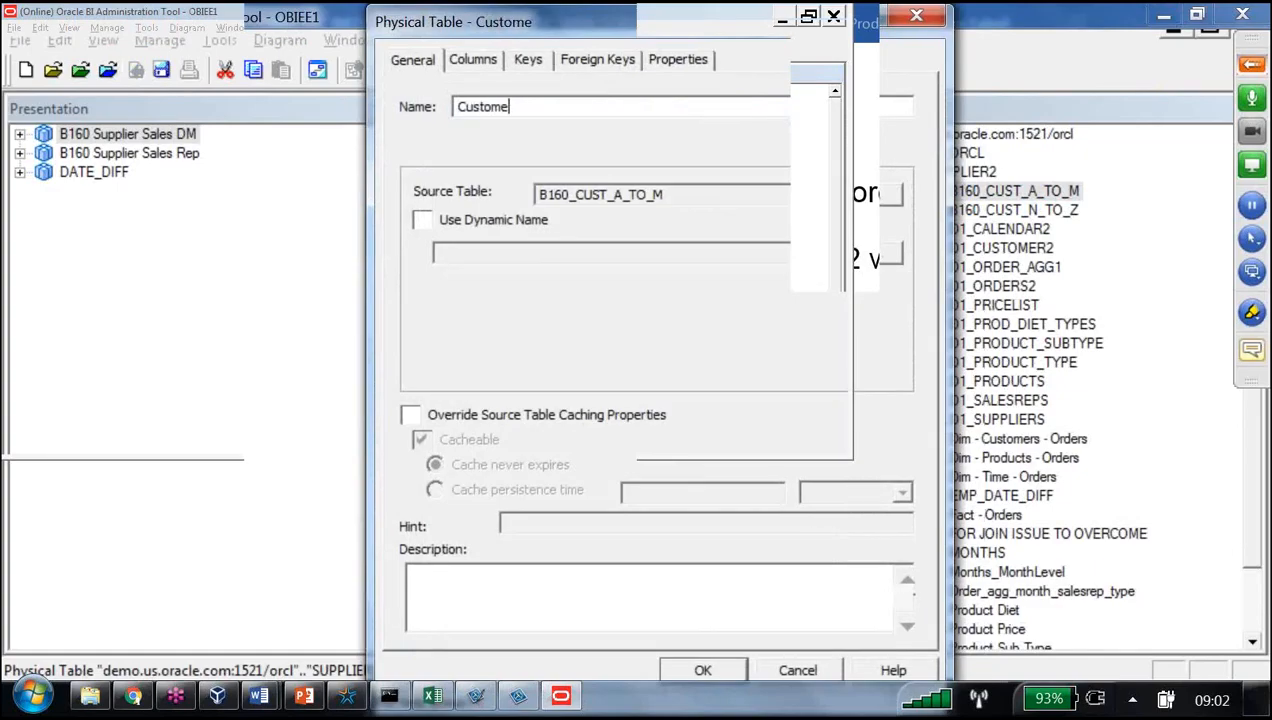
text(rs At)
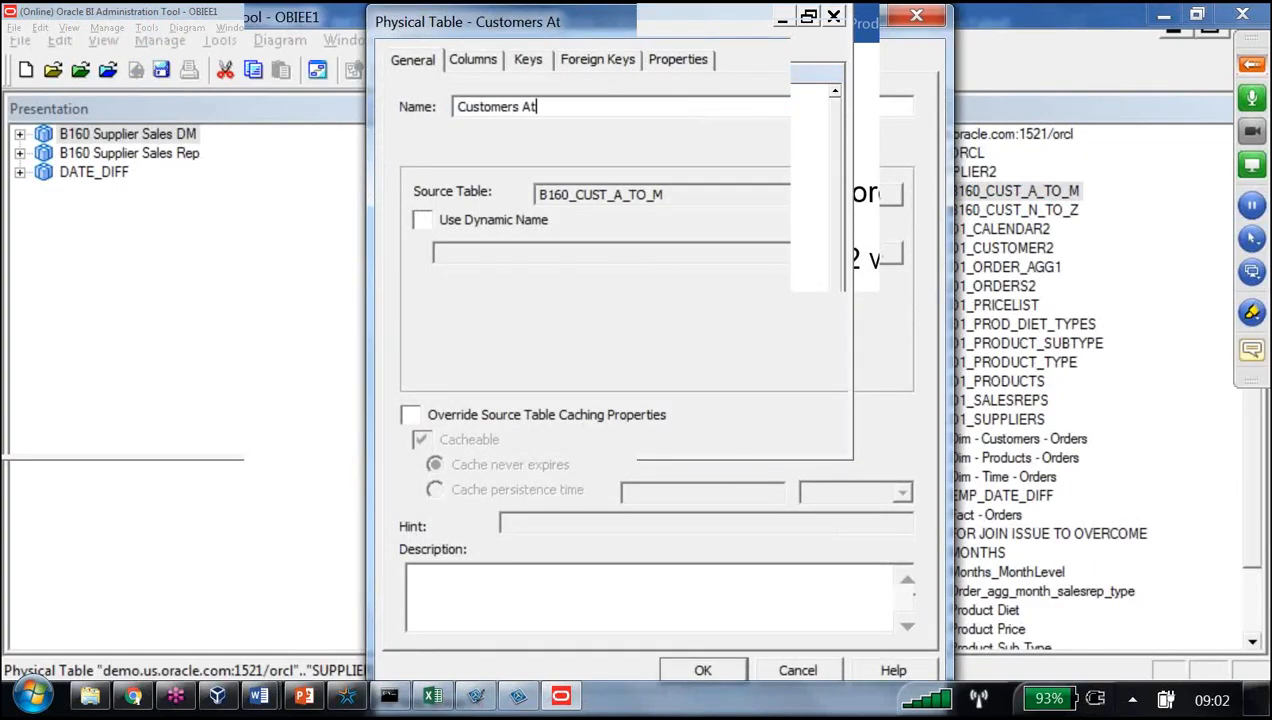
text(o B Data)
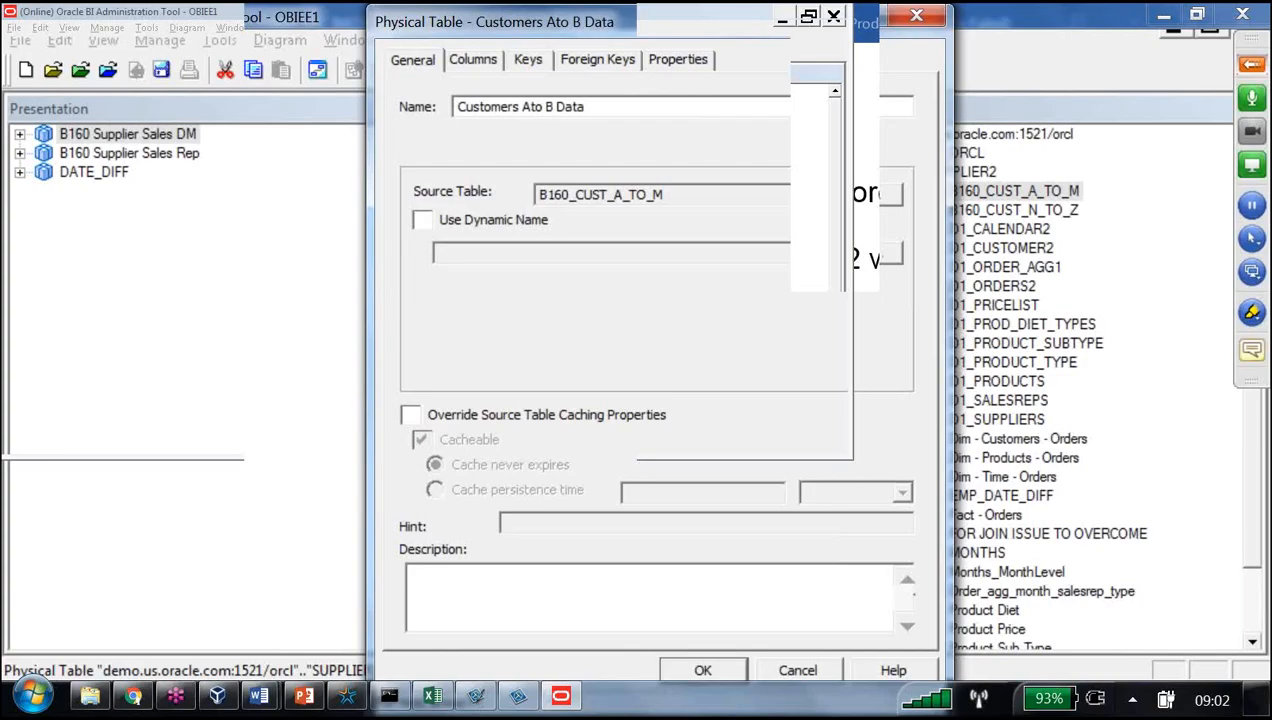
click(557, 106)
key(BackSpace)
key(BackSpace)
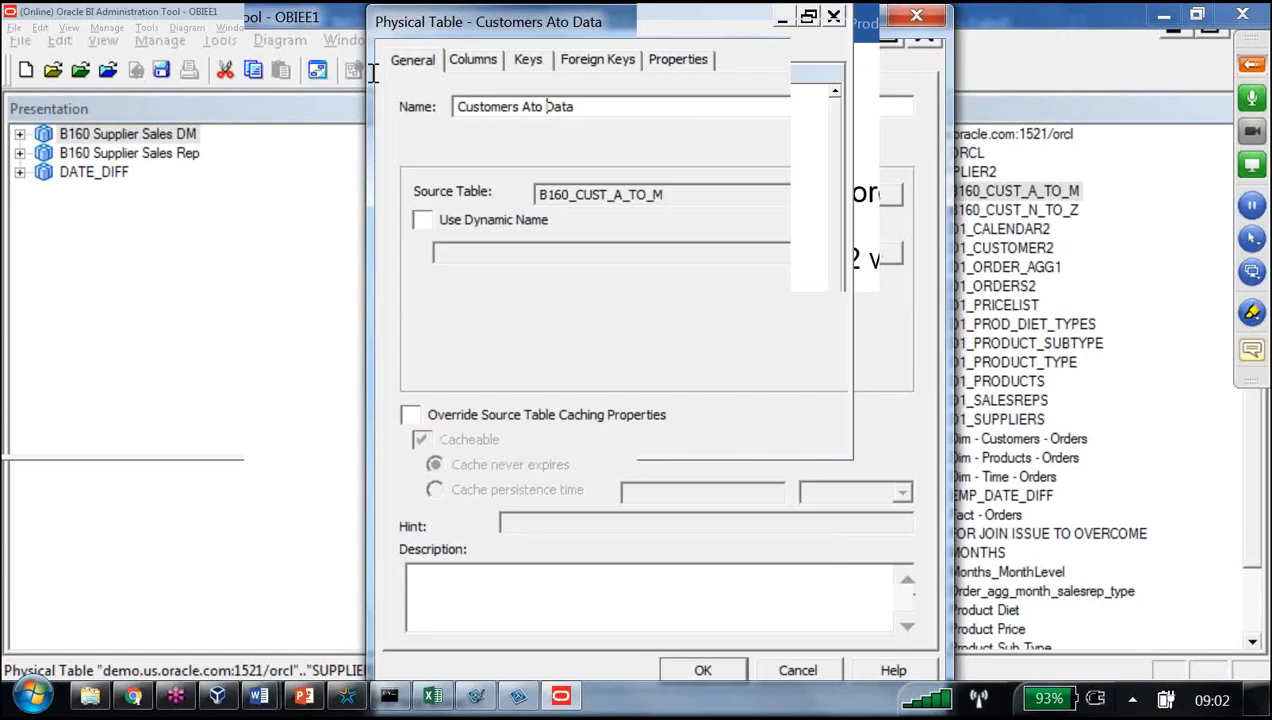
text(M)
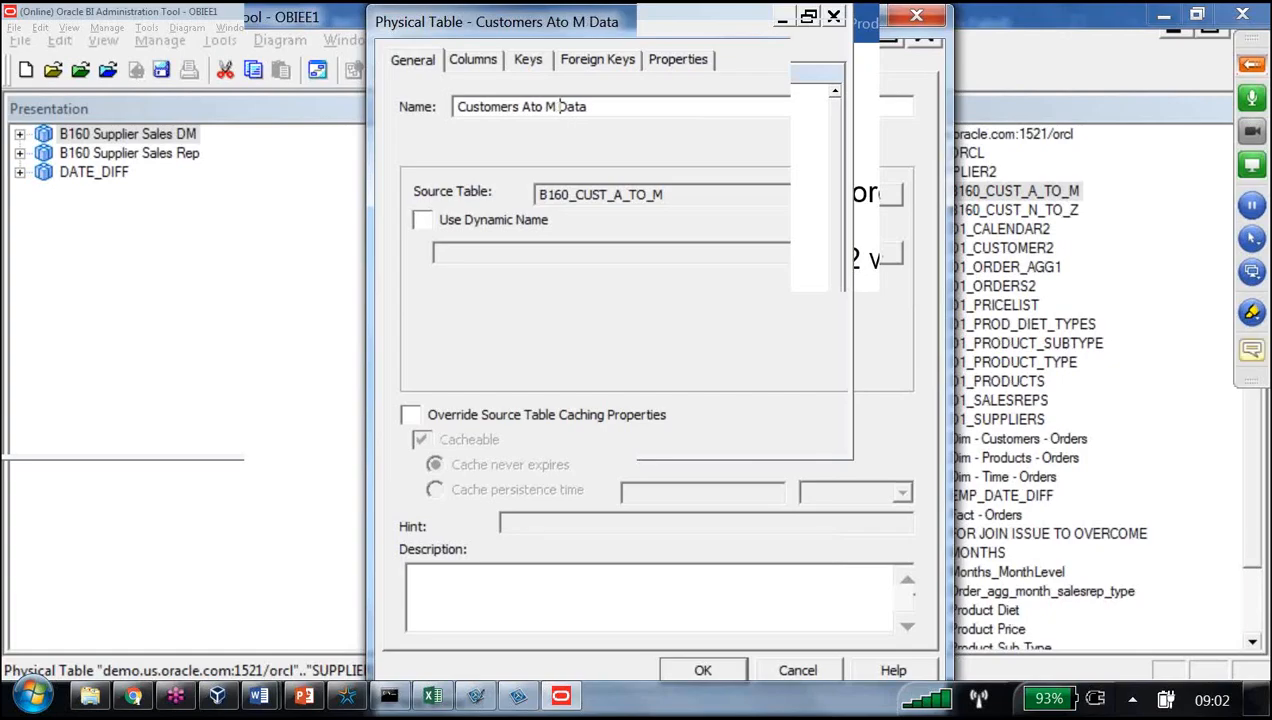
key(Return)
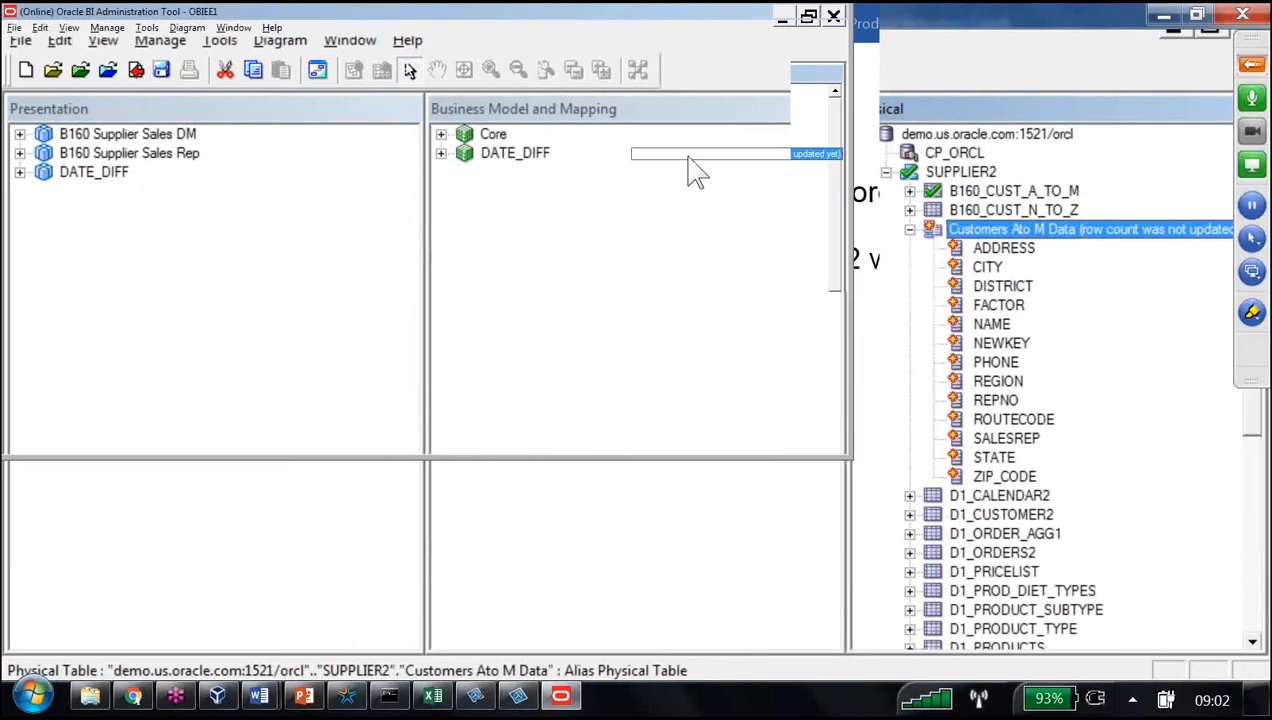
- Rename the new A-to-M alias to "Customers A to M Data"
key(F2)
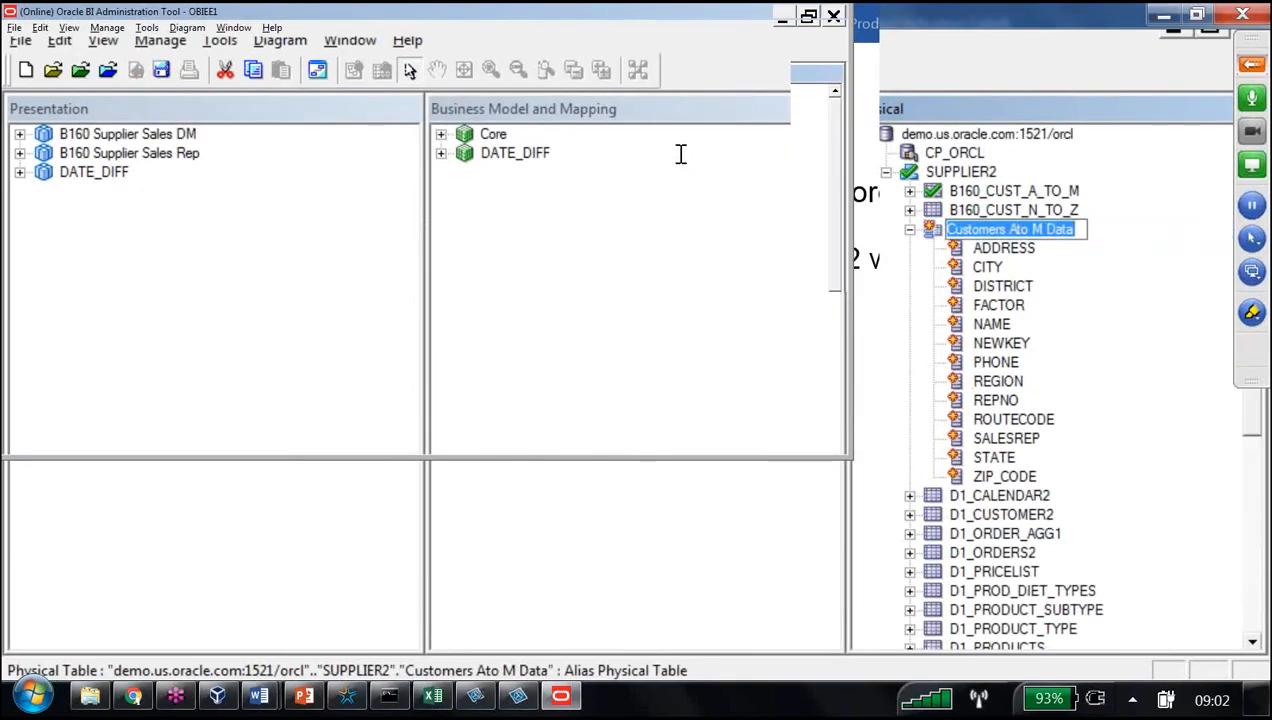
click(1018, 230)
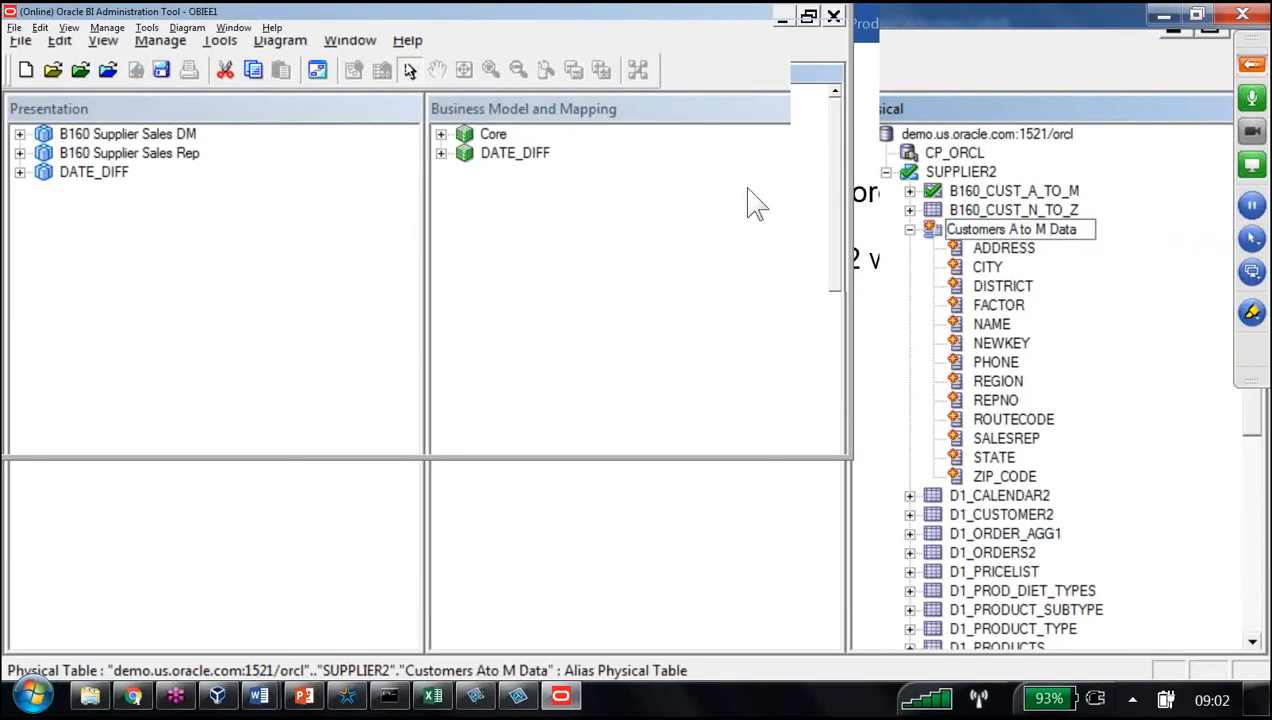
key(Return)
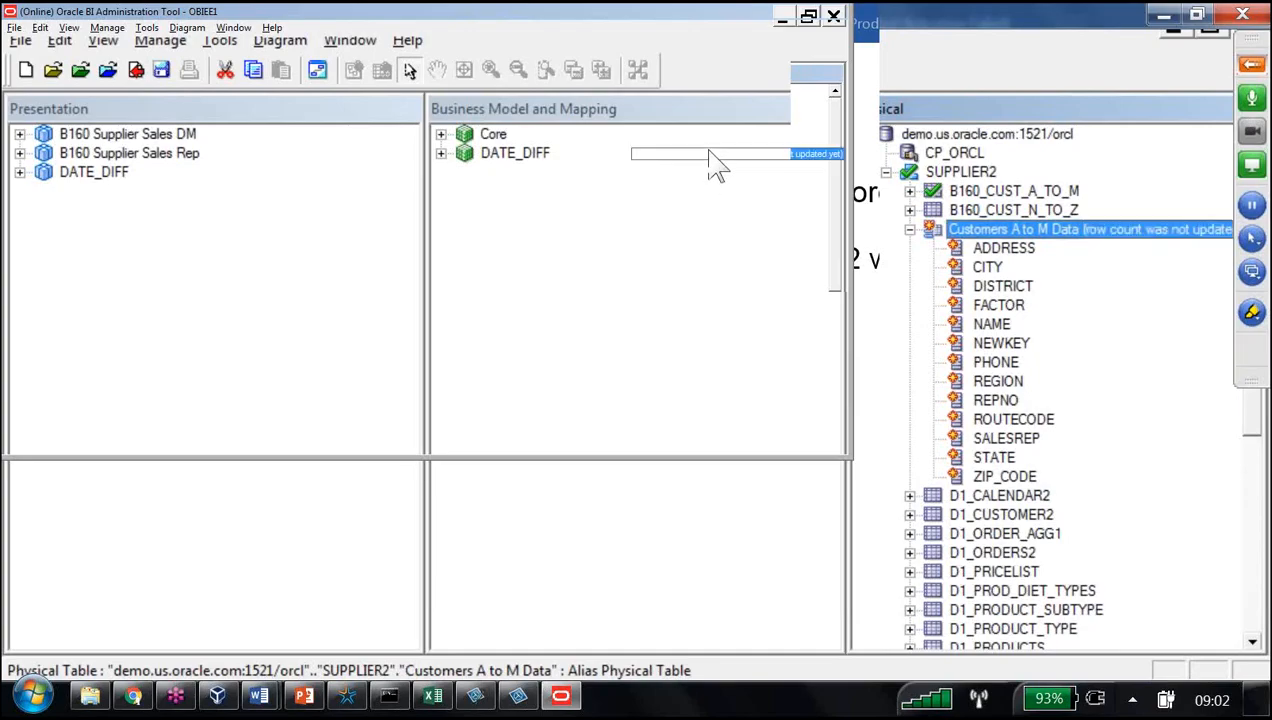
- Create an alias of the physical table B160_CUST_N_TO_Z named "Customers N to Z data" and collapse both customer aliases
right_click(1020, 208)
mouse_move(690, 150)
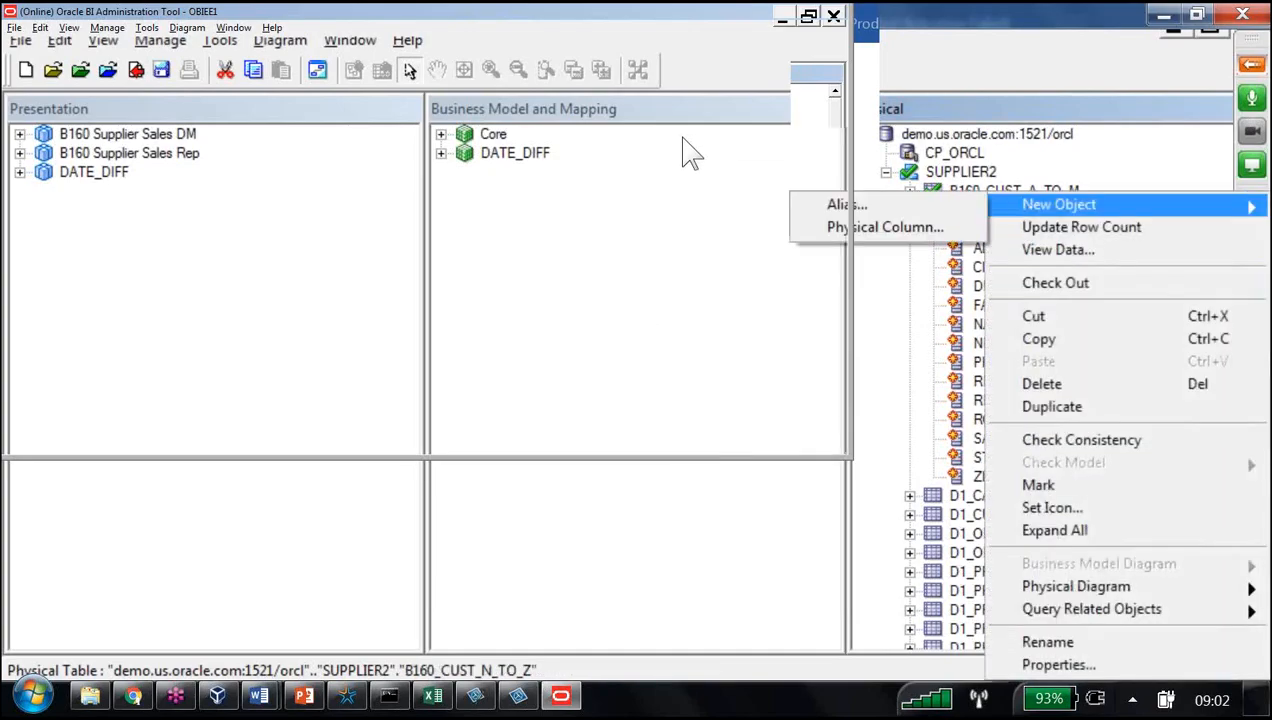
click(624, 157)
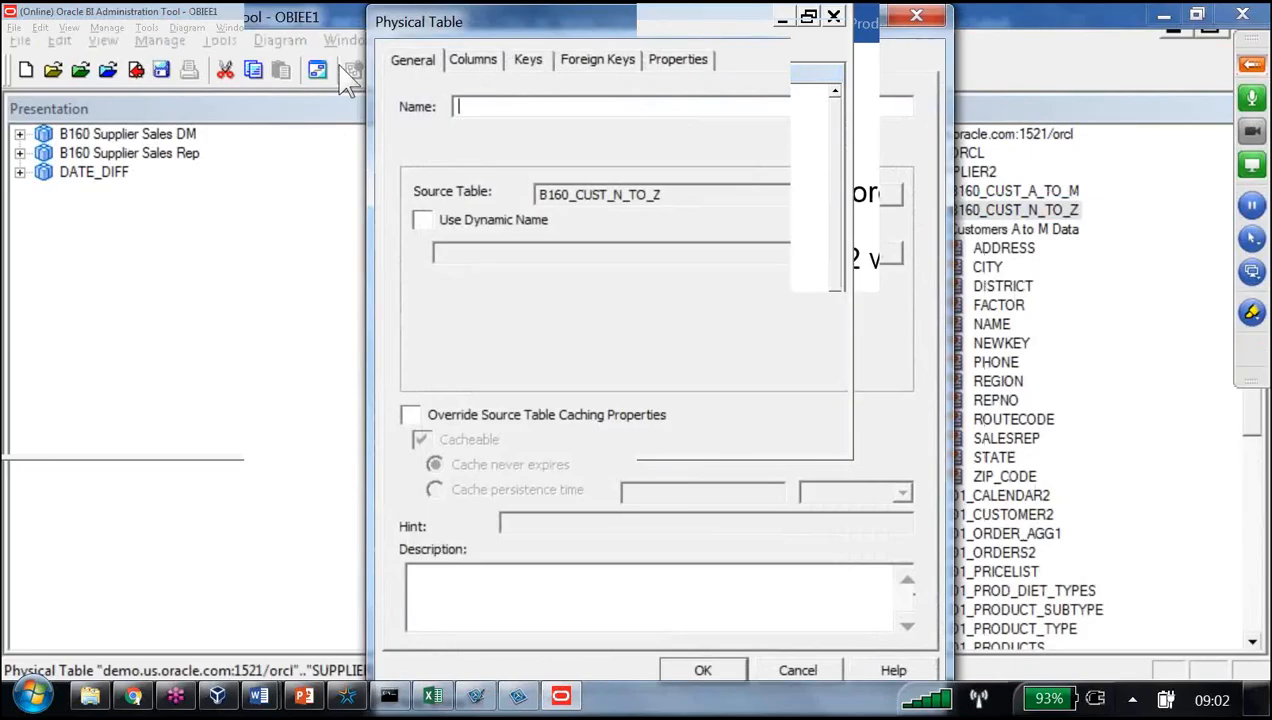
text(Customers )
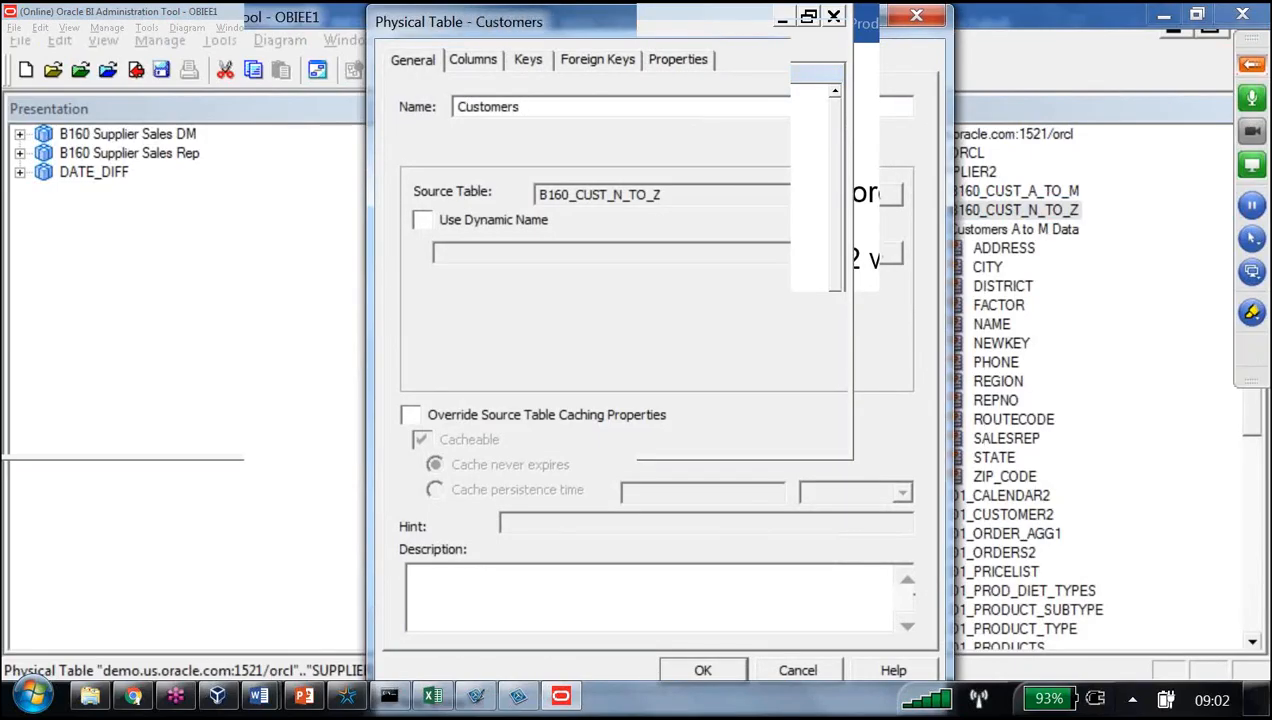
text(N to Z data)
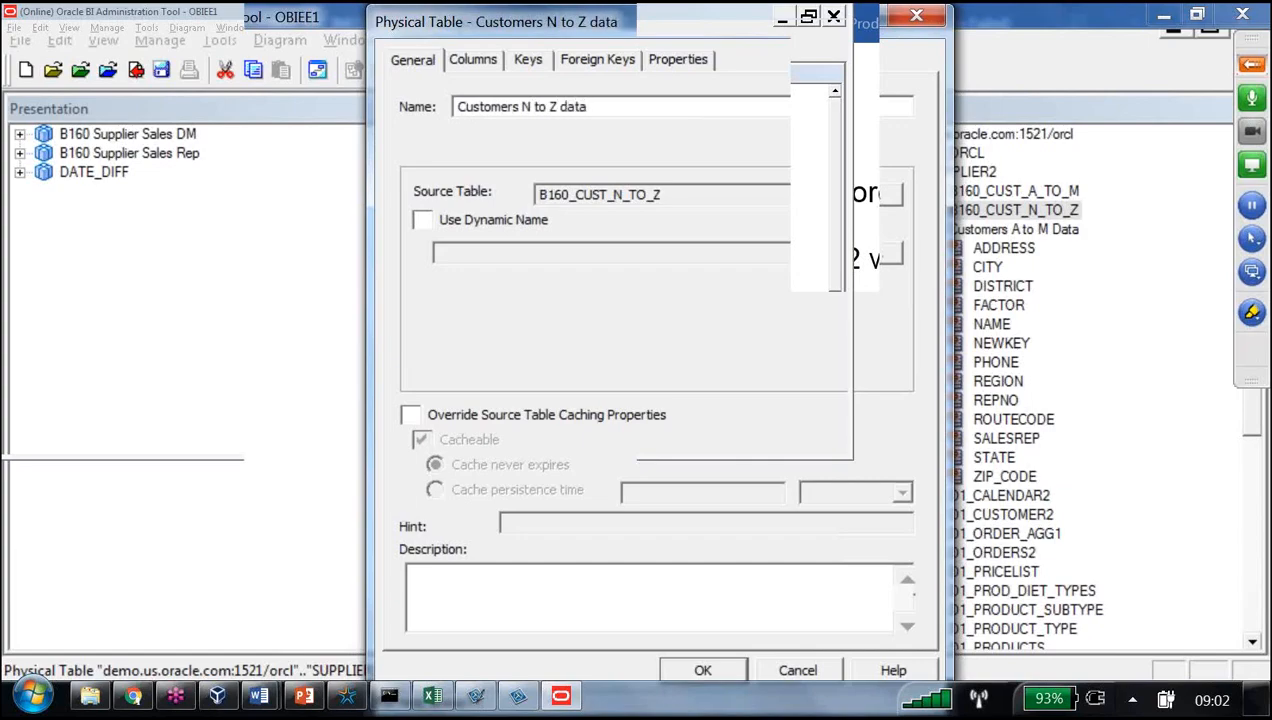
key(Return)
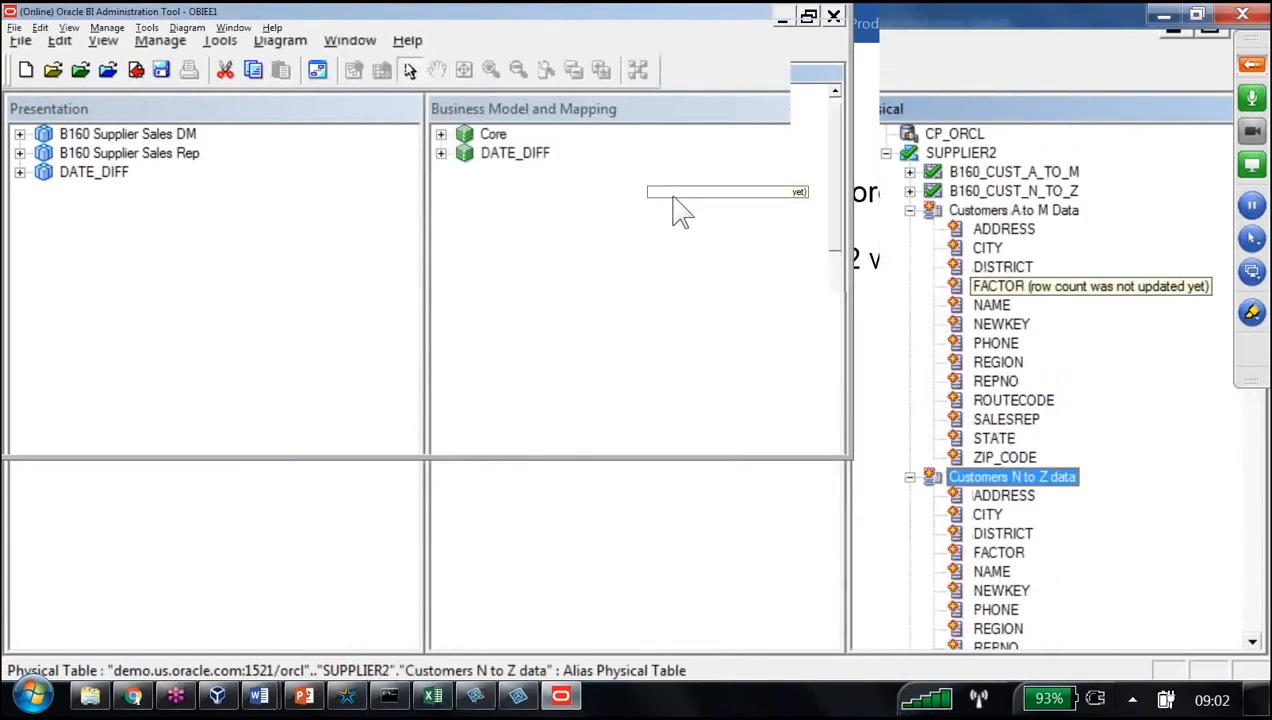
click(910, 210)
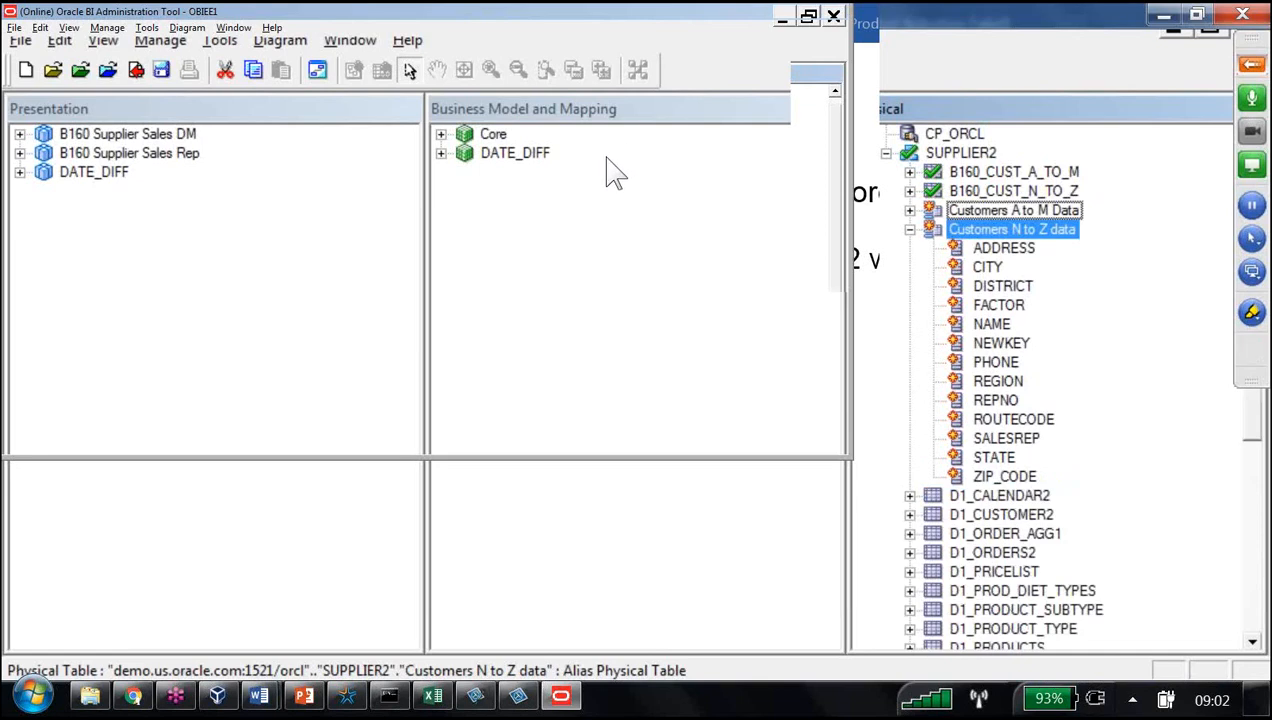
click(910, 229)
- Open a physical diagram of both customer aliases and Fact - Orders, placing Fact - Orders to the left of the aliases
click(1013, 210)
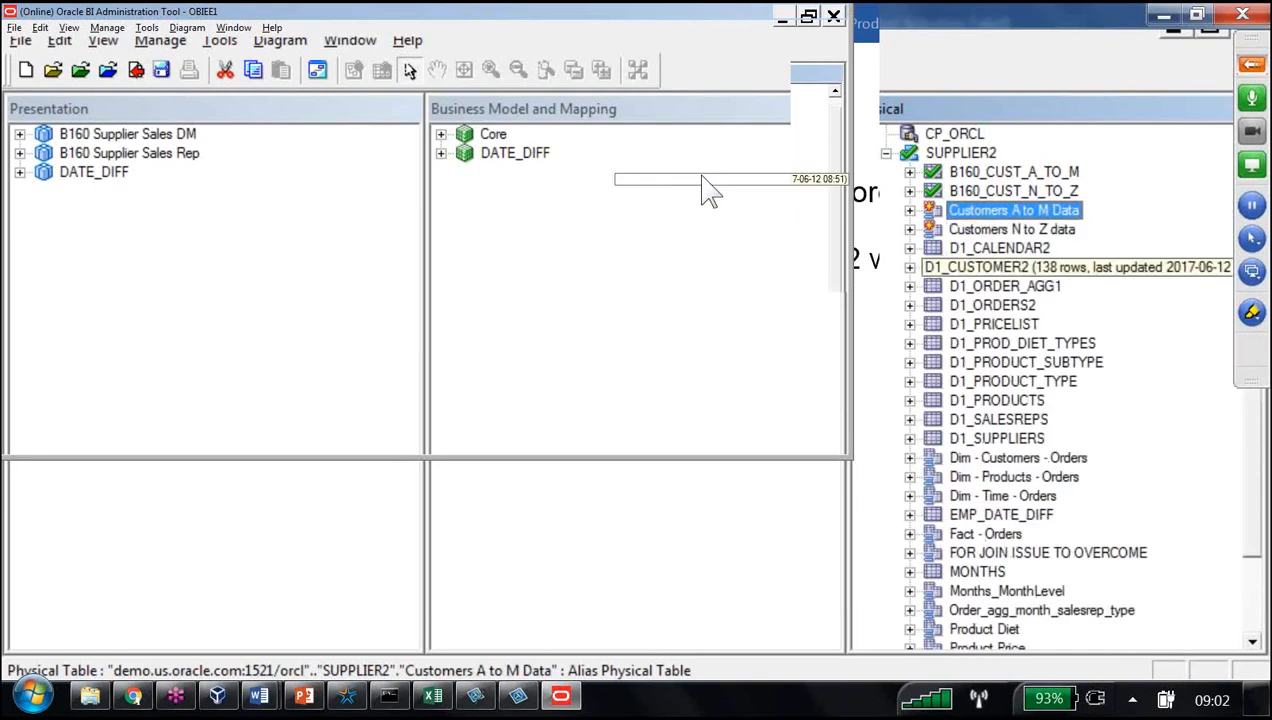
ctrl+click(1012, 229)
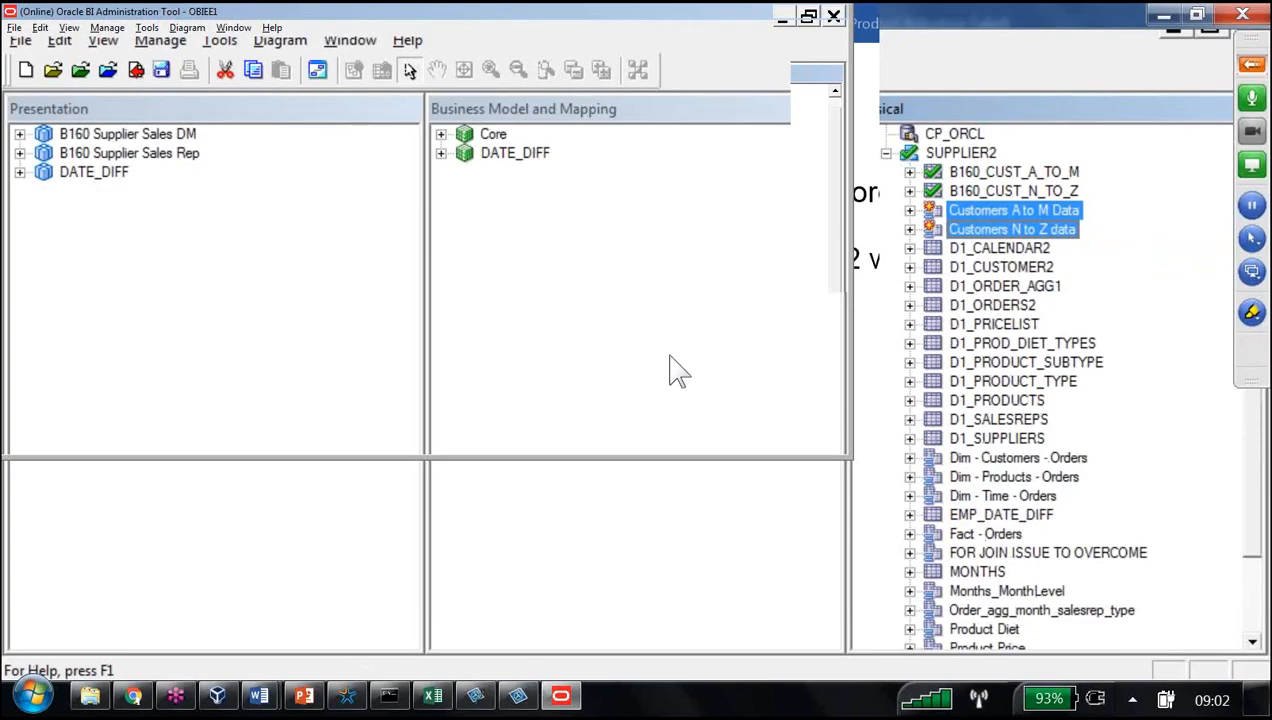
ctrl+click(985, 534)
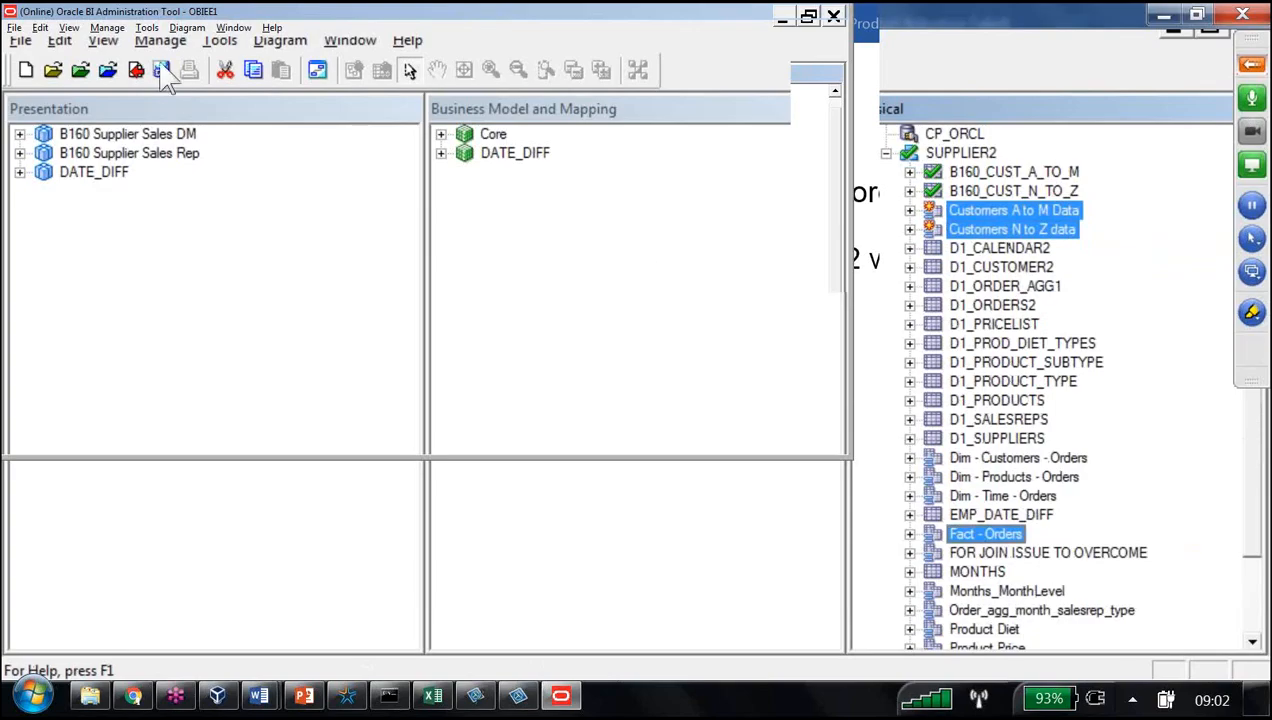
click(317, 69)
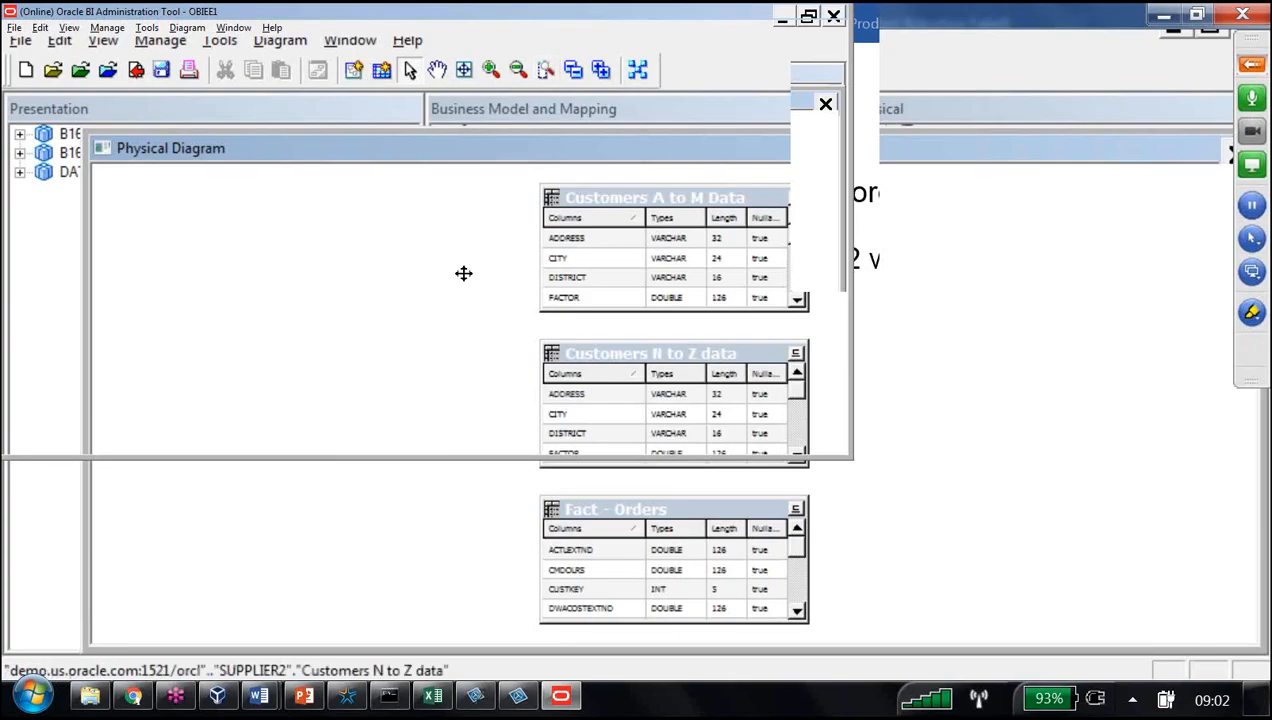
drag(615, 509, 330, 311)
drag(255, 222, 238, 213)
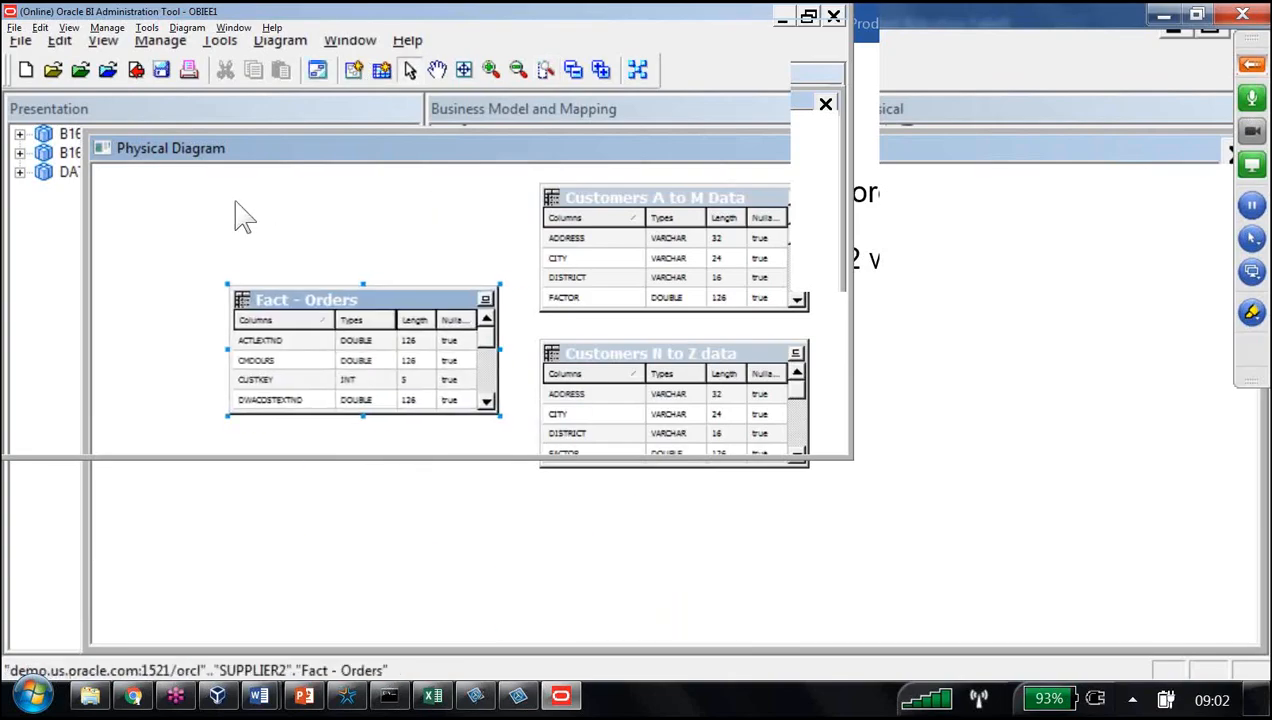
- Create a physical foreign key join from Fact - Orders to Customers A to M Data on NEWKEY = CUSTKEY
click(354, 70)
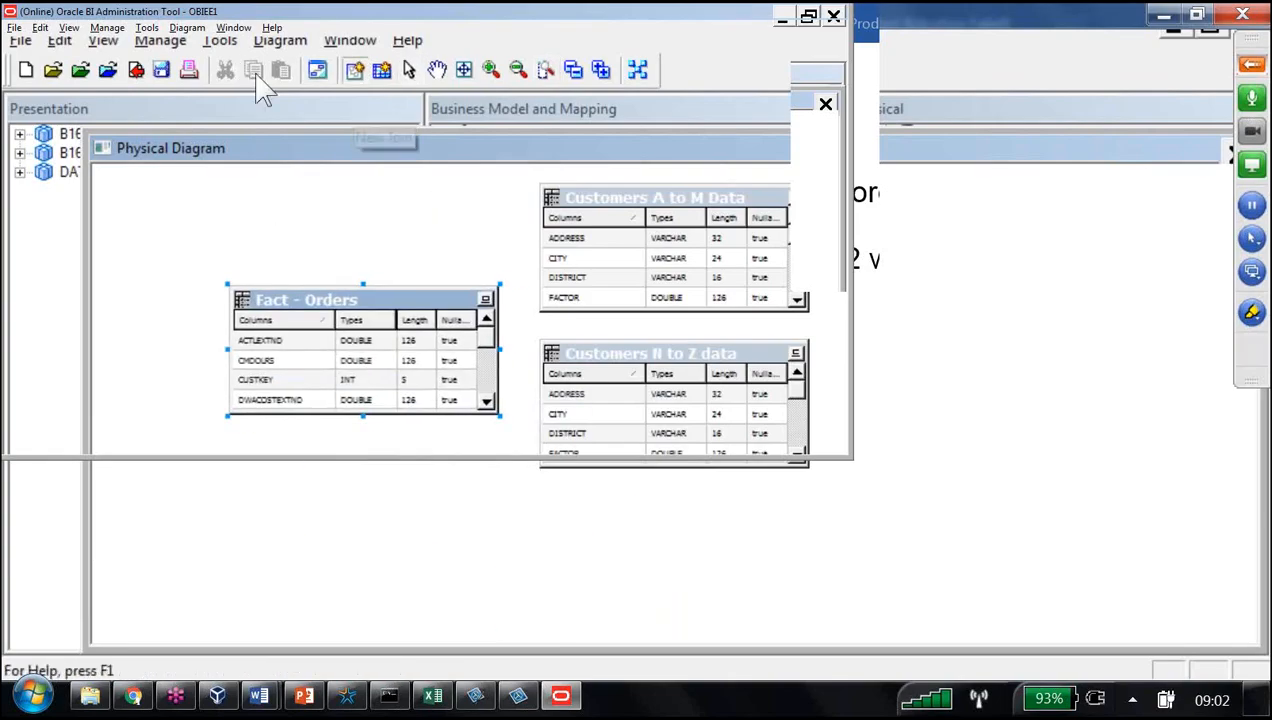
click(423, 347)
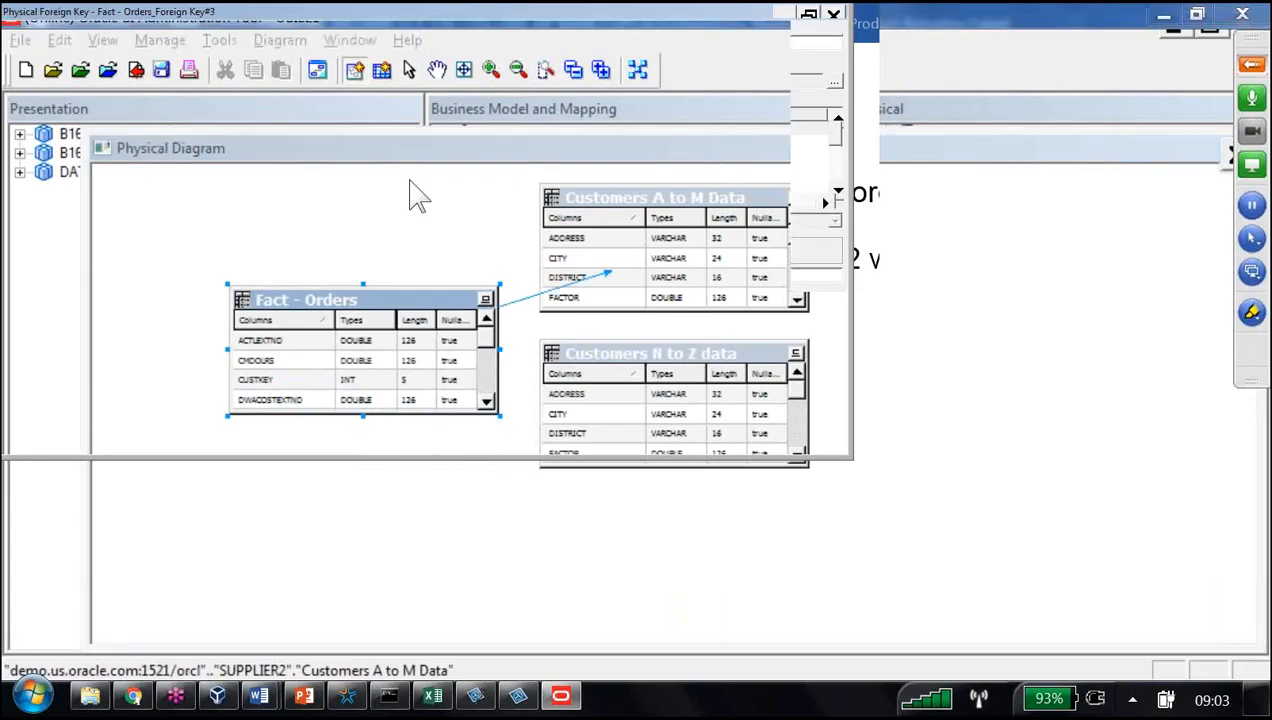
click(605, 273)
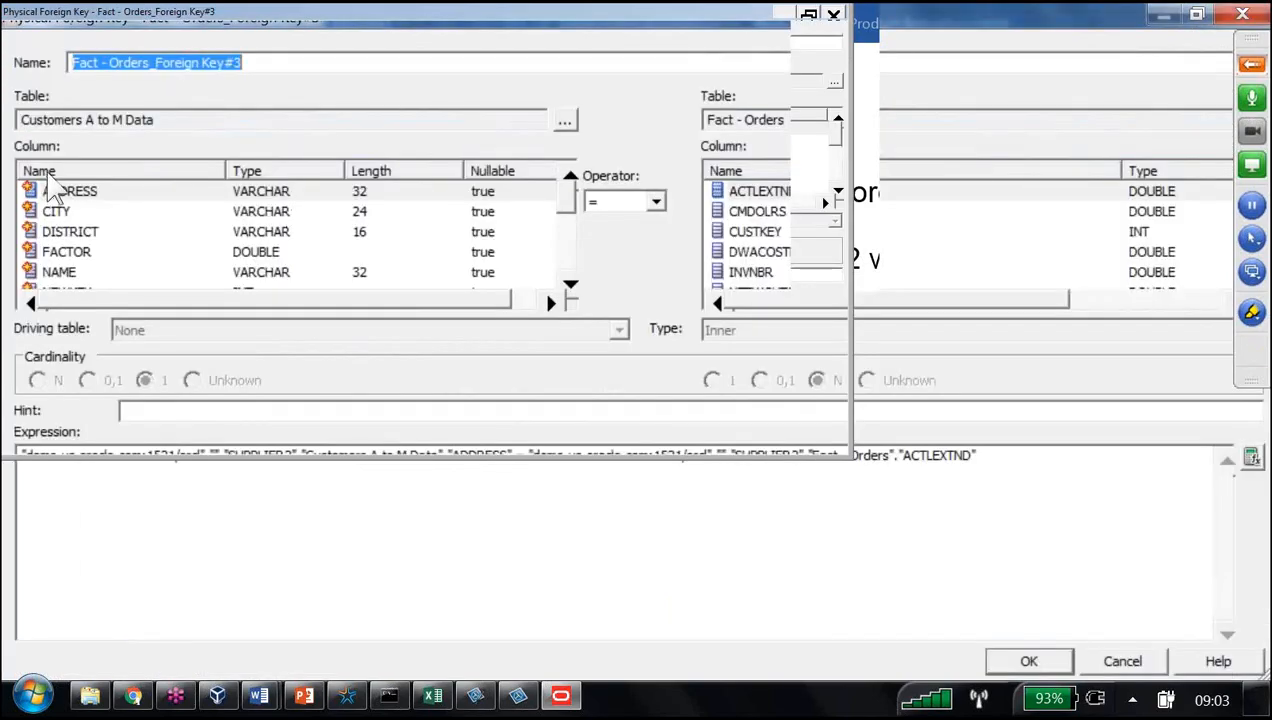
click(84, 254)
scroll(88, 275, down, 1)
click(51, 156)
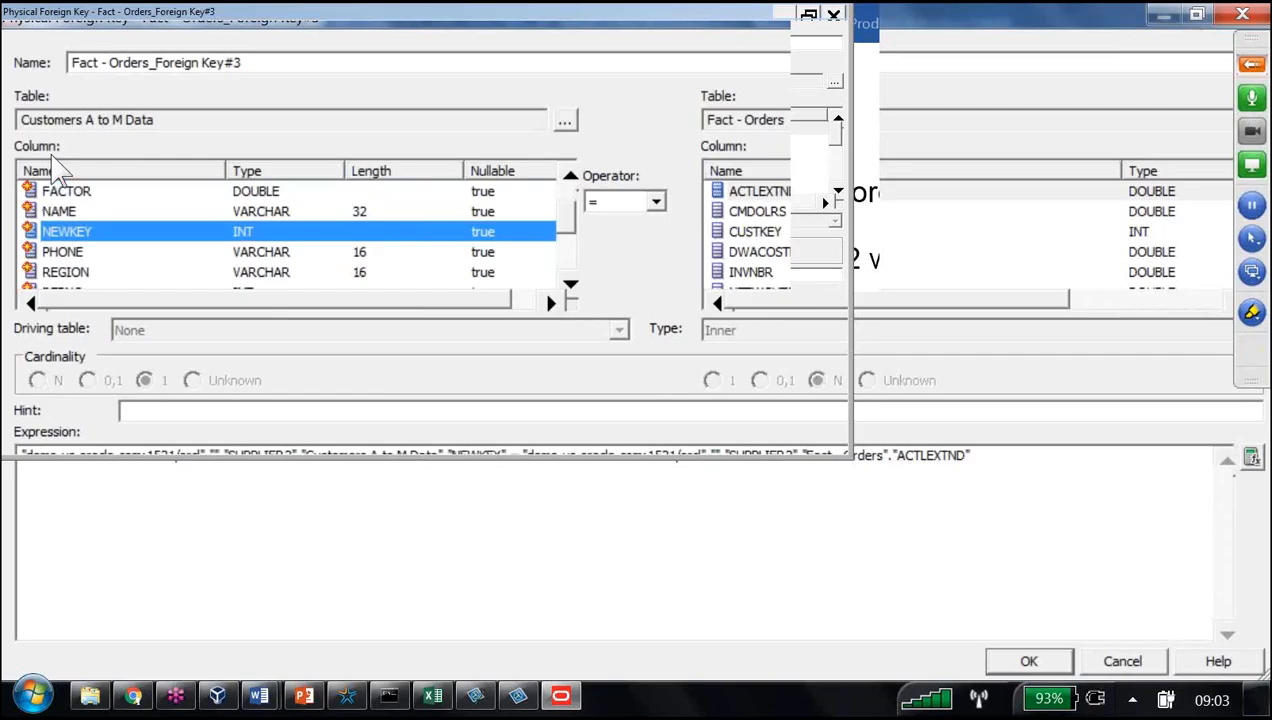
click(494, 158)
click(681, 454)
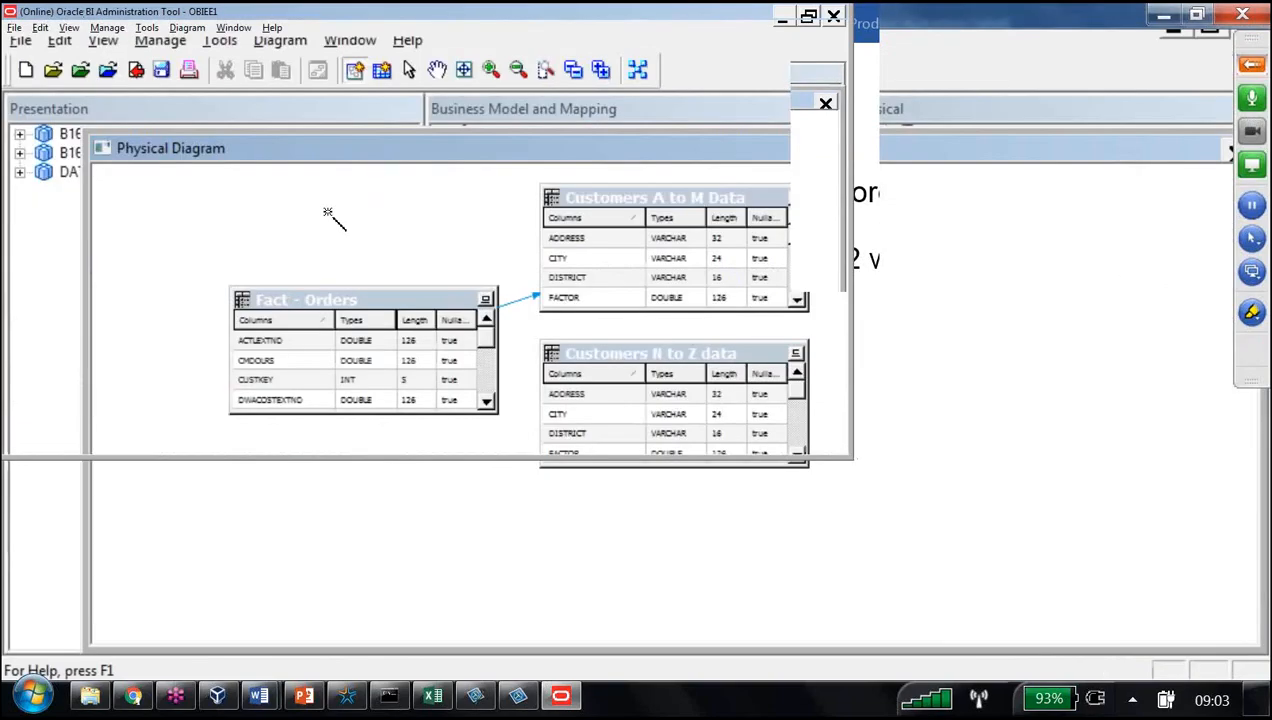
- Create a physical foreign key join from Fact - Orders to Customers N to Z data on NEWKEY = CUSTKEY and close the diagram
click(335, 213)
click(426, 270)
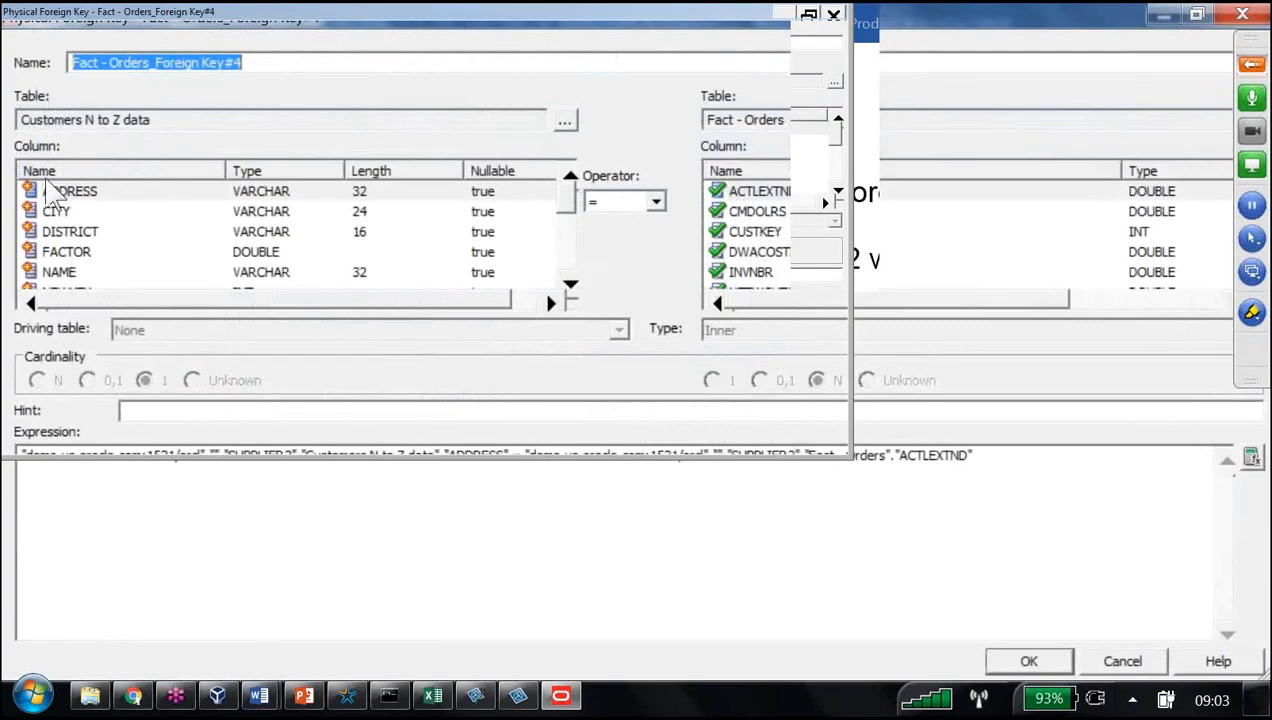
click(70, 272)
scroll(84, 262, down, 1)
click(56, 158)
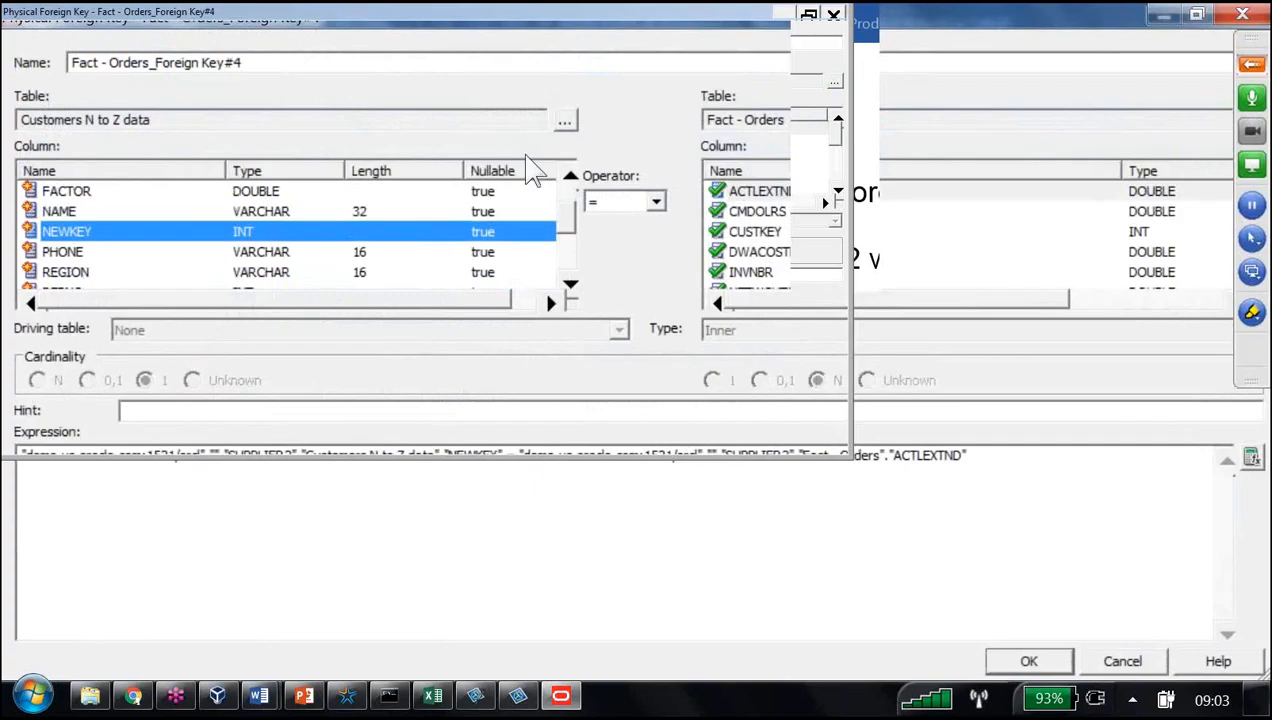
click(522, 158)
click(706, 437)
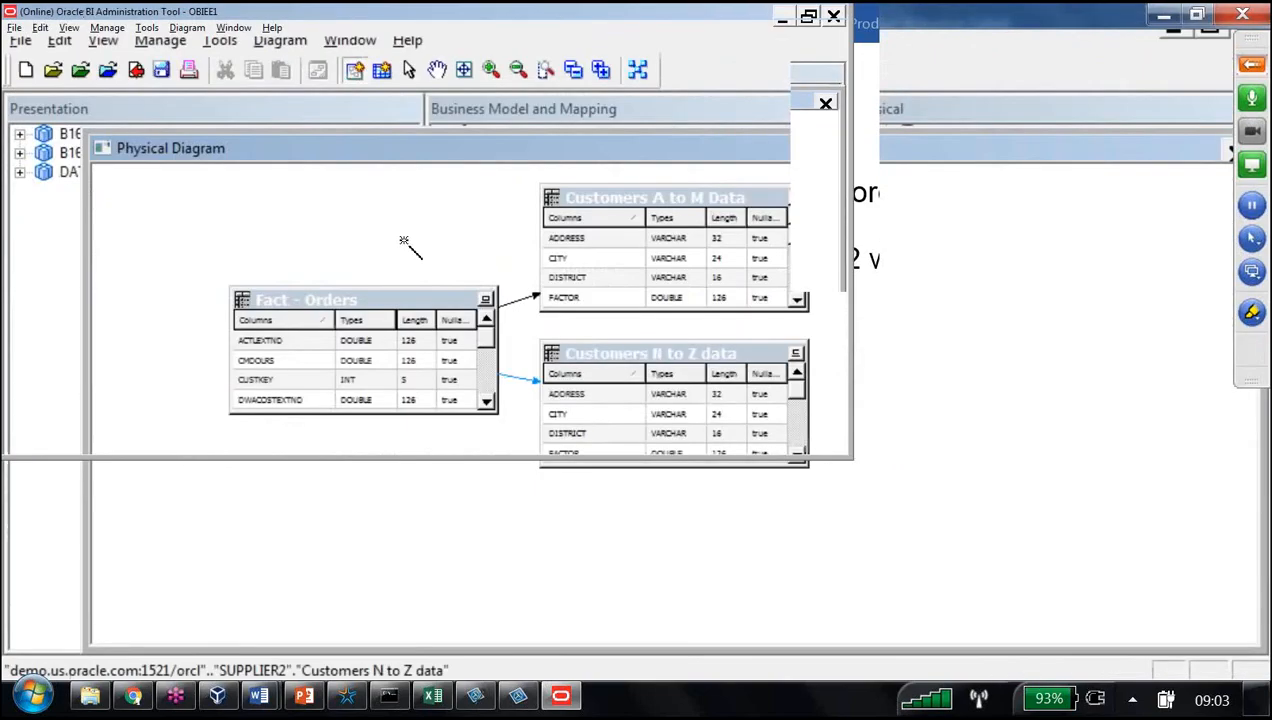
drag(801, 101, 707, 121)
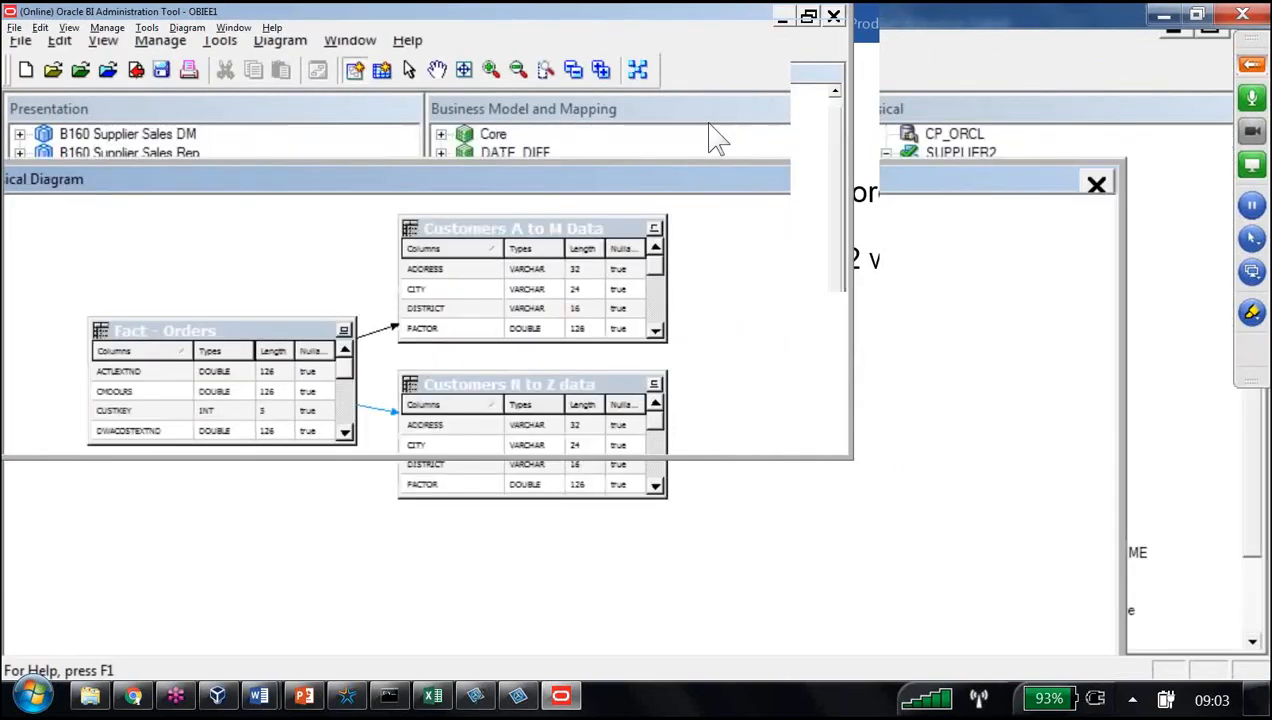
click(730, 123)
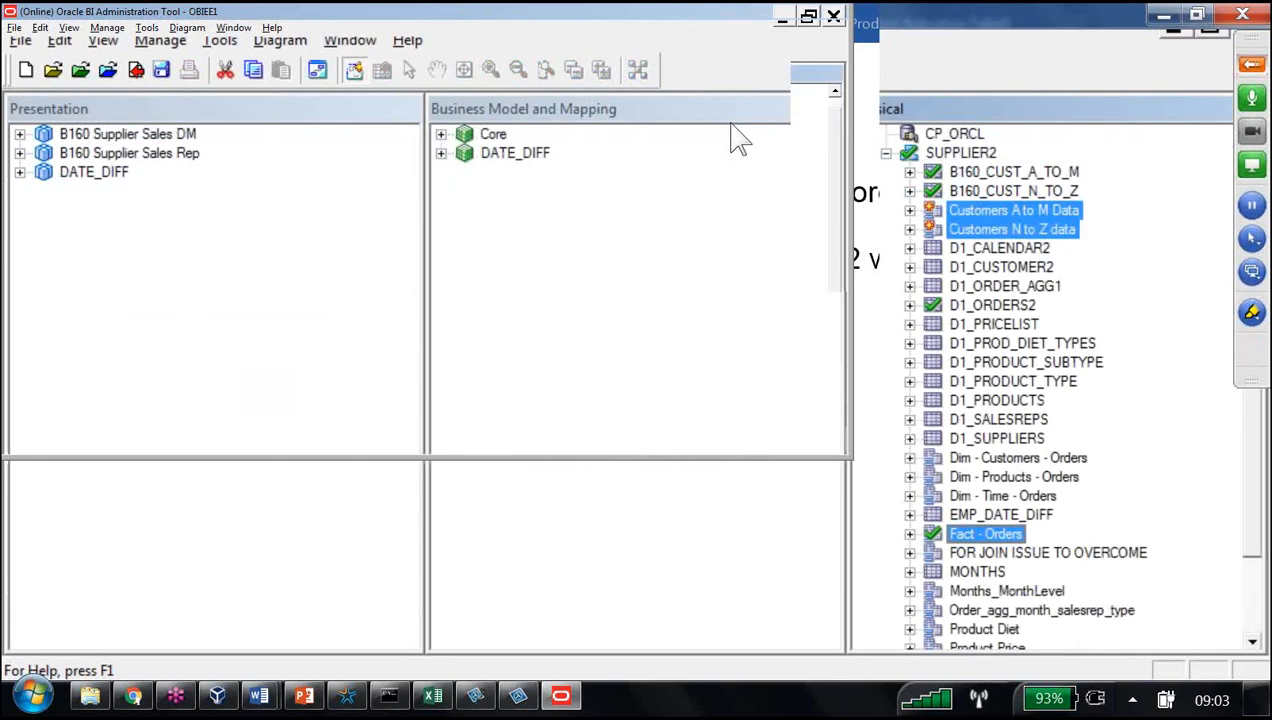
- Disable the "Dim - customers - orders" source of Dim - customers in the Core model and check in the changes with a global consistency check
click(441, 135)
click(465, 211)
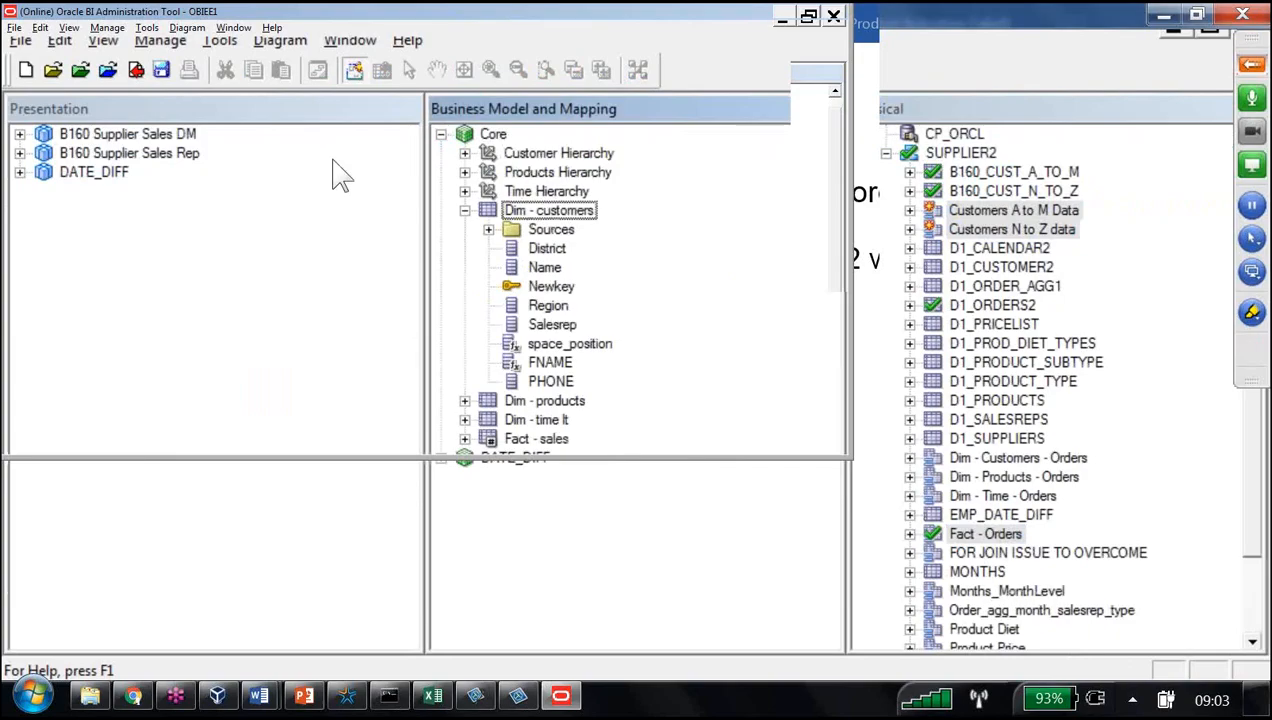
click(489, 230)
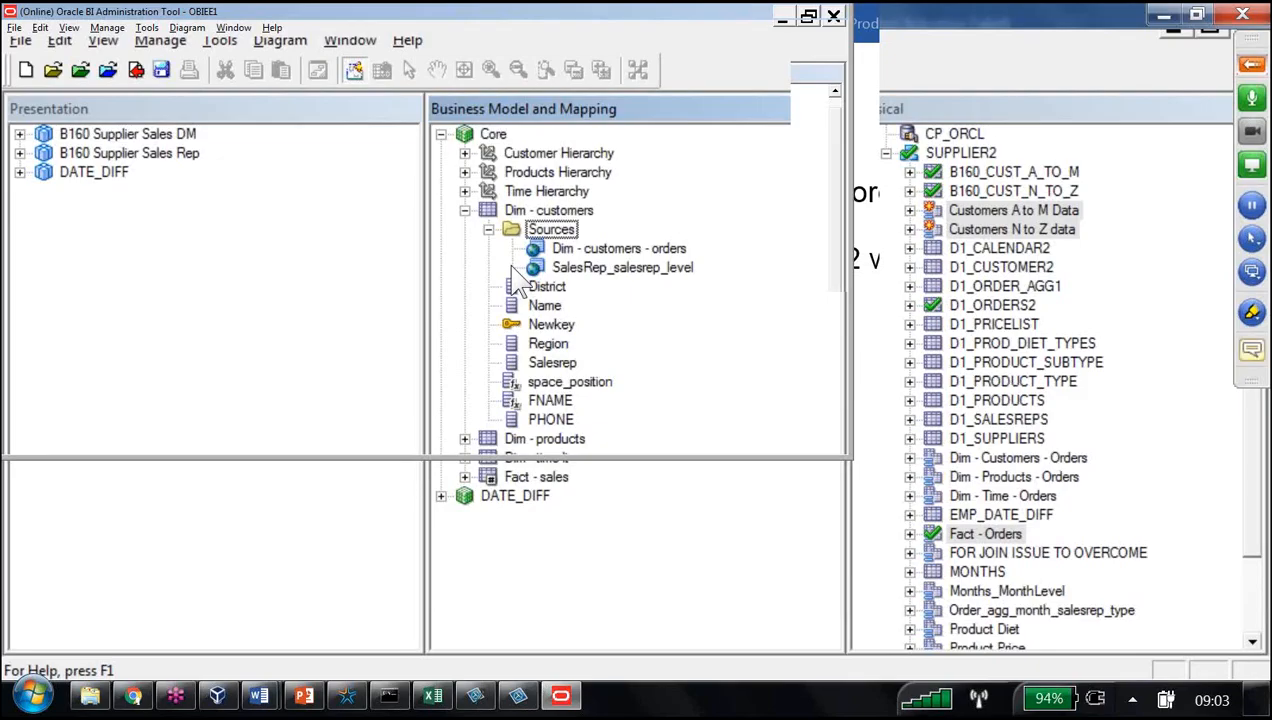
click(647, 250)
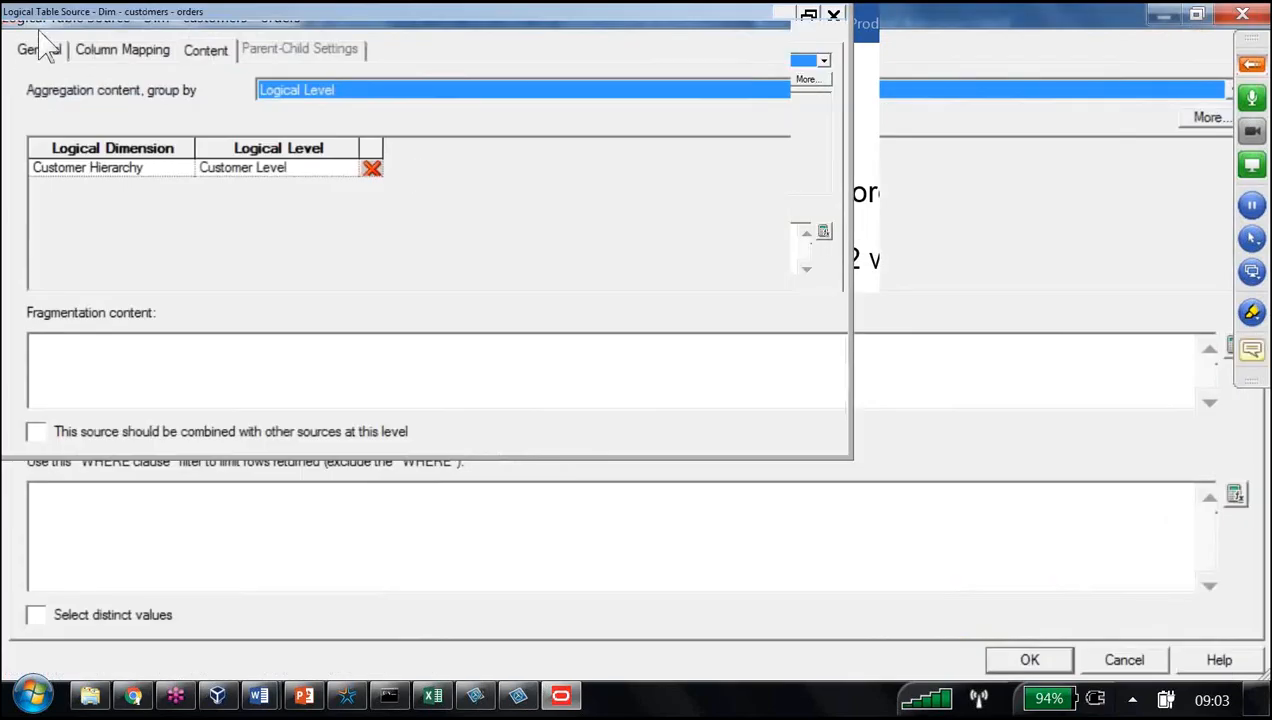
click(40, 50)
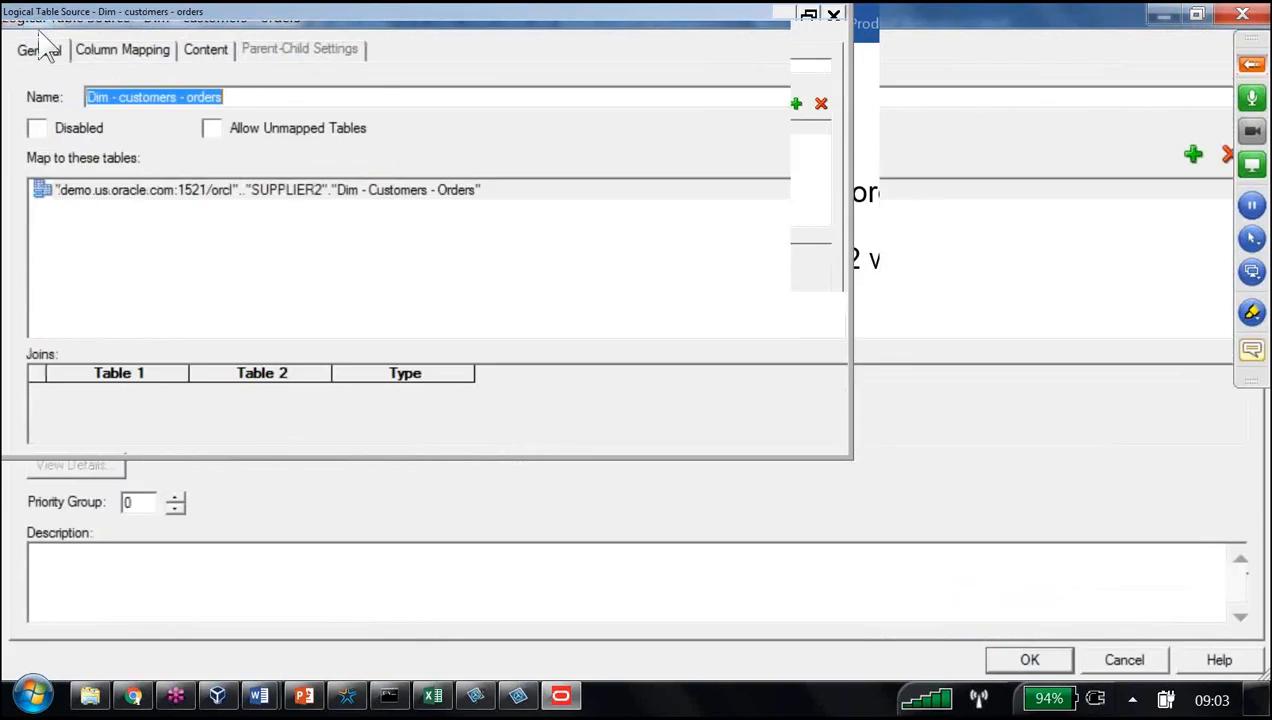
click(37, 127)
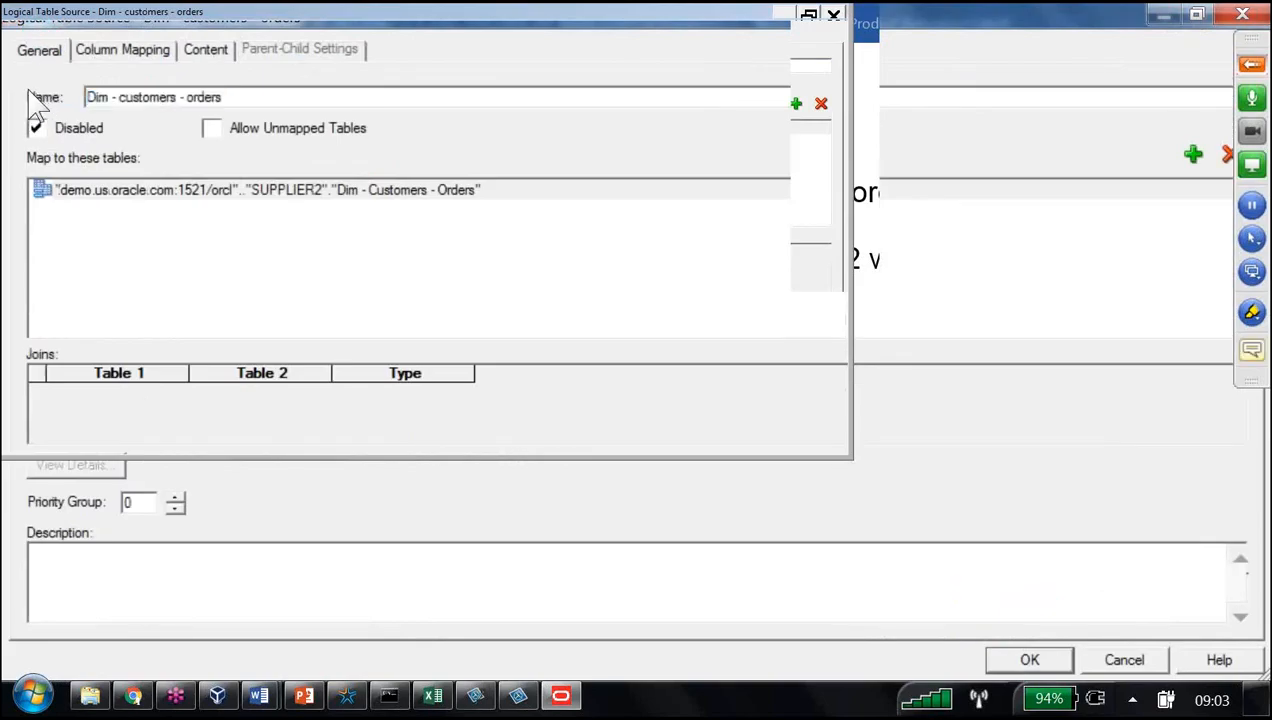
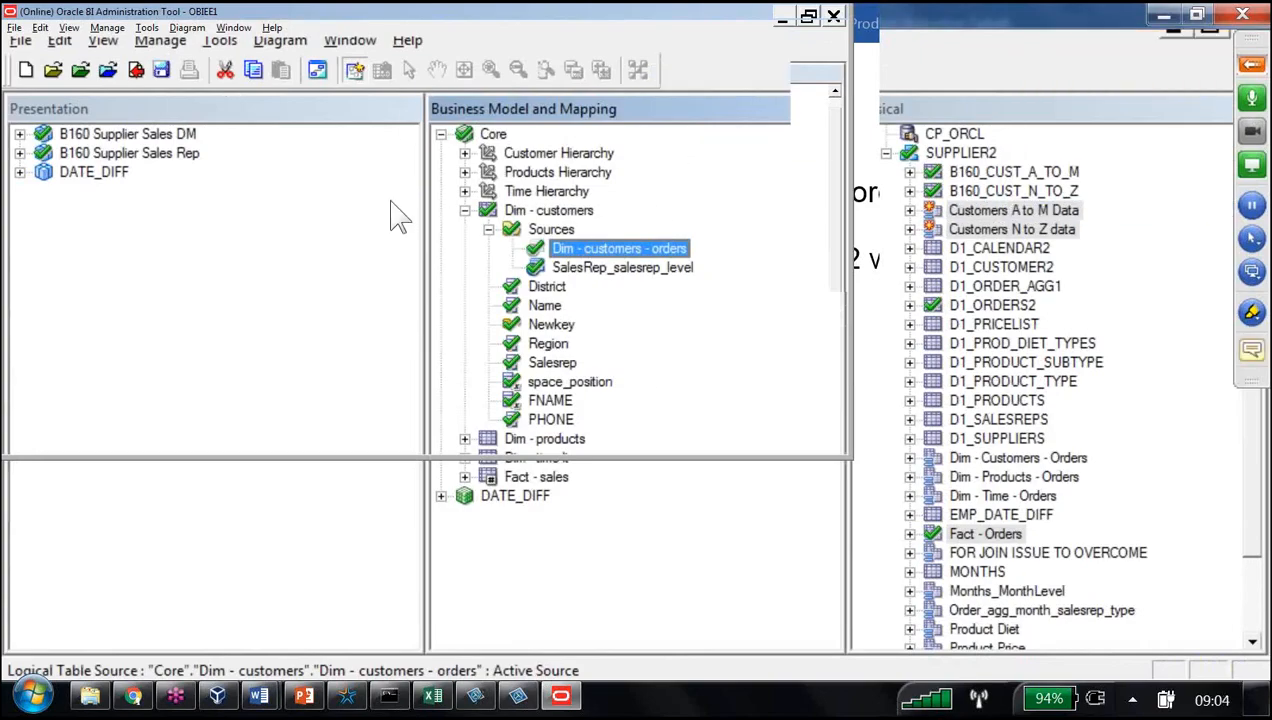
click(136, 69)
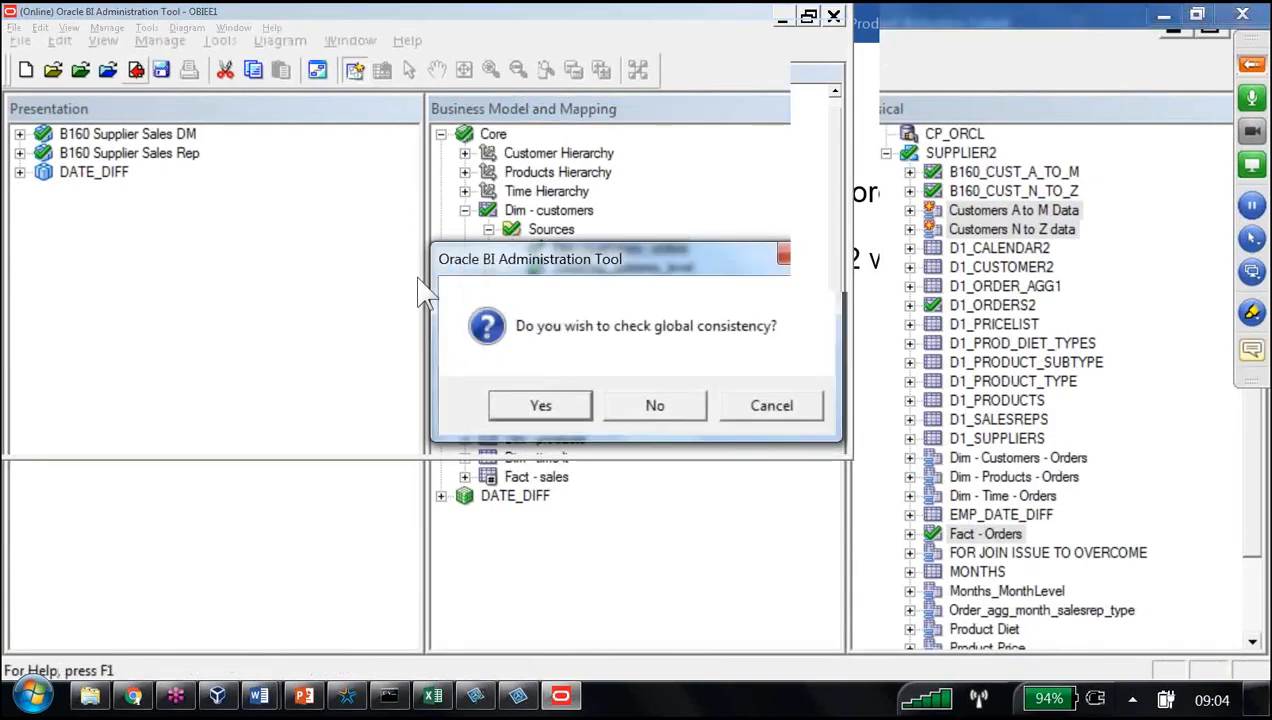
key(Return)
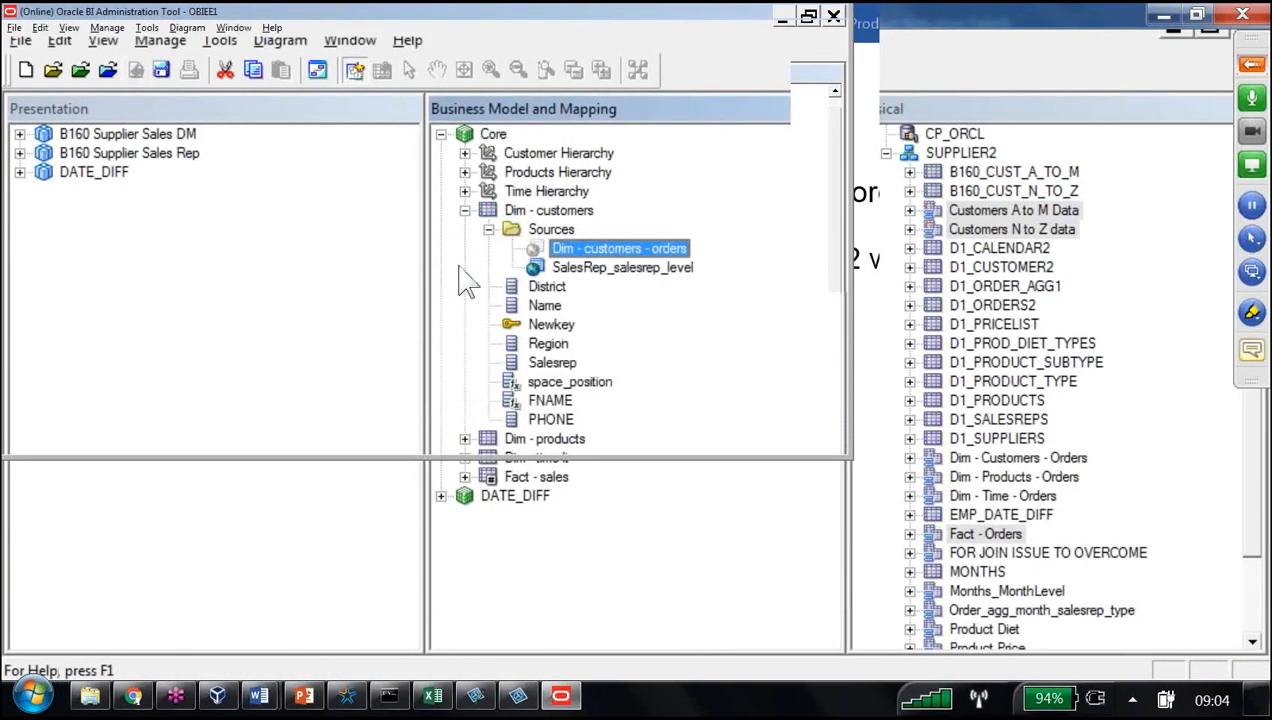
- Switch to Oracle Business Intelligence in the browser and start a new analysis on the B160 Supplier Sales Rep subject area
key(alt+Tab)
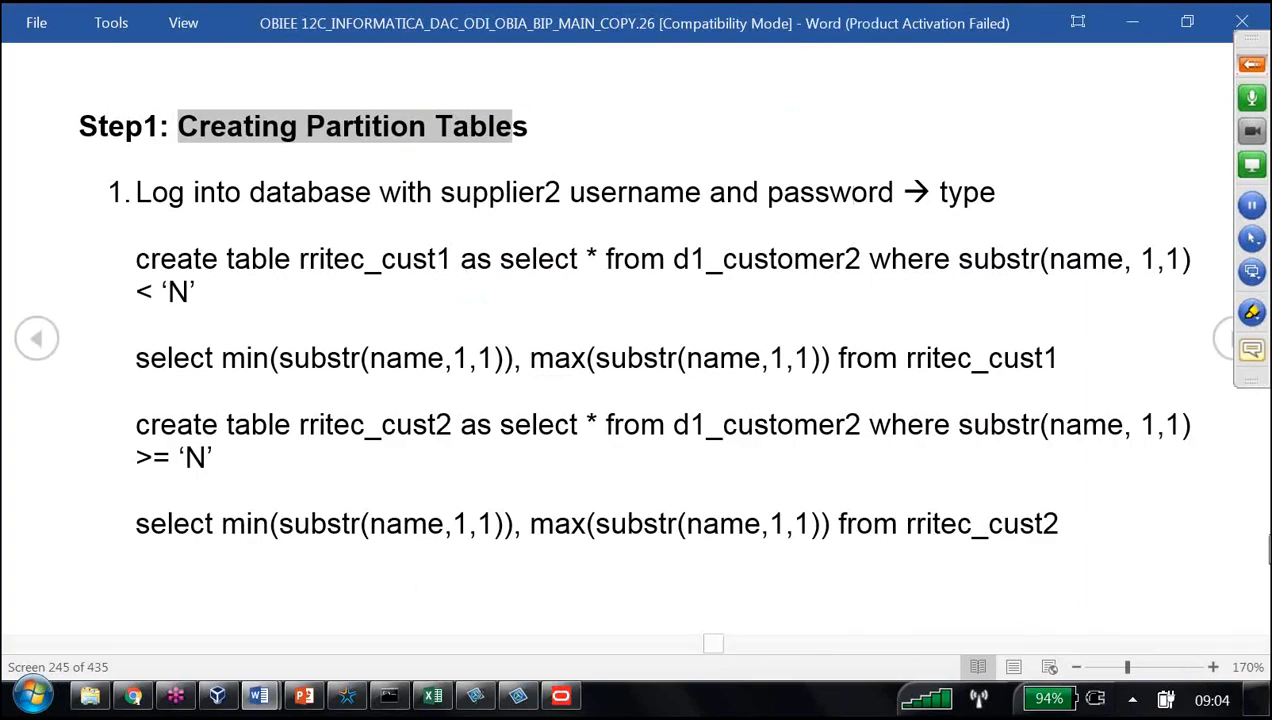
key(alt+Tab)
key(alt+Tab)
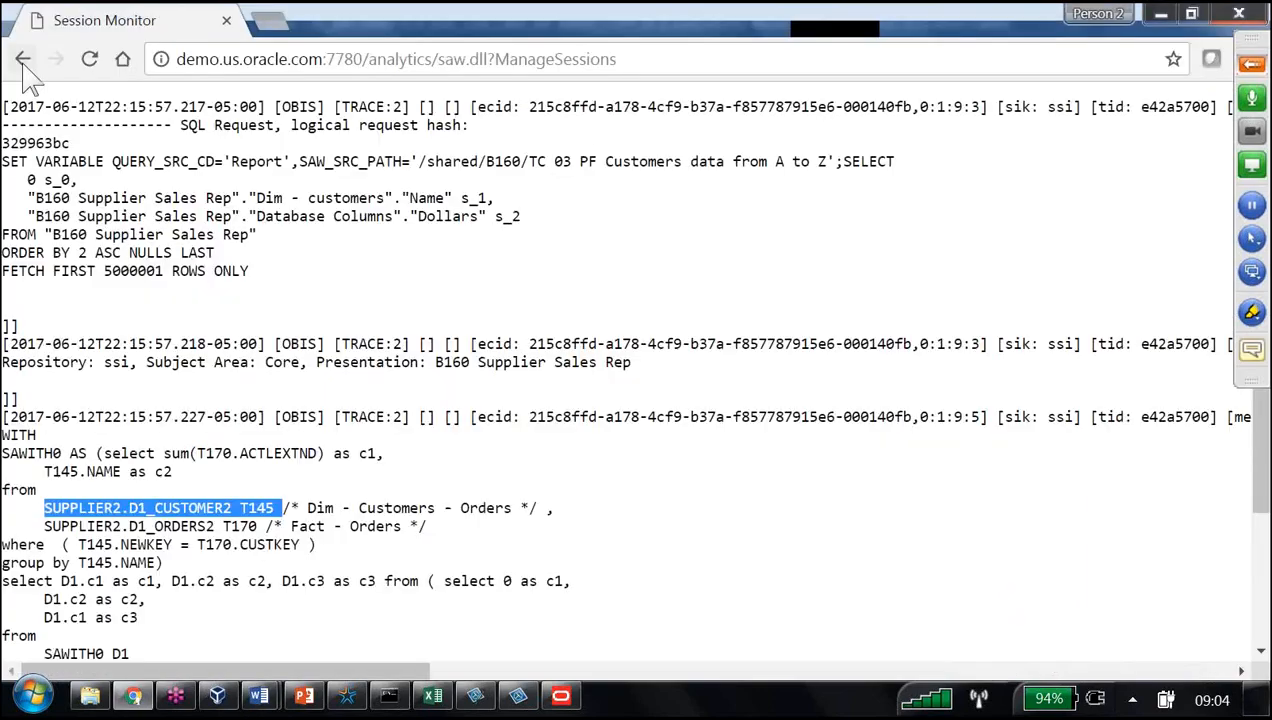
click(23, 60)
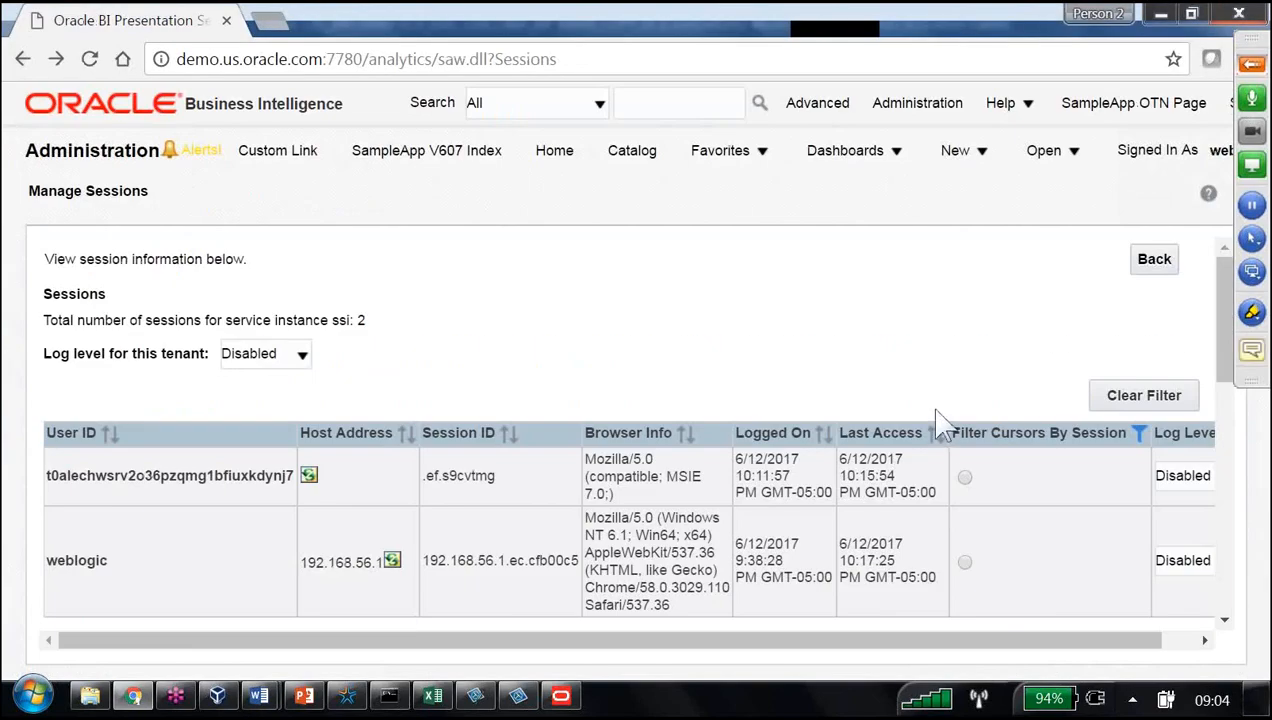
scroll(943, 400, down, 10)
scroll(943, 425, up, 5)
click(862, 447)
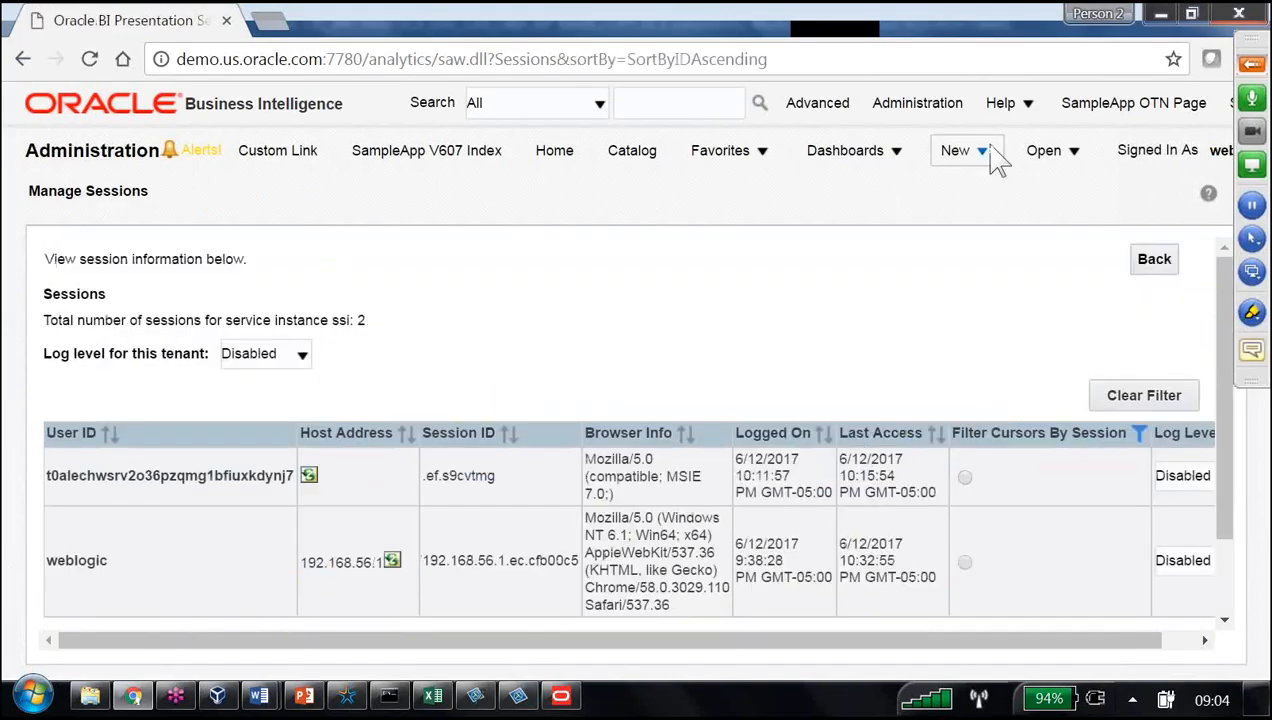
click(985, 153)
click(925, 316)
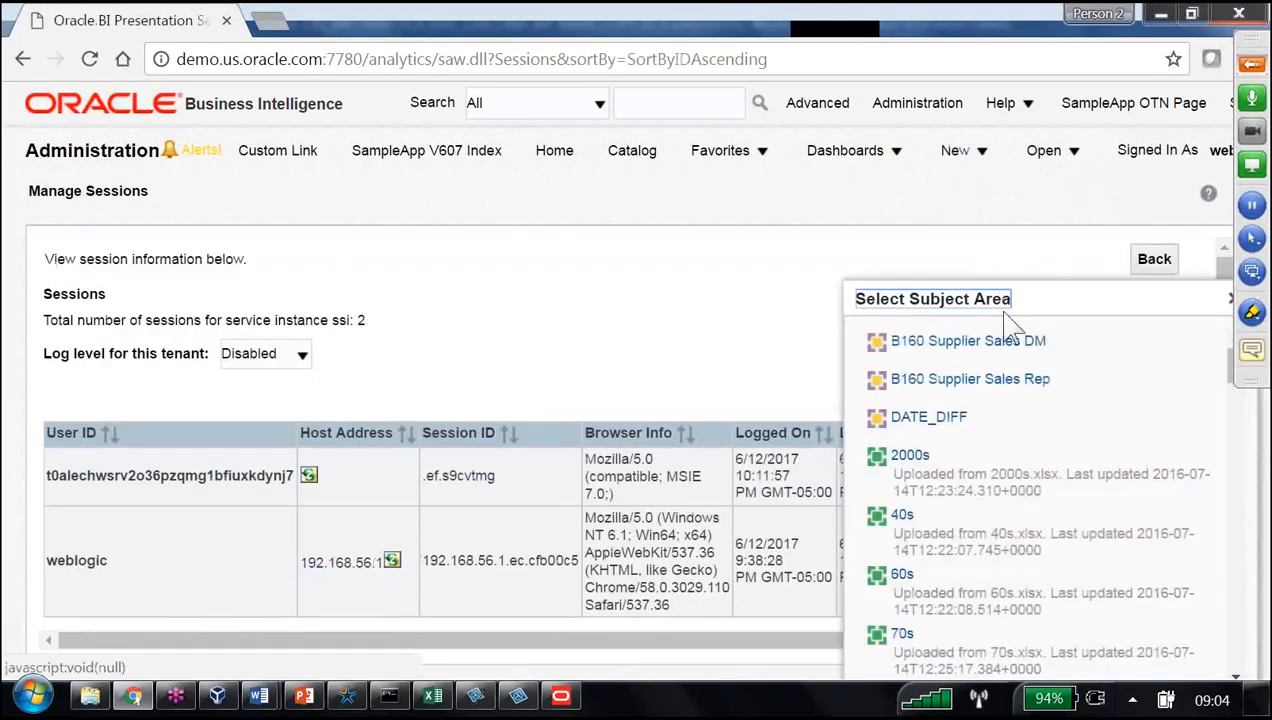
click(968, 378)
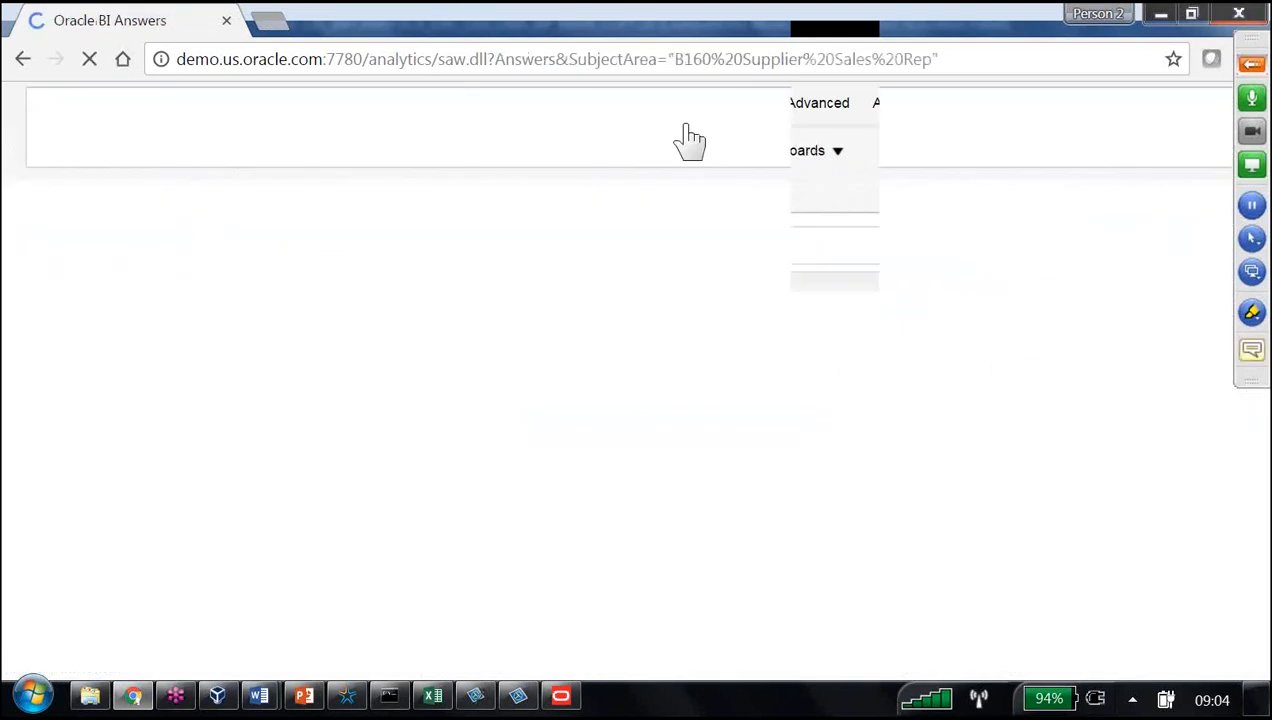
key(alt+Tab)
key(alt+Tab)
key(alt+Tab)
key(alt+Tab)
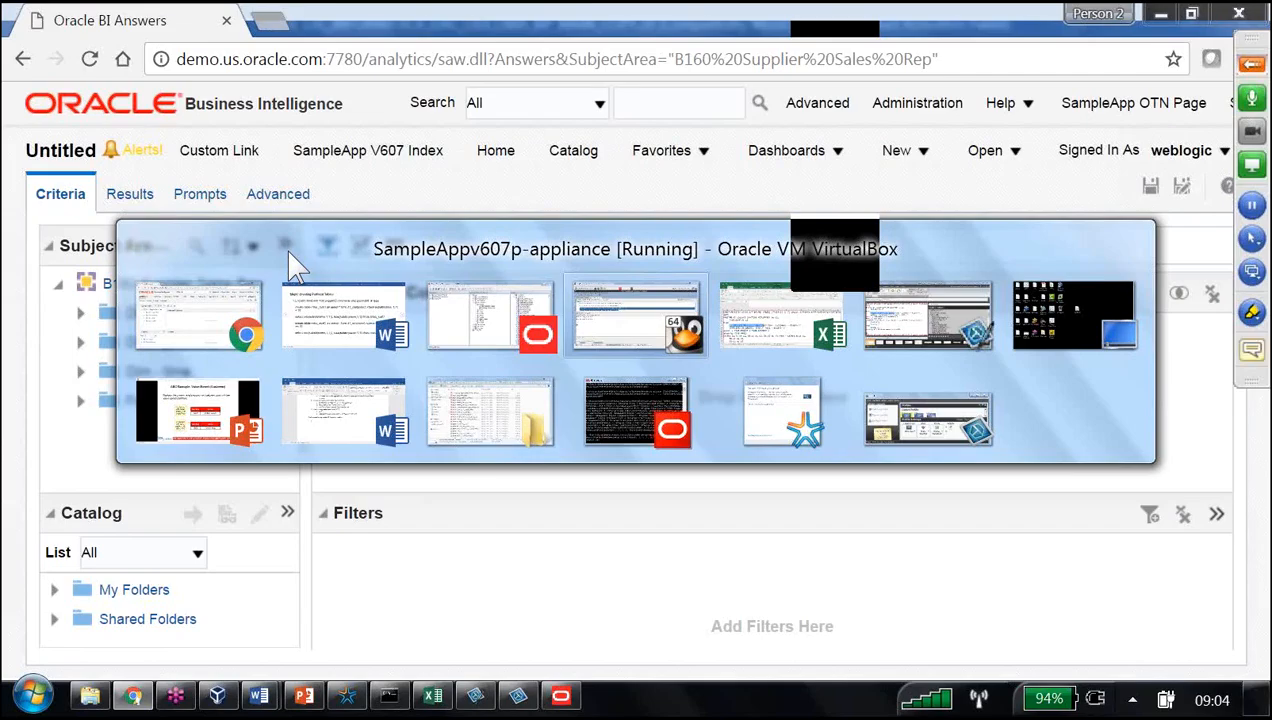
key(alt+shift+Tab)
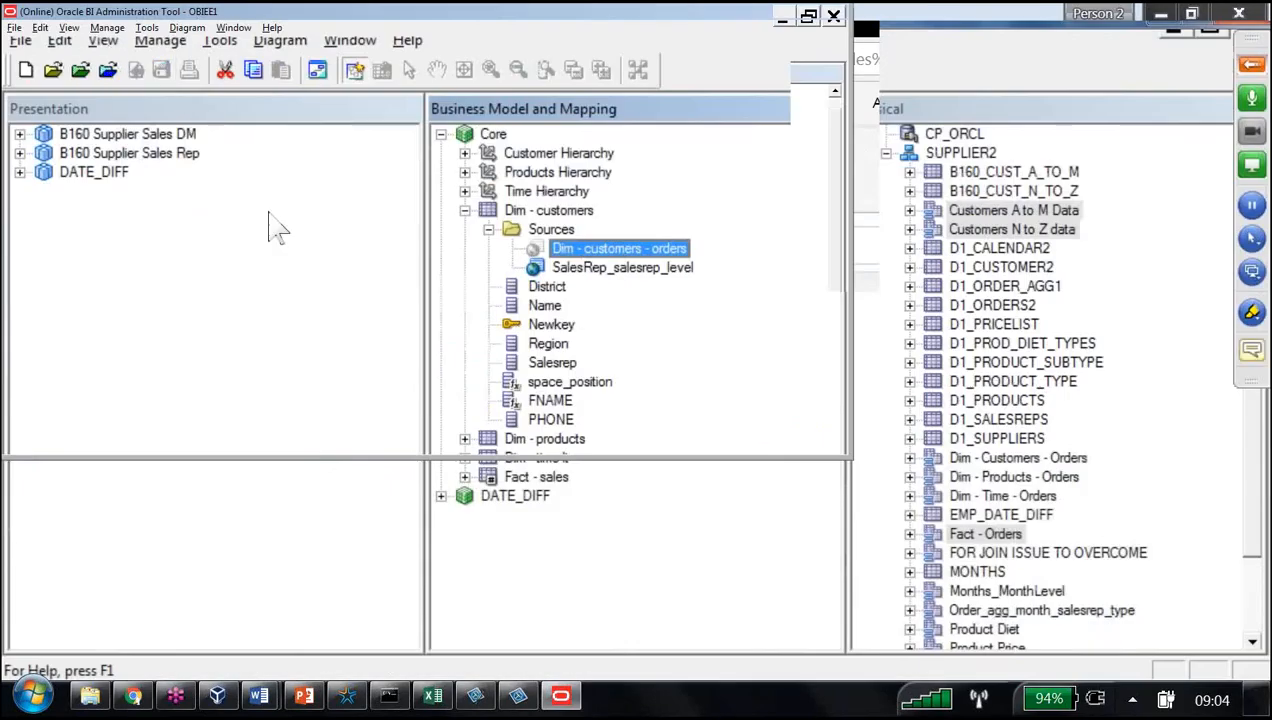
key(alt+Tab)
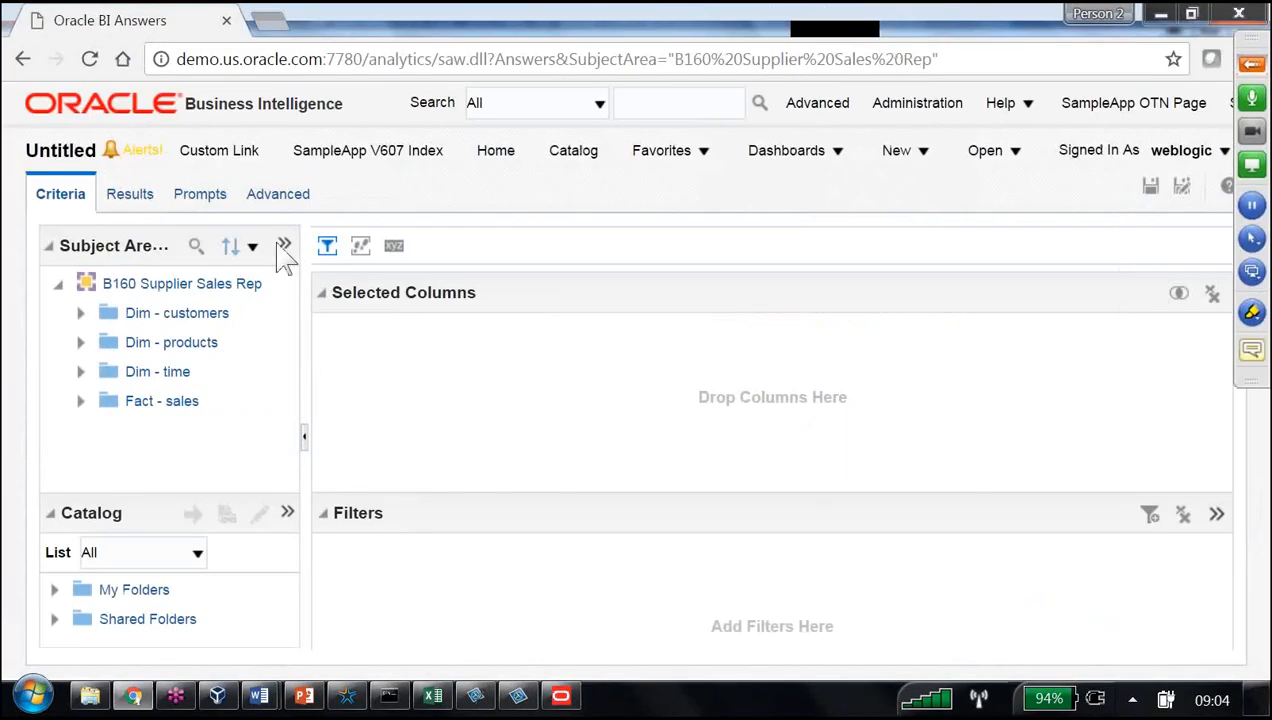
- Reload the server metadata for the B160 Supplier Sales Rep subject area
click(284, 247)
mouse_move(365, 307)
click(556, 336)
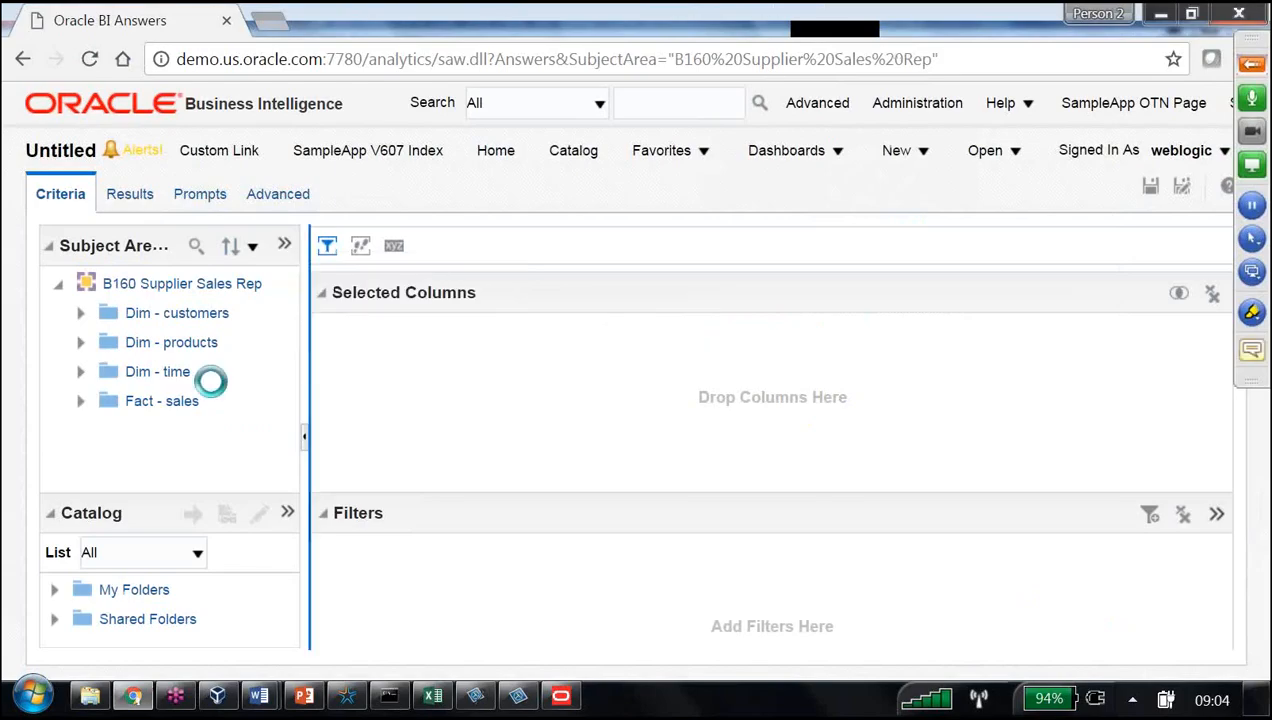
- Open the "TC 02 PF Customers data from Y to Z" analysis from the catalog and examine its error details and issued SQL
click(576, 158)
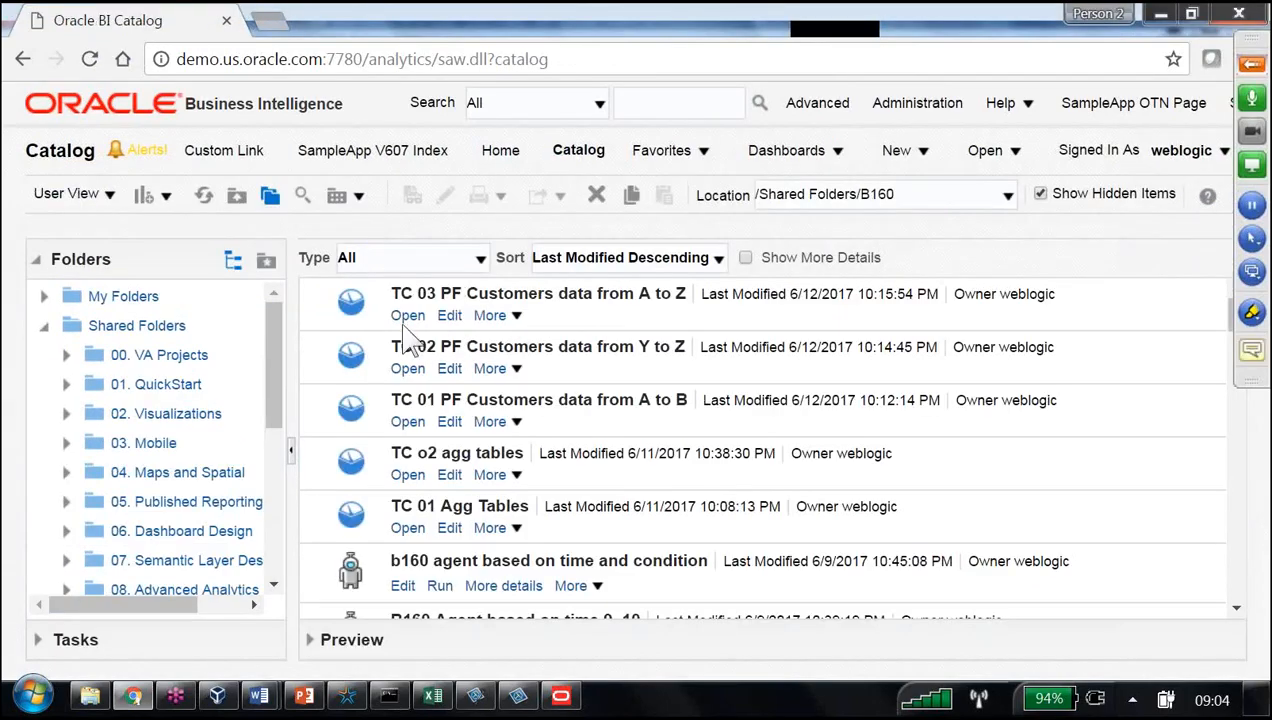
click(407, 368)
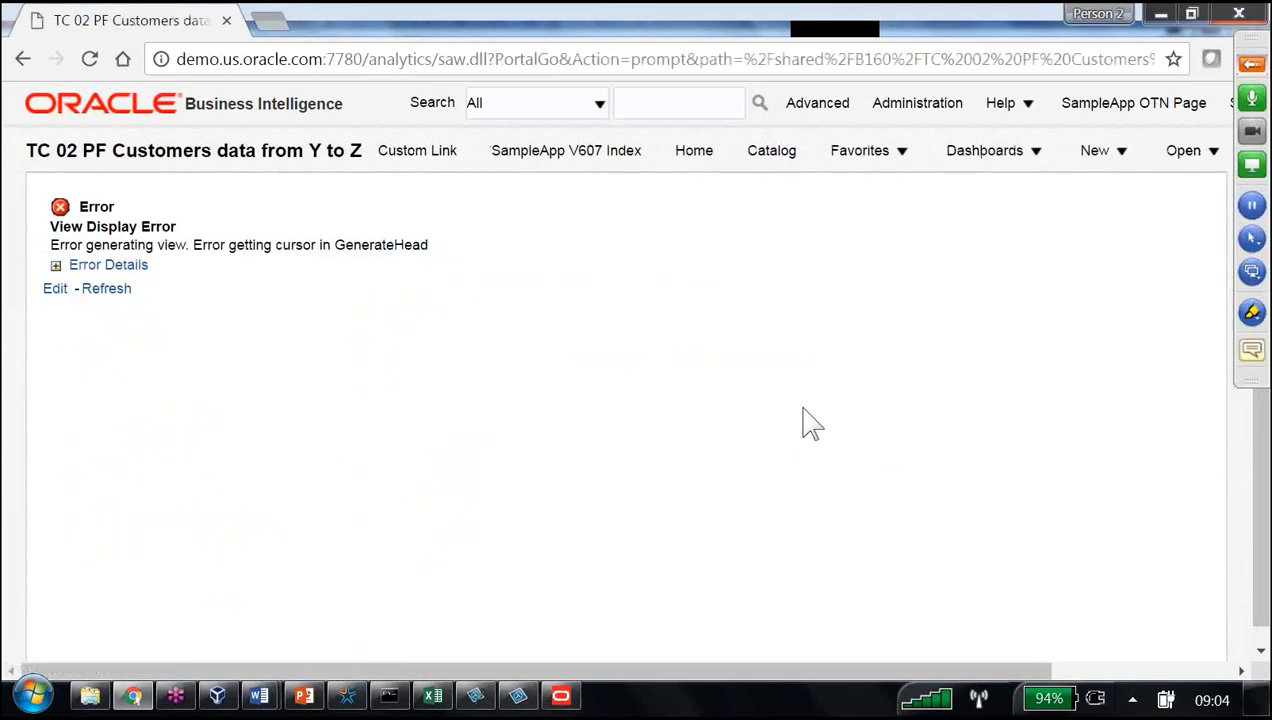
click(57, 267)
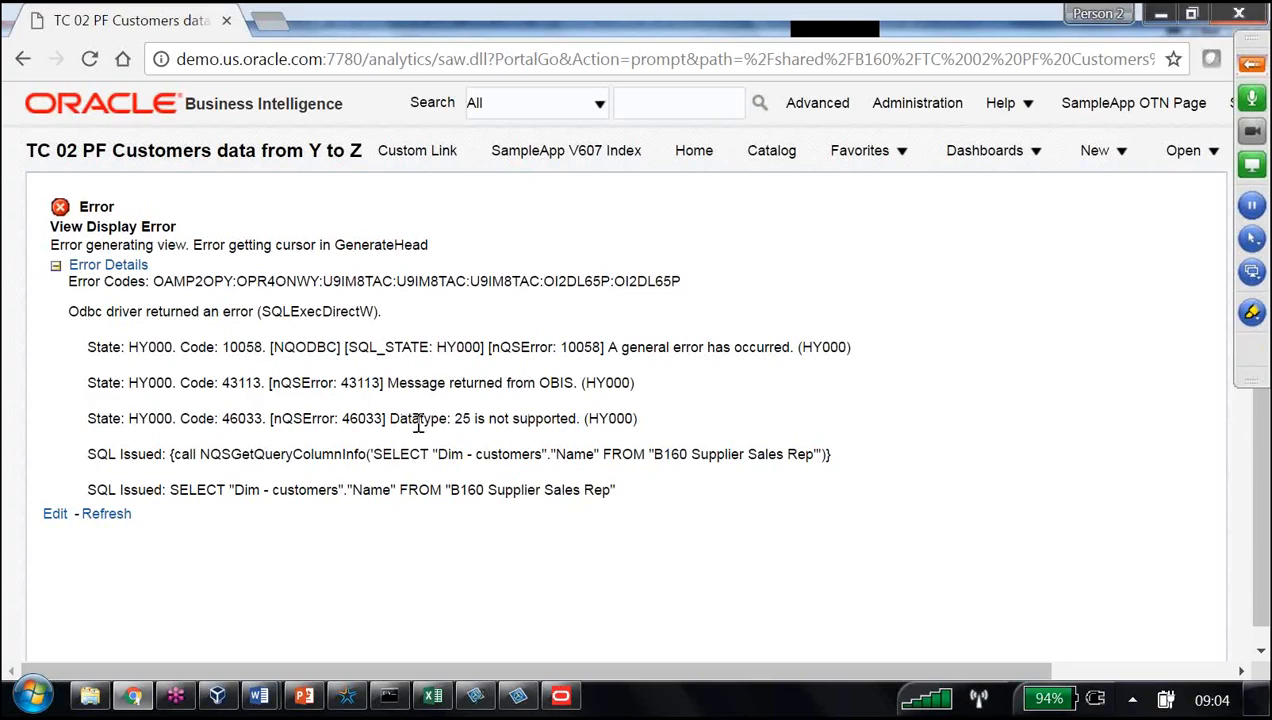
drag(418, 424, 589, 423)
drag(637, 350, 803, 351)
drag(88, 313, 284, 350)
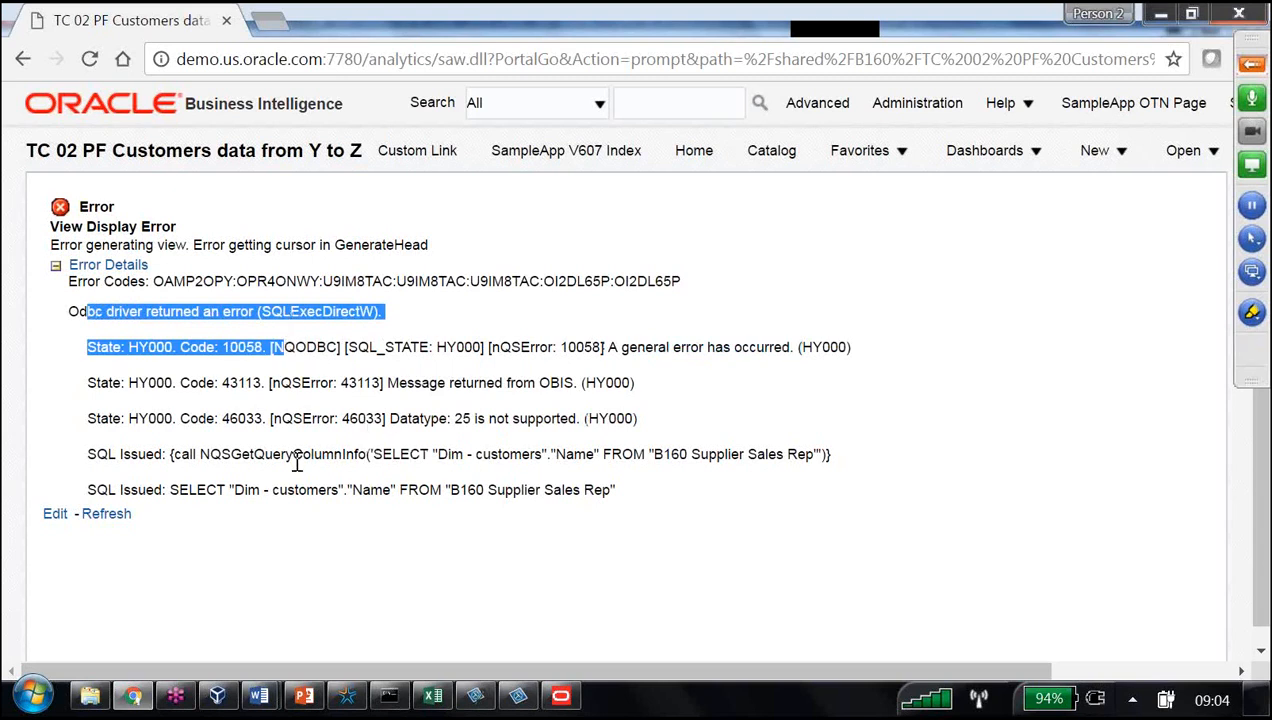
drag(284, 461, 548, 480)
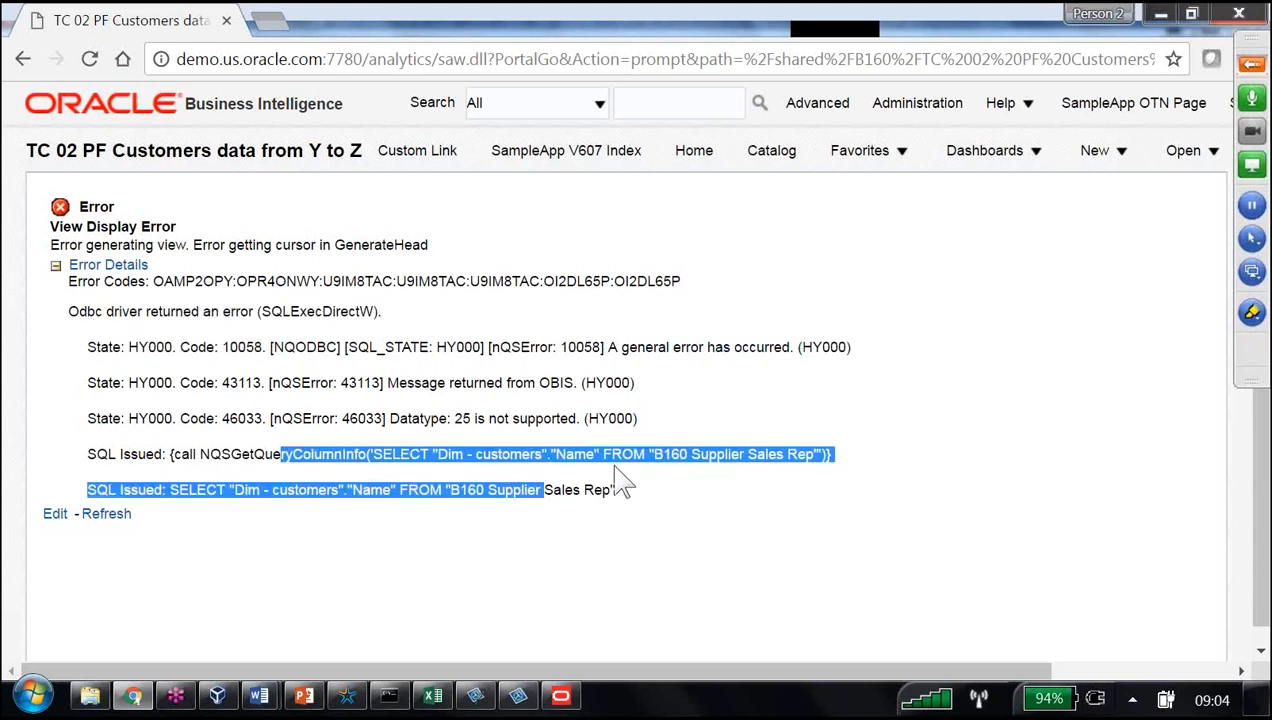
click(618, 478)
drag(122, 454, 231, 454)
drag(510, 454, 590, 454)
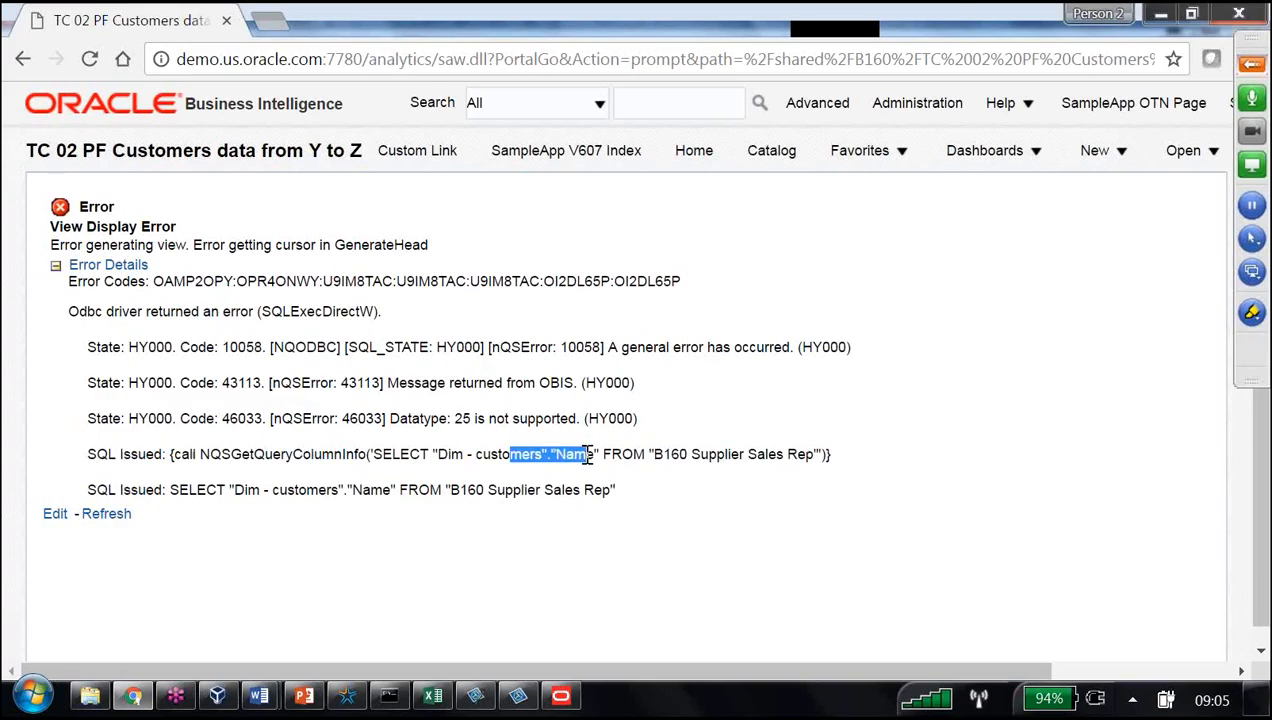
drag(120, 489, 600, 488)
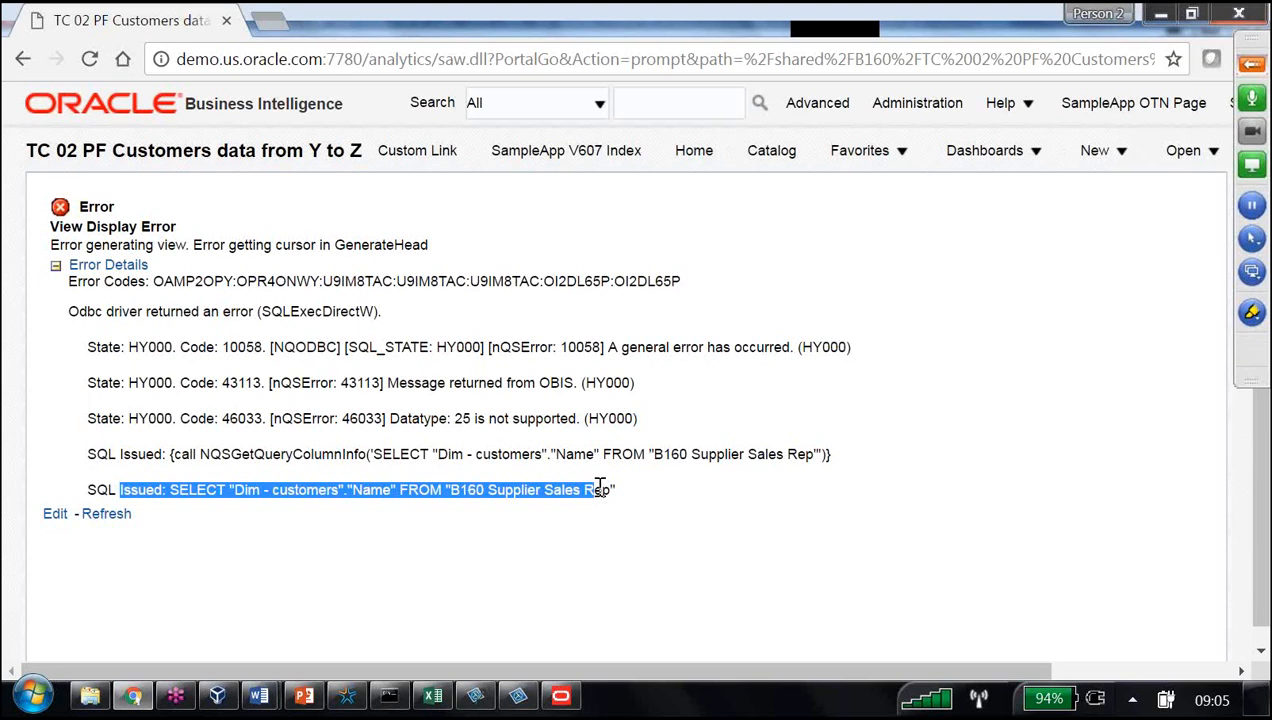
- Switch to the Word guide and review the instructions for creating physical joins and mapping physical columns to logical columns
key(alt+Tab)
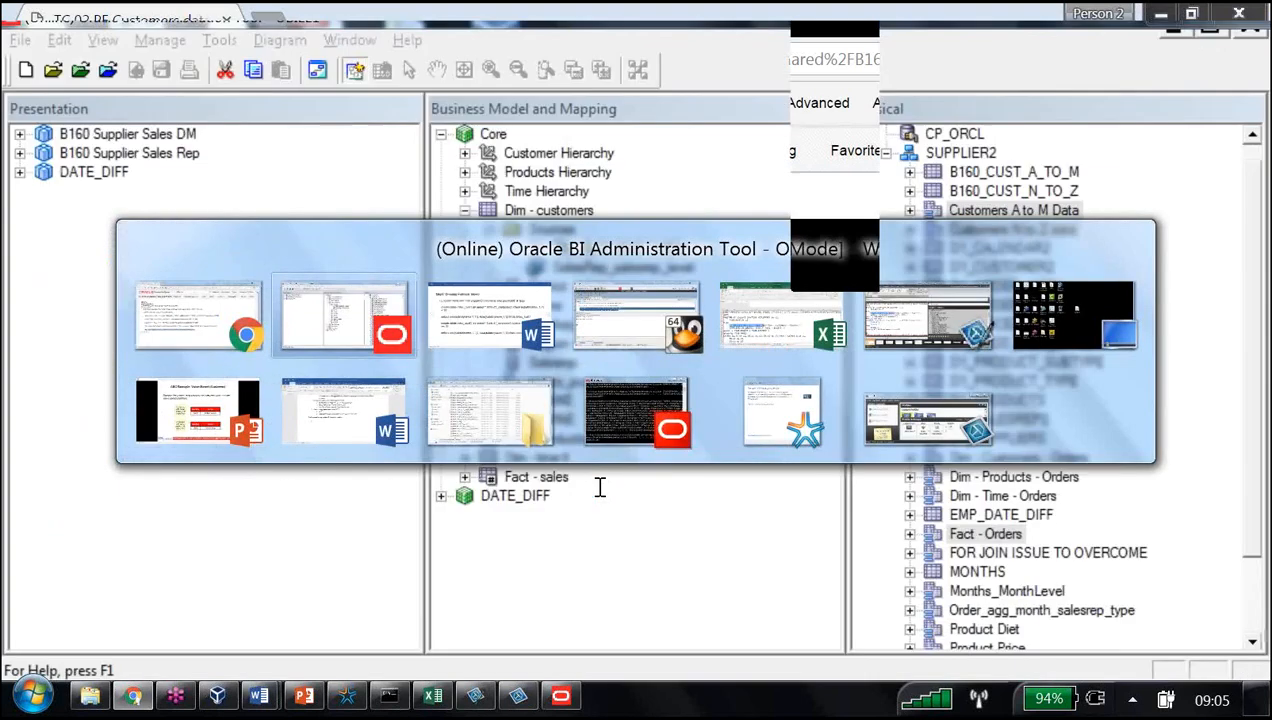
scroll(594, 275, down, 1)
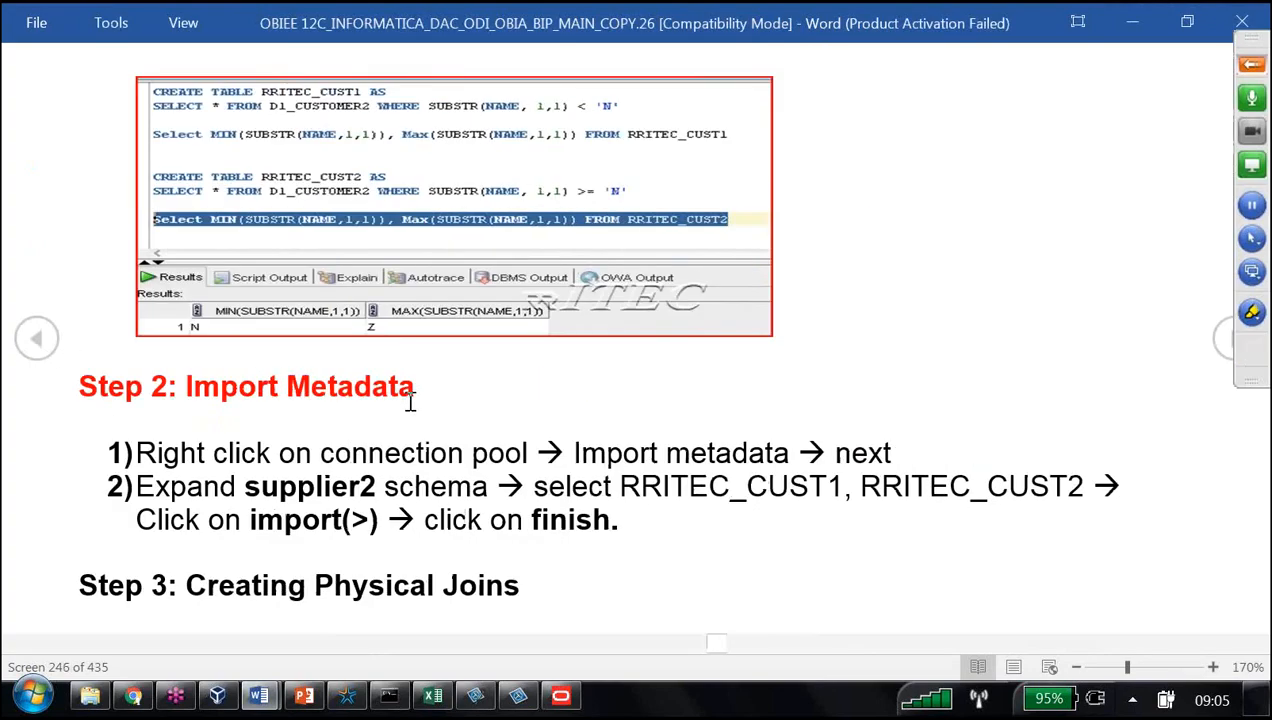
scroll(410, 400, down, 1)
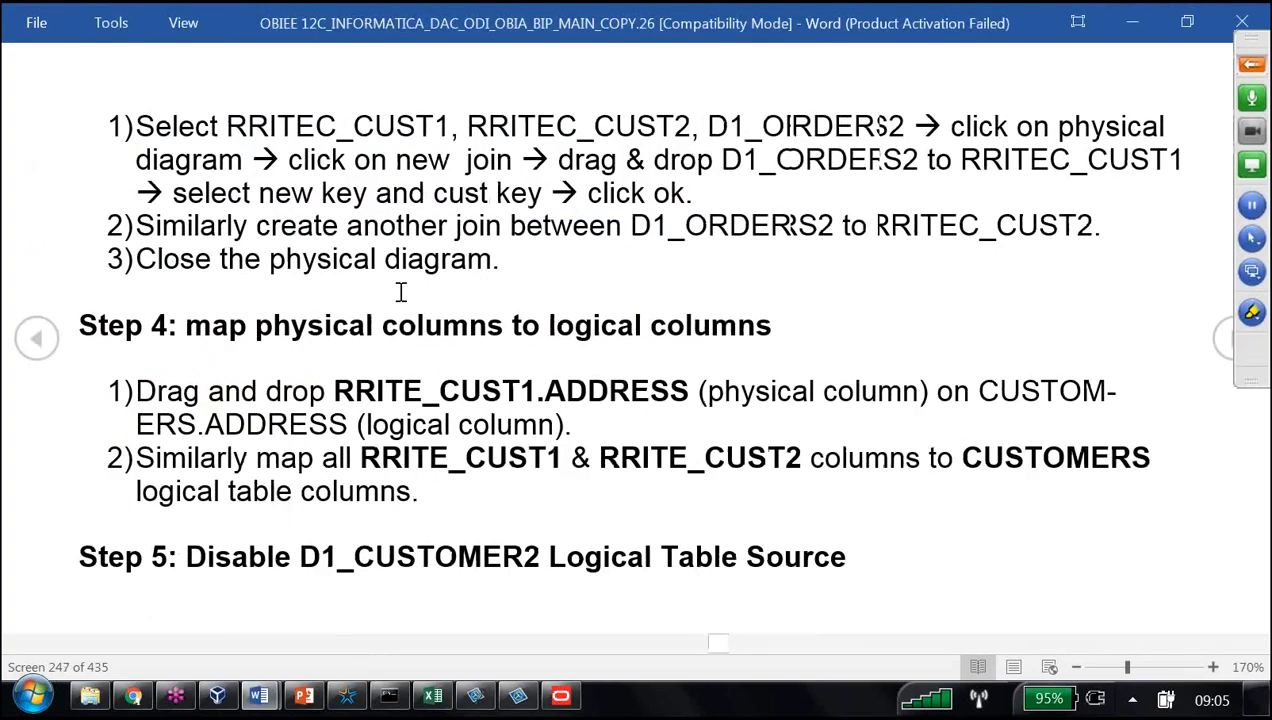
scroll(400, 291, up, 1)
triple_click(515, 590)
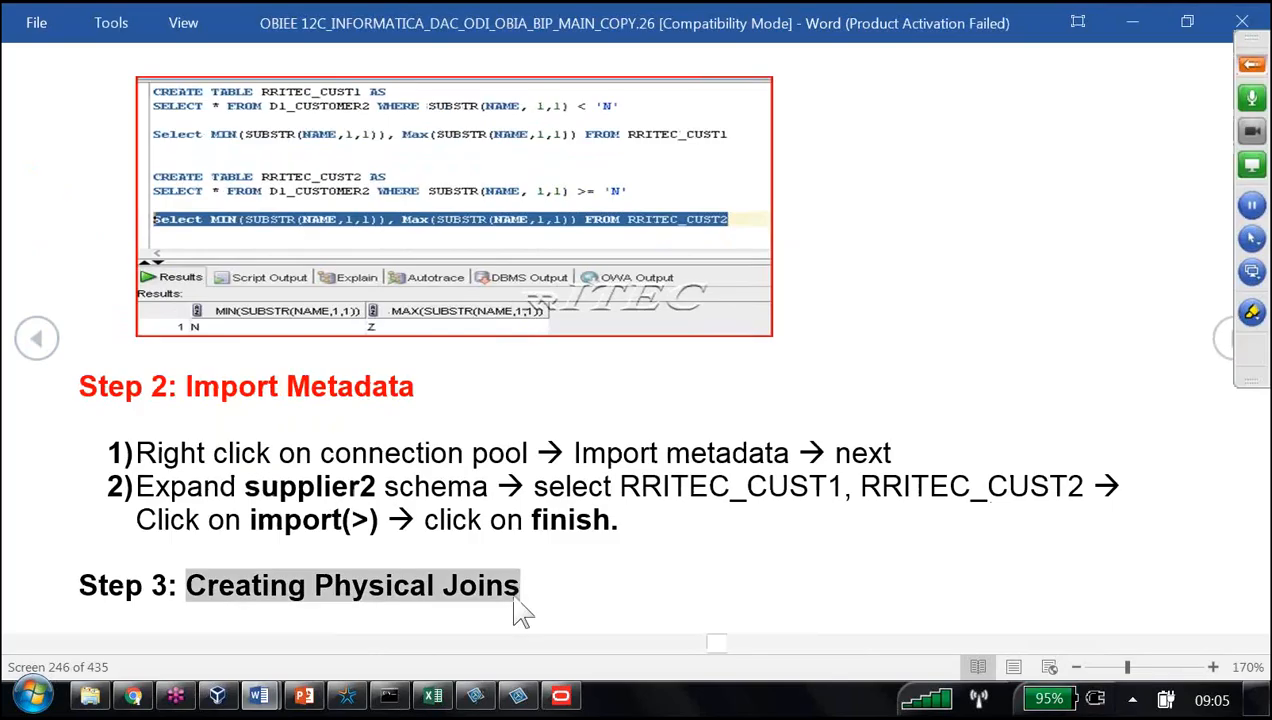
scroll(519, 326, down, 1)
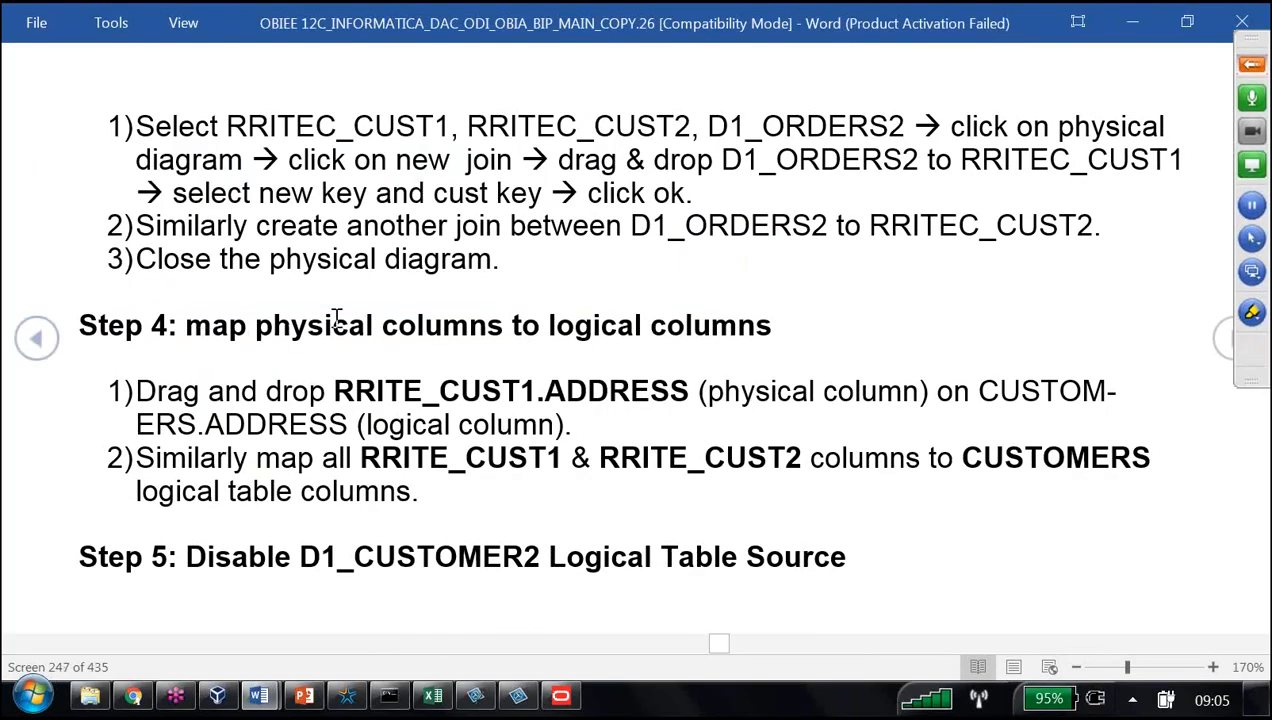
triple_click(776, 316)
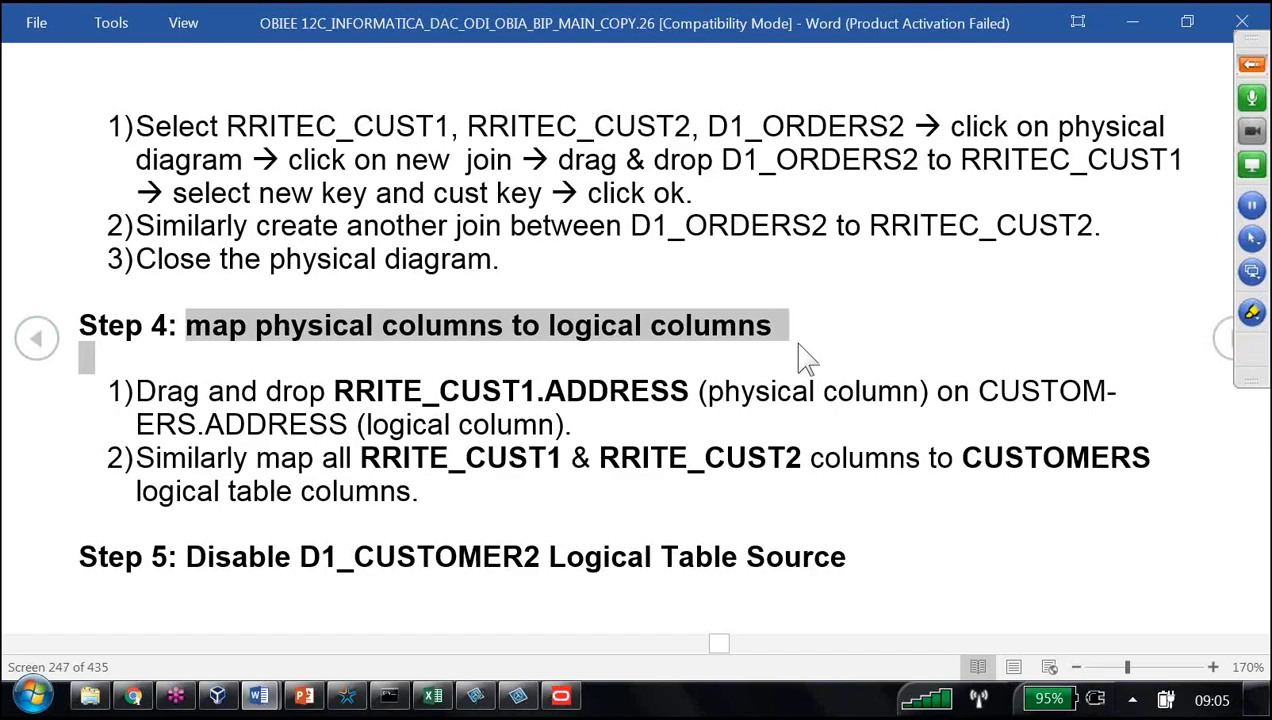
- Switch to the Oracle BI Administration Tool and expand Customers A to M Data and Customers N to Z data in the physical layer
key(alt+Tab)
key(alt+Tab)
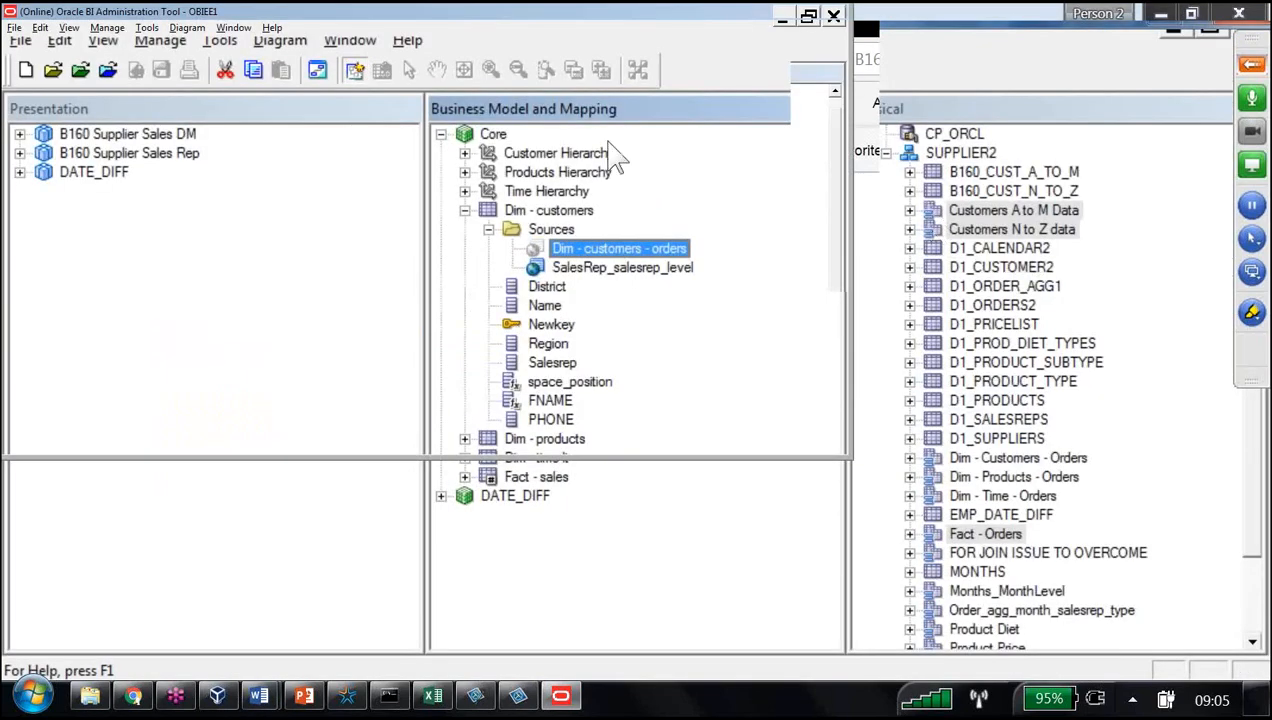
click(910, 210)
click(910, 477)
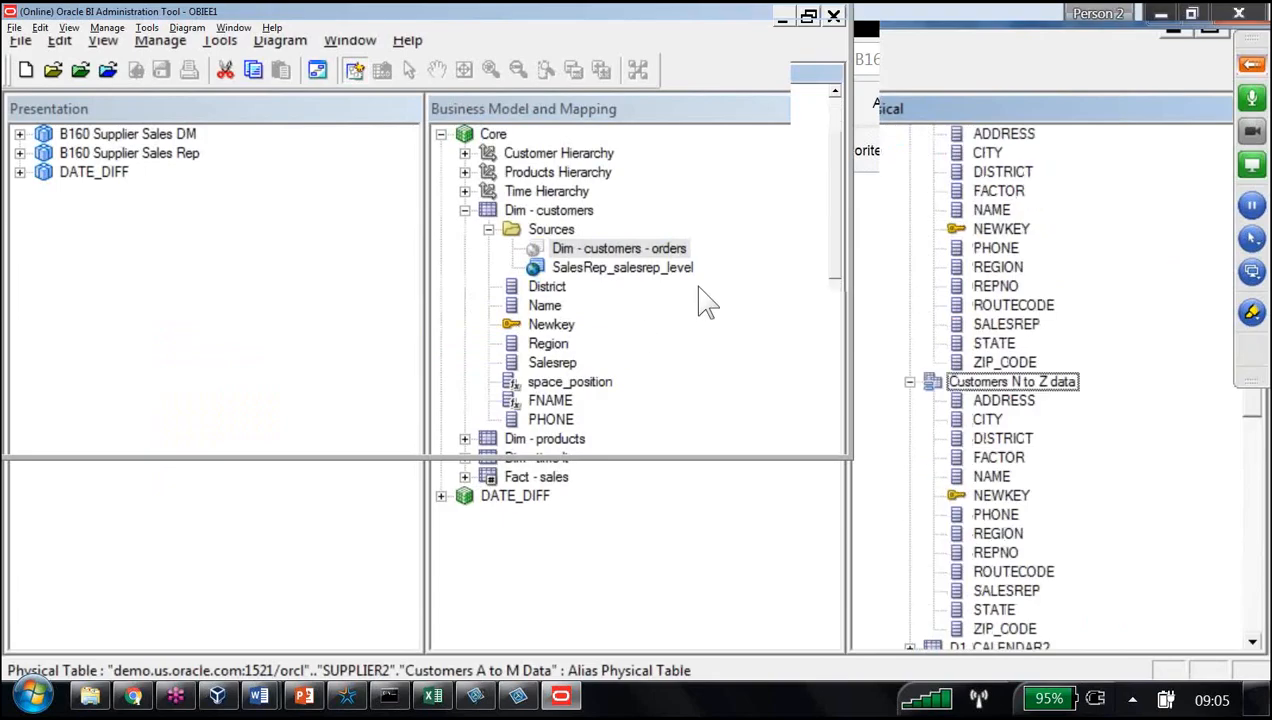
scroll(1079, 448, up, 1)
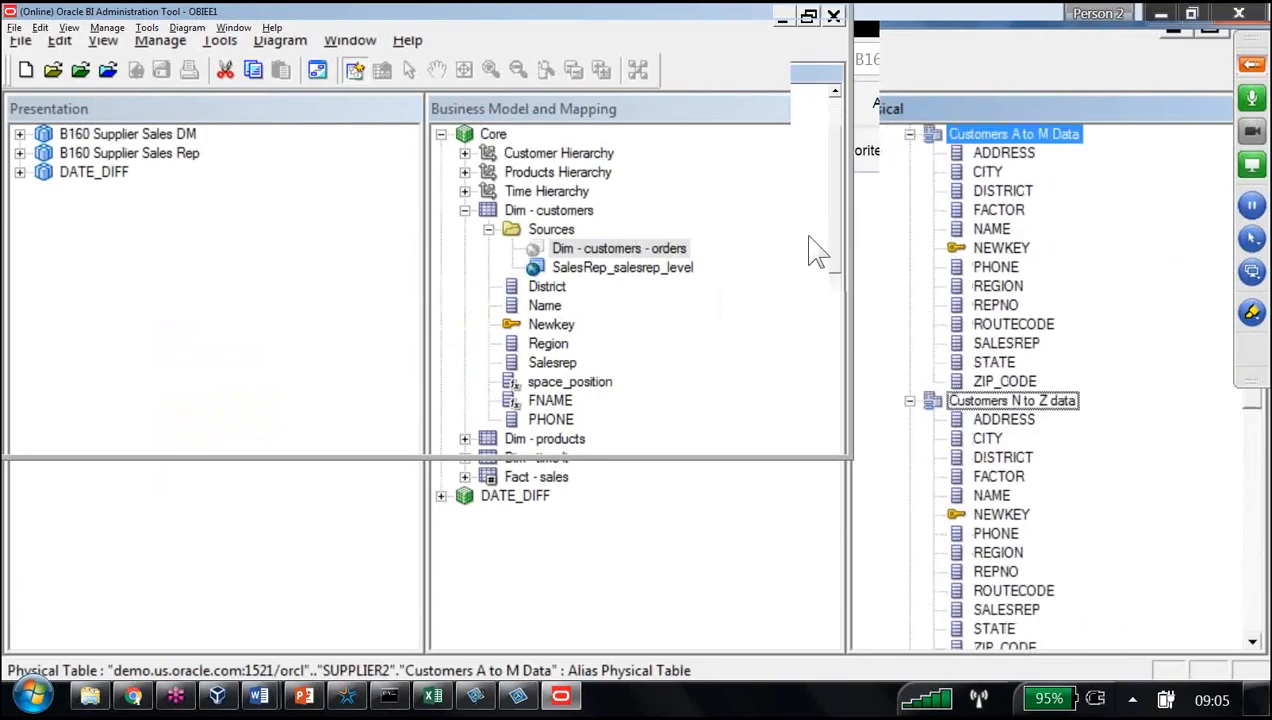
- Annotate the screen with highlighter lines linking both physical DISTRICT columns to the District logical column
click(1252, 313)
click(1086, 387)
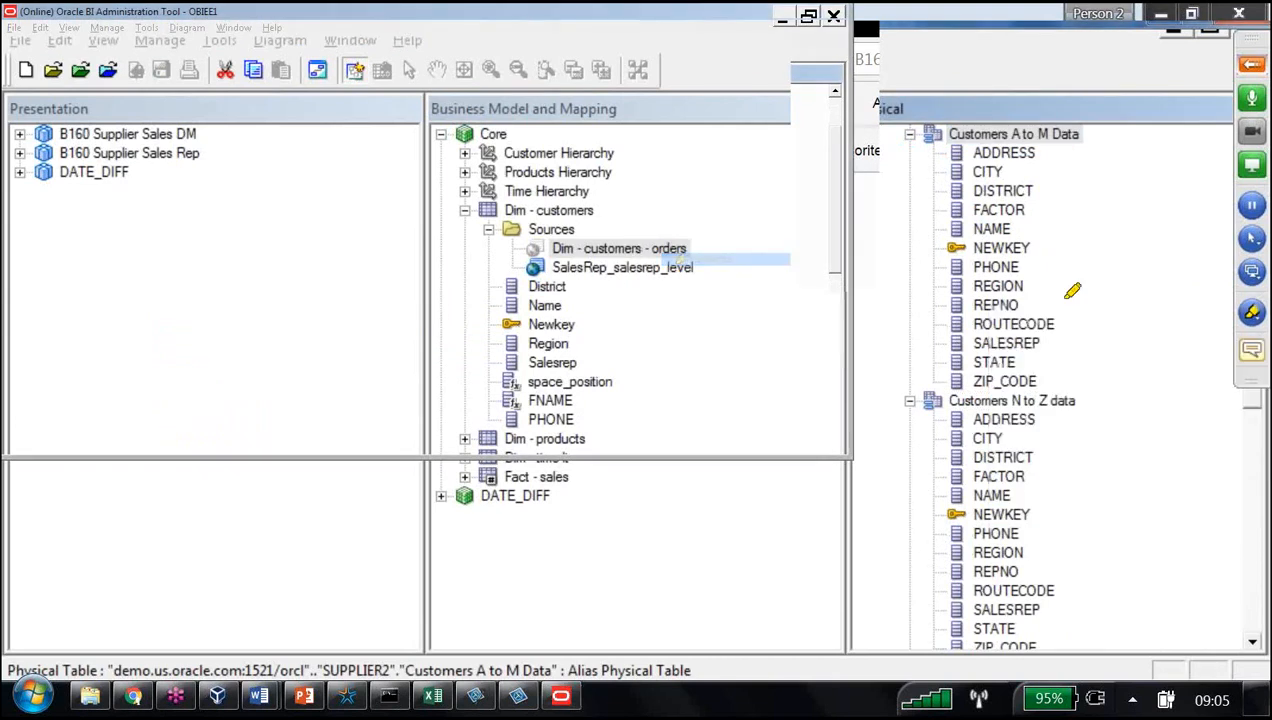
mouse_move(1040, 190)
mouse_down()
mouse_move(970, 190)
mouse_move(818, 272)
mouse_move(530, 282)
mouse_up()
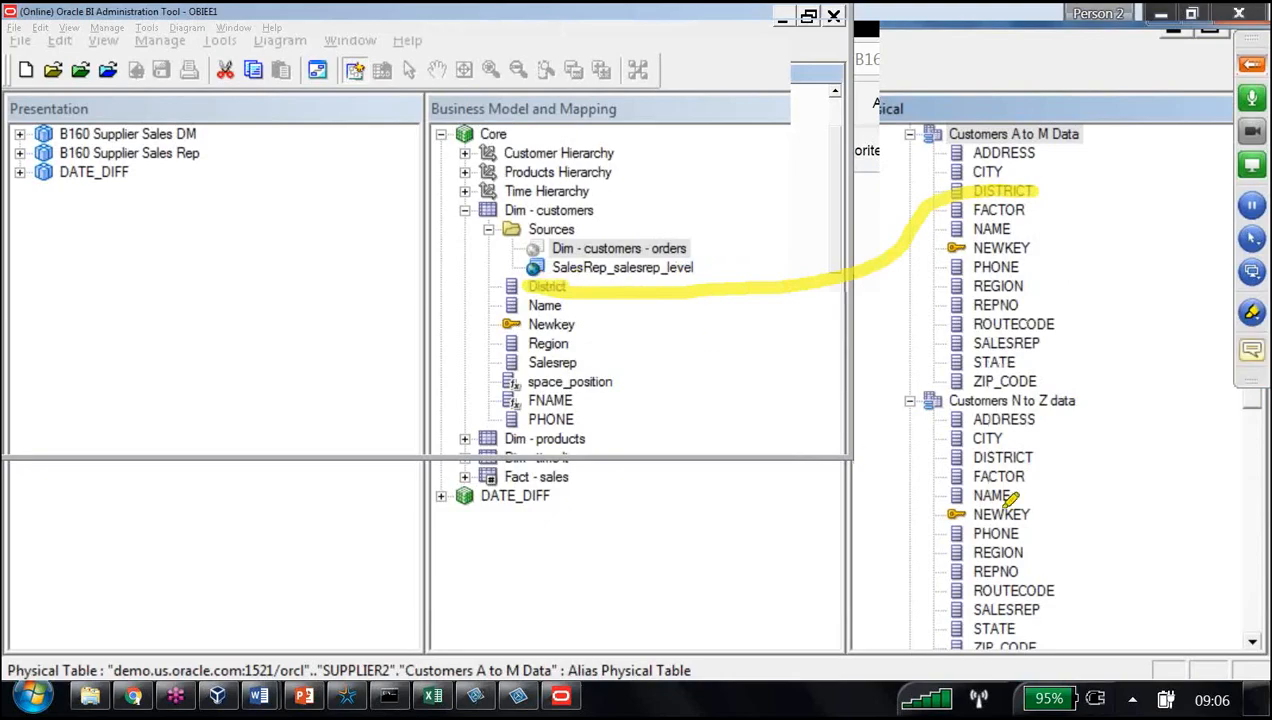
mouse_move(1028, 456)
mouse_down()
mouse_move(846, 430)
mouse_move(744, 290)
mouse_move(727, 286)
mouse_up()
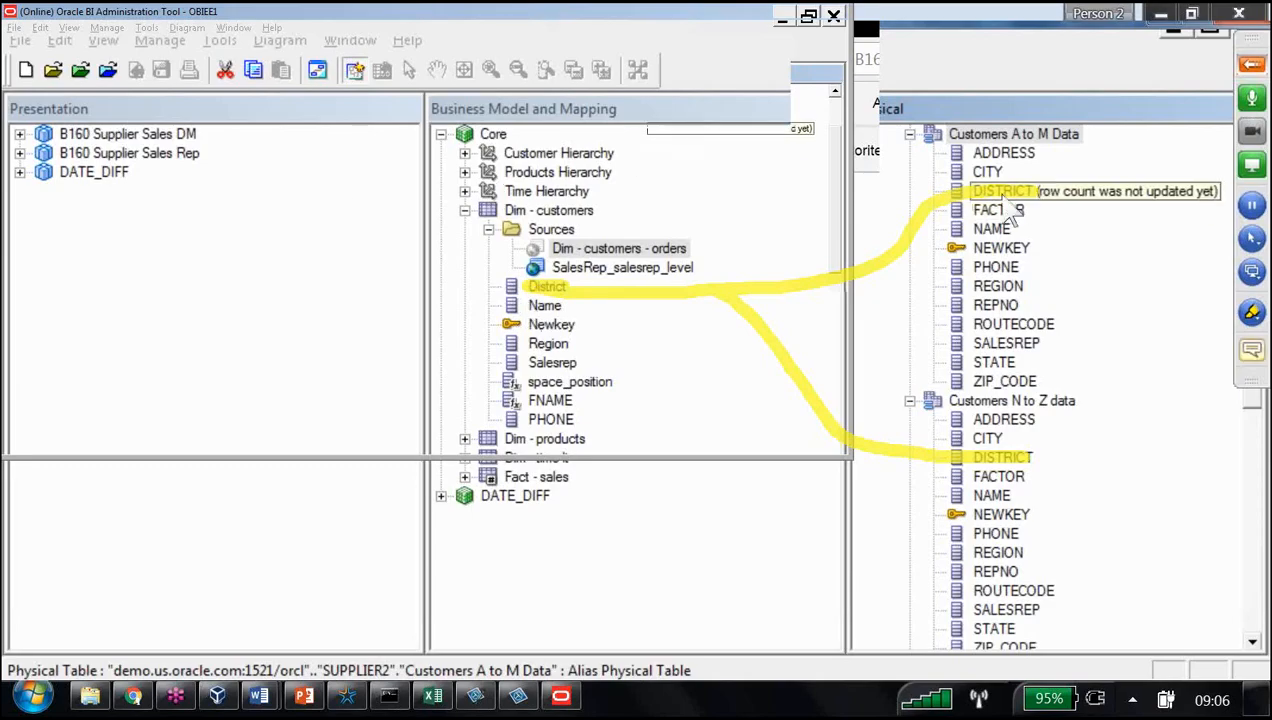
- Map the DISTRICT columns of both partitioned customer tables to Dim - customers' District logical column and erase the screen drawings
drag(1002, 191, 394, 203)
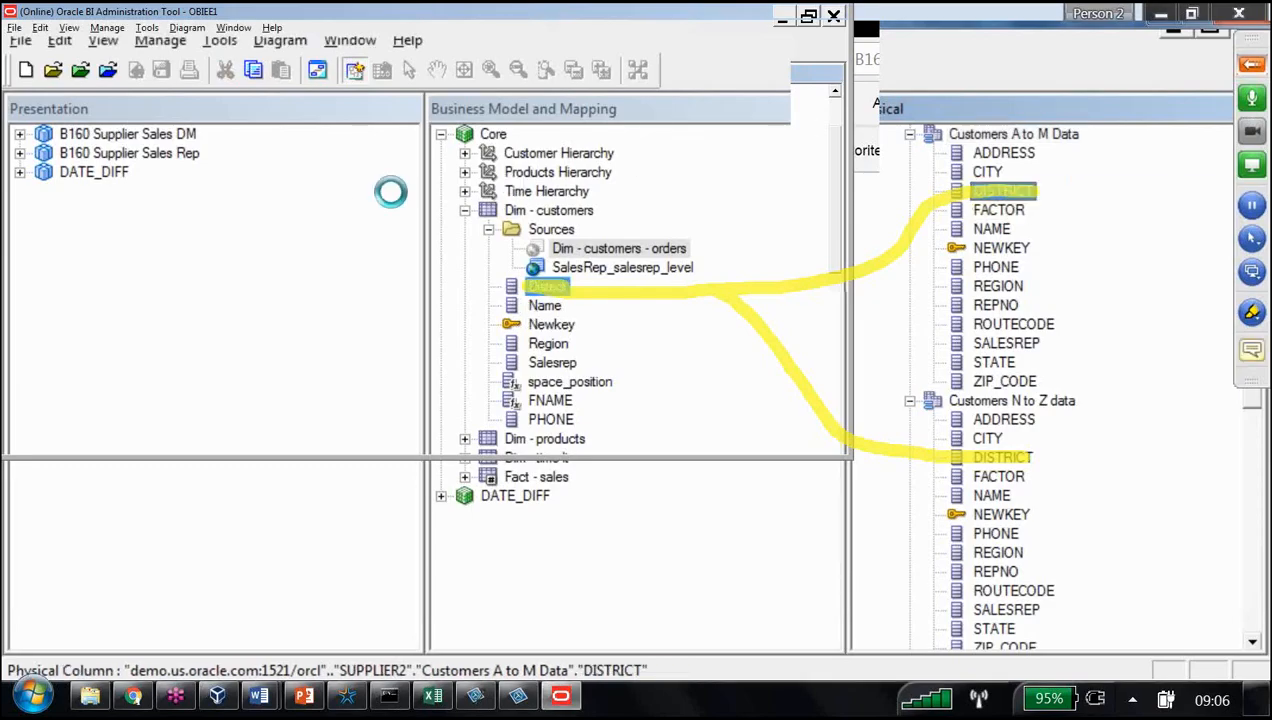
drag(1000, 459, 375, 208)
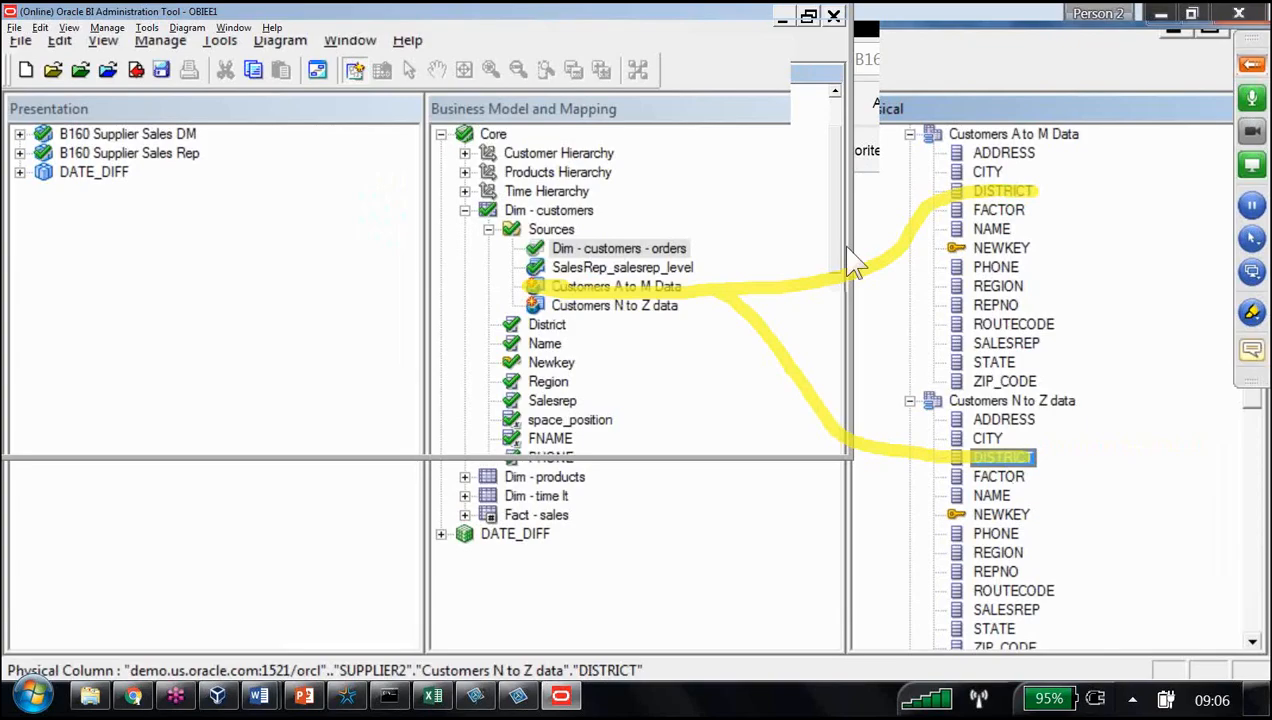
click(1252, 312)
click(1080, 456)
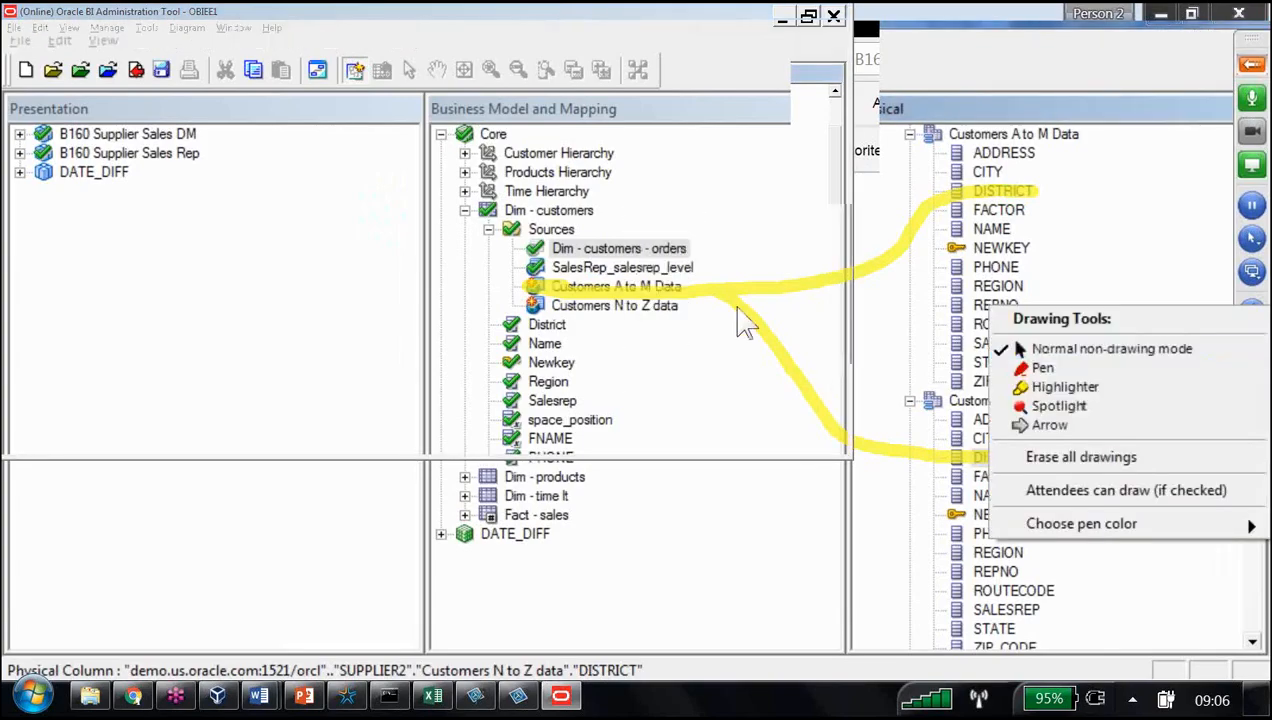
- Map the NAME and NEWKEY columns of Customers A to M Data and Customers N to Z data to the Name and Newkey logical columns
click(359, 232)
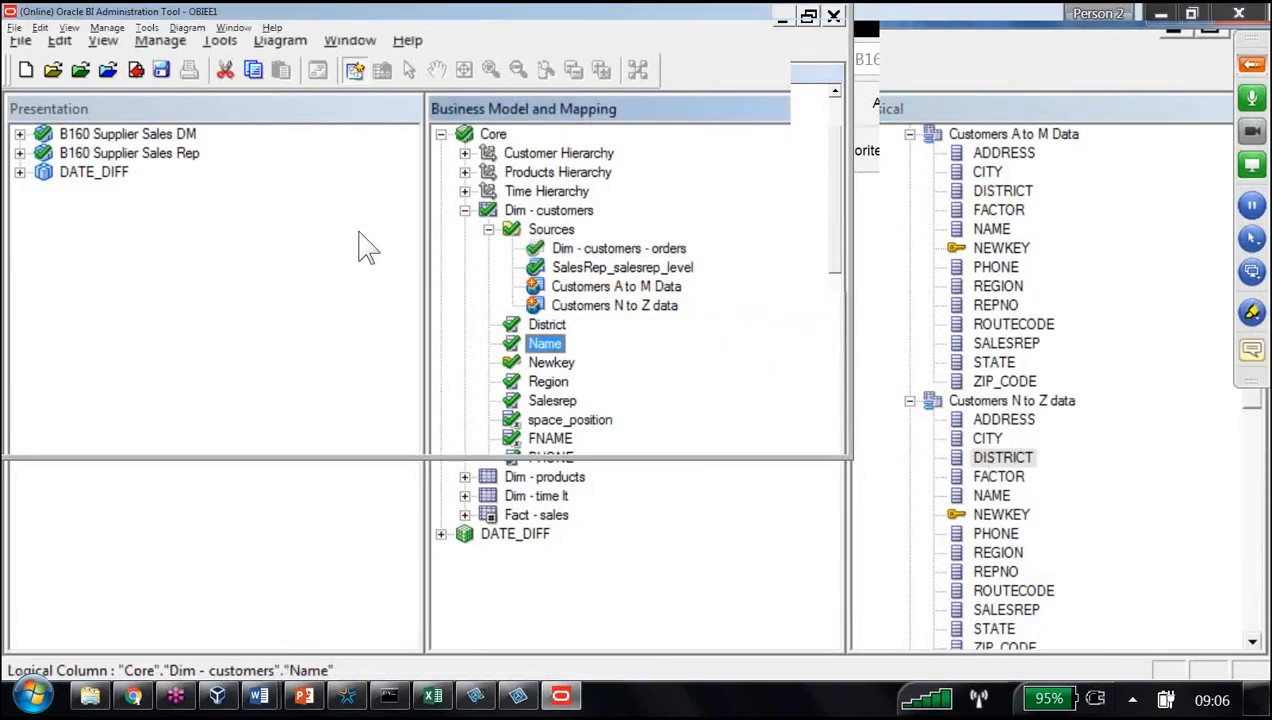
click(990, 229)
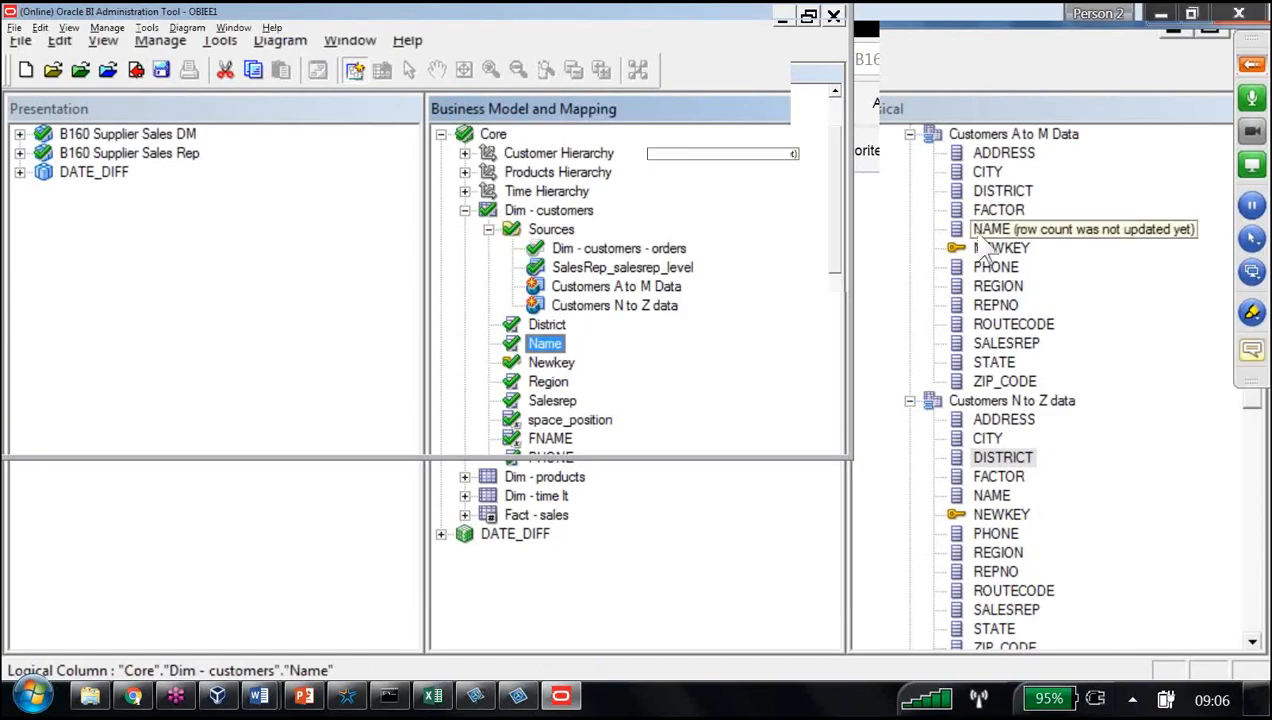
drag(980, 232, 376, 231)
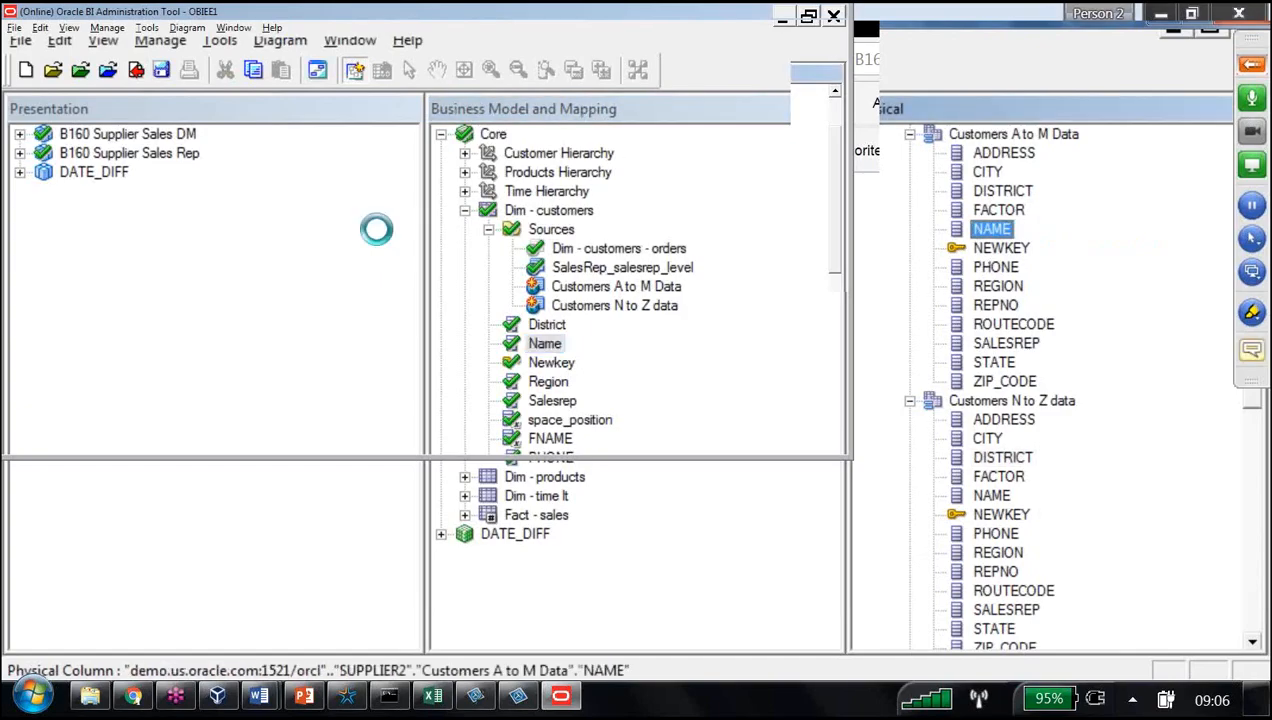
drag(990, 496, 381, 235)
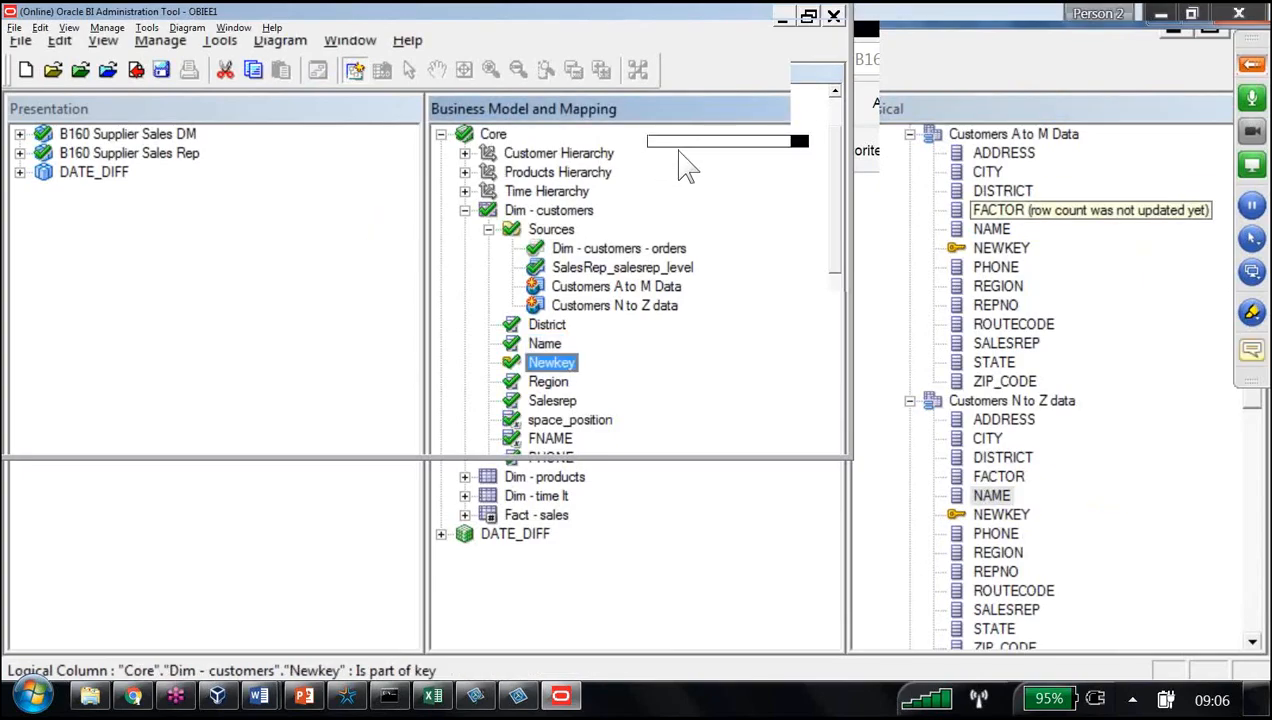
drag(1000, 248, 385, 263)
drag(1001, 514, 556, 362)
- Map the REGION columns of Customers A to M Data and Customers N to Z data to the Region logical column
click(548, 382)
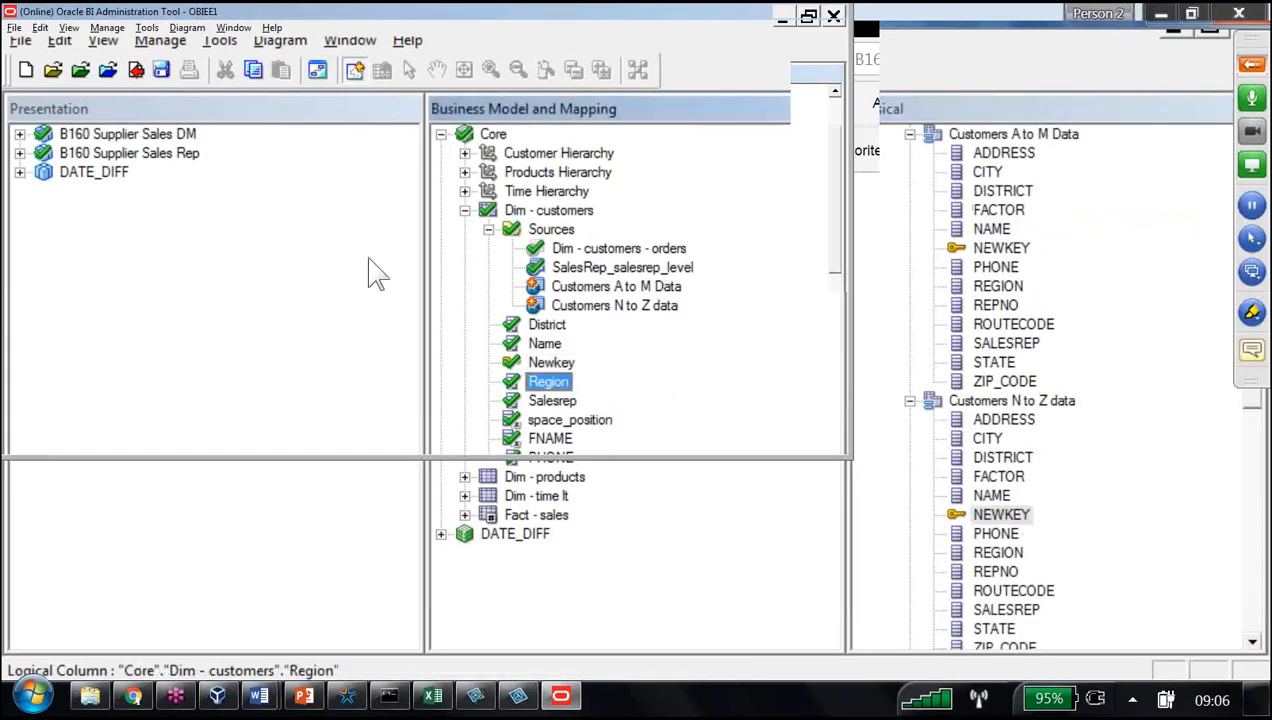
drag(998, 286, 556, 382)
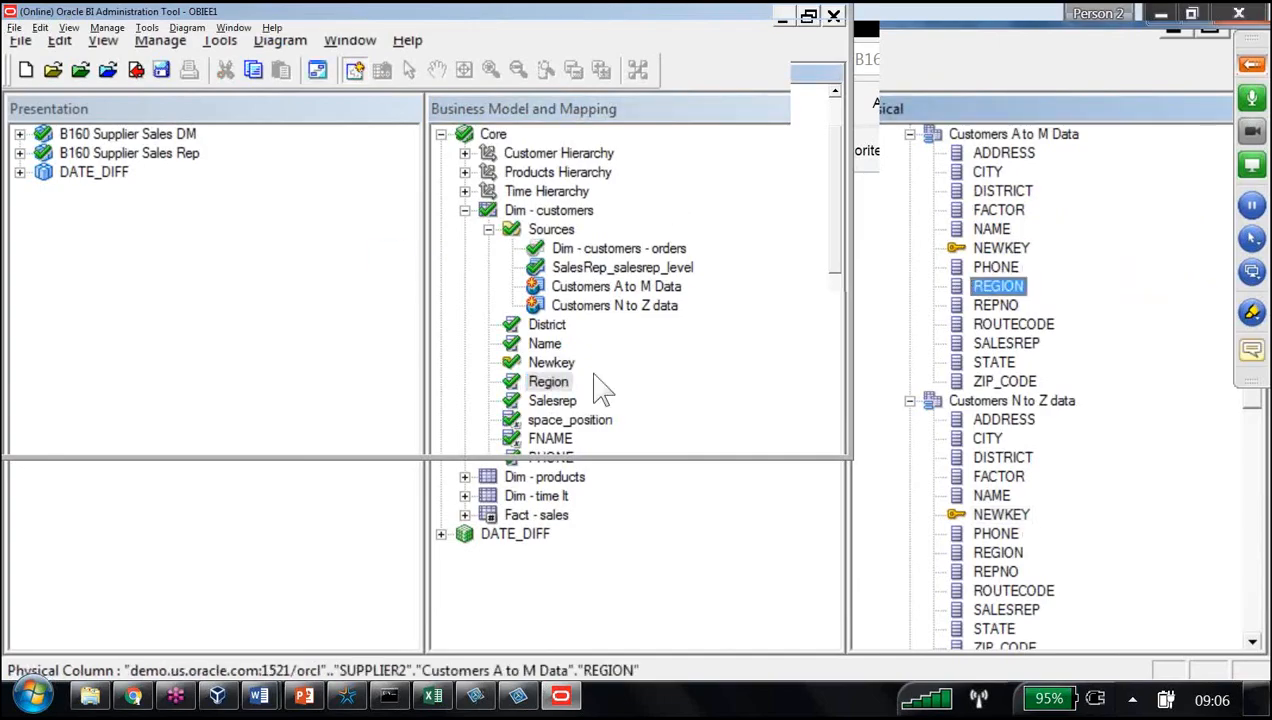
drag(998, 552, 378, 275)
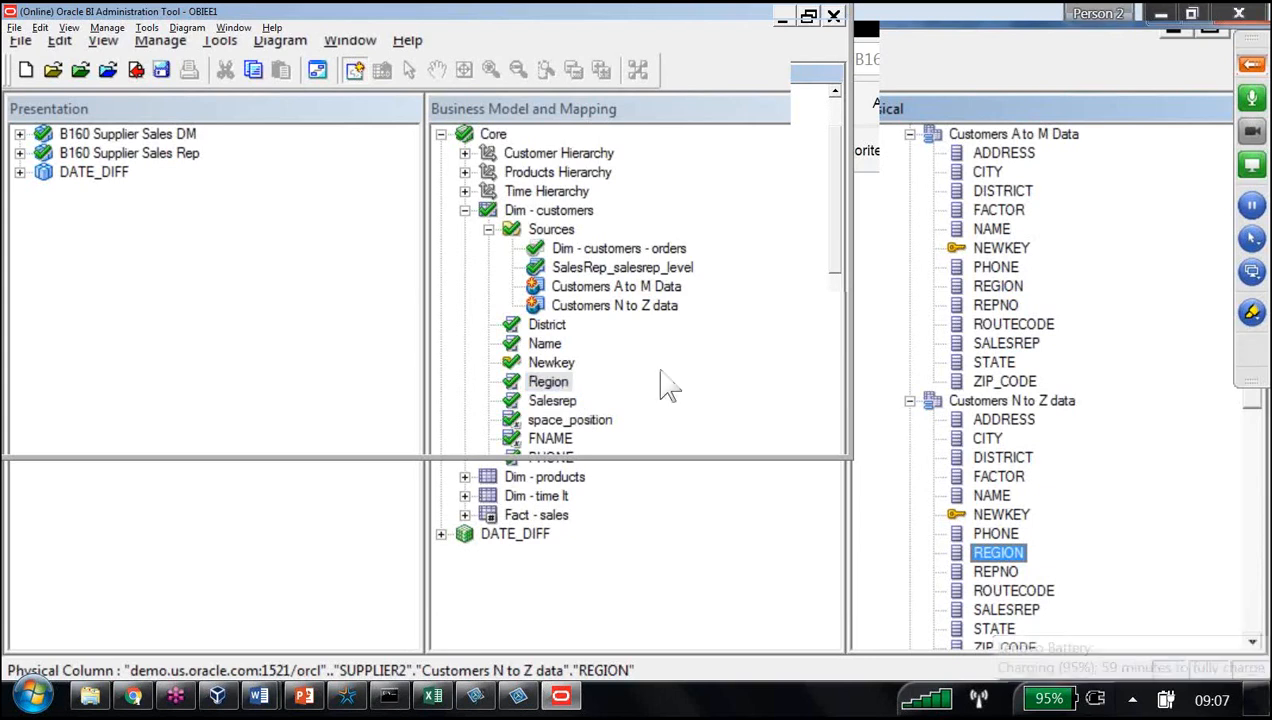
- Map the SALESREP columns of Customers A to M Data and Customers N to Z data to the Salesrep logical column
click(552, 401)
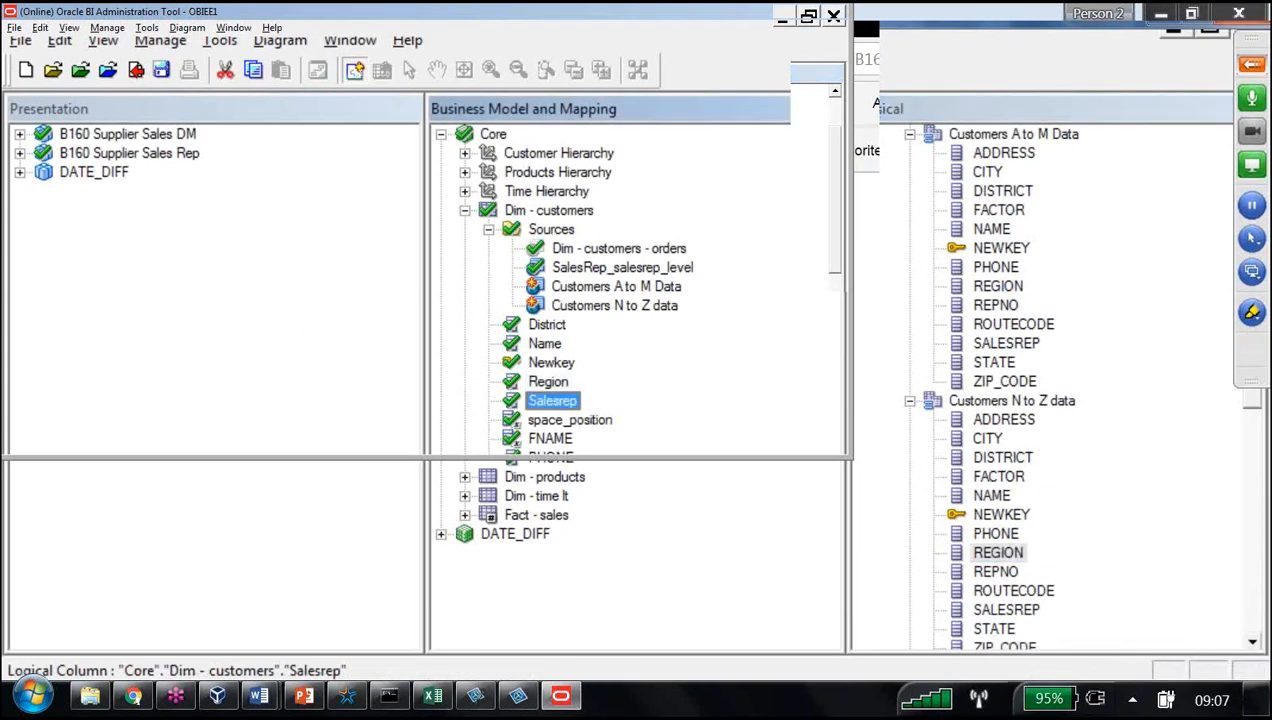
drag(1006, 343, 560, 402)
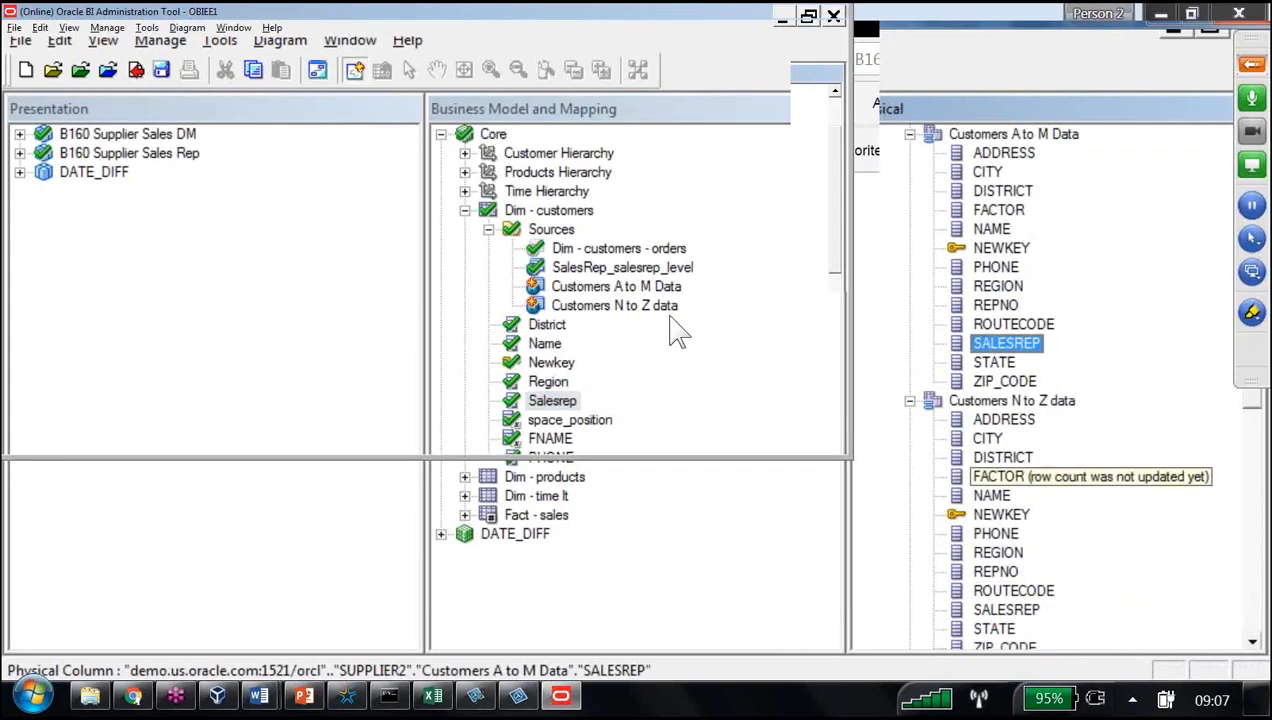
drag(1006, 609, 560, 402)
- Map the PHONE columns of Customers A to M Data and Customers N to Z data to Dim - customers' PHONE logical column
click(570, 420)
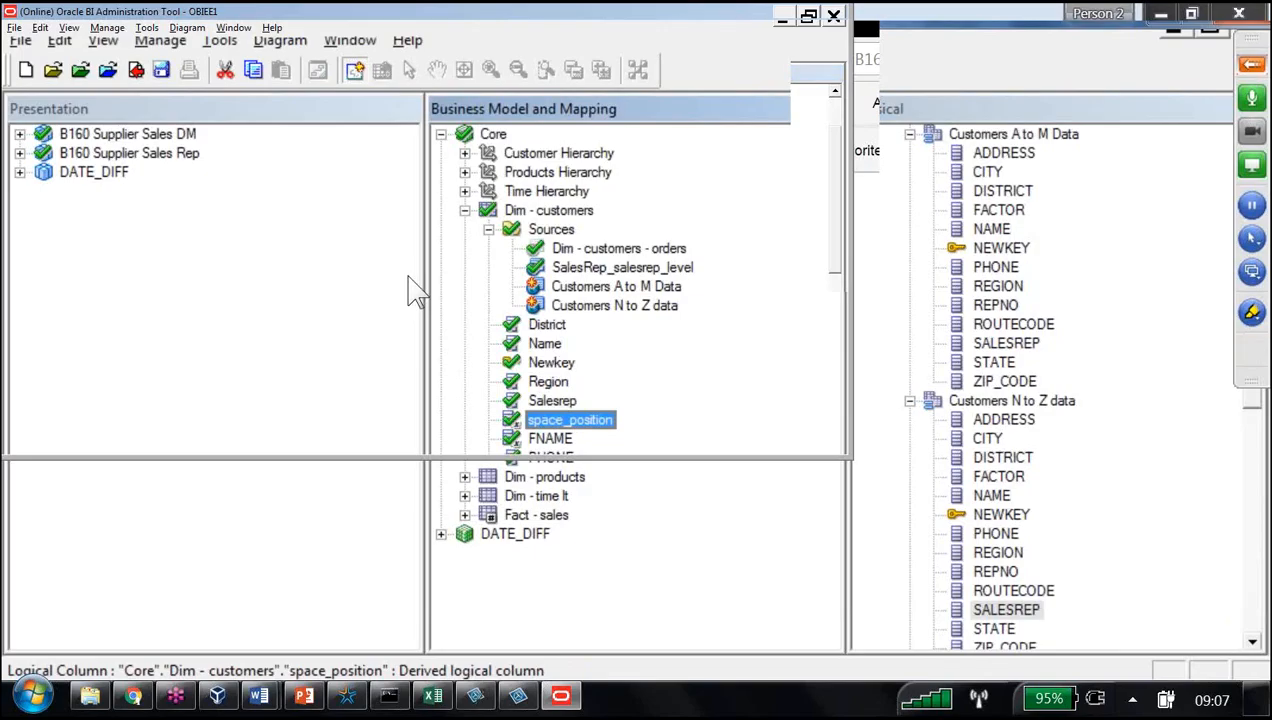
key(Down)
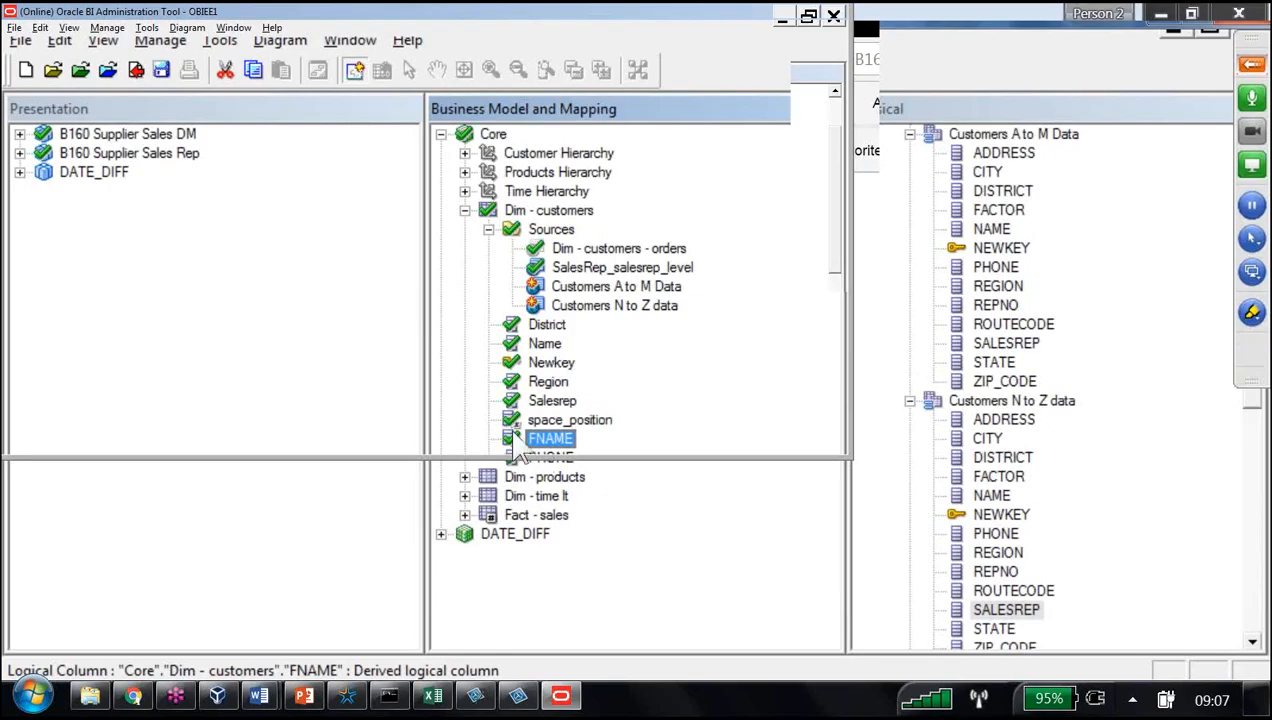
key(Down)
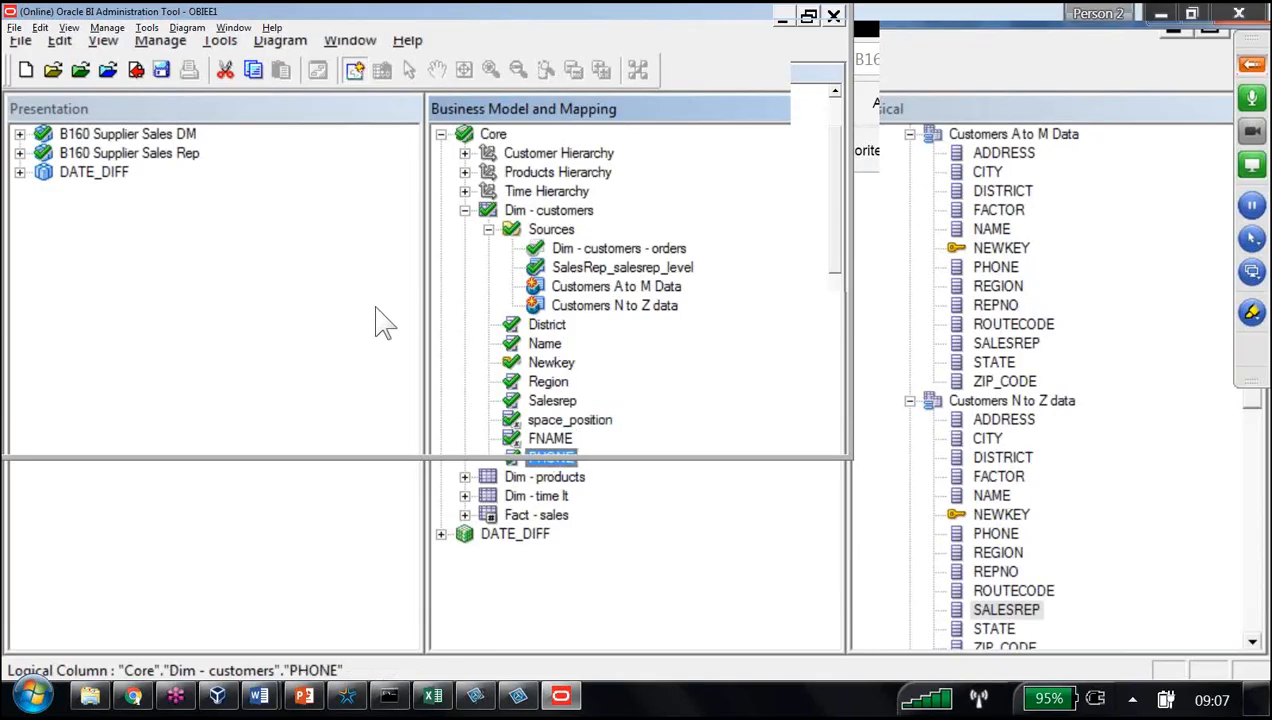
mouse_move(1004, 267)
mouse_down()
mouse_move(993, 260)
mouse_move(584, 455)
mouse_up()
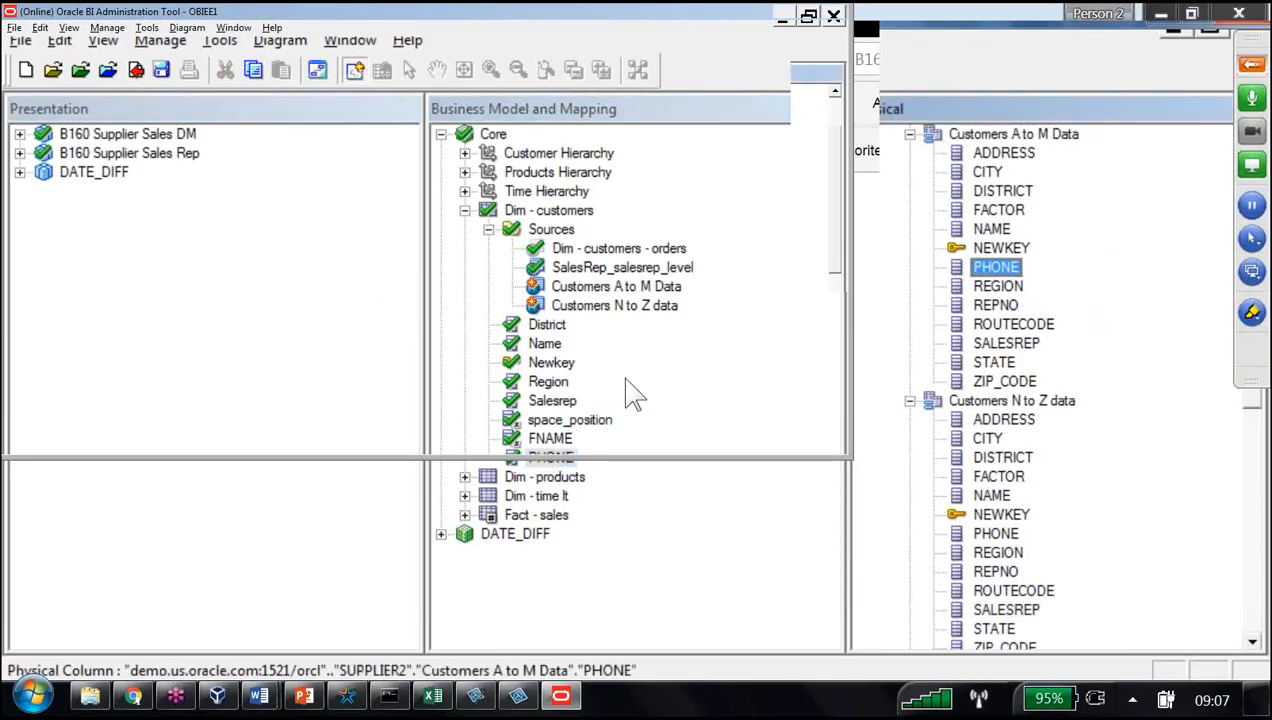
drag(996, 533, 556, 457)
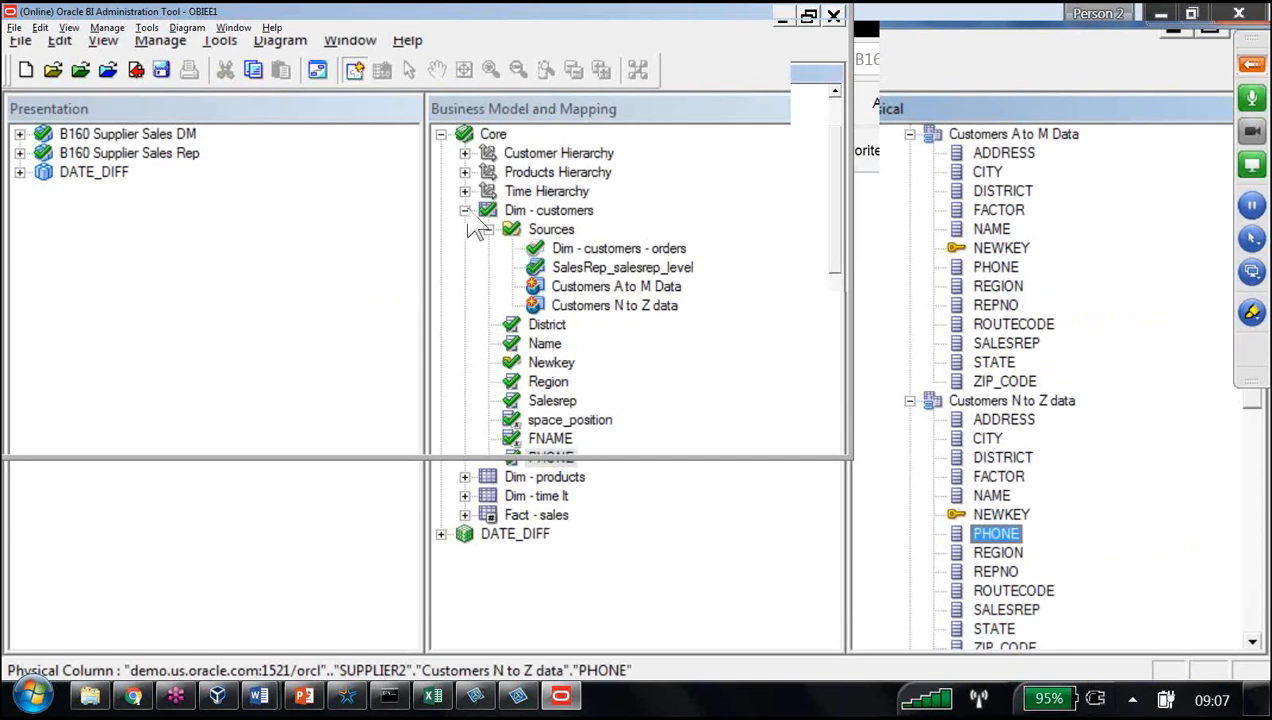
- Review the column mappings of the Customers A to M Data and Customers N to Z data logical table sources
double_click(658, 286)
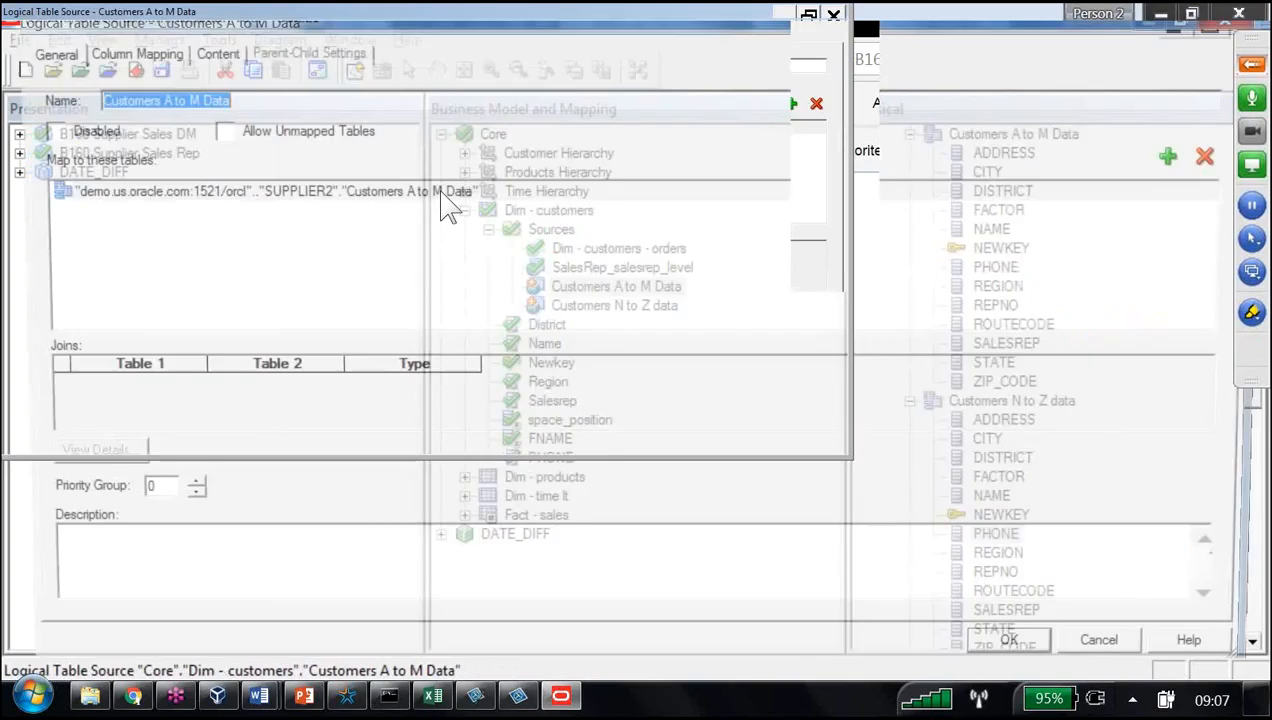
click(106, 47)
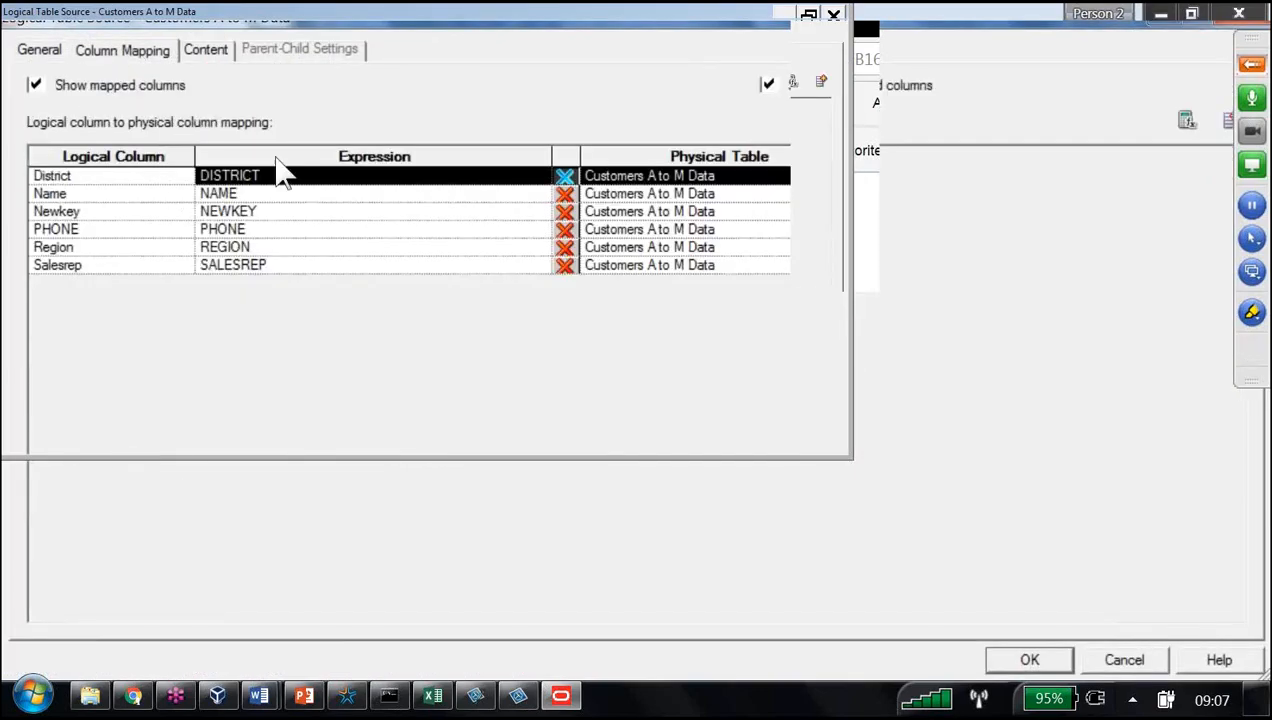
click(1122, 658)
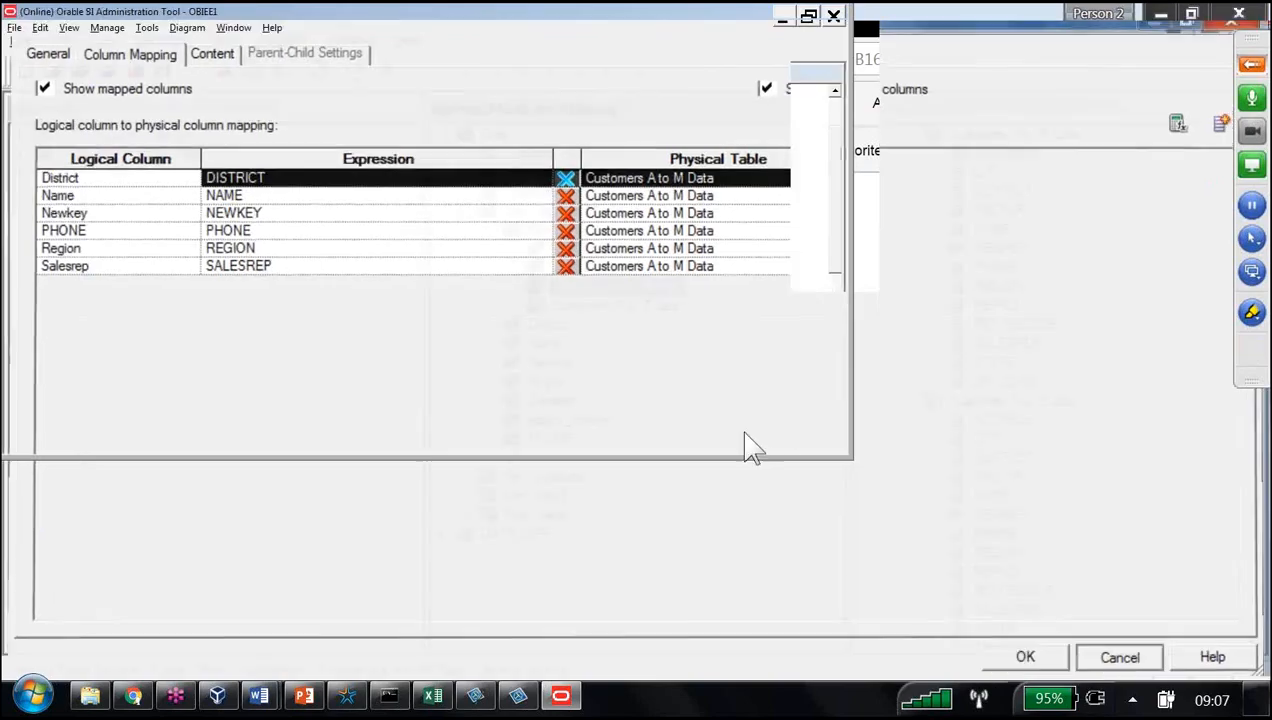
double_click(638, 306)
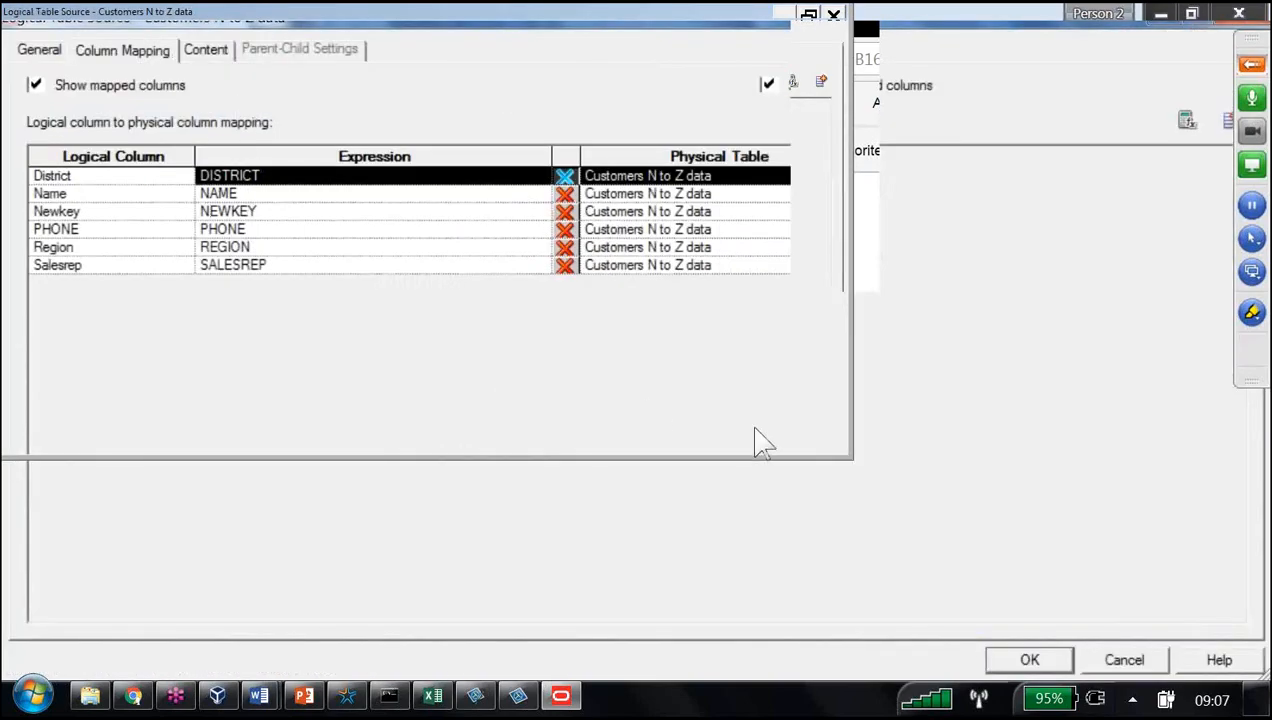
click(1125, 660)
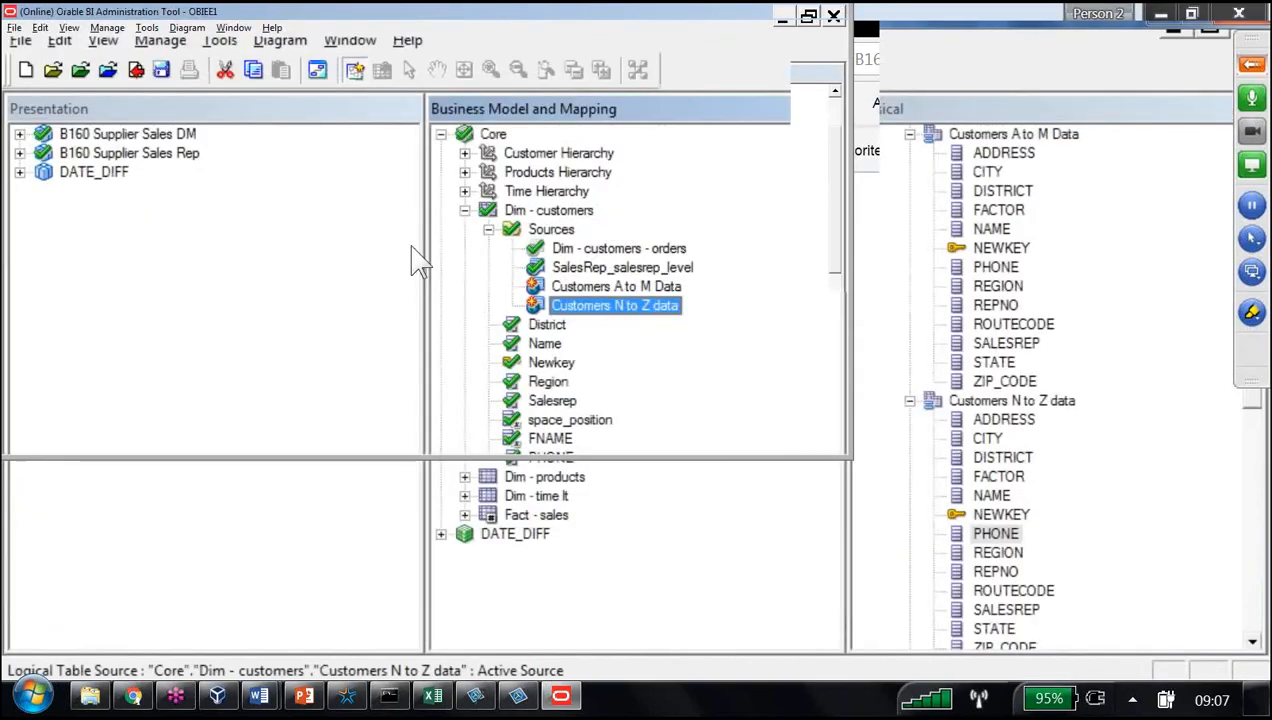
key(Down)
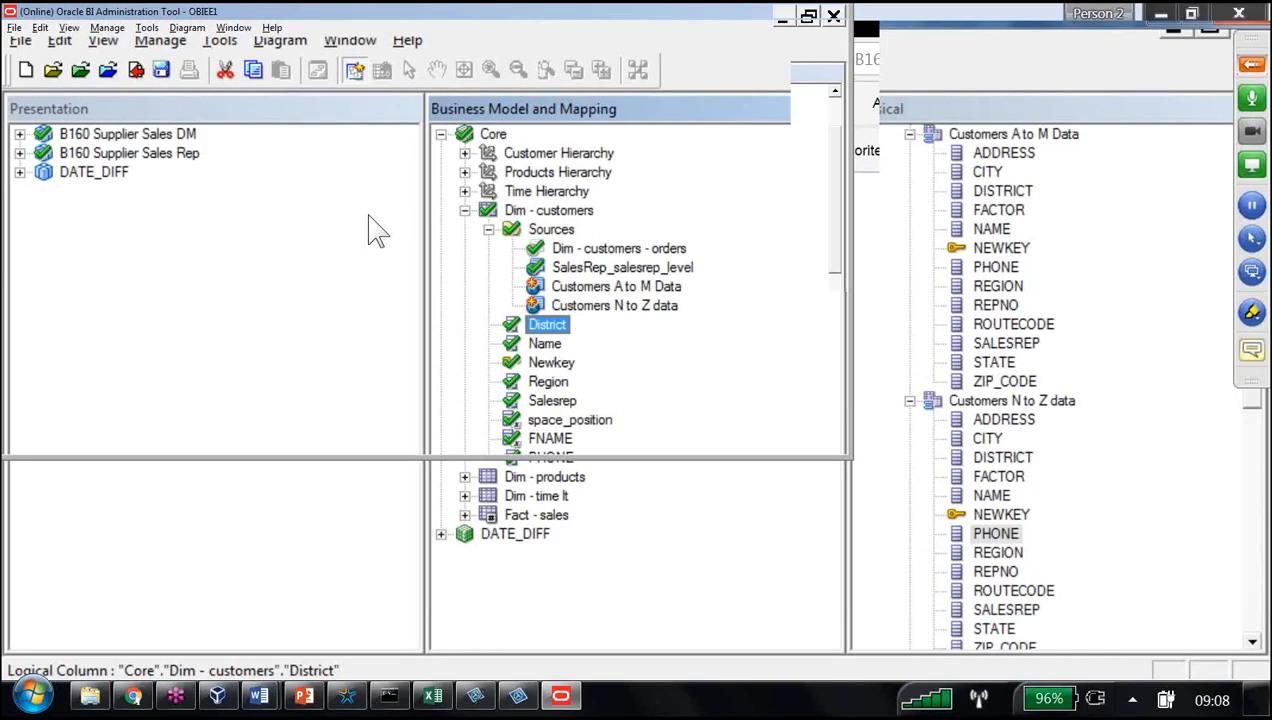
- Set the Customers A to M Data source's content to Customer Level for the Customer Hierarchy
click(617, 287)
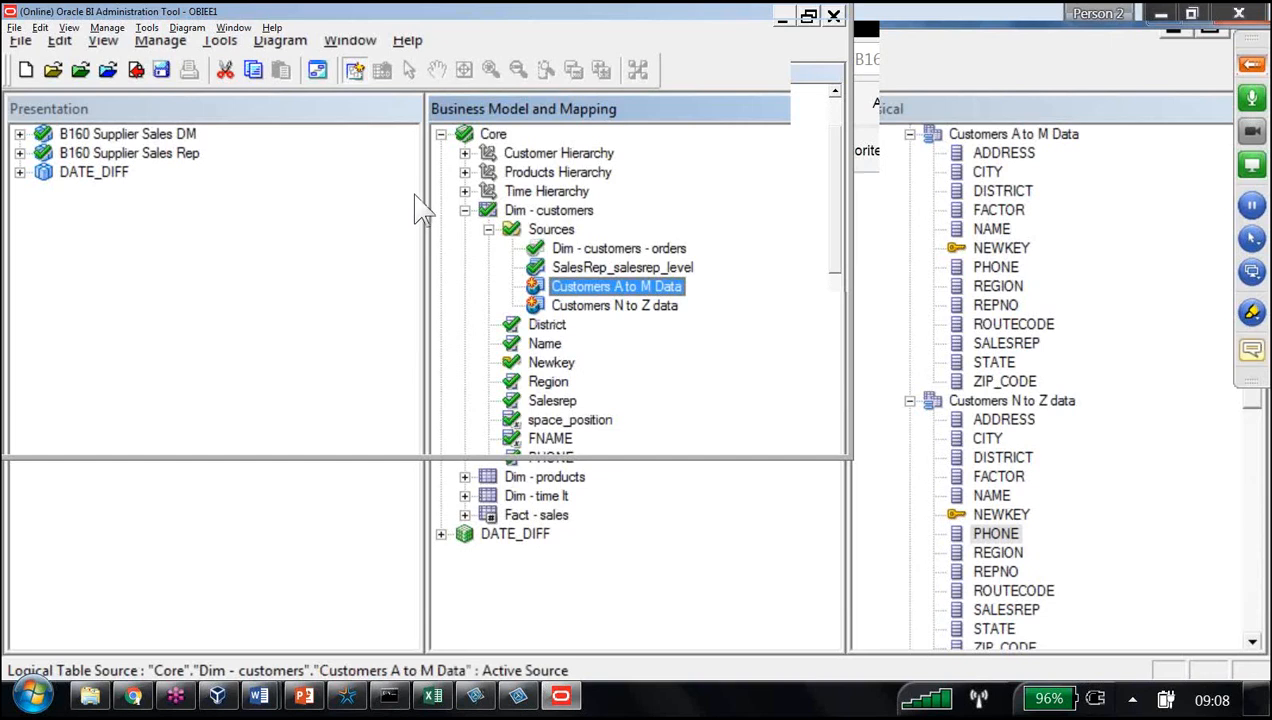
double_click(617, 287)
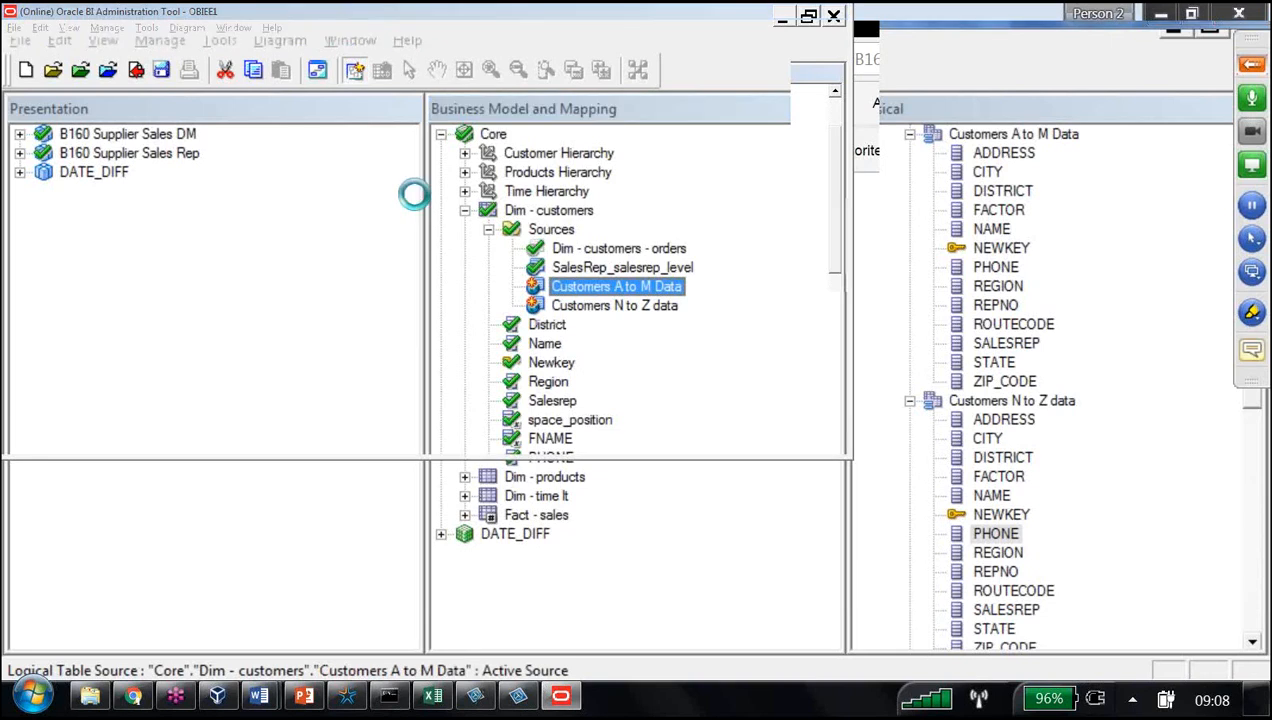
click(205, 49)
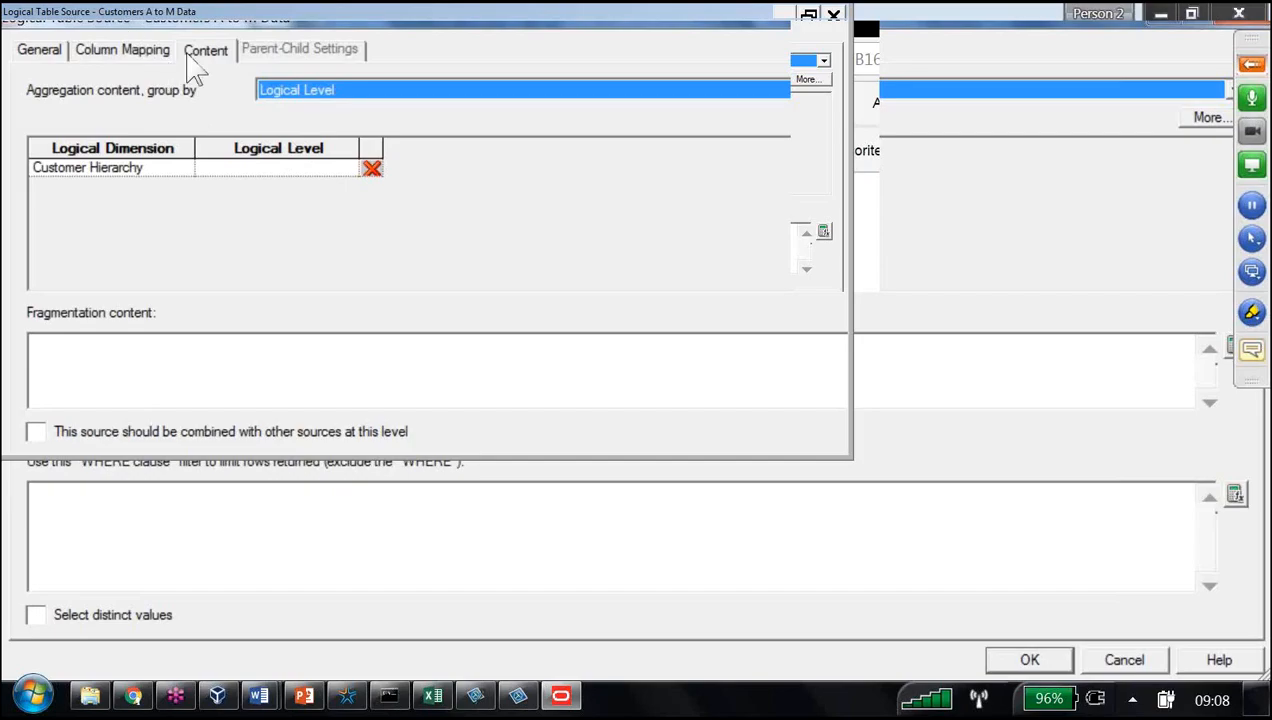
click(278, 167)
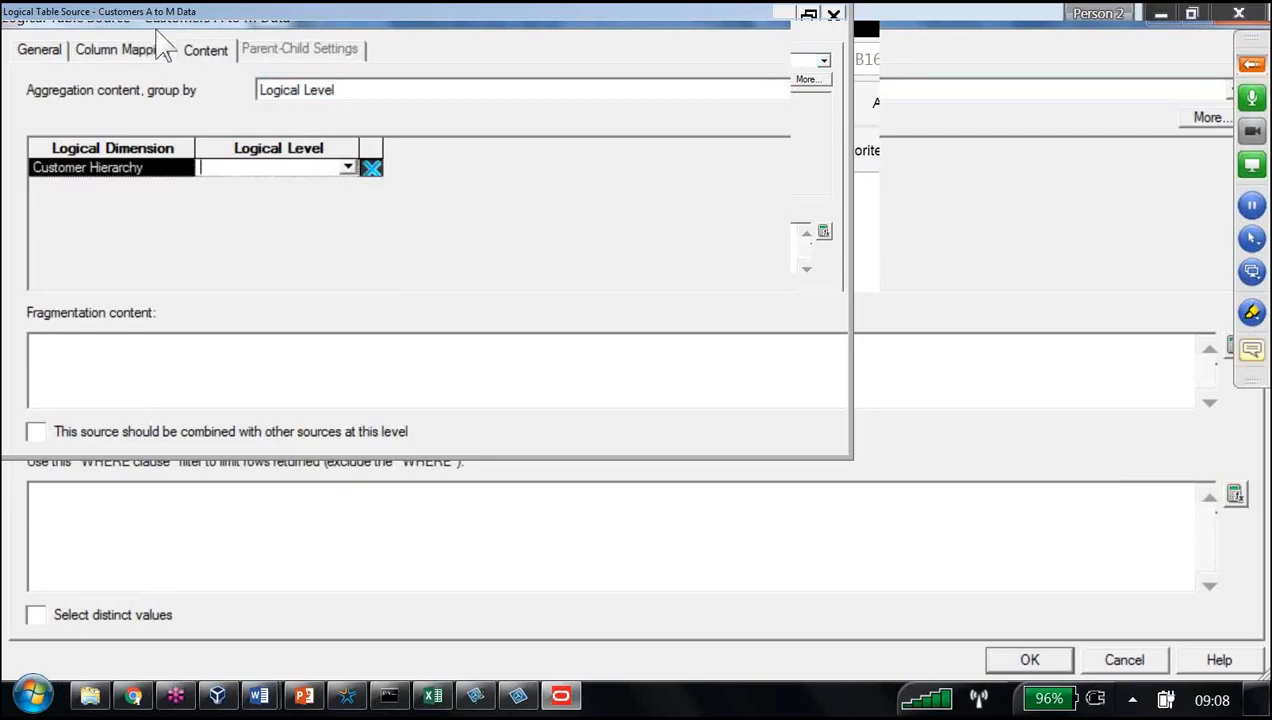
click(348, 168)
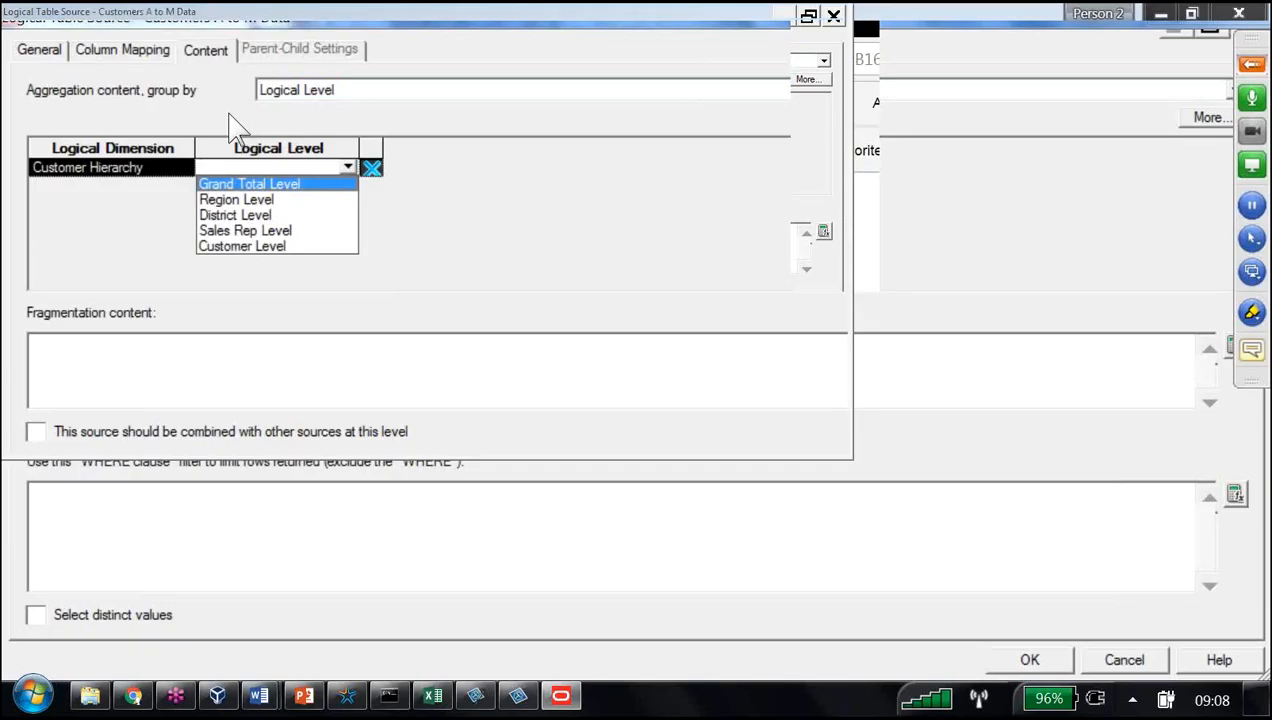
click(188, 162)
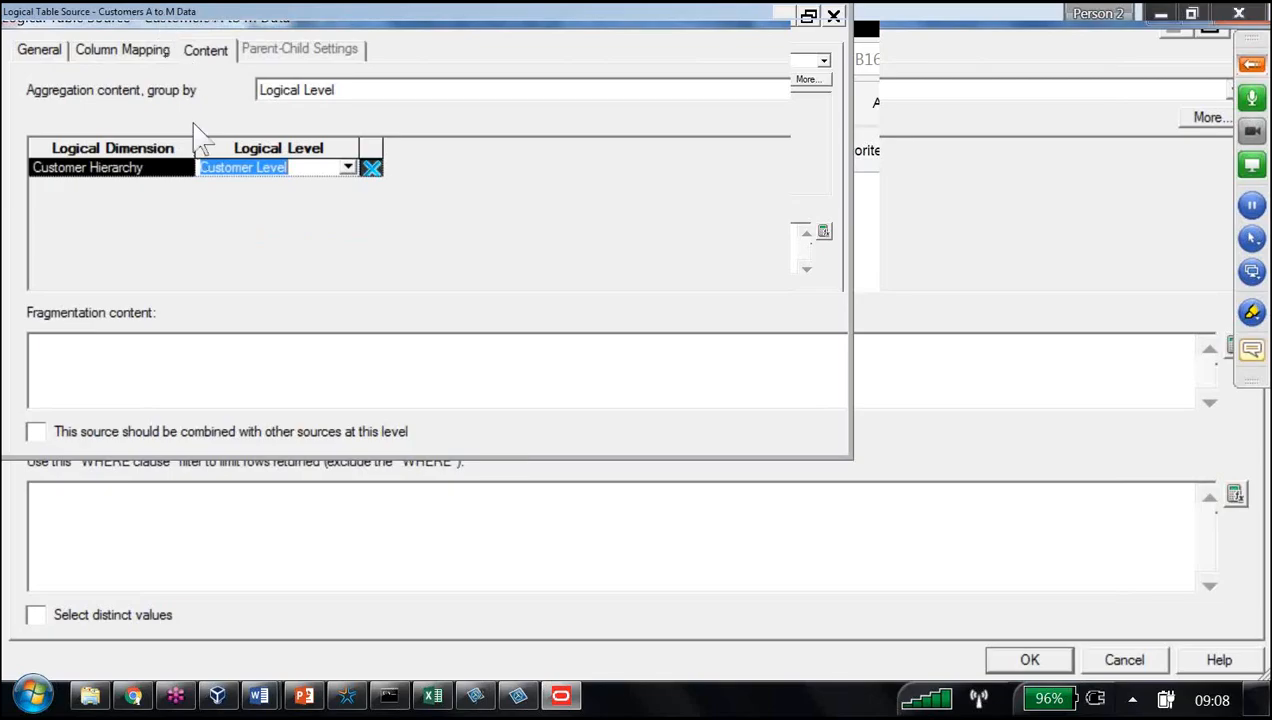
click(1030, 660)
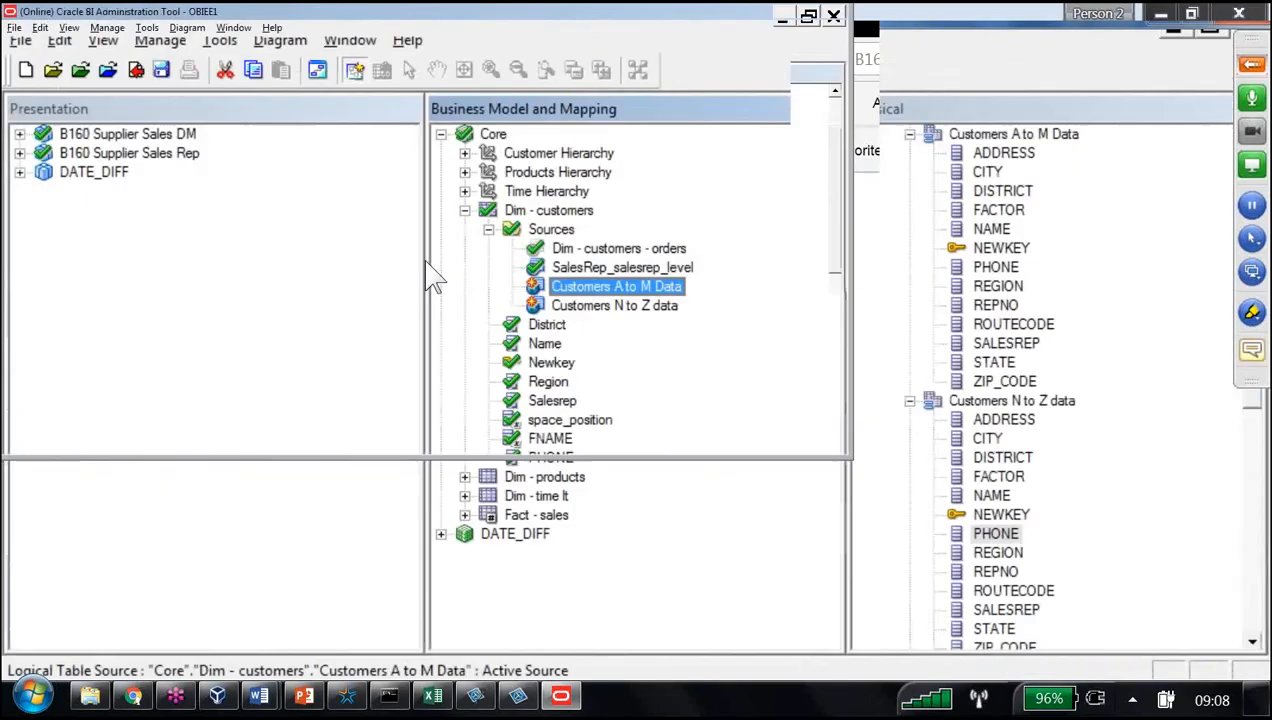
- Set the Customers N to Z data source's content to Customer Level for the Customer Hierarchy
key(Down)
key(Return)
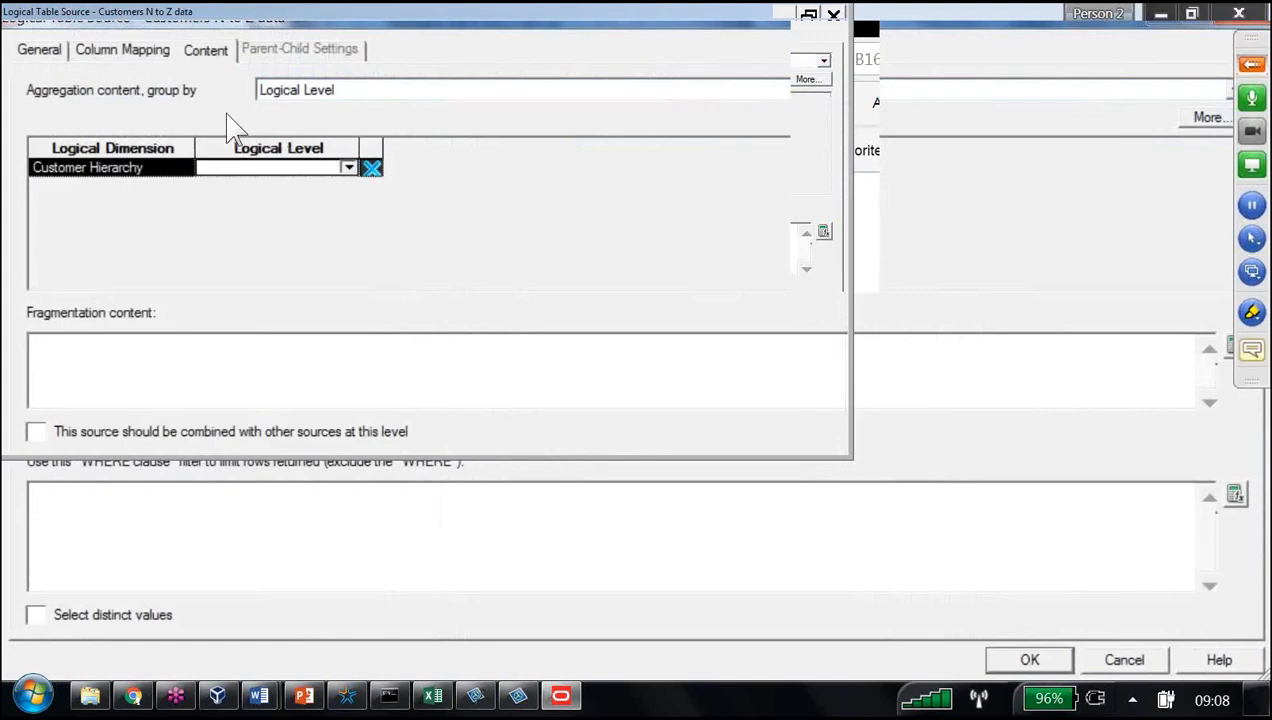
click(241, 246)
click(1030, 660)
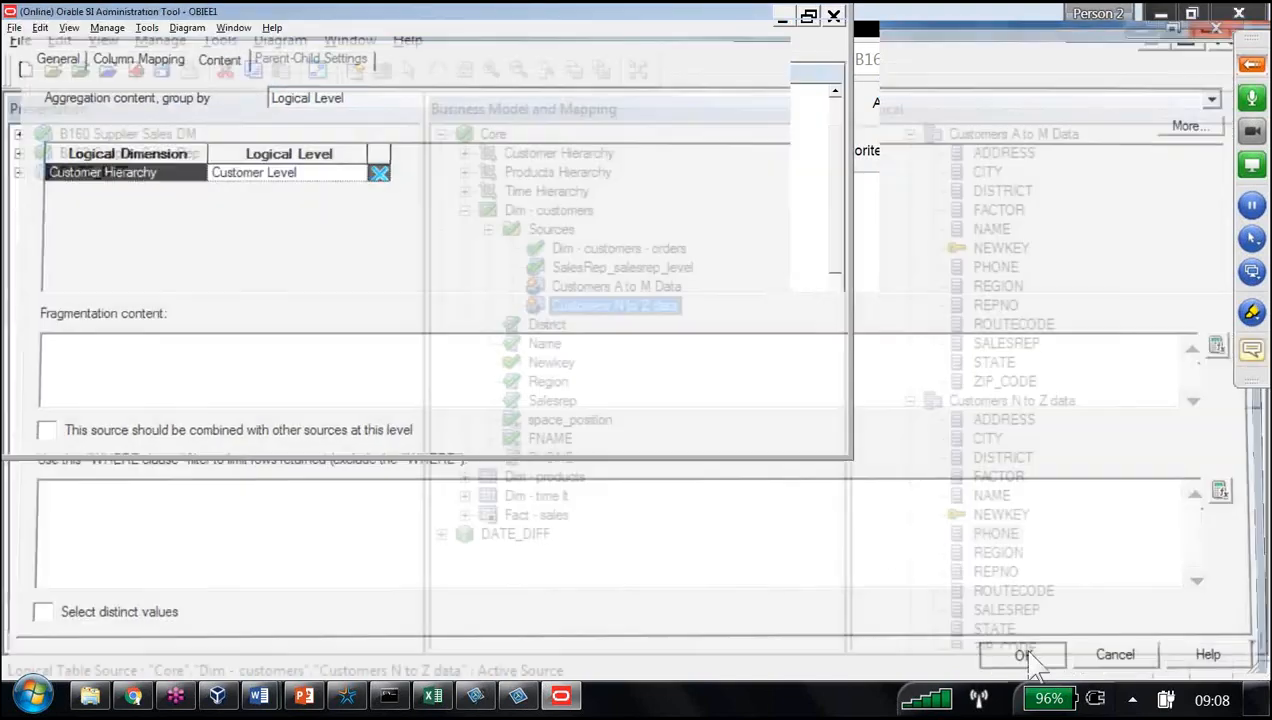
- Set the fragmentation content of the Customers A to M Data source to "Core"."Dim - customers"."Name" <'N'
key(Up)
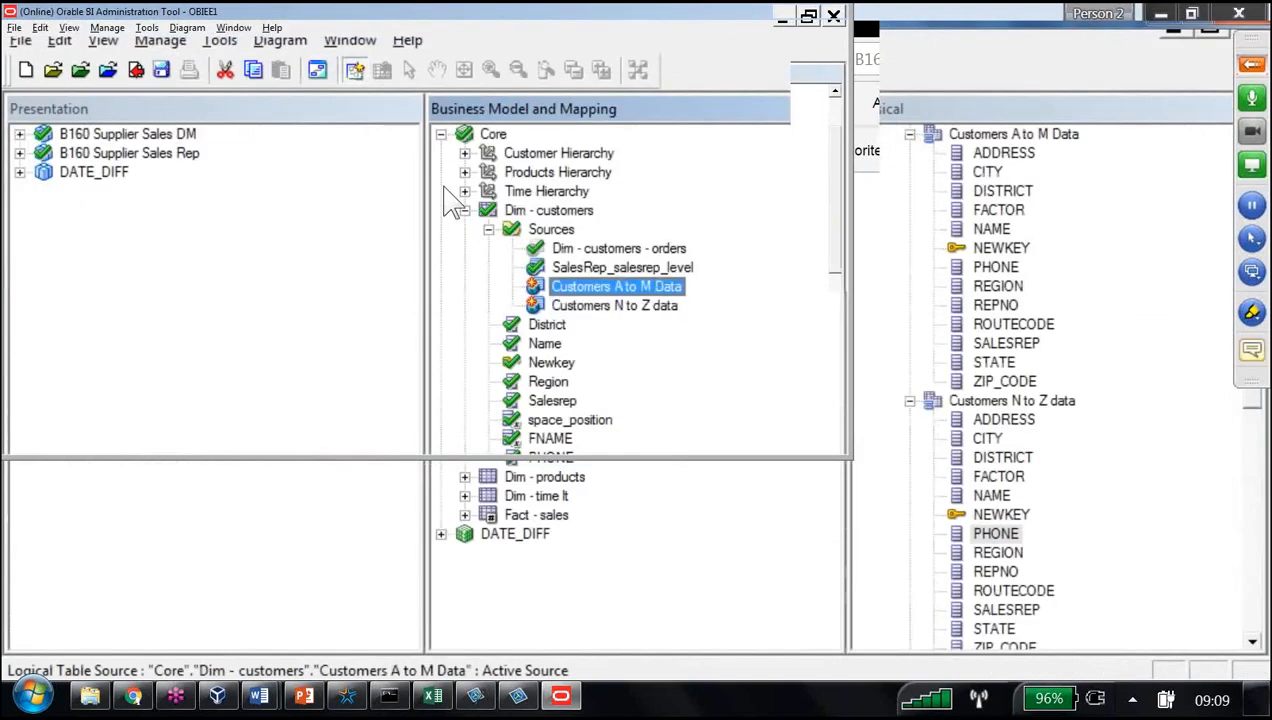
key(shift+Down)
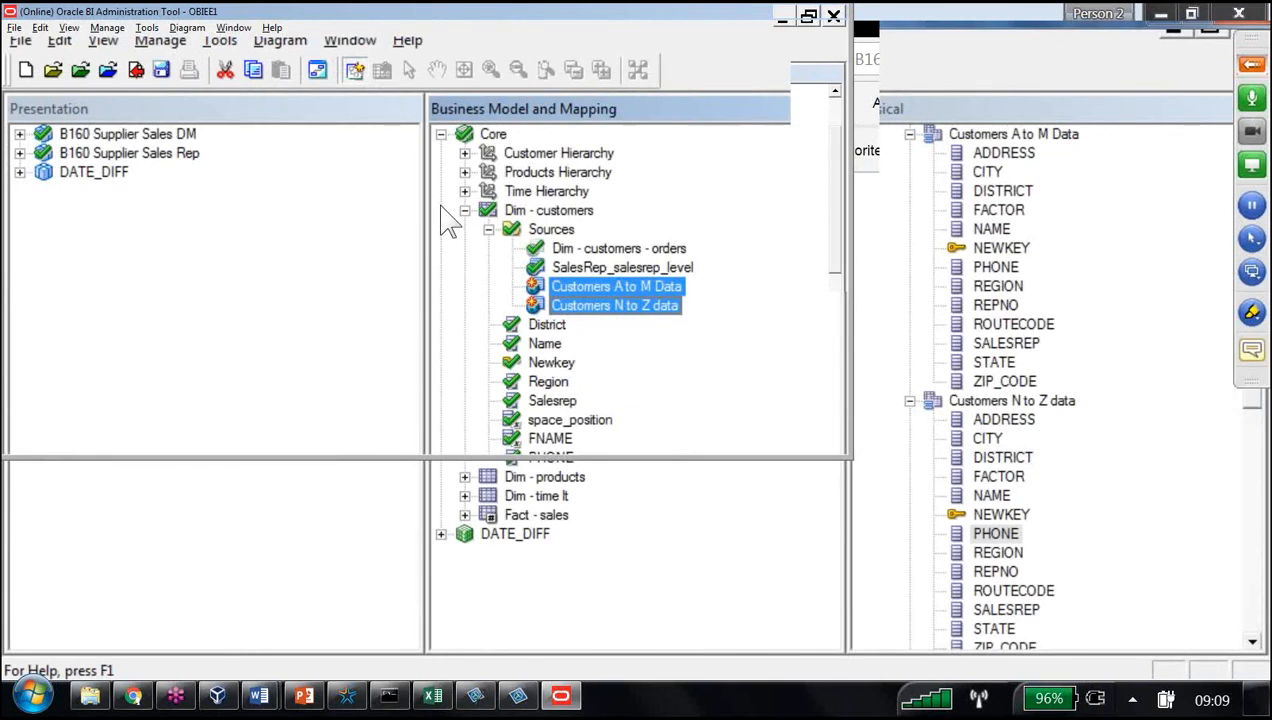
click(648, 288)
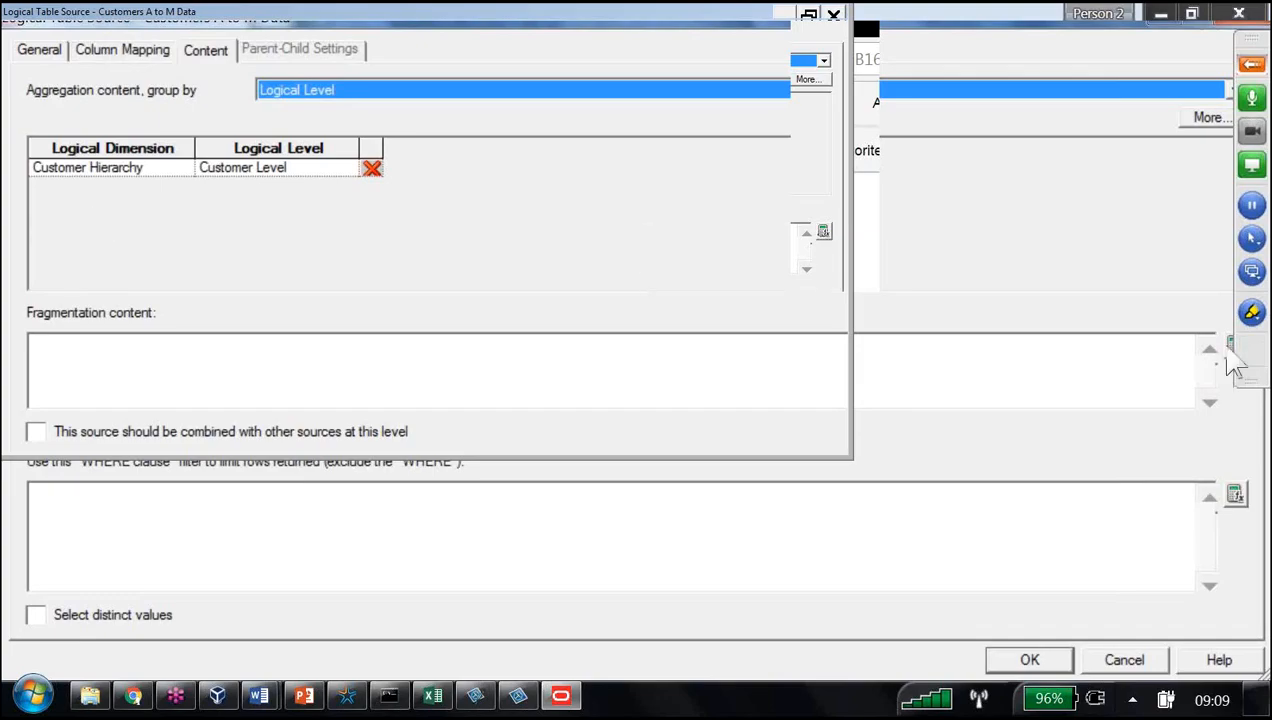
click(823, 235)
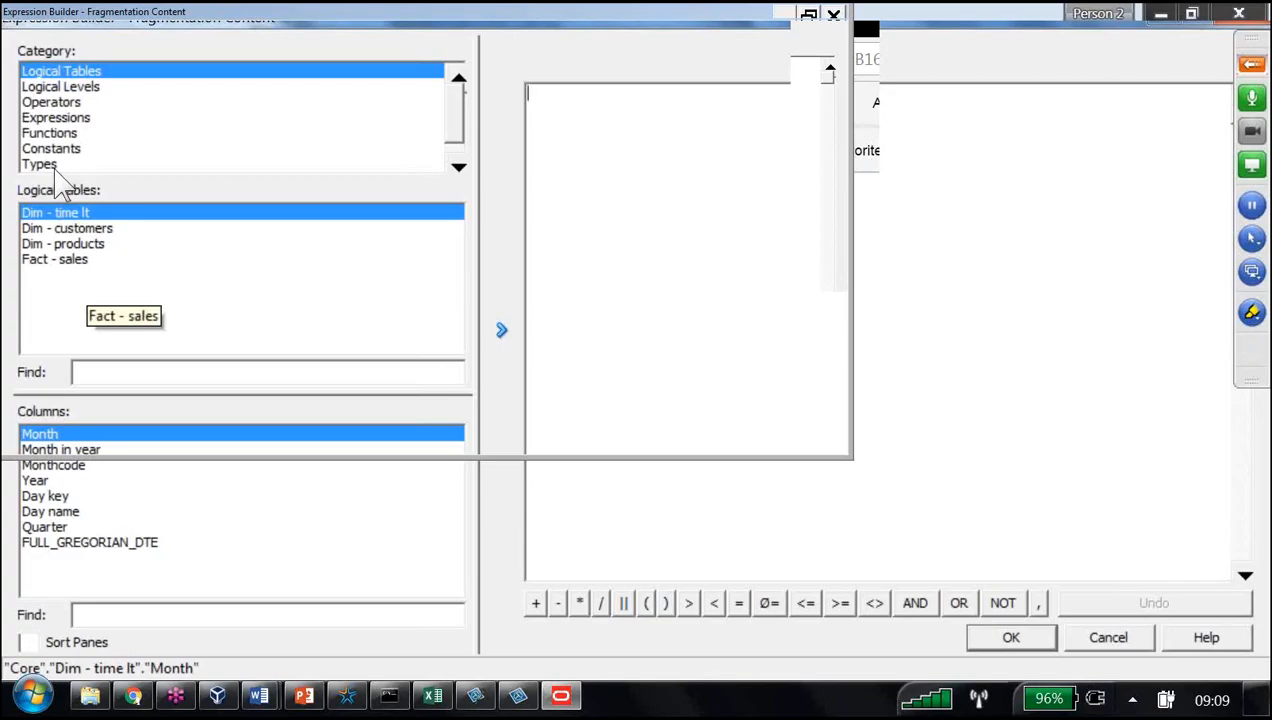
click(70, 228)
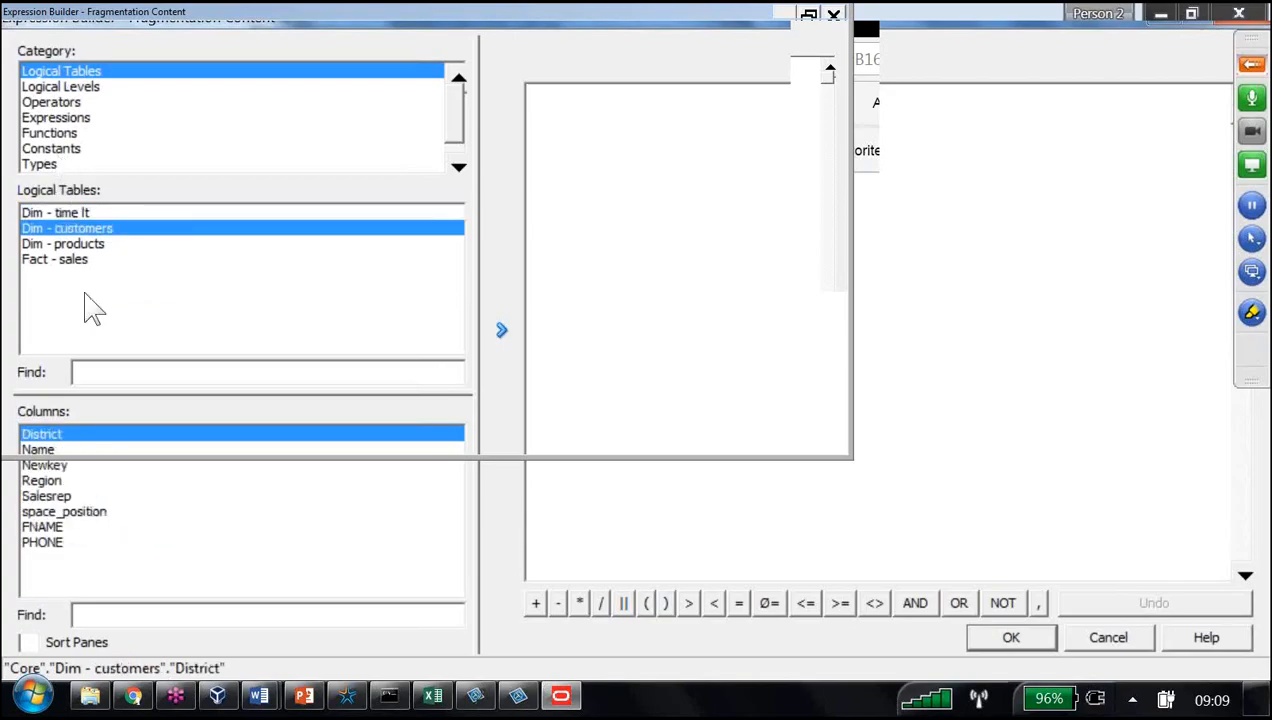
click(45, 465)
click(48, 450)
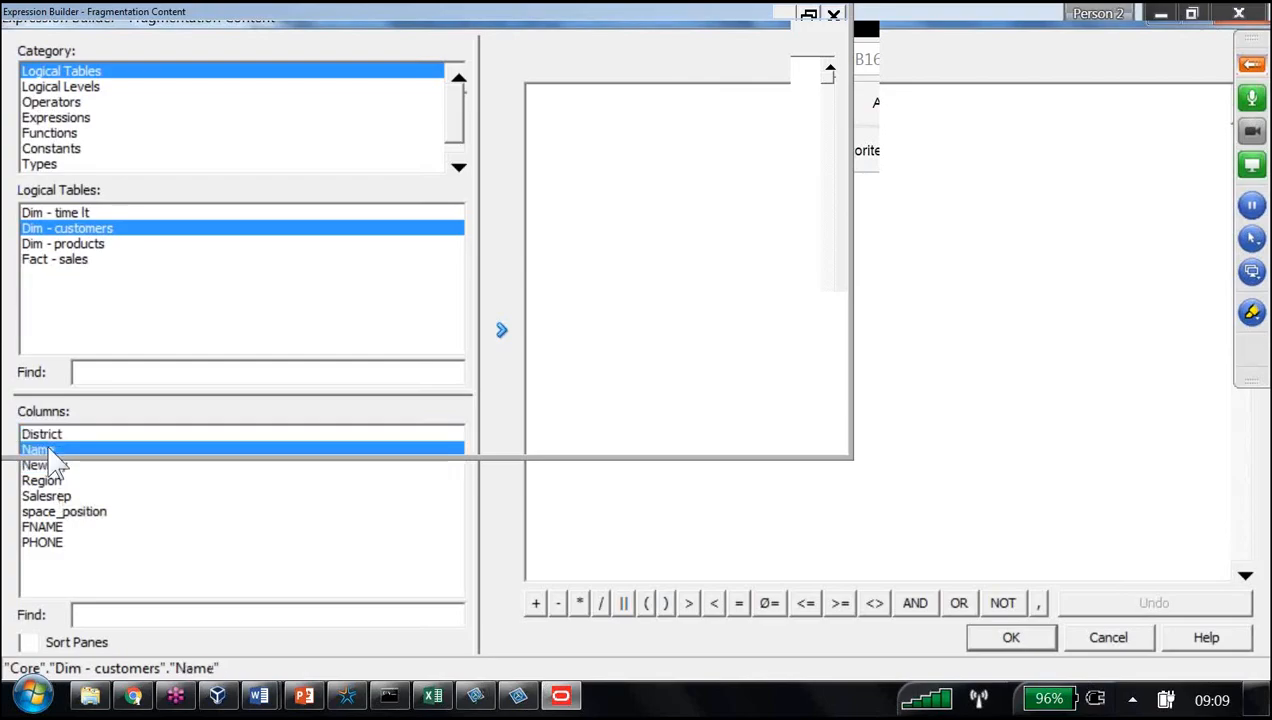
click(502, 331)
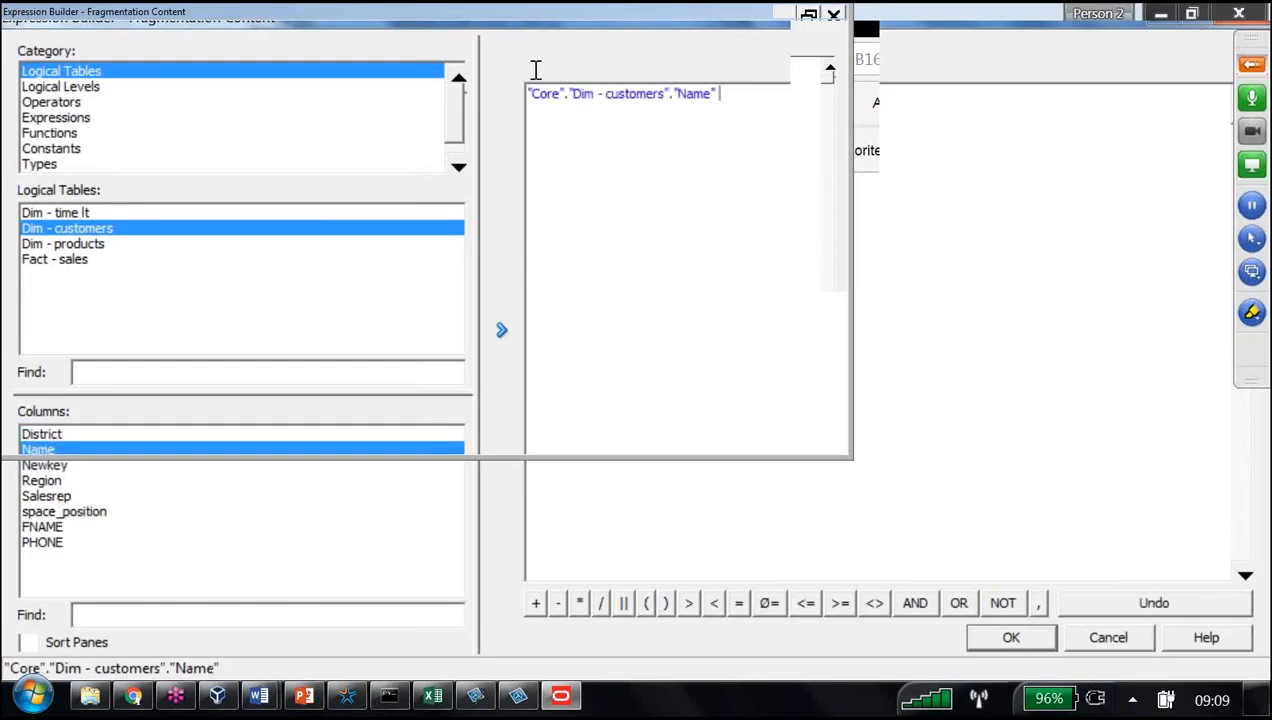
text(<'N')
key(Return)
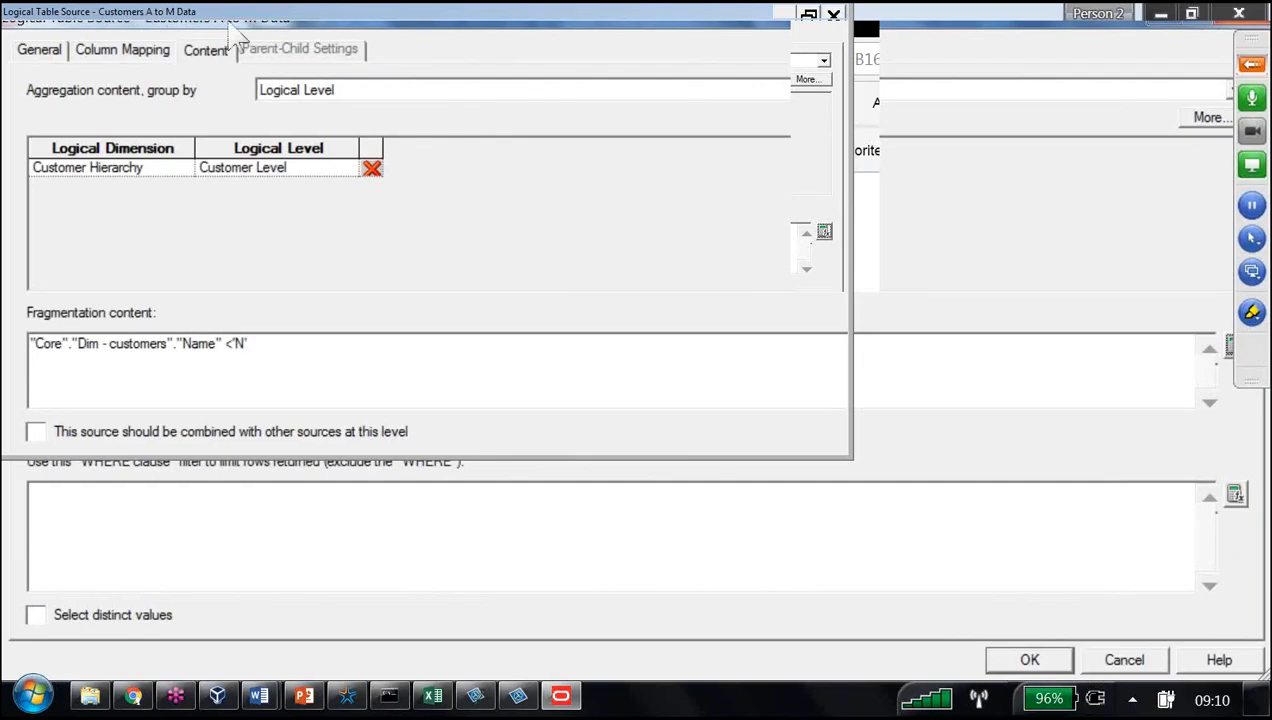
- Examine the Substring string function in the expression builder for the Customers A to M Data source's fragmentation content, leaving the expression as it is
drag(185, 228, 2, 283)
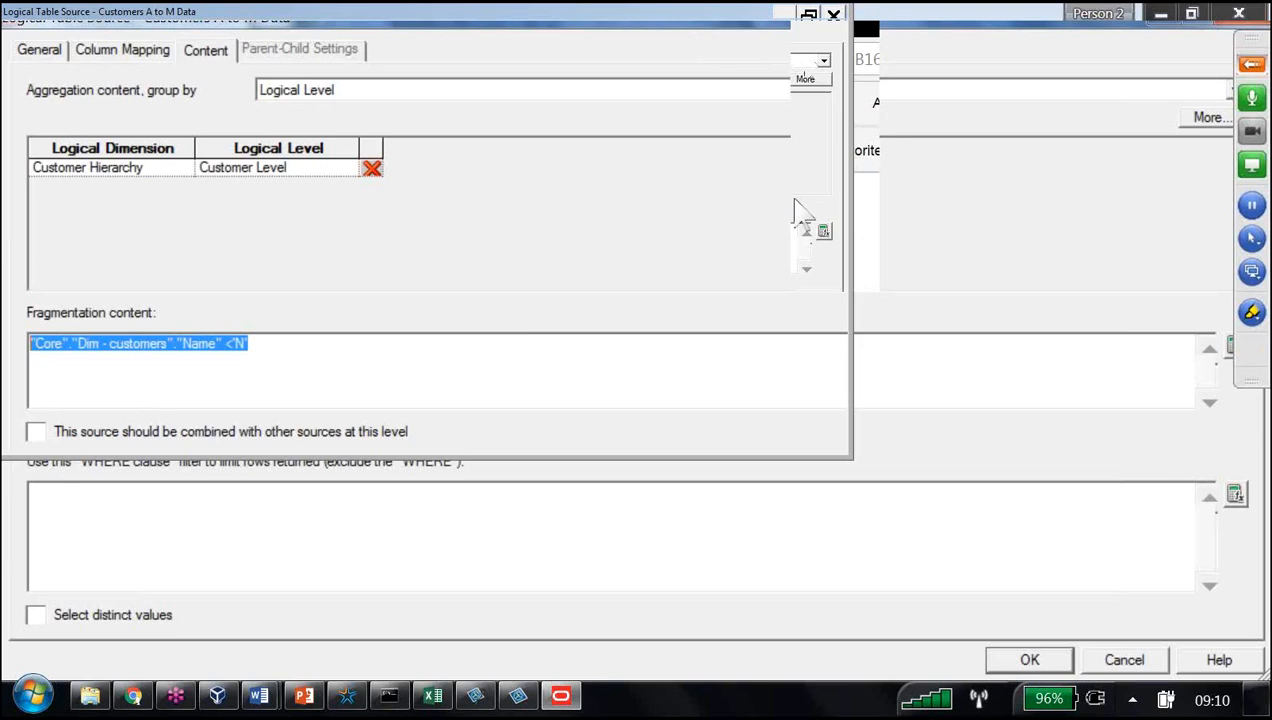
click(824, 233)
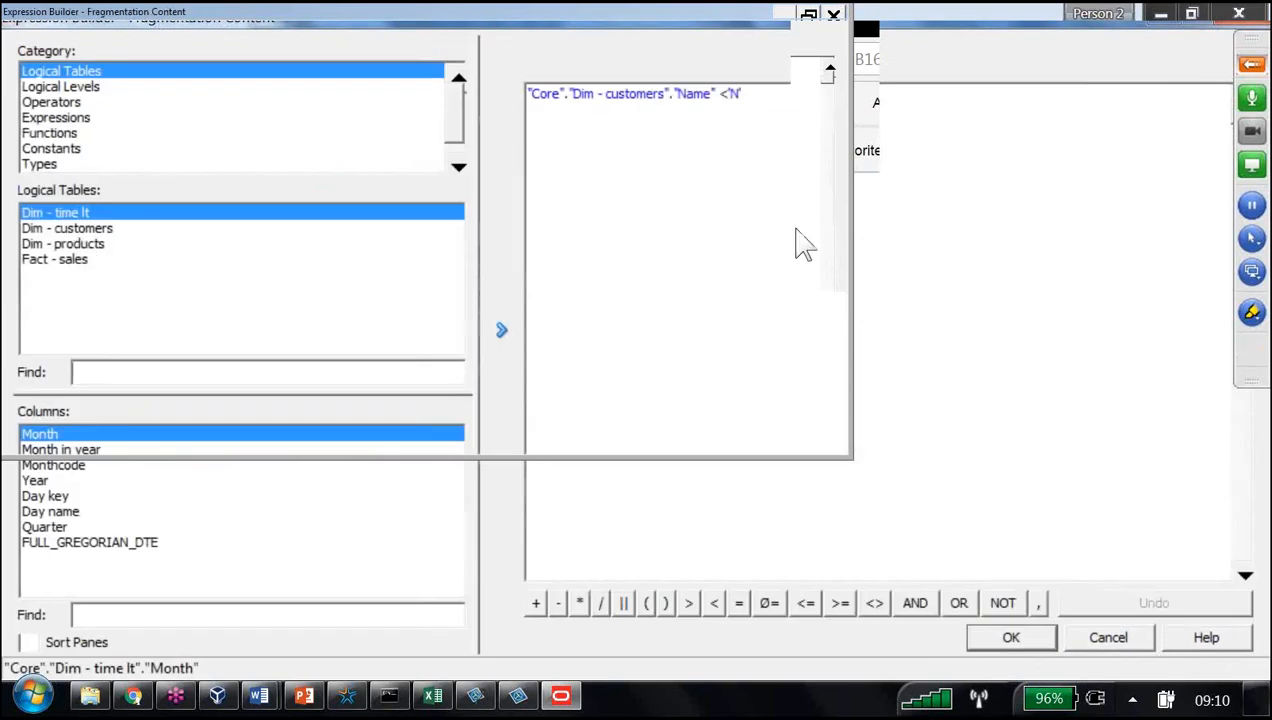
click(48, 133)
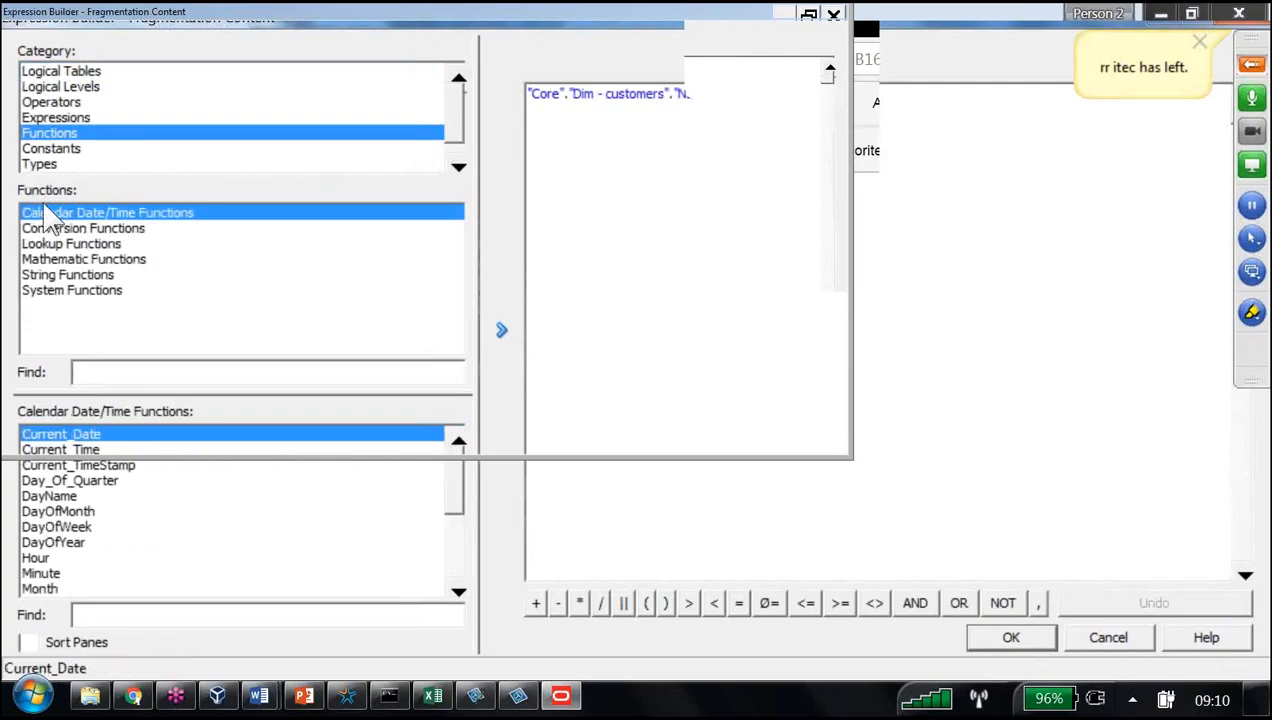
click(68, 274)
click(41, 543)
scroll(40, 545, down, 3)
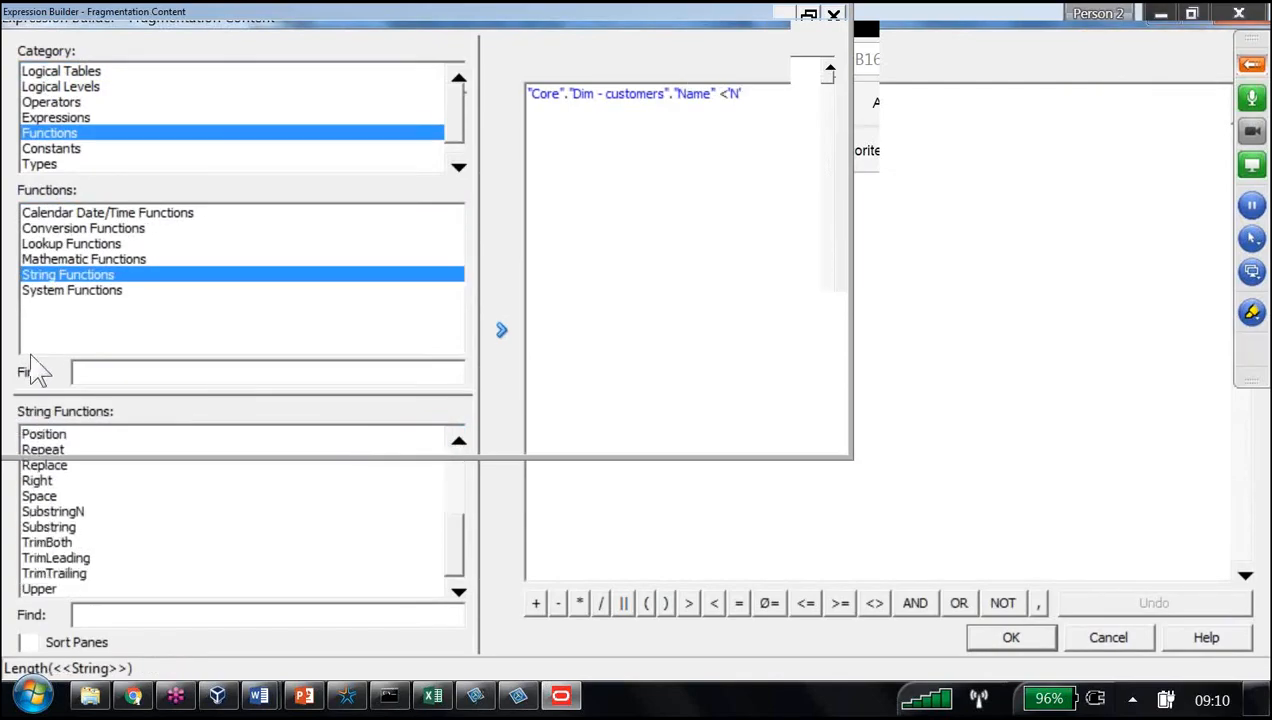
click(48, 527)
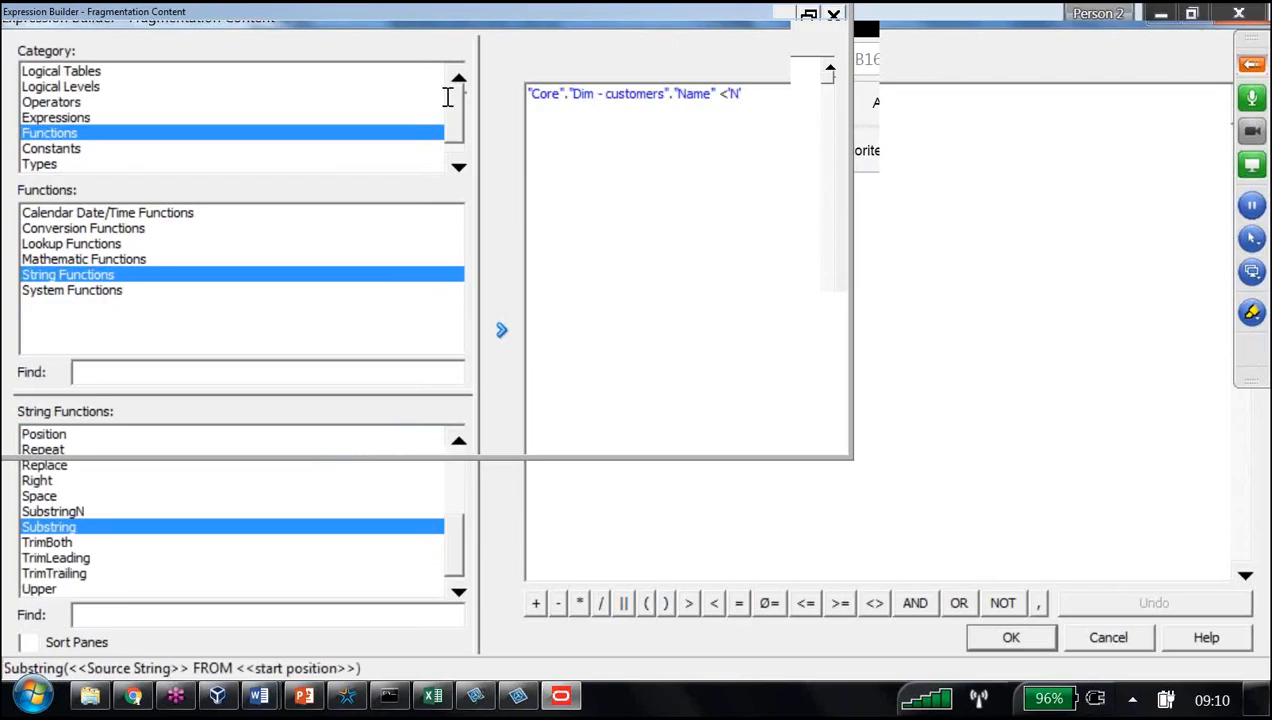
drag(715, 94, 431, 95)
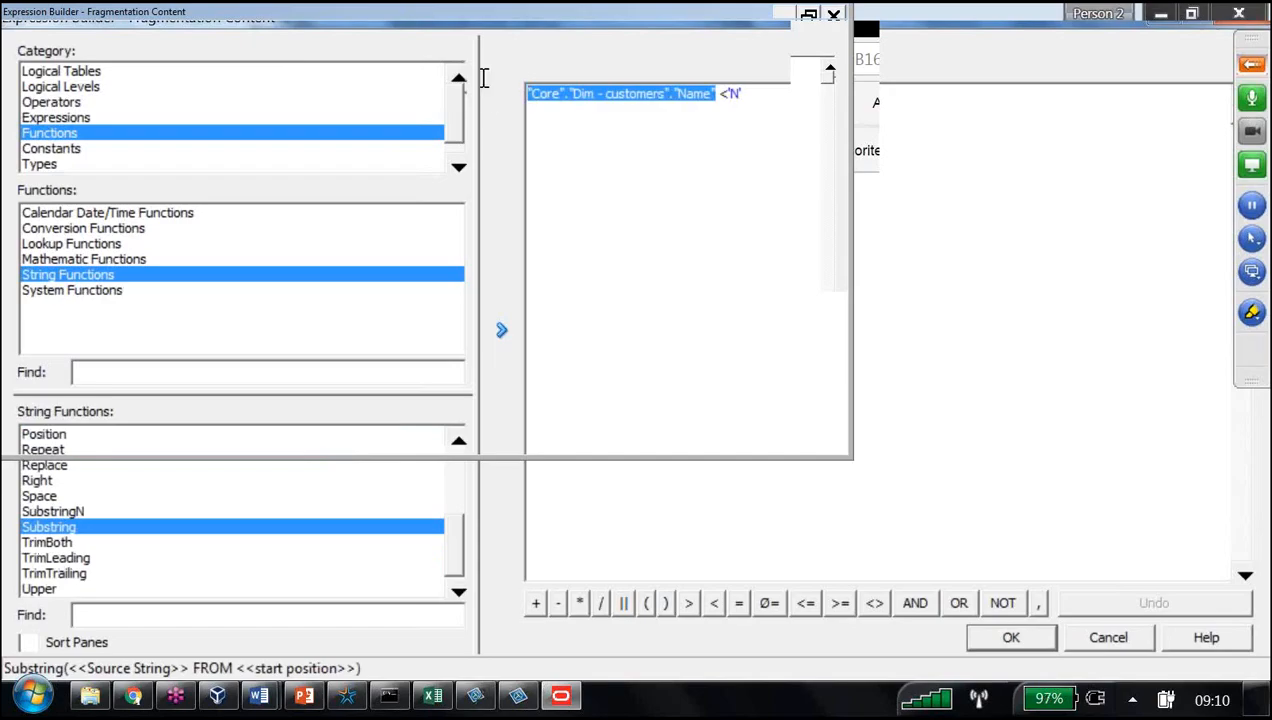
click(1106, 645)
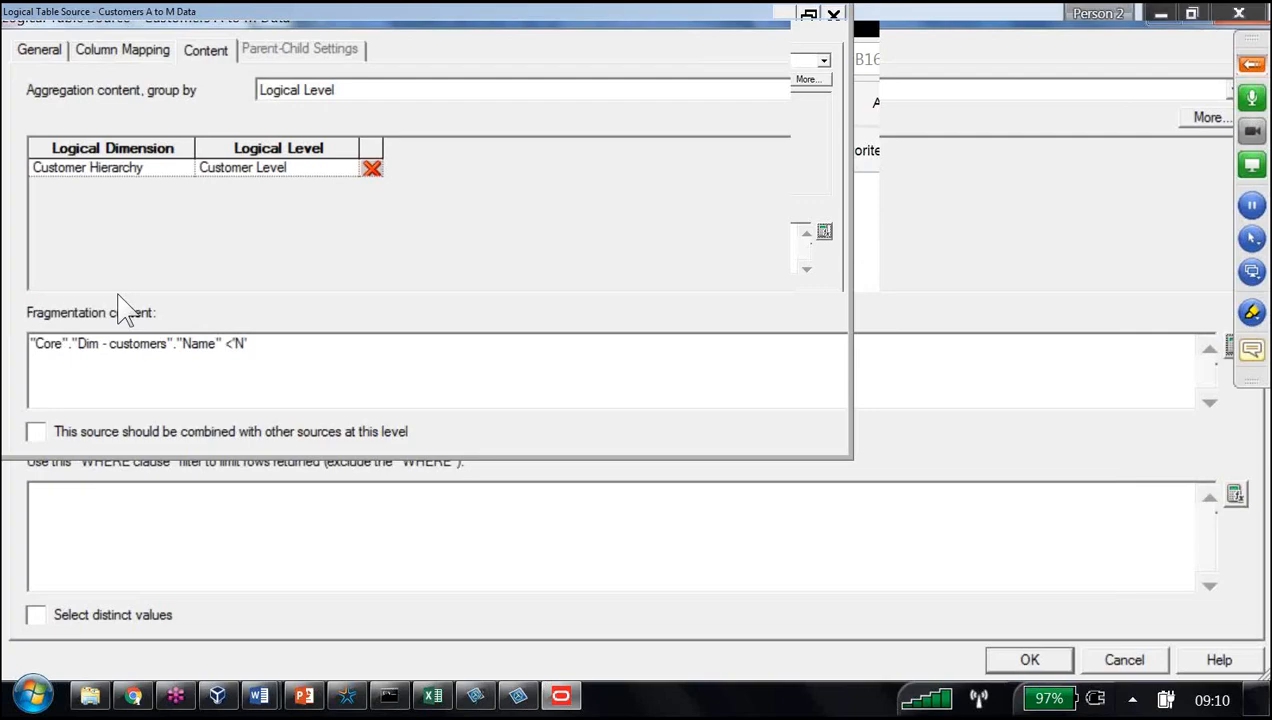
- Set the Customers A to M Data source to be combined with other sources at this level, and highlight its link to Customer Level
click(27, 289)
click(1252, 312)
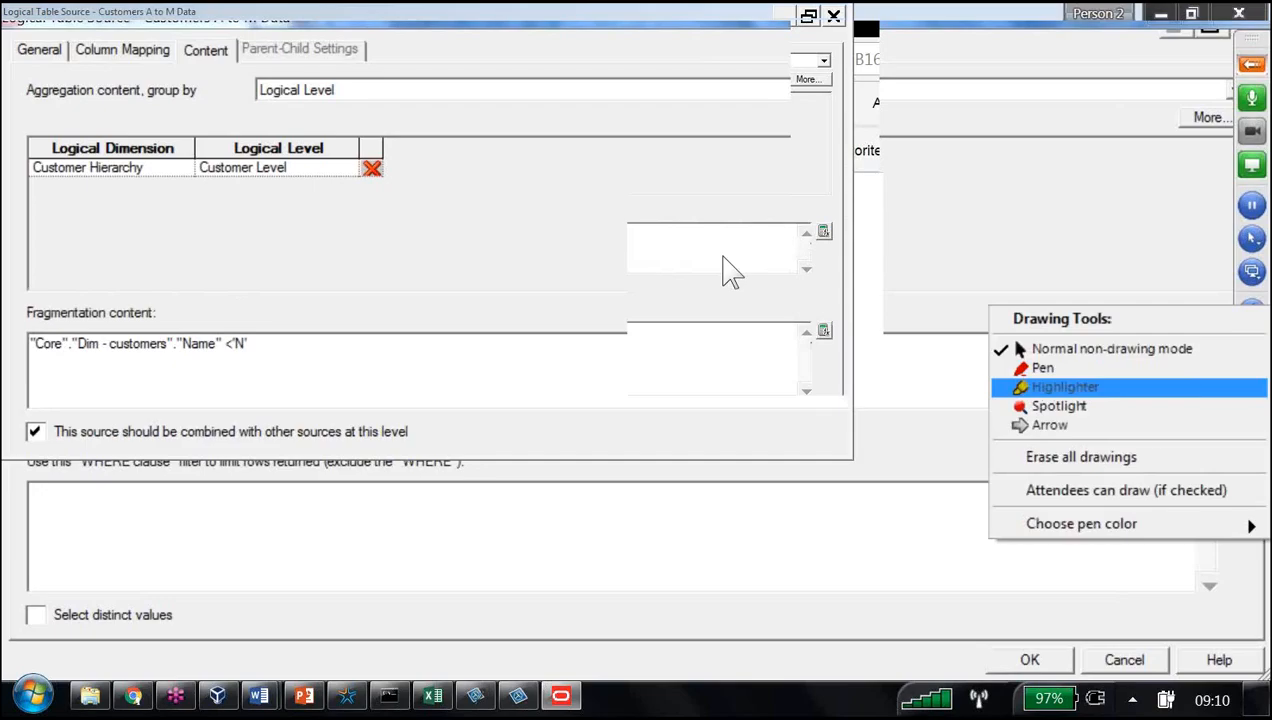
click(1065, 386)
drag(345, 431, 441, 431)
mouse_move(318, 140)
mouse_down()
mouse_move(282, 136)
mouse_move(318, 184)
mouse_move(320, 140)
mouse_up()
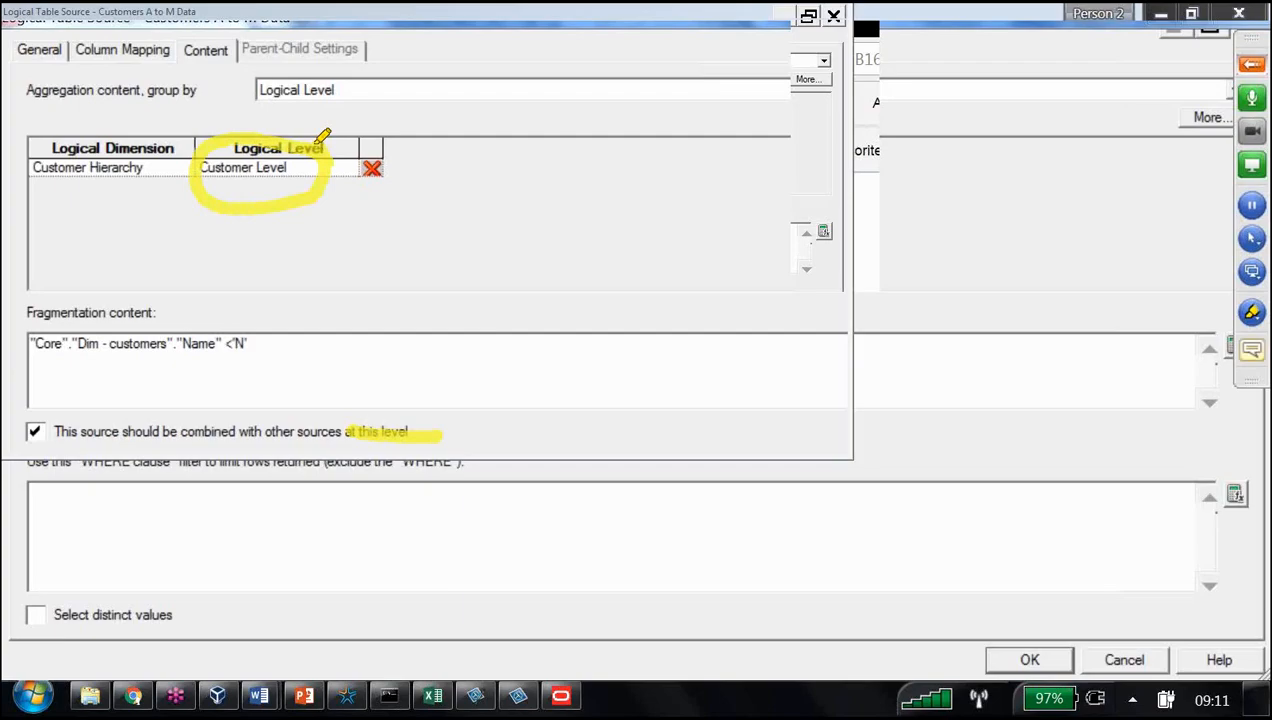
mouse_move(340, 178)
mouse_down()
mouse_move(515, 380)
mouse_move(392, 440)
mouse_up()
mouse_move(440, 330)
mouse_down()
mouse_move(475, 228)
mouse_move(554, 261)
mouse_up()
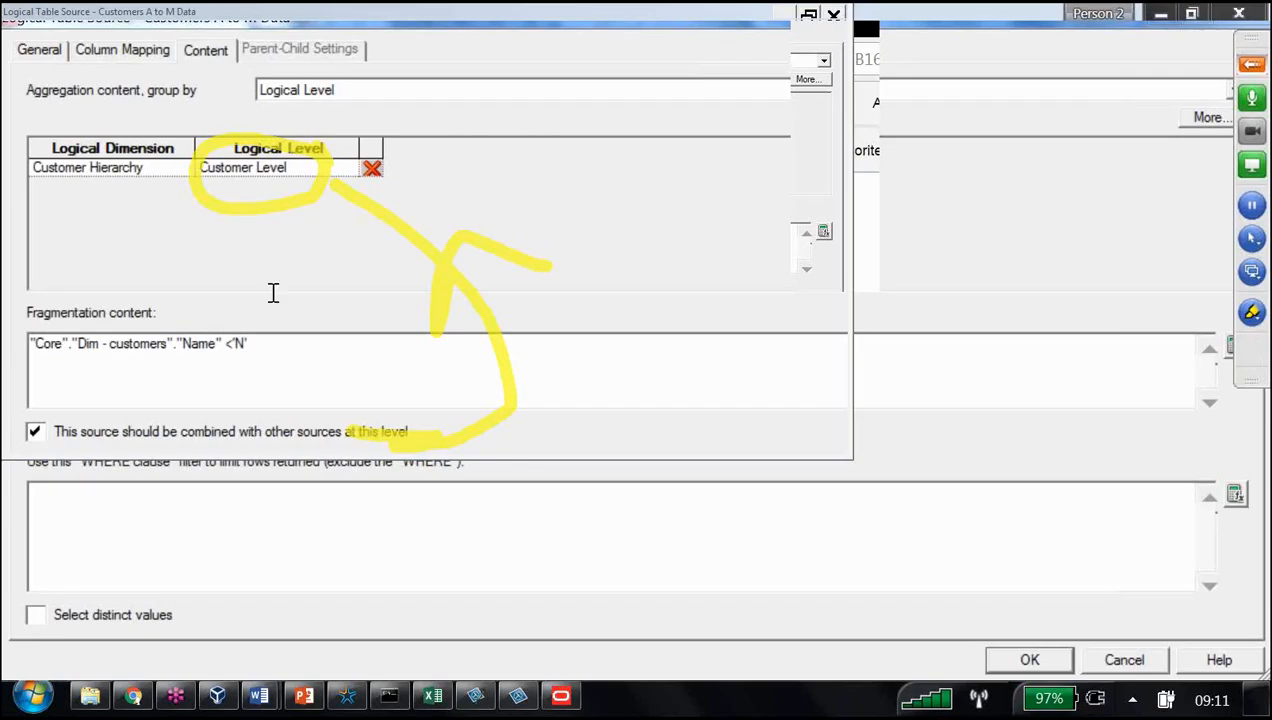
- Enable selecting distinct values for the Customers A to M Data source and erase the highlighter drawings
click(33, 430)
click(34, 430)
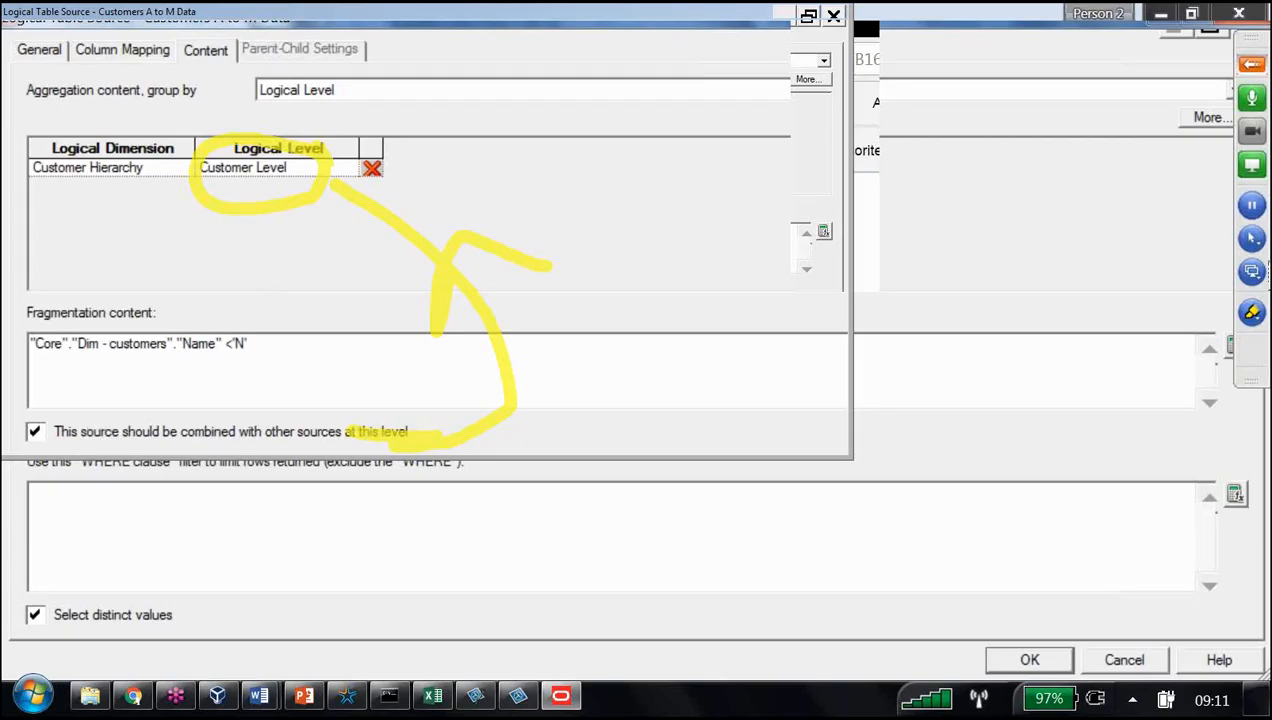
click(1251, 314)
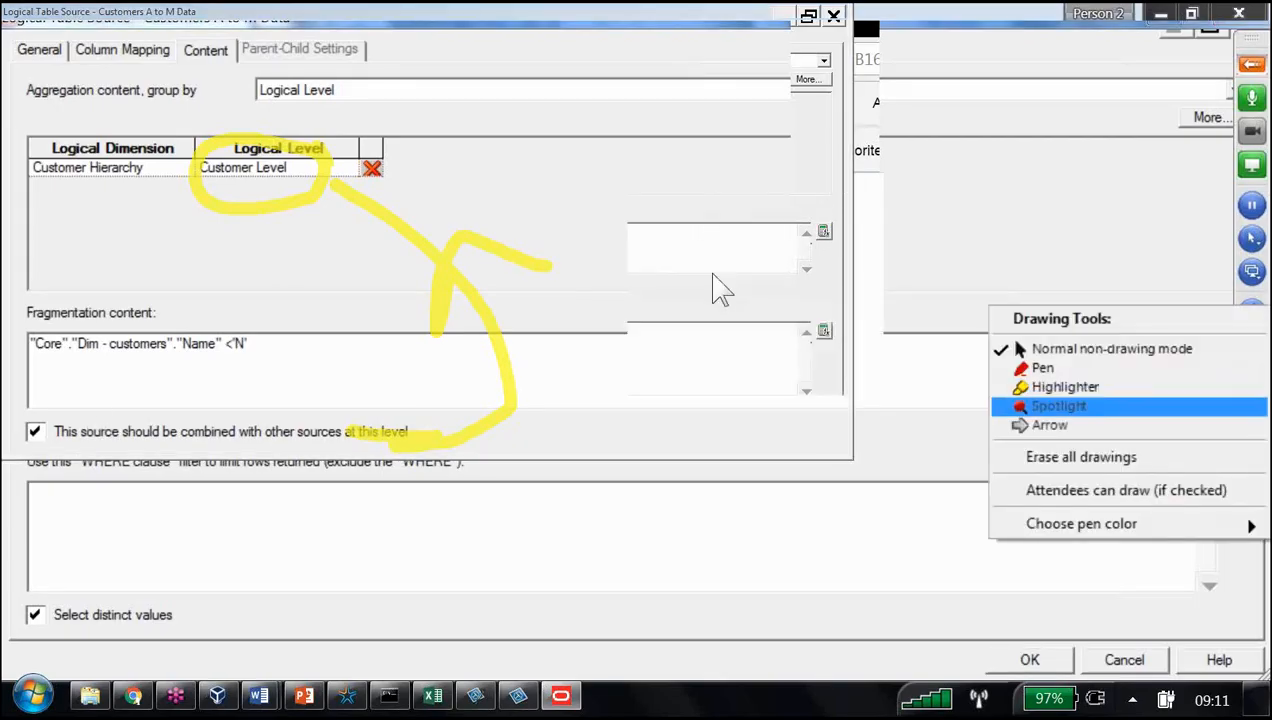
click(1074, 457)
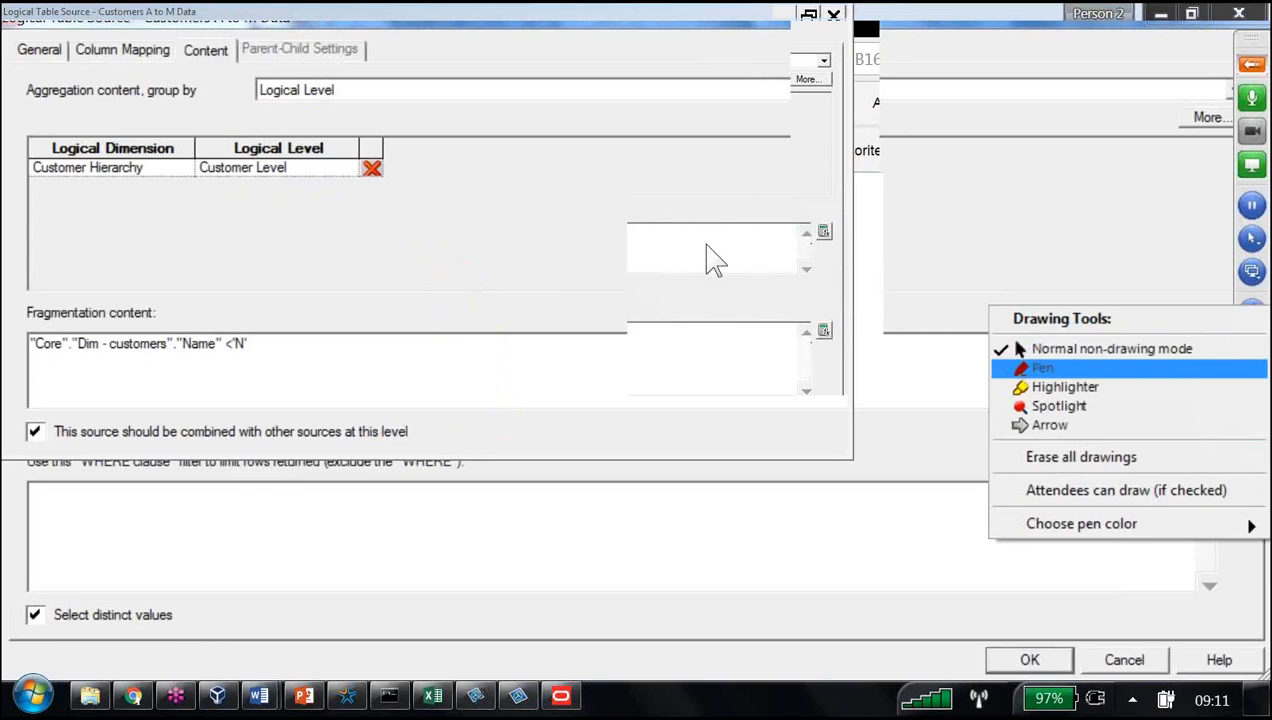
- With the pen, number the logical level, fragmentation content and source-combining option 1 to 3, and write "union all" beside the third
click(1050, 368)
drag(321, 168, 466, 154)
drag(581, 110, 605, 186)
drag(589, 88, 578, 66)
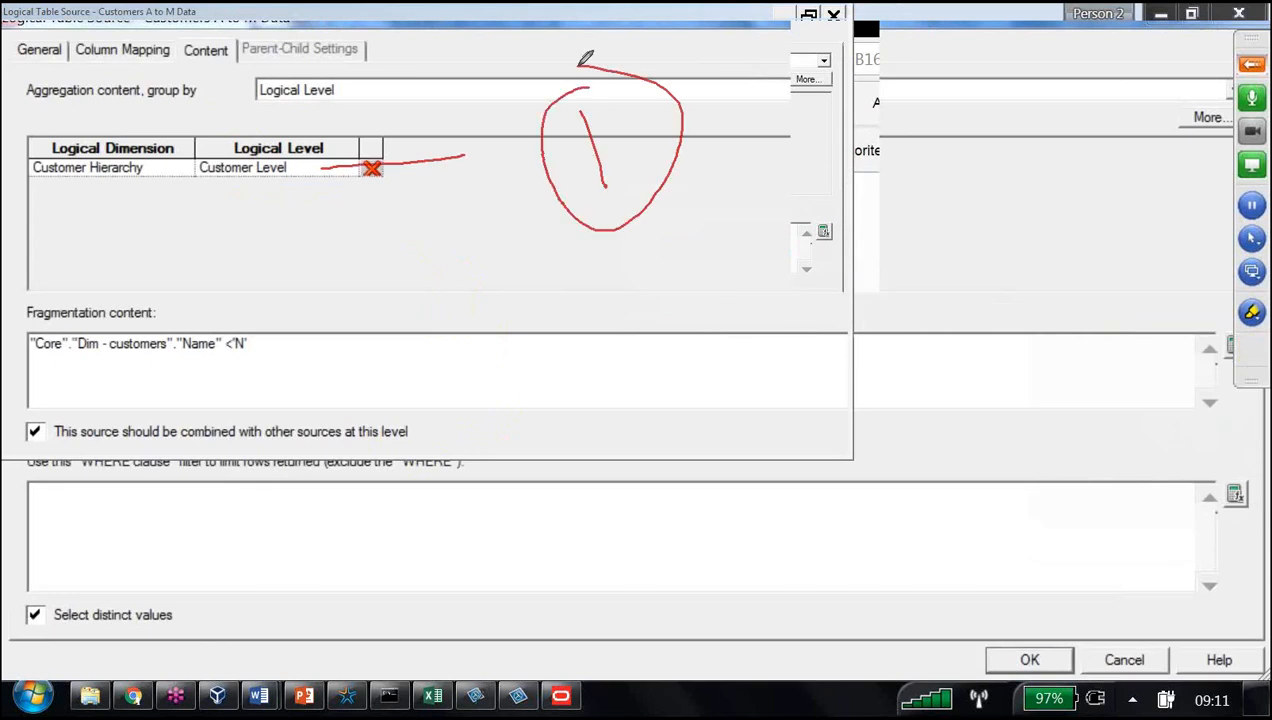
drag(266, 338, 447, 336)
mouse_move(567, 318)
mouse_down()
mouse_move(522, 380)
mouse_move(652, 345)
mouse_up()
drag(604, 272, 595, 452)
drag(697, 350, 538, 268)
drag(333, 425, 535, 522)
mouse_move(568, 490)
mouse_down()
mouse_move(622, 488)
mouse_move(545, 528)
mouse_up()
mouse_move(607, 466)
mouse_down()
mouse_move(525, 522)
mouse_move(540, 522)
mouse_up()
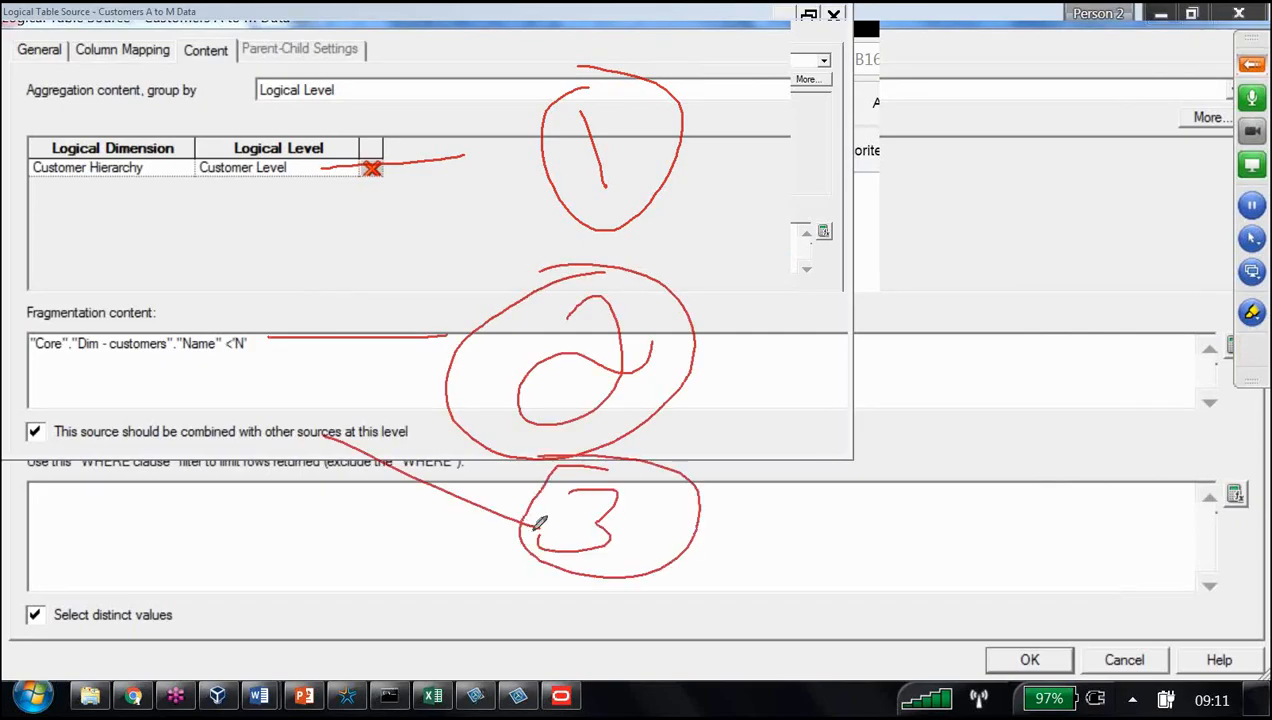
mouse_move(703, 486)
mouse_down()
mouse_move(832, 440)
mouse_move(853, 455)
mouse_up()
mouse_move(868, 381)
mouse_down()
mouse_move(945, 428)
mouse_move(978, 388)
mouse_move(1048, 402)
mouse_move(1114, 378)
mouse_up()
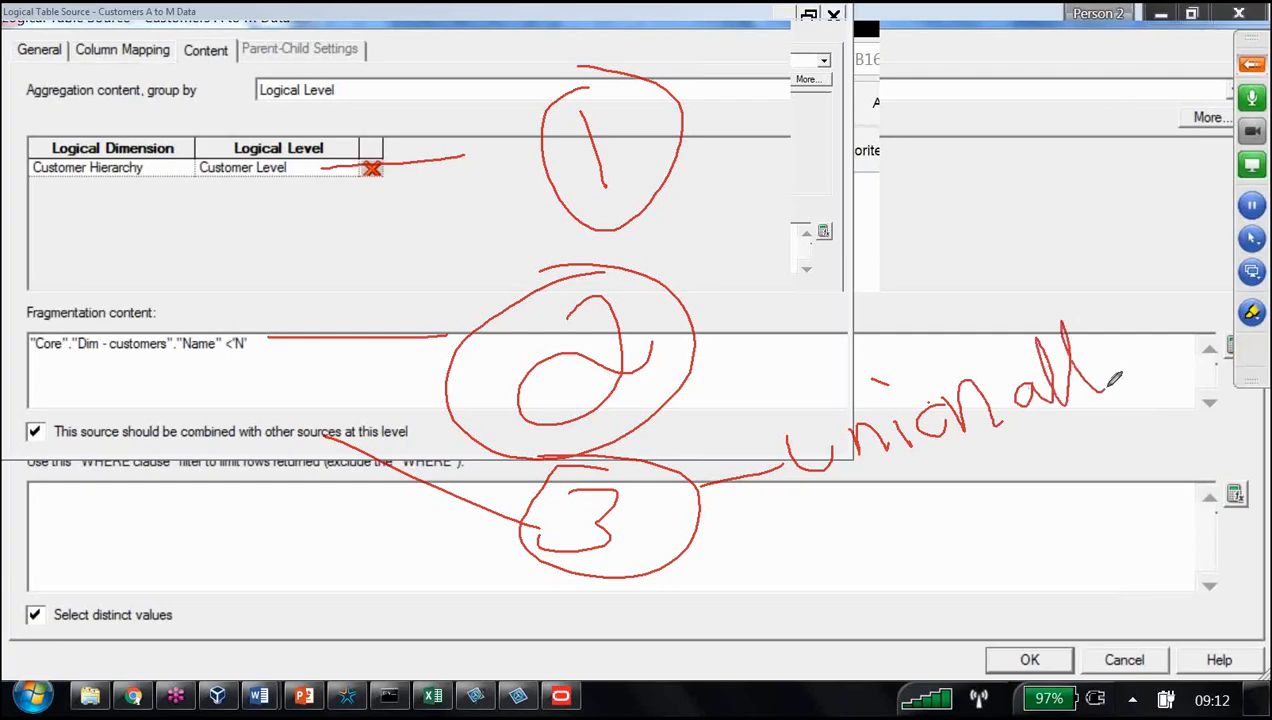
- With the pen, number the Select distinct values option 4 and write "Distinct" beside it
drag(206, 617, 547, 626)
mouse_move(628, 592)
mouse_down()
mouse_move(692, 578)
mouse_move(705, 654)
mouse_up()
mouse_move(692, 580)
mouse_down()
mouse_move(614, 650)
mouse_move(700, 640)
mouse_move(800, 578)
mouse_up()
mouse_move(845, 540)
mouse_down()
mouse_move(874, 528)
mouse_move(845, 610)
mouse_up()
drag(888, 537, 955, 520)
mouse_move(984, 570)
mouse_down()
mouse_move(992, 488)
mouse_move(1088, 557)
mouse_move(1164, 520)
mouse_move(1224, 456)
mouse_move(1266, 556)
mouse_up()
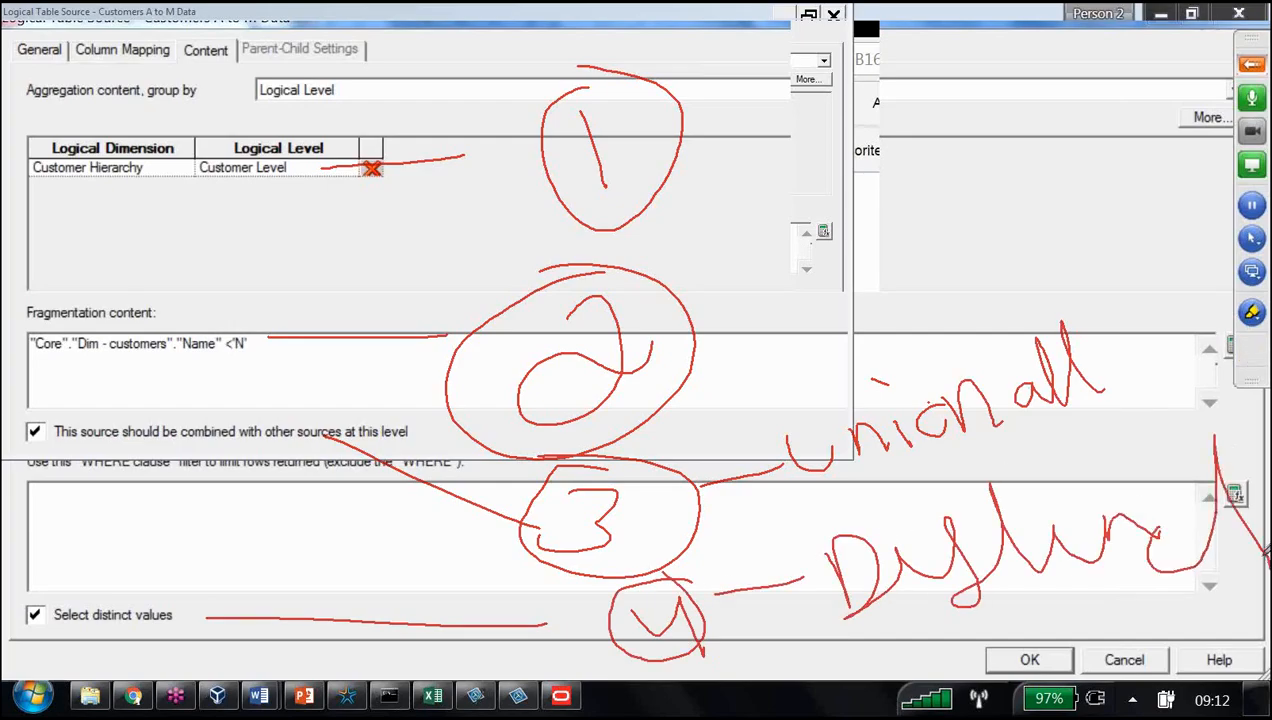
drag(1000, 514, 1055, 500)
- Erase all pen drawings and apply the Customers A to M Data source settings
click(1252, 312)
click(1085, 378)
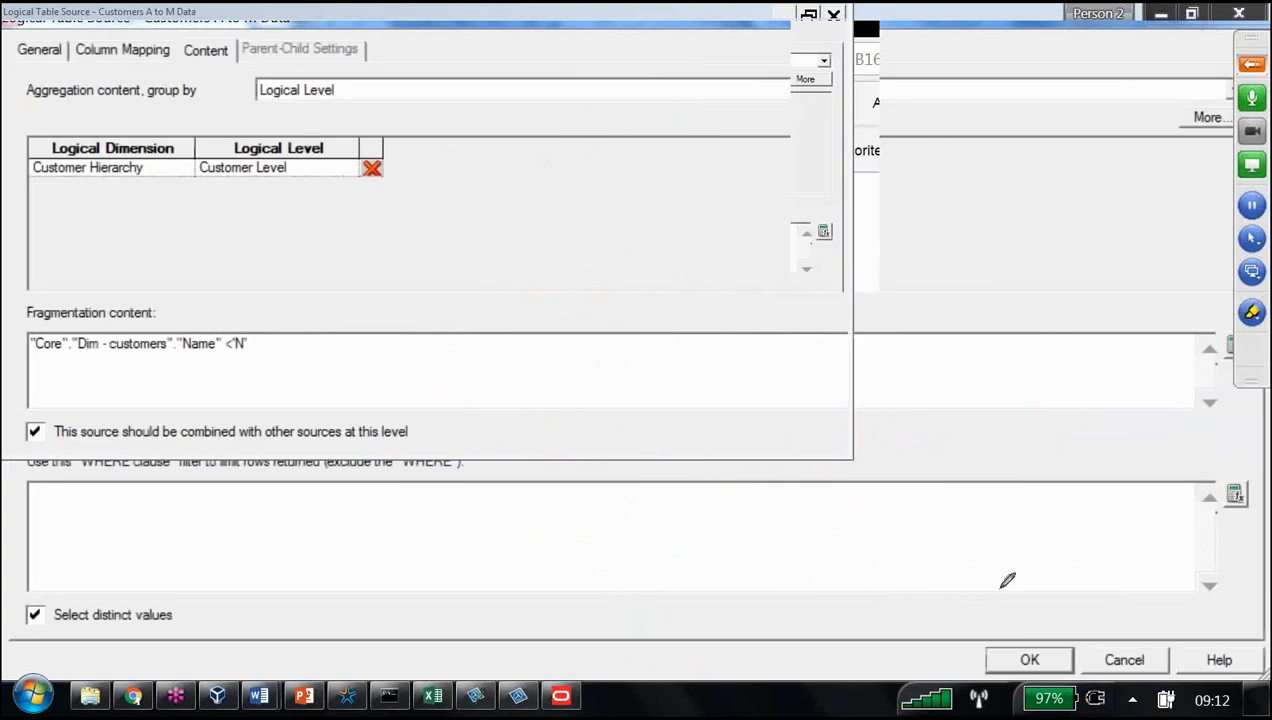
click(1027, 657)
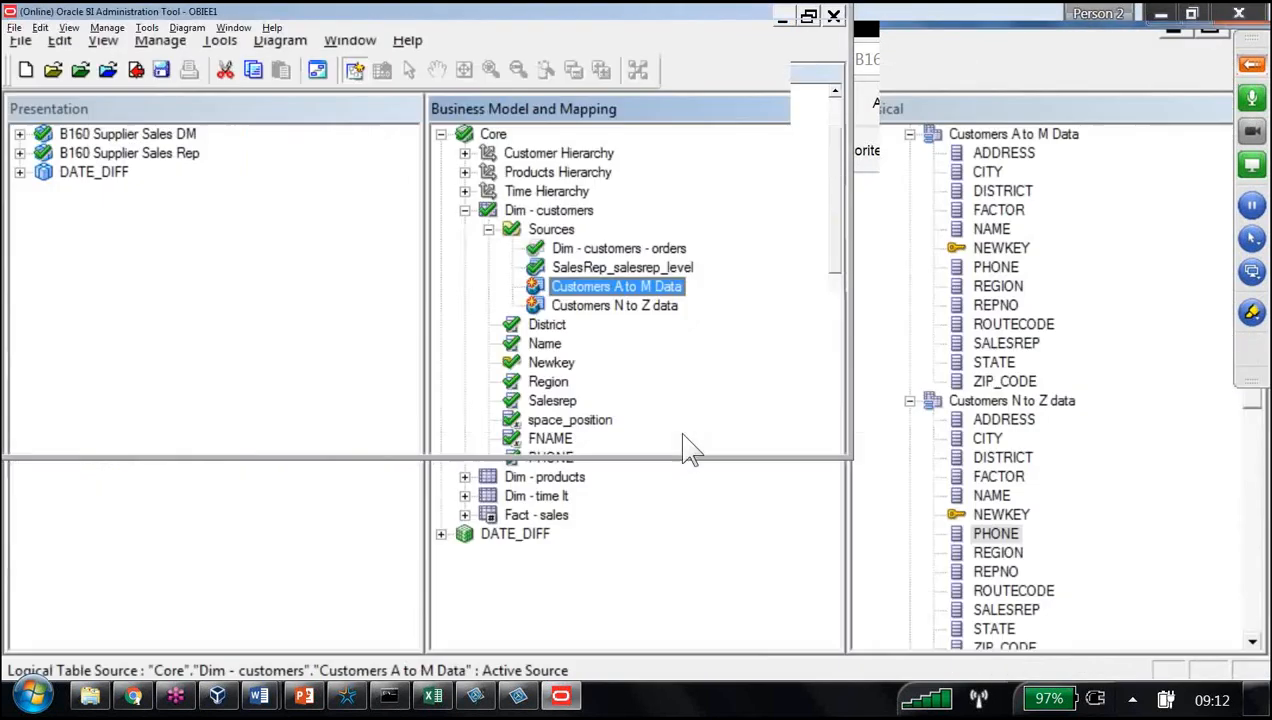
- Set the Customers N to Z data source's fragmentation content to "Core"."Dim - customers"."Name" >'M' and combine it with other sources at this level
key(Down)
key(Return)
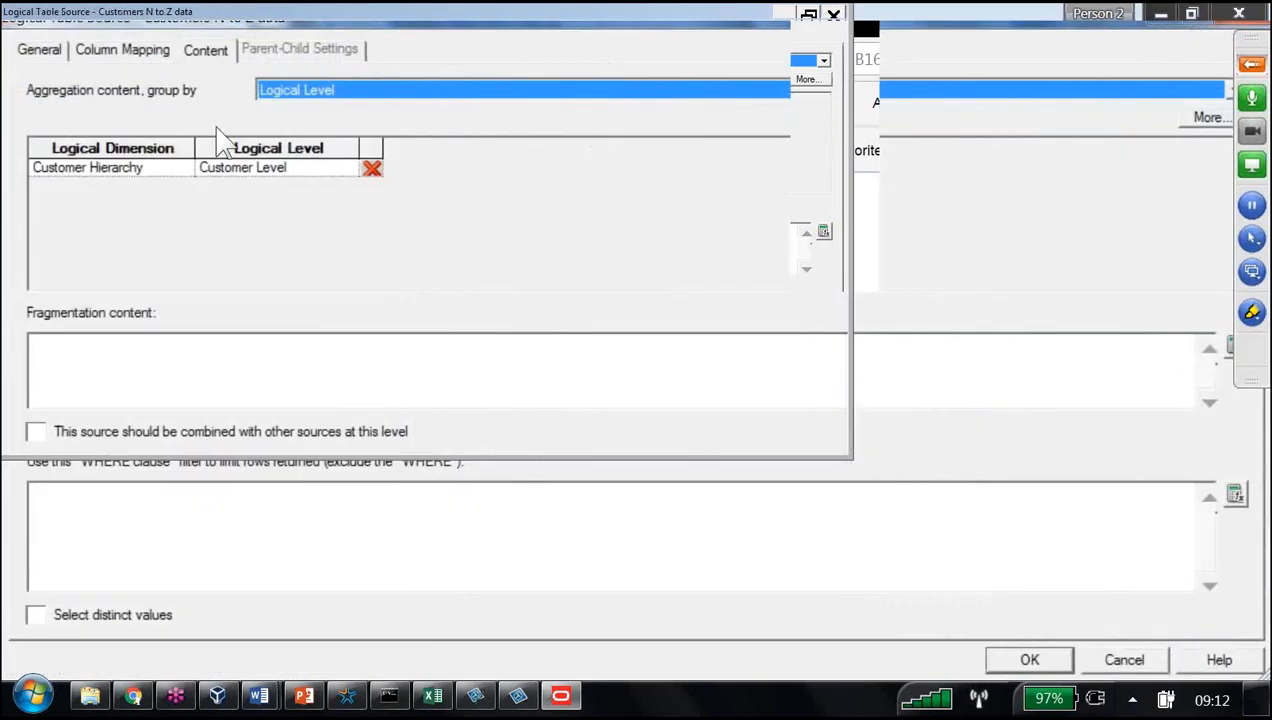
click(241, 242)
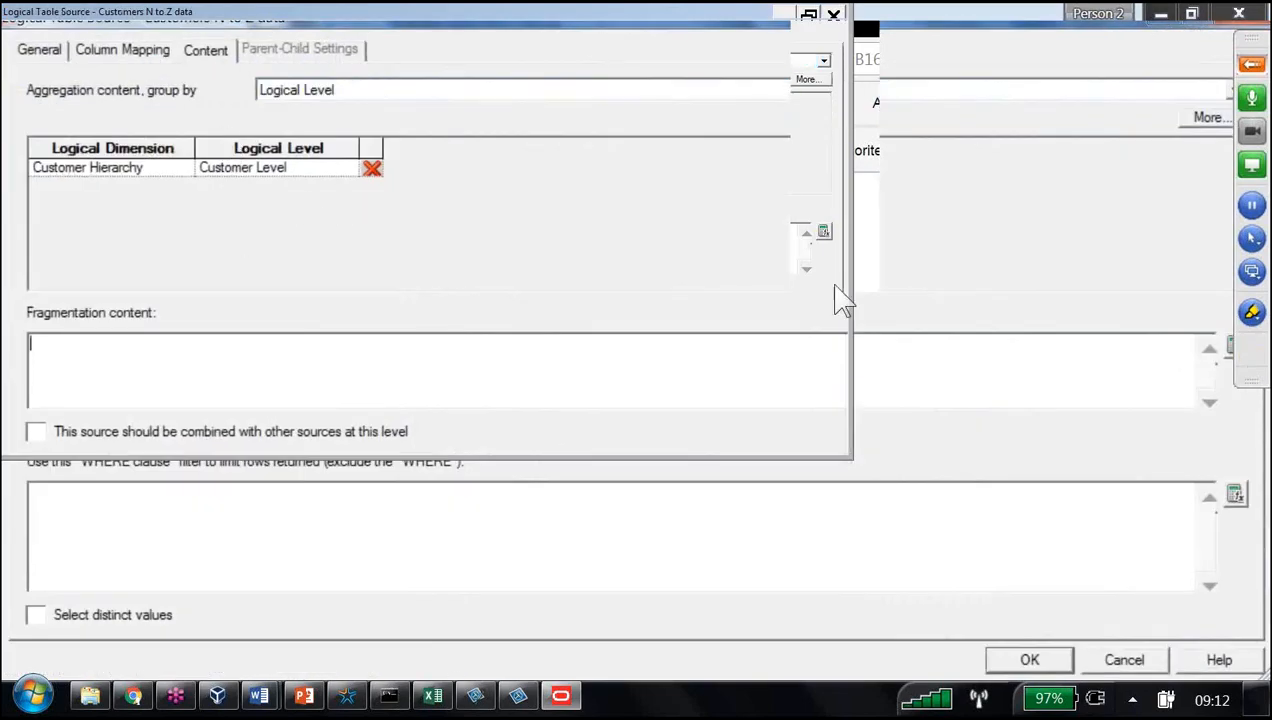
click(821, 236)
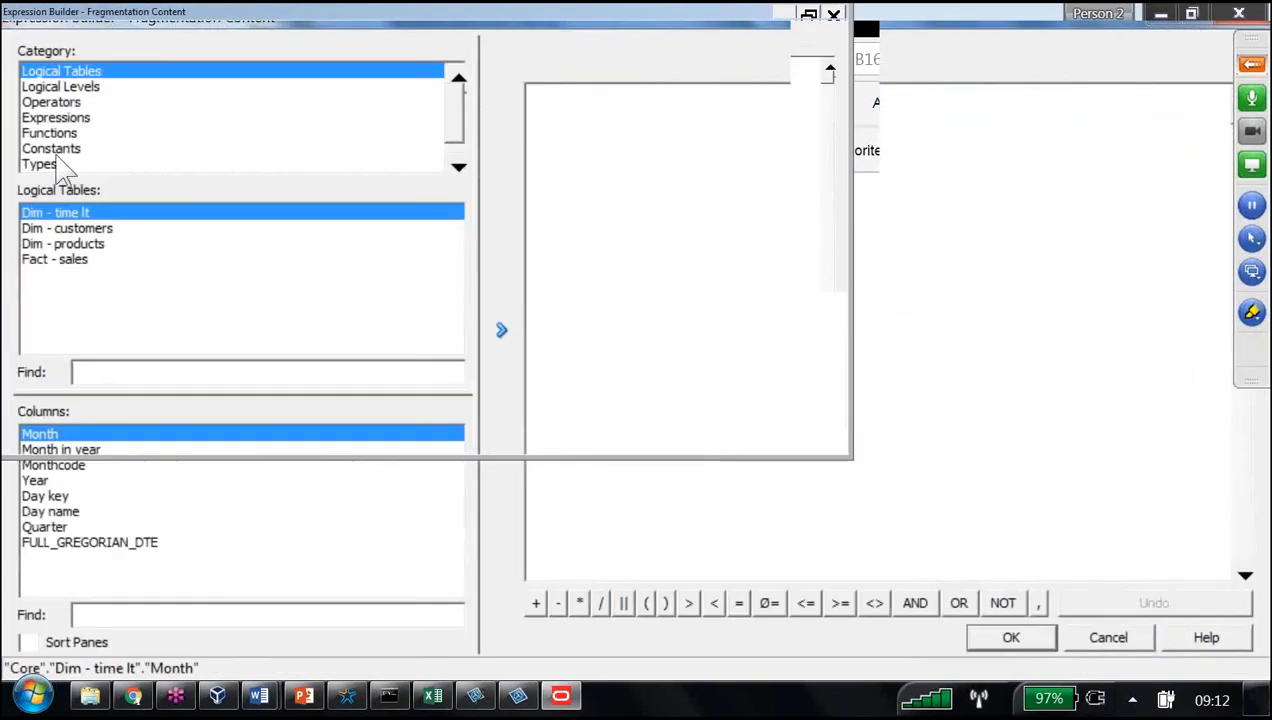
click(62, 228)
key(Down)
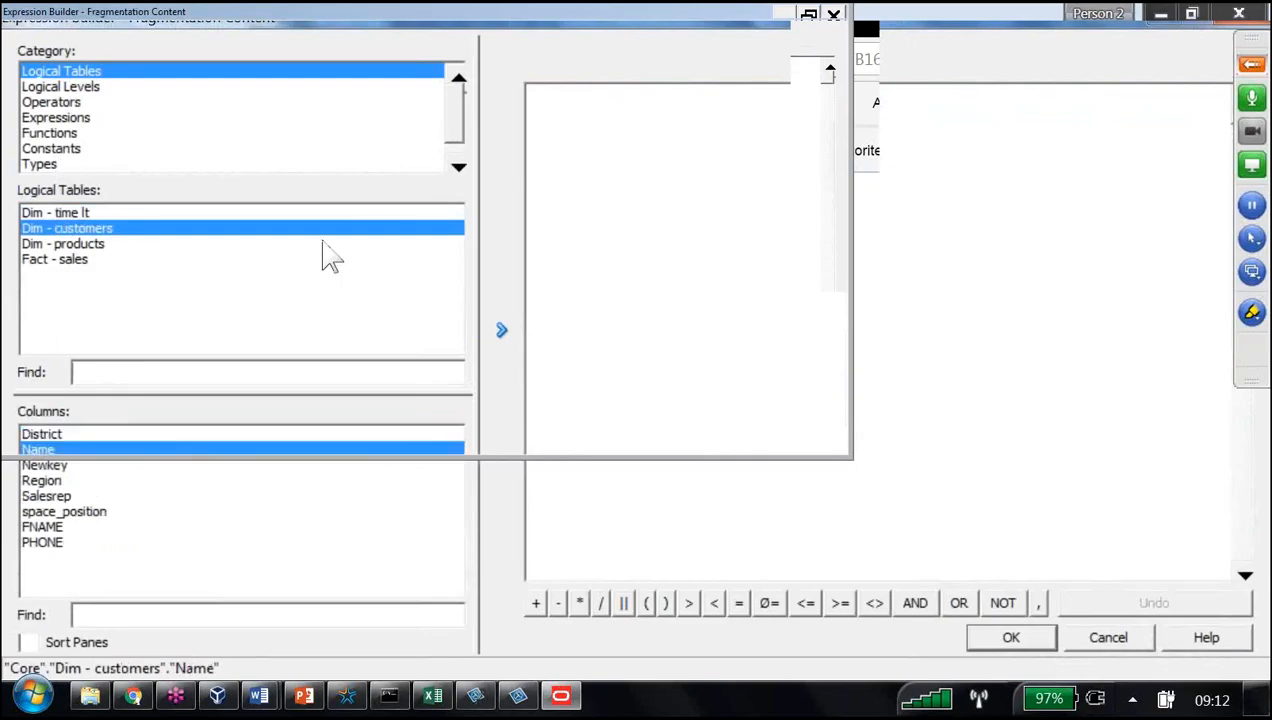
click(501, 330)
text(>'M)
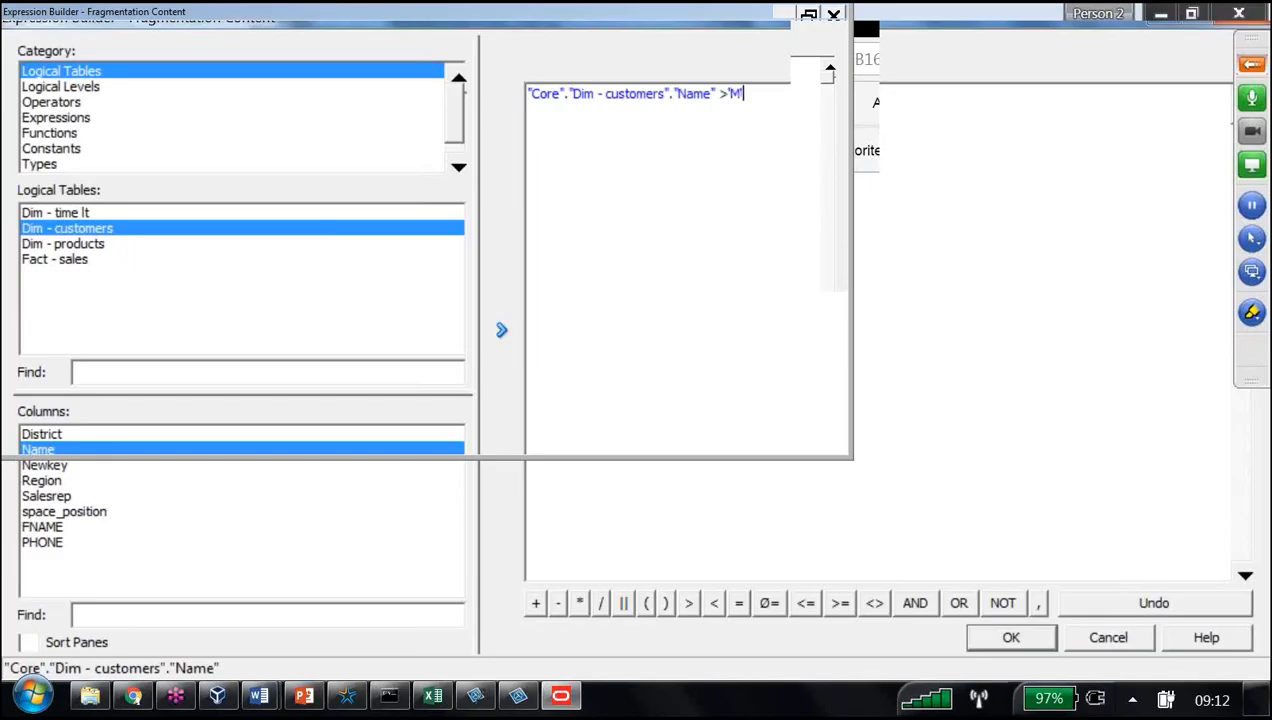
click(681, 424)
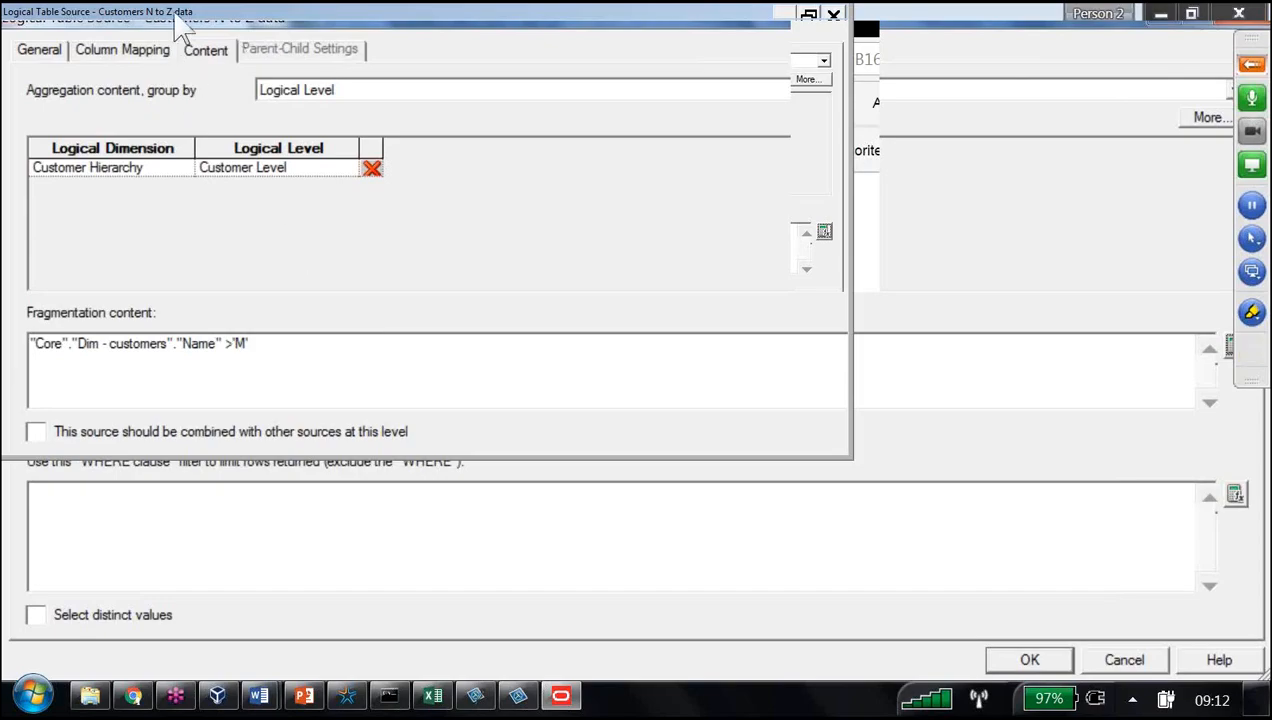
click(35, 431)
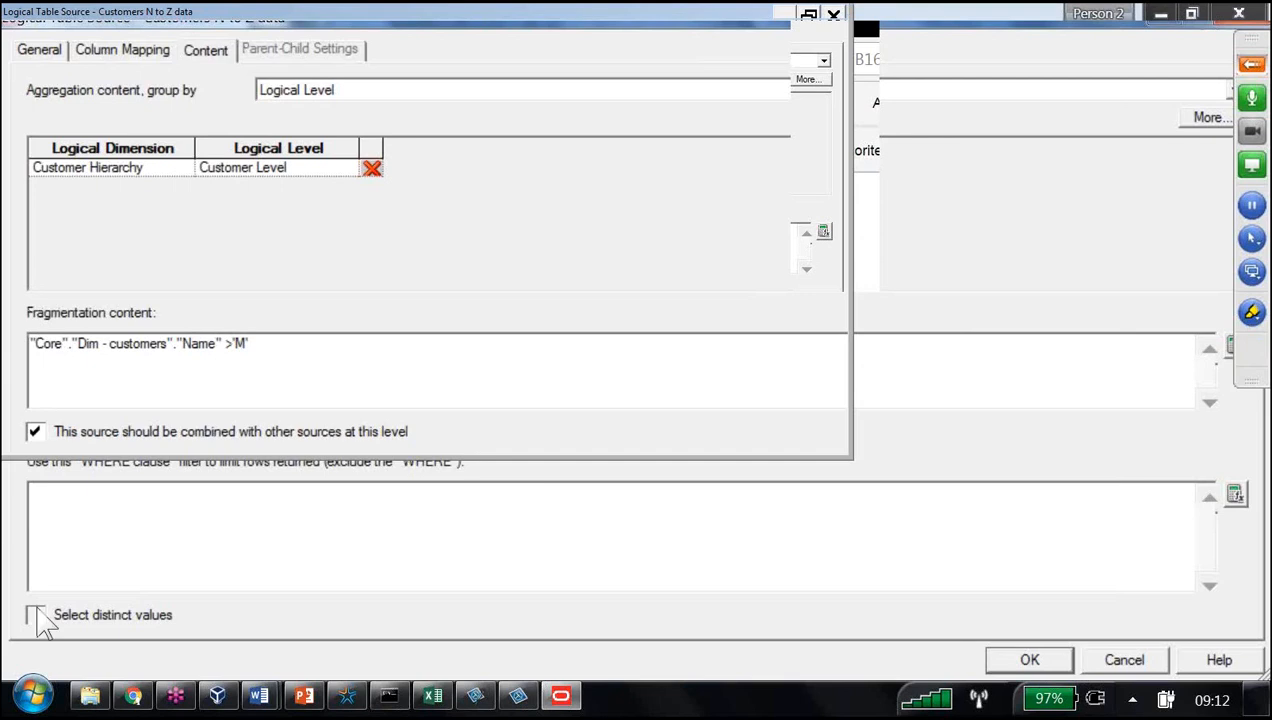
key(Return)
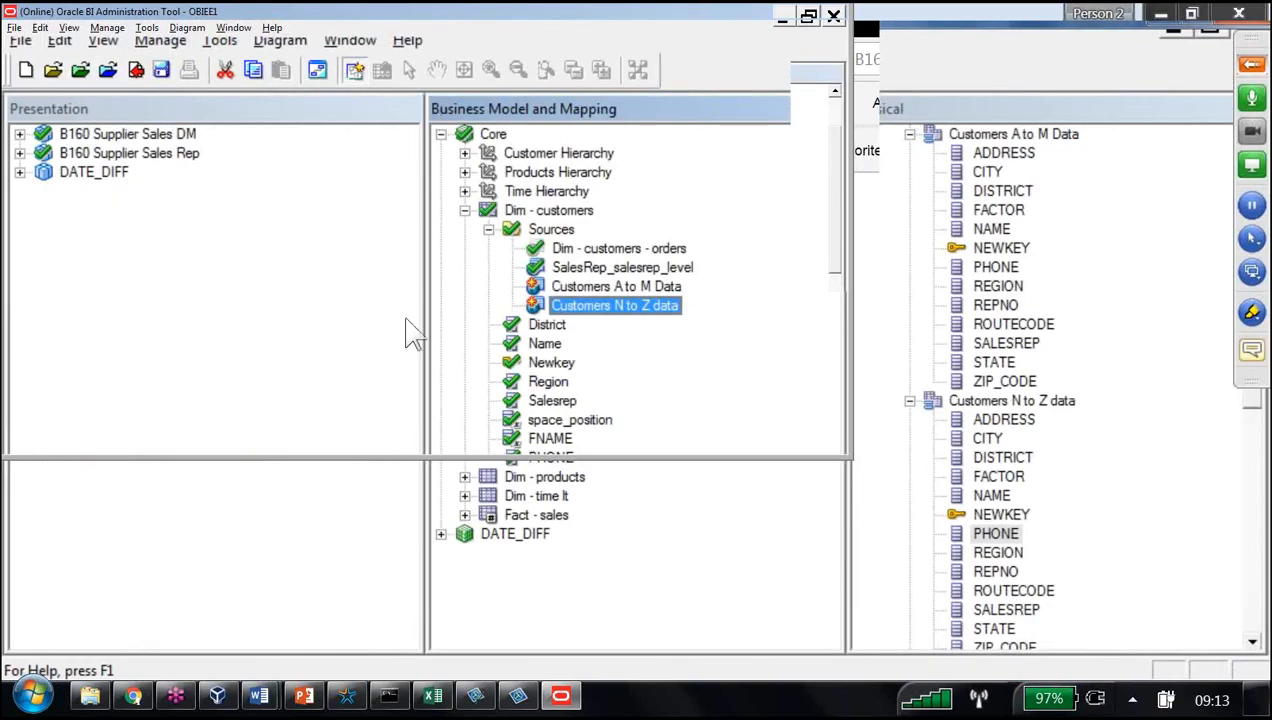
- Check in the repository changes with a global consistency check and include warnings in the displayed messages
click(108, 70)
key(Return)
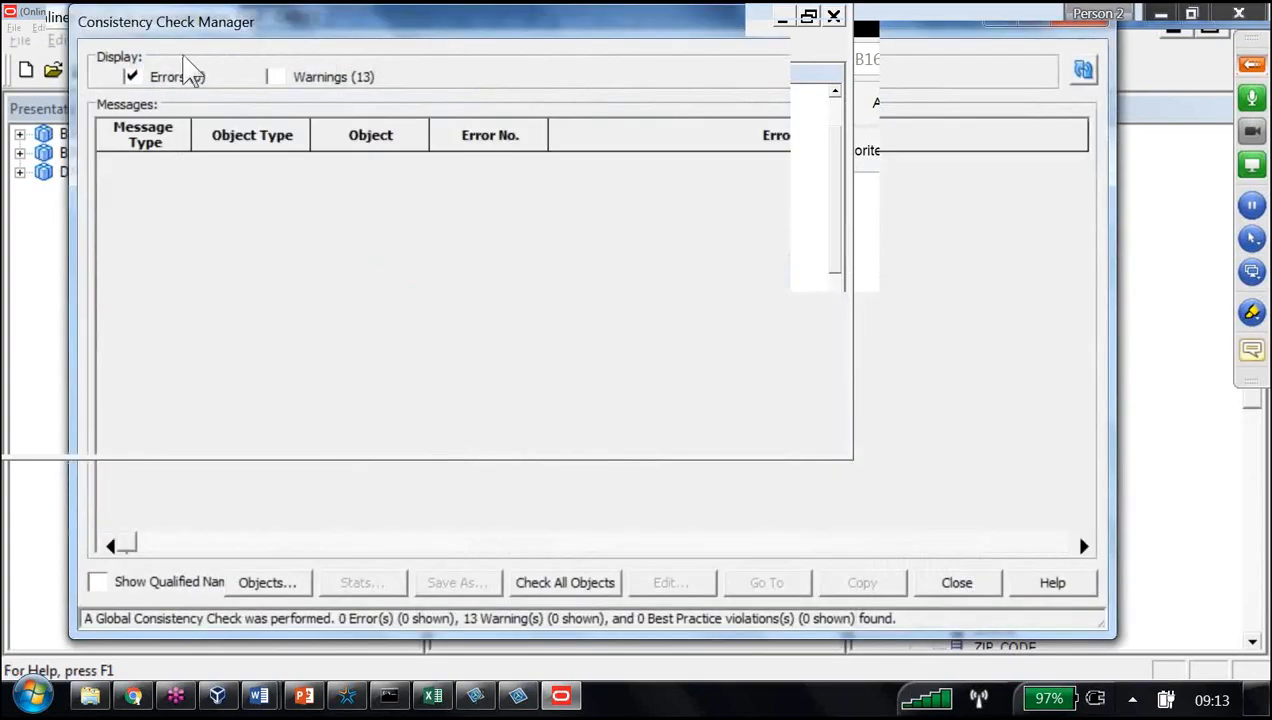
click(275, 77)
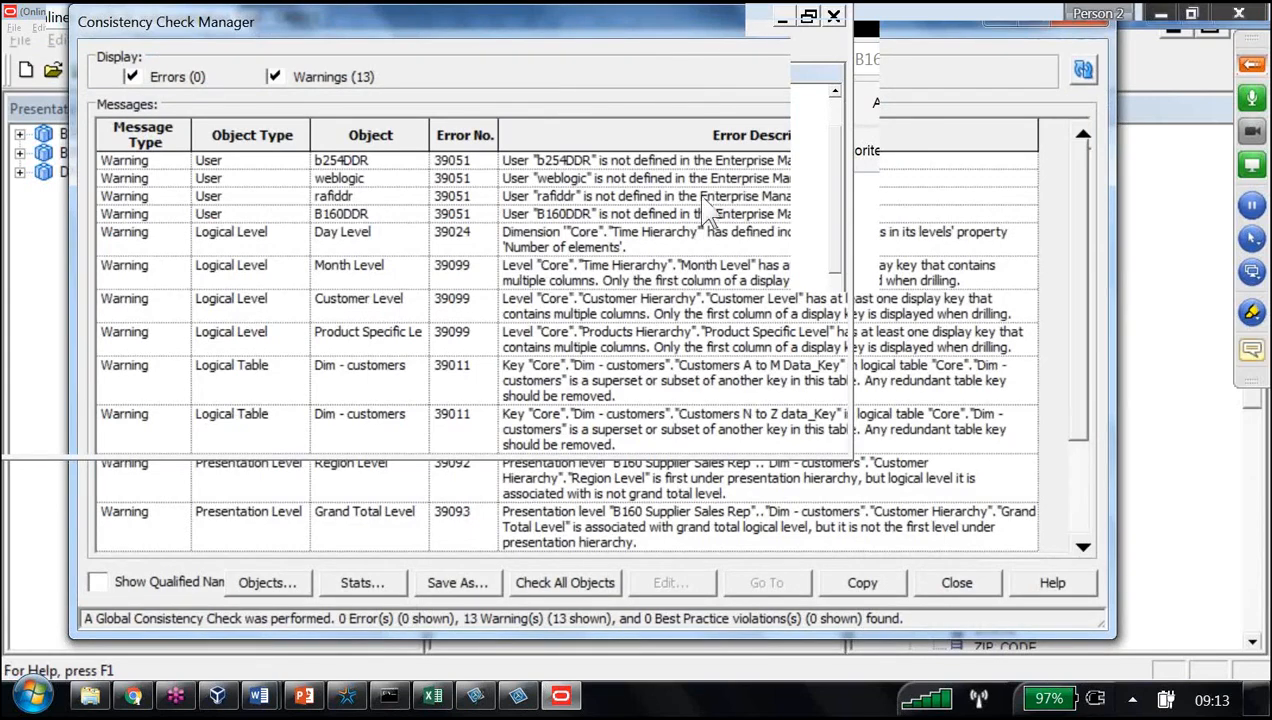
- Examine the Dim - customers logical table warnings for the A to M and N to Z keys, and close the consistency check
scroll(725, 240, down, 2)
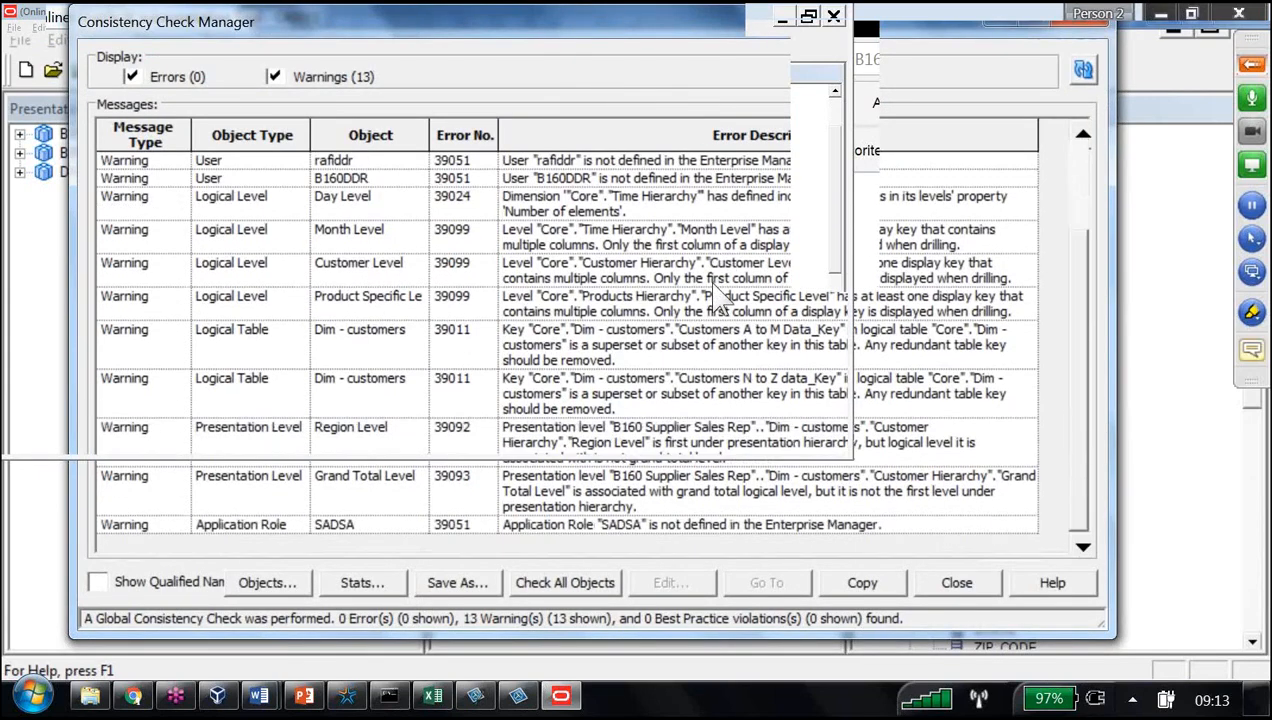
click(362, 338)
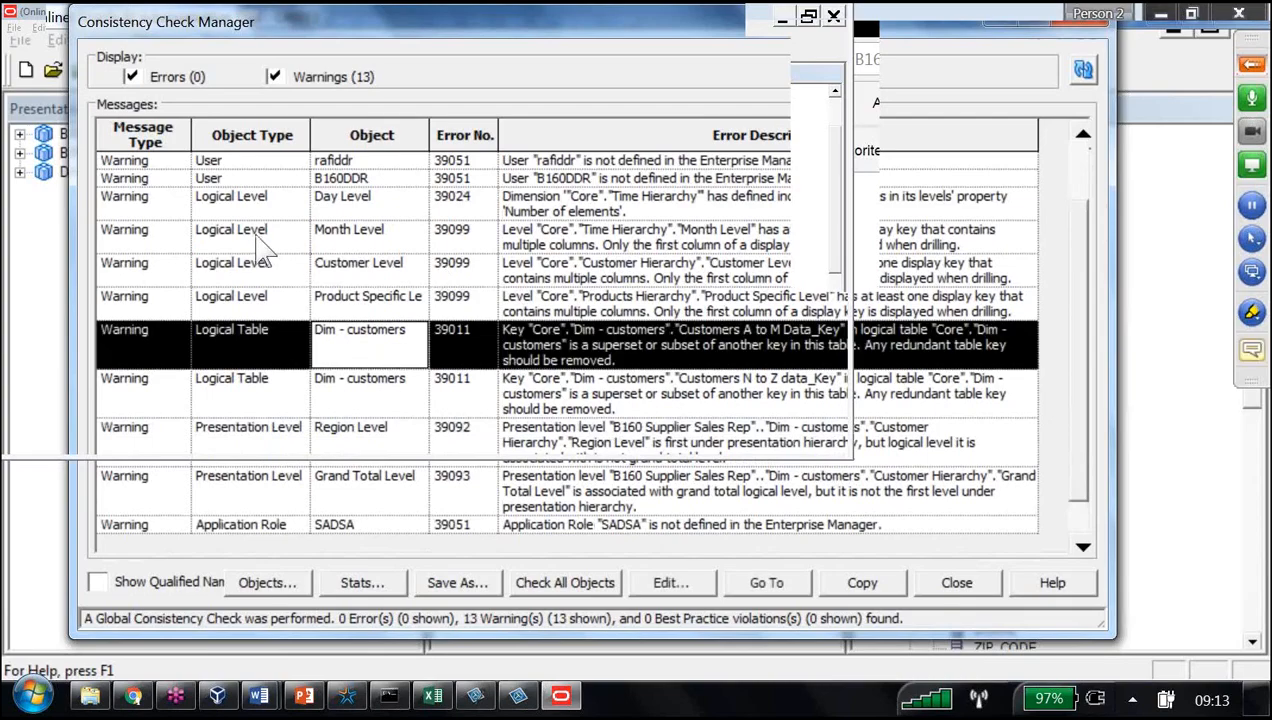
key(Down)
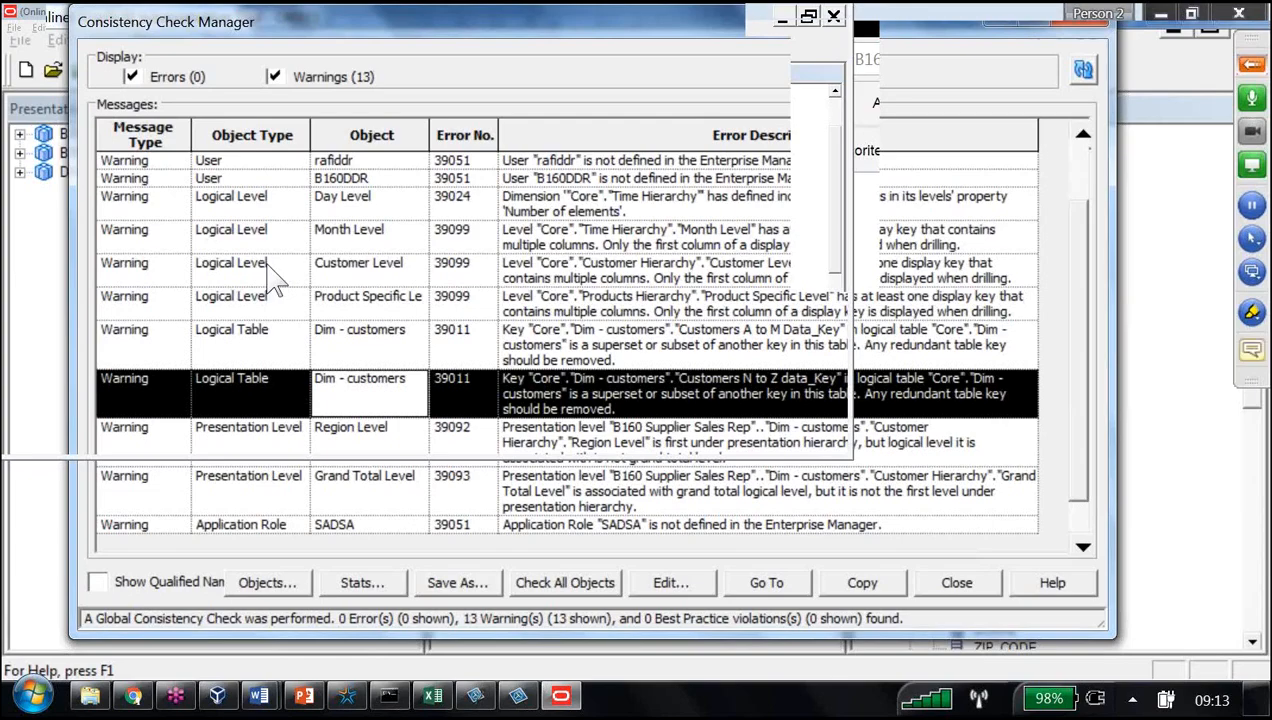
click(957, 583)
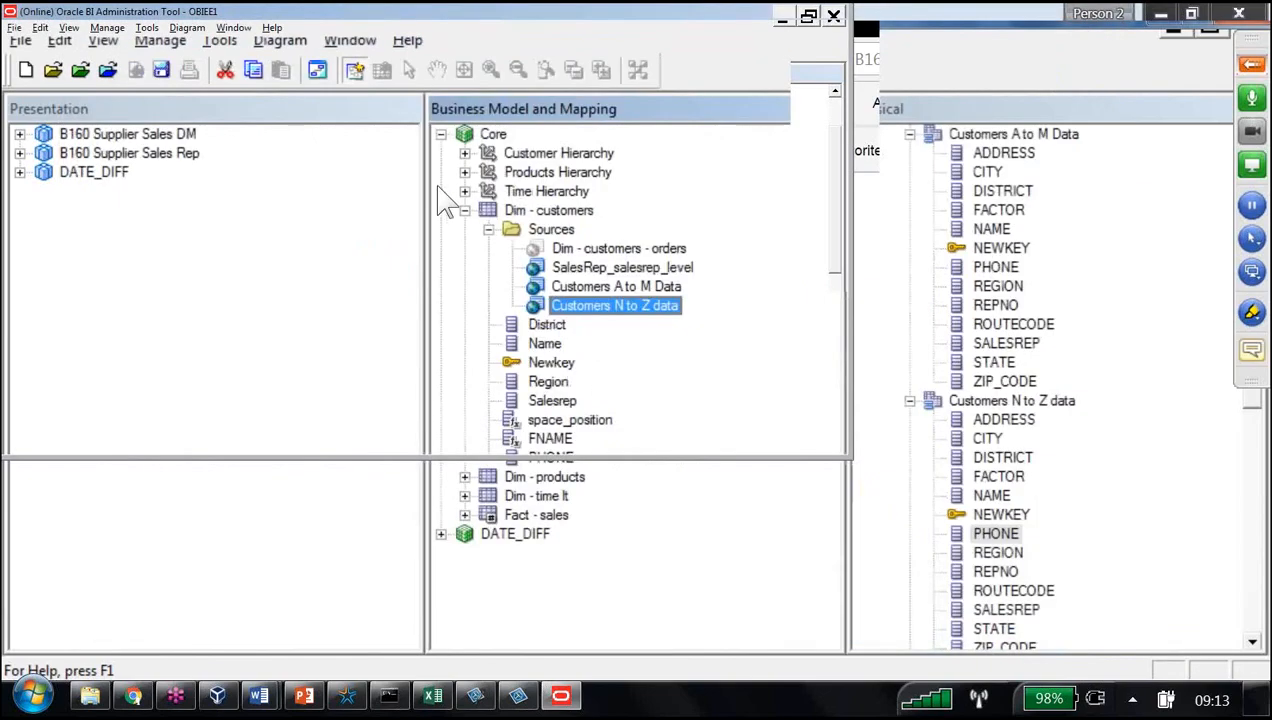
- Delete the Customers A to M Data_Key and Customers N to Z data_Key keys from the Dim - customers logical table and apply the change
click(998, 516)
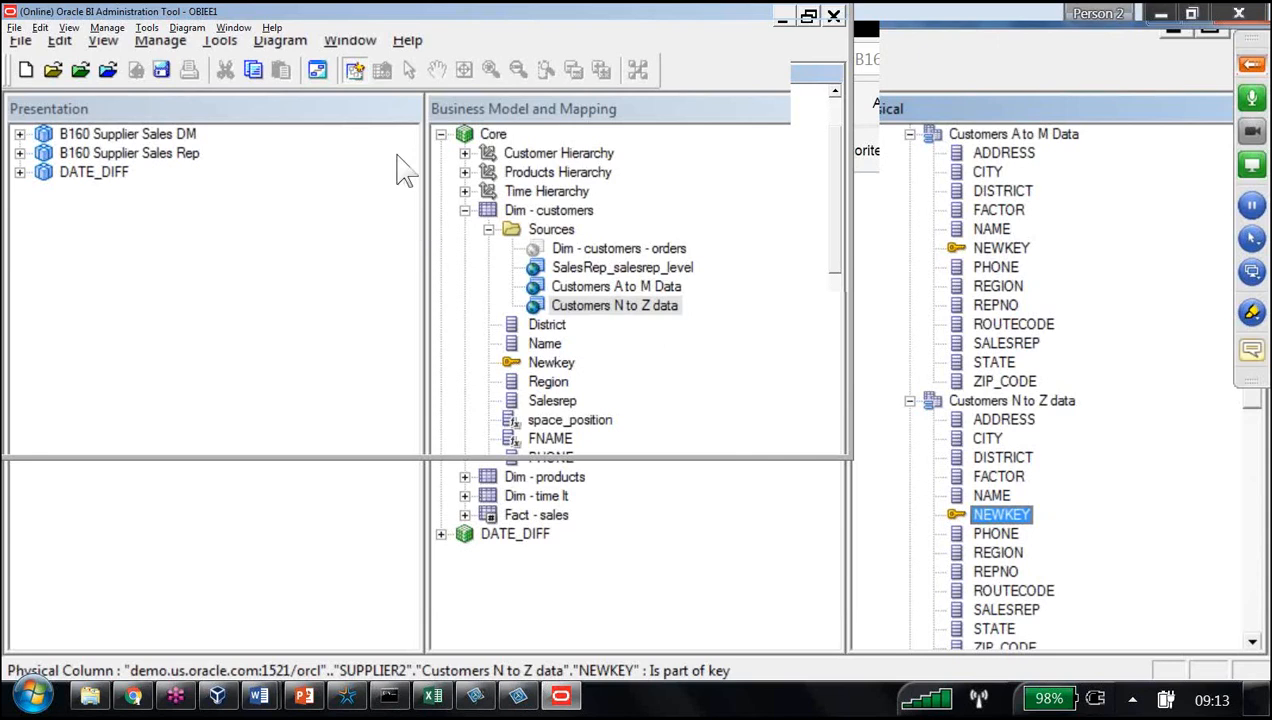
double_click(559, 211)
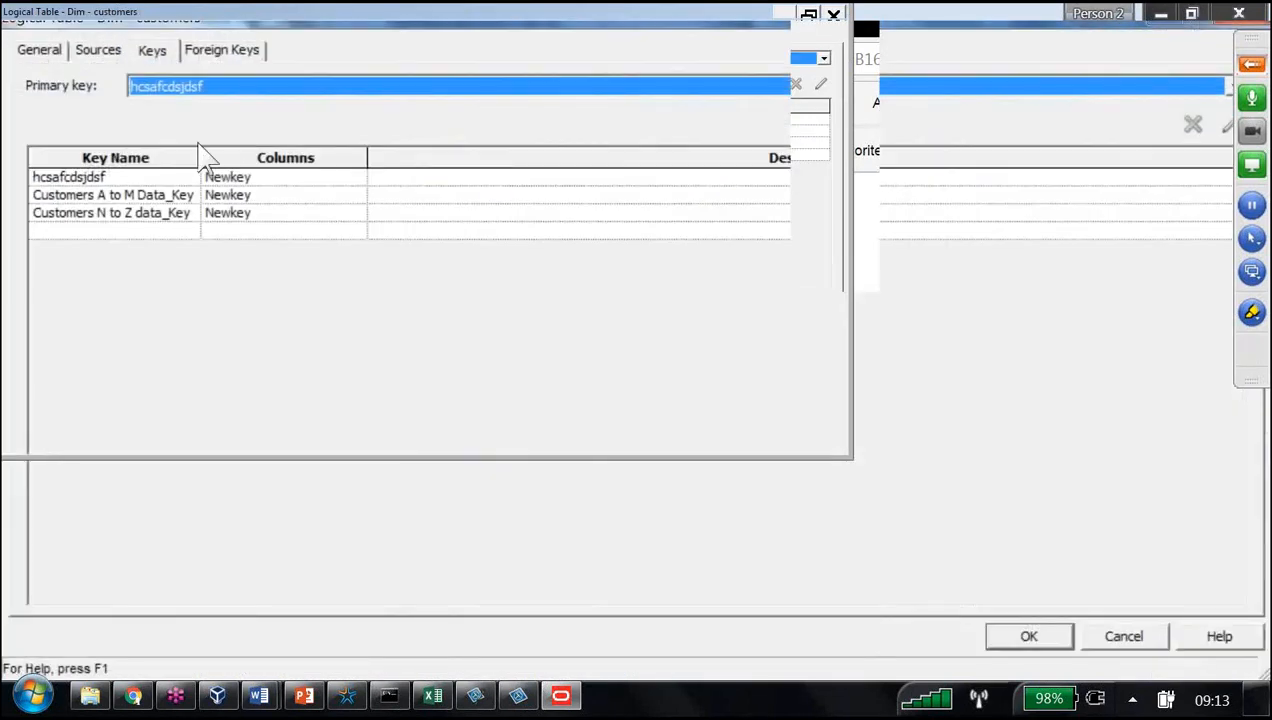
click(114, 195)
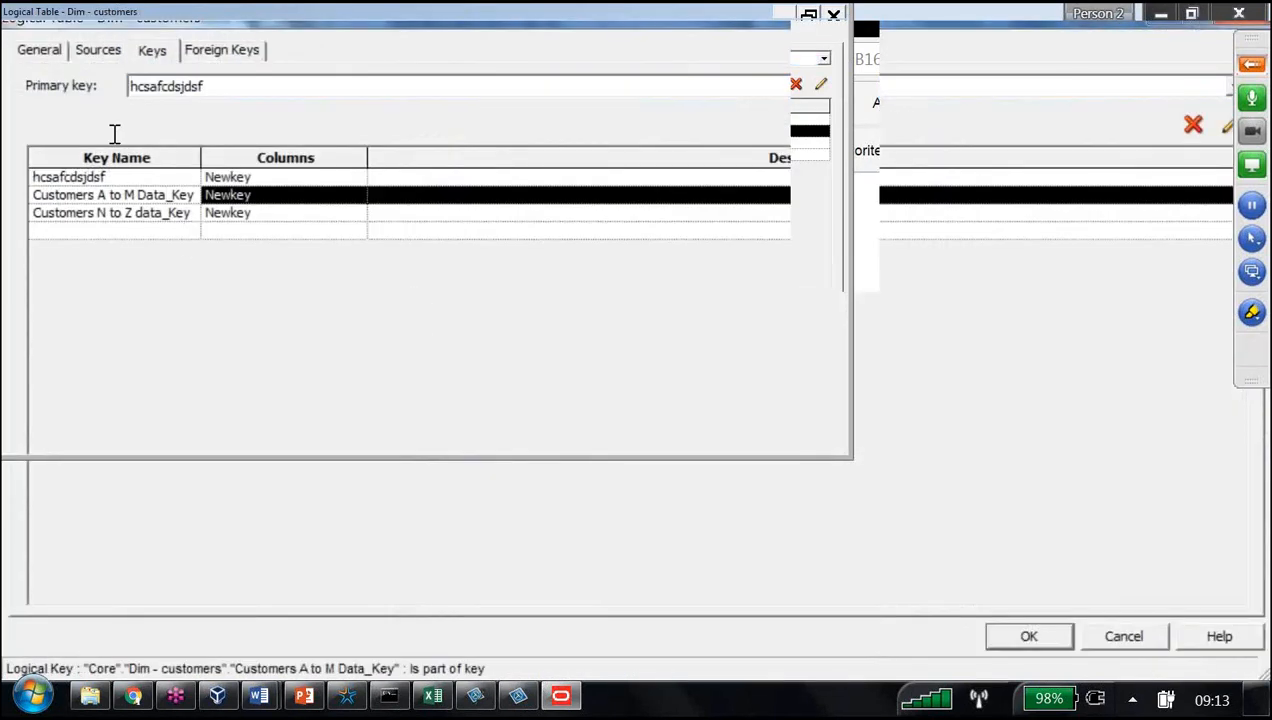
click(796, 84)
key(Return)
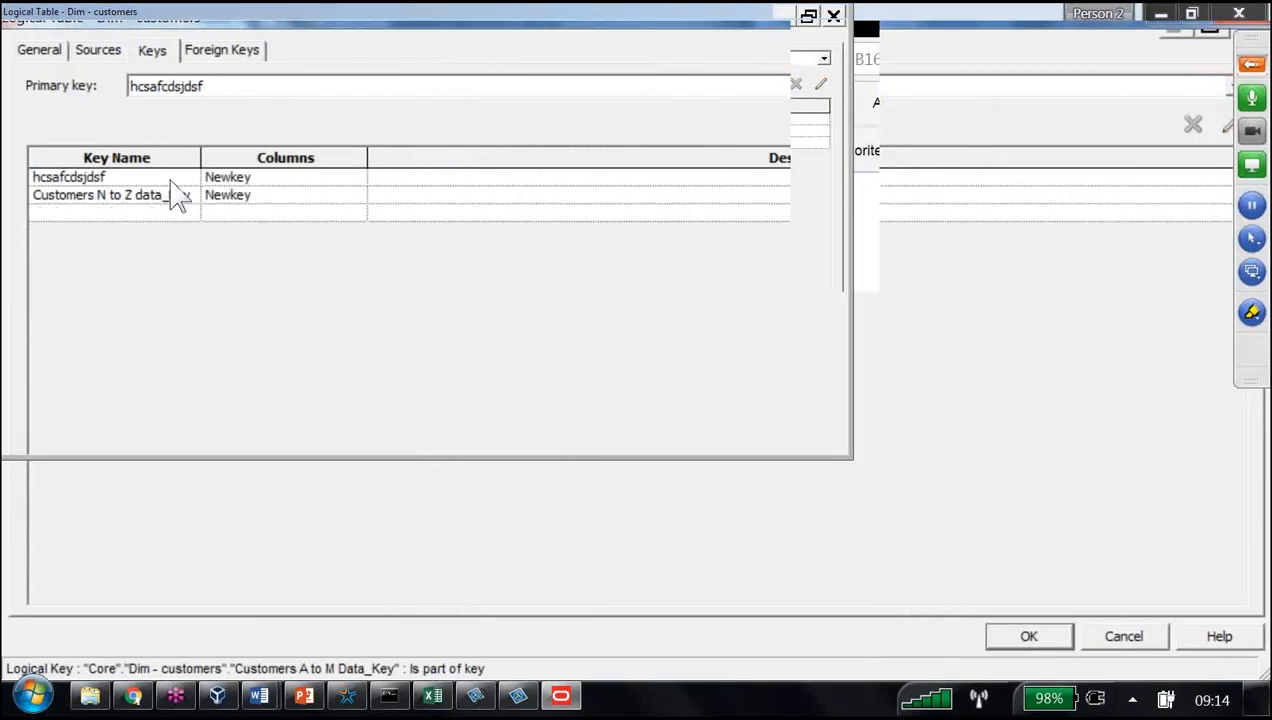
click(796, 84)
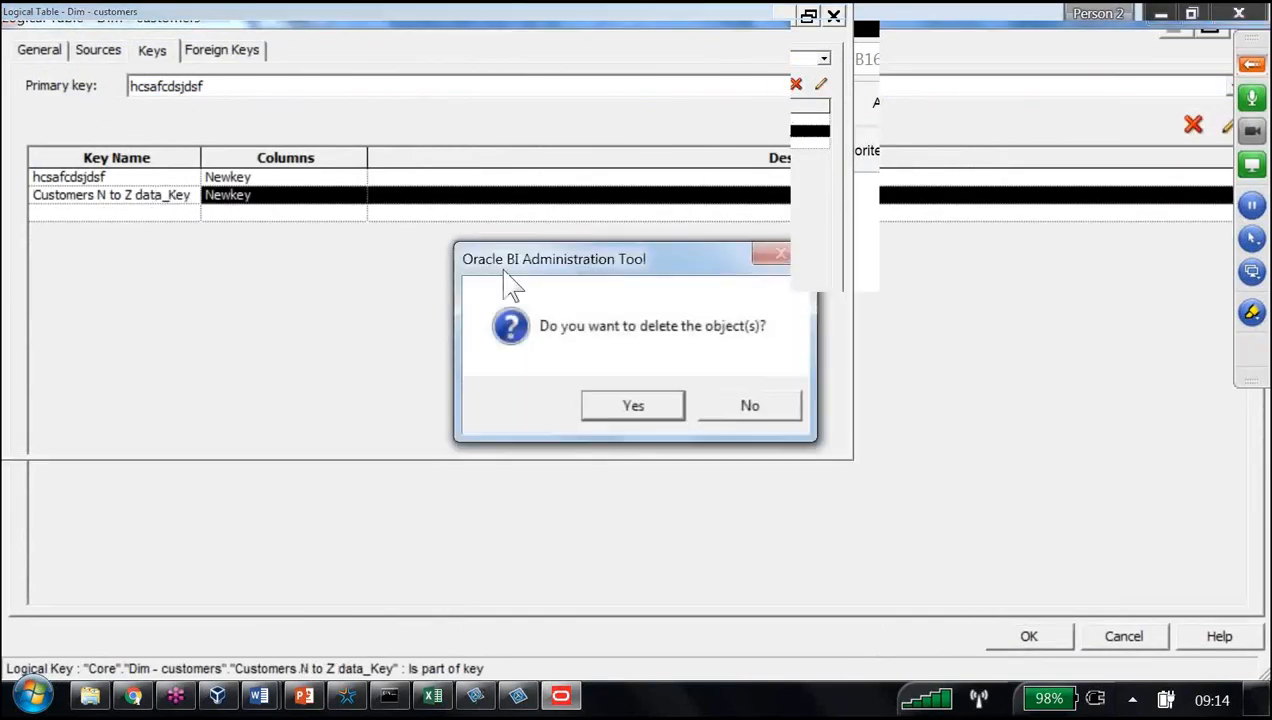
key(Return)
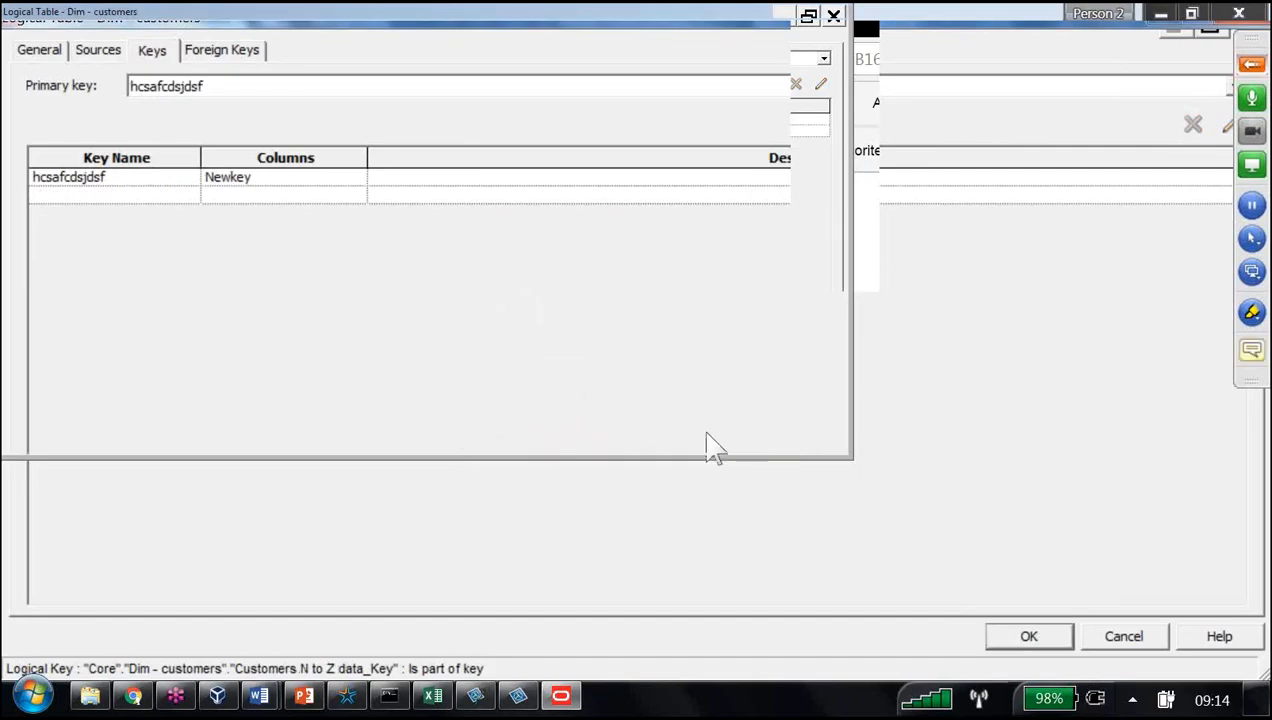
click(702, 428)
- Save the repository by checking in the changes with a global consistency check, and close the check results
click(161, 69)
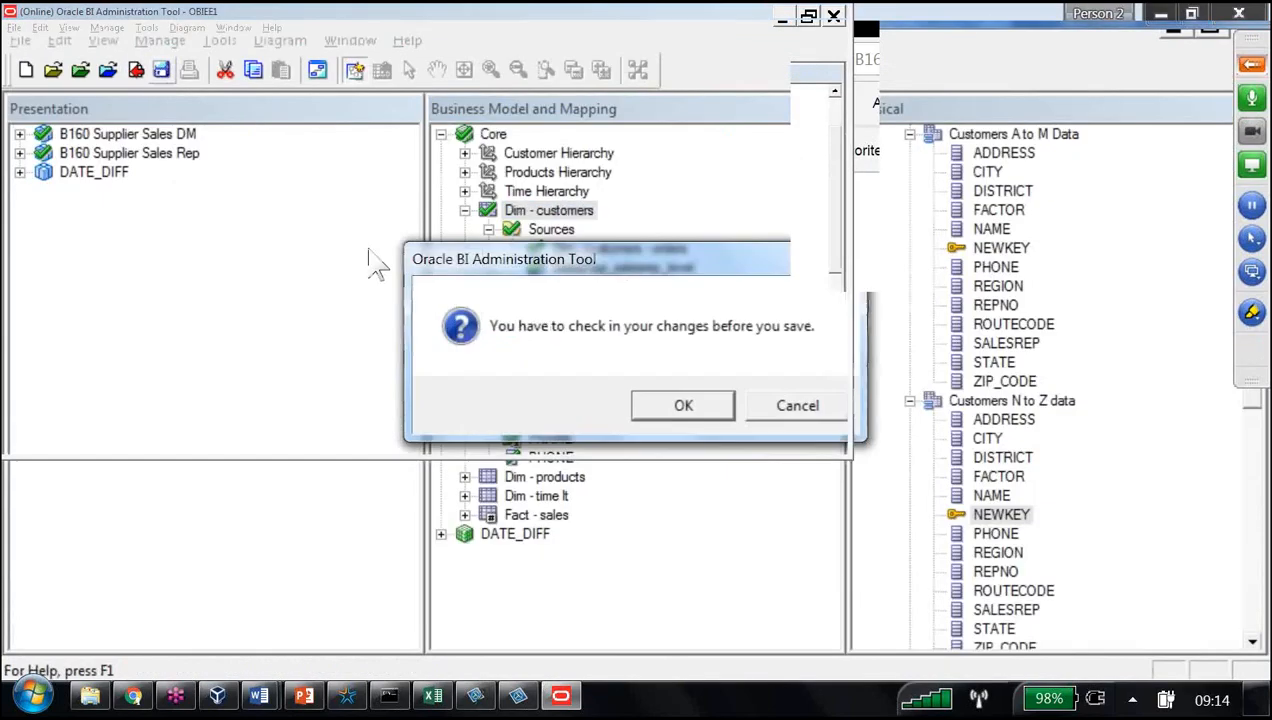
key(Return)
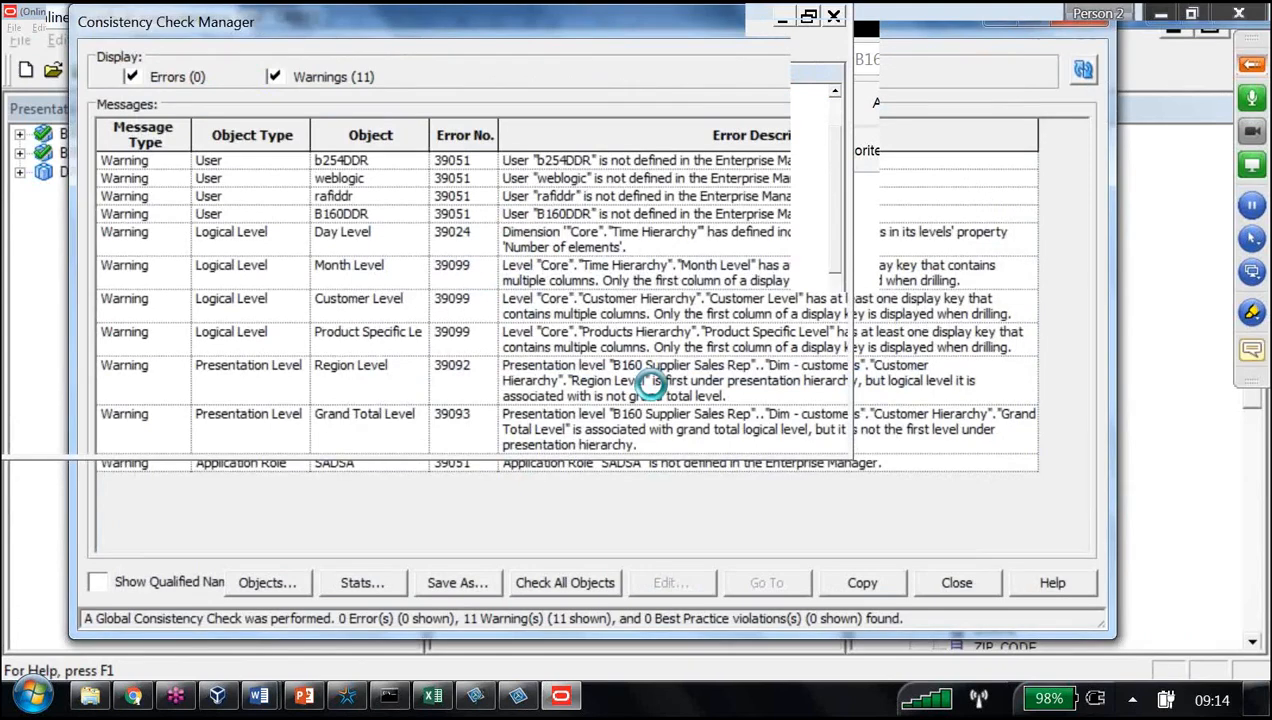
key(Escape)
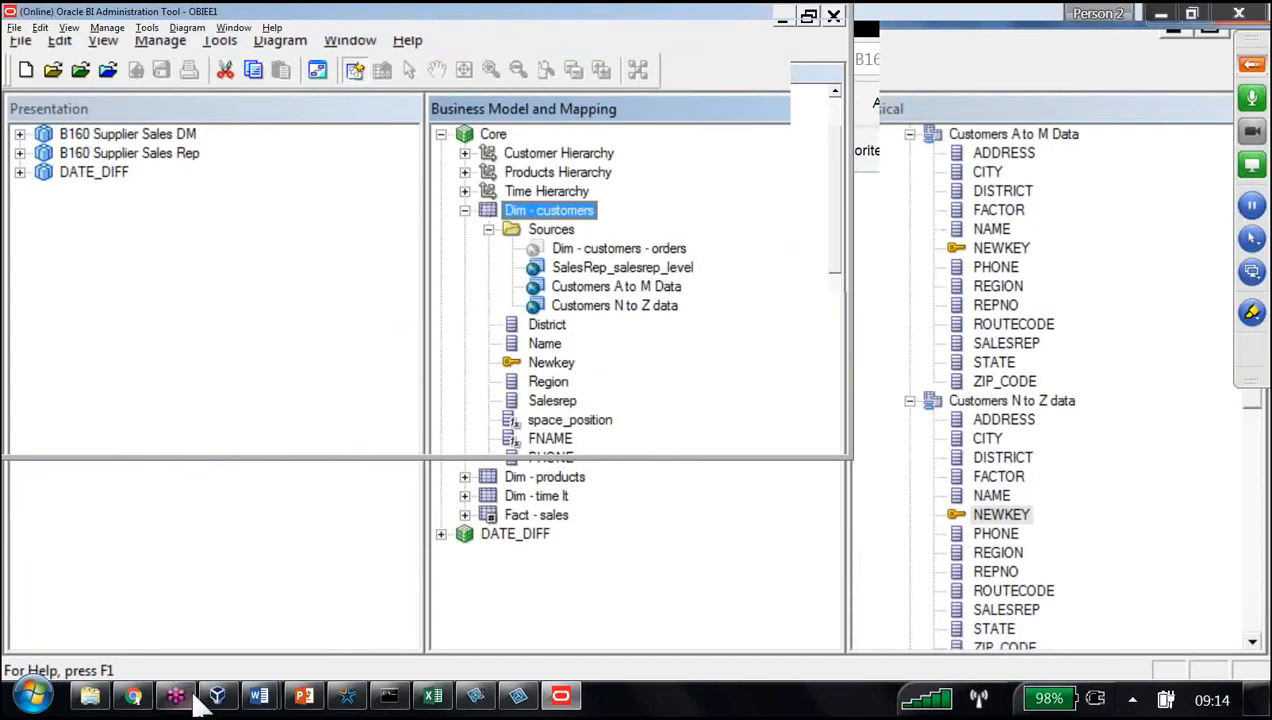
- Switch to Oracle Business Intelligence in Chrome and close all cursors in session management
click(134, 697)
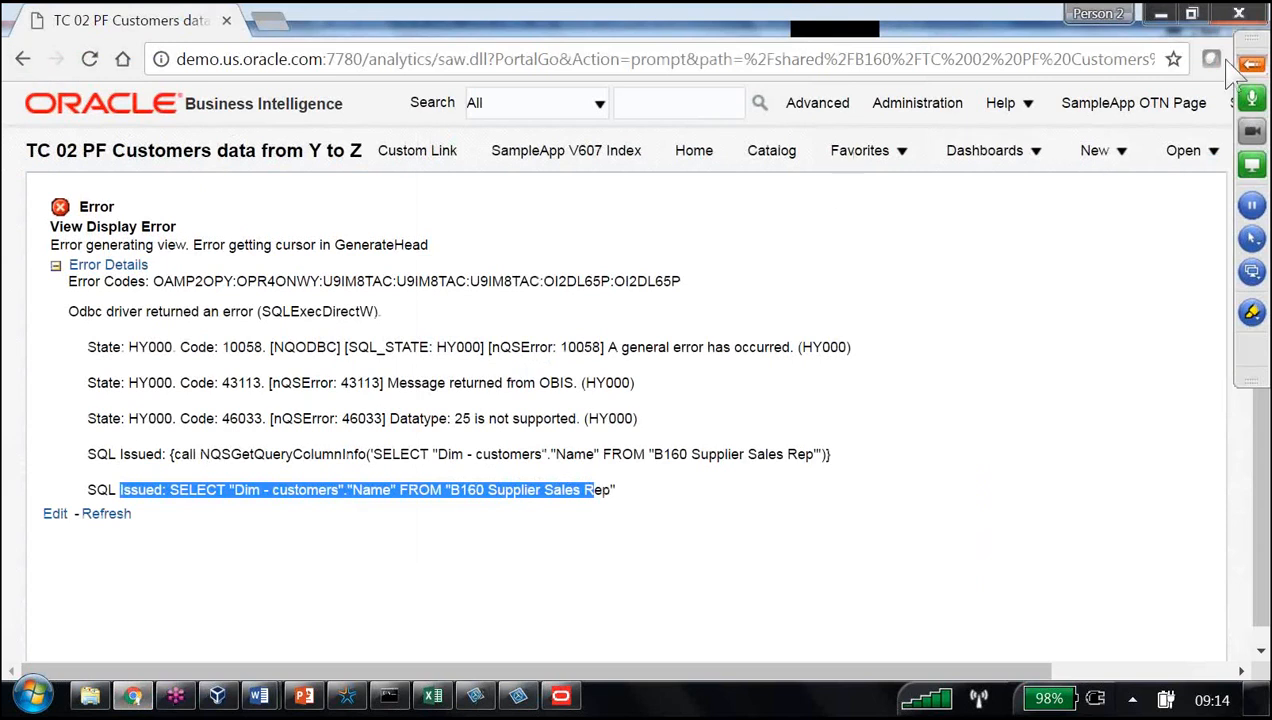
key(alt+Tab)
key(alt+Tab)
click(955, 116)
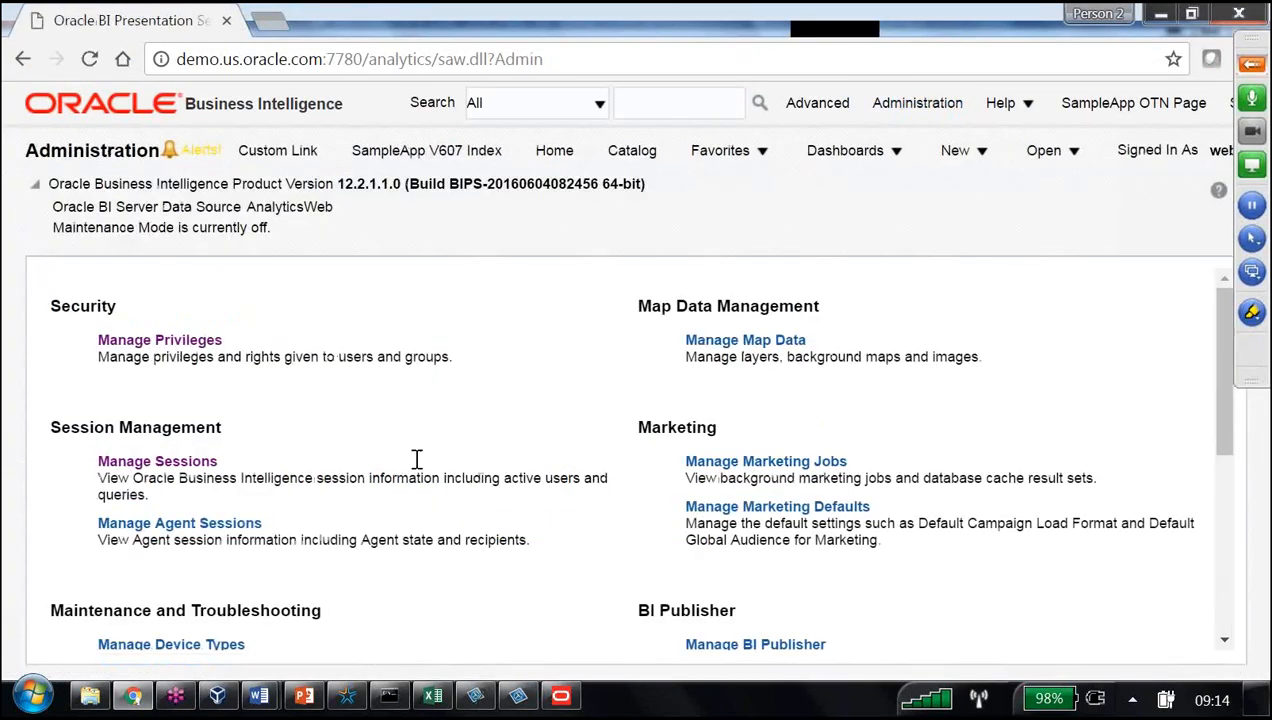
click(140, 470)
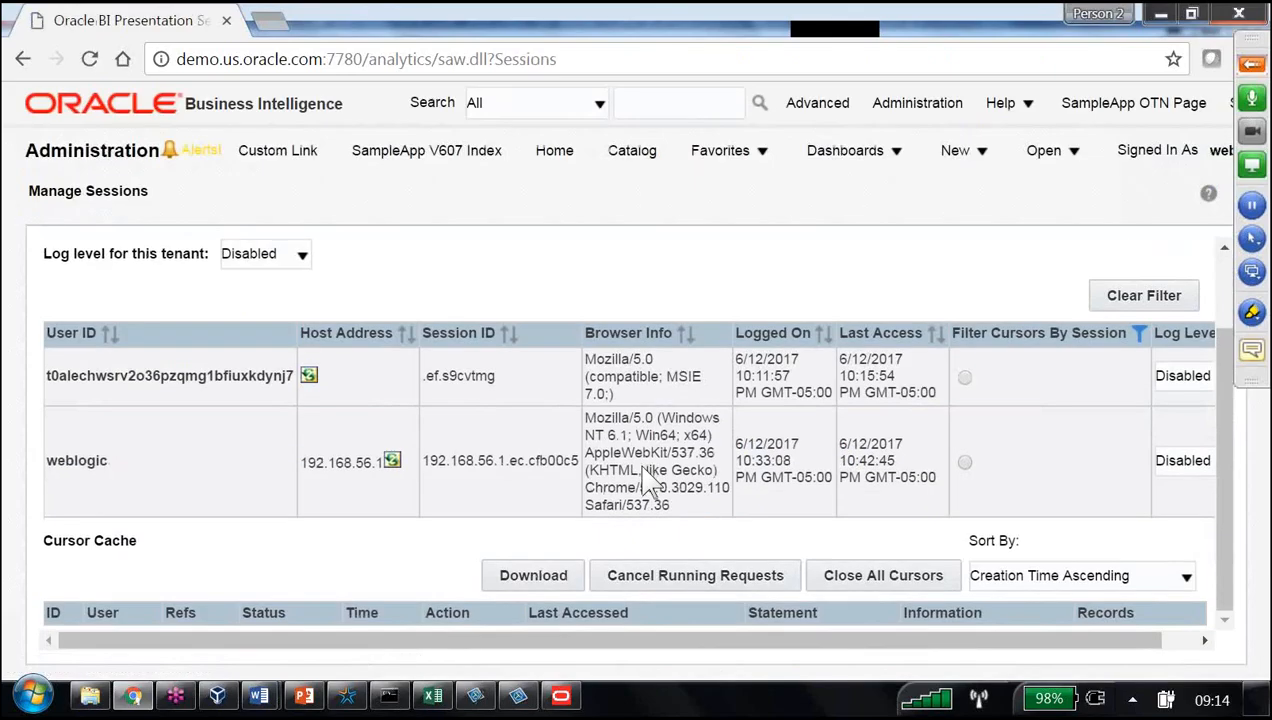
click(880, 578)
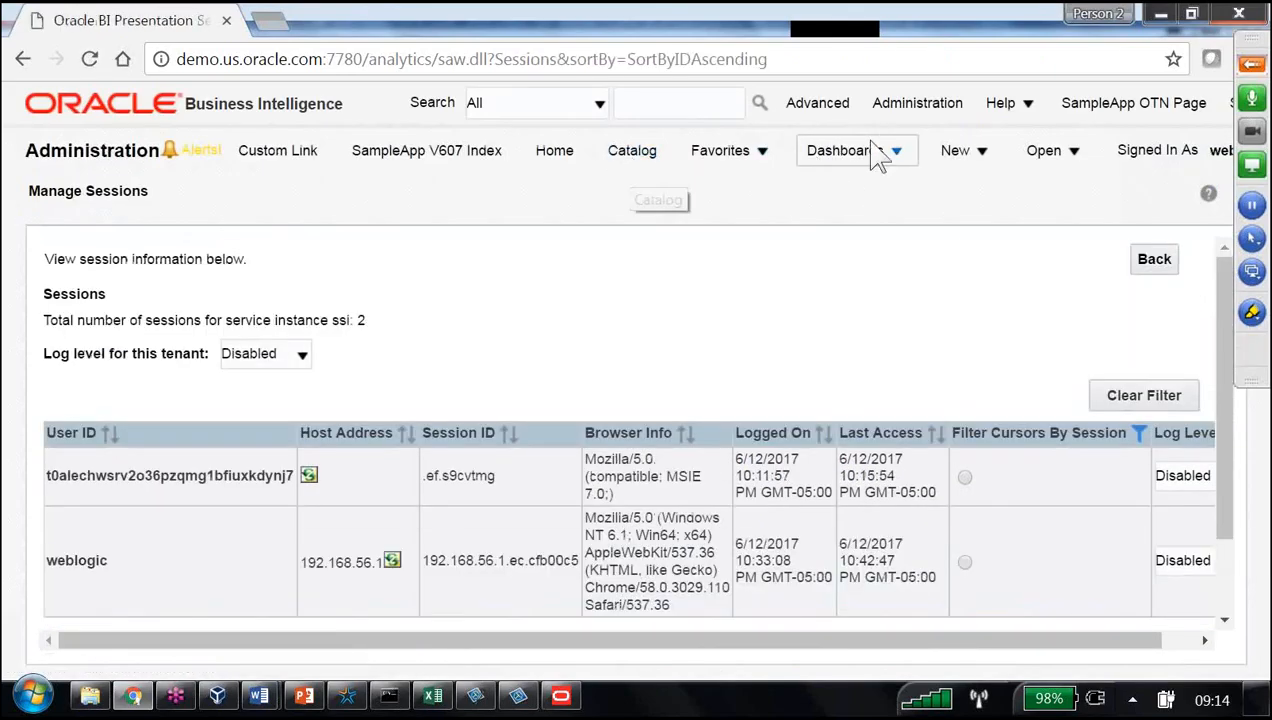
- Start a new analysis on the B160 Supplier Sales Rep subject area, refresh the subject area metadata, and expand Dim - customers
click(953, 160)
click(1005, 313)
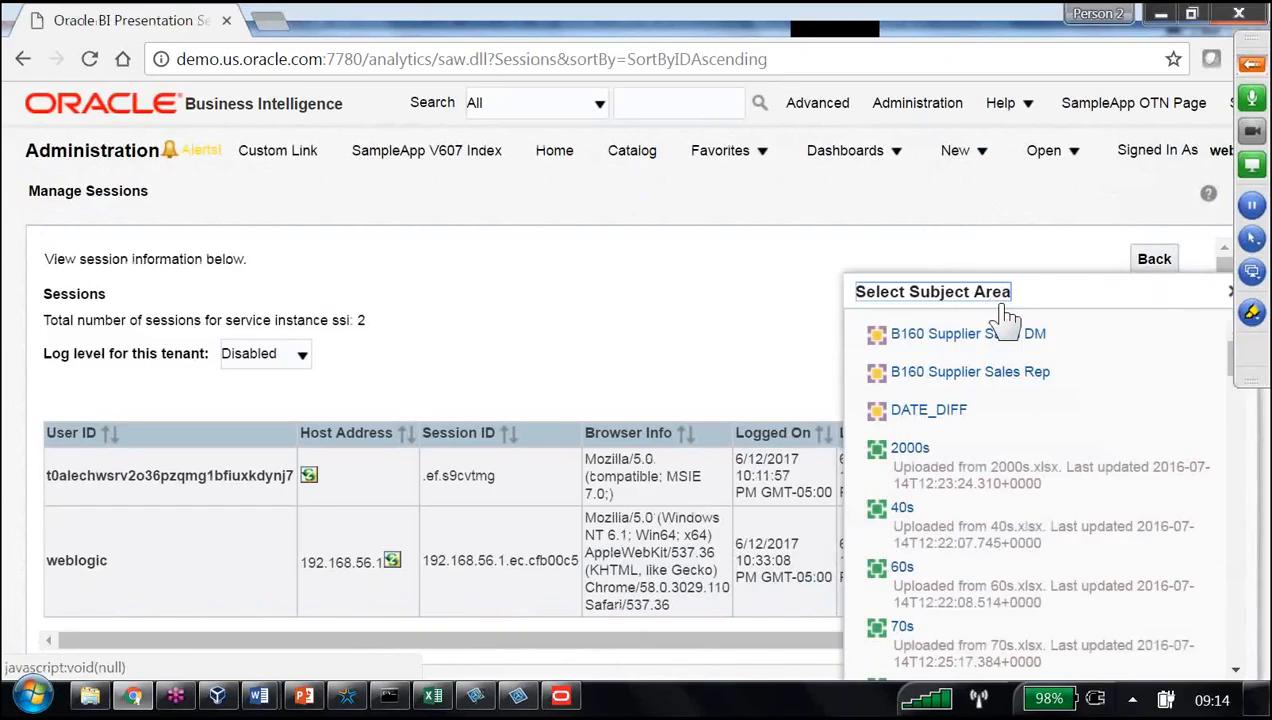
click(905, 369)
click(284, 246)
mouse_move(428, 318)
click(577, 345)
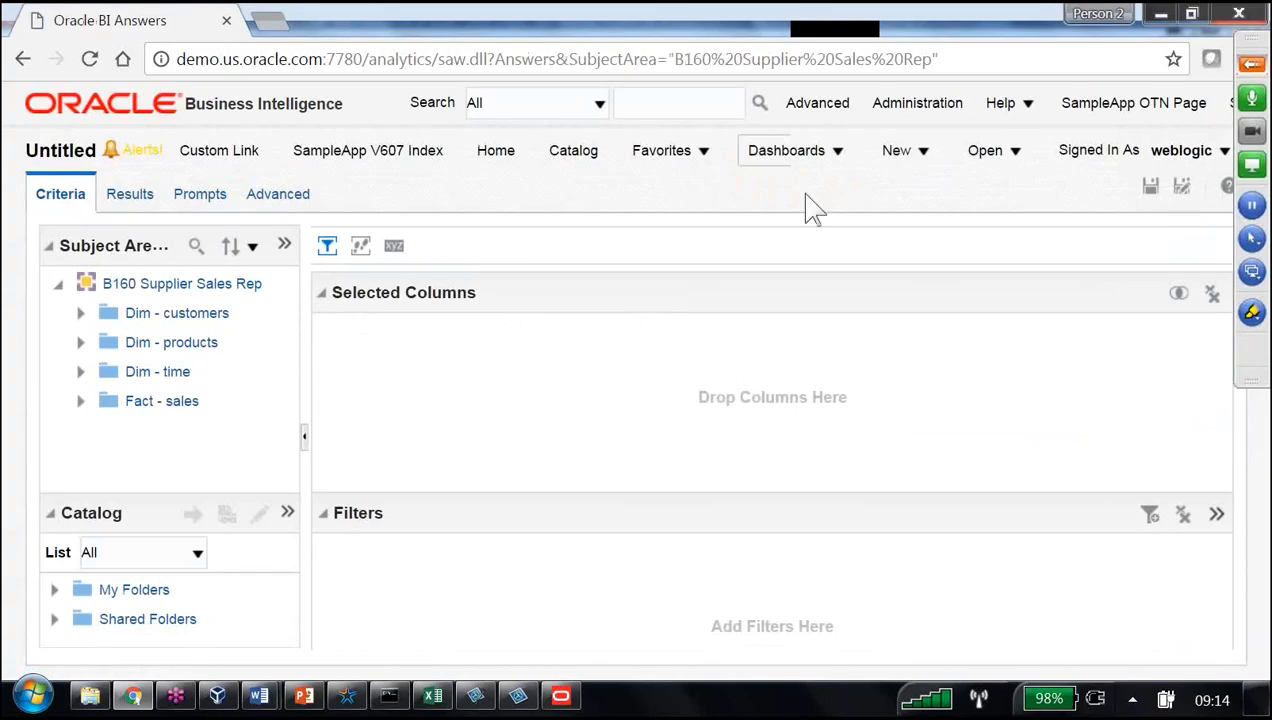
click(80, 313)
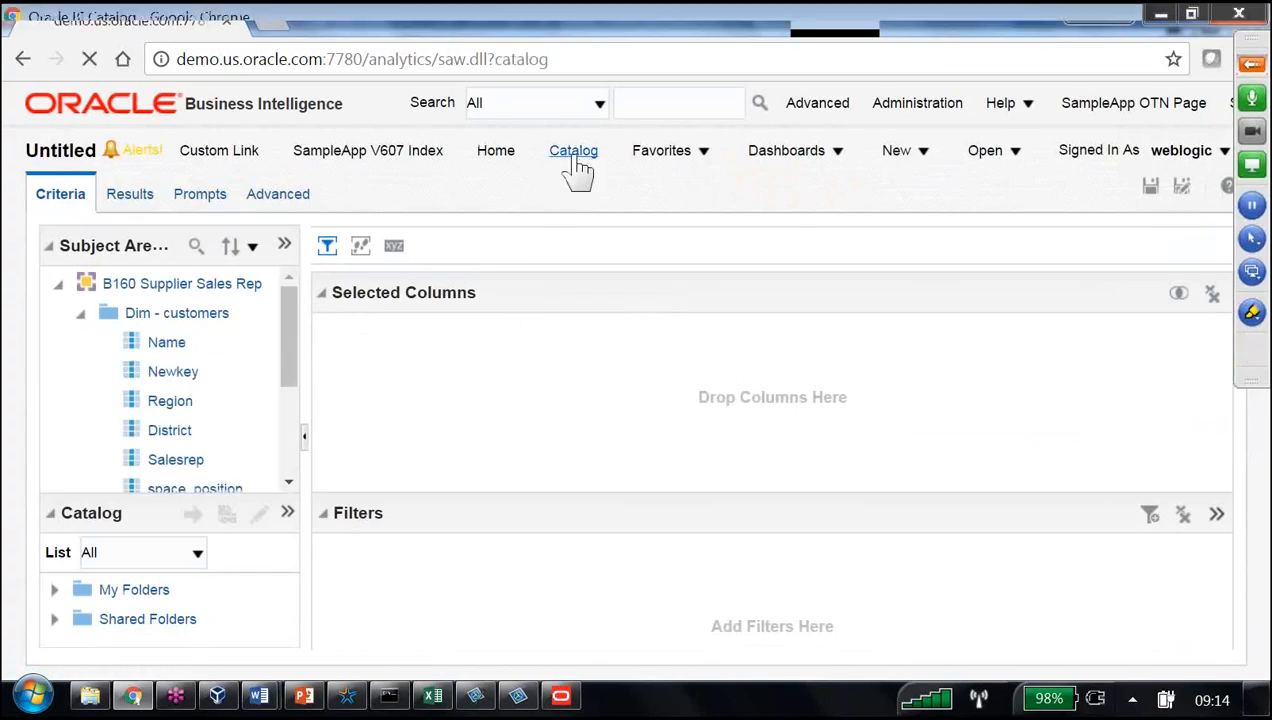
- Run the TC 01 PF Customers data from A to B report from the catalog and review its customer list
click(574, 152)
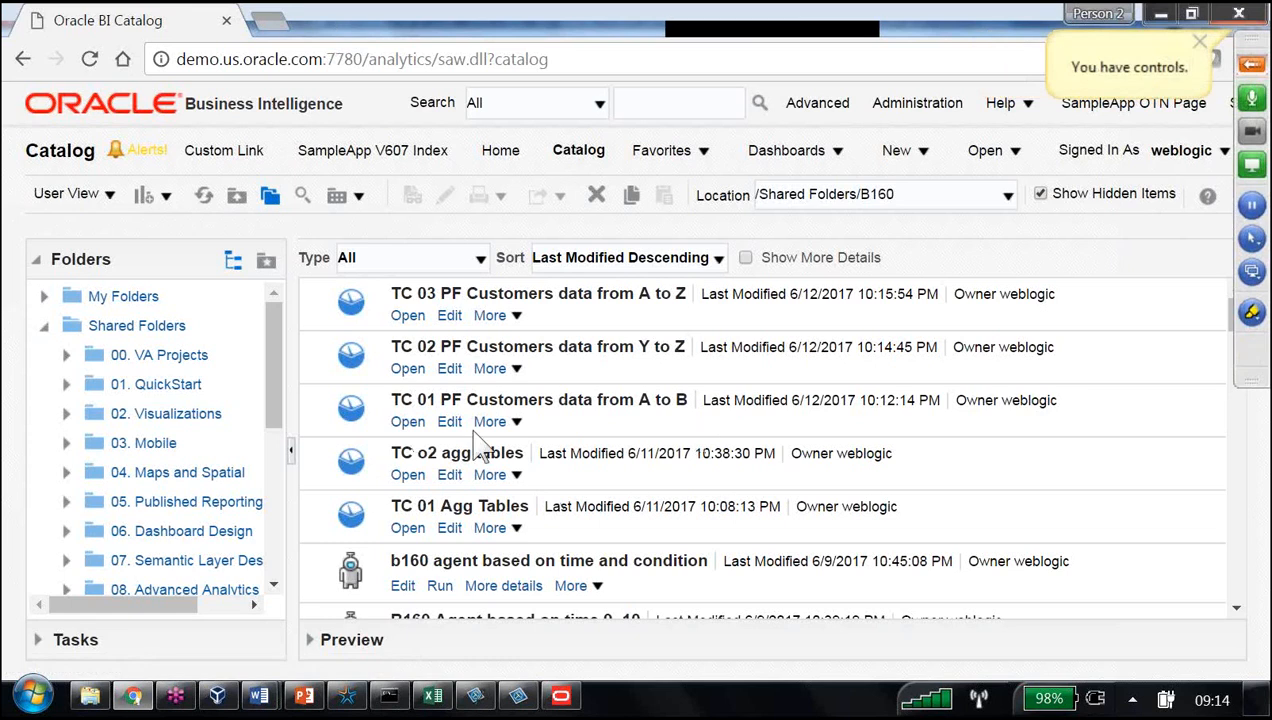
click(407, 422)
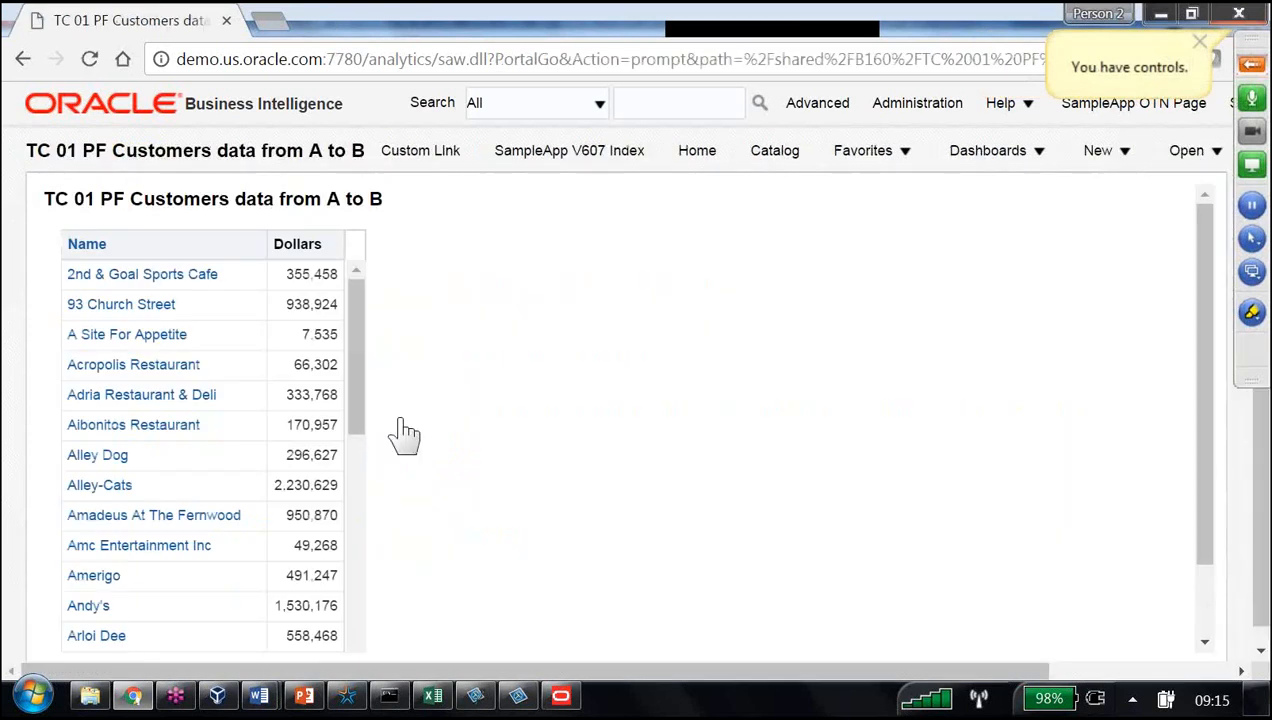
drag(360, 360, 328, 613)
scroll(587, 434, down, 2)
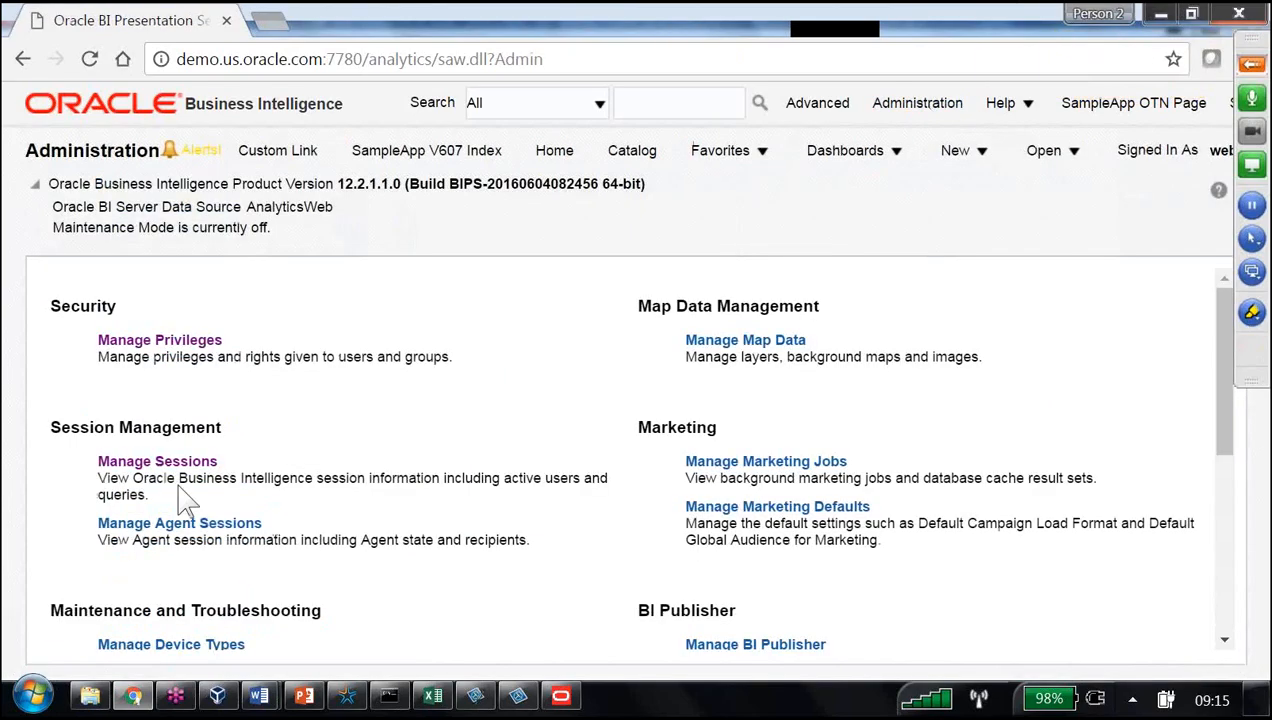
- View the session log of the TC 01 PF report query and highlight the customer source table in its physical SQL
click(180, 492)
scroll(511, 497, down, 10)
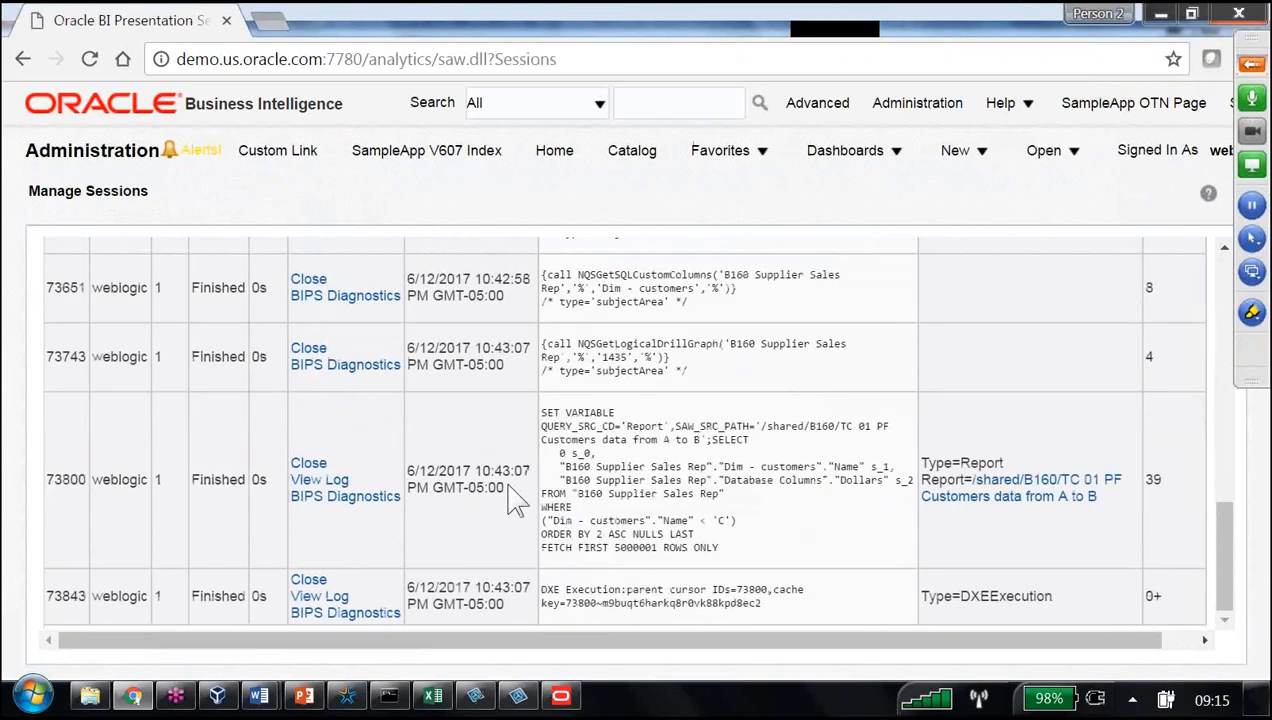
click(378, 490)
scroll(378, 494, down, 1)
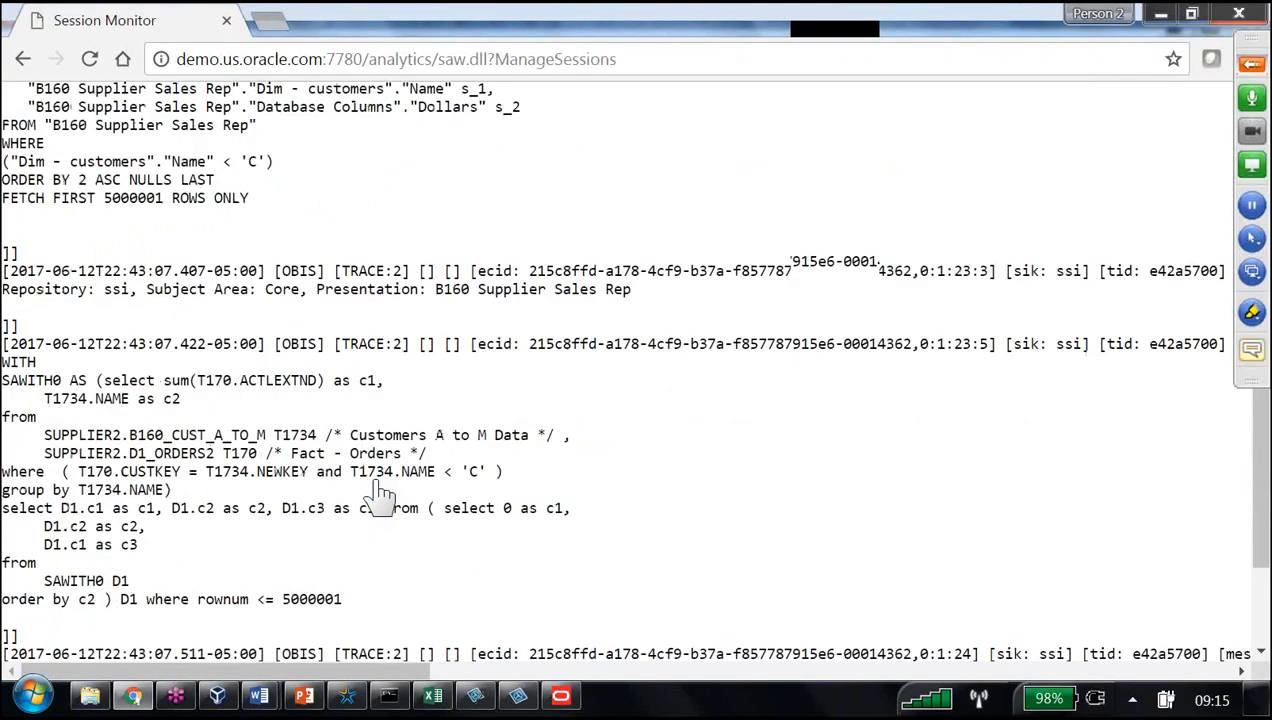
drag(45, 425, 265, 428)
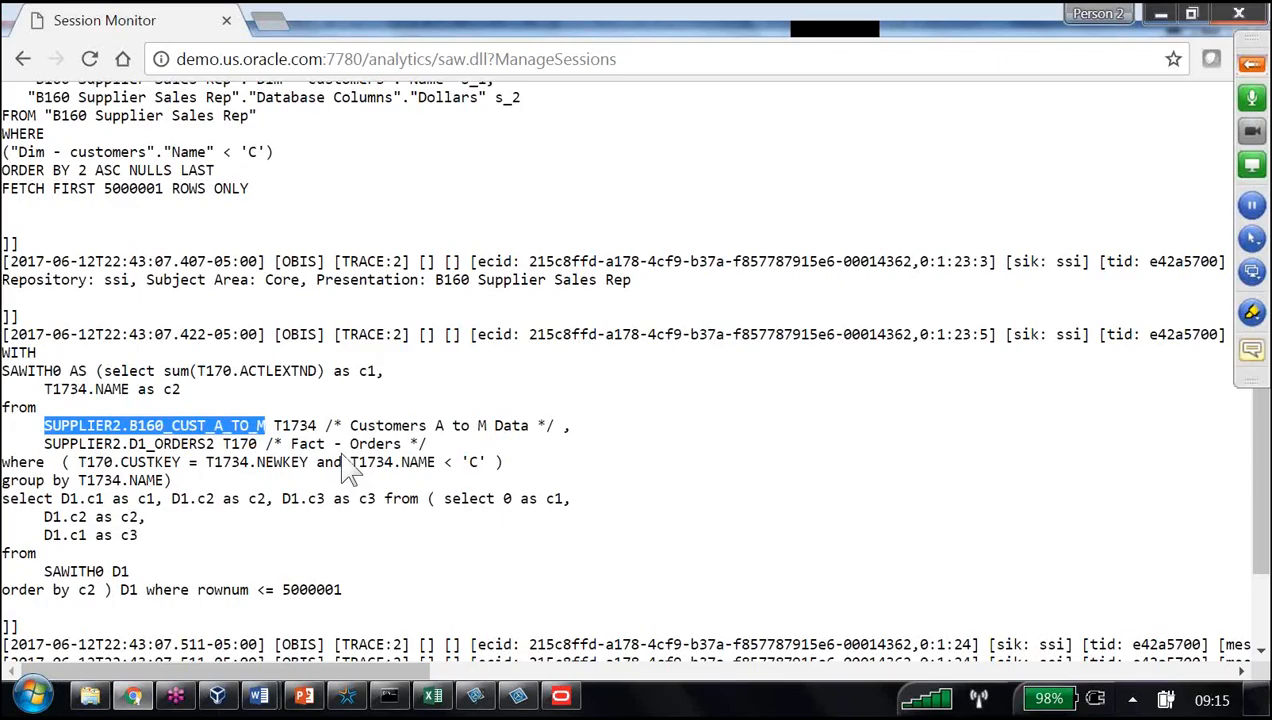
- Leave the session log and run the TC 02 PF Customers data from Y to Z report from the catalog
click(24, 60)
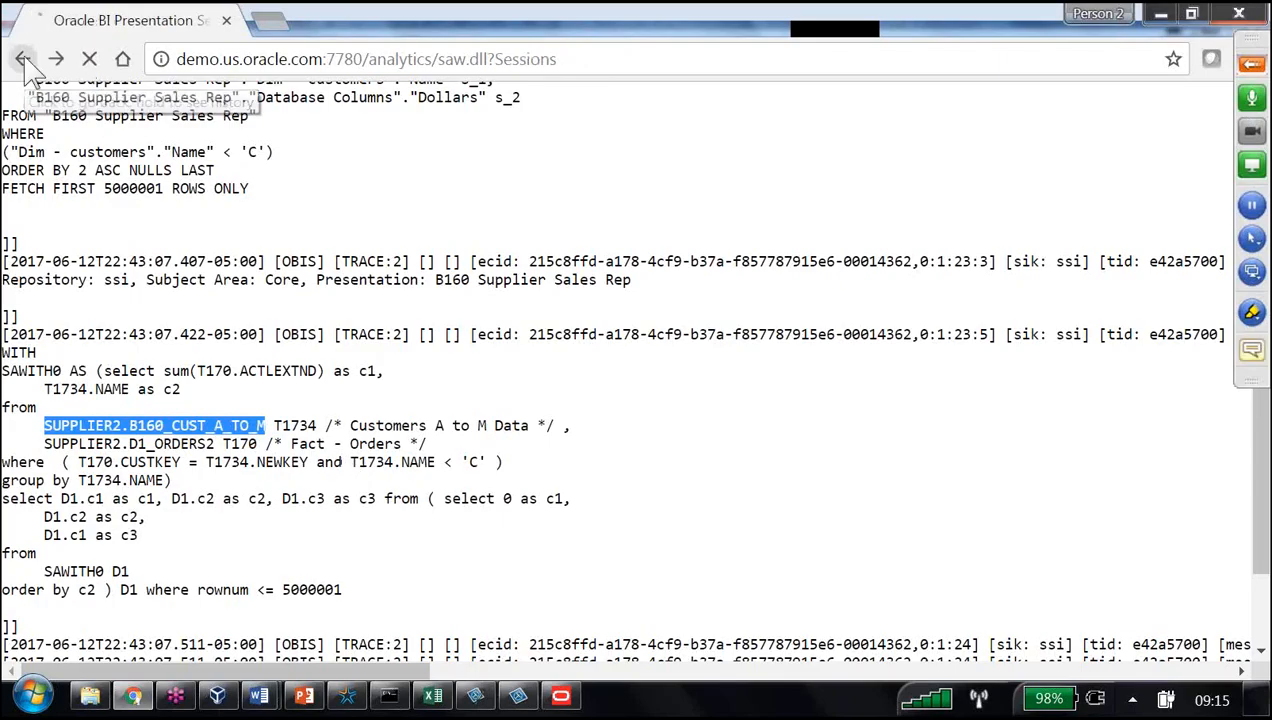
click(24, 60)
click(24, 60)
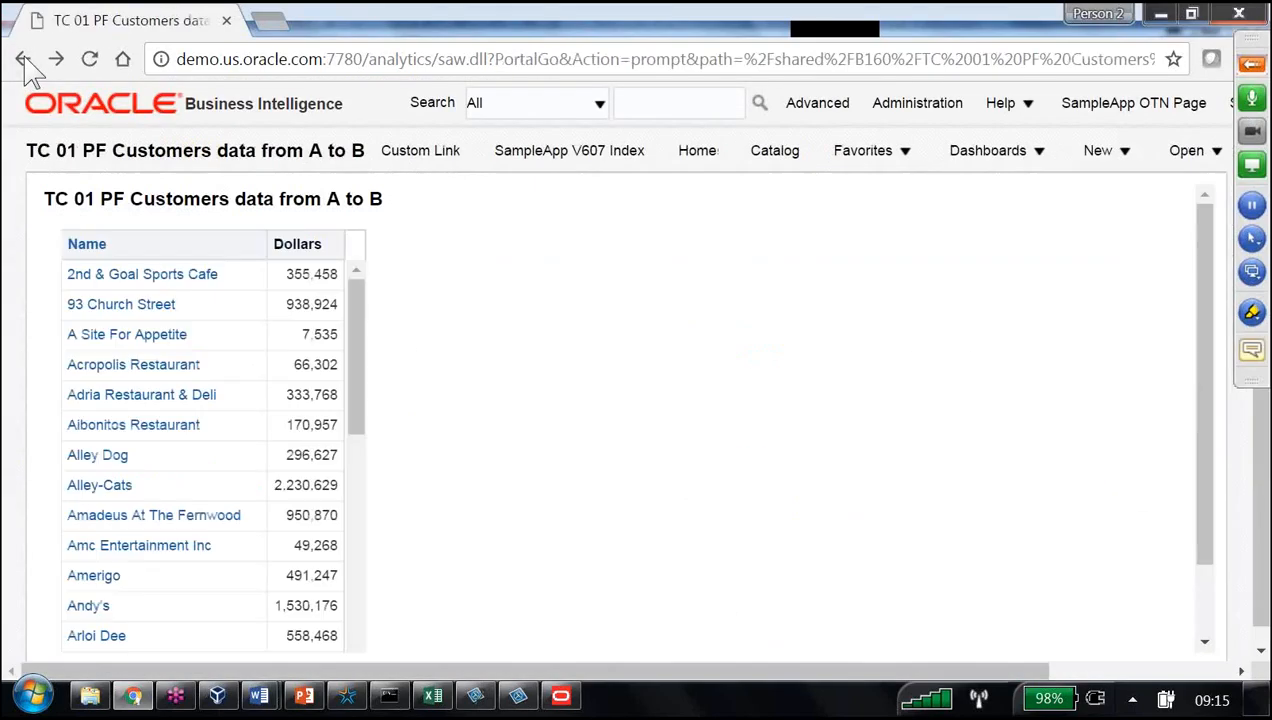
click(761, 166)
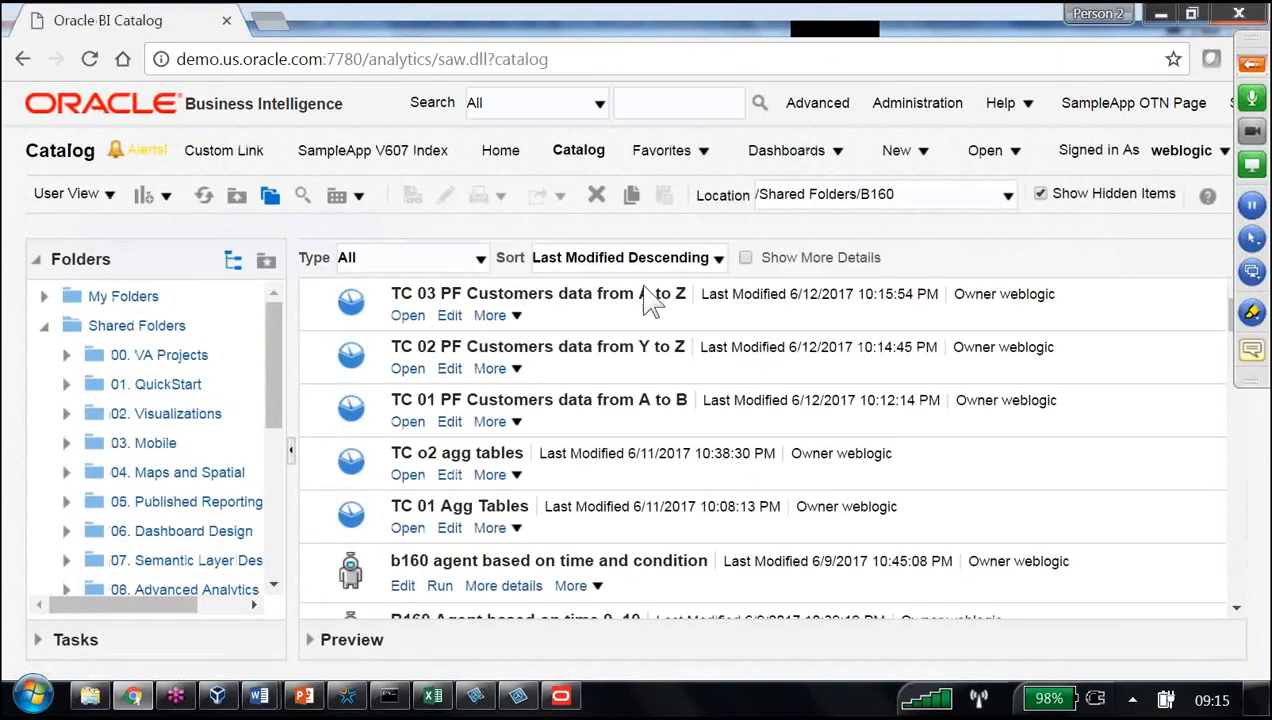
click(407, 368)
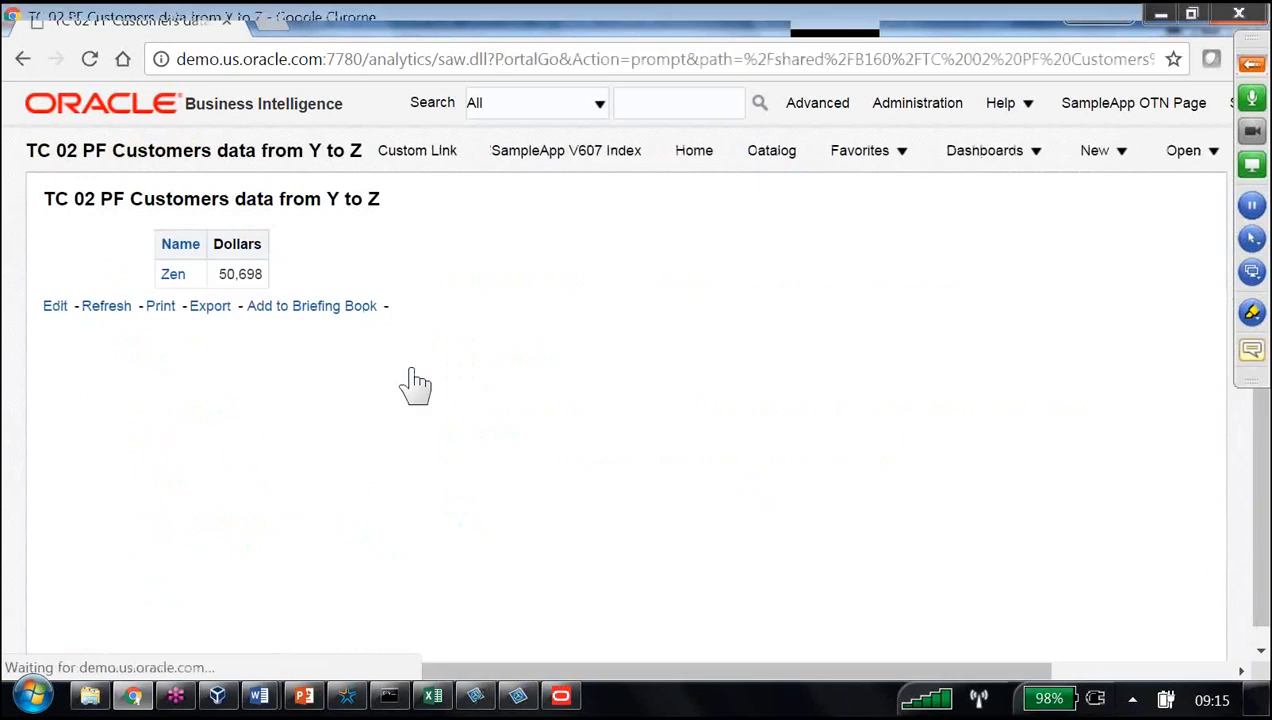
- View the session log of the TC 02 PF report query, highlight the customer source table in its physical SQL, and leave the log
click(938, 115)
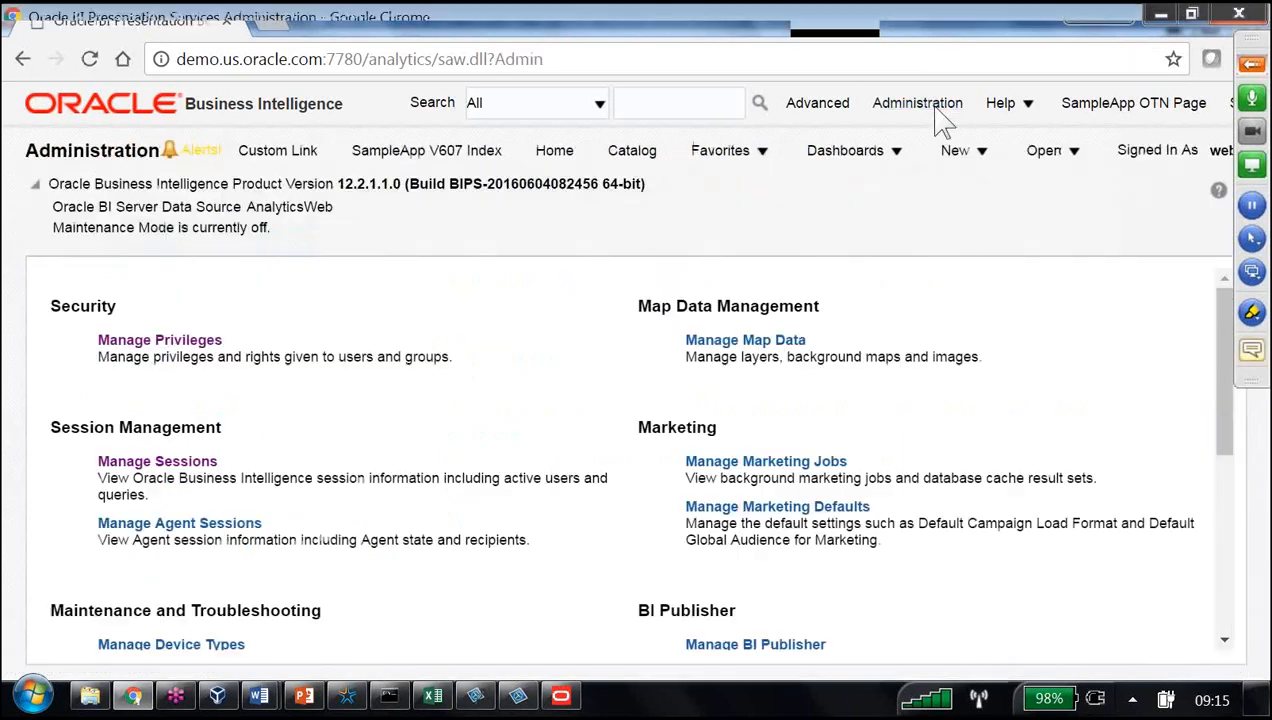
click(148, 465)
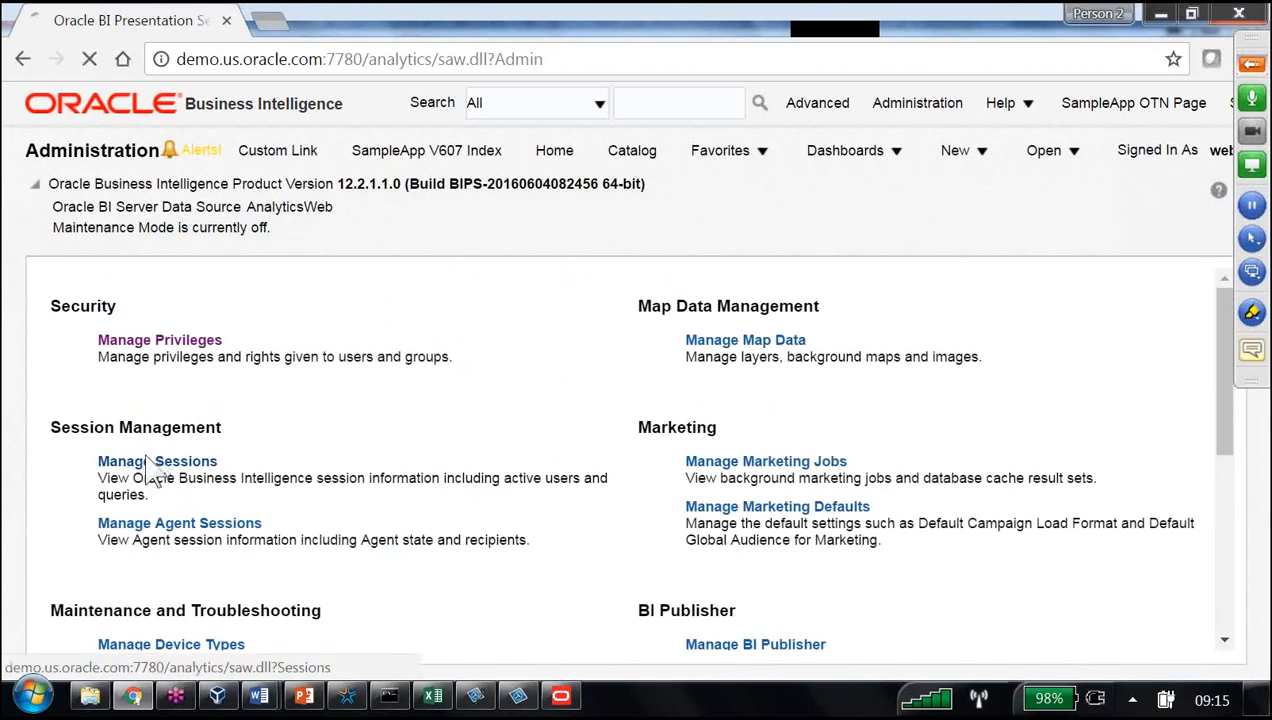
scroll(355, 418, down, 10)
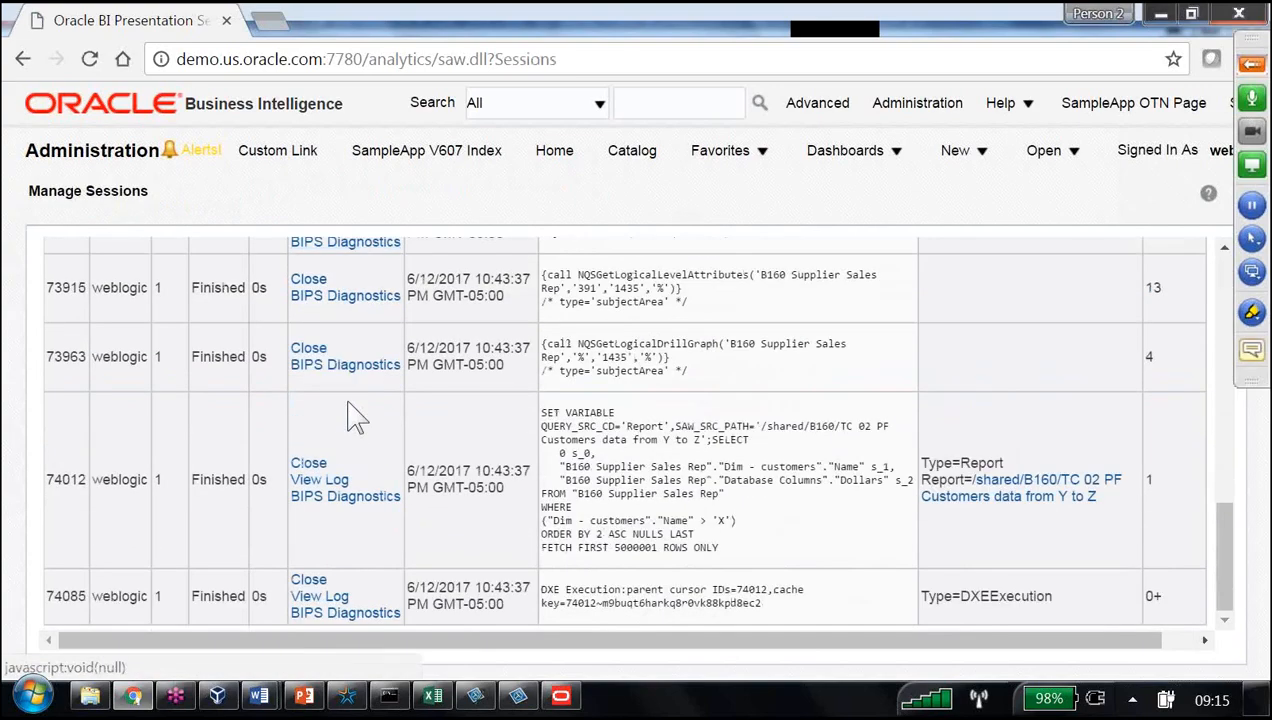
click(344, 481)
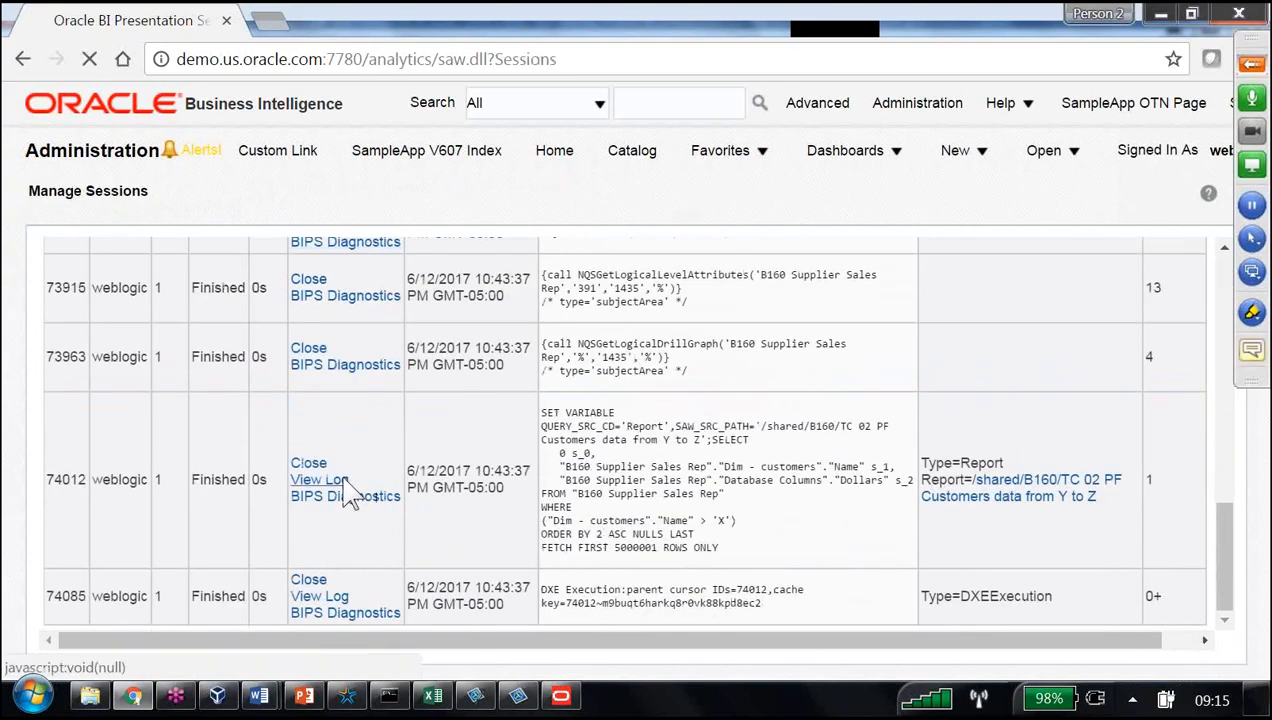
scroll(345, 480, down, 3)
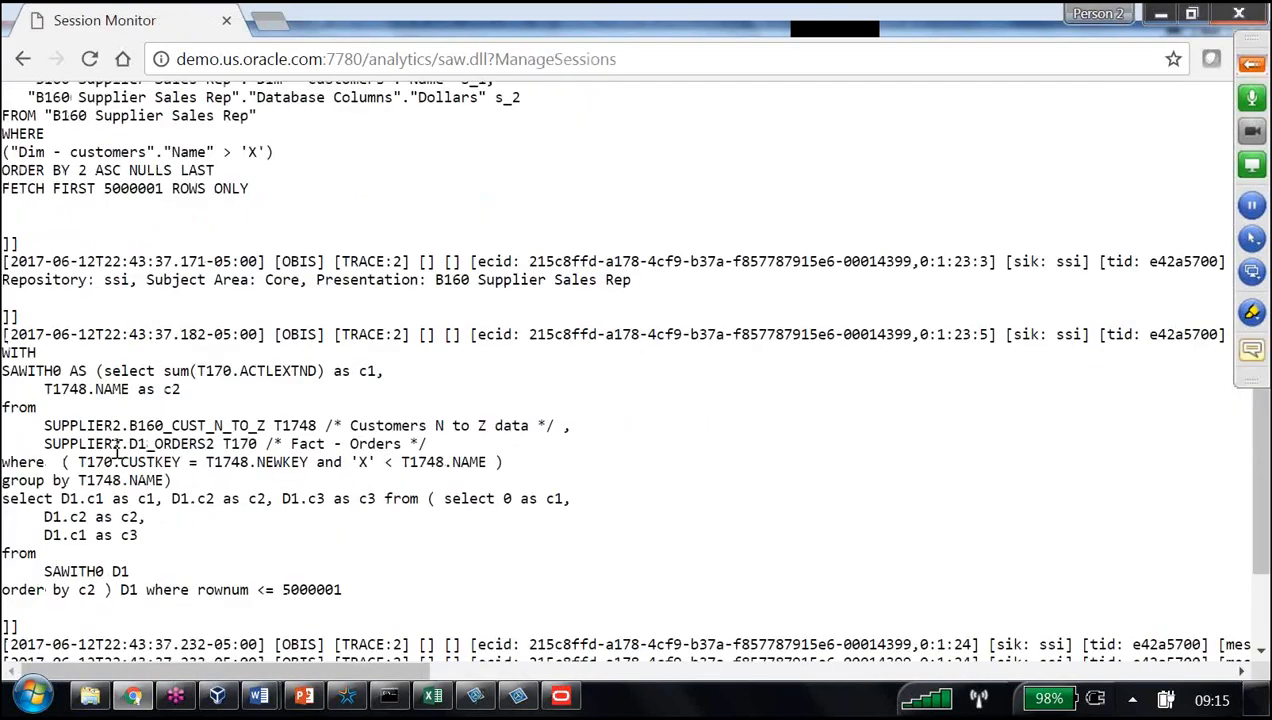
drag(44, 425, 286, 428)
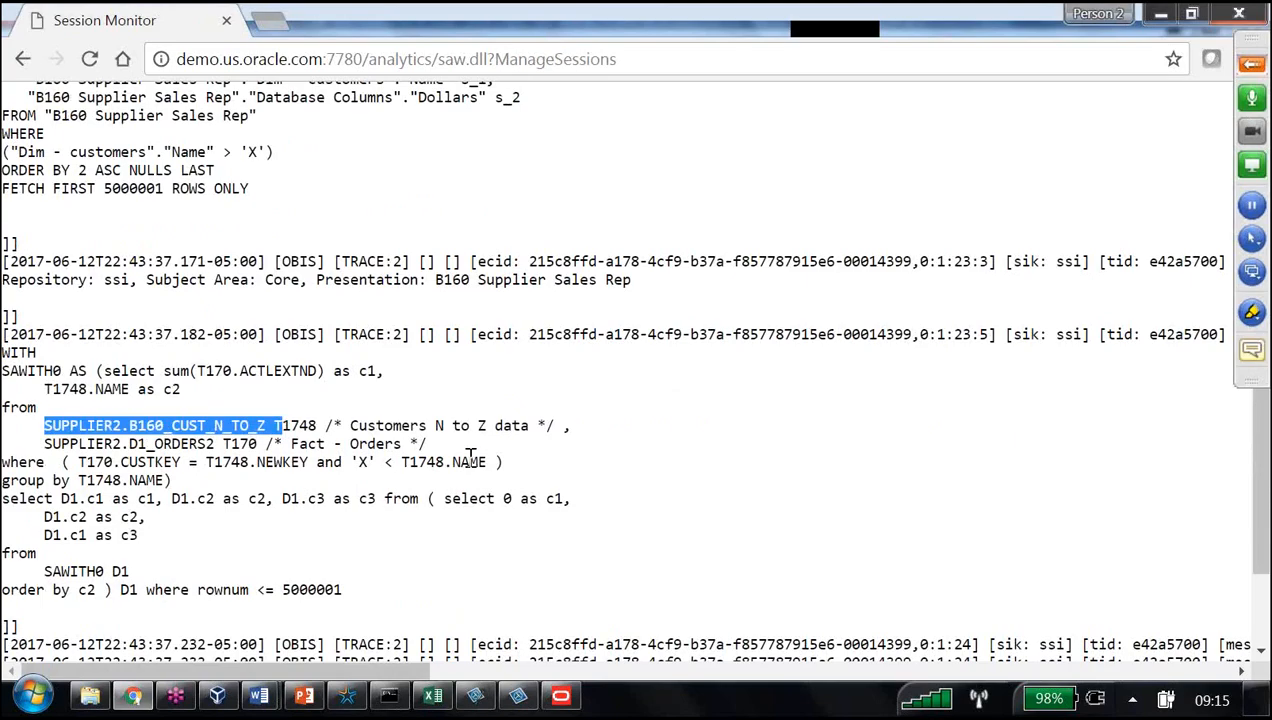
click(22, 59)
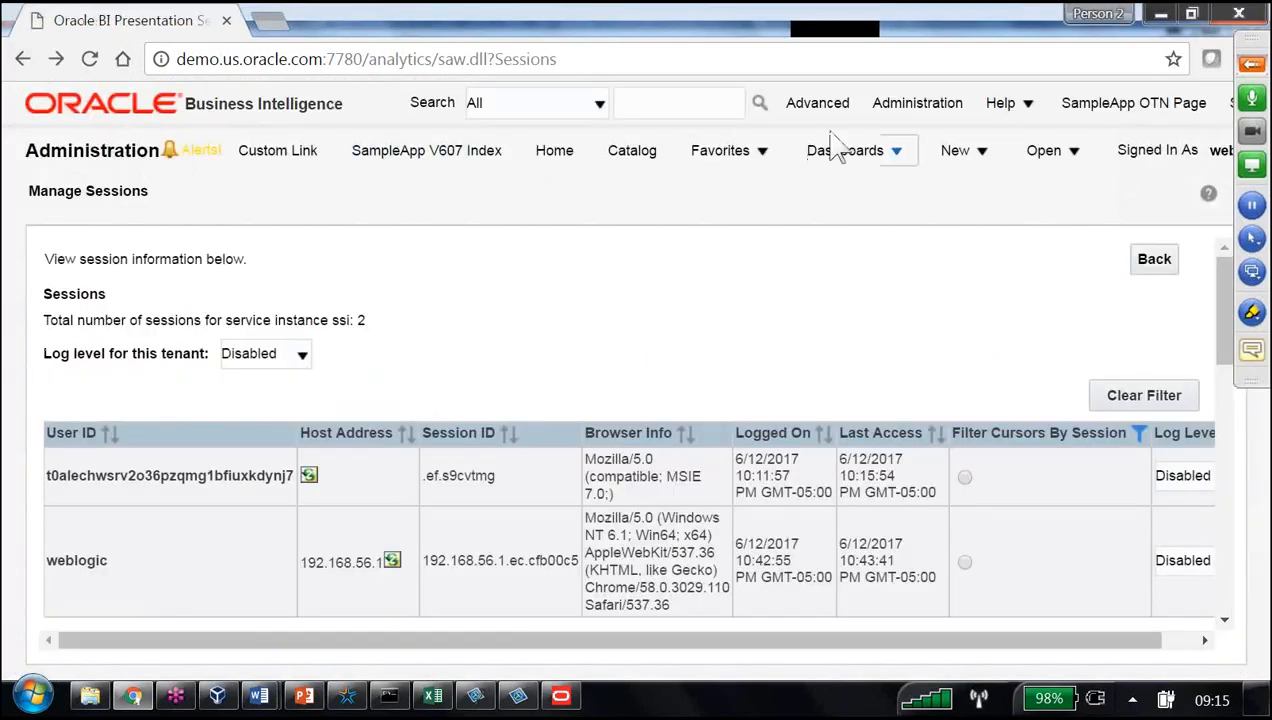
- Run the TC 03 PF Customers data from A to Z report from the catalog and review its customer list
click(632, 152)
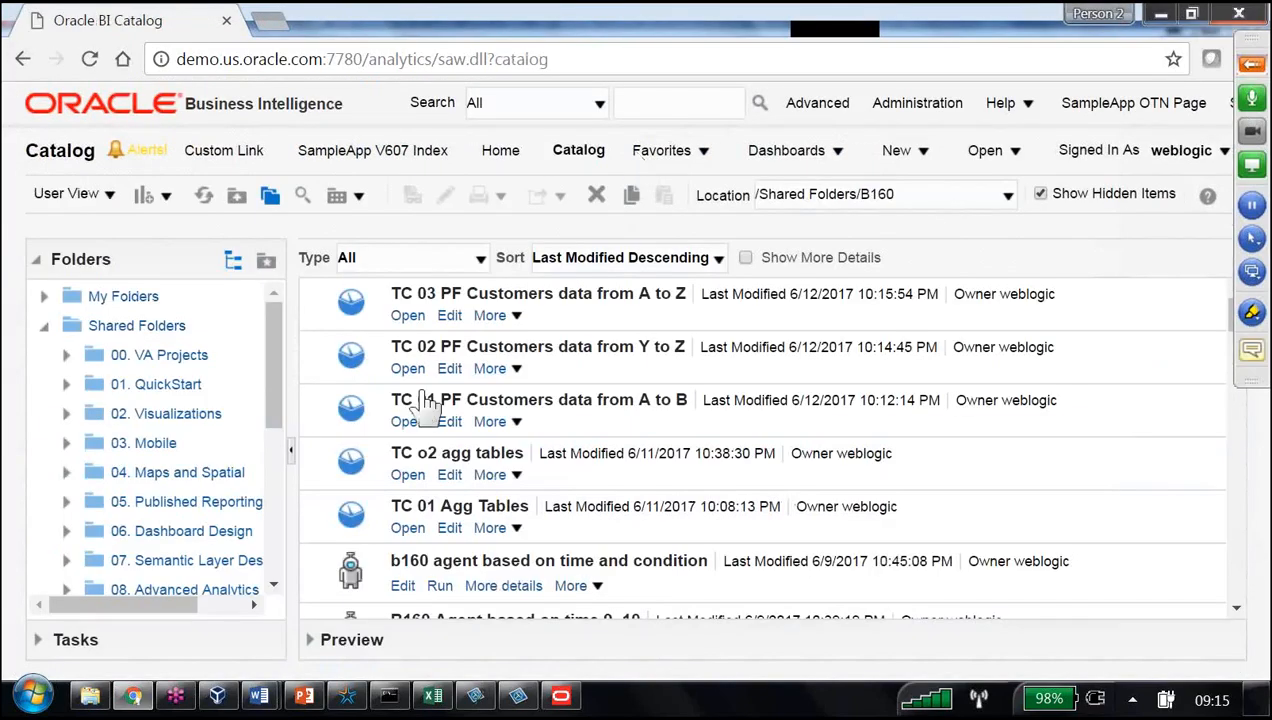
click(408, 316)
drag(364, 312, 372, 639)
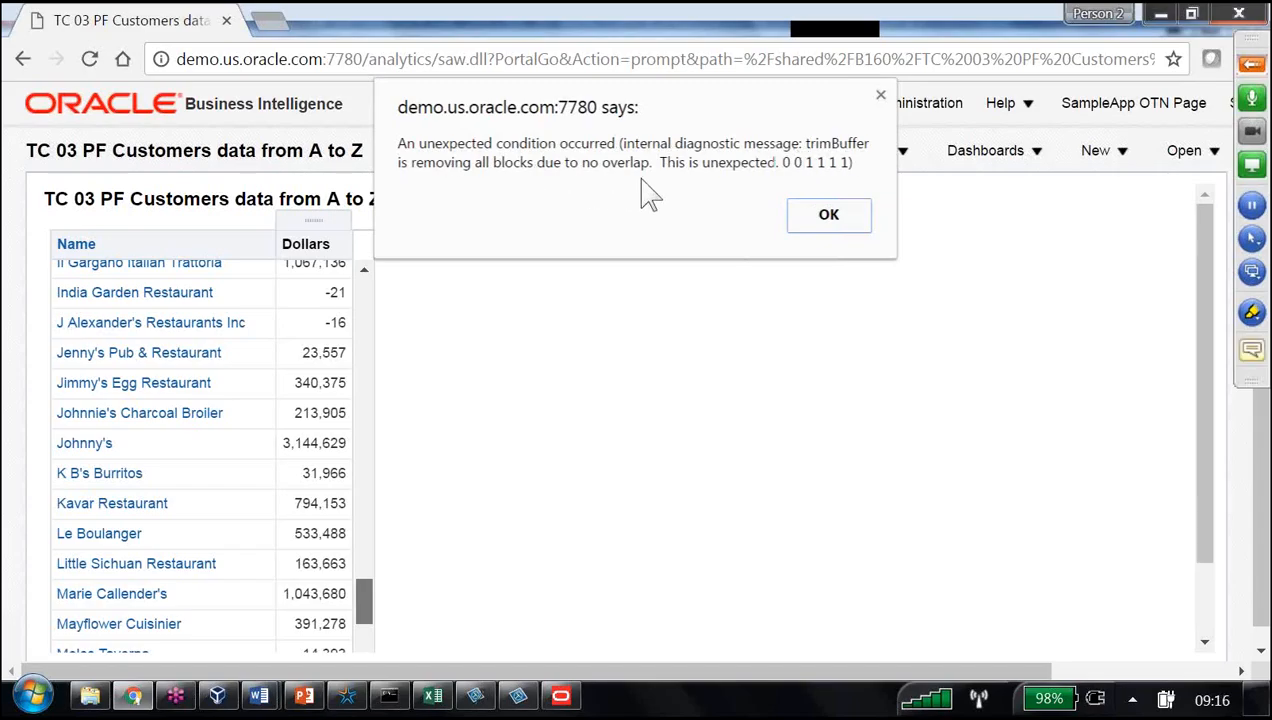
- Dismiss the diagnostic message and review the remaining customers in the TC 03 PF report down to the end of the list
click(824, 218)
drag(365, 312, 363, 640)
scroll(403, 472, down, 1)
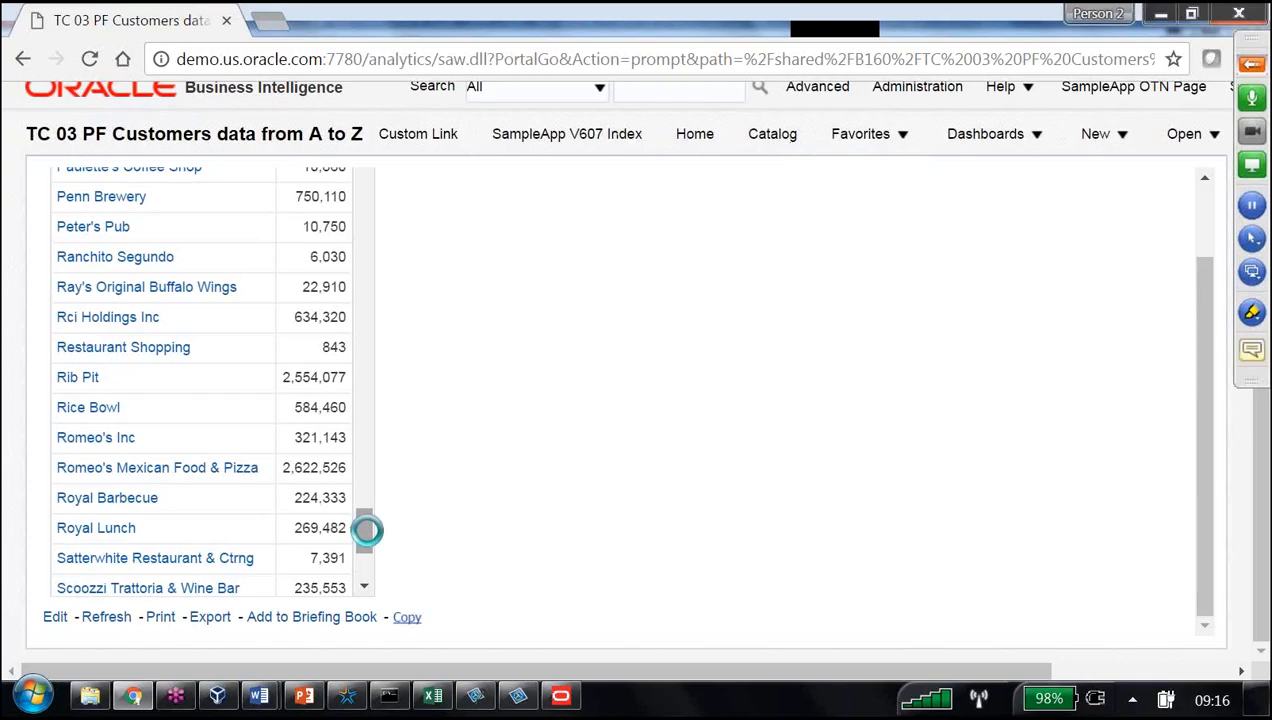
drag(367, 538, 369, 564)
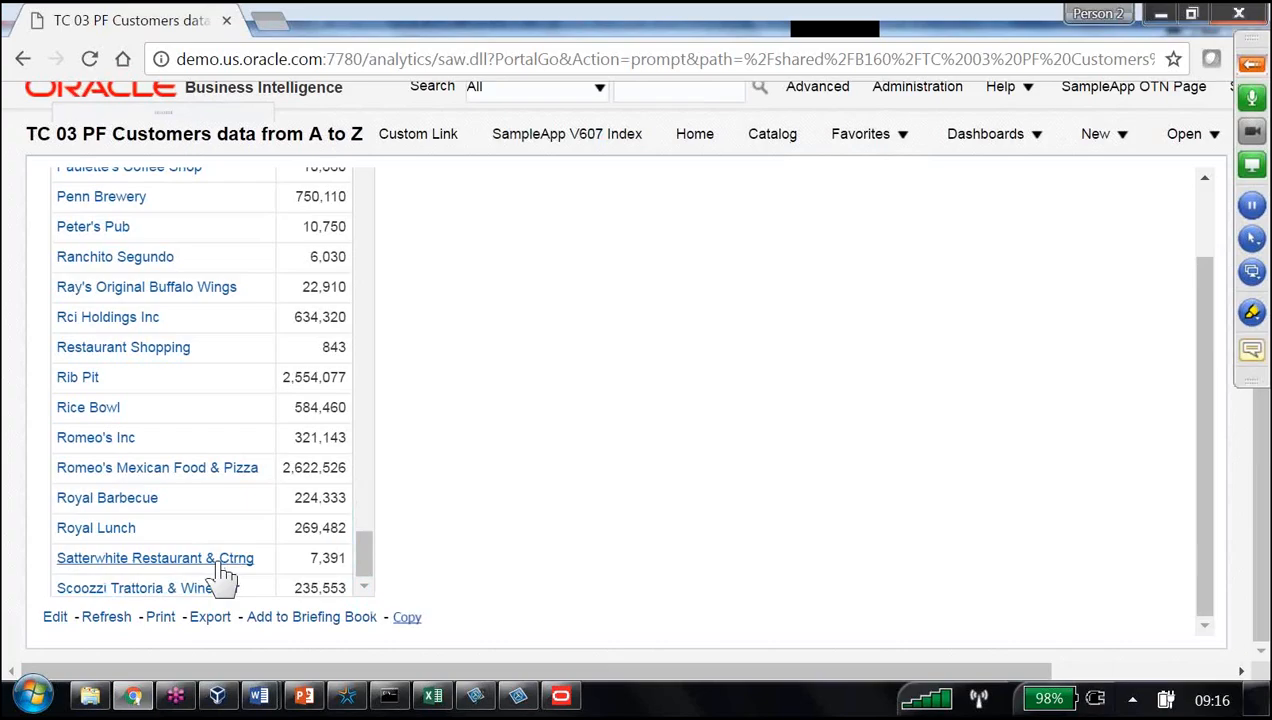
- Open the session log of the TC 03 PF Customers data from A to Z report query from session management
click(920, 88)
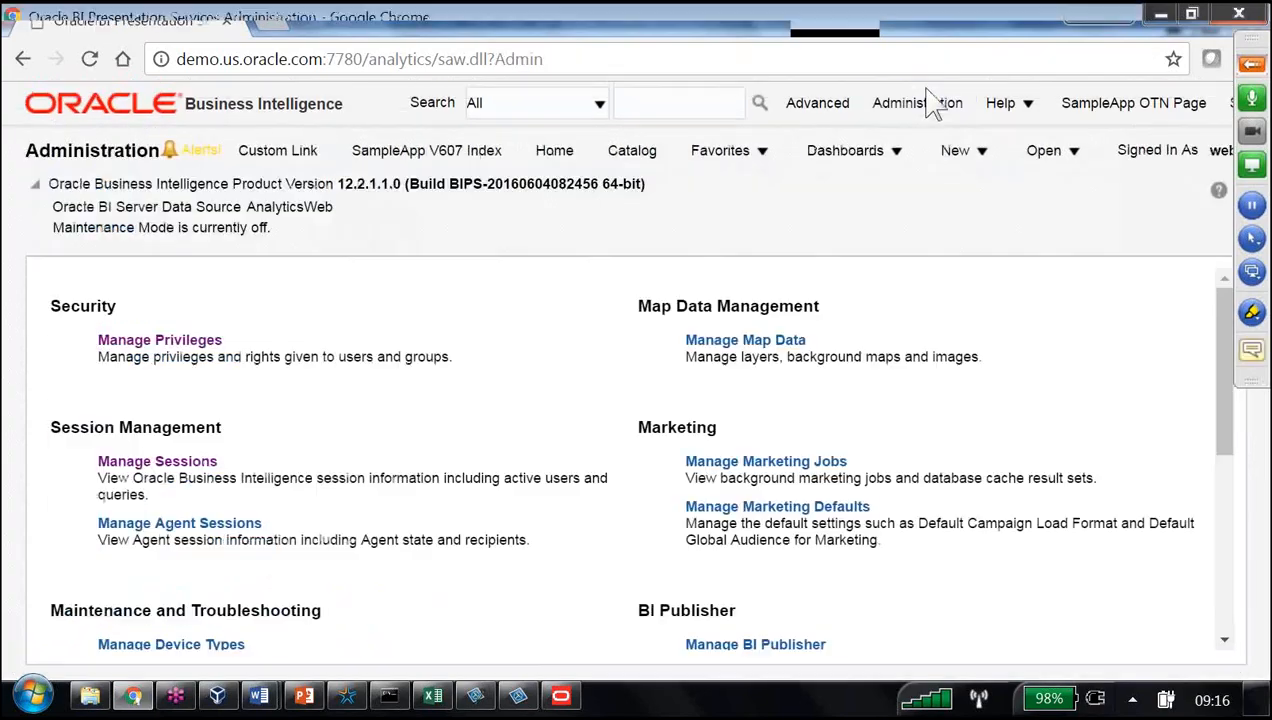
click(200, 463)
scroll(575, 458, down, 15)
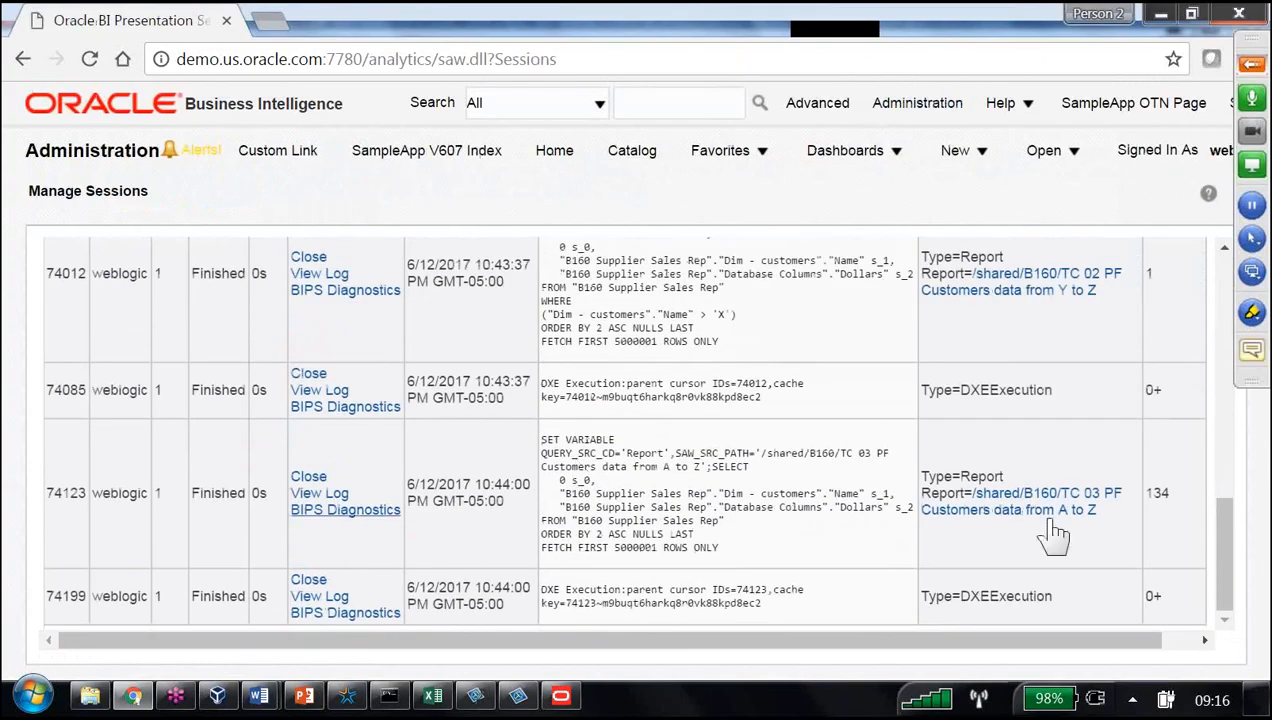
click(318, 494)
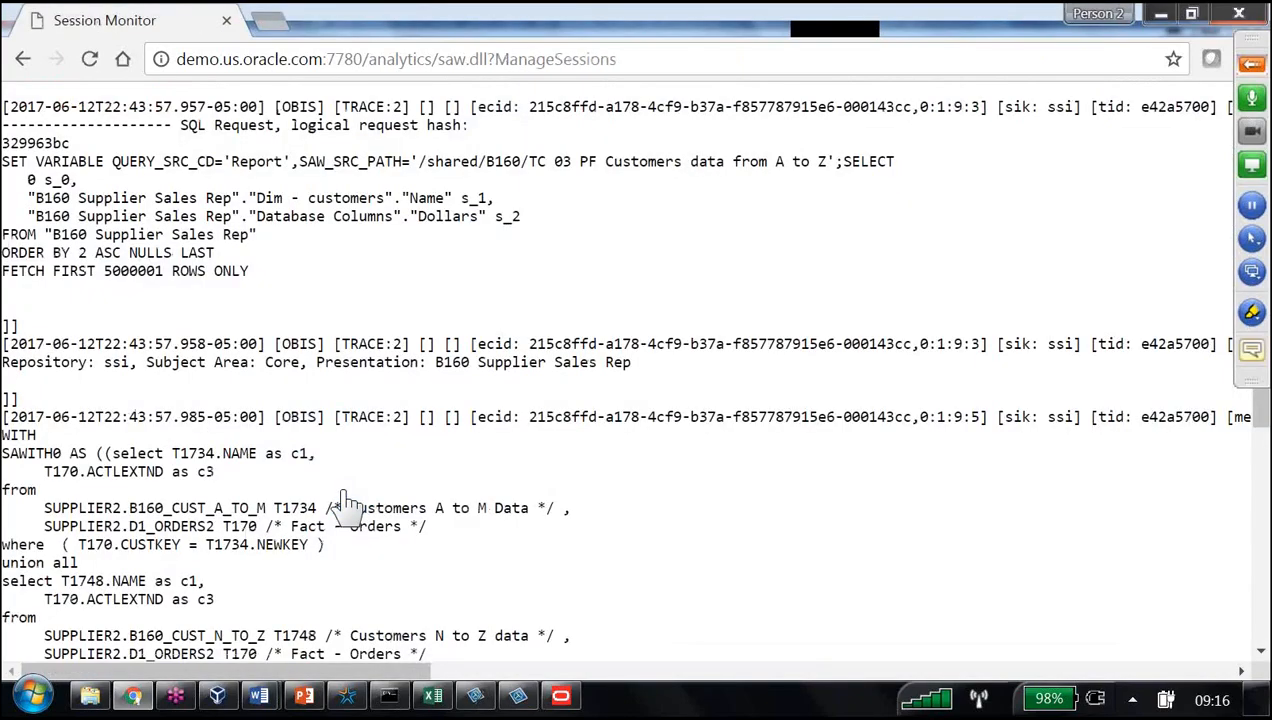
- Highlight the union all clause and the B160_CUST_A_TO_M and B160_CUST_N_TO_Z source tables in the log's physical SQL
scroll(380, 462, down, 1)
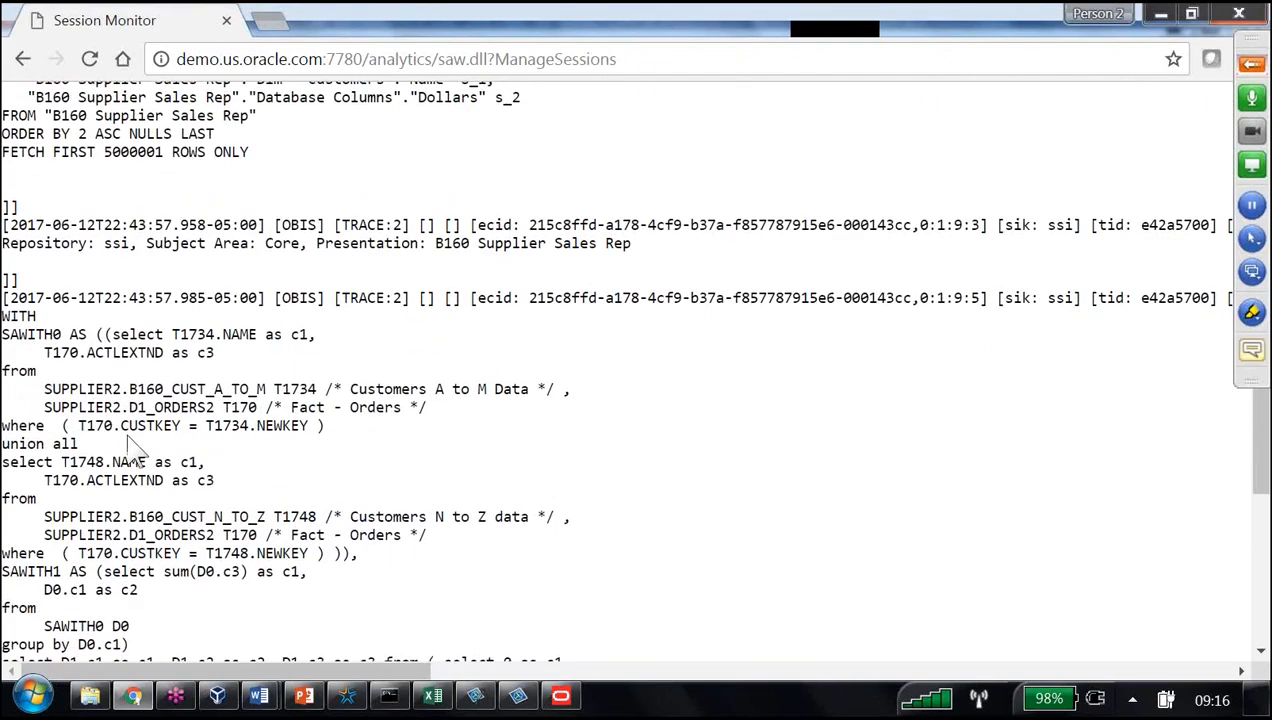
drag(70, 443, 3, 447)
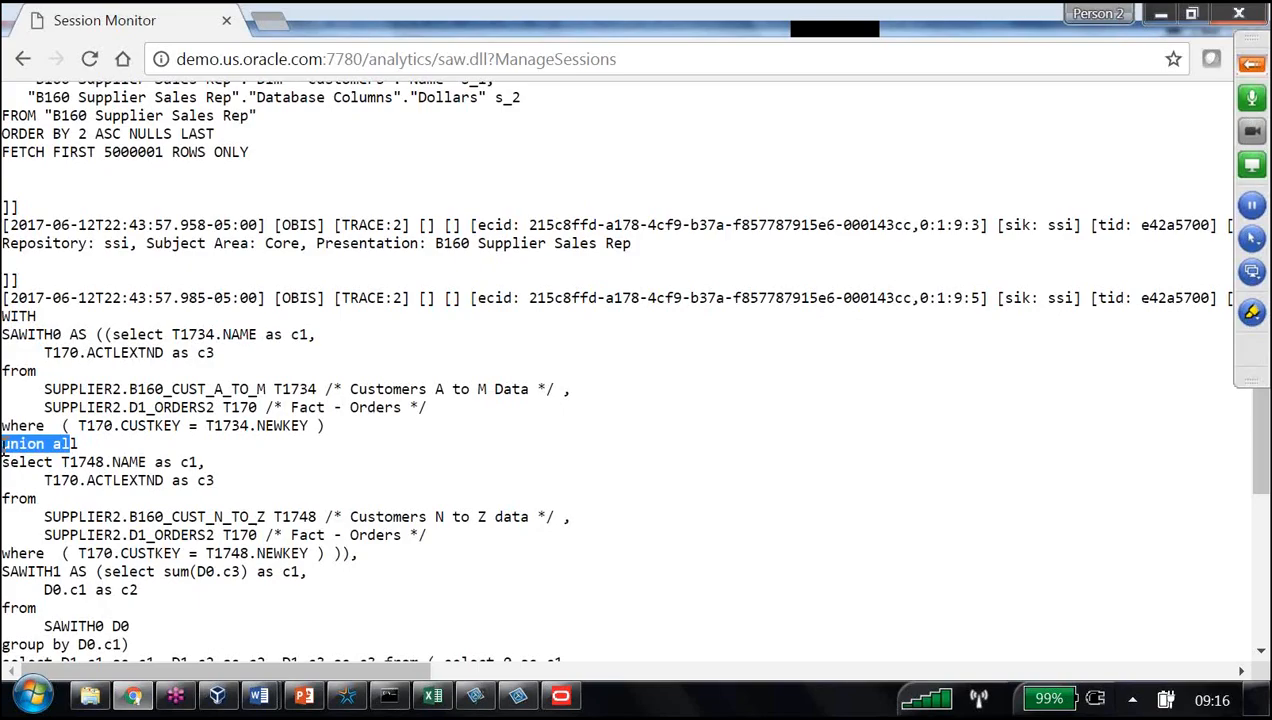
drag(45, 389, 258, 389)
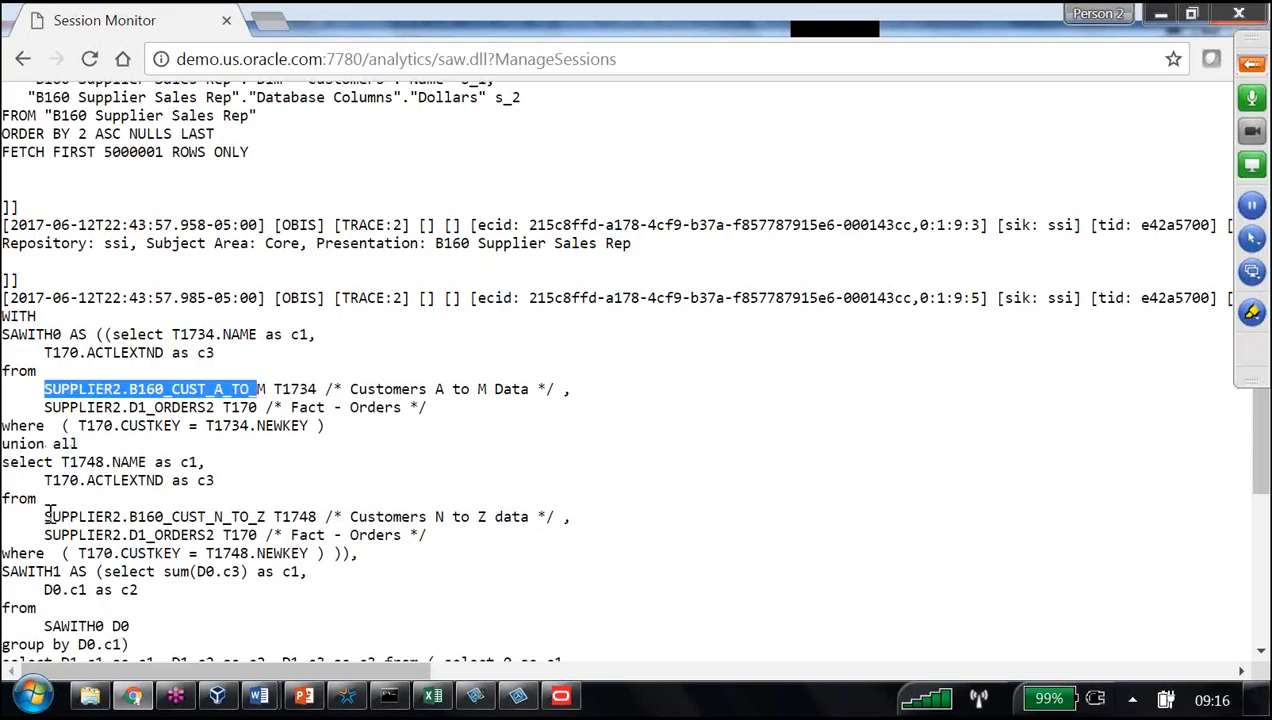
drag(44, 517, 268, 517)
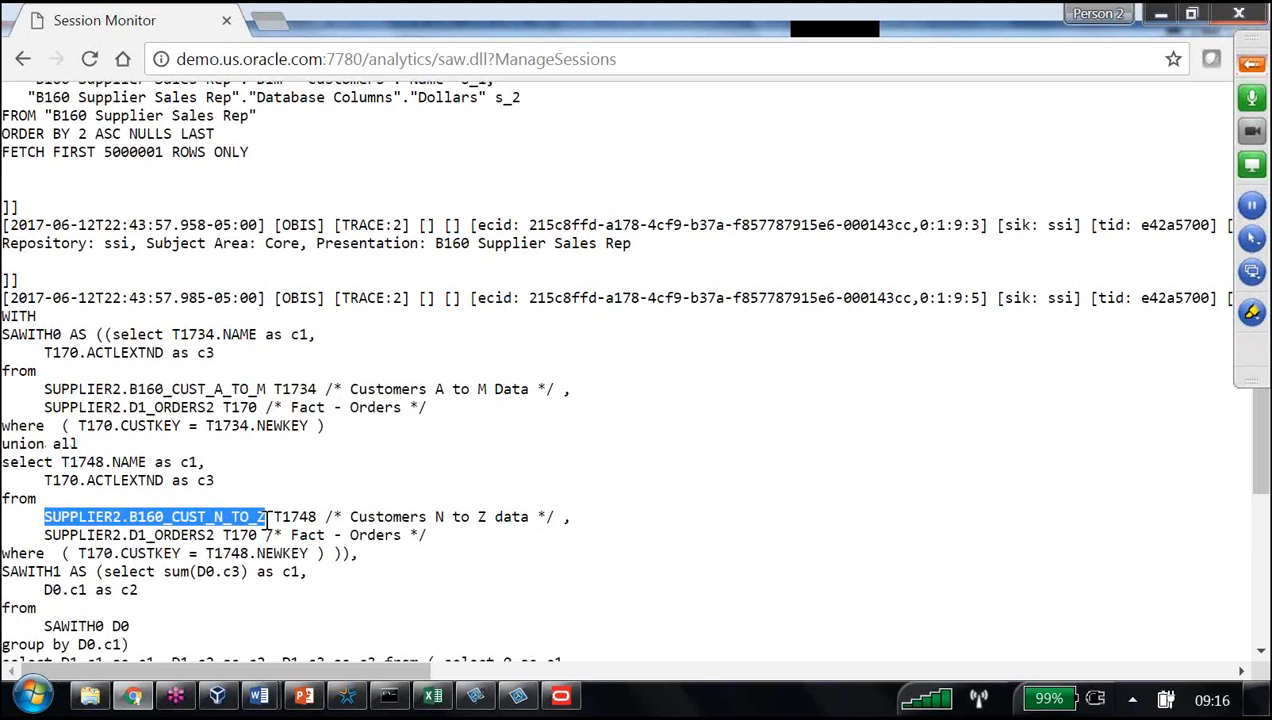